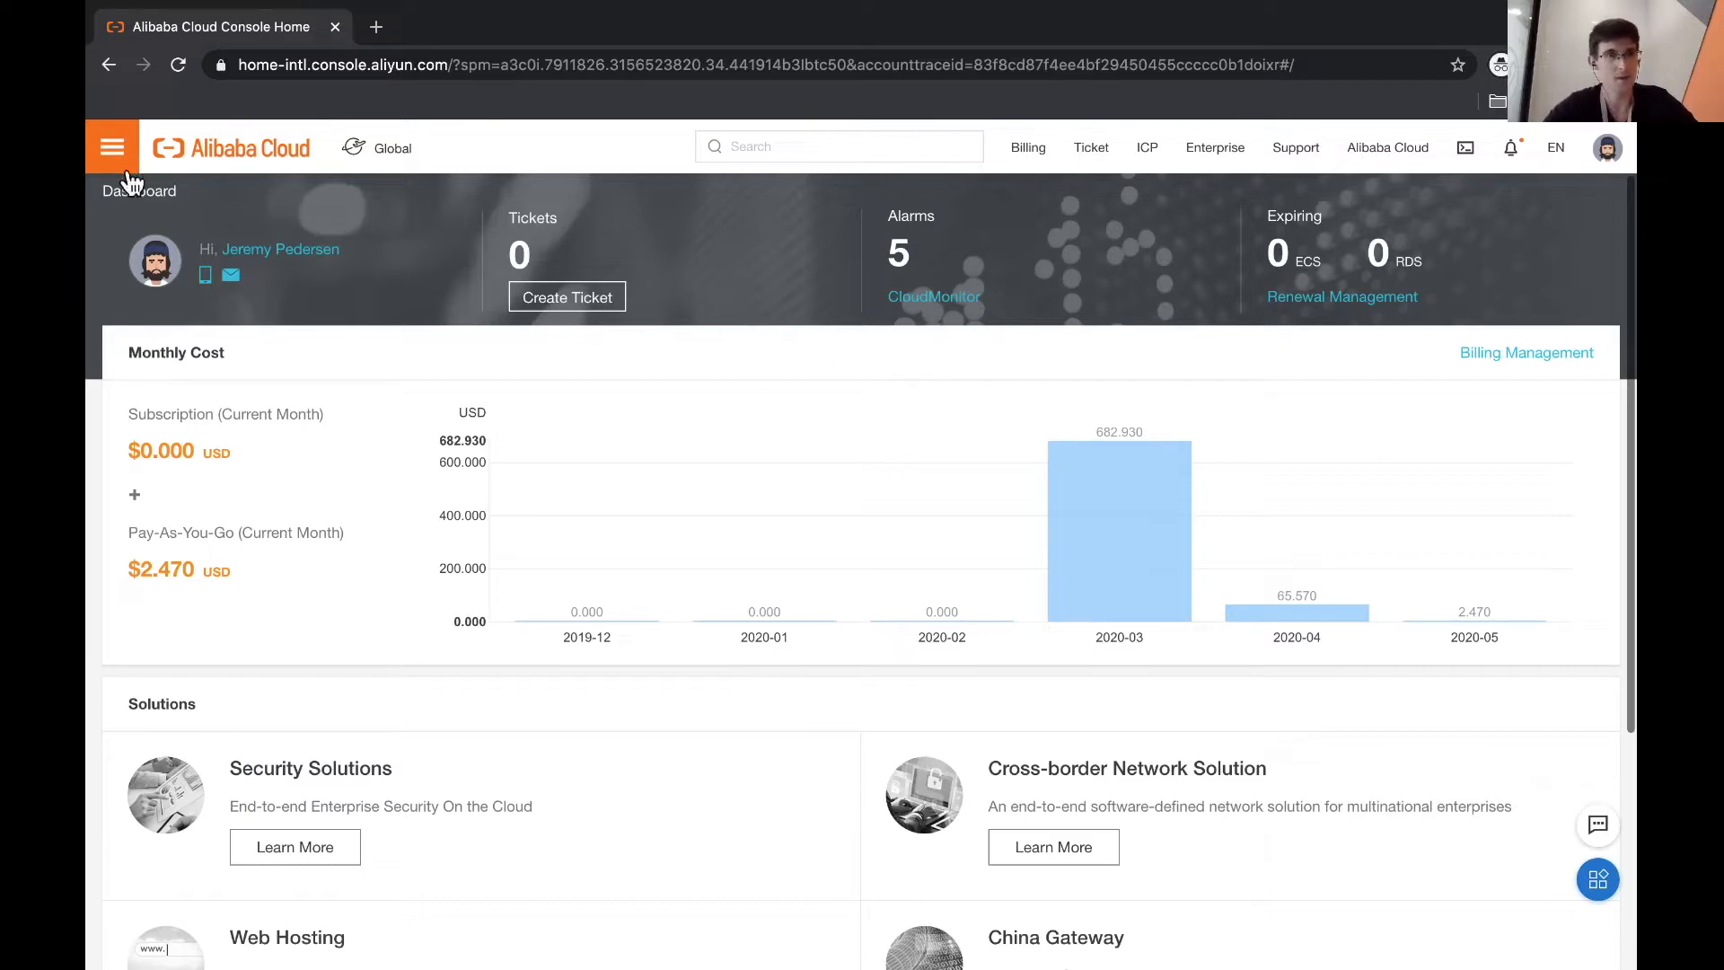
- Open the ApsaraDB for RDS console from the product navigation panel
{"action": "left_click", "coordinate": [112, 146]}
{"action": "mouse_move", "coordinate": [154, 204]}
{"action": "left_click", "coordinate": [488, 223]}
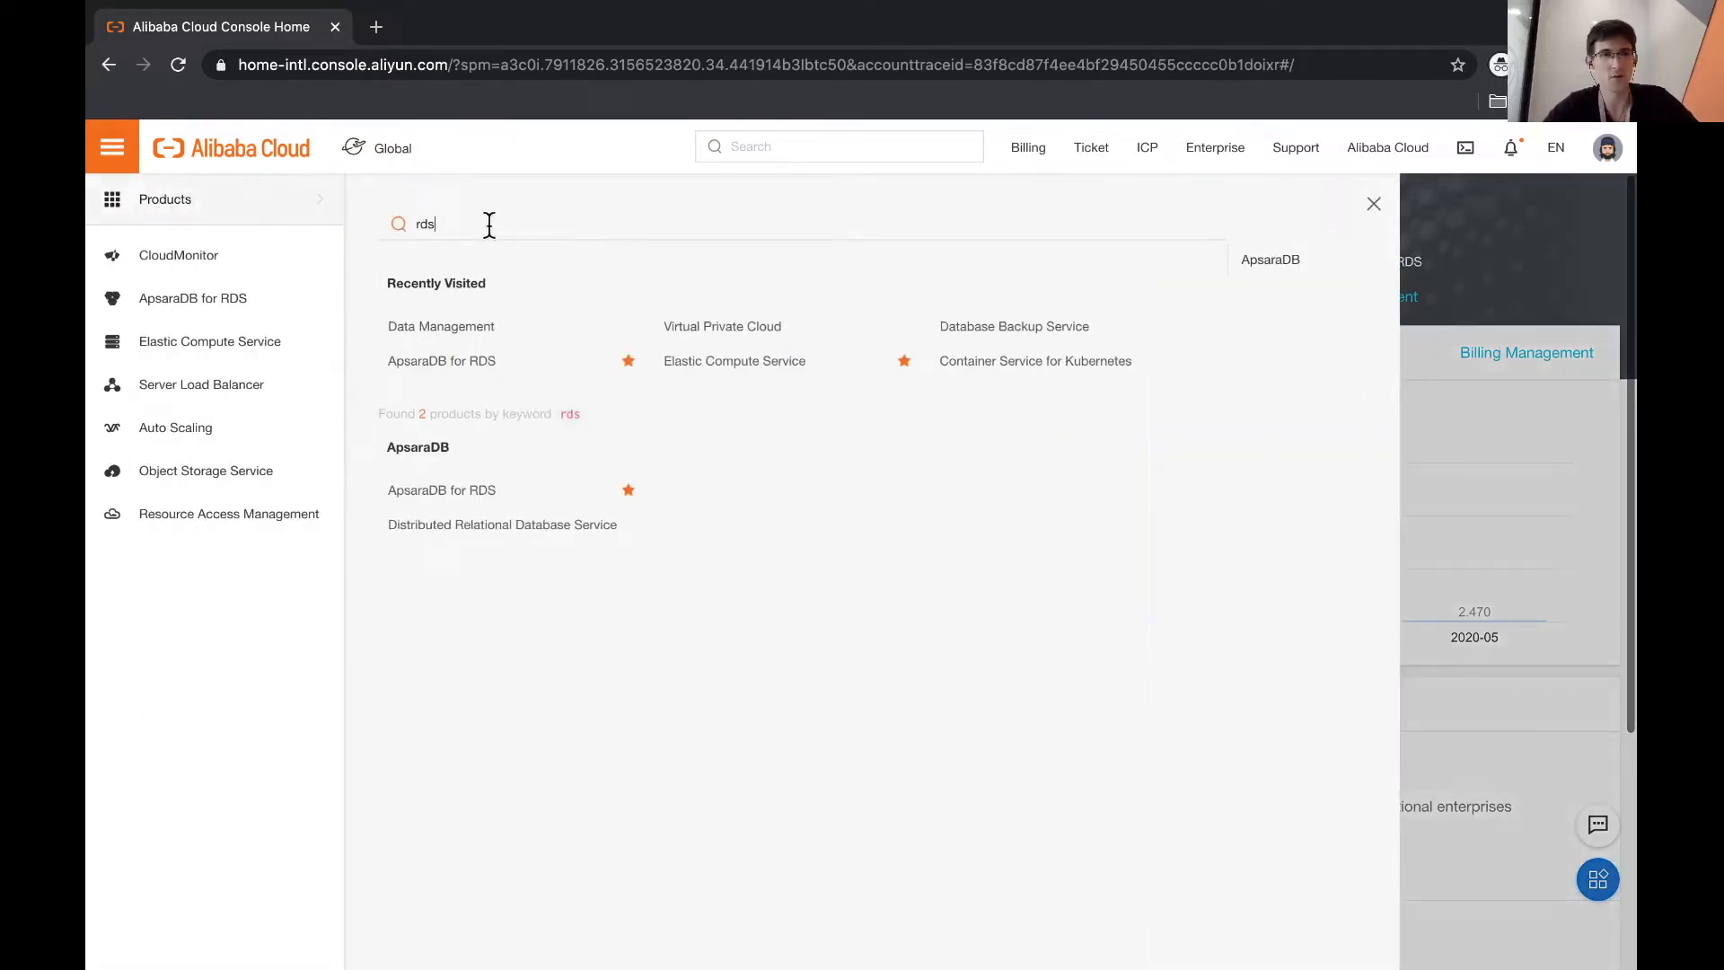
{"action": "left_click", "coordinate": [452, 364]}
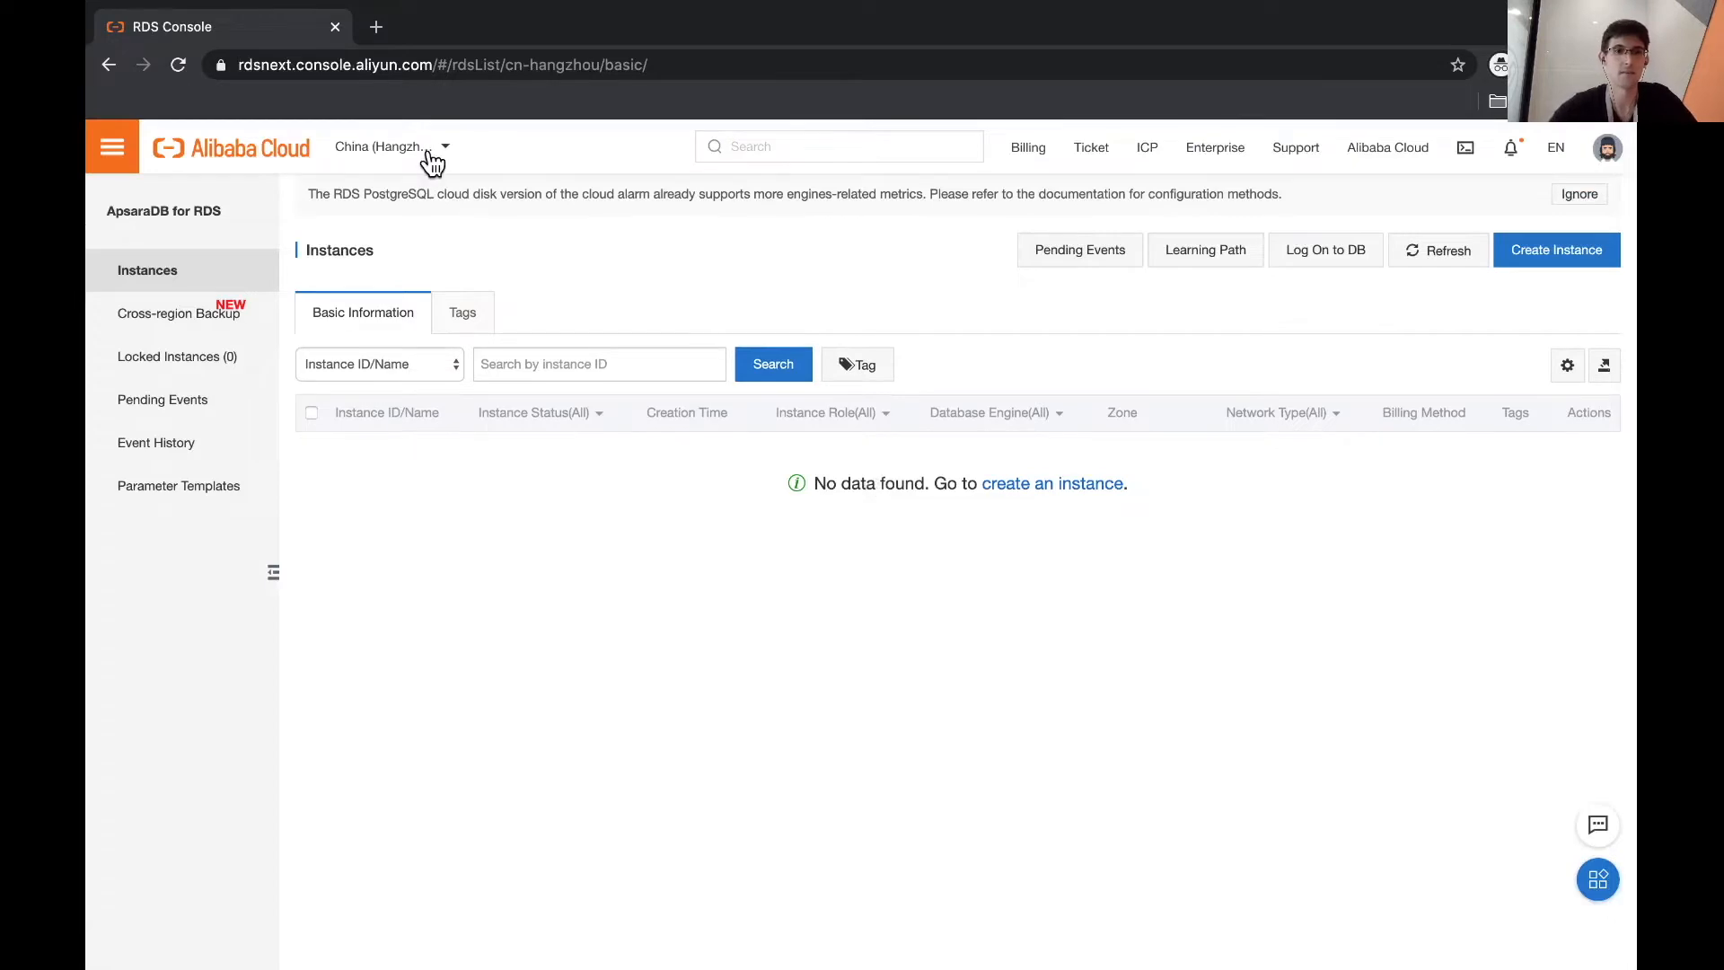
- Switch the region to US (Silicon Valley) and open the MySQL instance's management page
{"action": "left_click", "coordinate": [432, 159]}
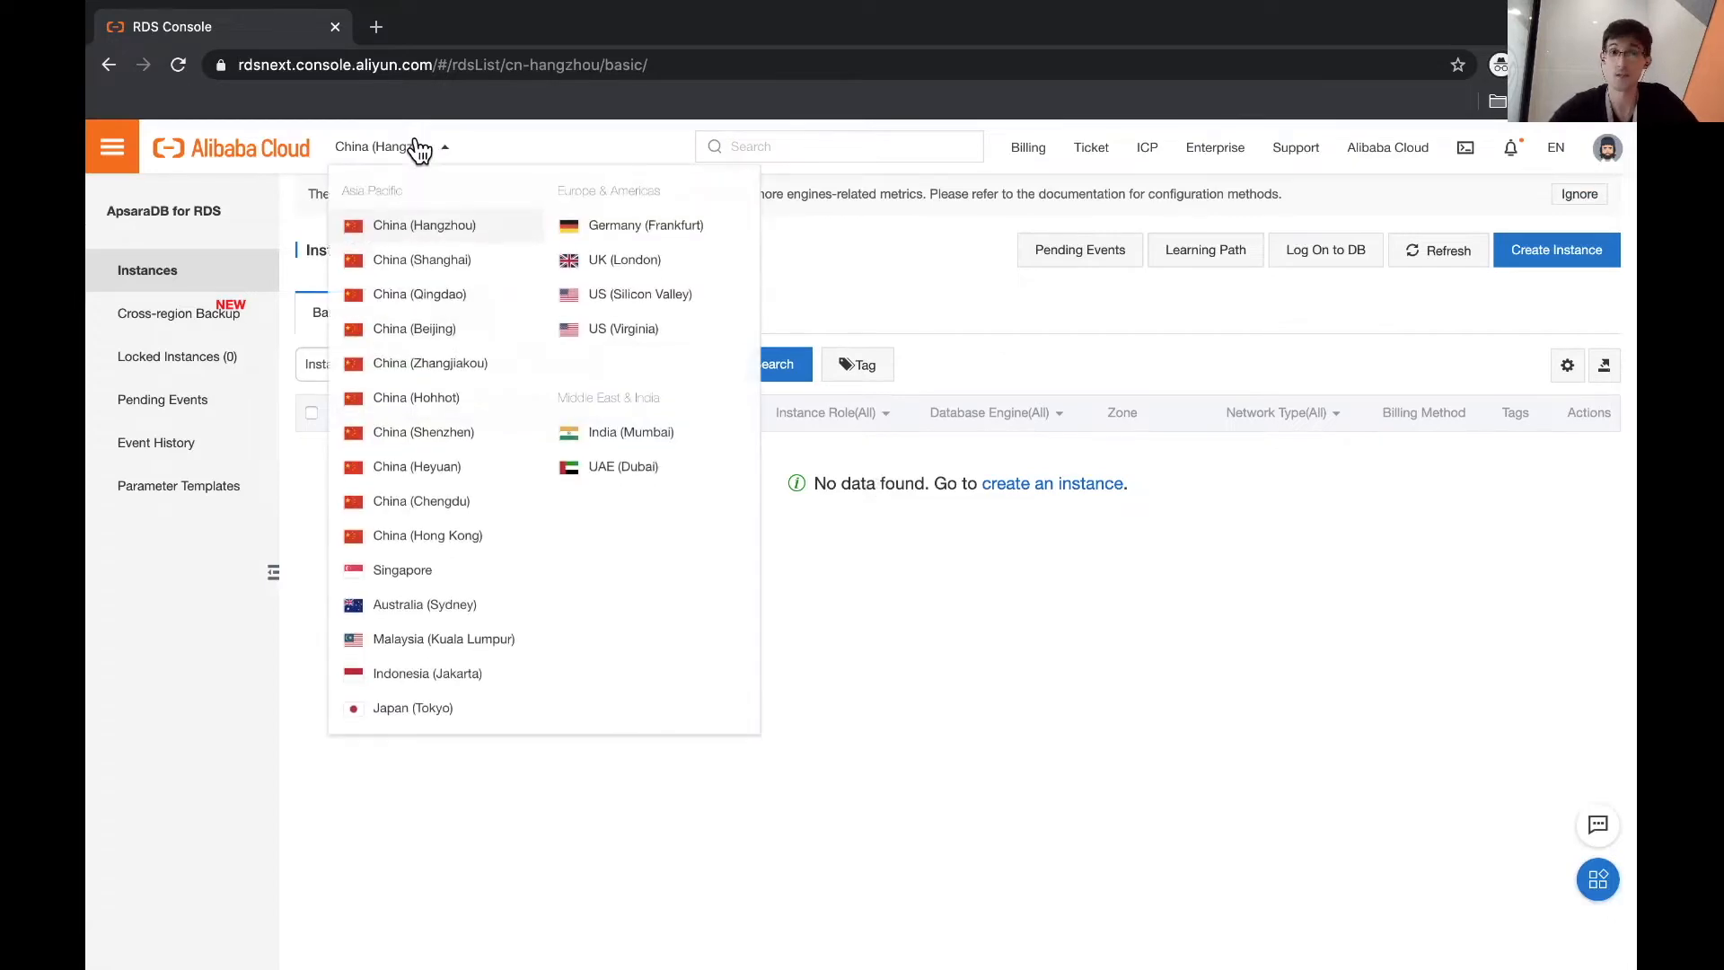
{"action": "left_click", "coordinate": [656, 300]}
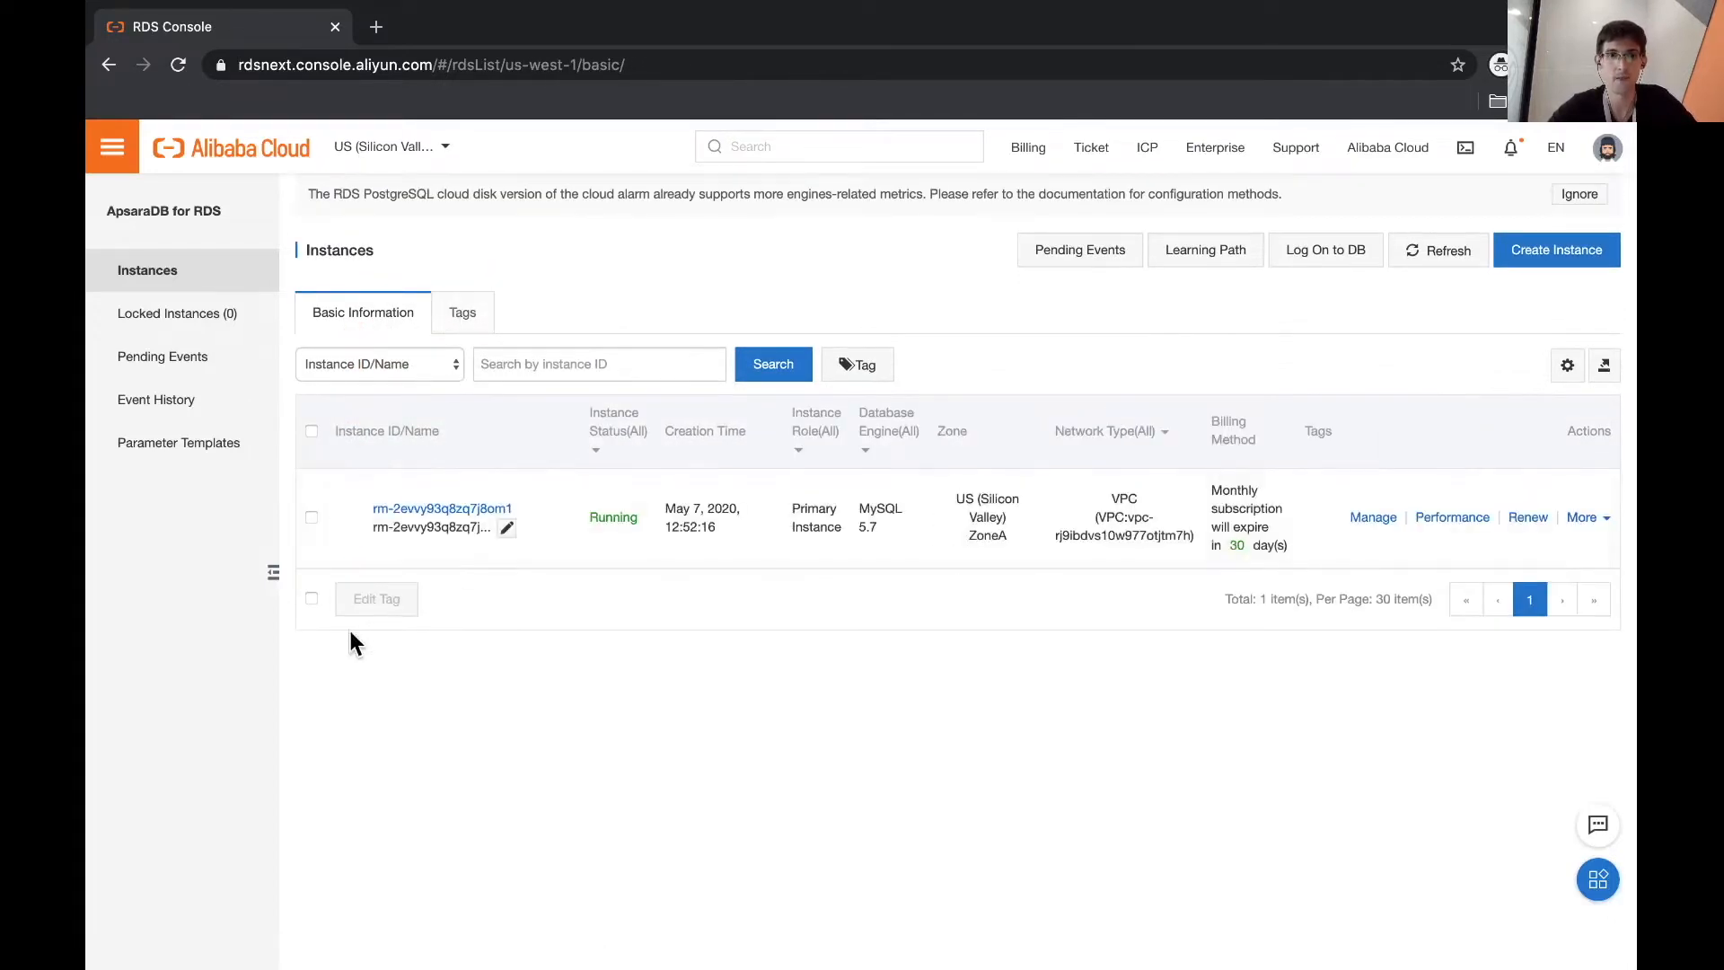
{"action": "left_click", "coordinate": [1395, 528]}
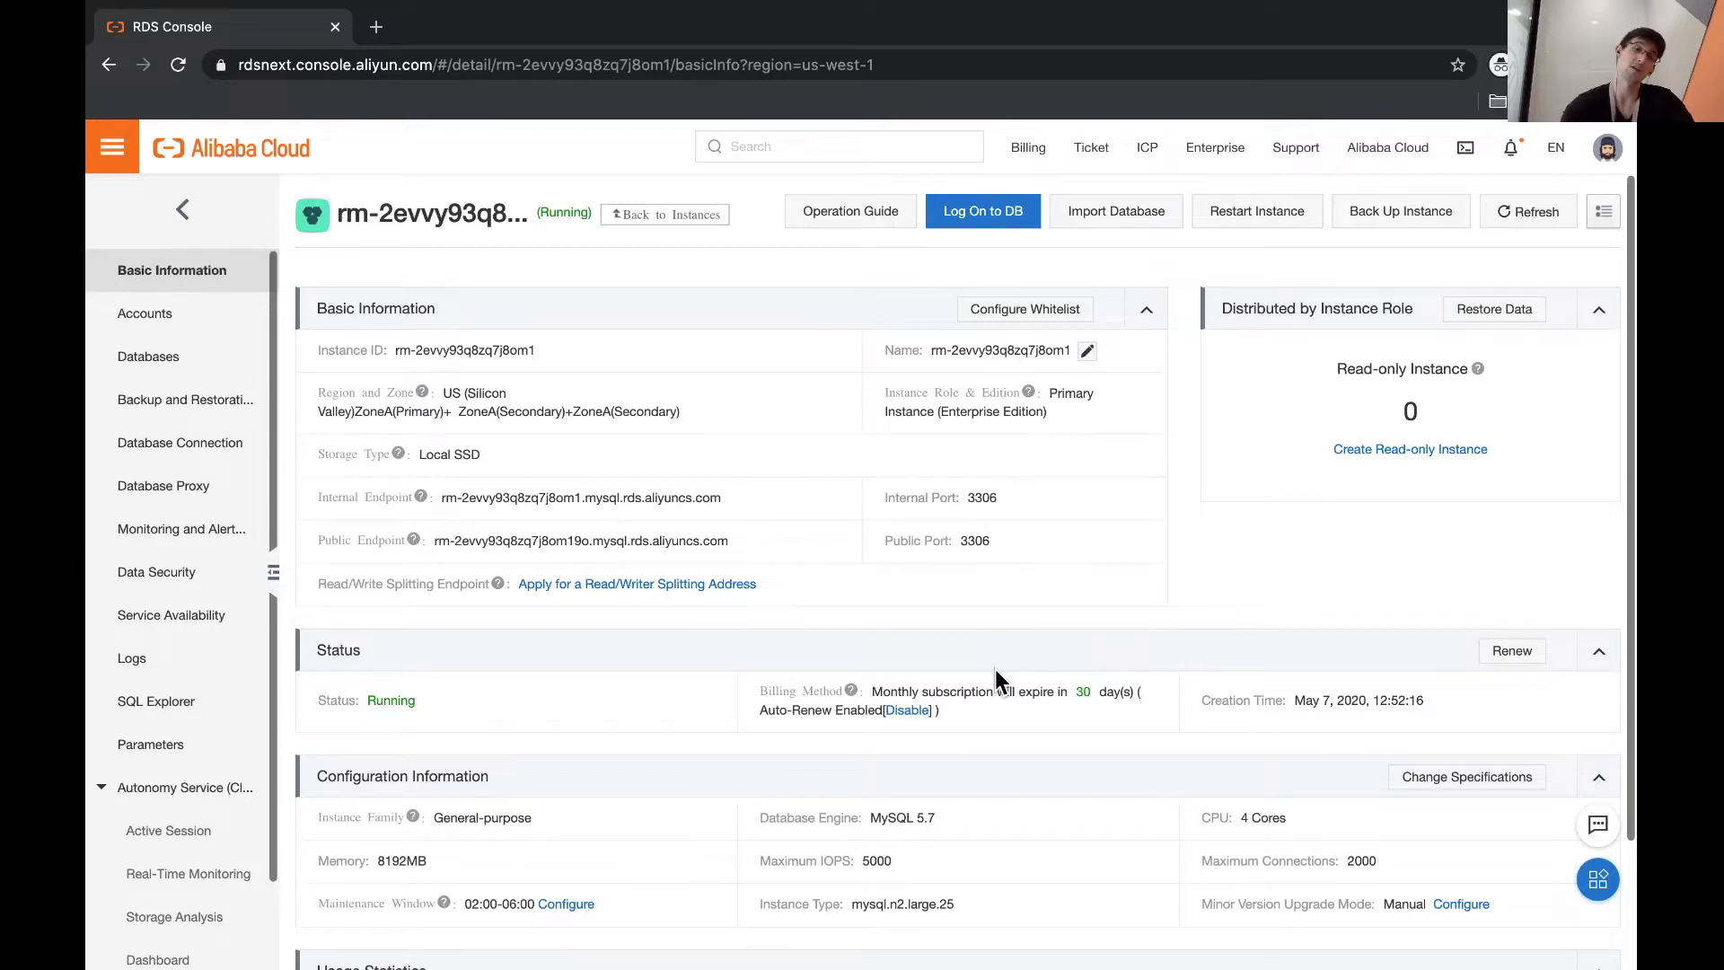
- Log on to the instance's database in DMS with the database username and password
{"action": "left_click", "coordinate": [965, 218]}
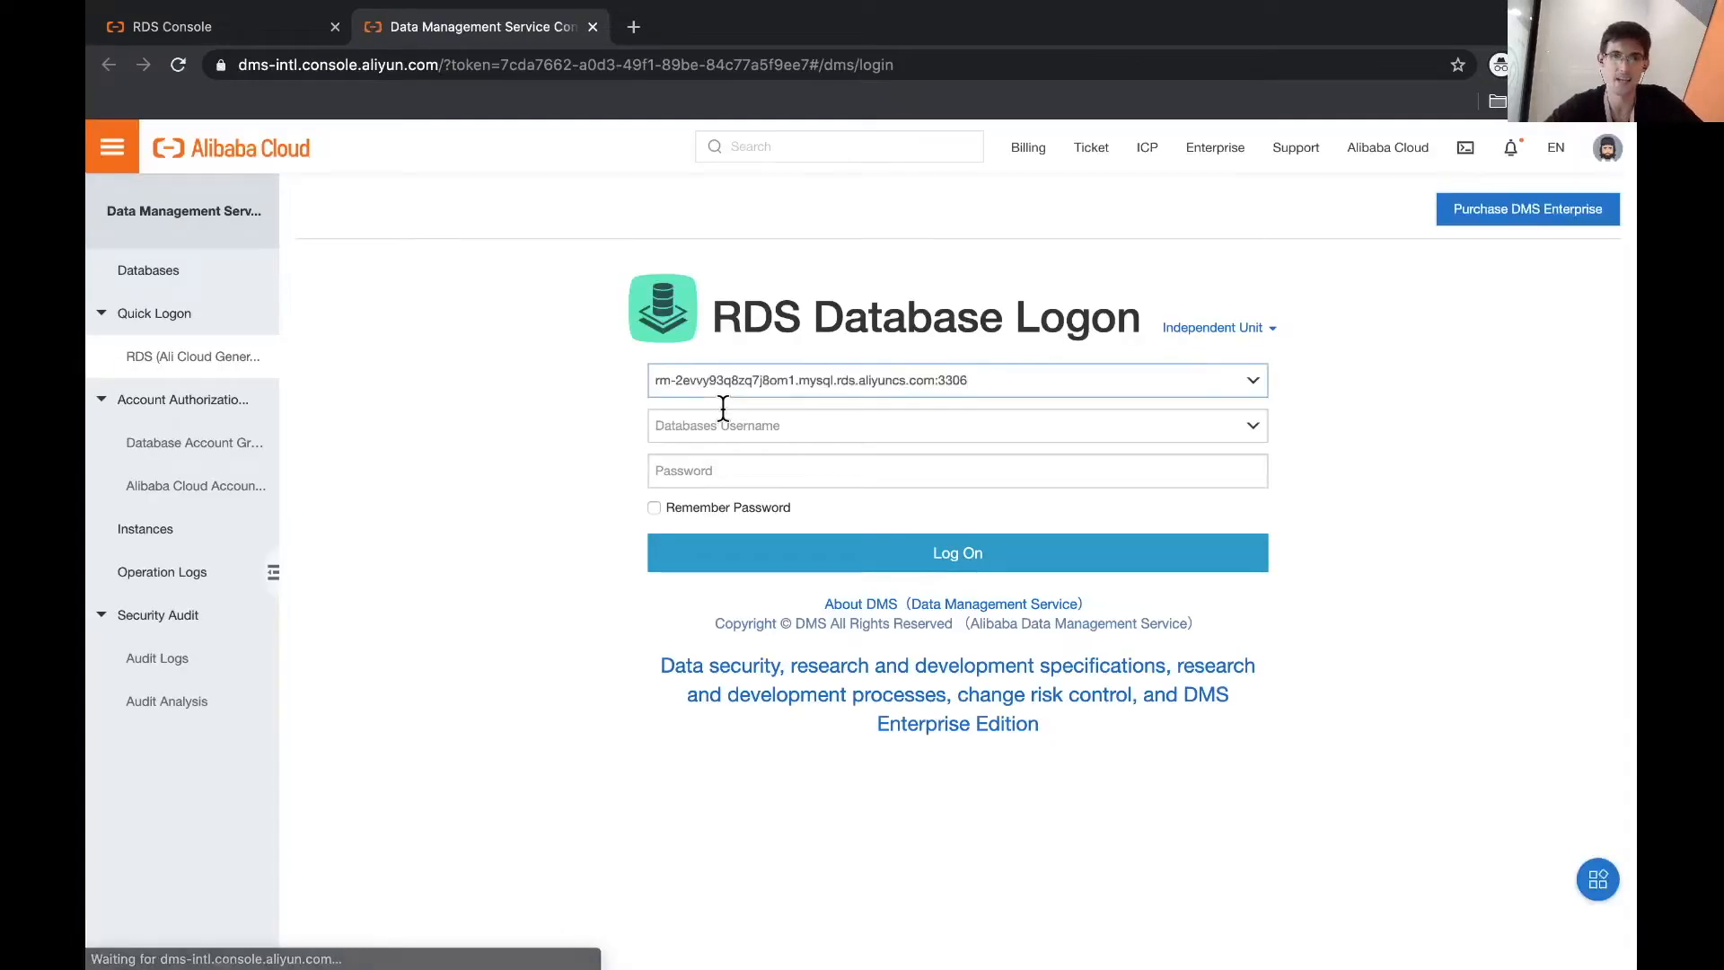
{"action": "left_click", "coordinate": [712, 424]}
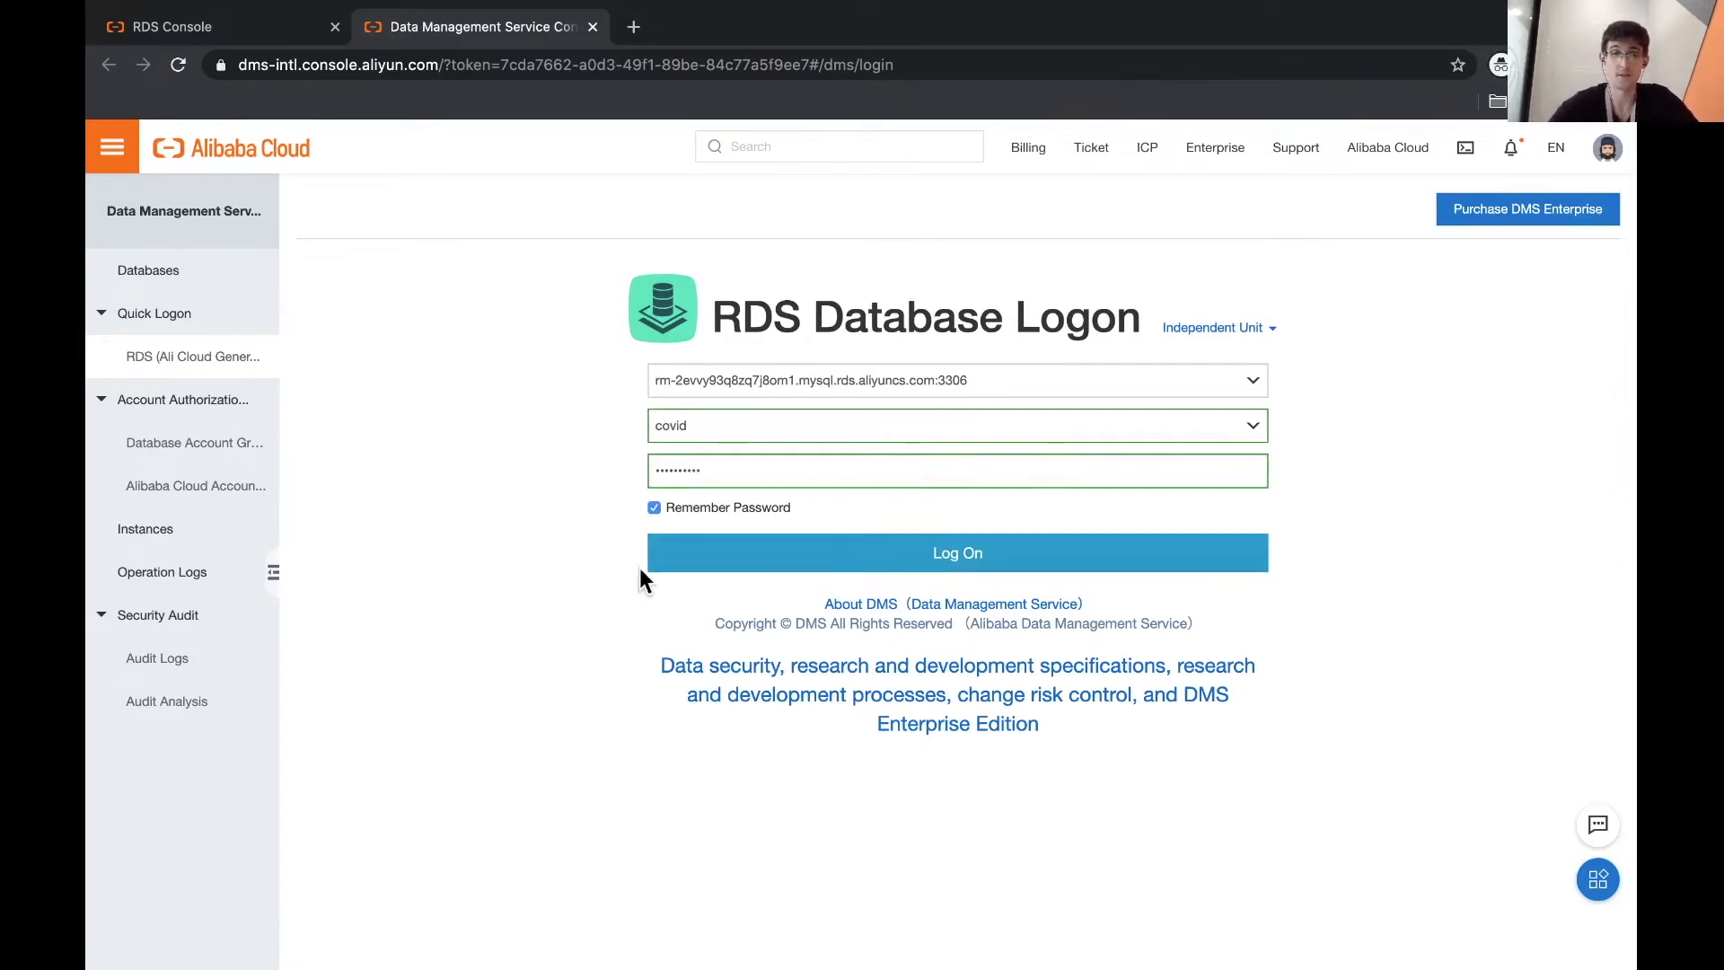
{"action": "left_click", "coordinate": [704, 561]}
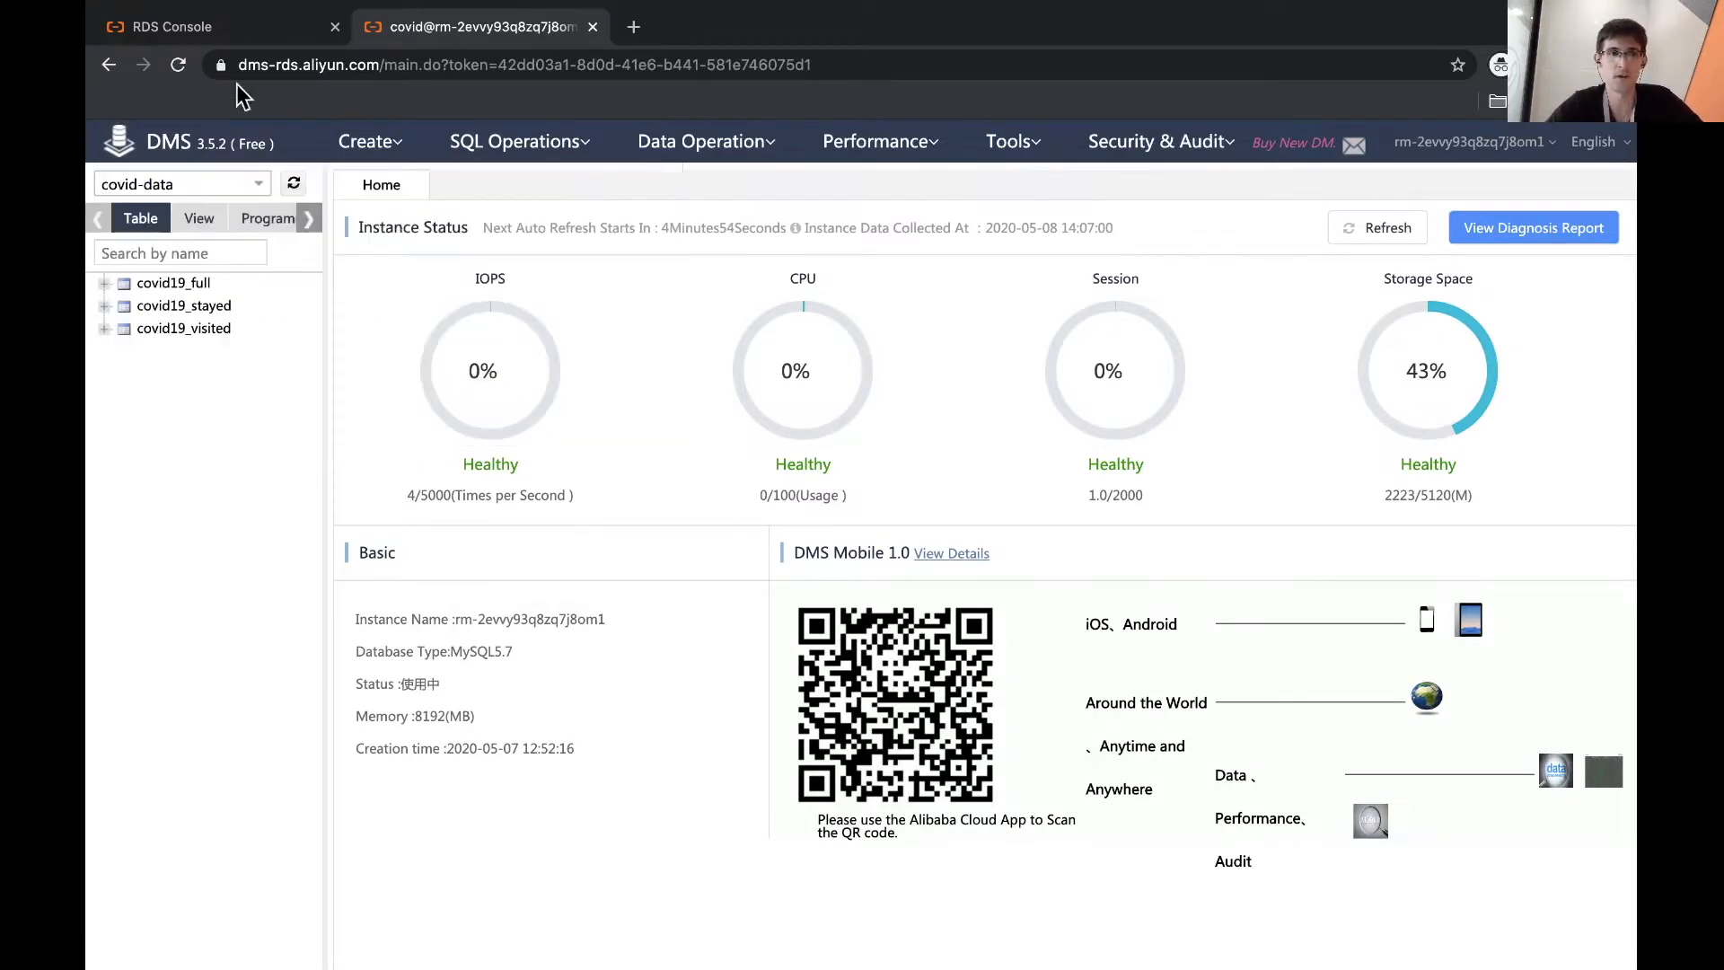
- Open the covid19_full table from the DMS table tree
{"action": "left_click", "coordinate": [231, 26]}
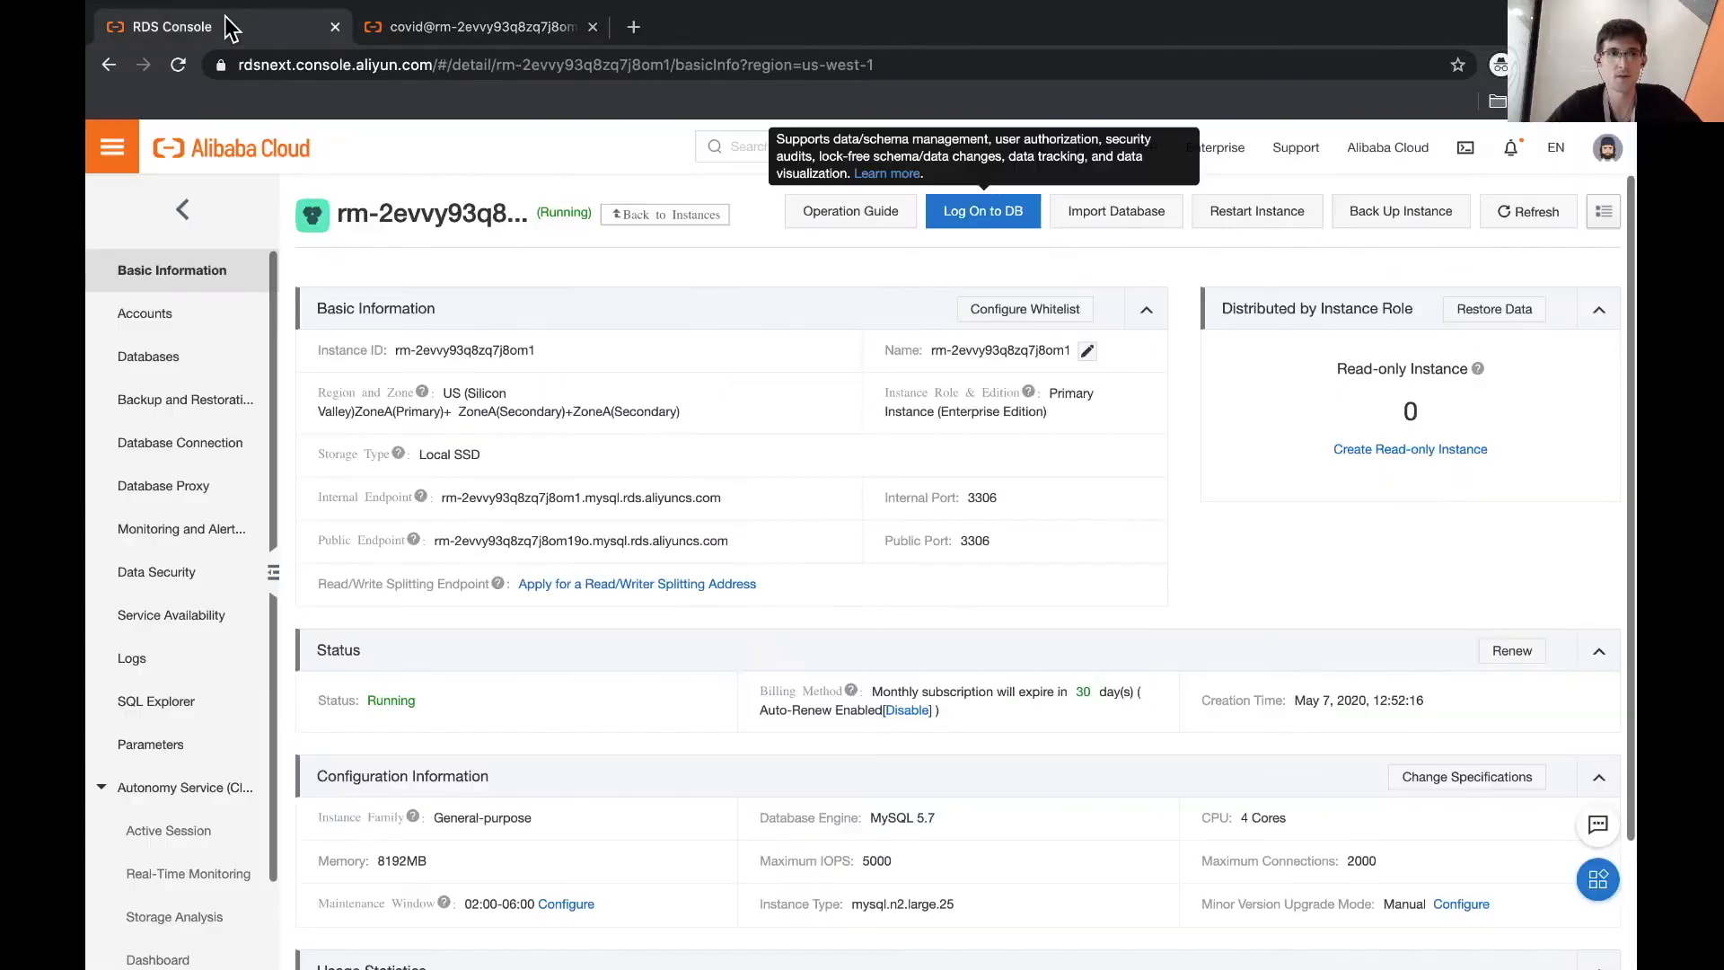
{"action": "left_click", "coordinate": [510, 38]}
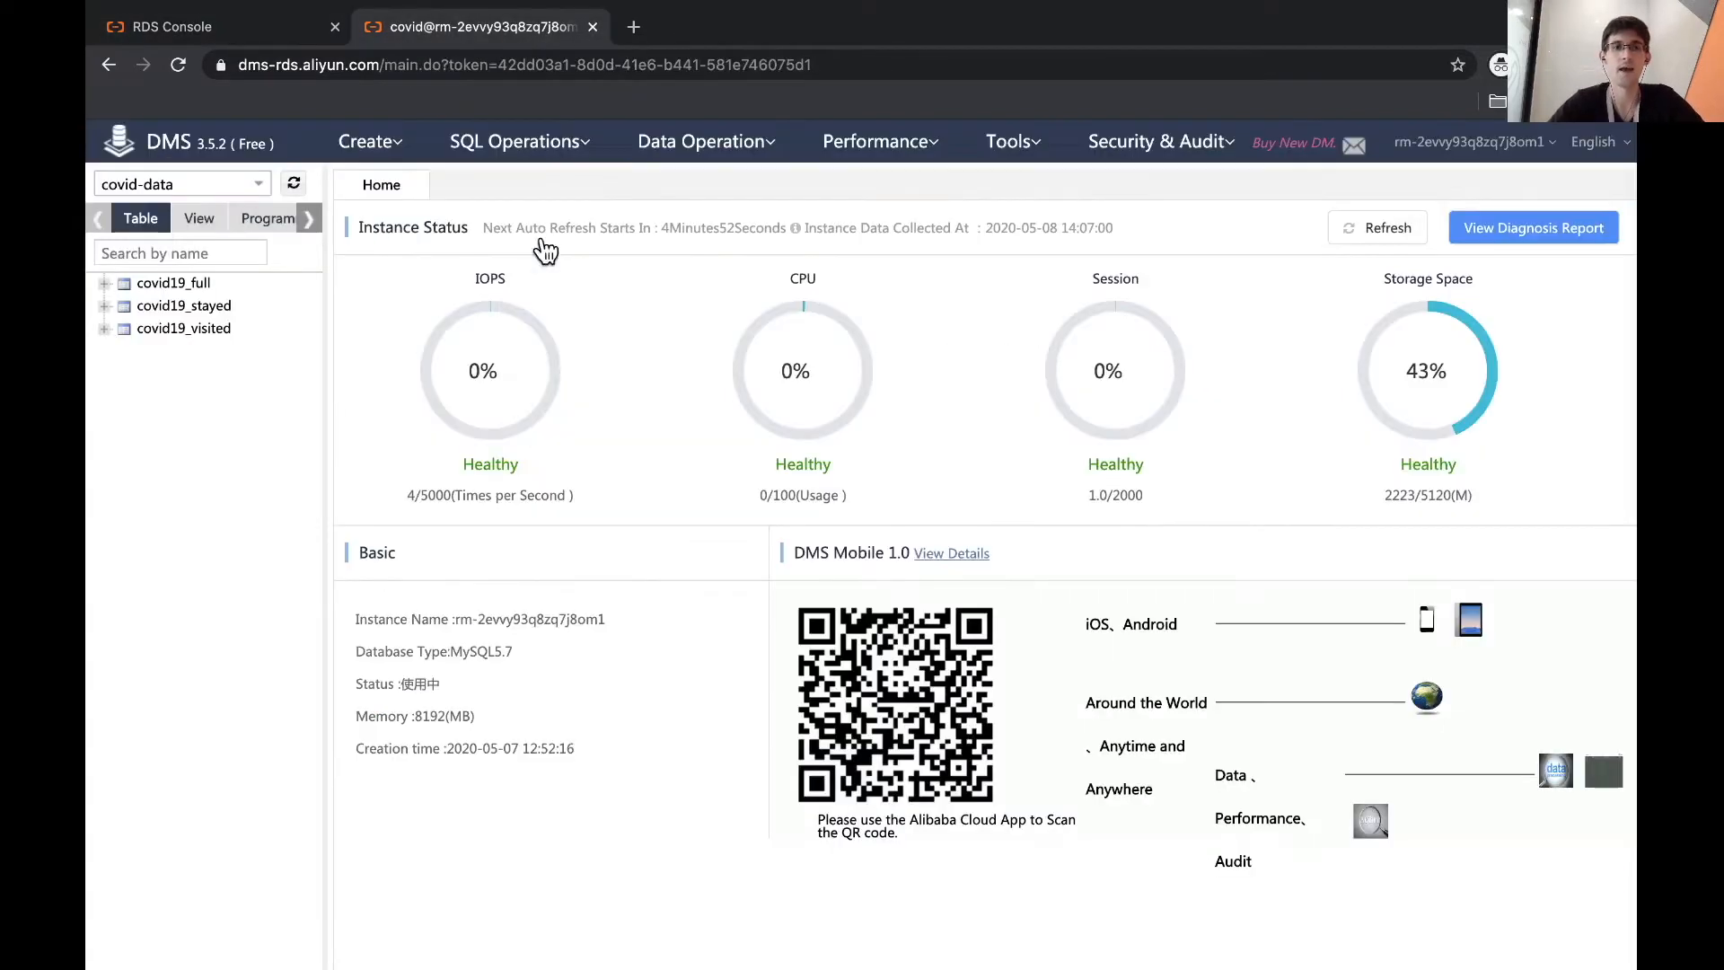
{"action": "right_click", "coordinate": [187, 286]}
{"action": "left_click", "coordinate": [112, 483]}
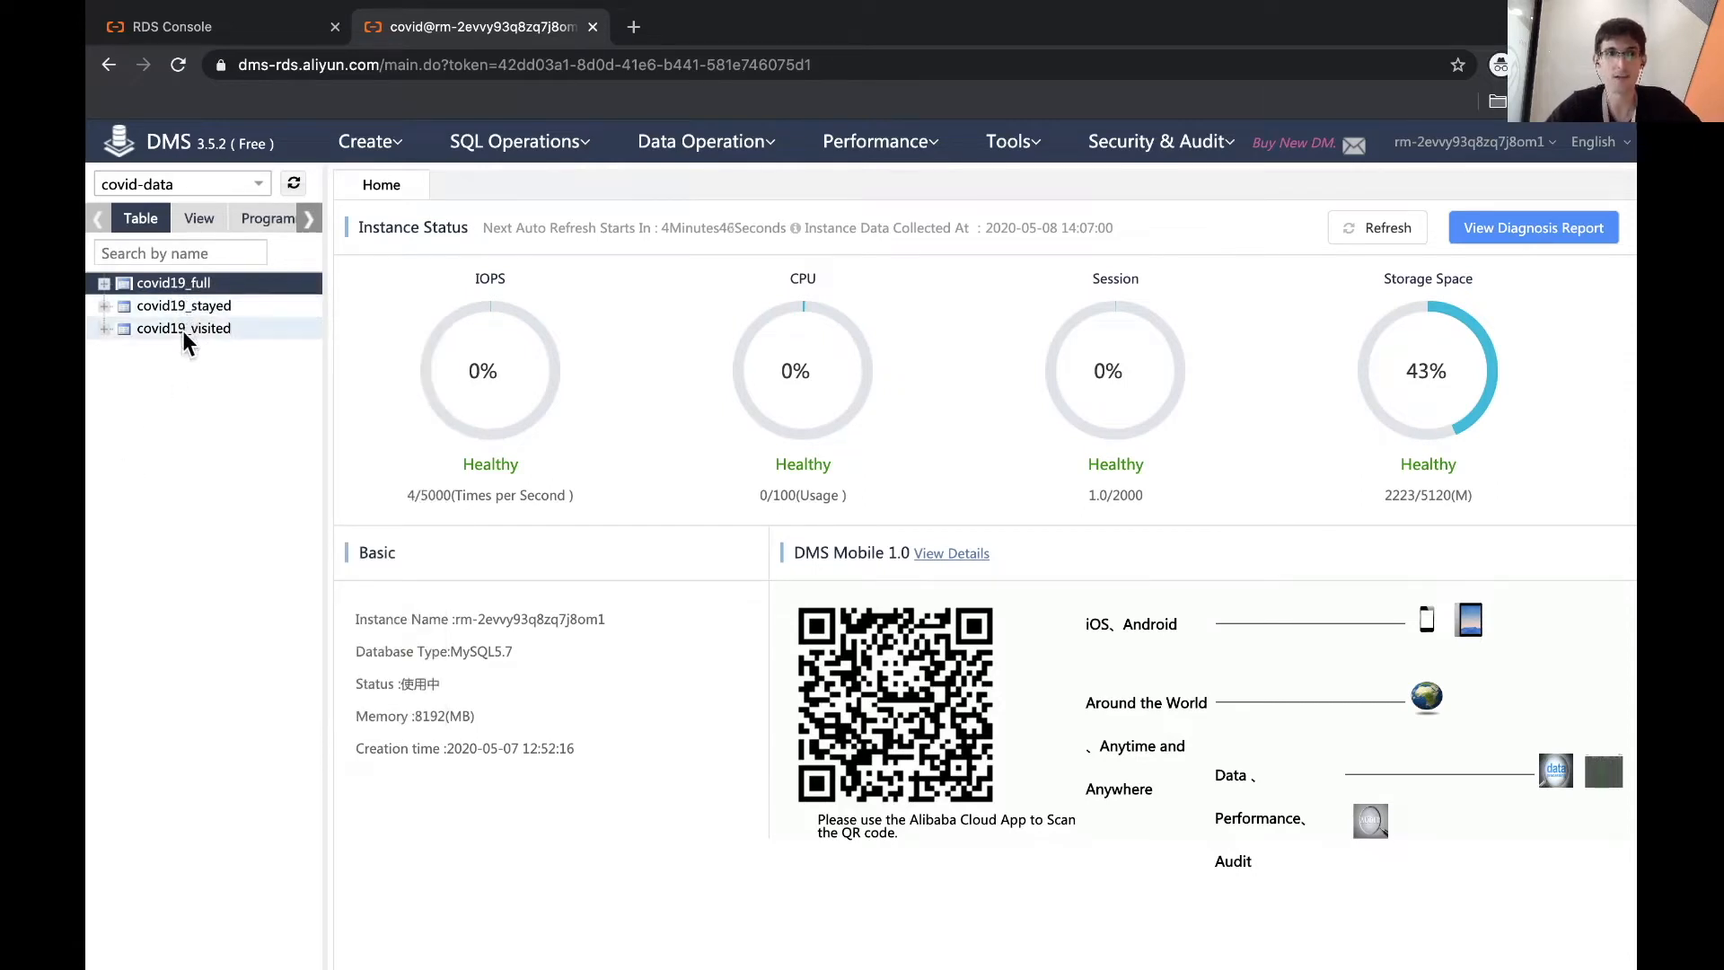
{"action": "right_click", "coordinate": [169, 282]}
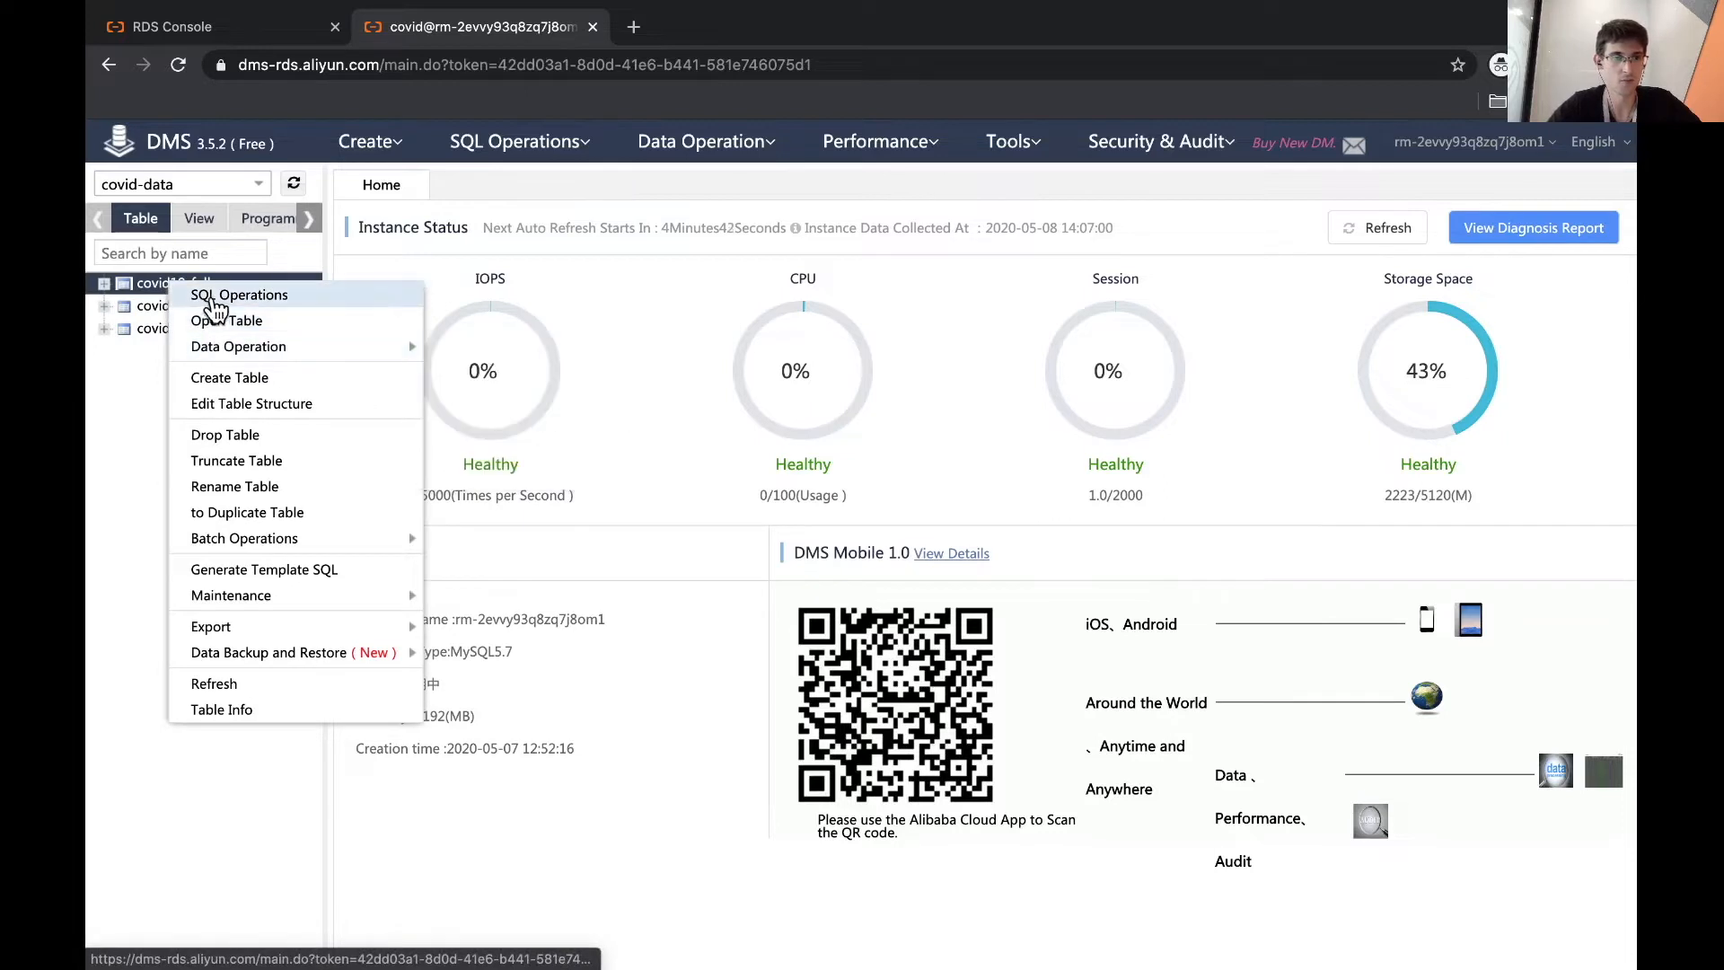
{"action": "left_click", "coordinate": [273, 321]}
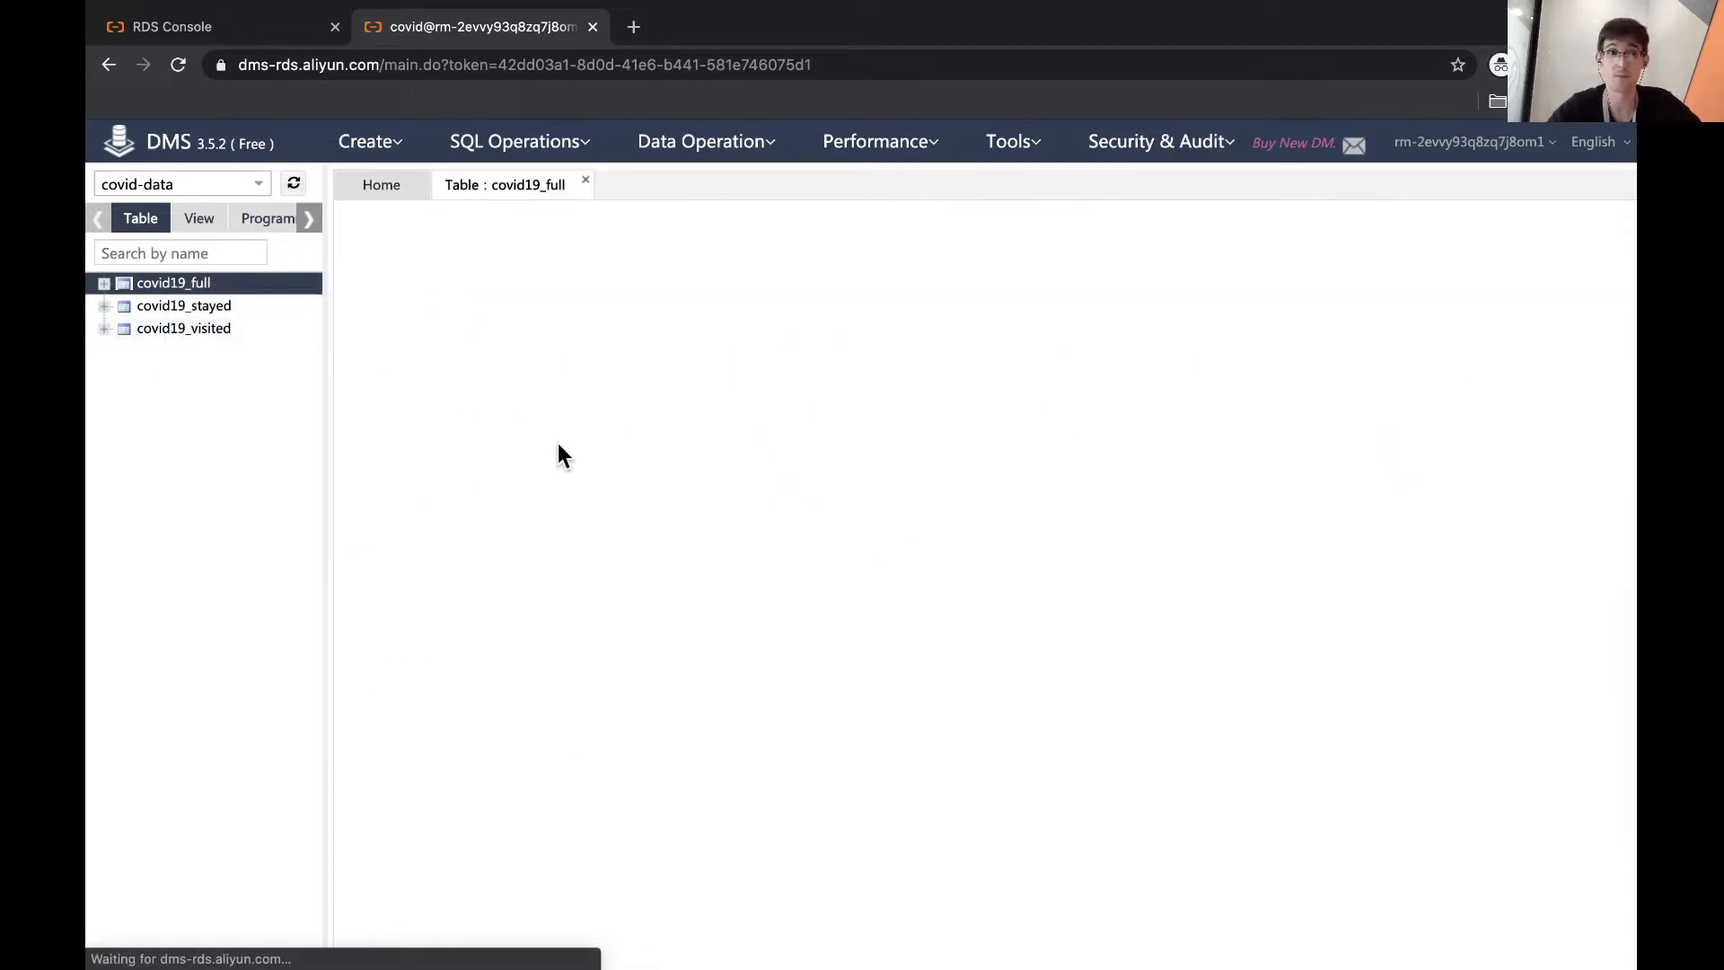
- Browse the covid19_full case rows (id, dateinfected, age, gender, origin, nationality) in the grid
{"action": "mouse_move", "coordinate": [167, 143]}
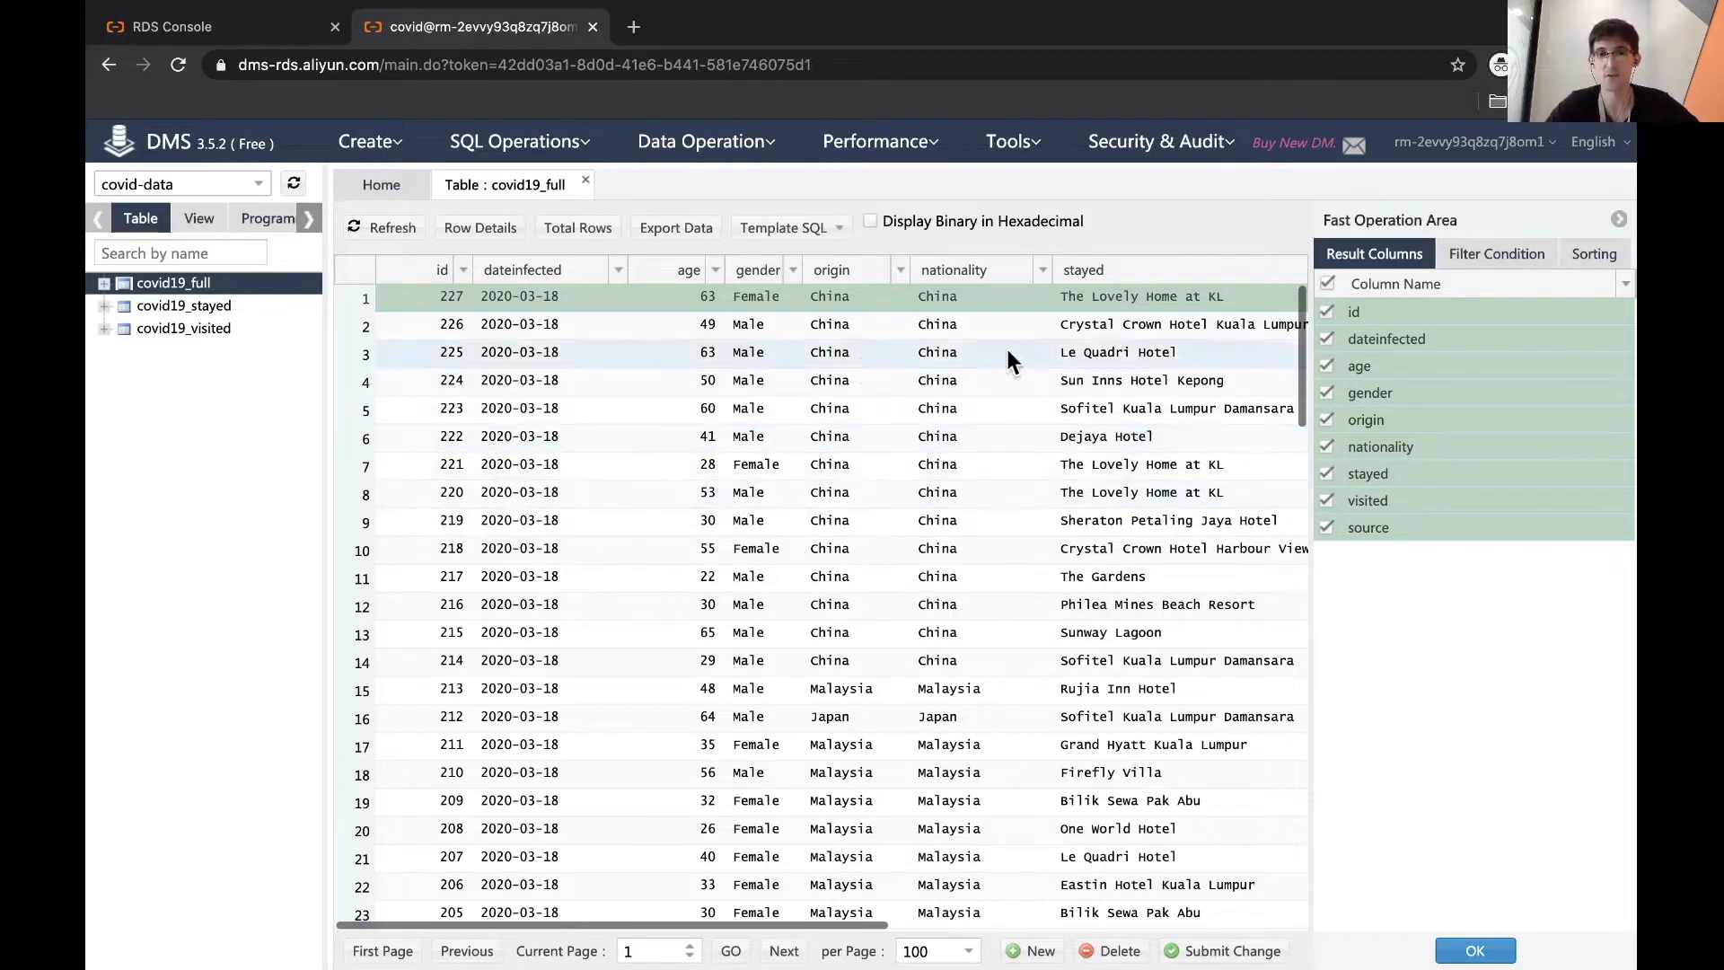
{"action": "scroll", "coordinate": [1151, 374], "scroll_direction": "right", "scroll_amount": 10}
{"action": "scroll", "coordinate": [988, 431], "scroll_direction": "left", "scroll_amount": 10}
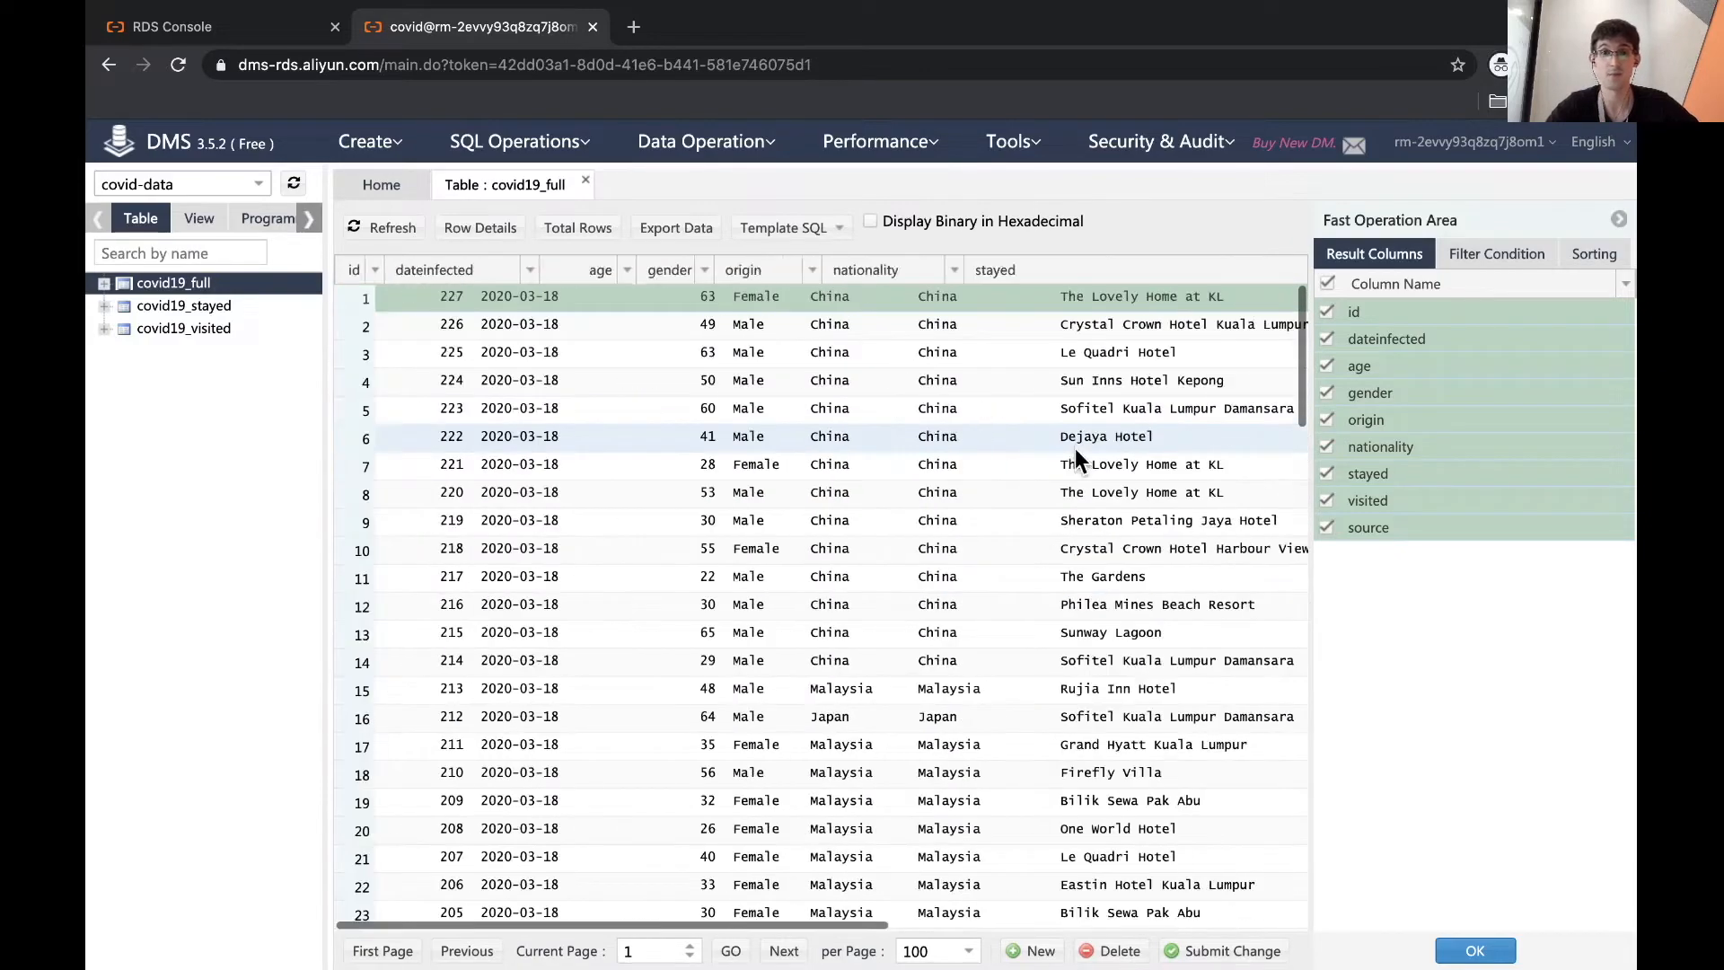
{"action": "scroll", "coordinate": [834, 589], "scroll_direction": "down", "scroll_amount": 10}
{"action": "scroll", "coordinate": [833, 589], "scroll_direction": "up", "scroll_amount": 10}
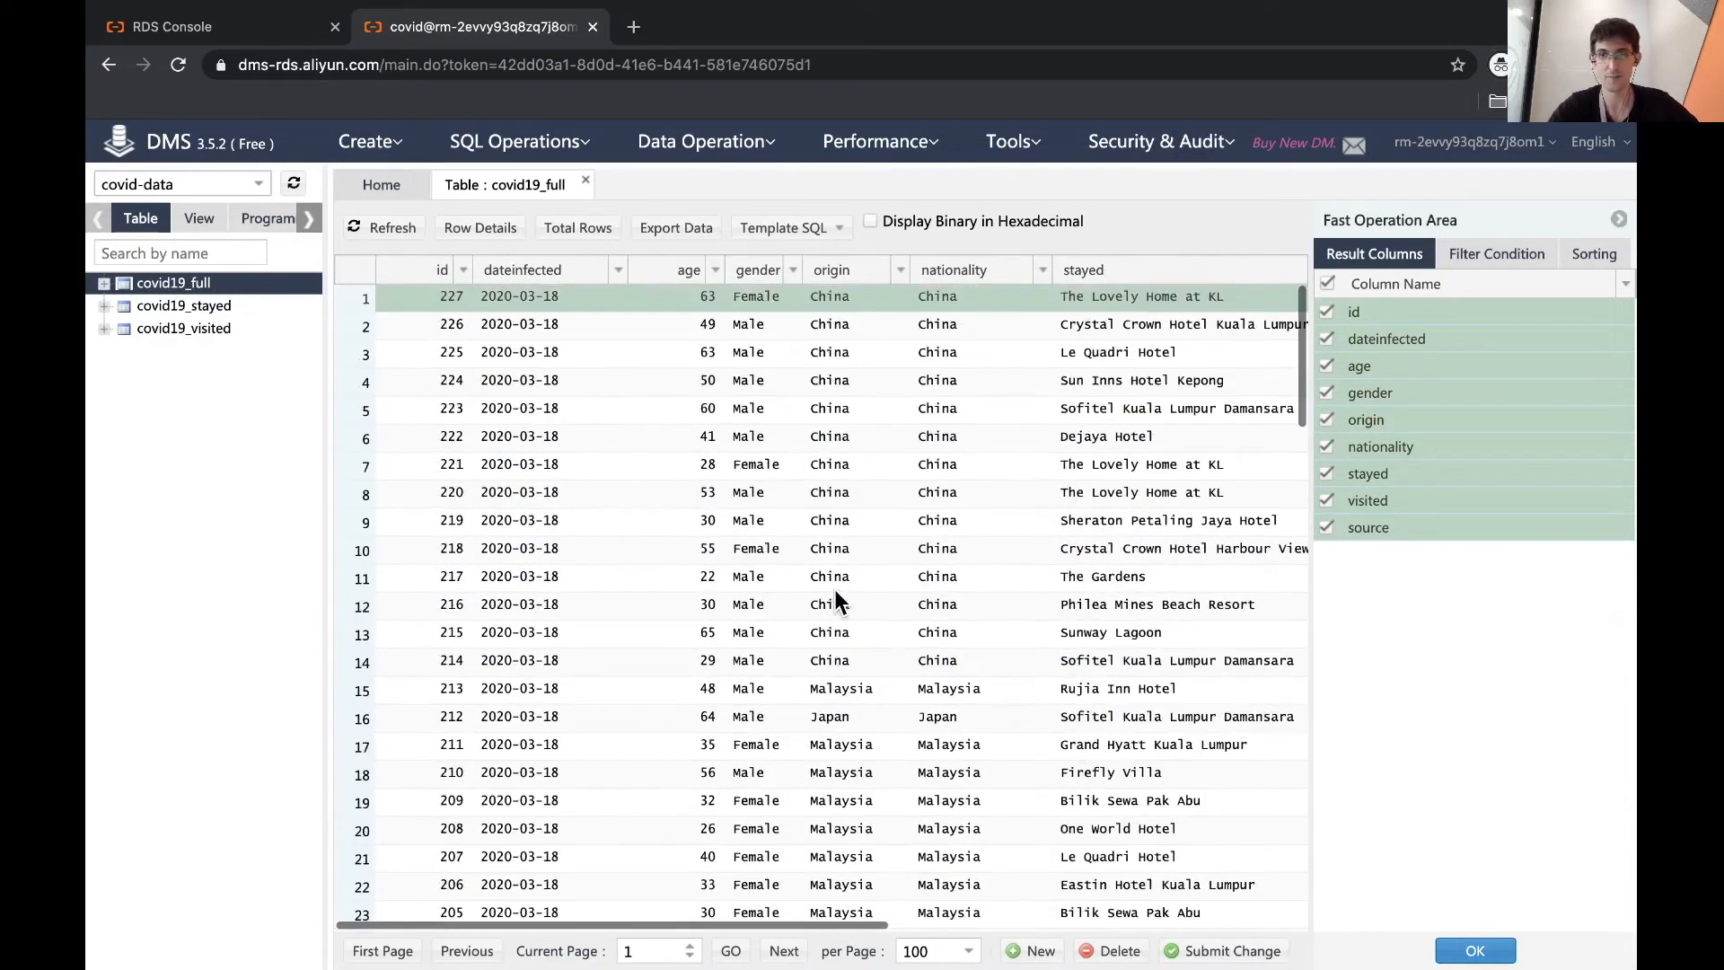
{"action": "right_click", "coordinate": [208, 308]}
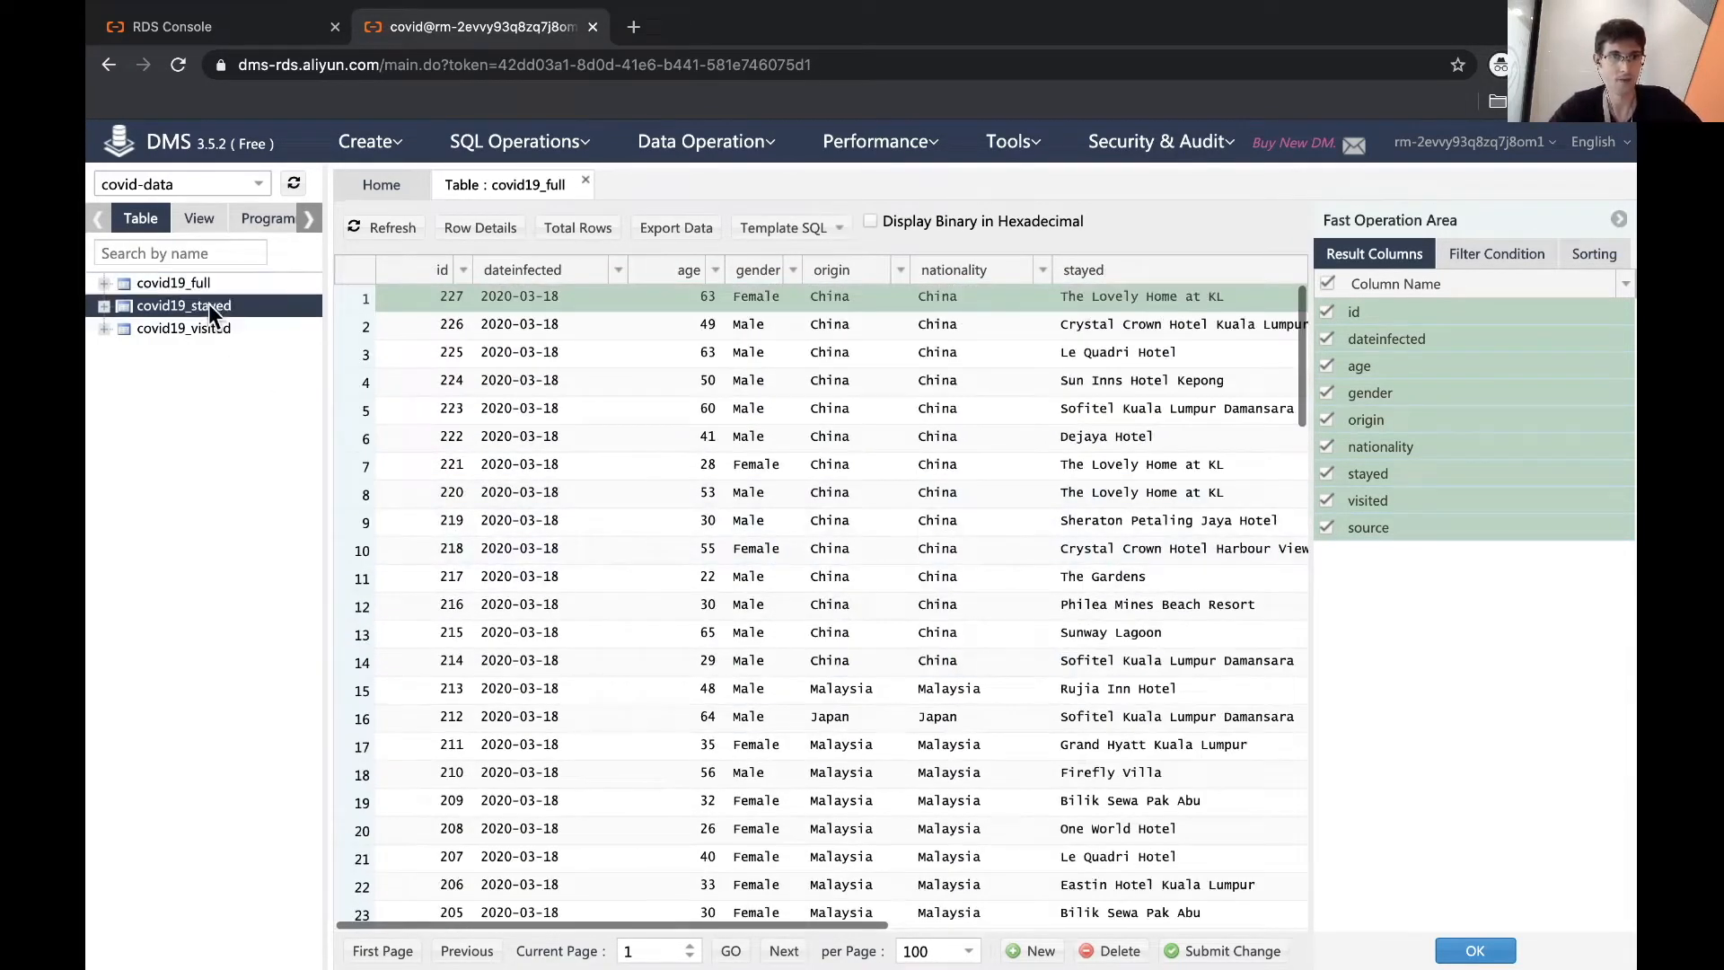
- Open covid19_stayed, inspect its type, lat and lng cells, then open covid19_visited
{"action": "left_click", "coordinate": [384, 347]}
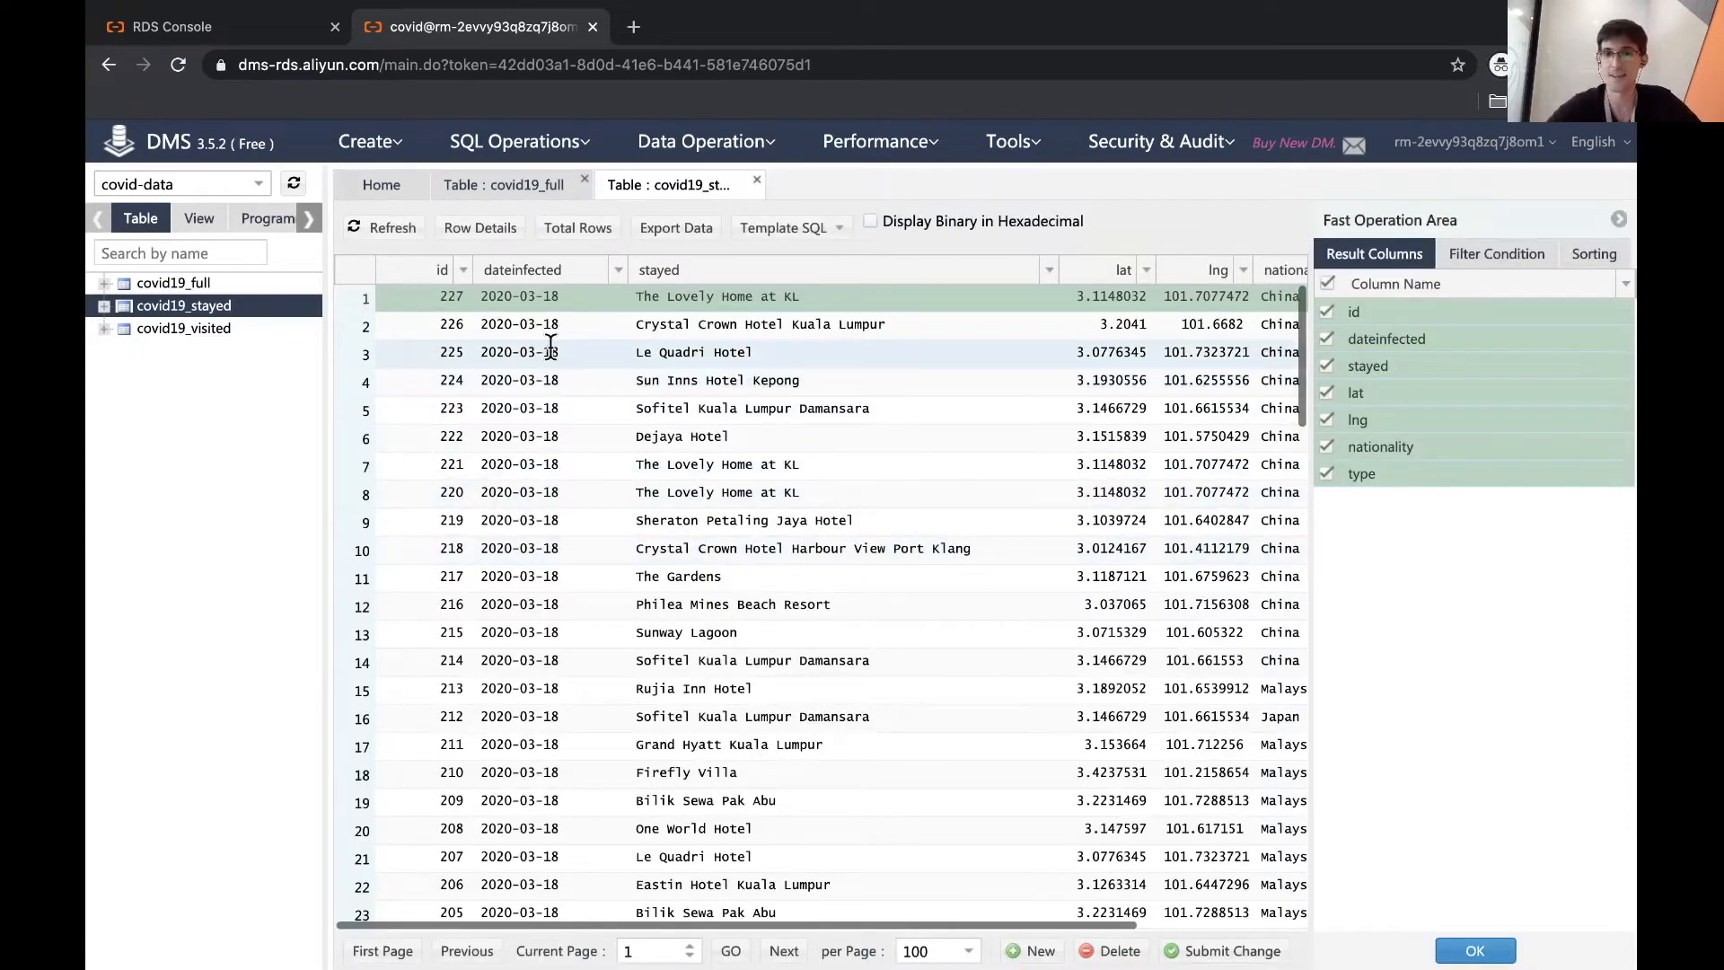
{"action": "scroll", "coordinate": [530, 355], "scroll_direction": "right", "scroll_amount": 2}
{"action": "scroll", "coordinate": [529, 354], "scroll_direction": "right", "scroll_amount": 4}
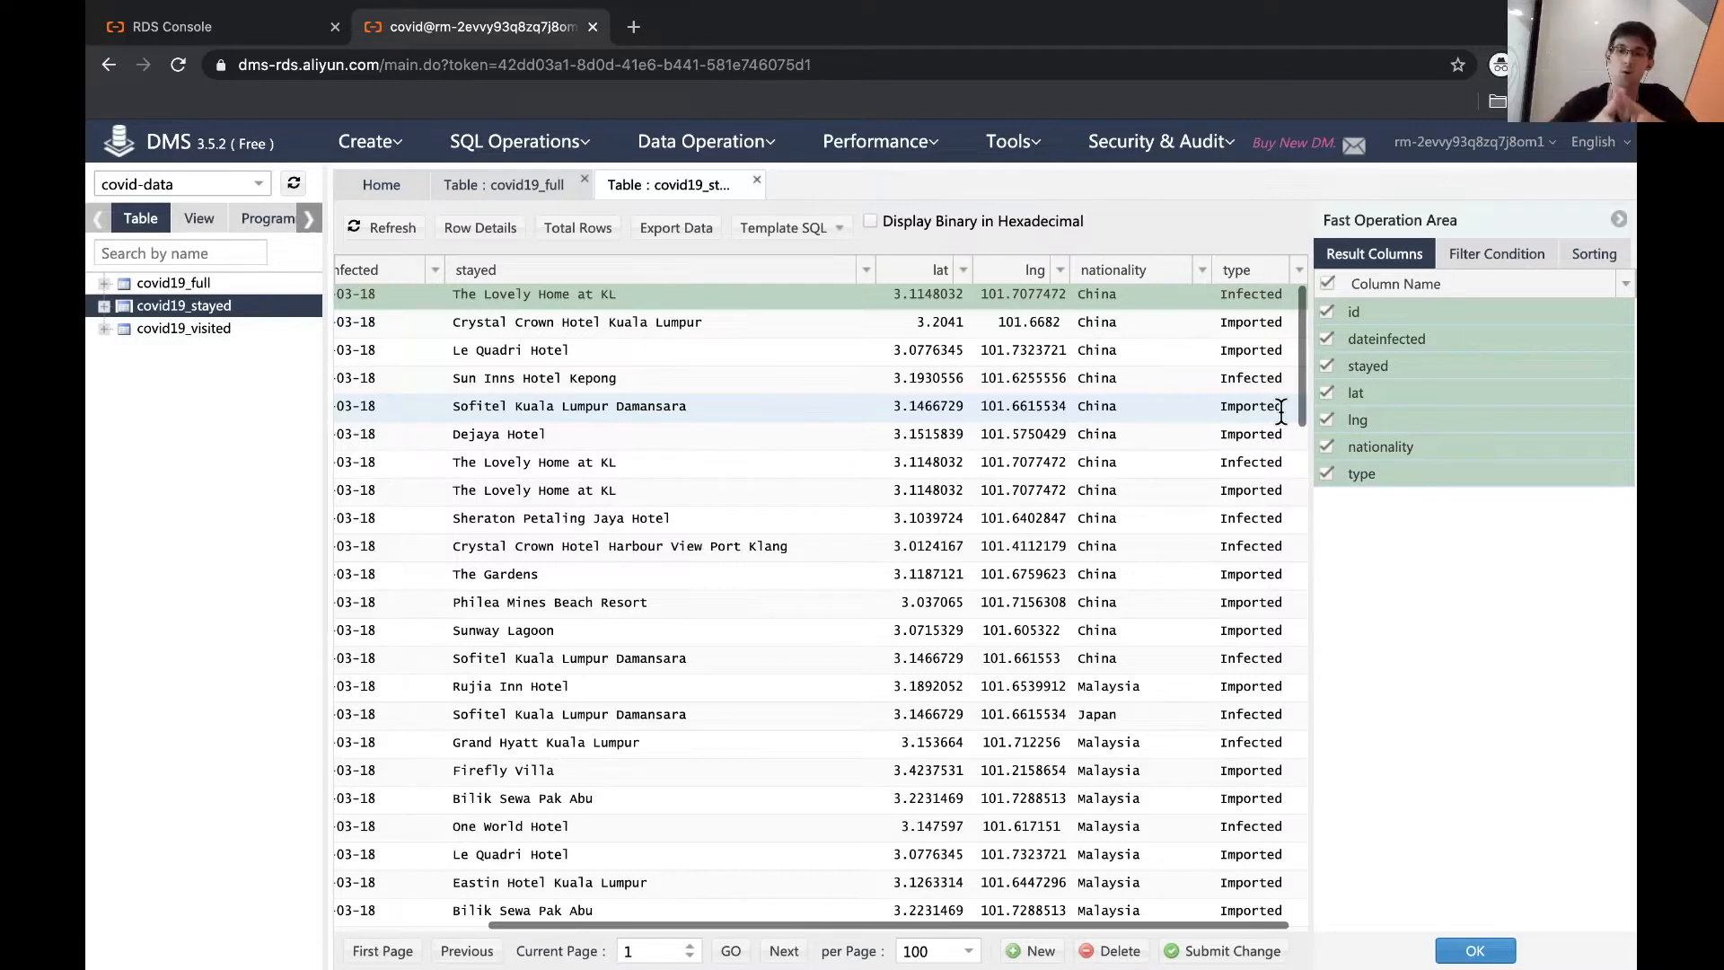
{"action": "double_click", "coordinate": [1236, 321]}
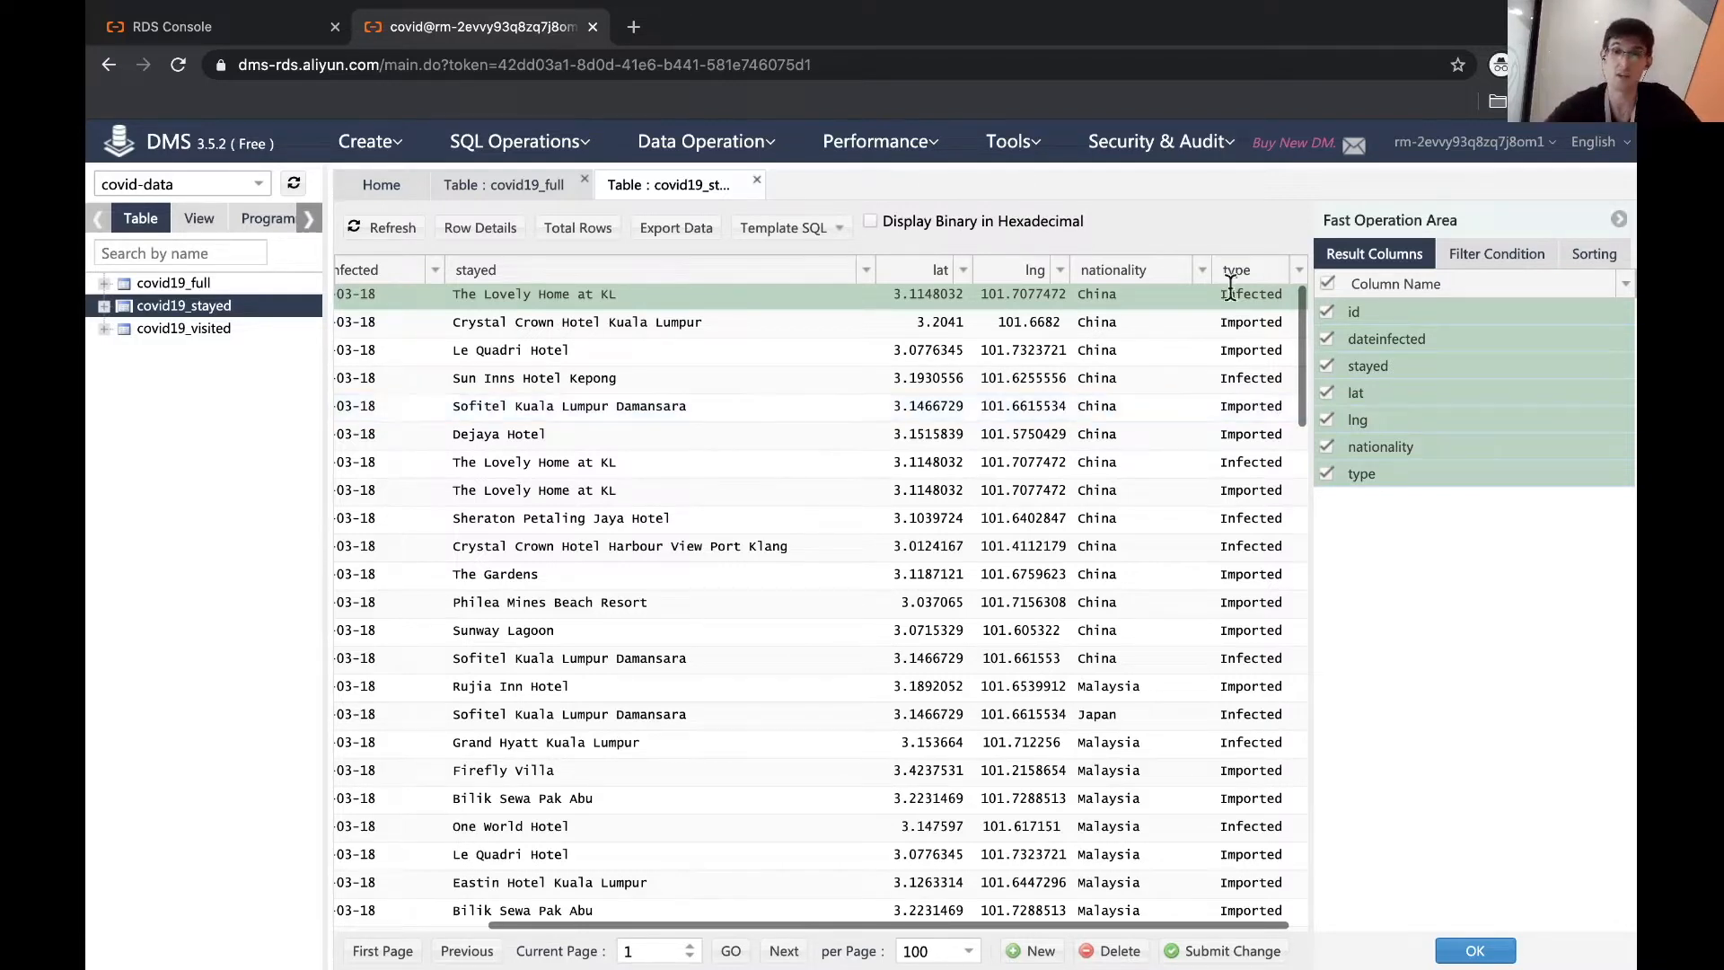
{"action": "double_click", "coordinate": [1229, 349]}
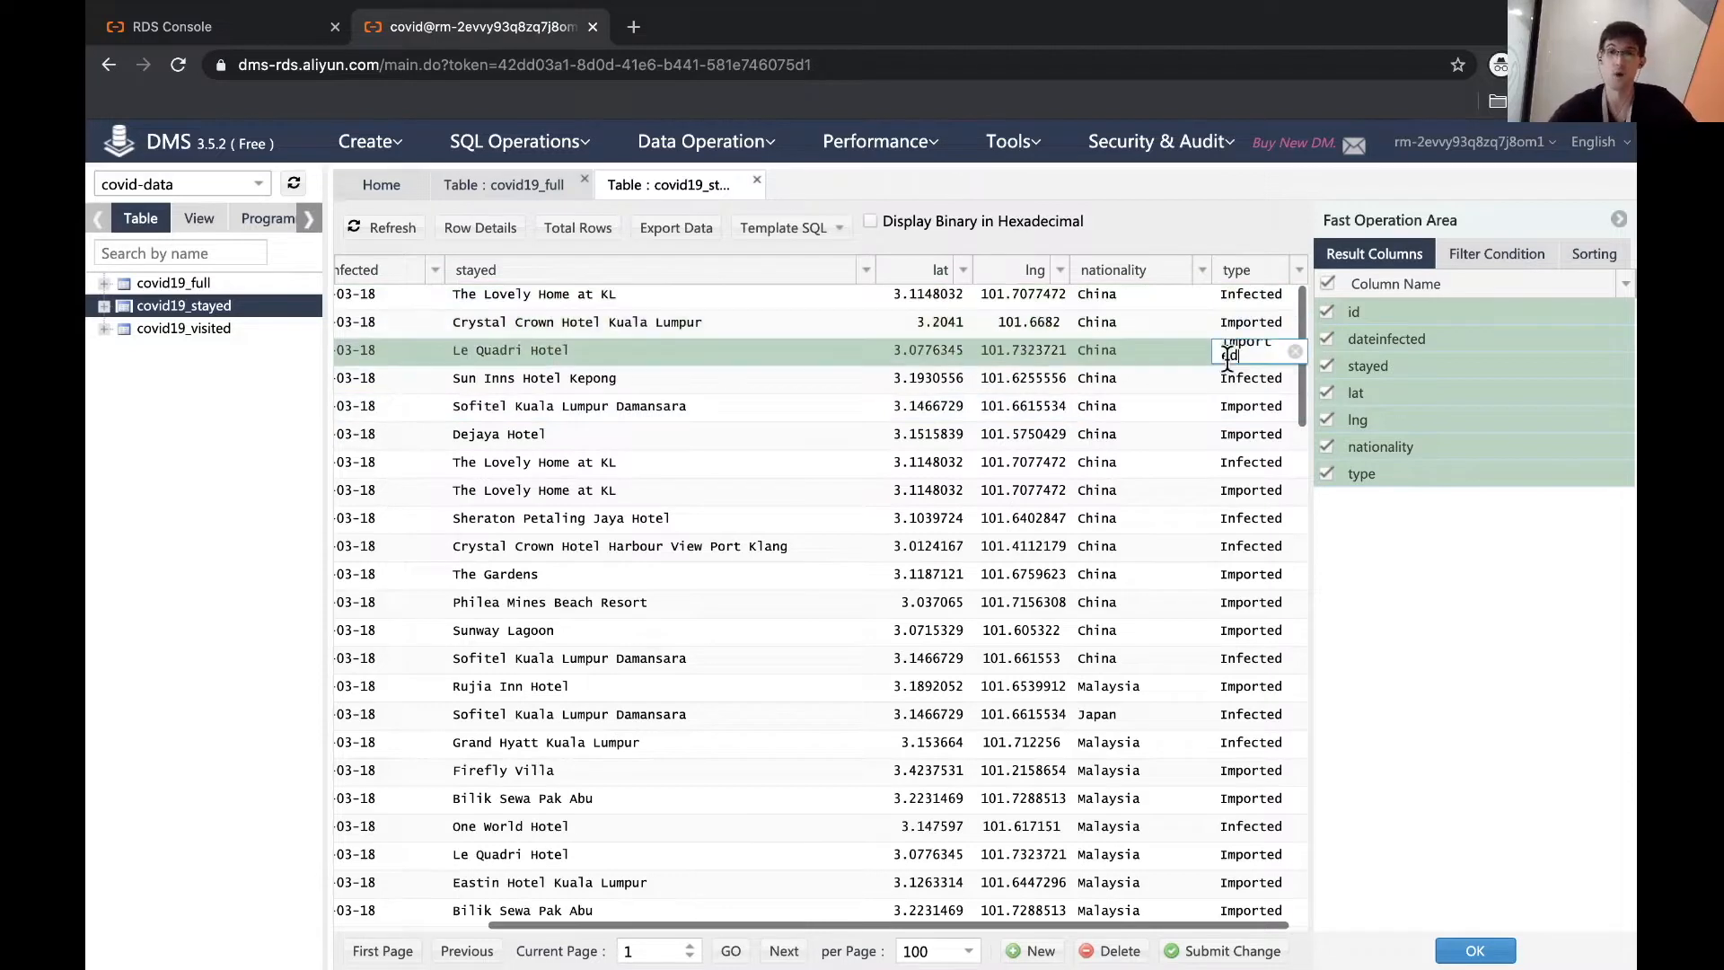
{"action": "double_click", "coordinate": [1025, 353]}
{"action": "double_click", "coordinate": [834, 449]}
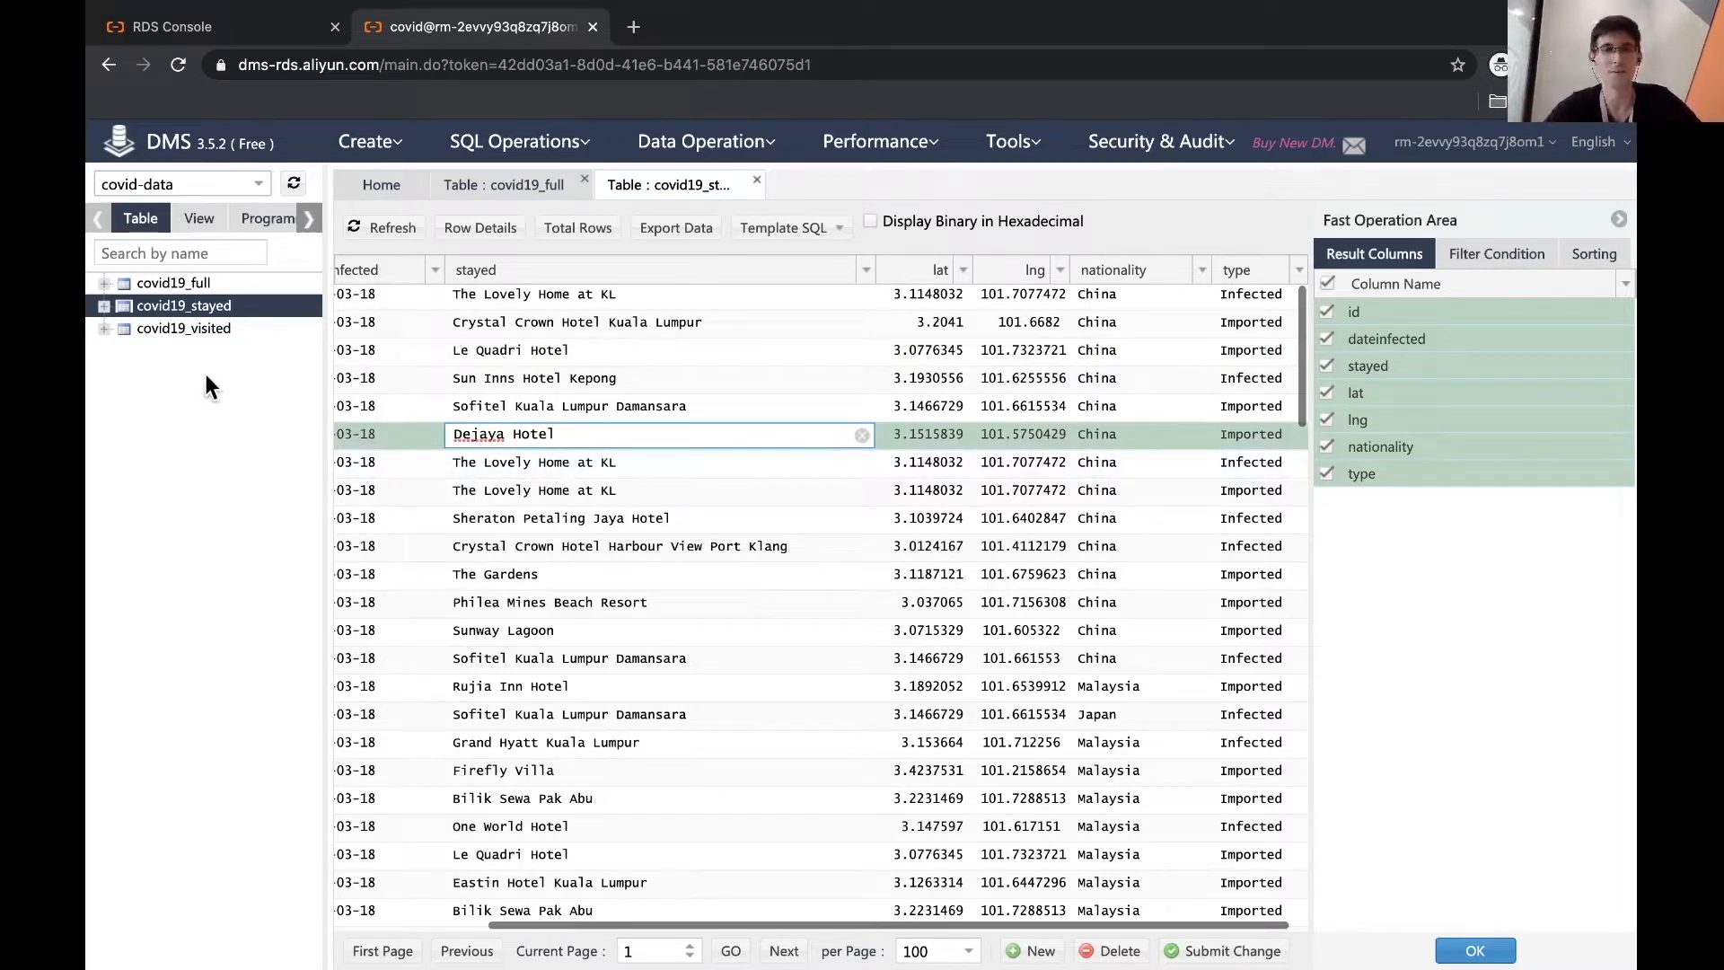
{"action": "right_click", "coordinate": [185, 325]}
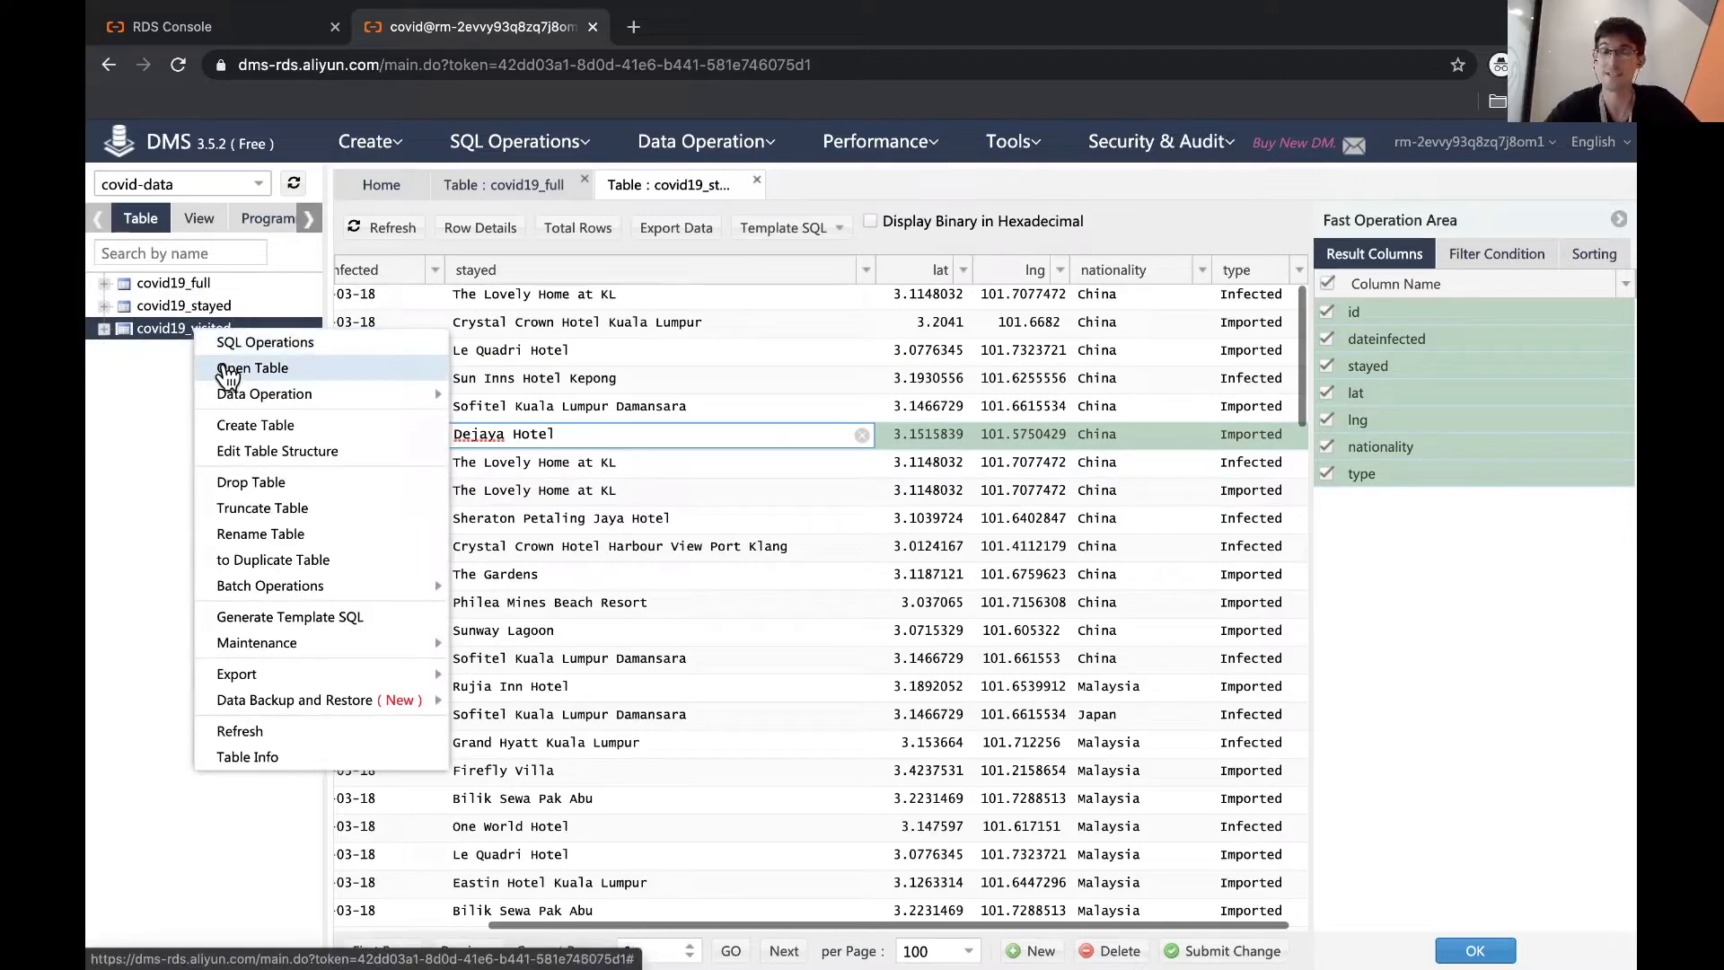
{"action": "left_click", "coordinate": [232, 371]}
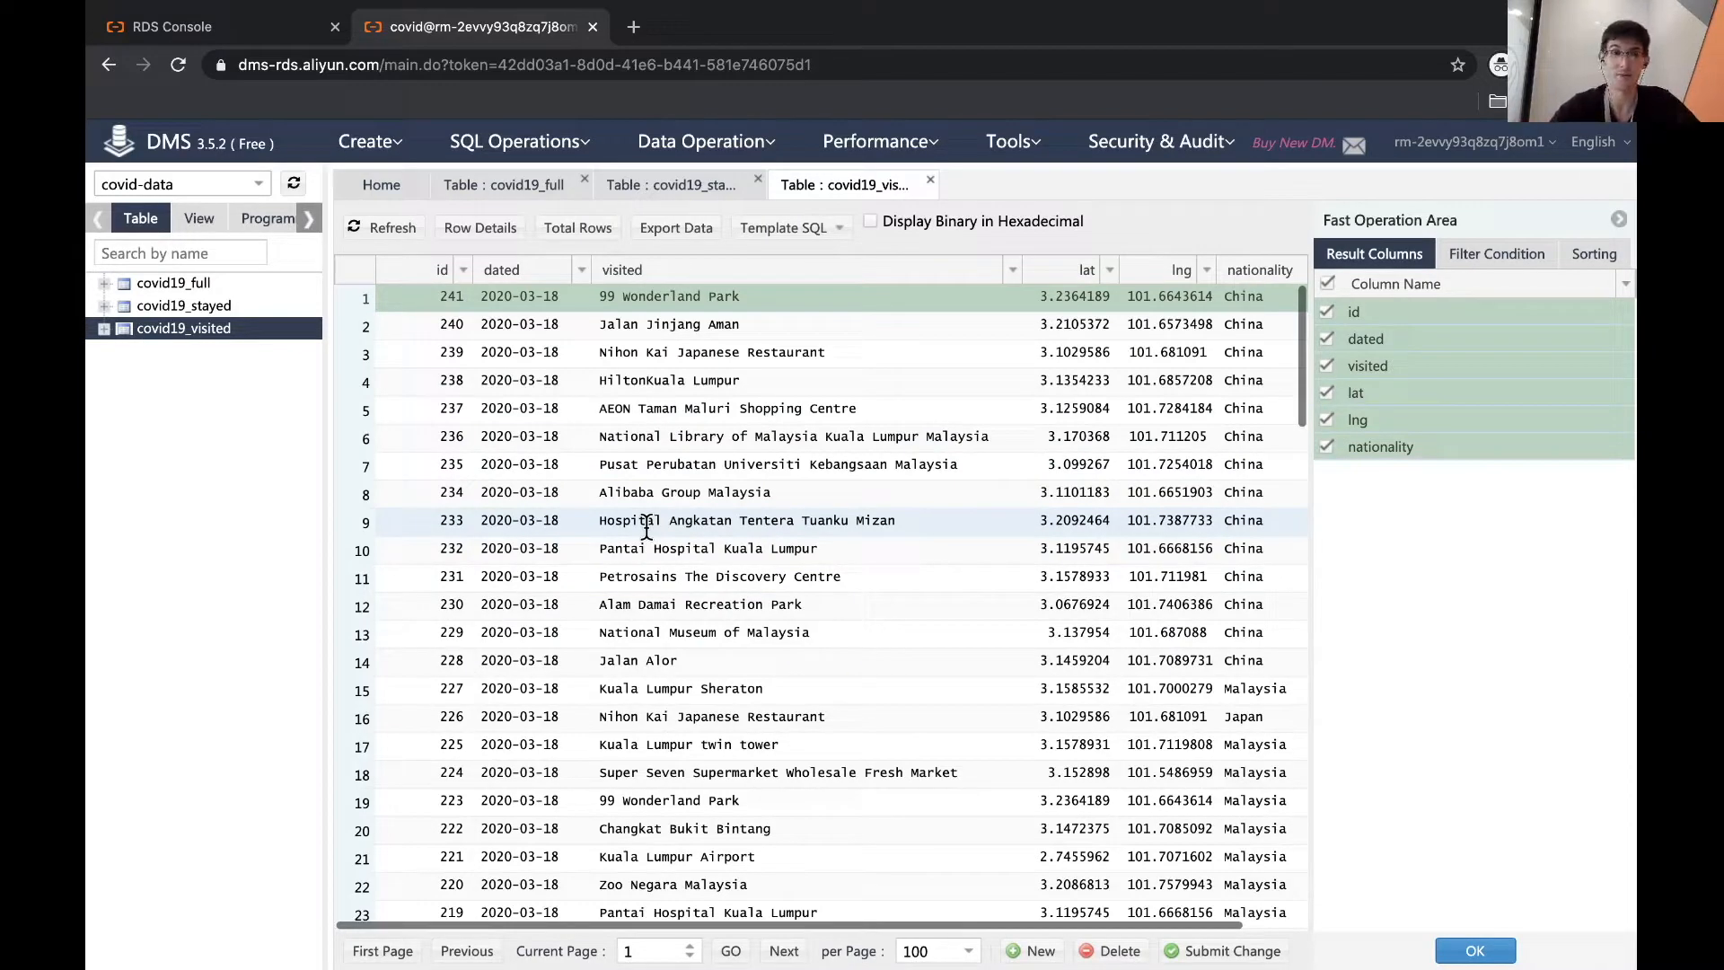
- Open the DataV product from the console's product search, closing the DMS session
{"action": "left_click", "coordinate": [163, 24]}
{"action": "left_click", "coordinate": [112, 147]}
{"action": "mouse_move", "coordinate": [179, 199]}
{"action": "type", "text": "datav"}
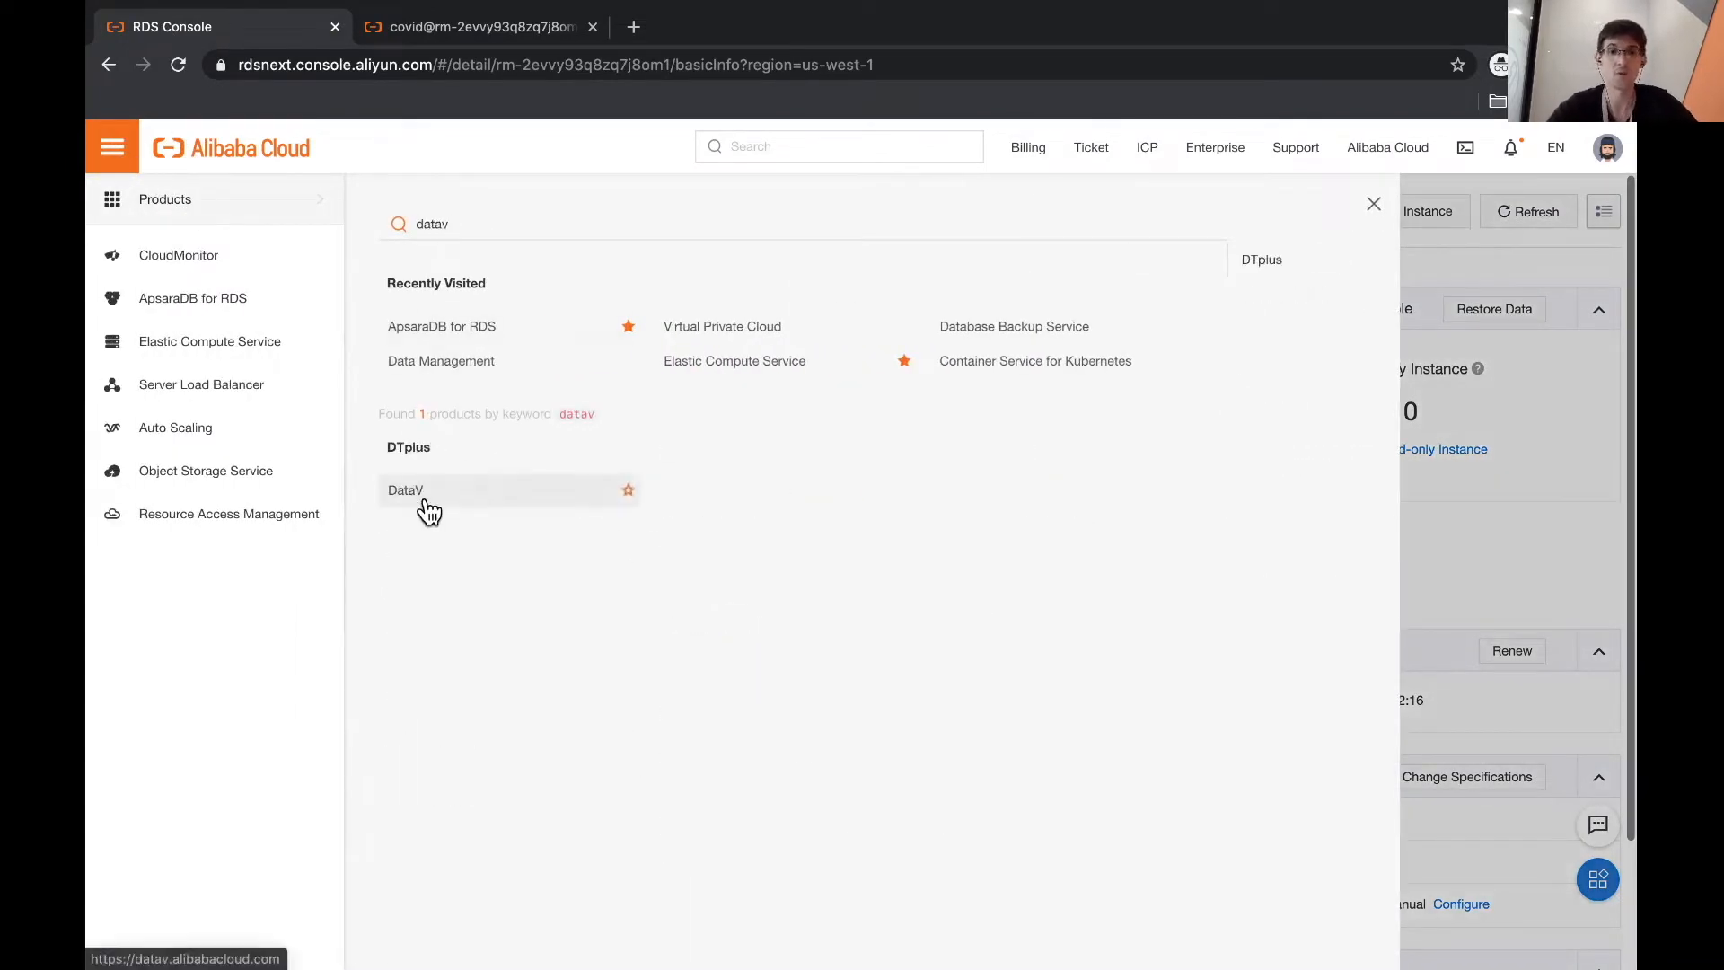
{"action": "left_click", "coordinate": [425, 503]}
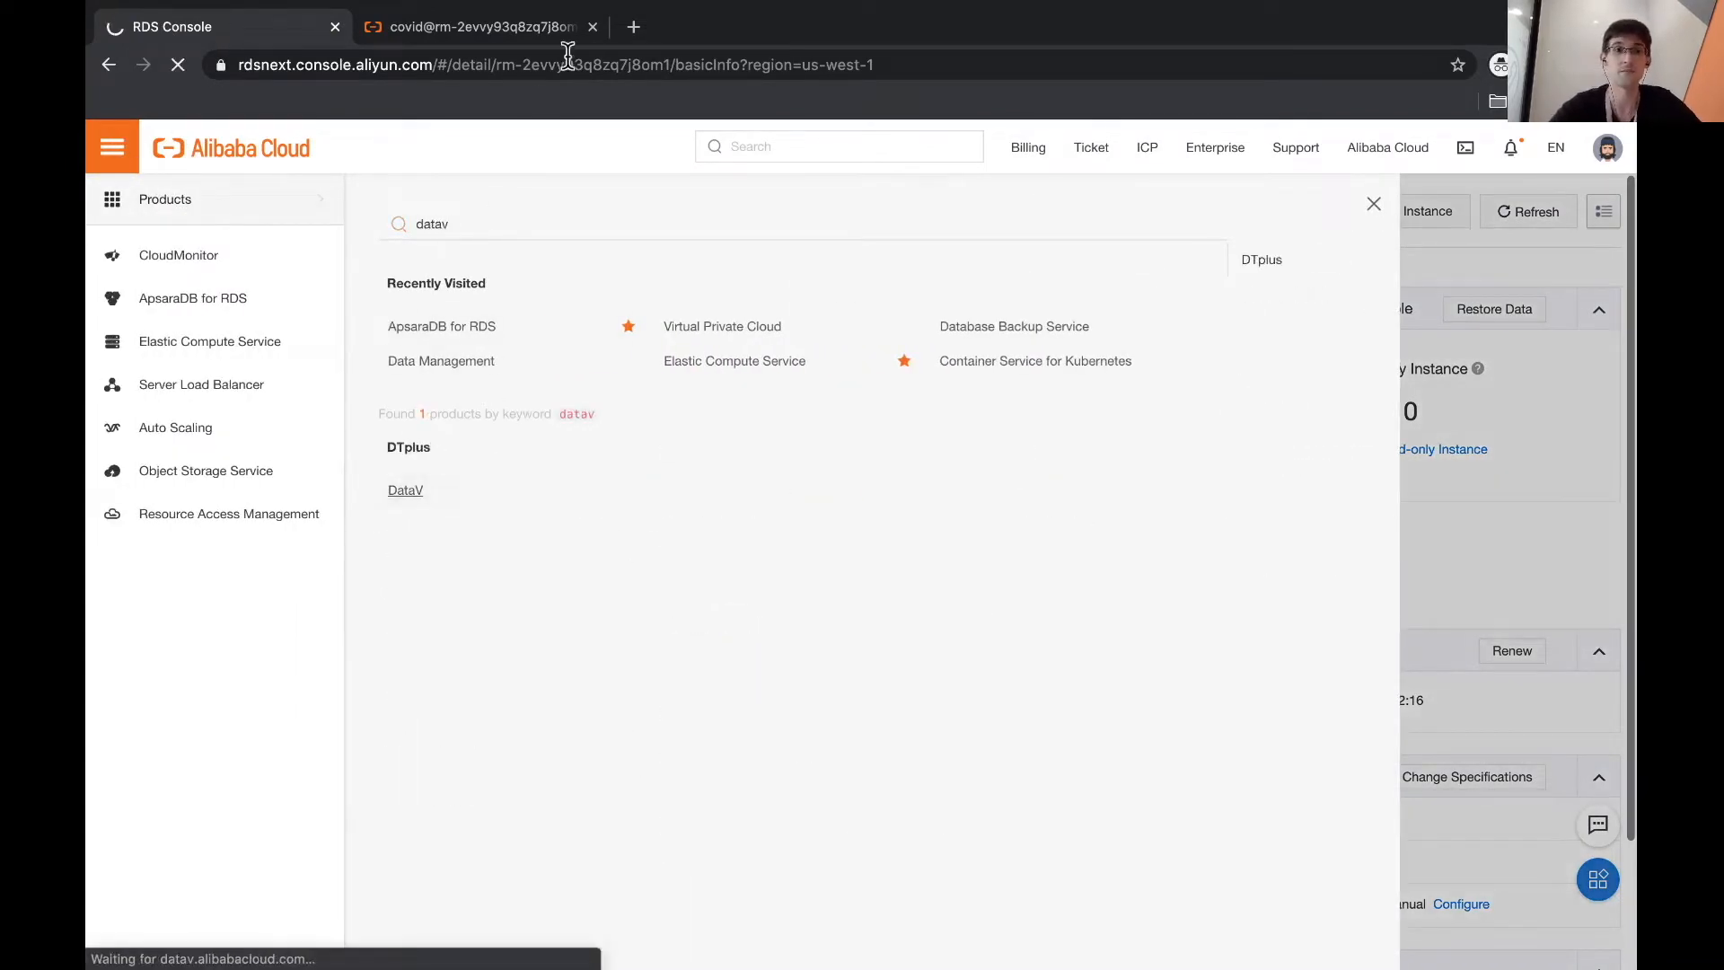
{"action": "left_click", "coordinate": [566, 25]}
{"action": "left_click", "coordinate": [1022, 334]}
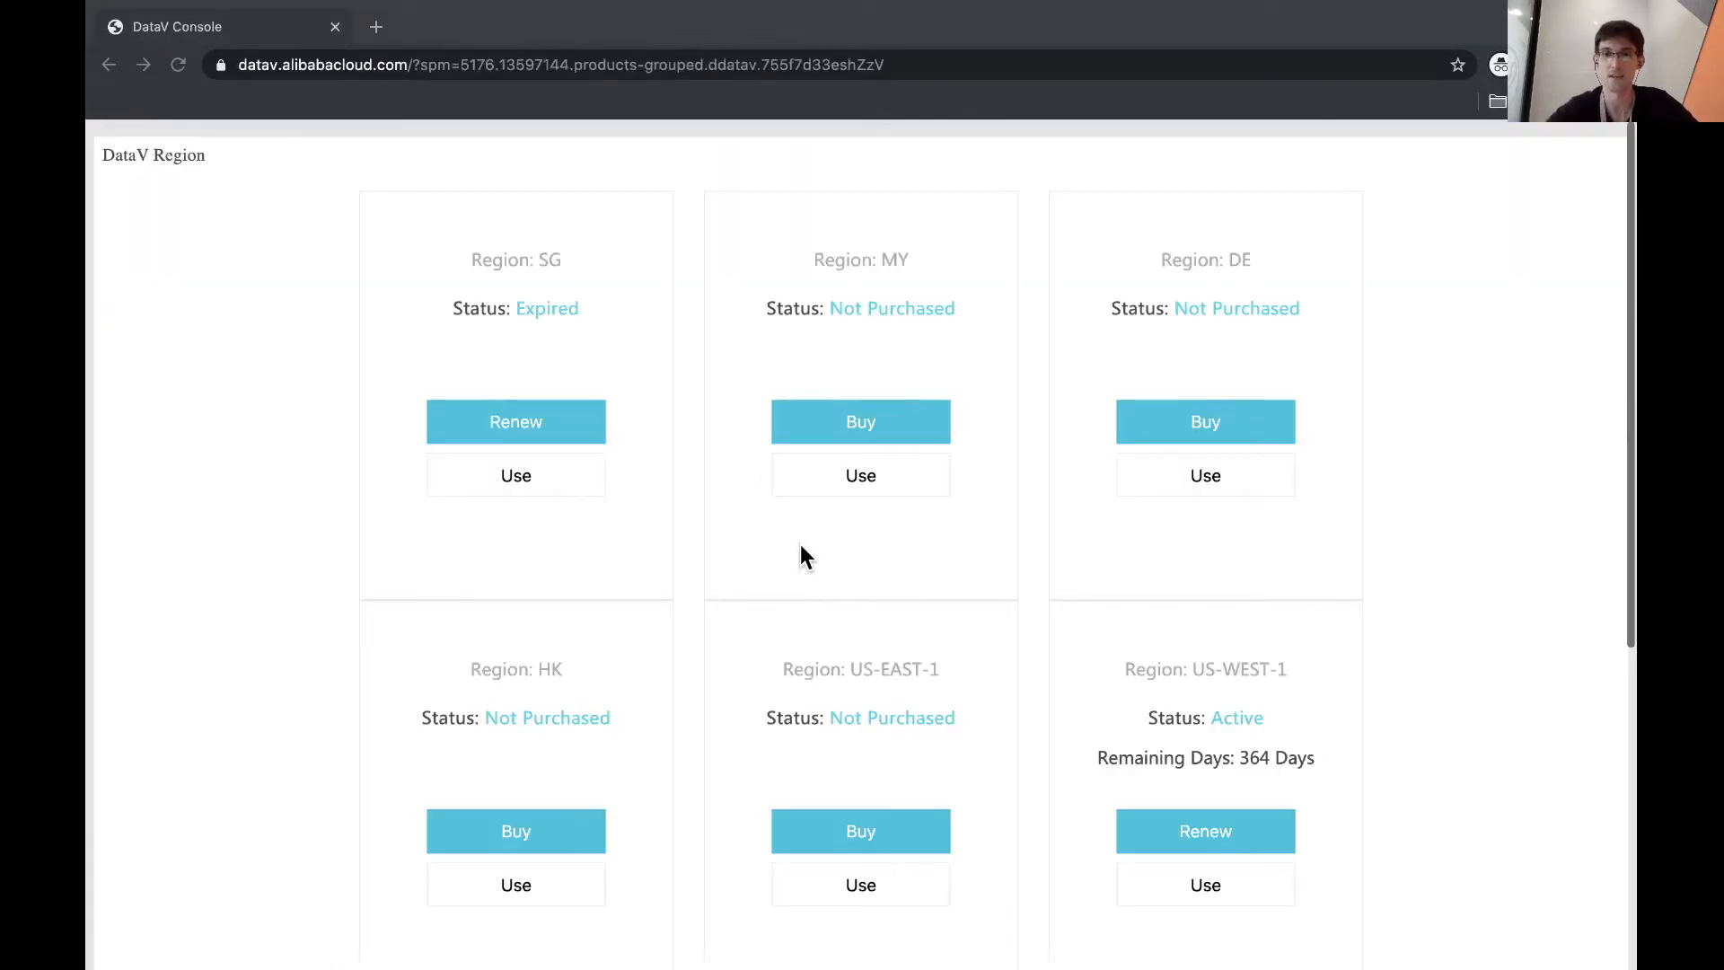
- Start DataV in the US-WEST-1 region and view its widgets and data sources lists
{"action": "scroll", "coordinate": [801, 556], "scroll_direction": "down", "scroll_amount": 6}
{"action": "scroll", "coordinate": [1324, 539], "scroll_direction": "up", "scroll_amount": 3}
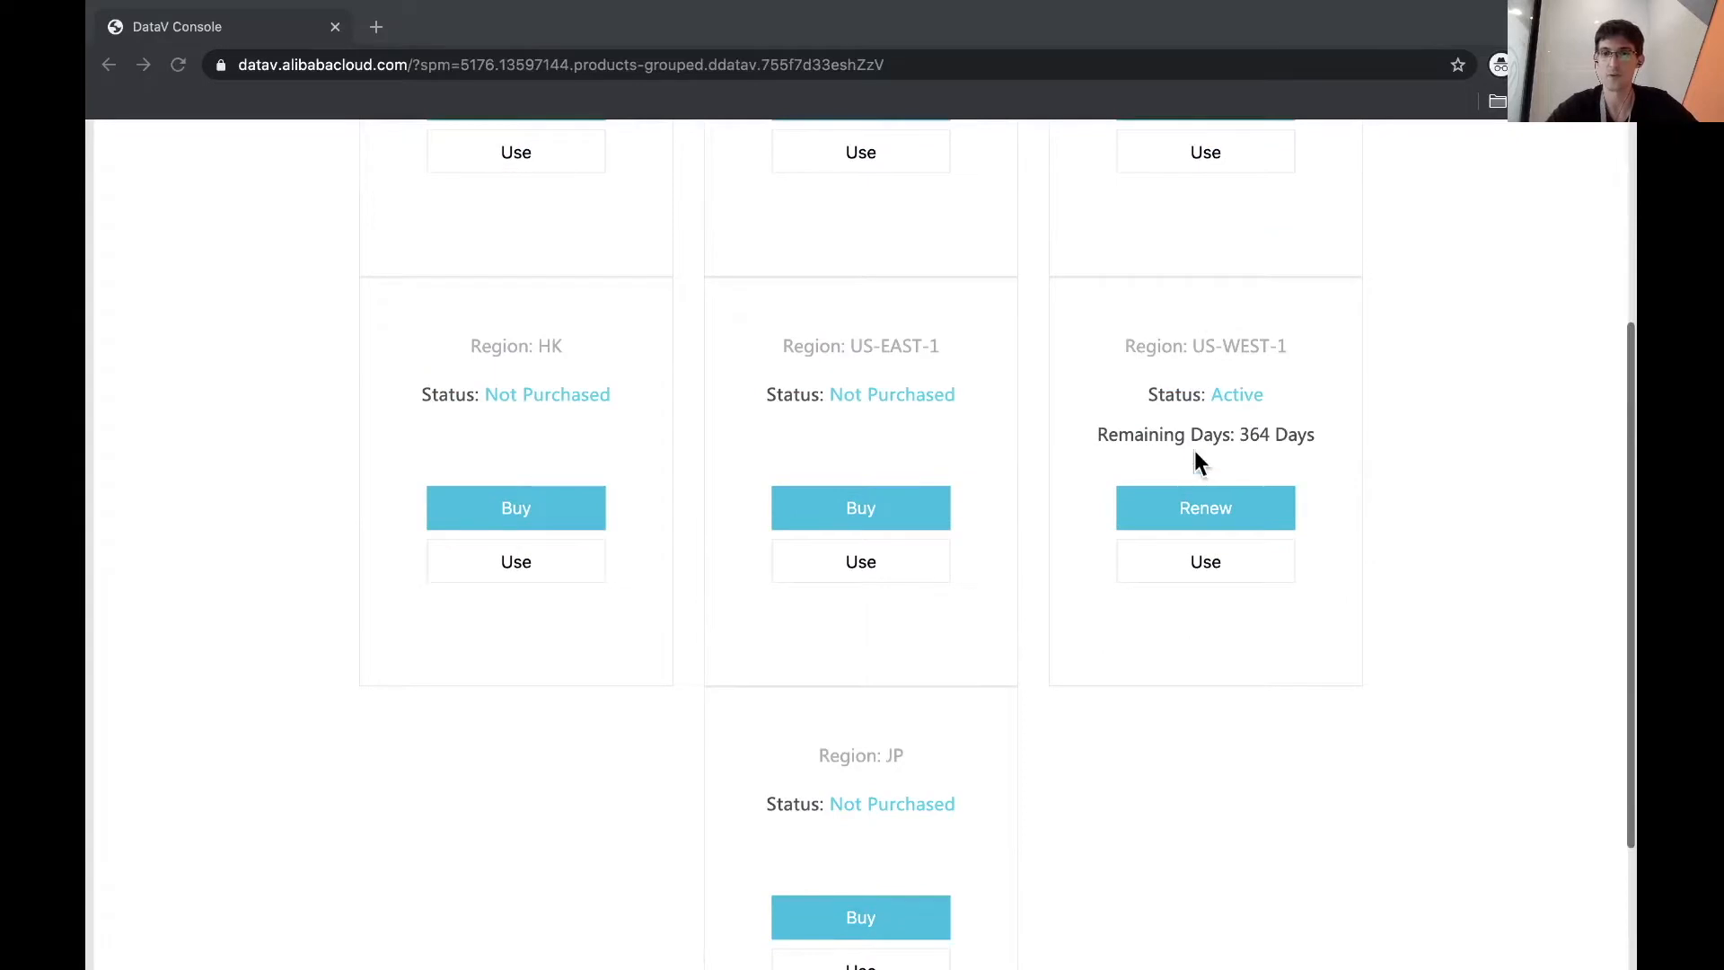
{"action": "left_click", "coordinate": [1199, 566]}
{"action": "left_click", "coordinate": [335, 26]}
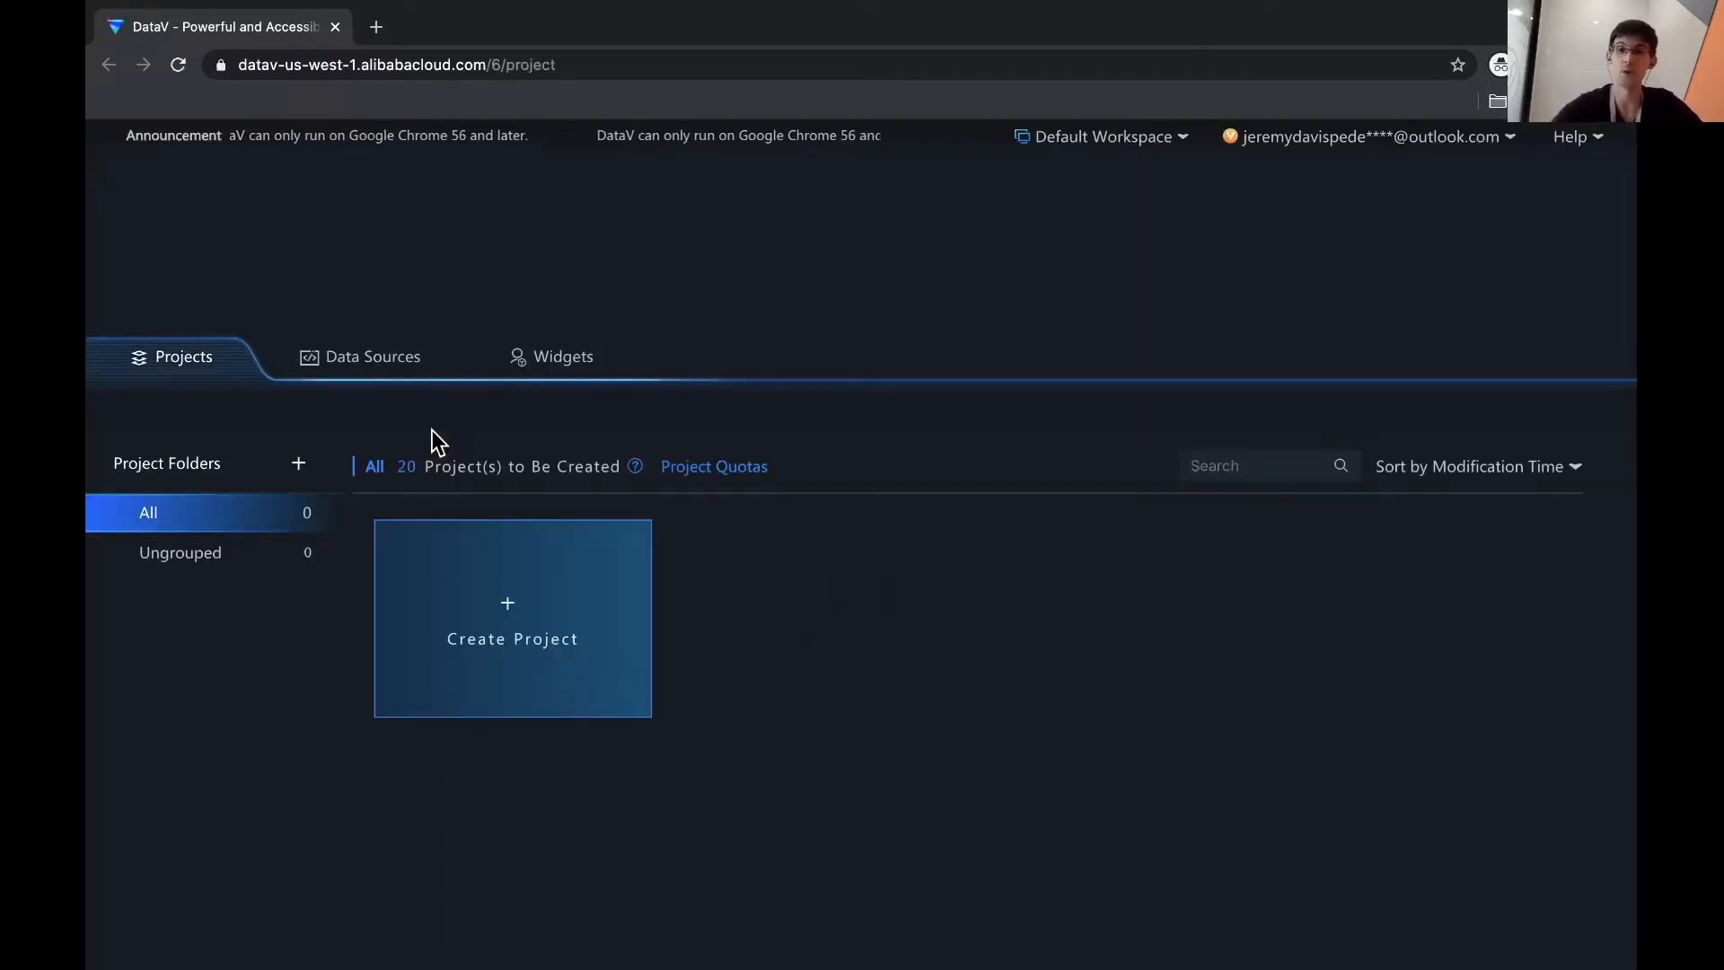
{"action": "left_click", "coordinate": [545, 358]}
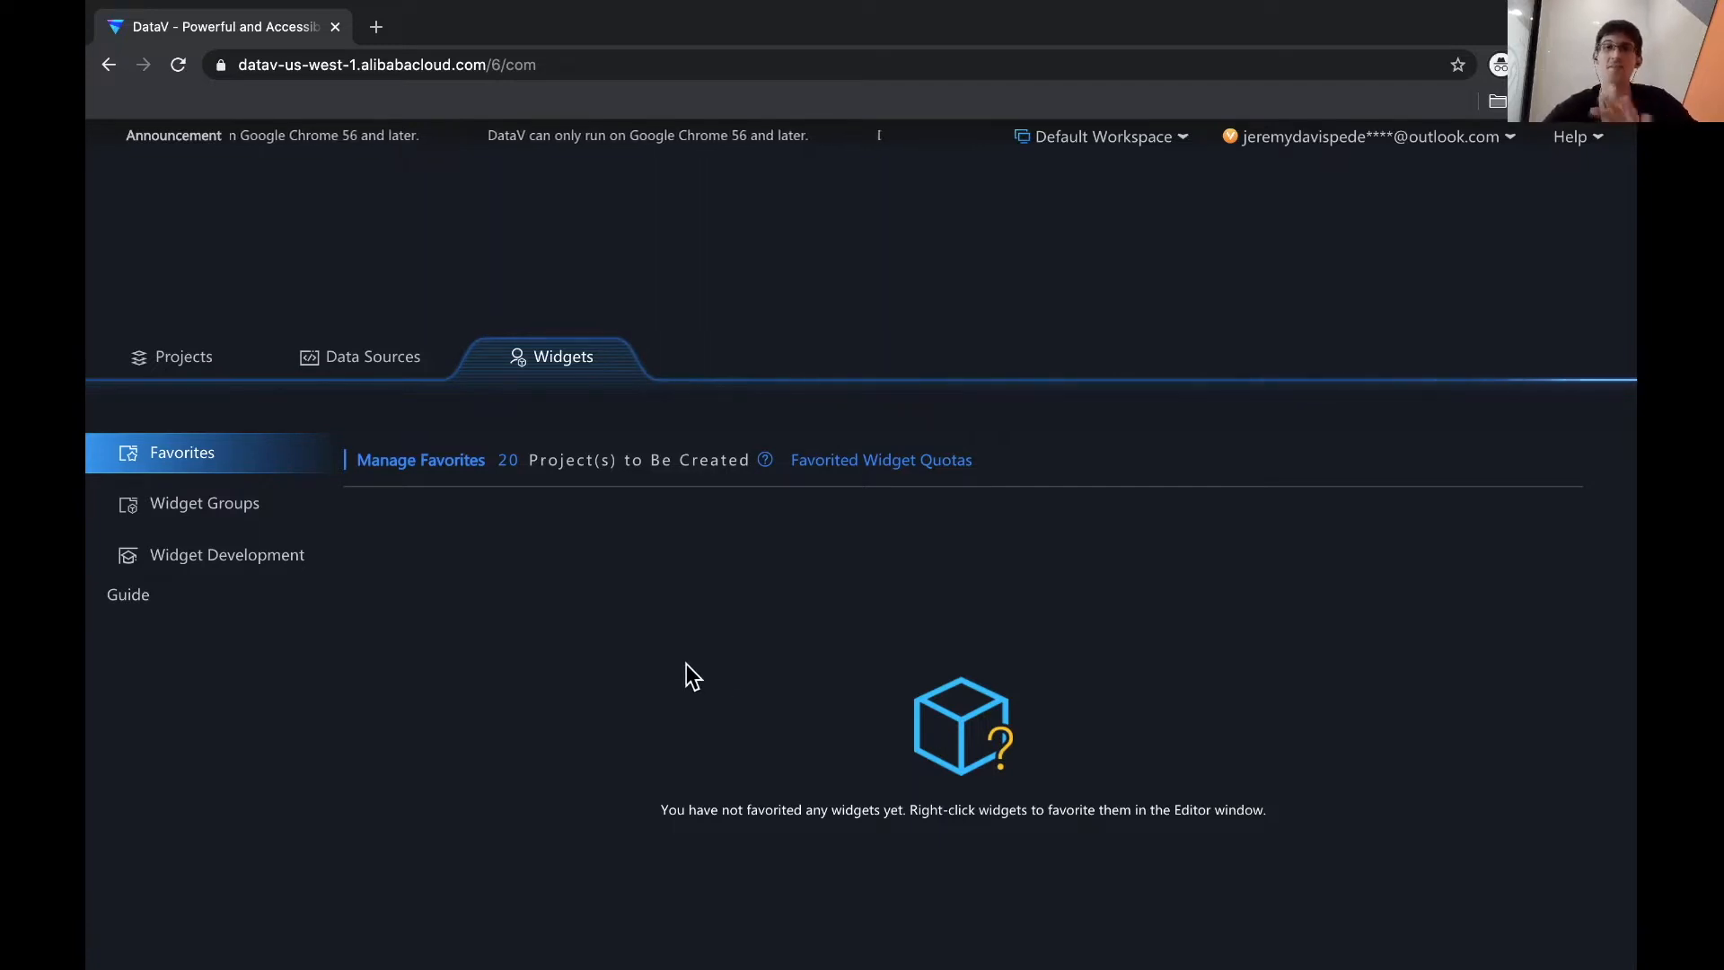
{"action": "left_click", "coordinate": [358, 369]}
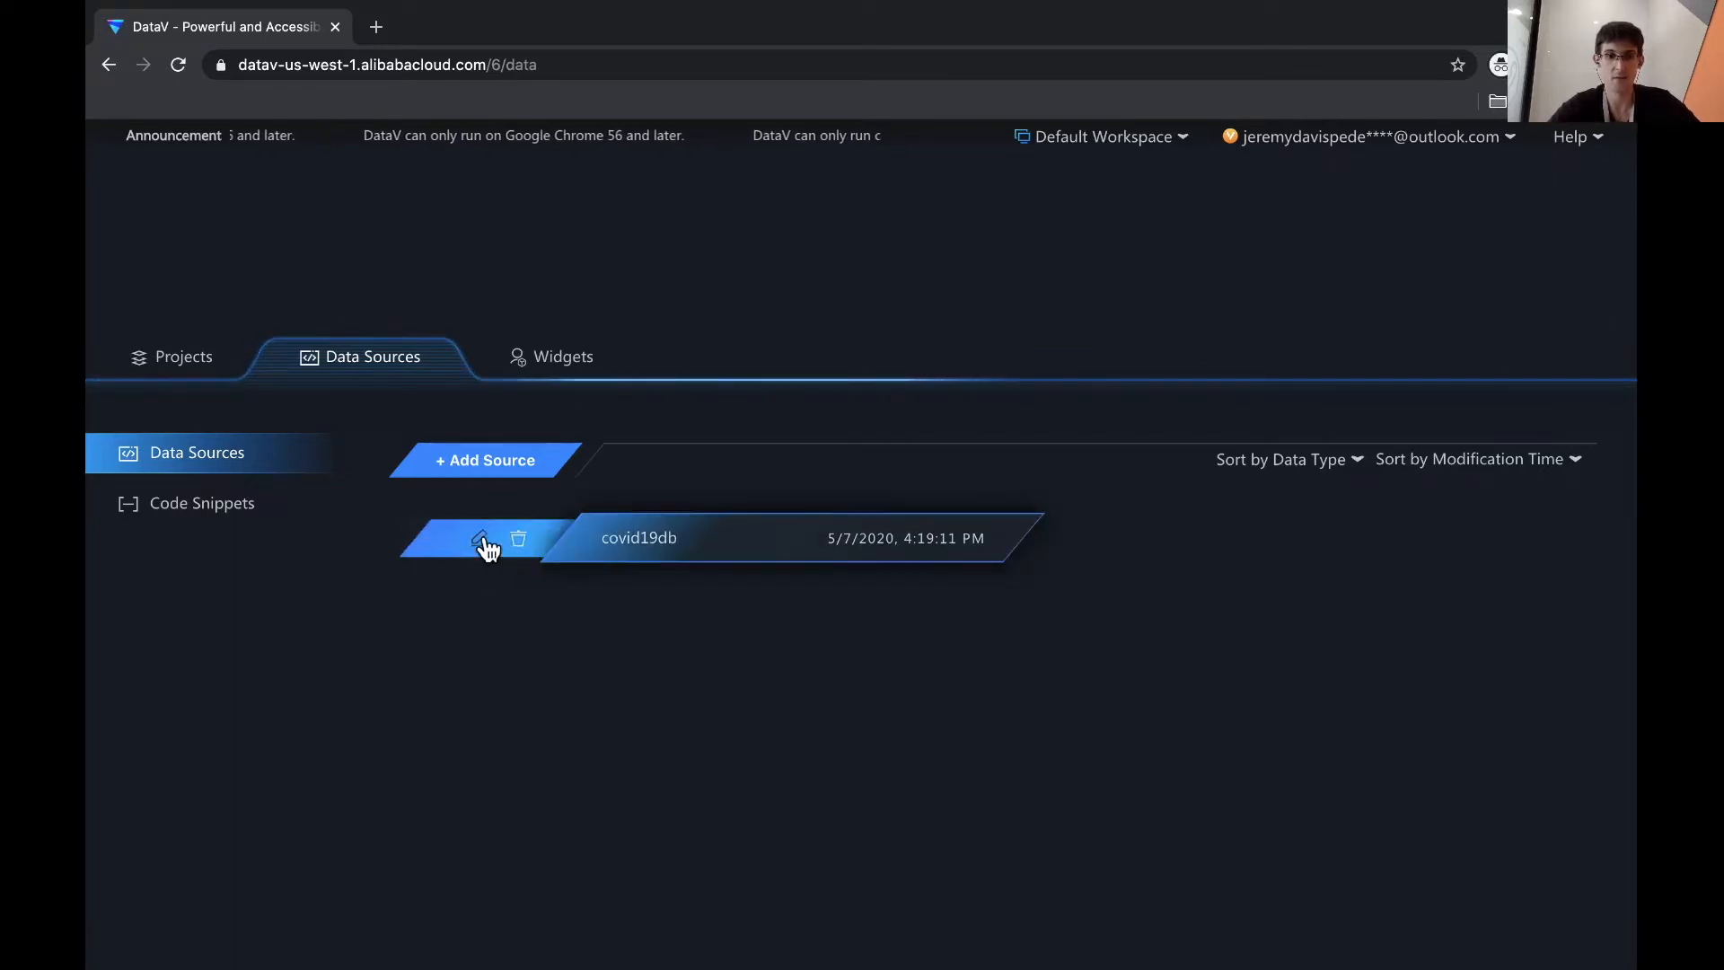
- Review the covid19db source's connection details and close them unchanged
{"action": "left_click", "coordinate": [503, 539]}
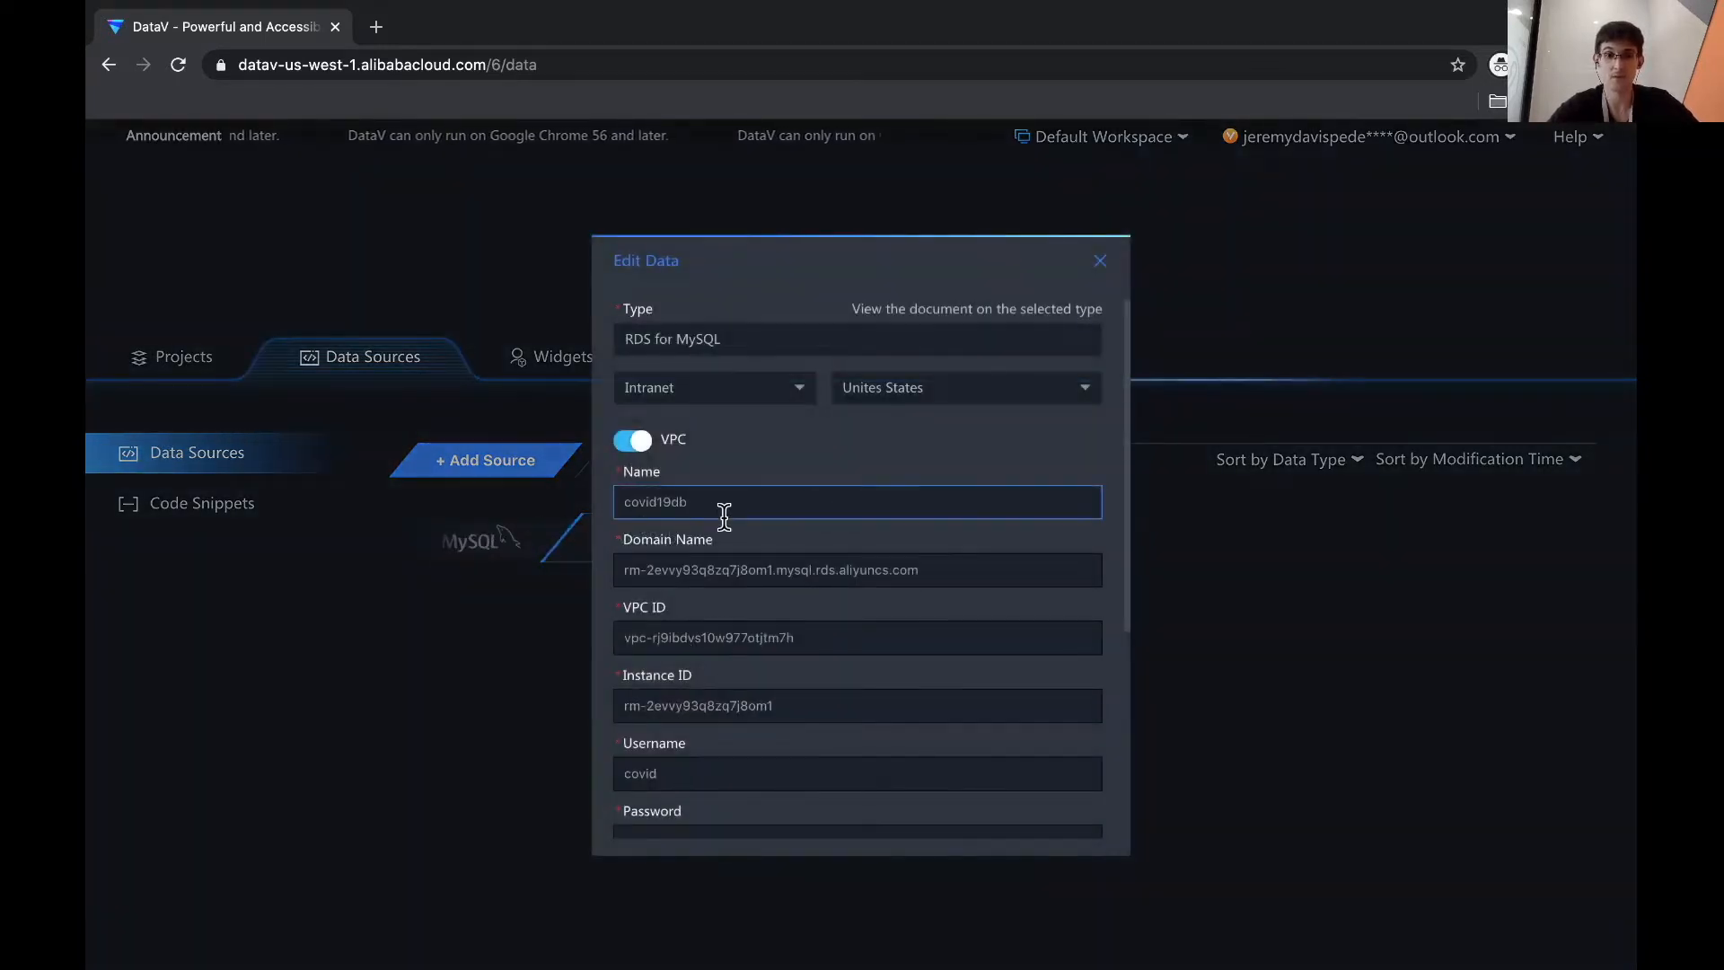
{"action": "scroll", "coordinate": [719, 512], "scroll_direction": "down", "scroll_amount": 4}
{"action": "scroll", "coordinate": [755, 467], "scroll_direction": "up", "scroll_amount": 5}
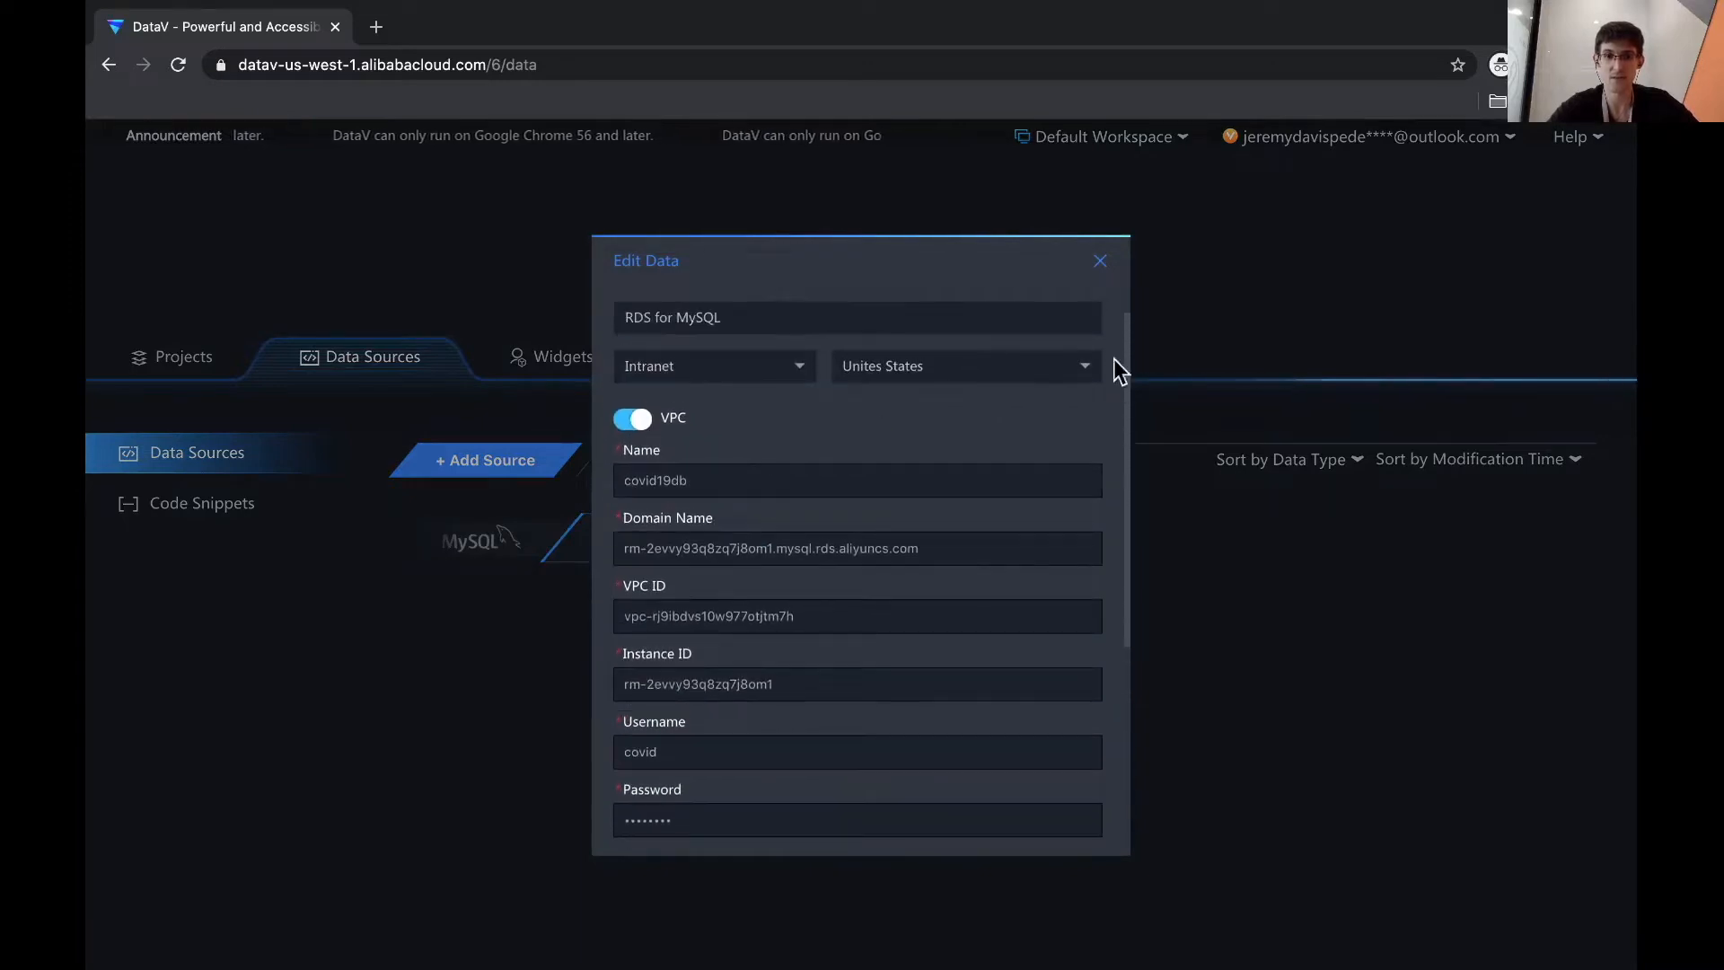
{"action": "left_click", "coordinate": [1101, 262]}
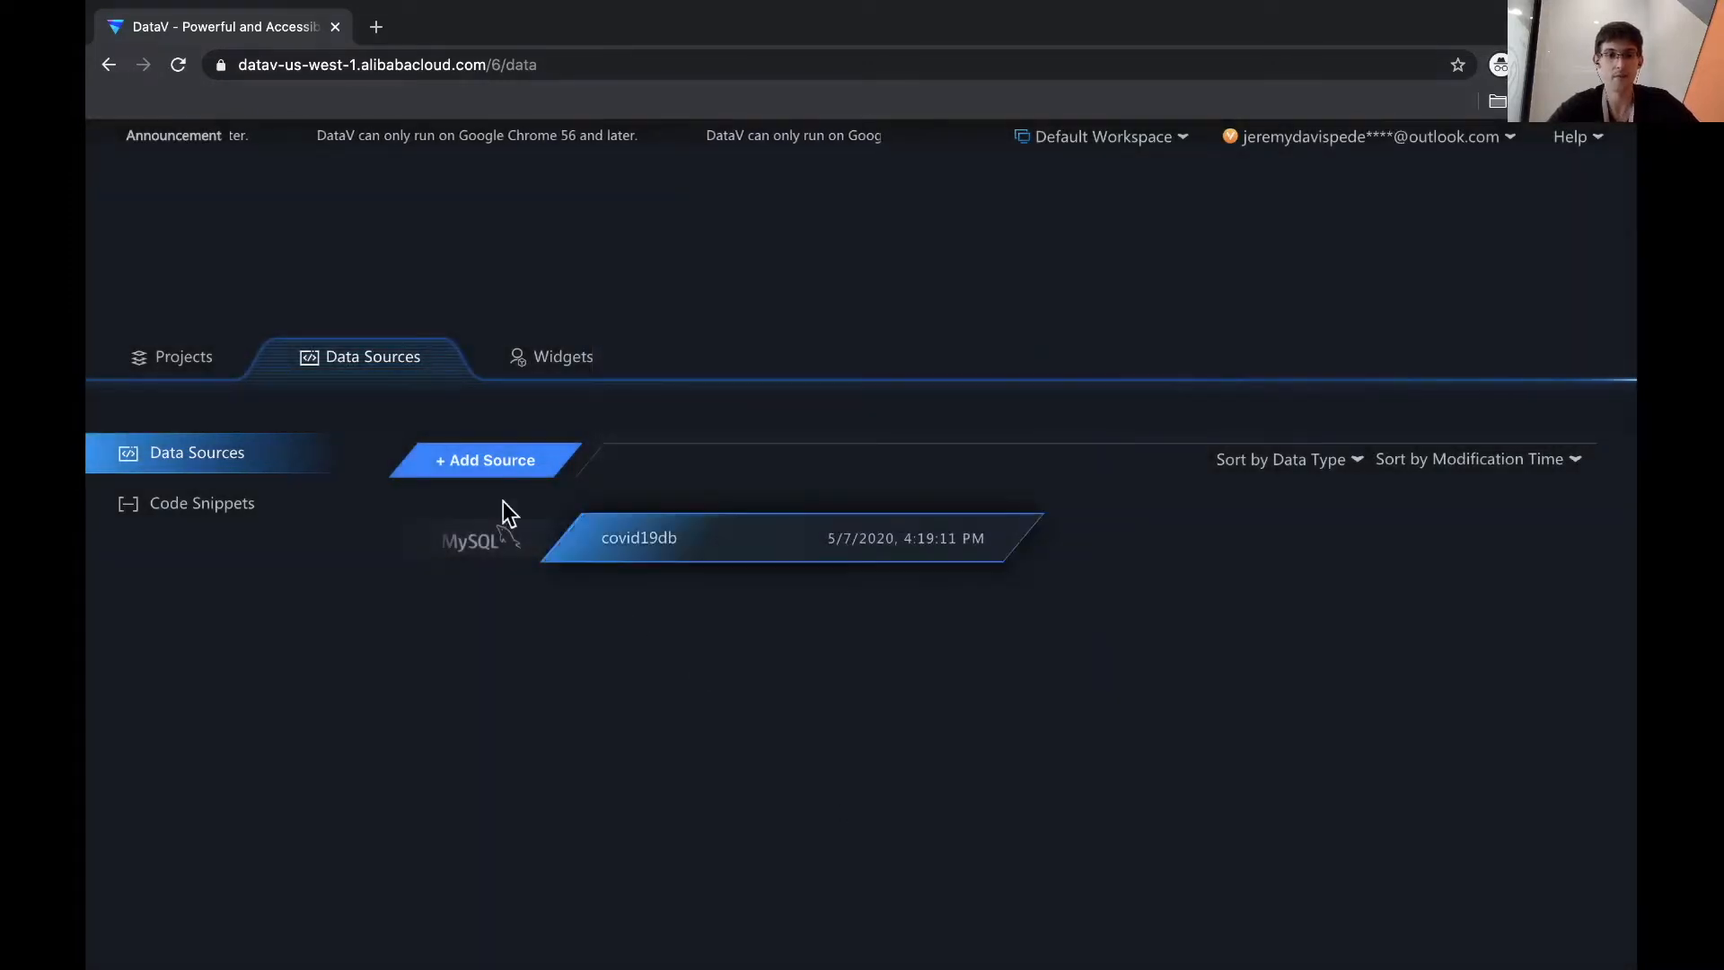
- Browse the available data source types, cancel adding a source, and go to Projects
{"action": "left_click", "coordinate": [466, 464]}
{"action": "left_click", "coordinate": [774, 338]}
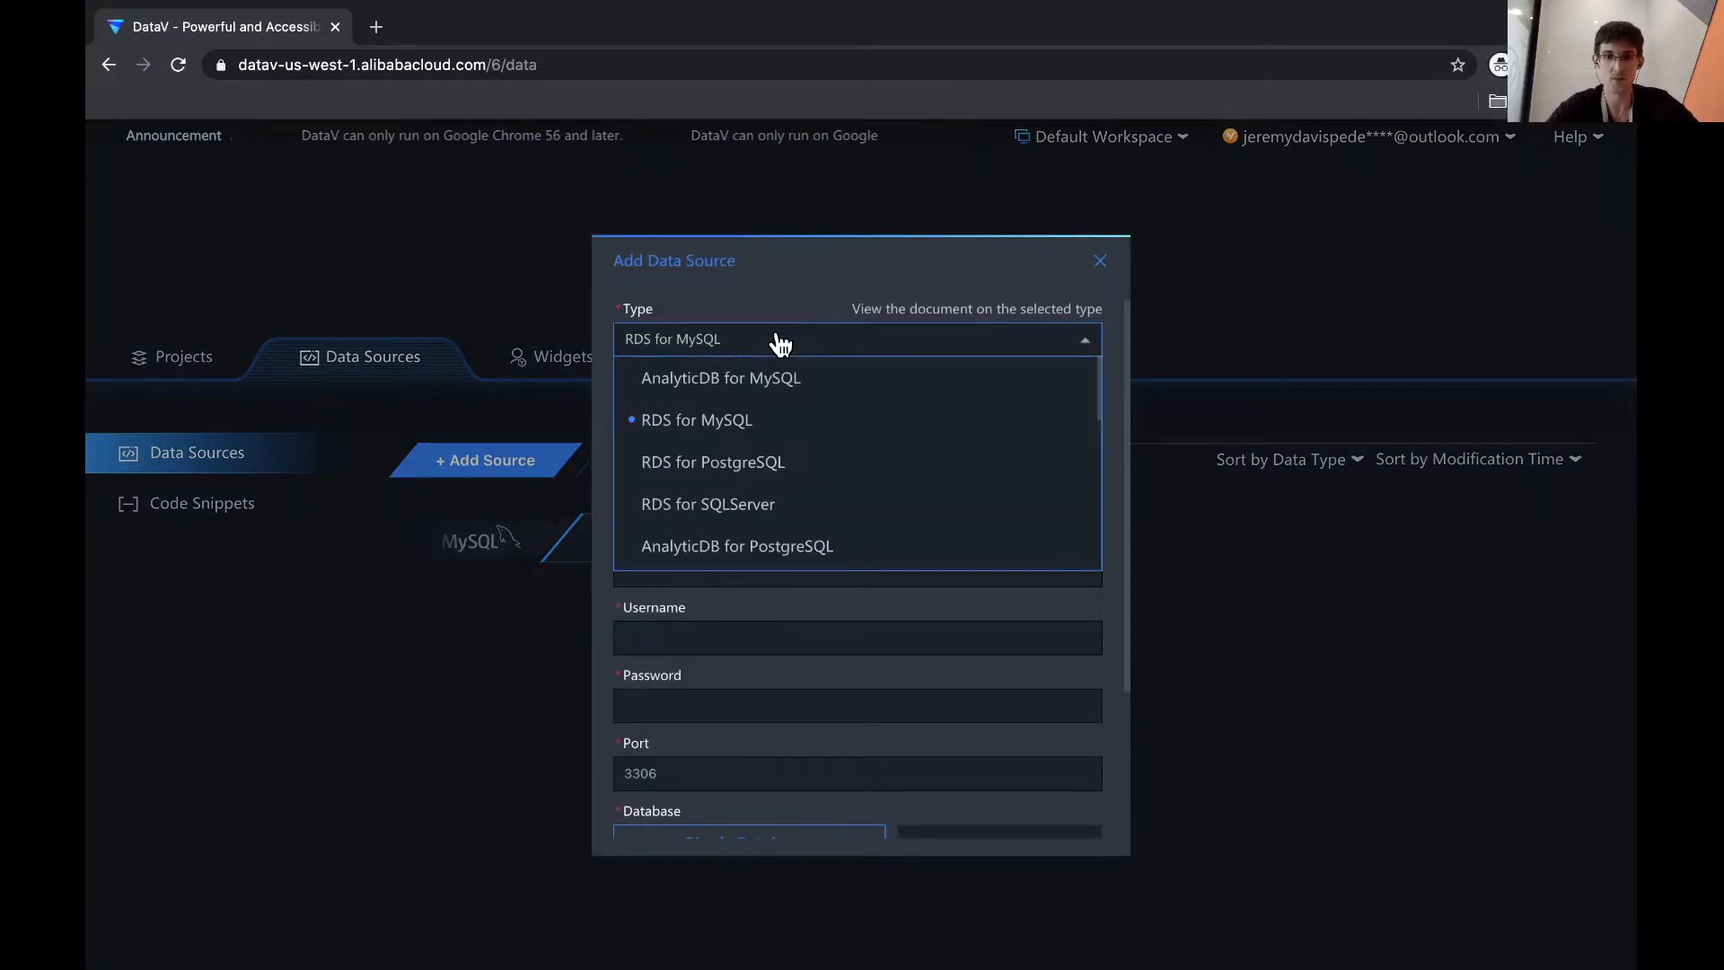
{"action": "scroll", "coordinate": [754, 465], "scroll_direction": "down", "scroll_amount": 5}
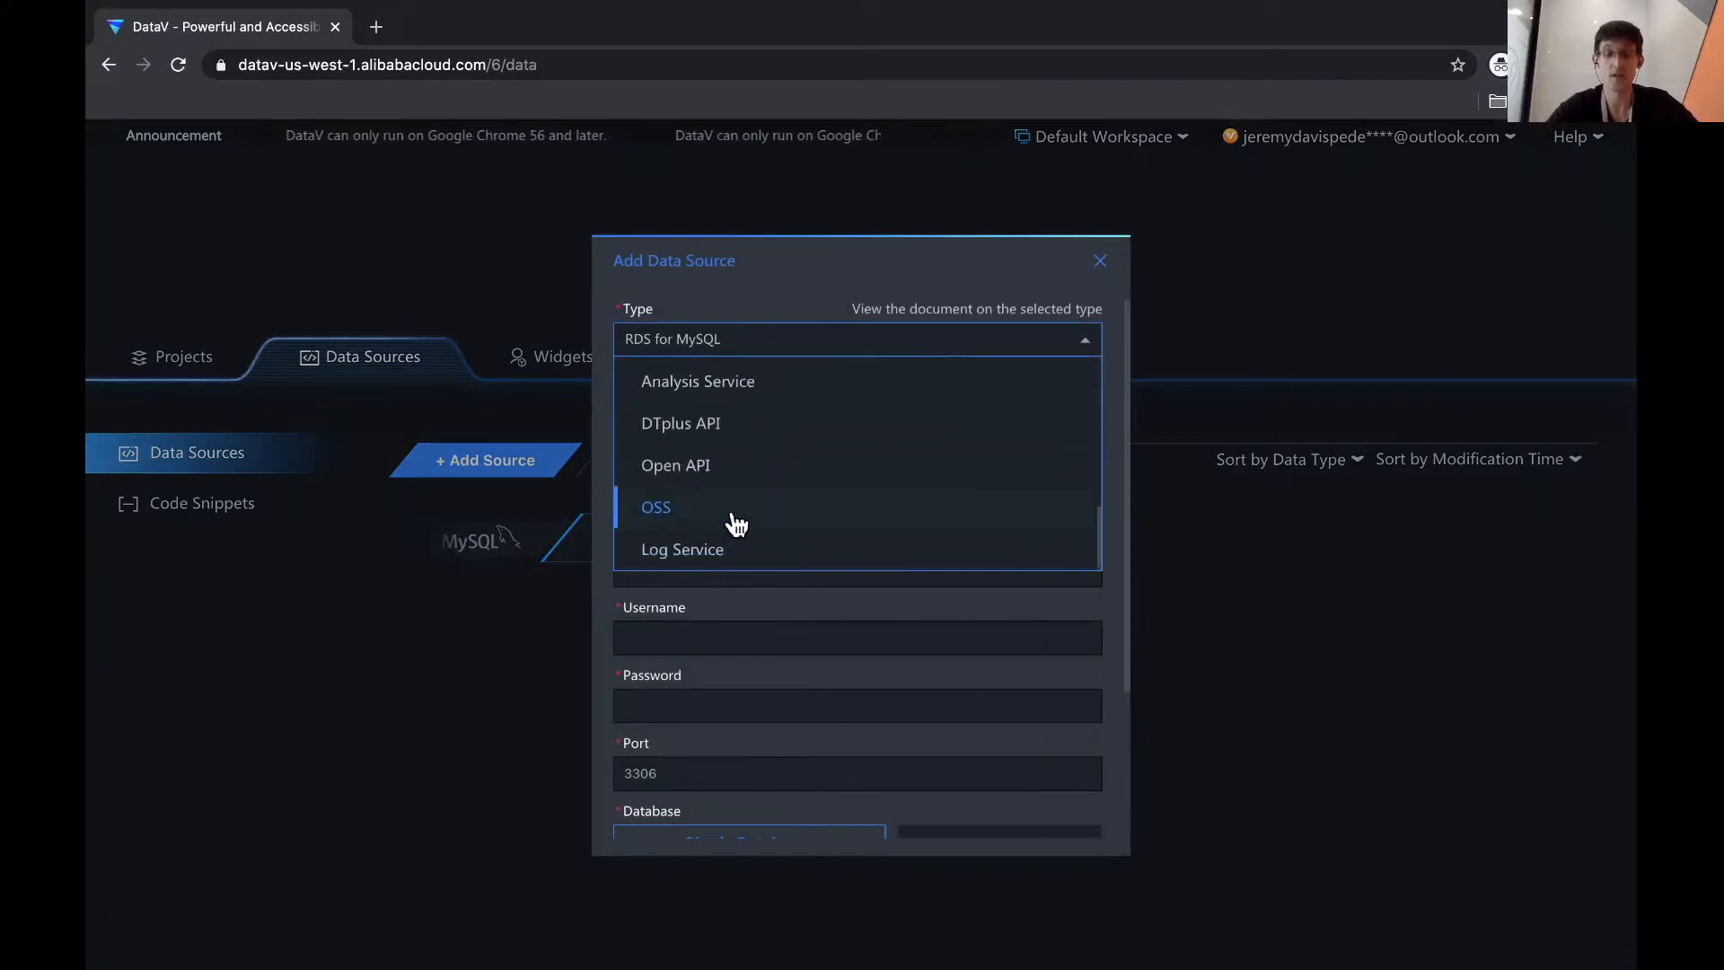
{"action": "scroll", "coordinate": [734, 485], "scroll_direction": "up", "scroll_amount": 5}
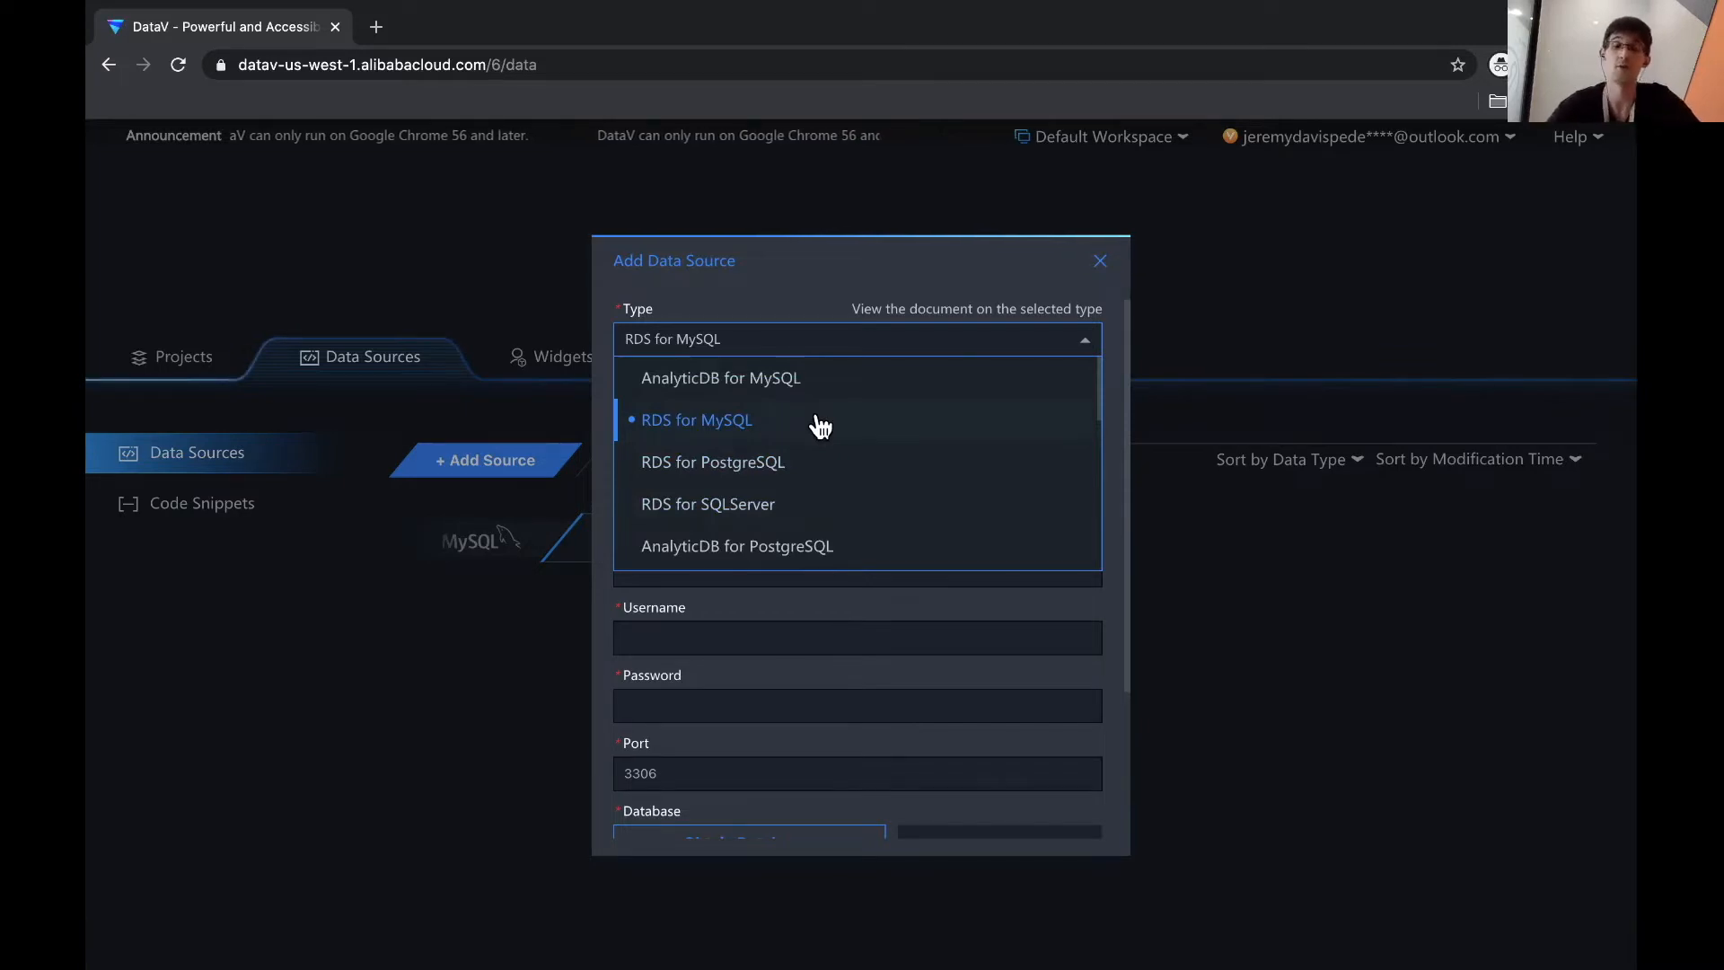
{"action": "left_click", "coordinate": [1100, 265]}
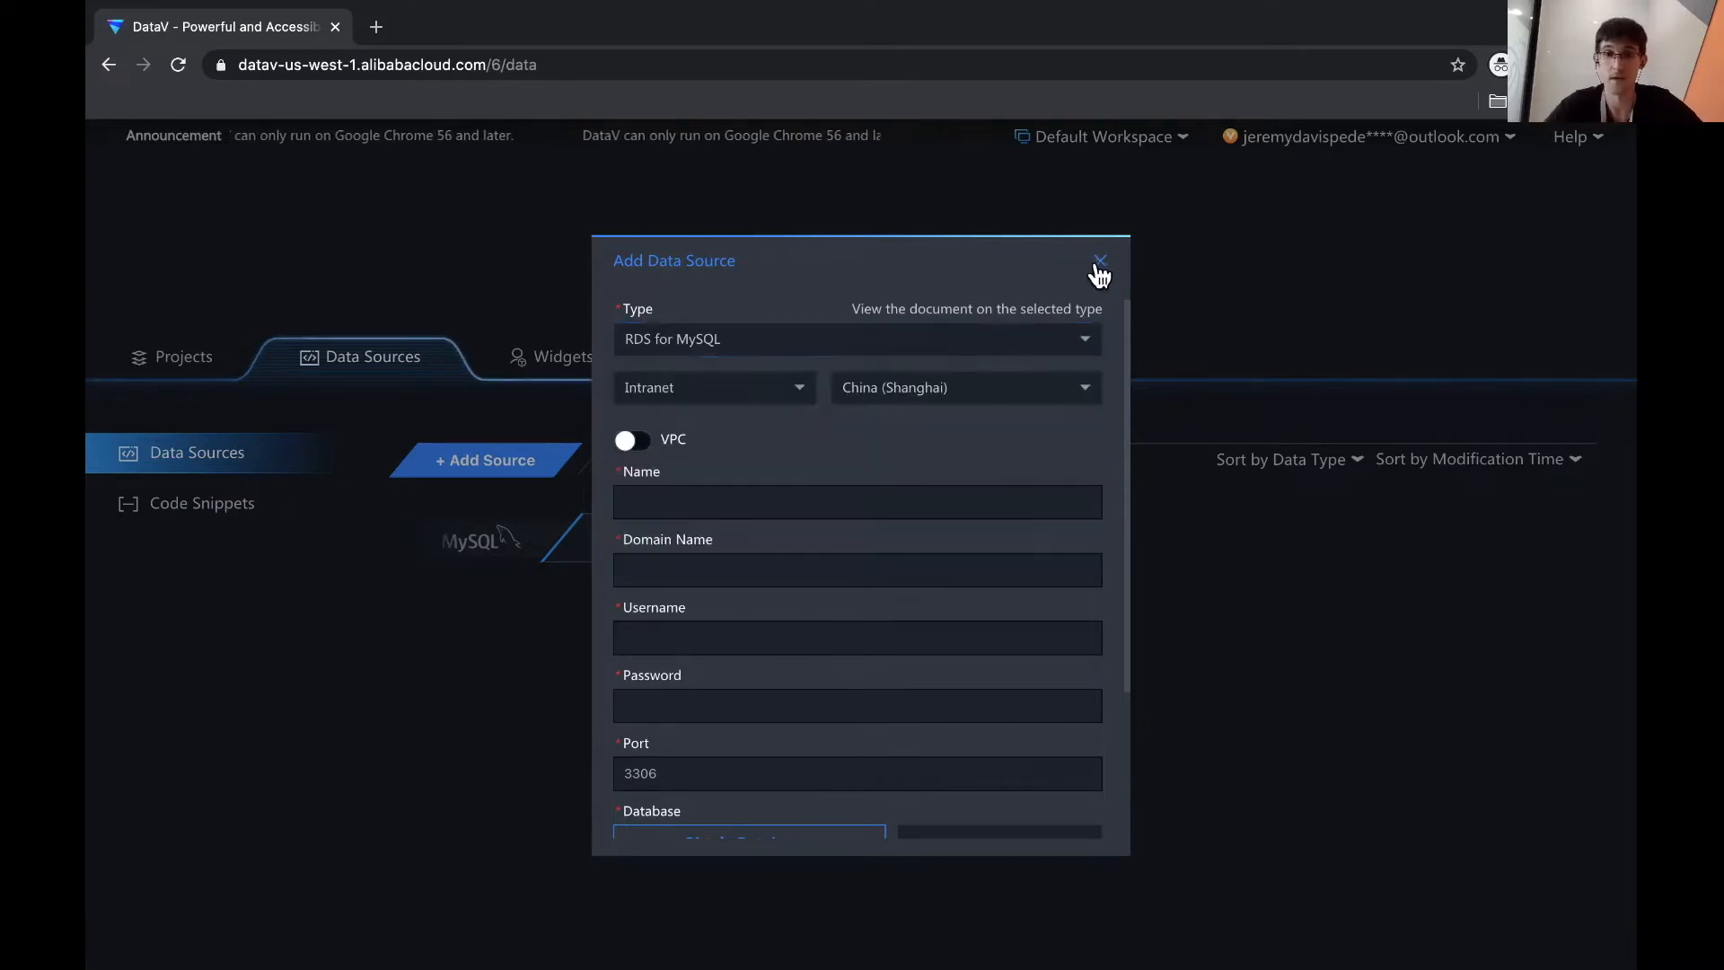
{"action": "left_click", "coordinate": [1100, 263]}
{"action": "left_click", "coordinate": [177, 359]}
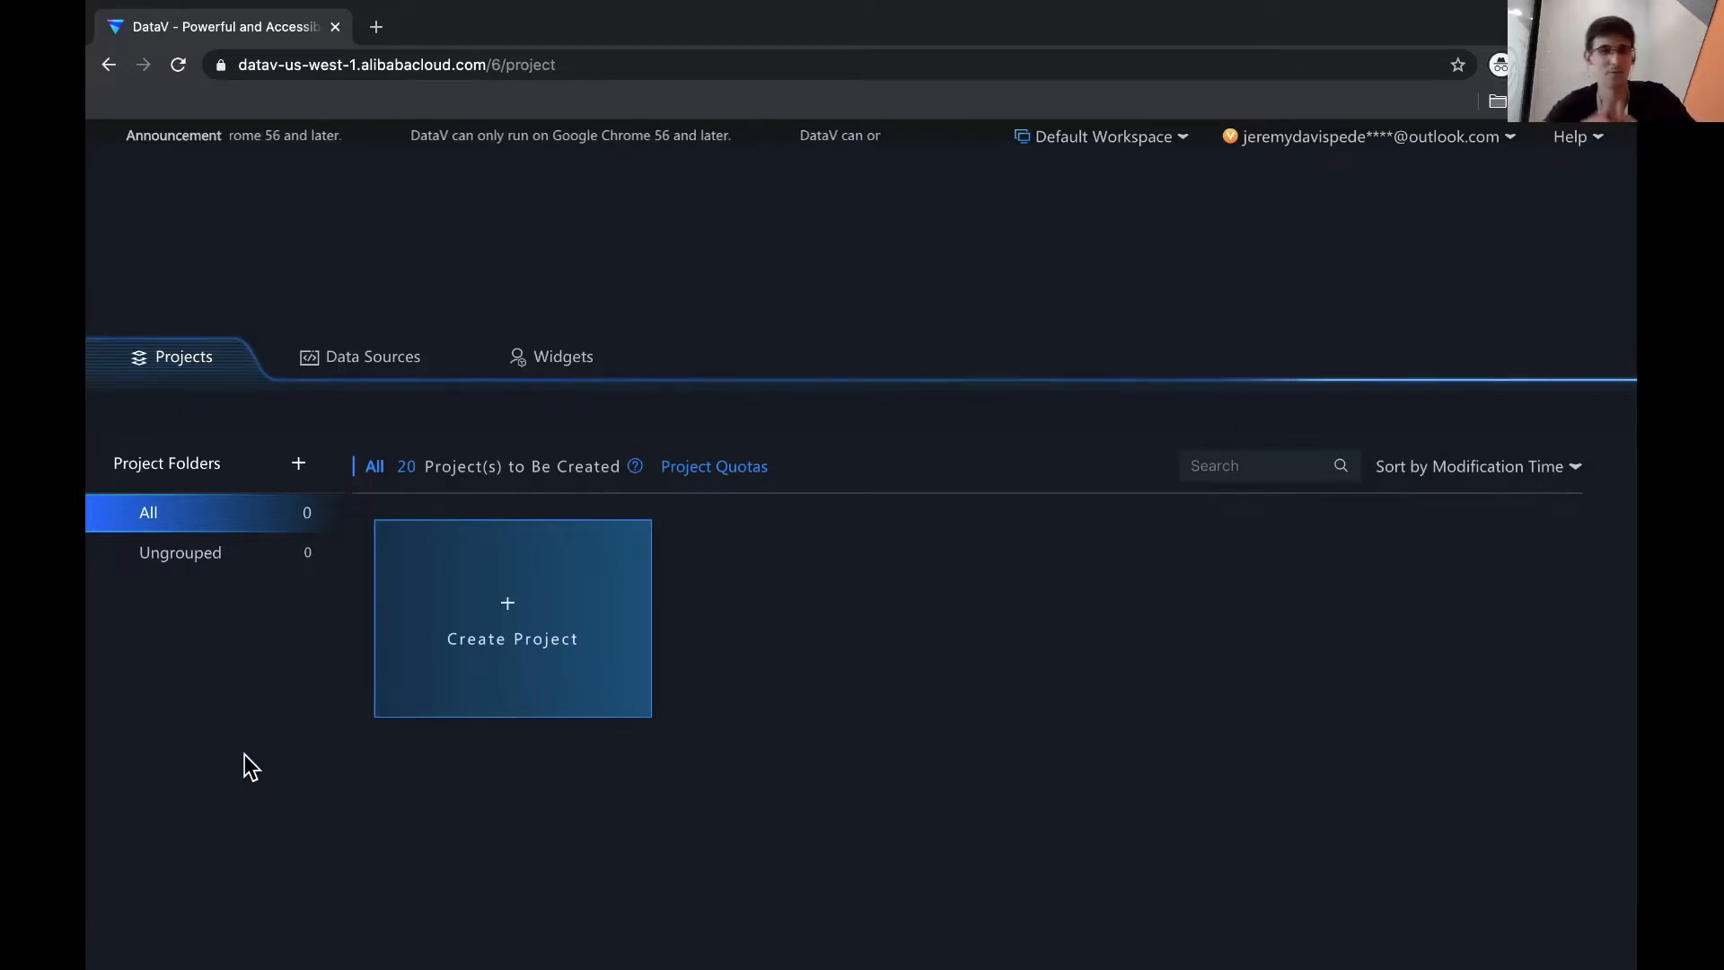
- Start a new project to bring up the gallery of Empty Canvas and COVID-19 templates
{"action": "left_click", "coordinate": [519, 607]}
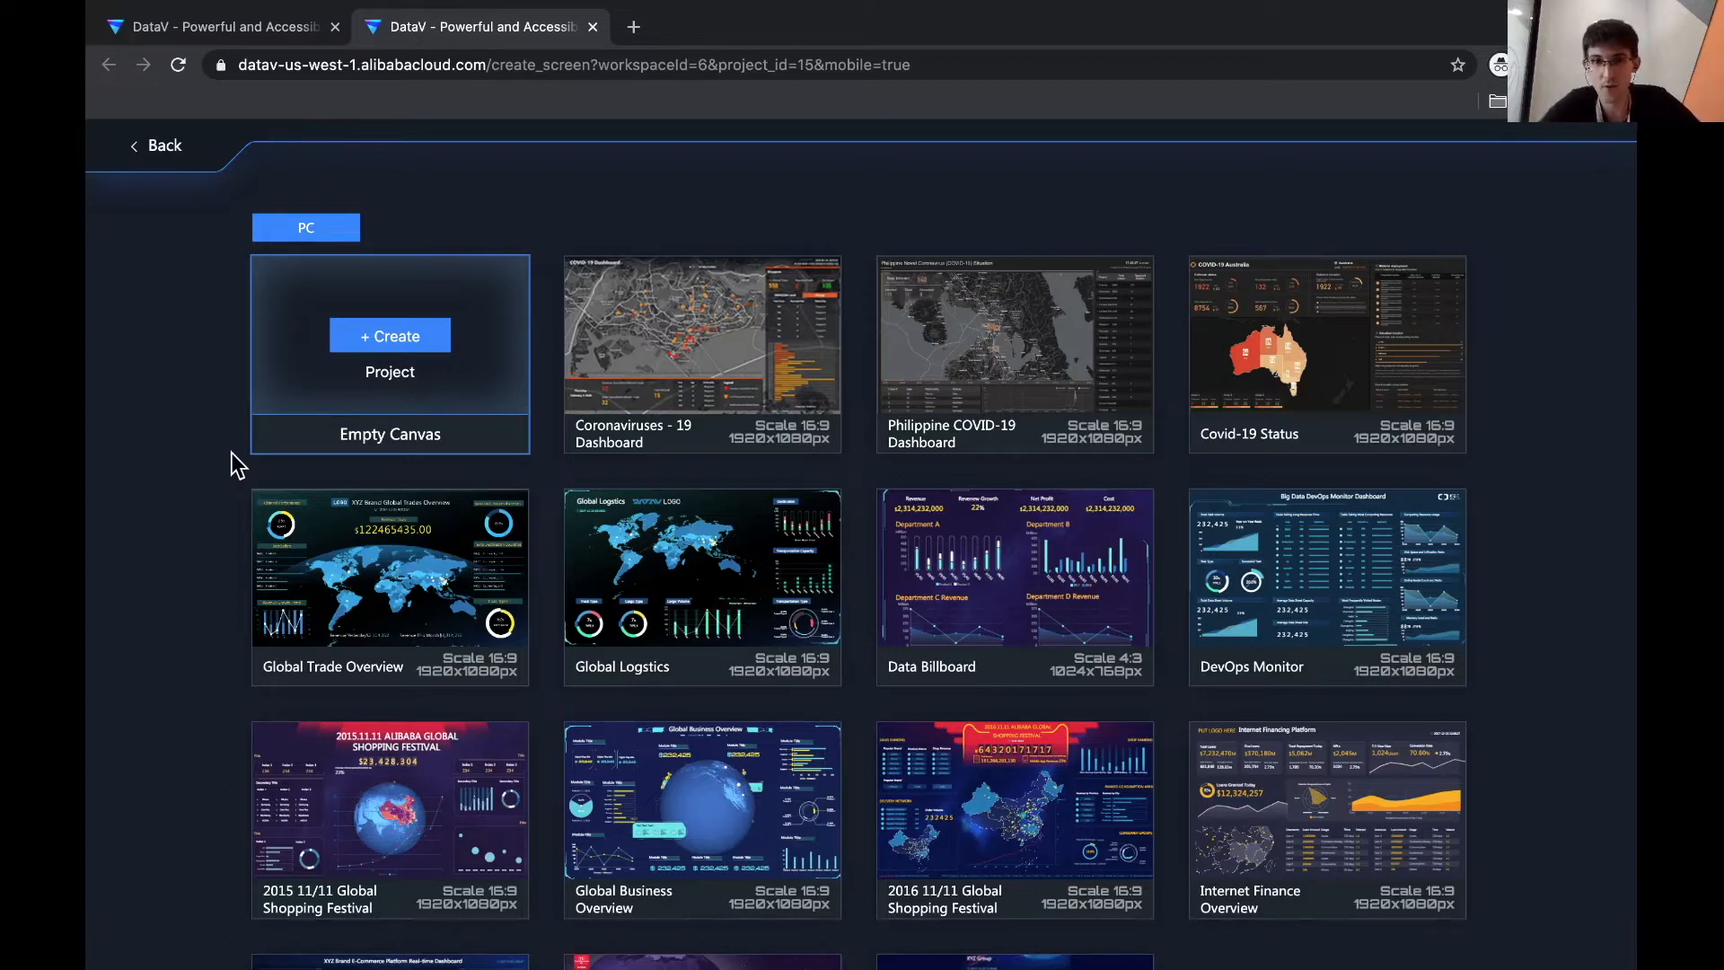
{"action": "mouse_move", "coordinate": [658, 330]}
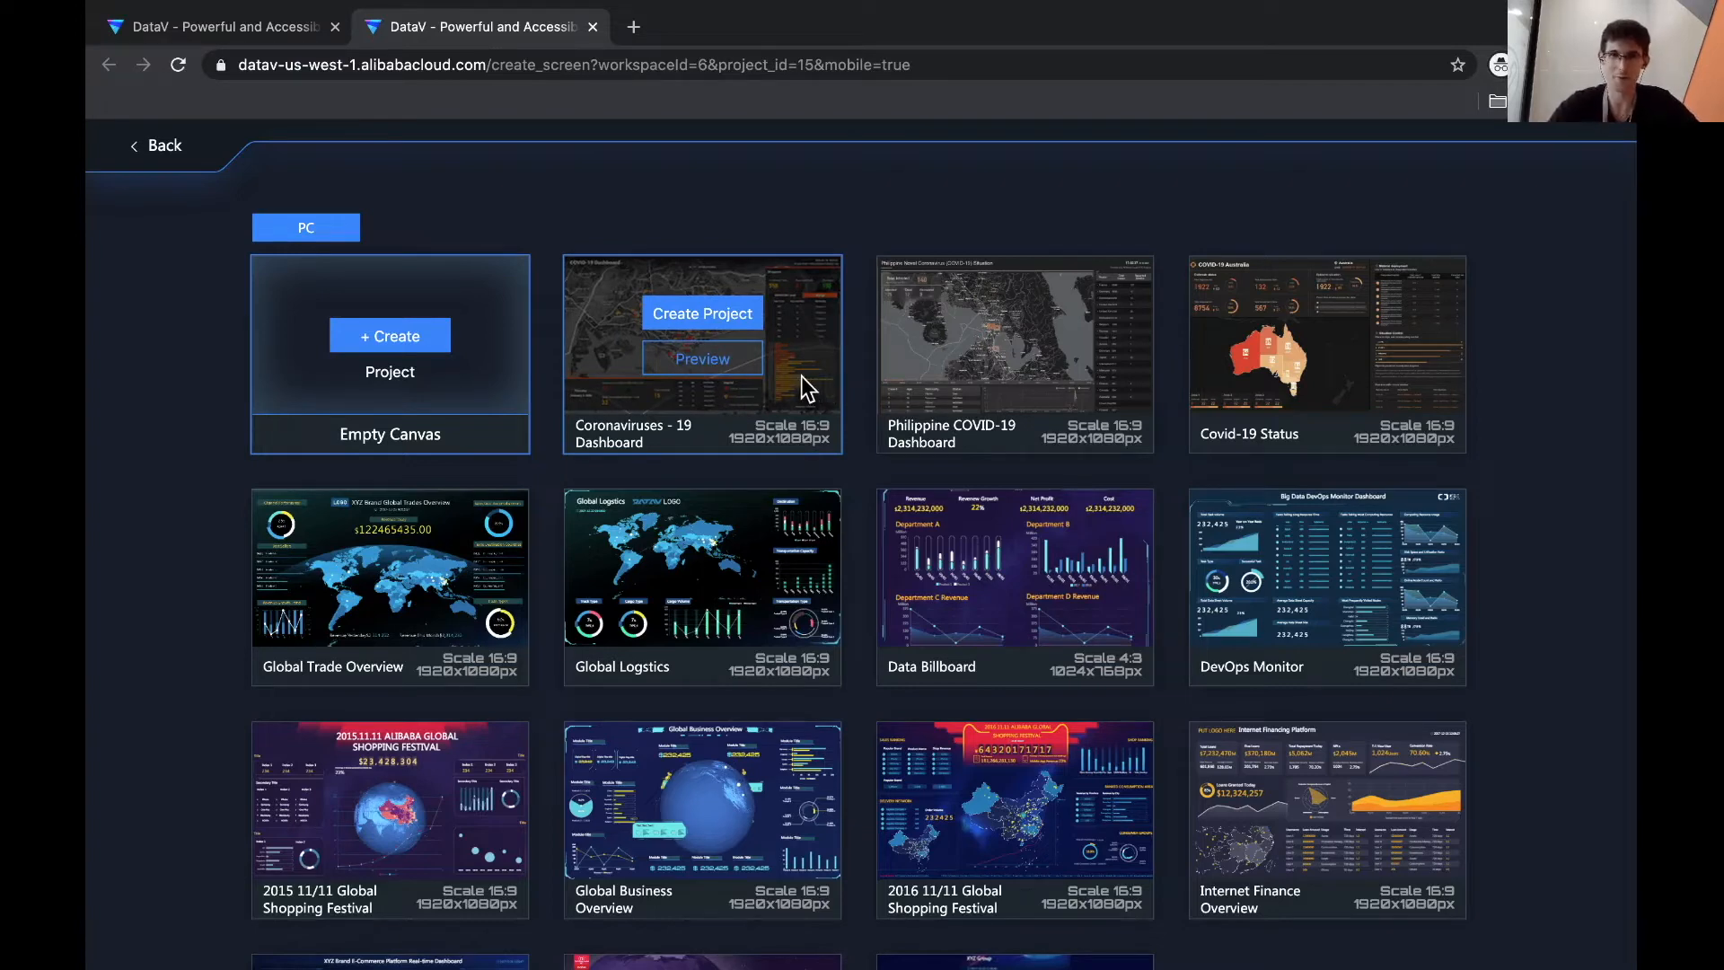
- Create a project named 'COVID-19 Tracker' from the Coronaviruses - 19 Dashboard template
{"action": "left_click", "coordinate": [691, 323]}
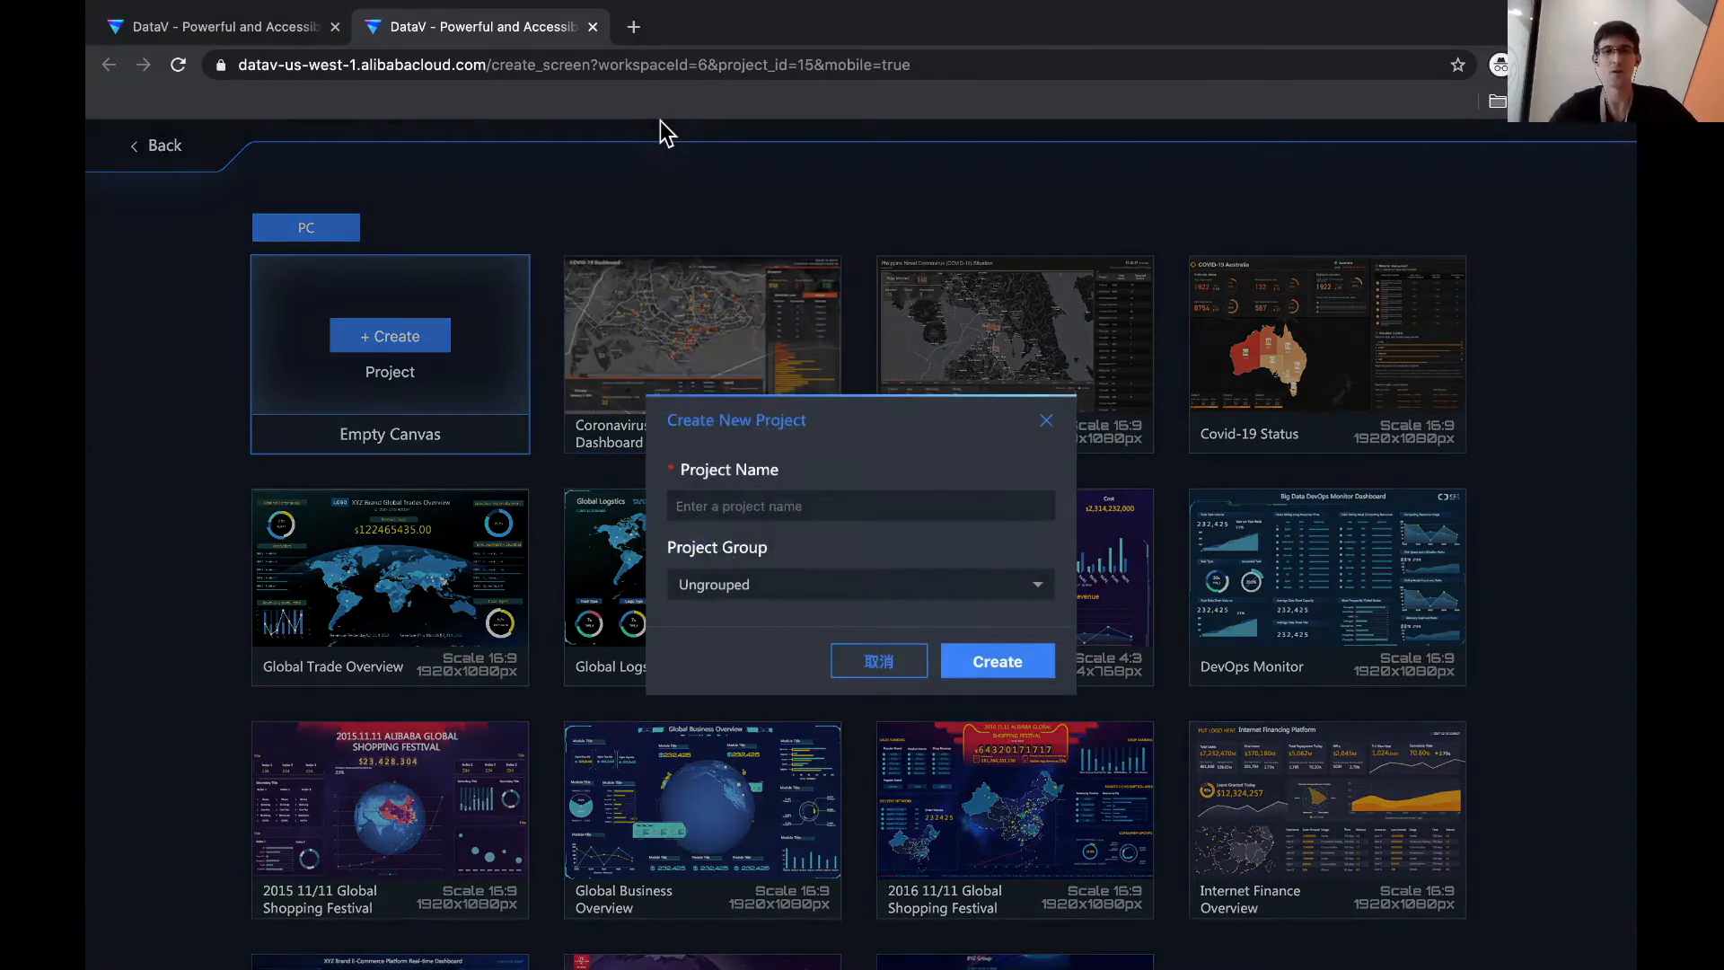
{"action": "left_click", "coordinate": [716, 508]}
{"action": "type", "text": "COVID-19 Track"}
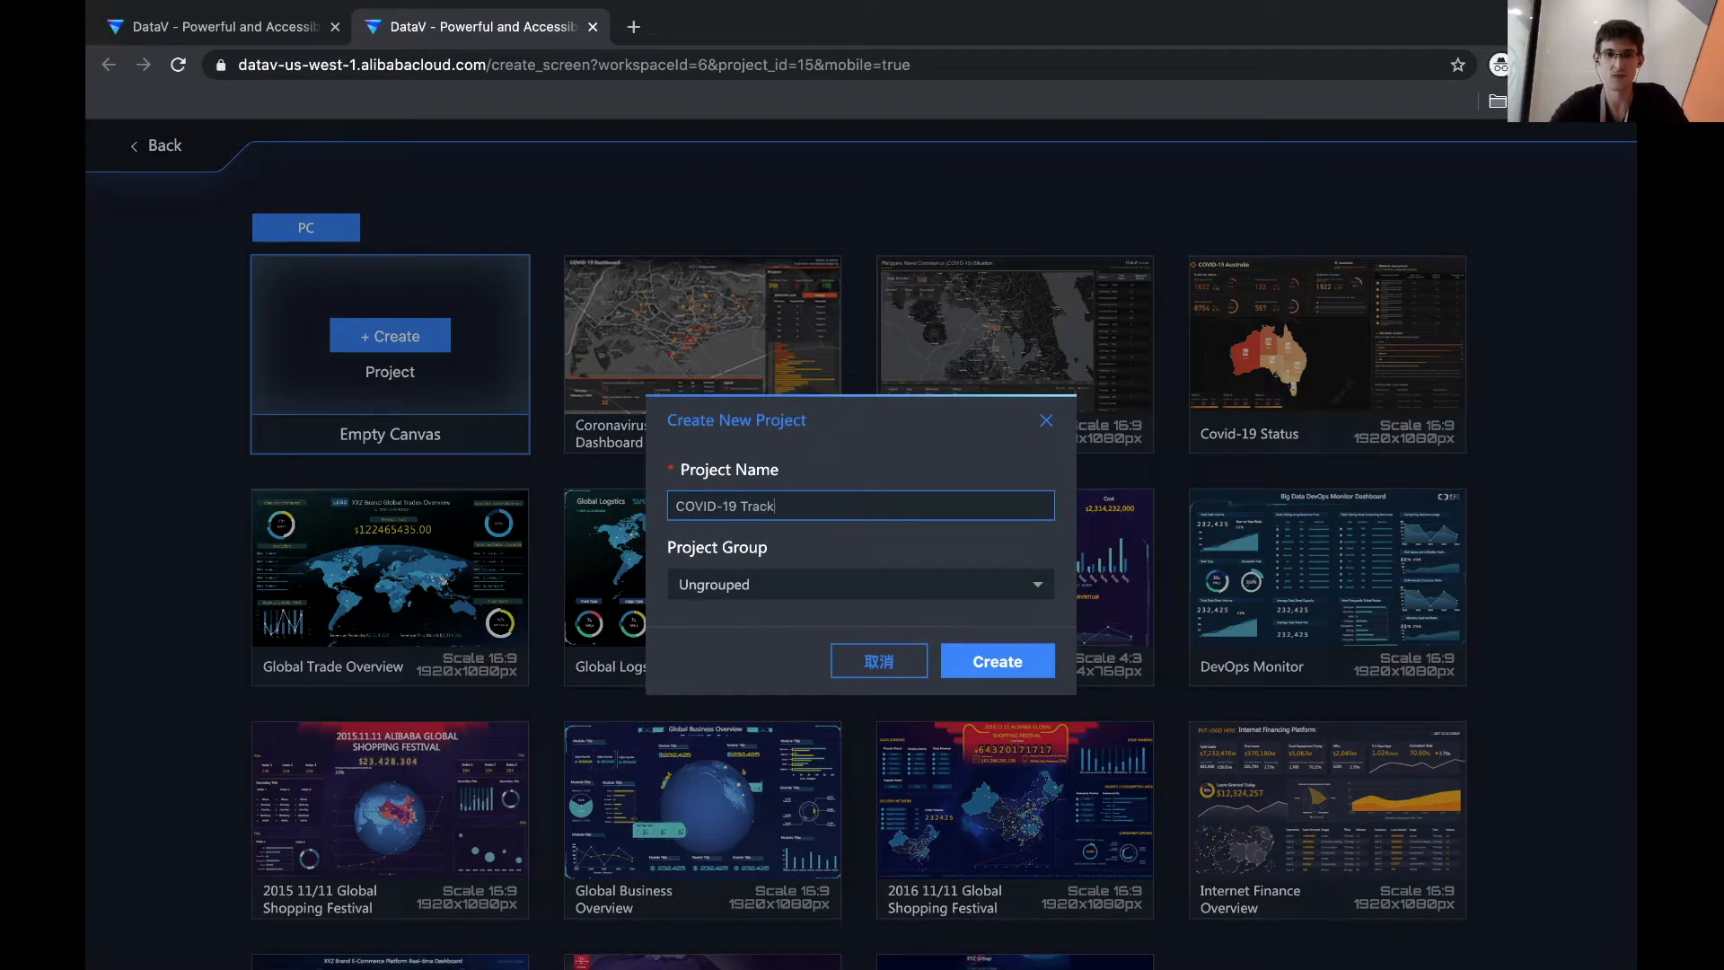
{"action": "type", "text": "er"}
{"action": "left_click", "coordinate": [989, 665]}
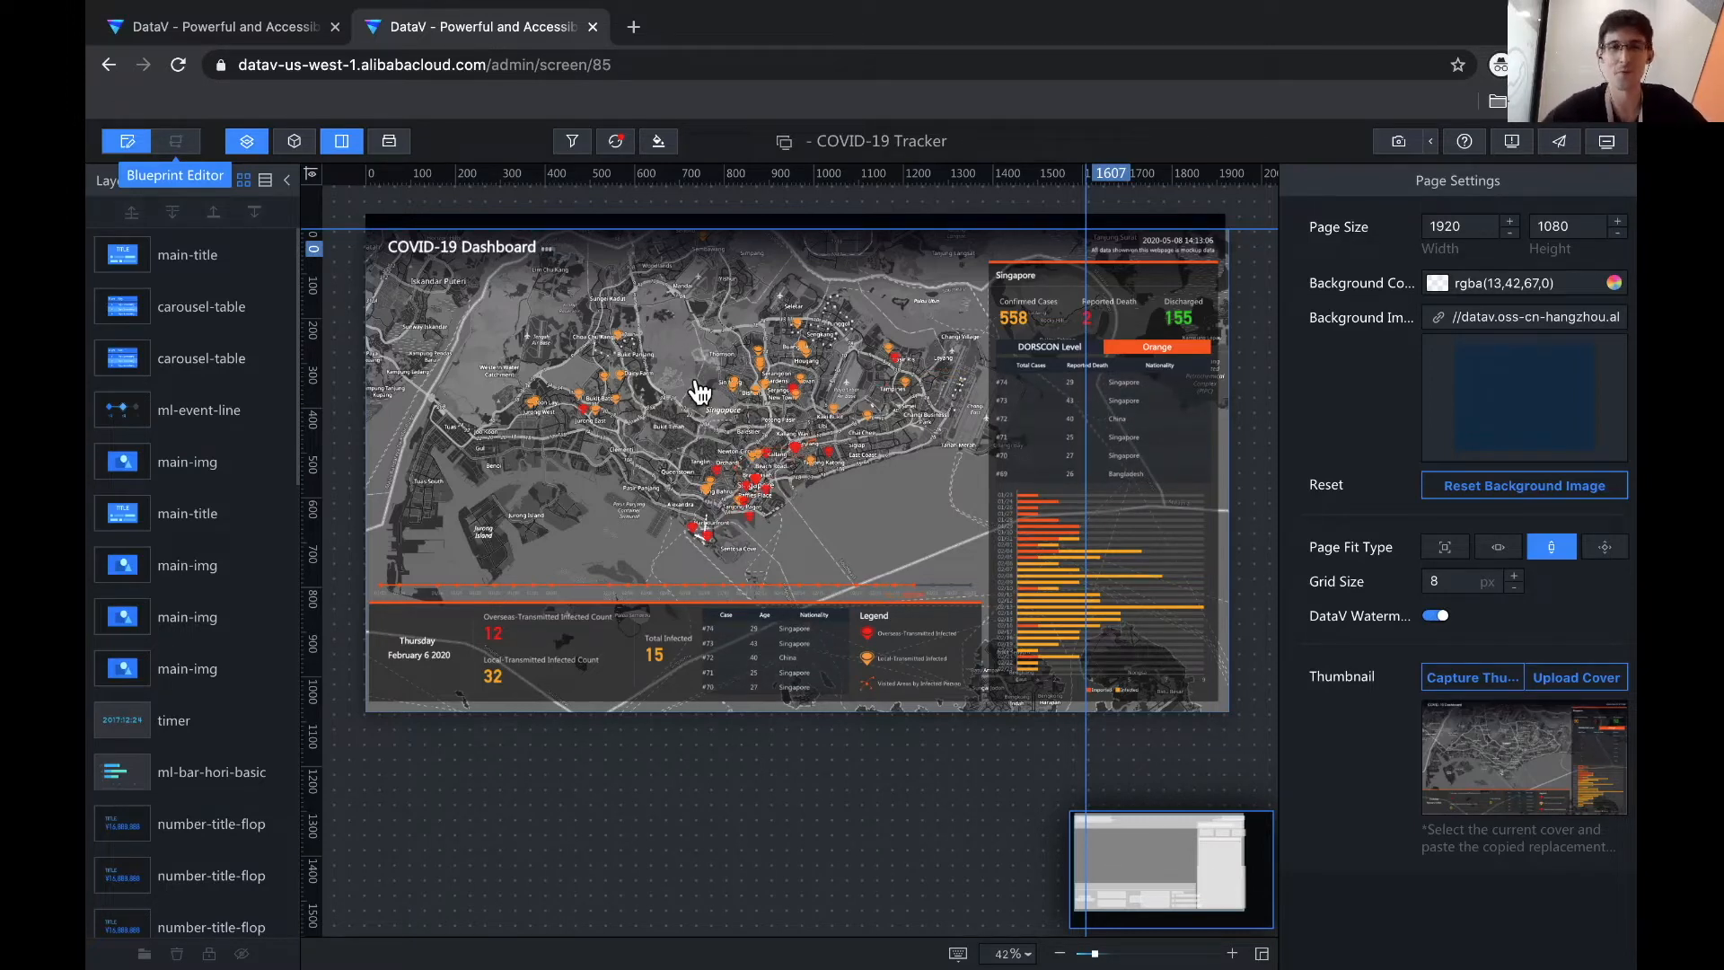
- Select the datavmap-2d map on the canvas to show its layer settings
{"action": "left_click", "coordinate": [747, 422]}
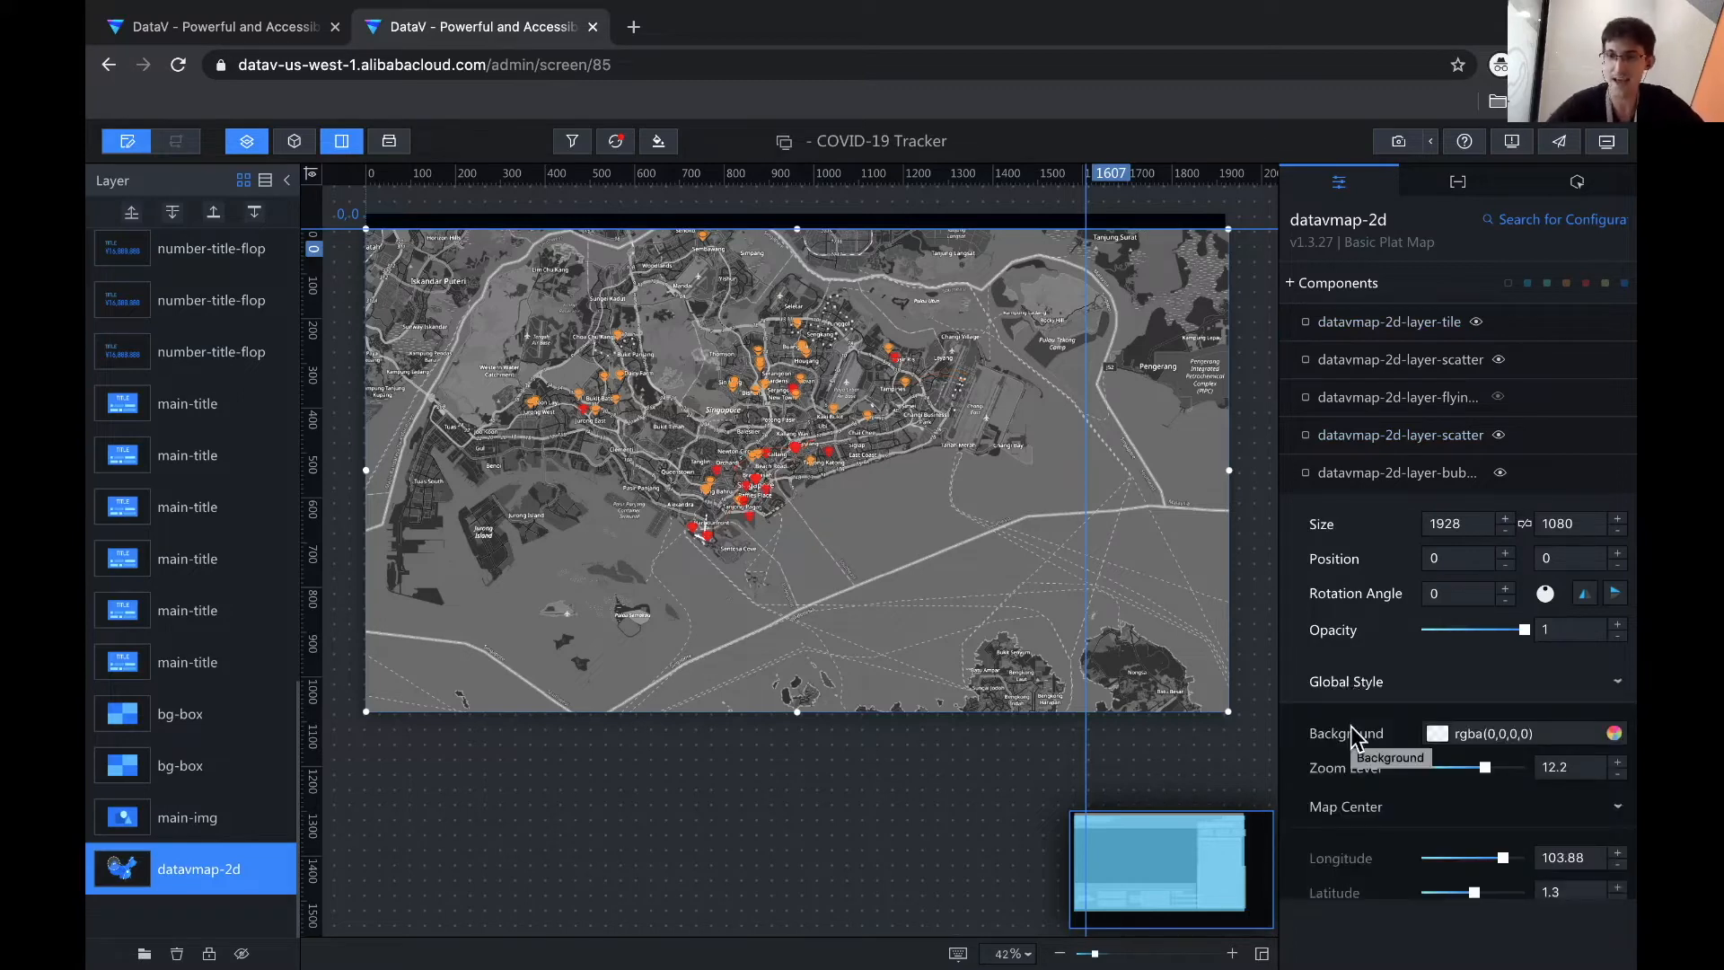
- Set the map centre to longitude 101.7 and latitude 3.1
{"action": "scroll", "coordinate": [1339, 816], "scroll_direction": "down", "scroll_amount": 3}
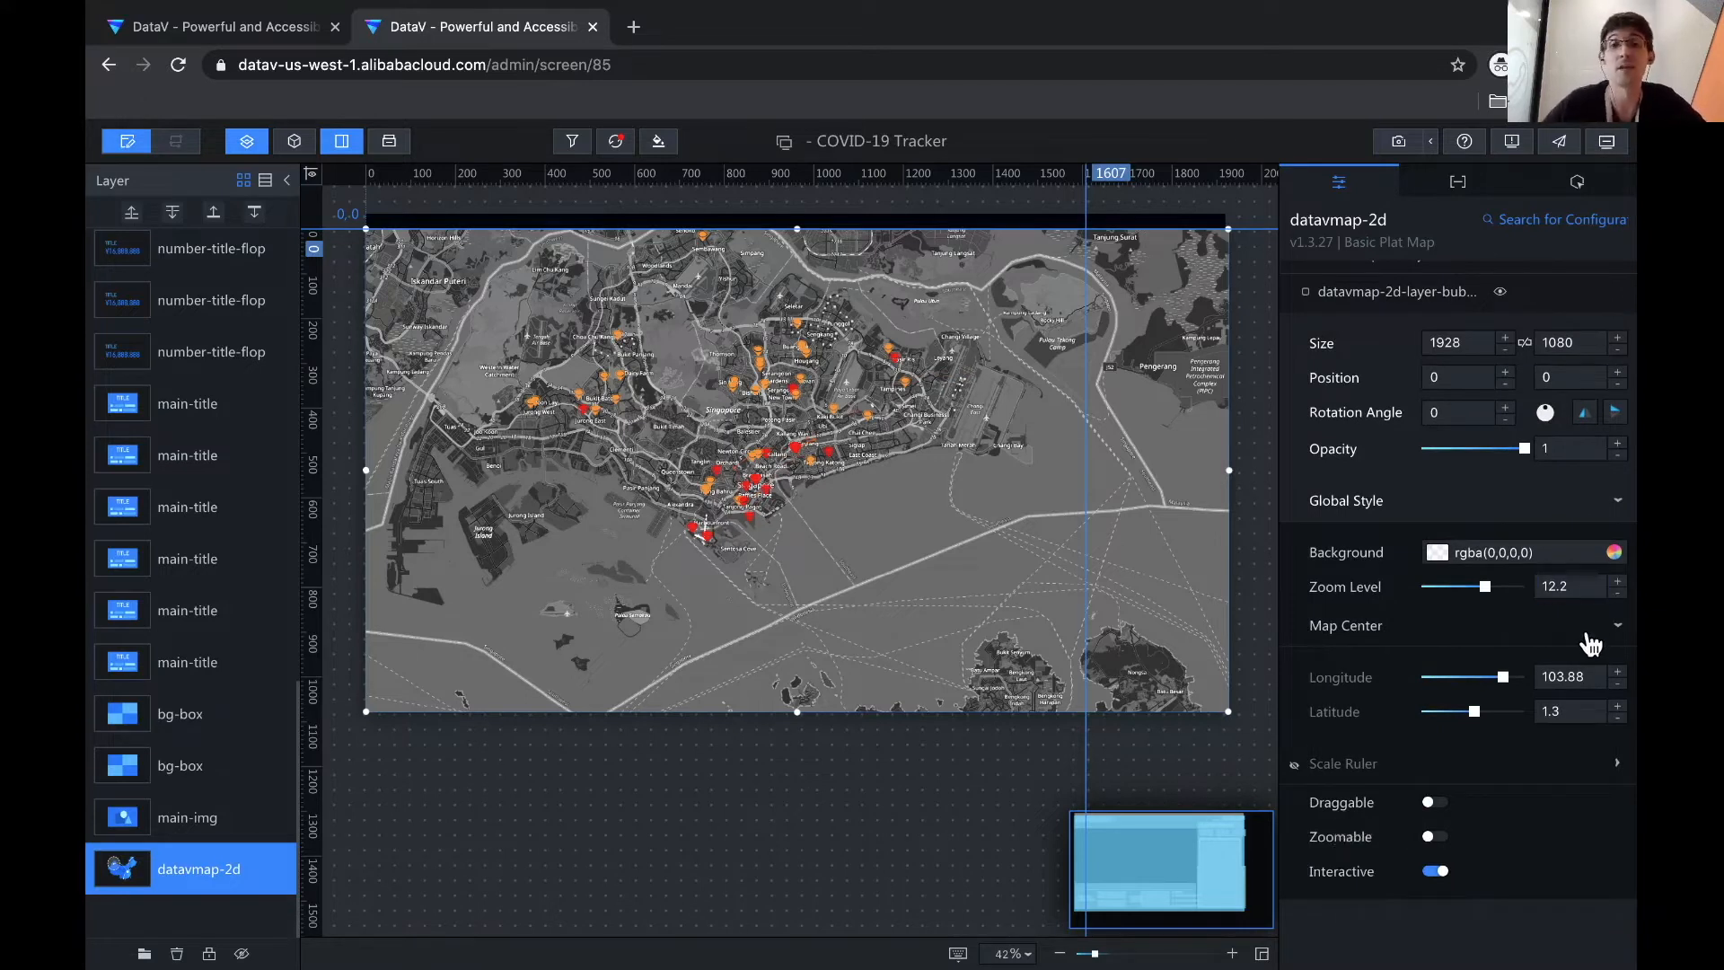
{"action": "left_click", "coordinate": [1574, 678]}
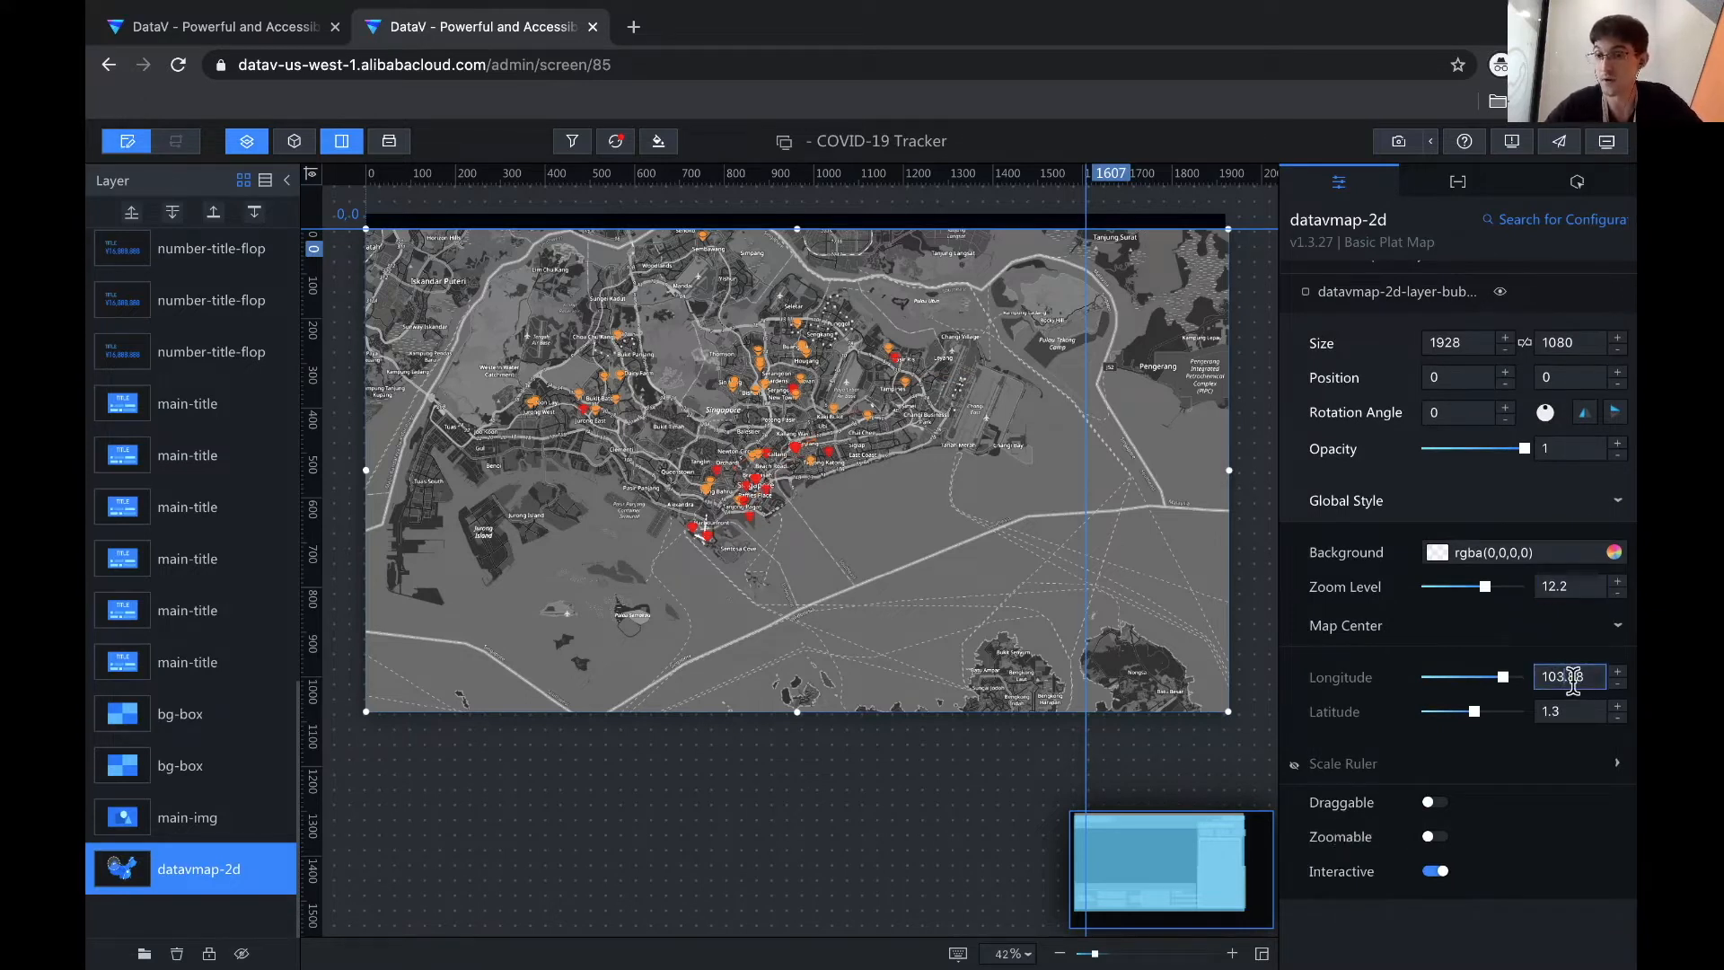
{"action": "double_click", "coordinate": [1573, 678]}
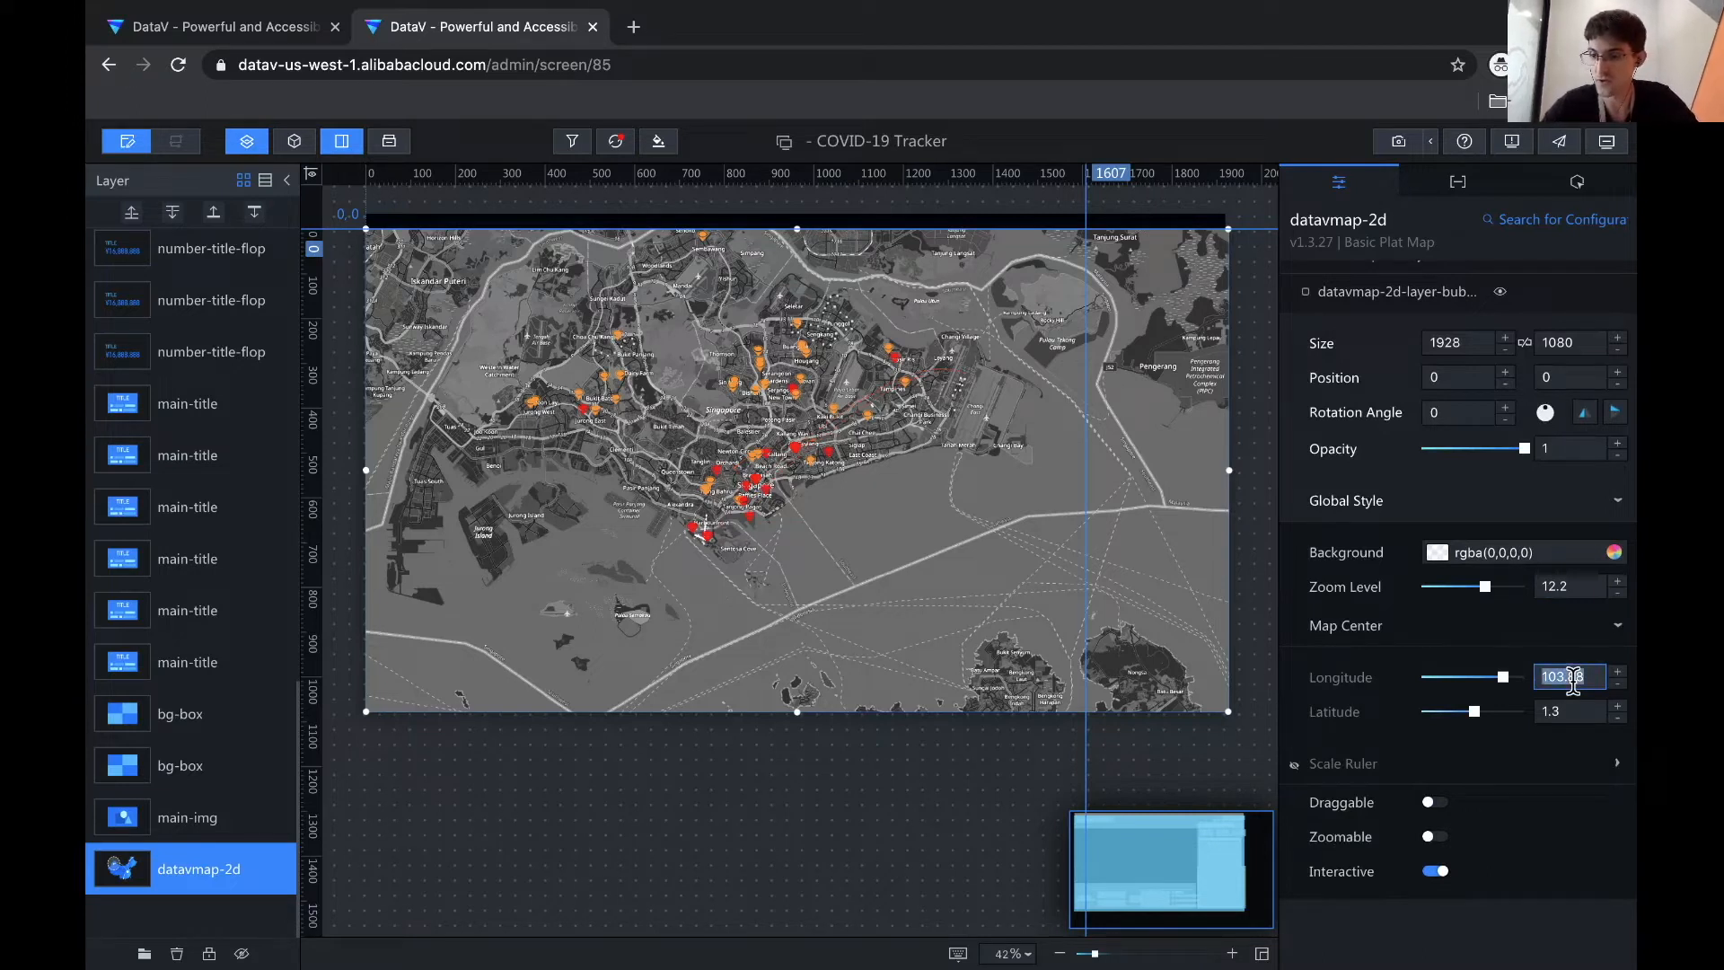
{"action": "type", "text": "101.7"}
{"action": "left_click", "coordinate": [1571, 710]}
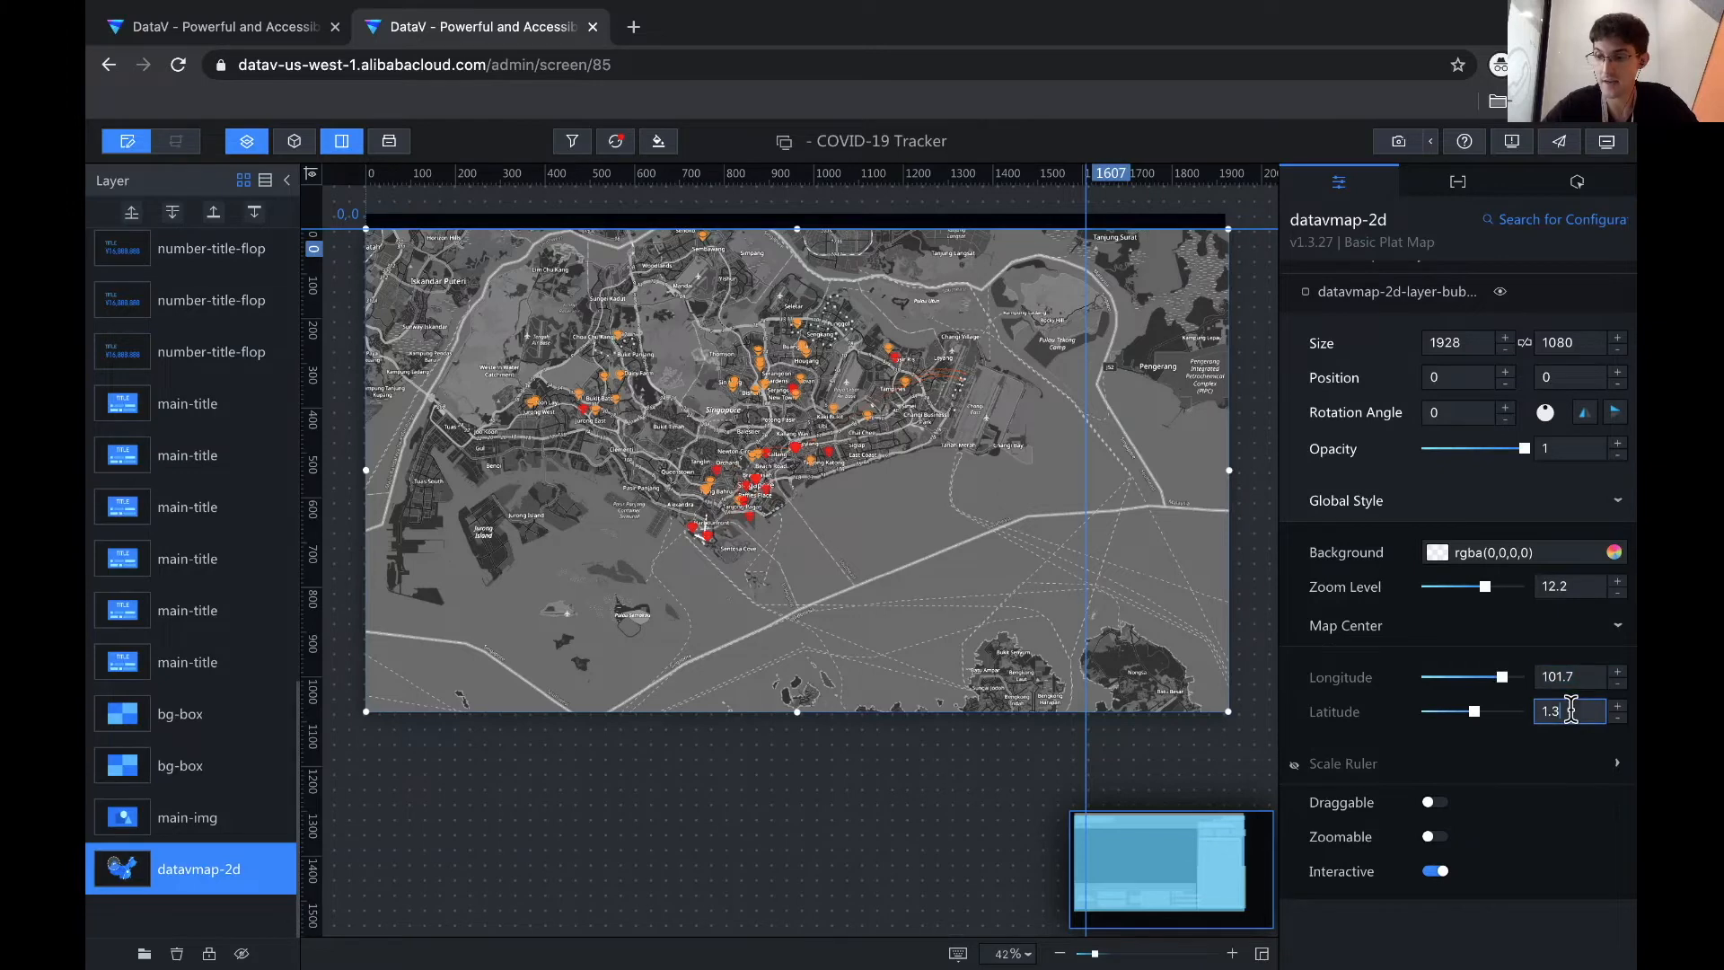
{"action": "double_click", "coordinate": [1571, 710]}
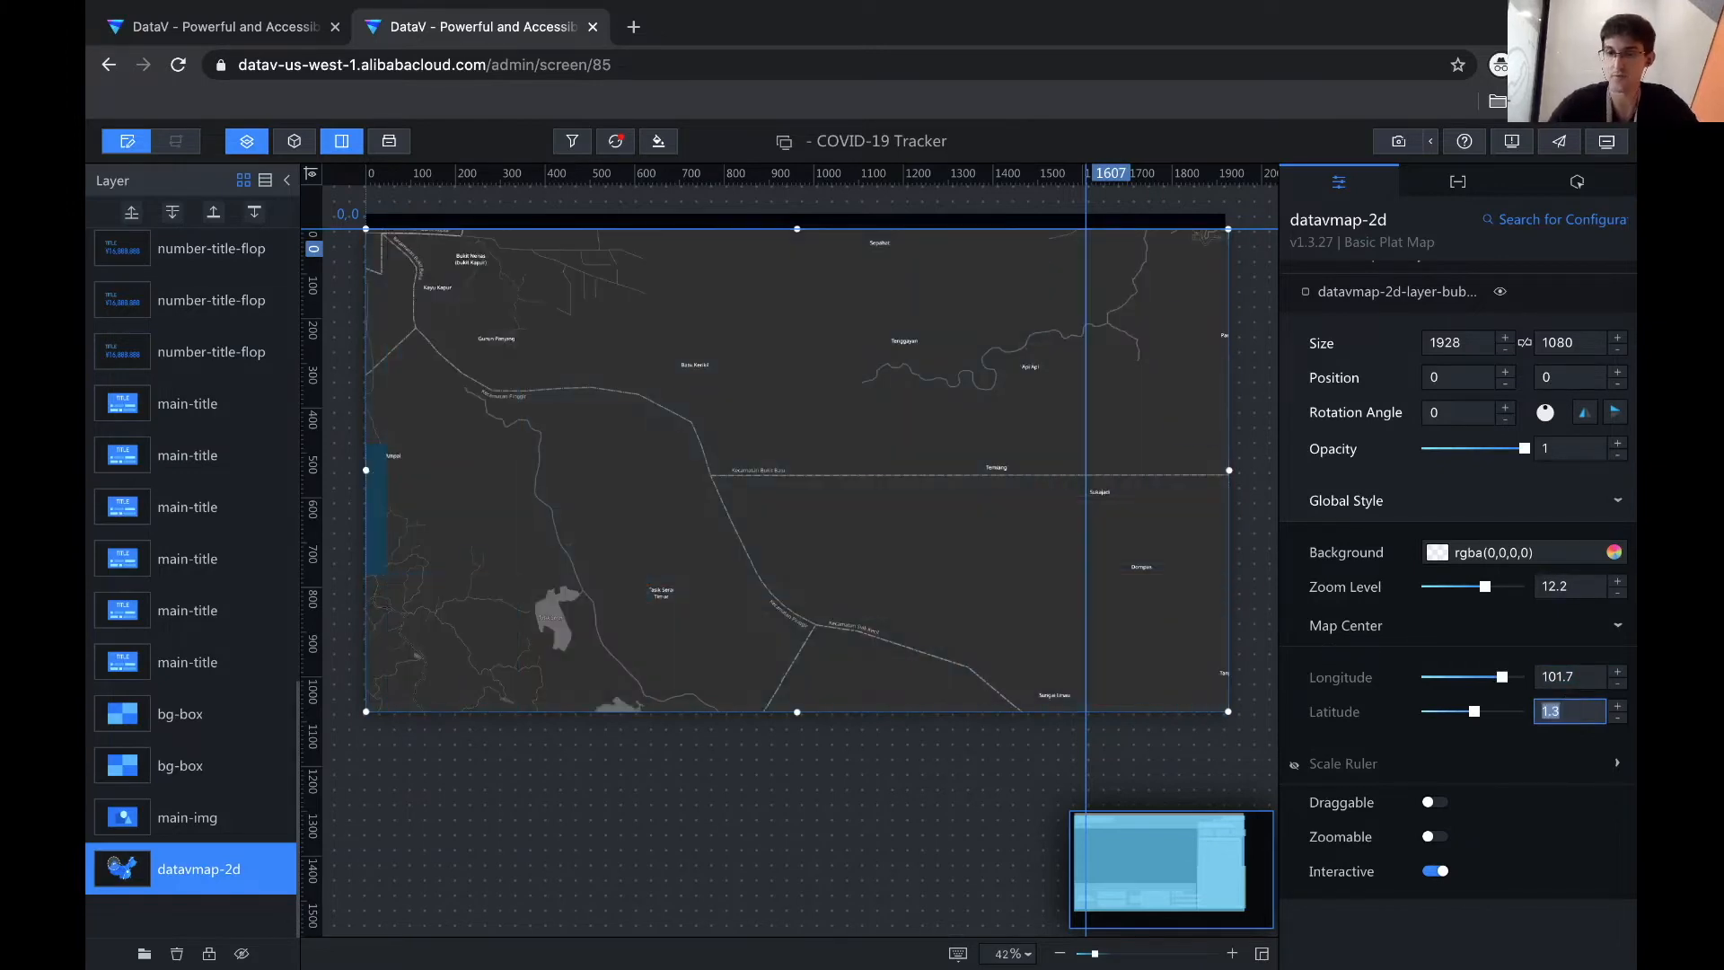
{"action": "type", "text": "3.1"}
{"action": "left_click", "coordinate": [1565, 679]}
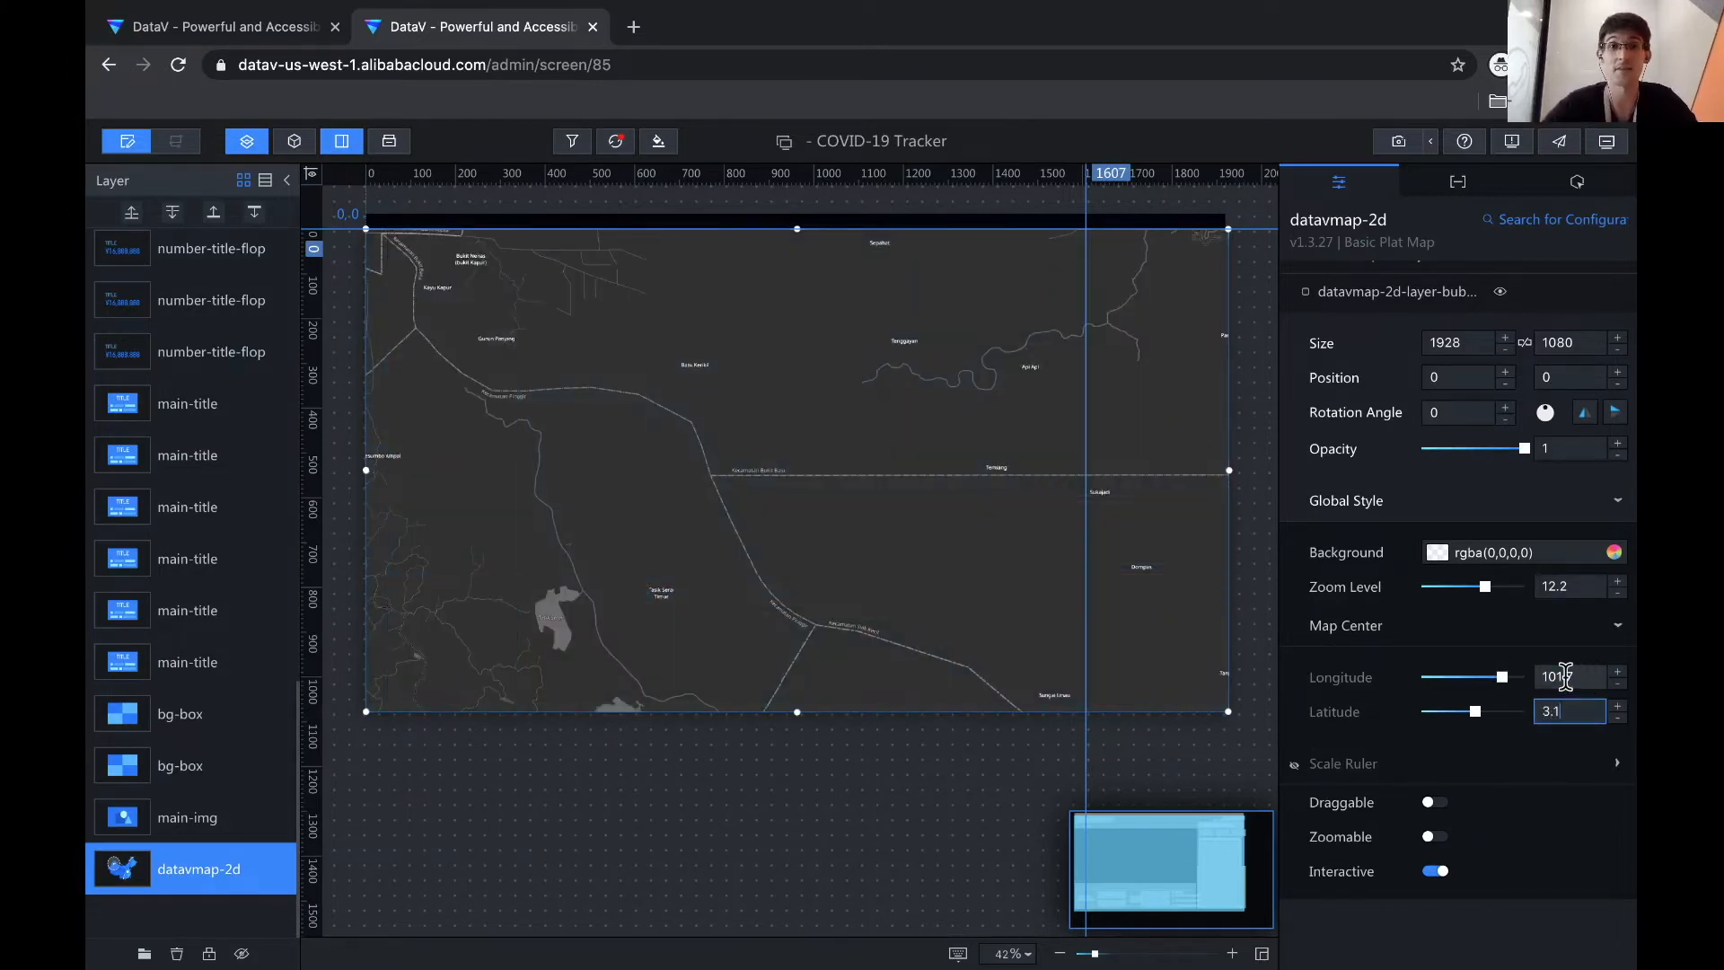
- Lower the map zoom level to 12 and close the leftover first browser tab
{"action": "left_click", "coordinate": [1497, 823]}
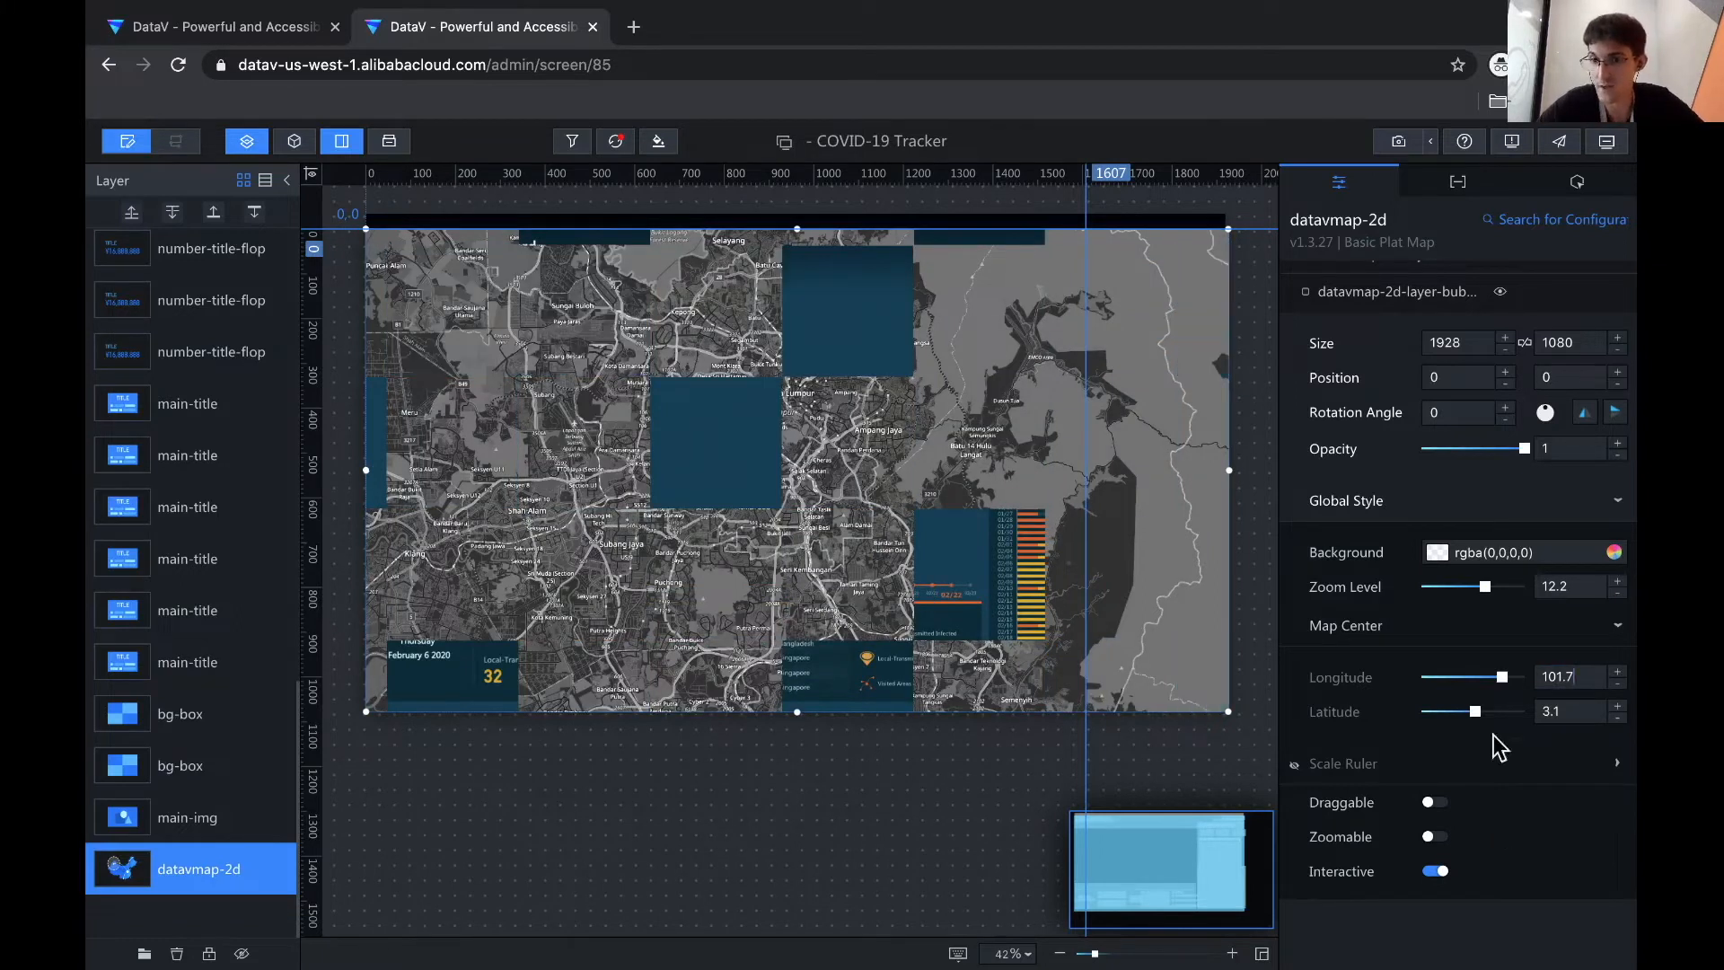
{"action": "left_click", "coordinate": [1617, 594]}
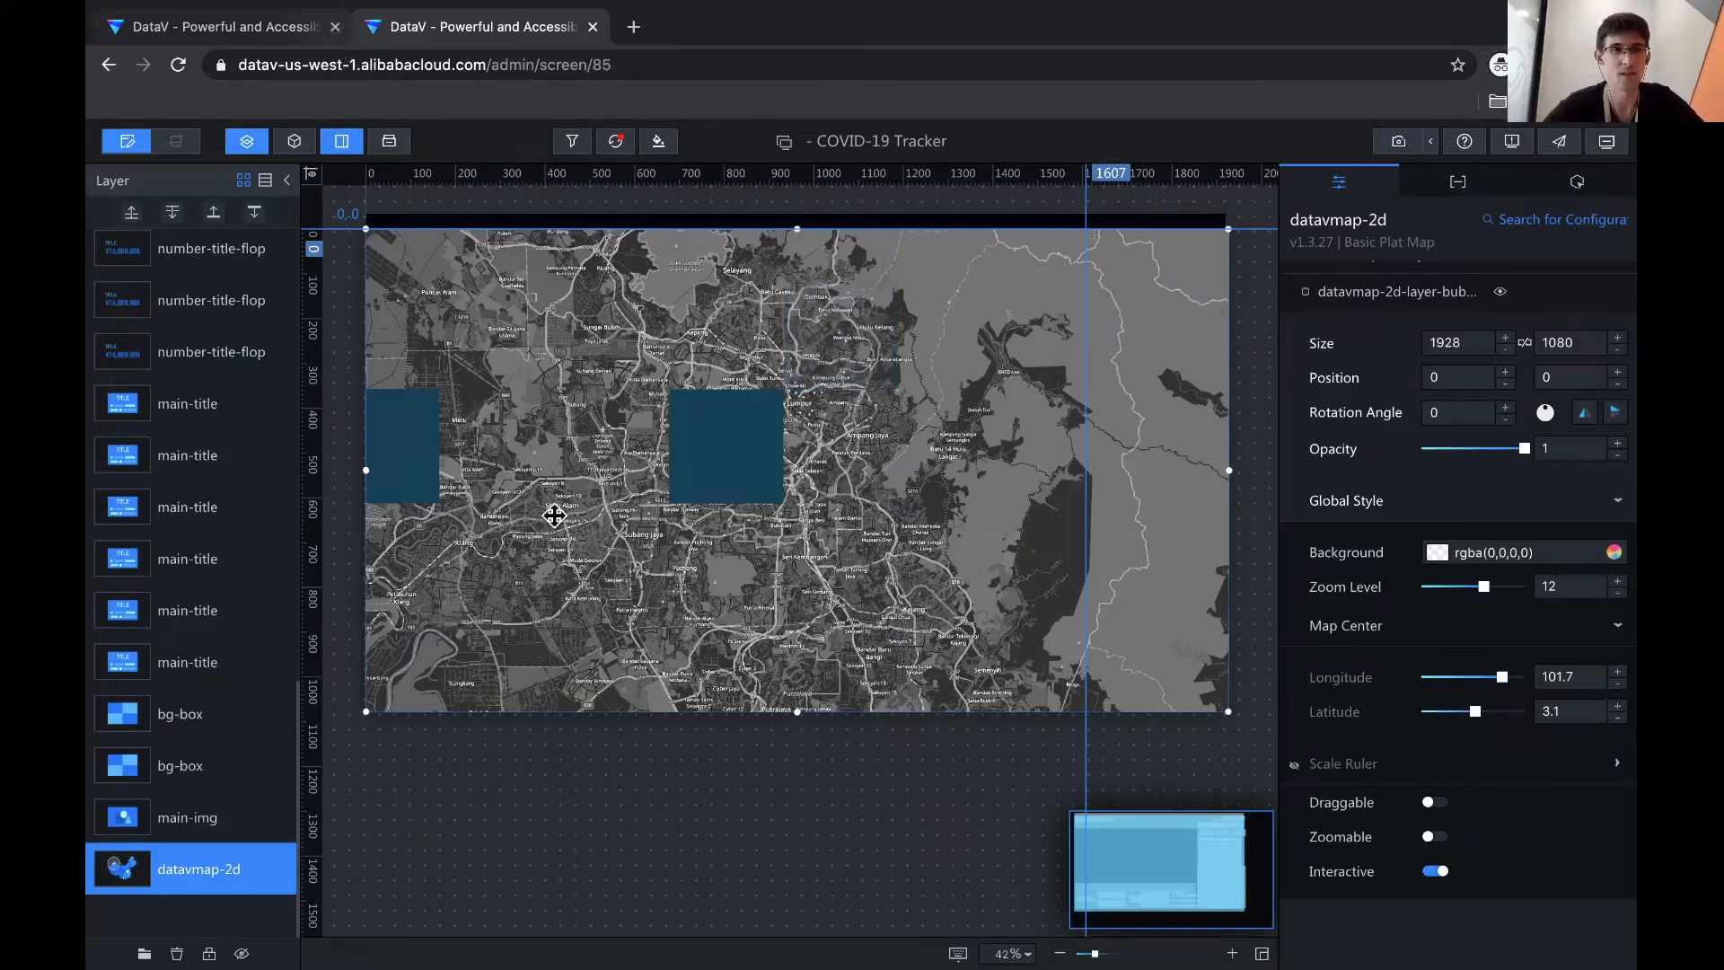
{"action": "left_click", "coordinate": [335, 27]}
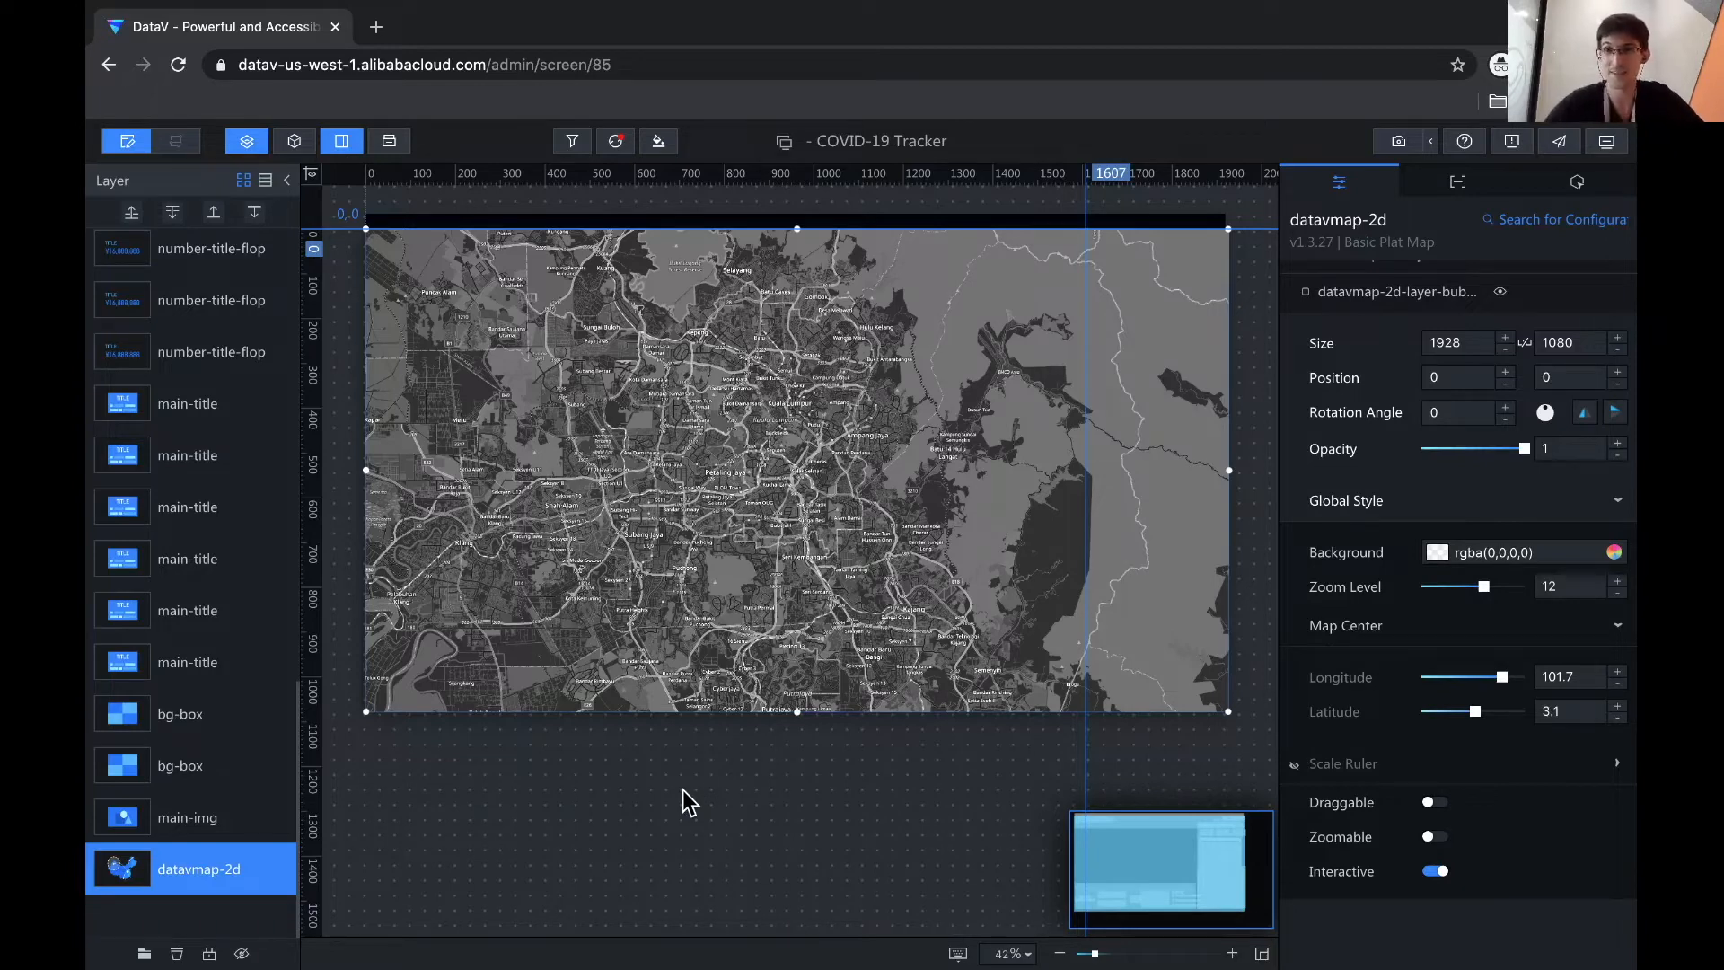
- Reselect the map and open its flyingline layer settings: fly frequency 4, speed 3, step 110
{"action": "left_click", "coordinate": [724, 785]}
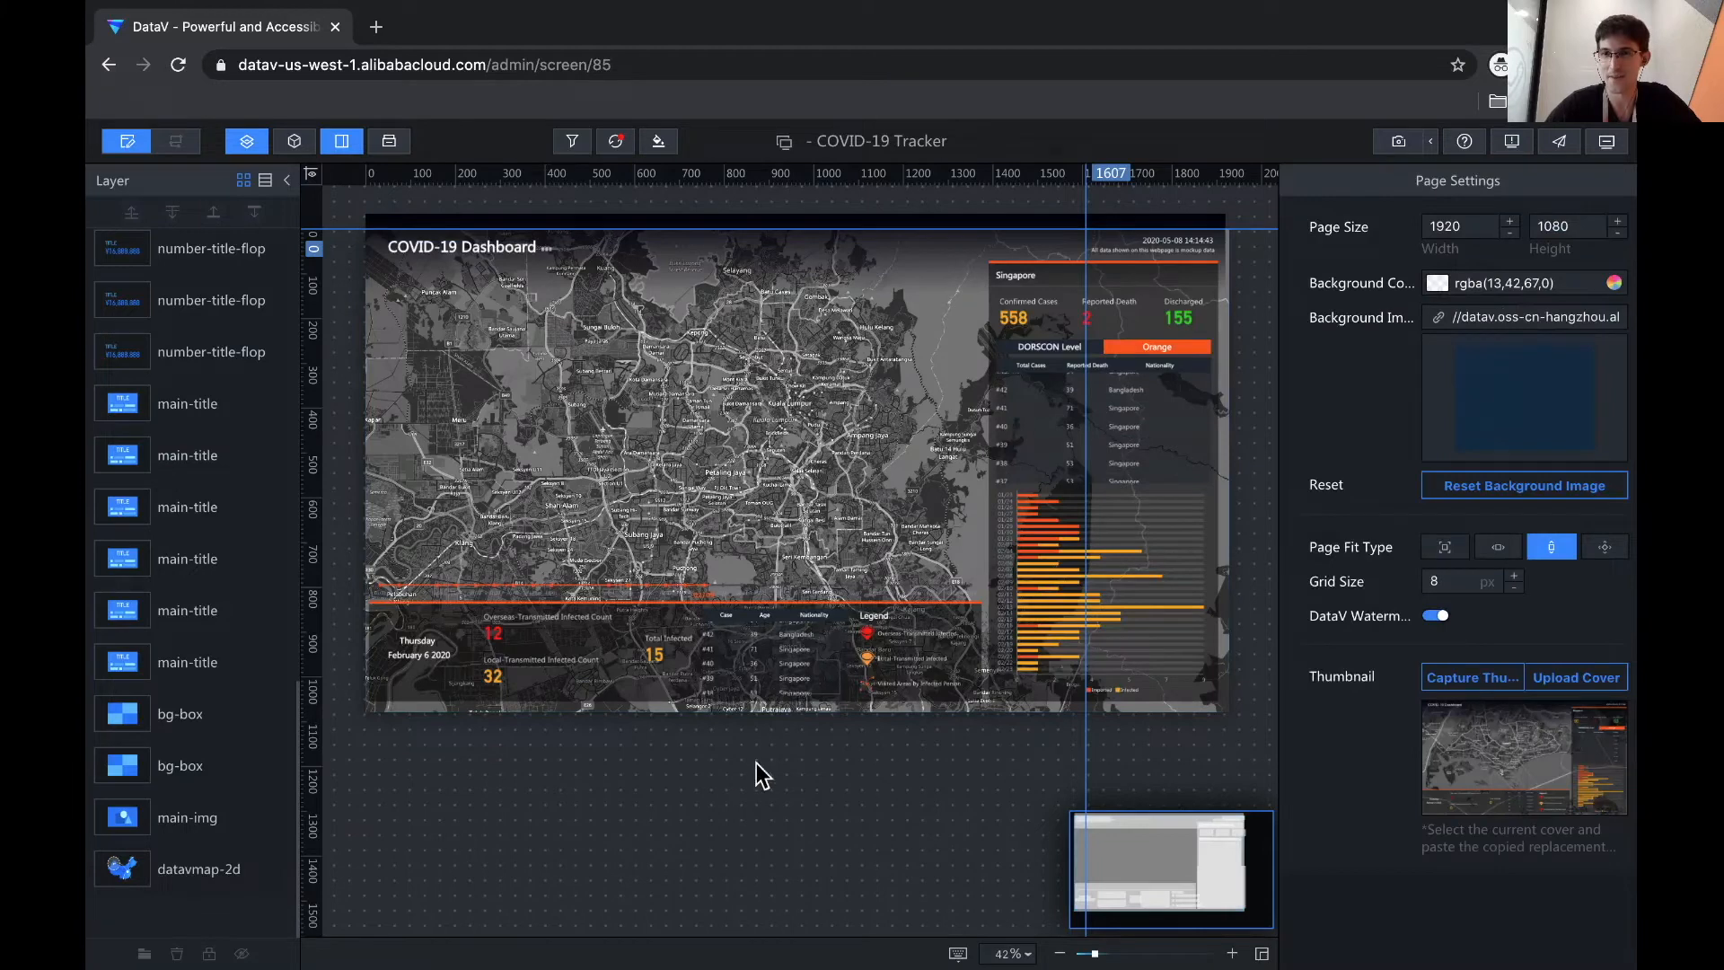
{"action": "left_click", "coordinate": [792, 436]}
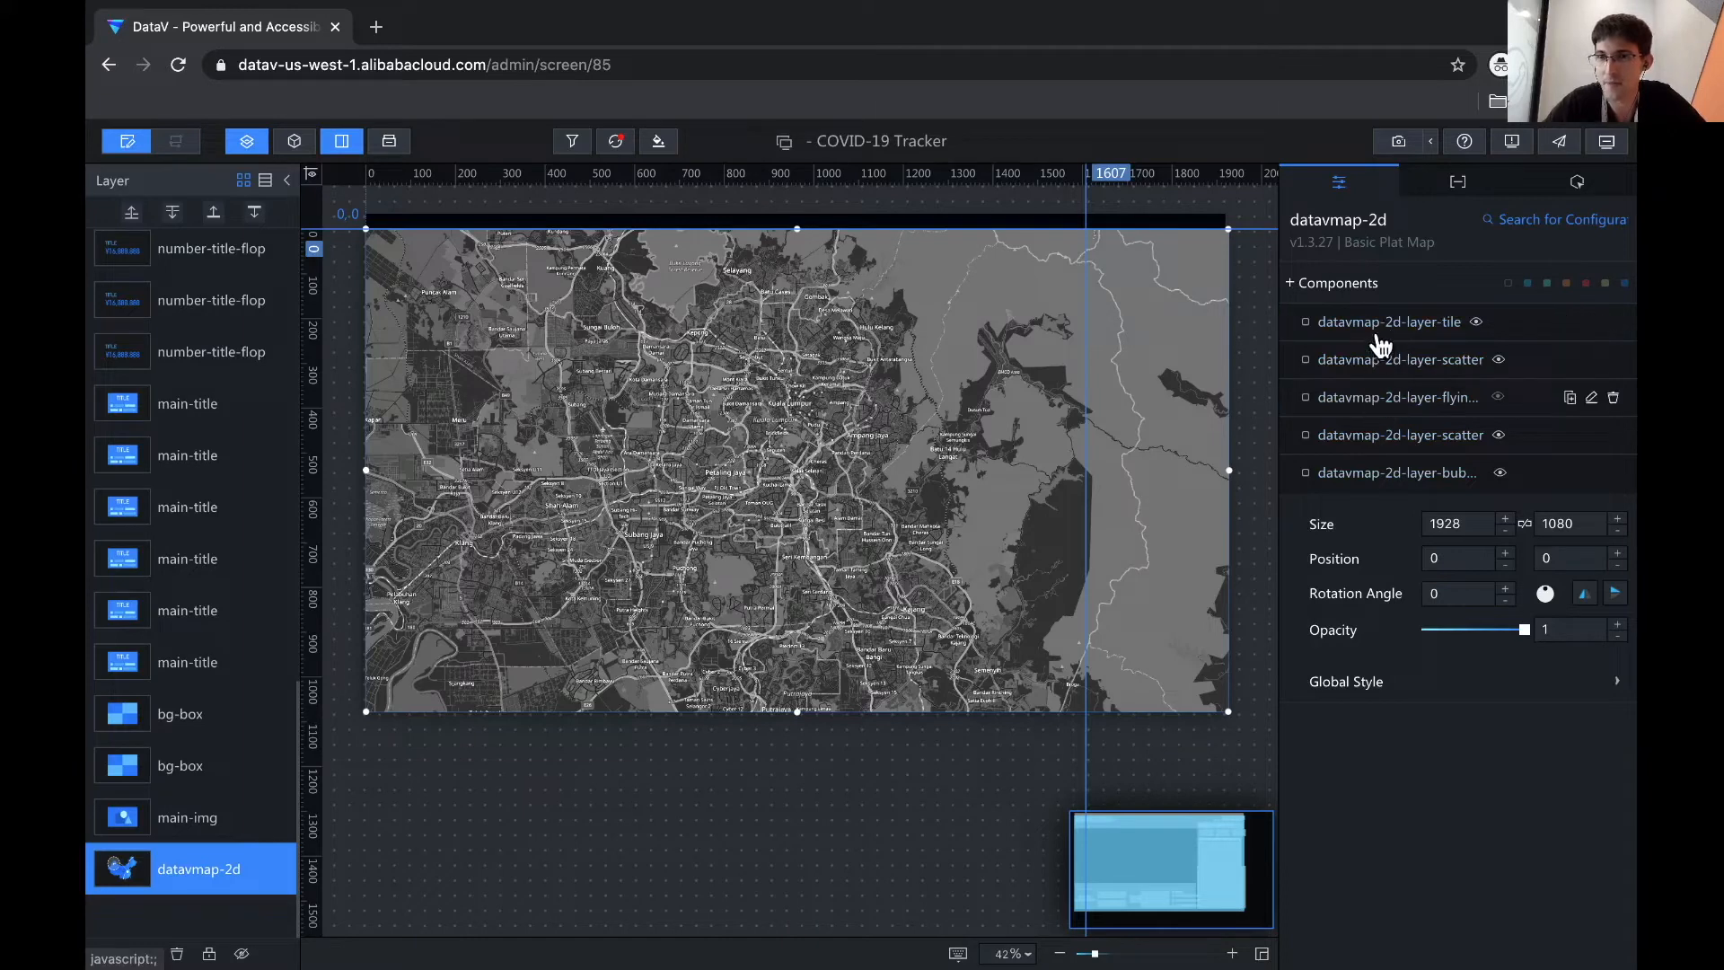
{"action": "left_click", "coordinate": [1370, 397]}
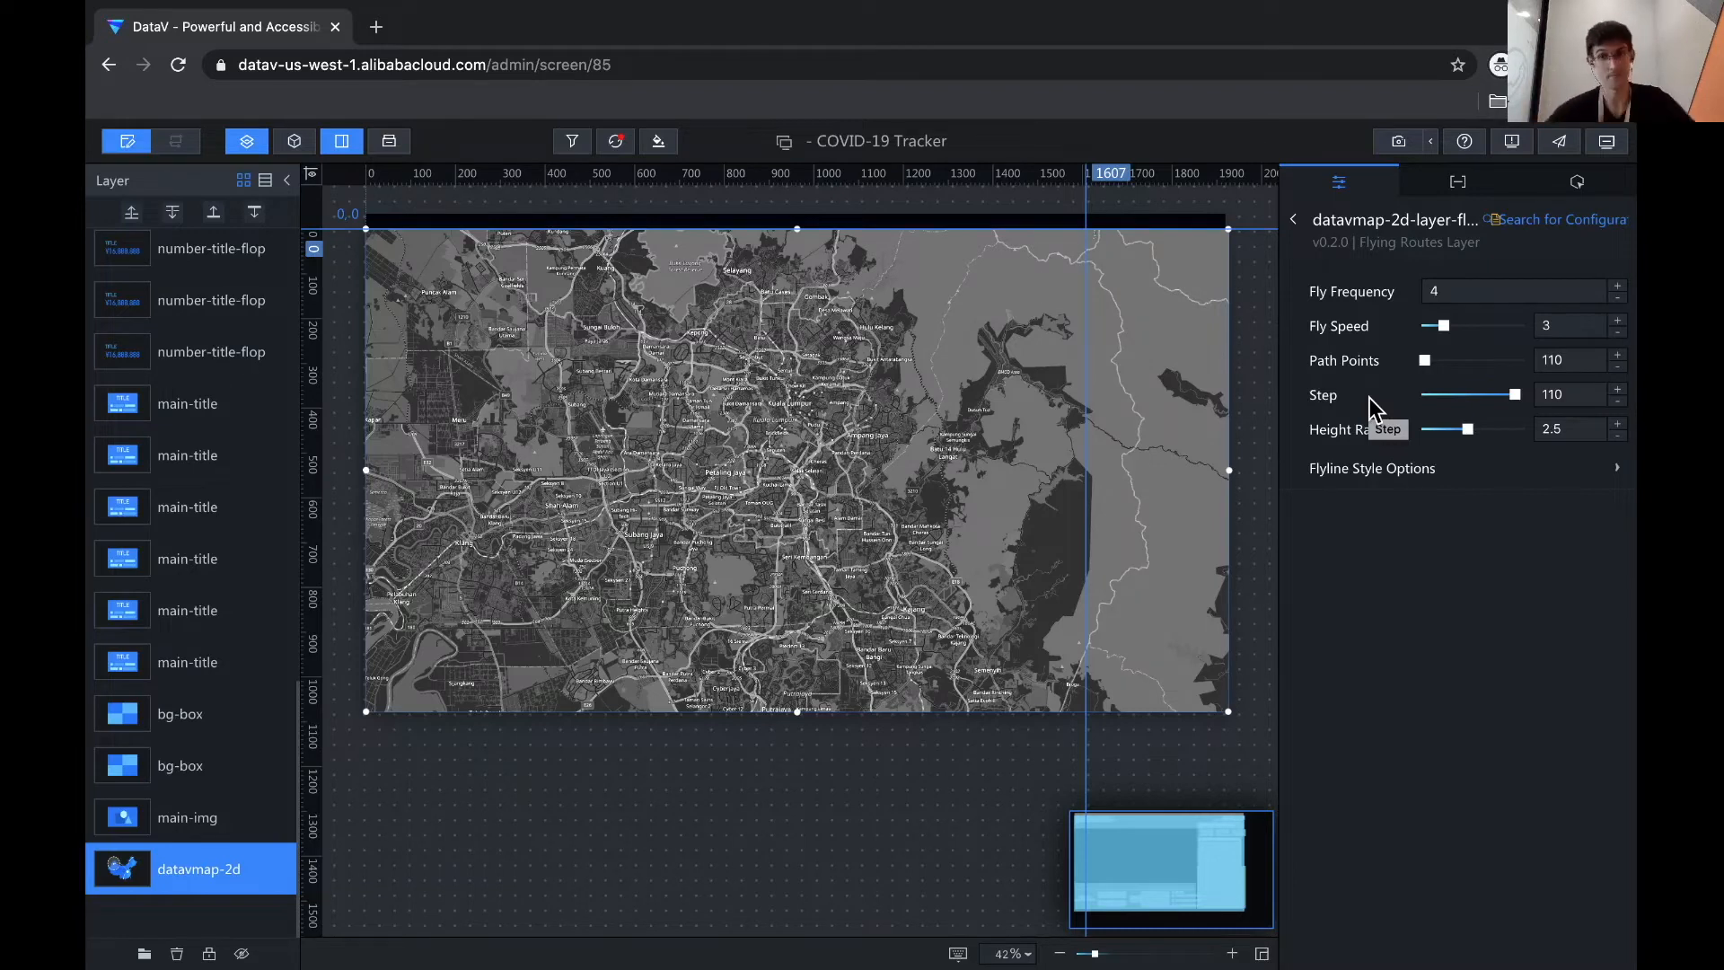
- Show the flying routes layer's data and its static from/to coordinate source settings
{"action": "left_click", "coordinate": [1459, 191]}
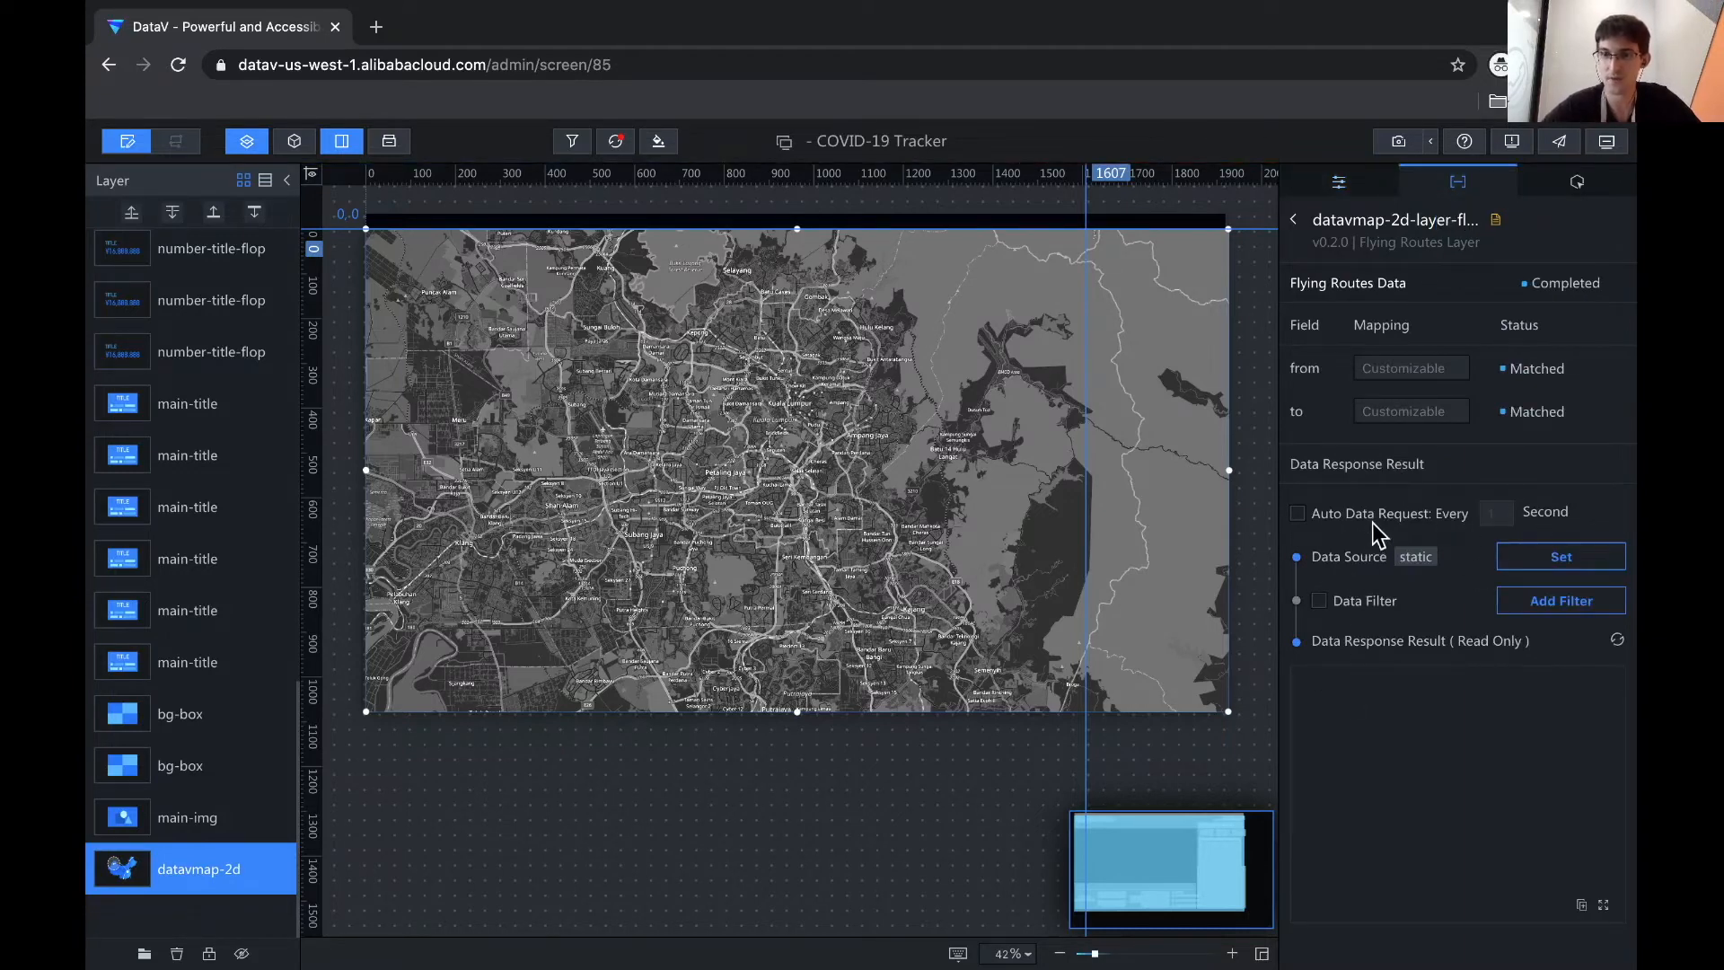
{"action": "left_click", "coordinate": [1408, 705]}
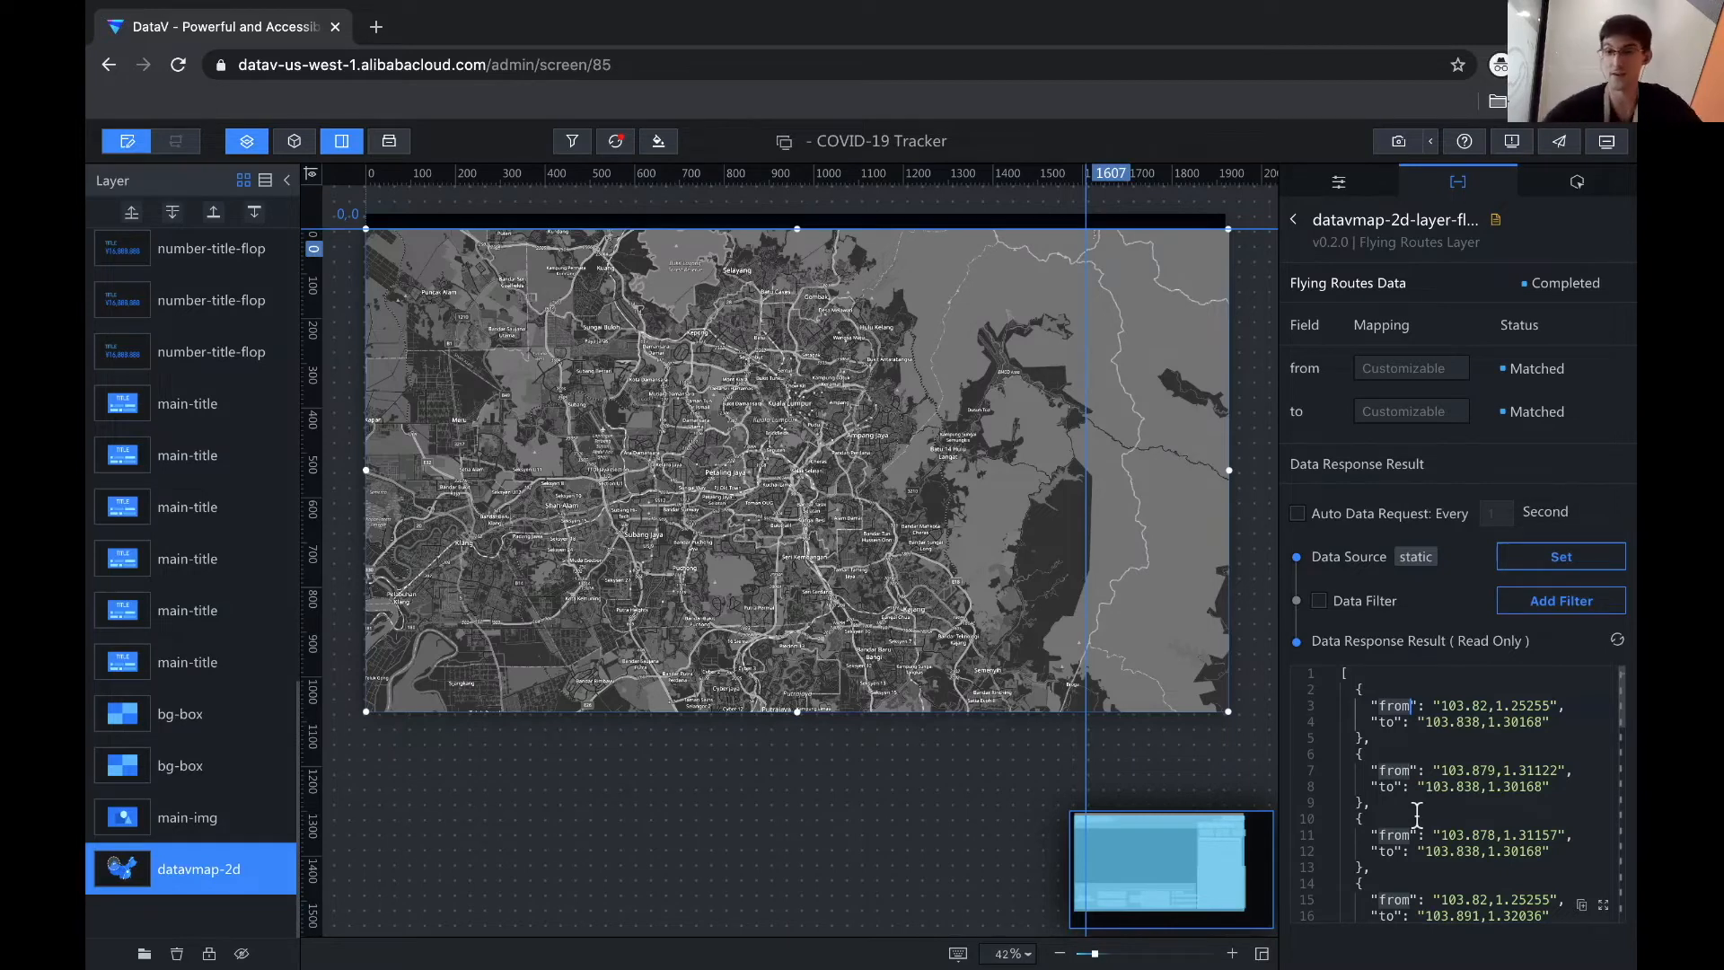
{"action": "left_click", "coordinate": [1536, 559]}
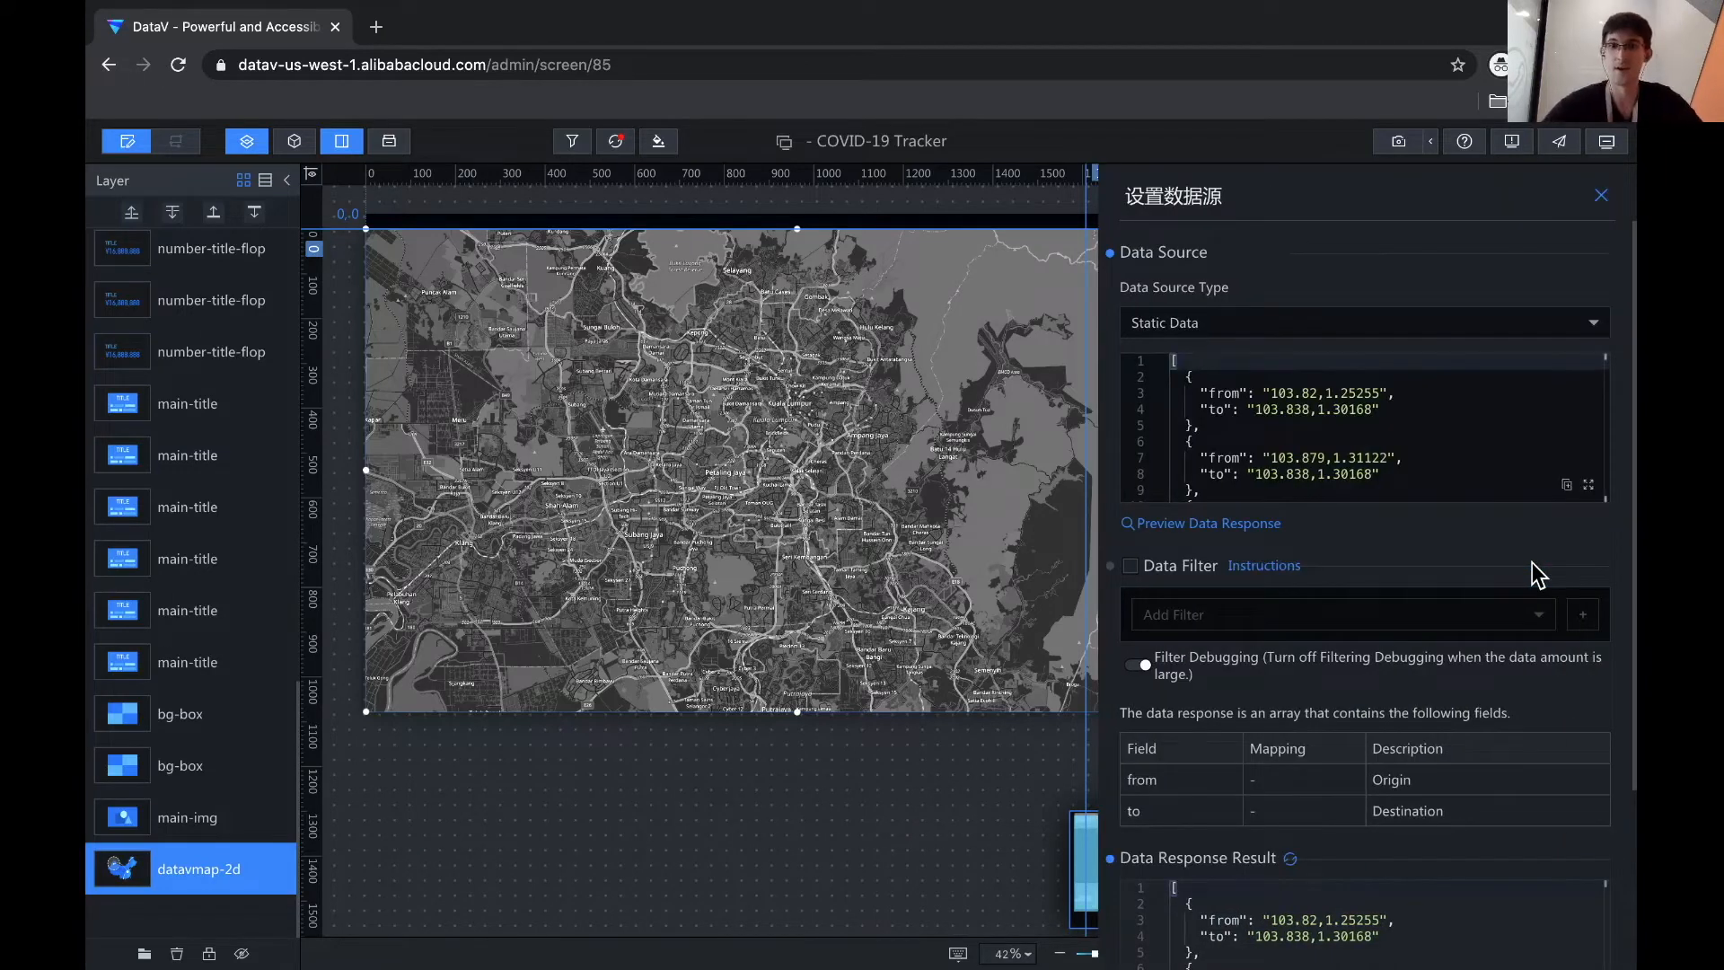
- Switch the flying routes data source to Database covid19db and clear the old SQL query
{"action": "left_click", "coordinate": [1237, 335]}
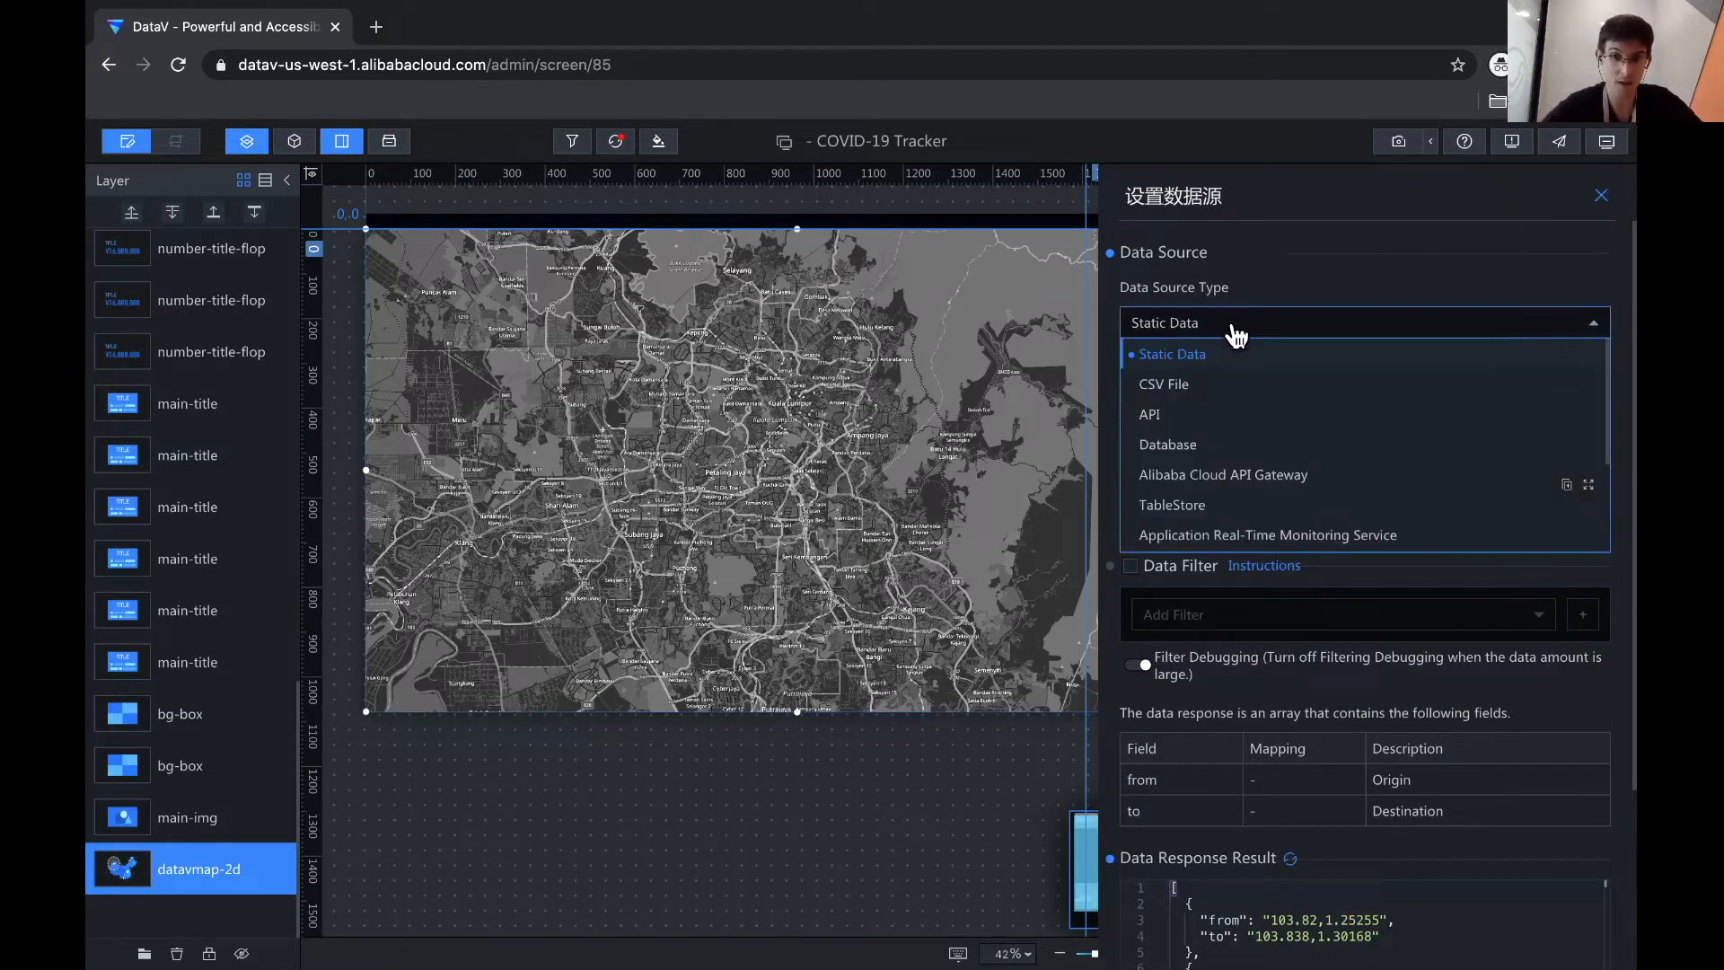
{"action": "left_click", "coordinate": [1166, 452]}
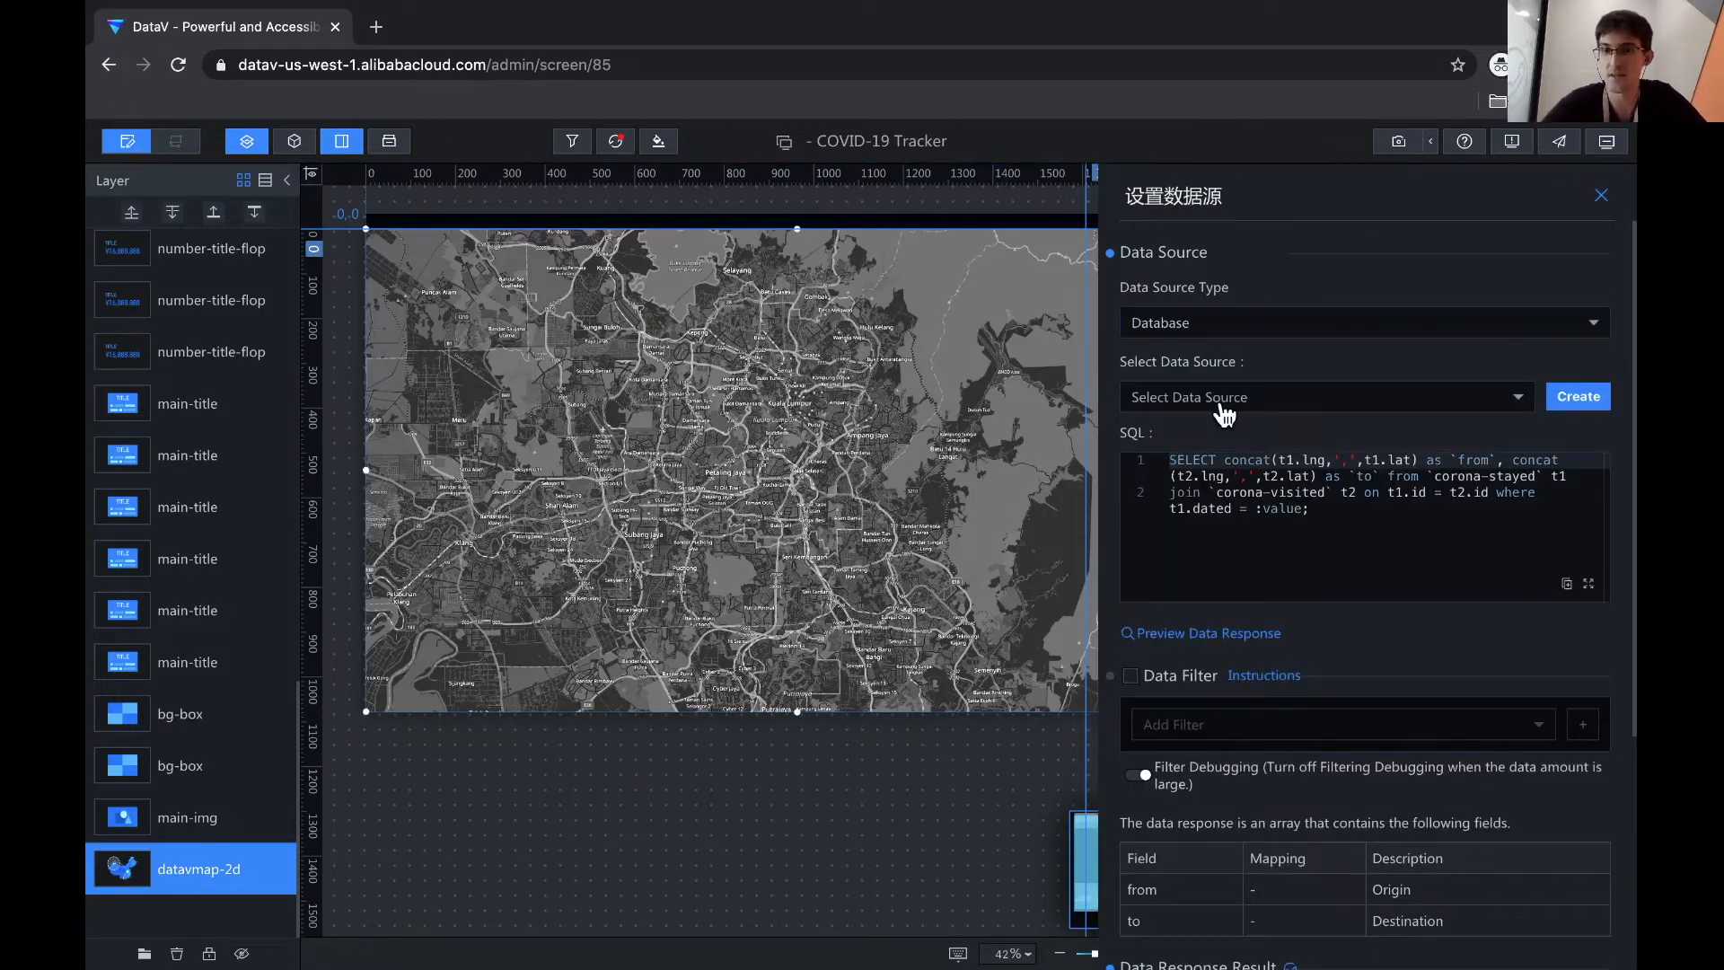
{"action": "left_click", "coordinate": [1224, 415]}
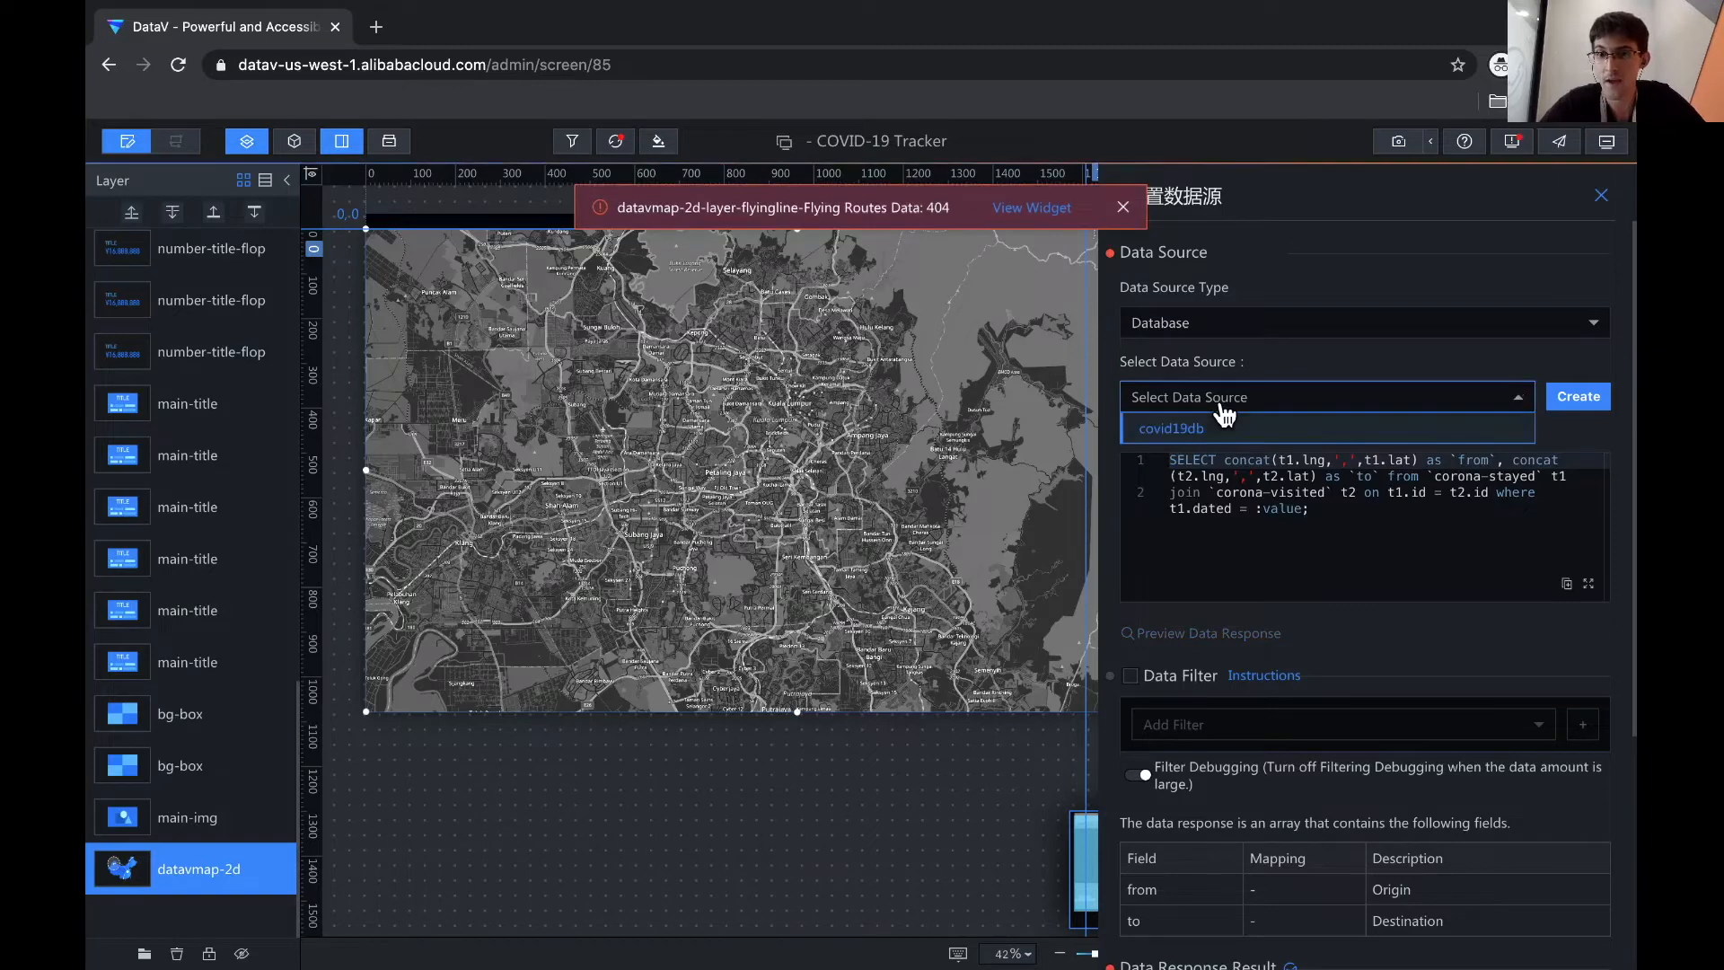
{"action": "left_click", "coordinate": [1177, 430]}
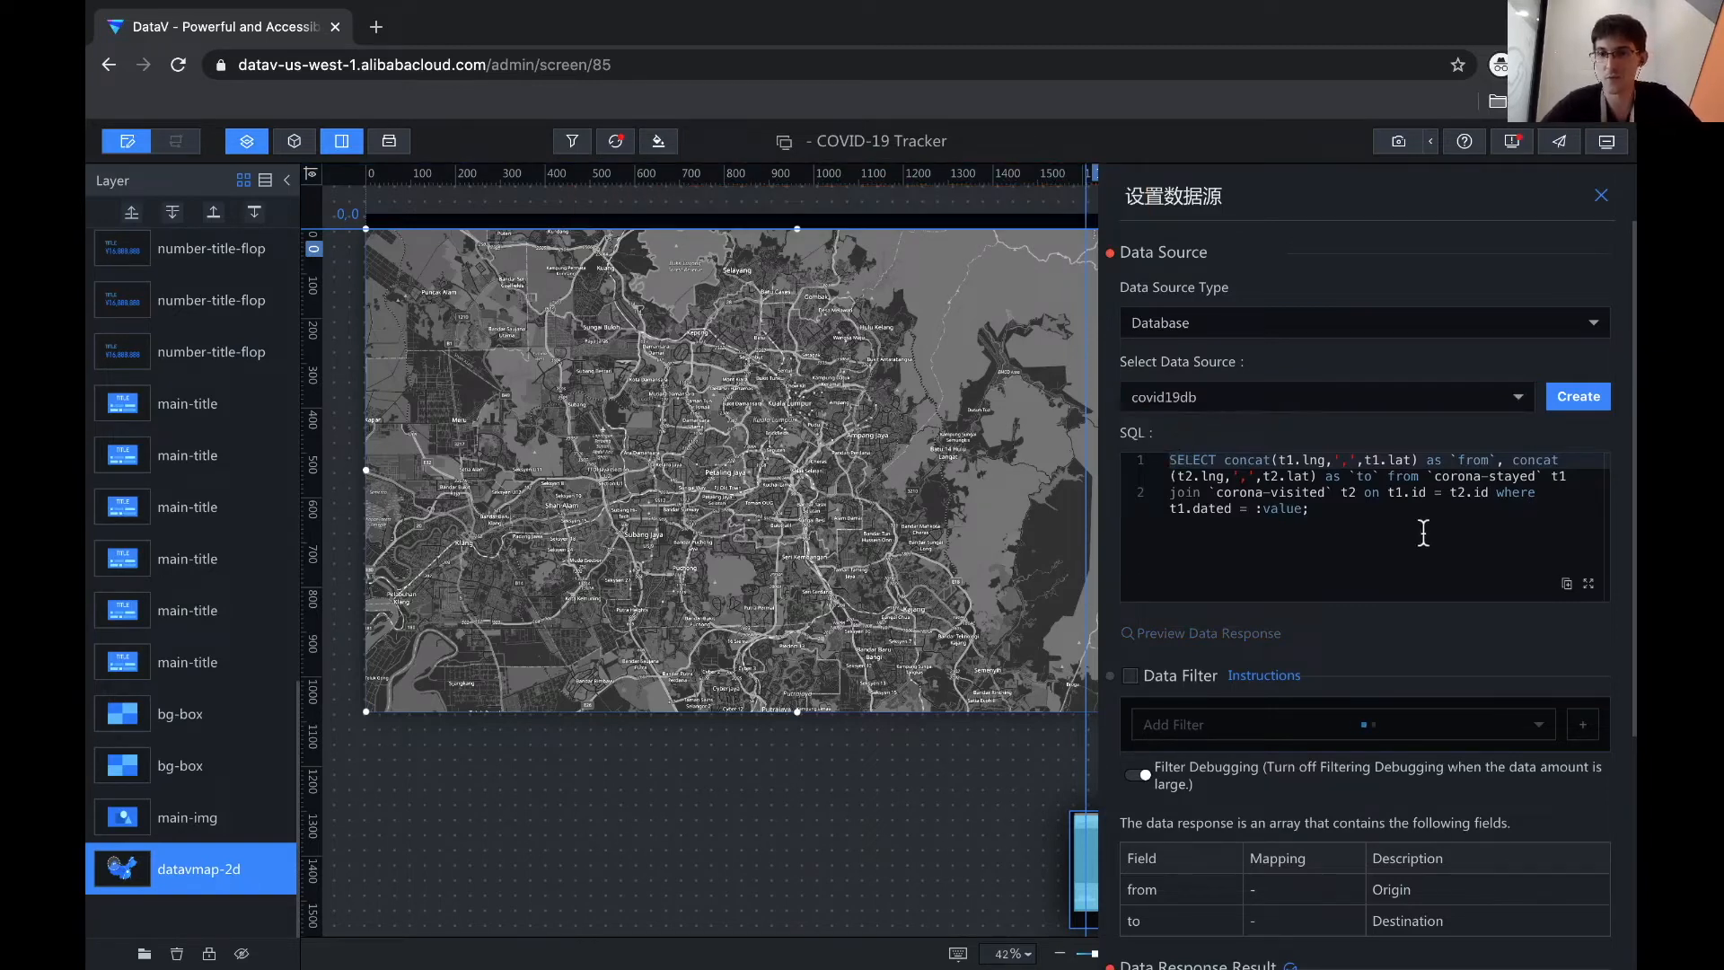
{"action": "key", "text": "ctrl+a"}
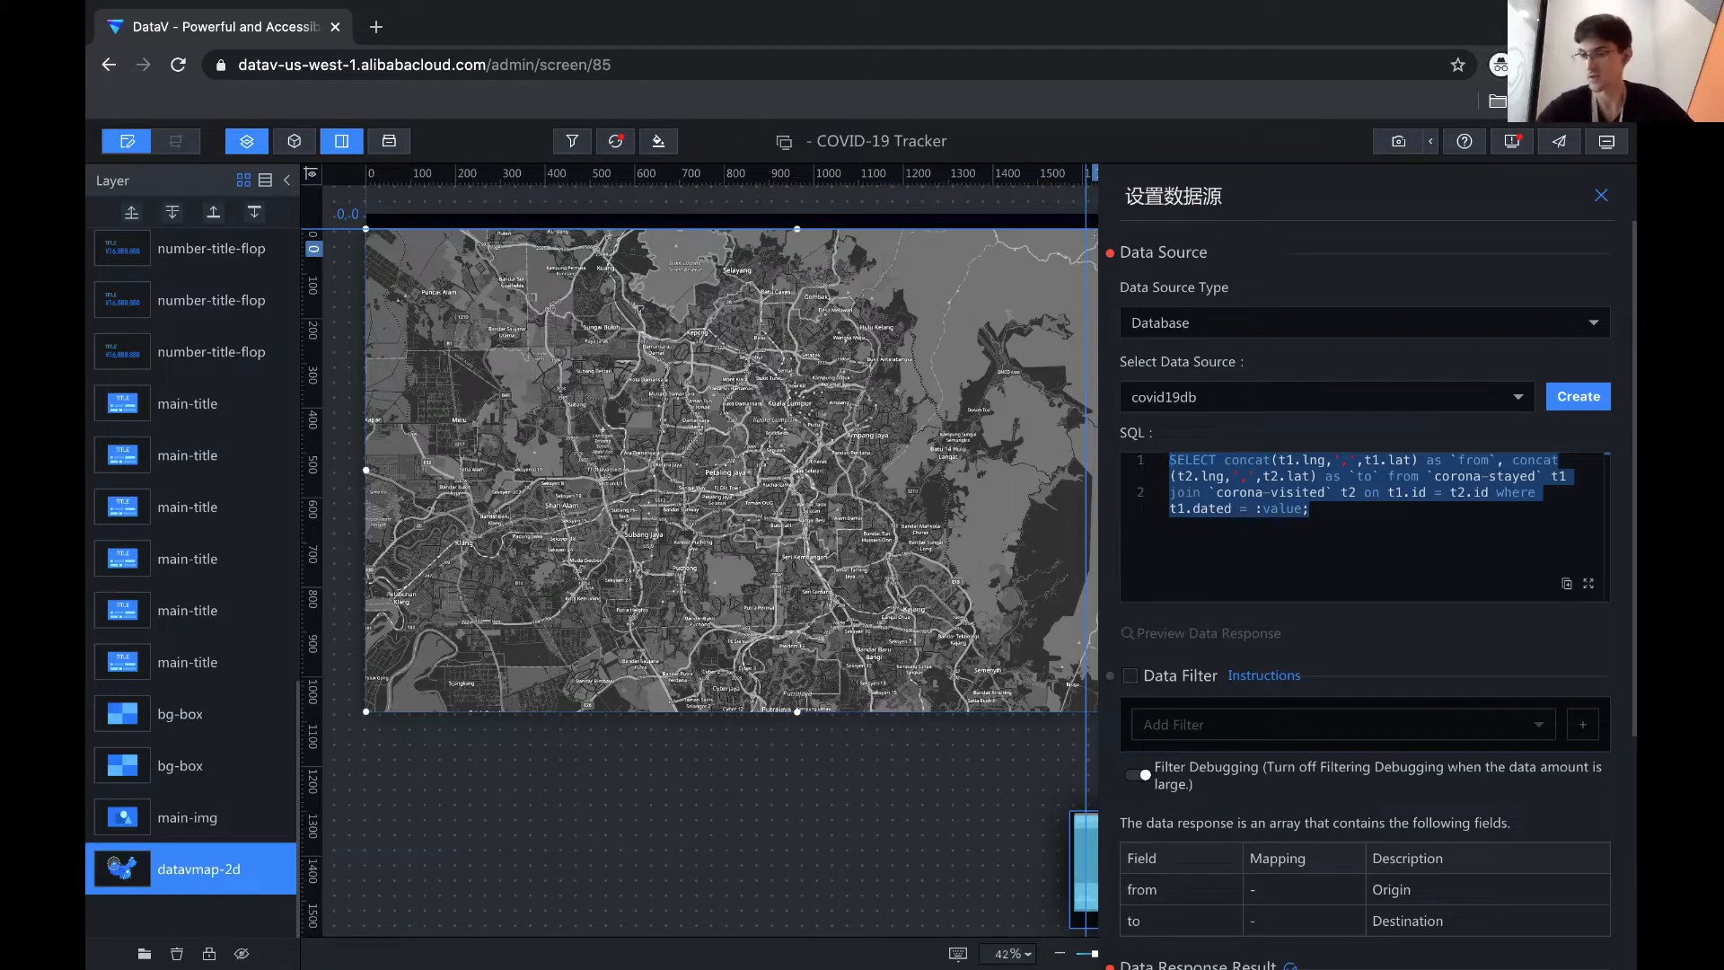
{"action": "key", "text": "BackSpace"}
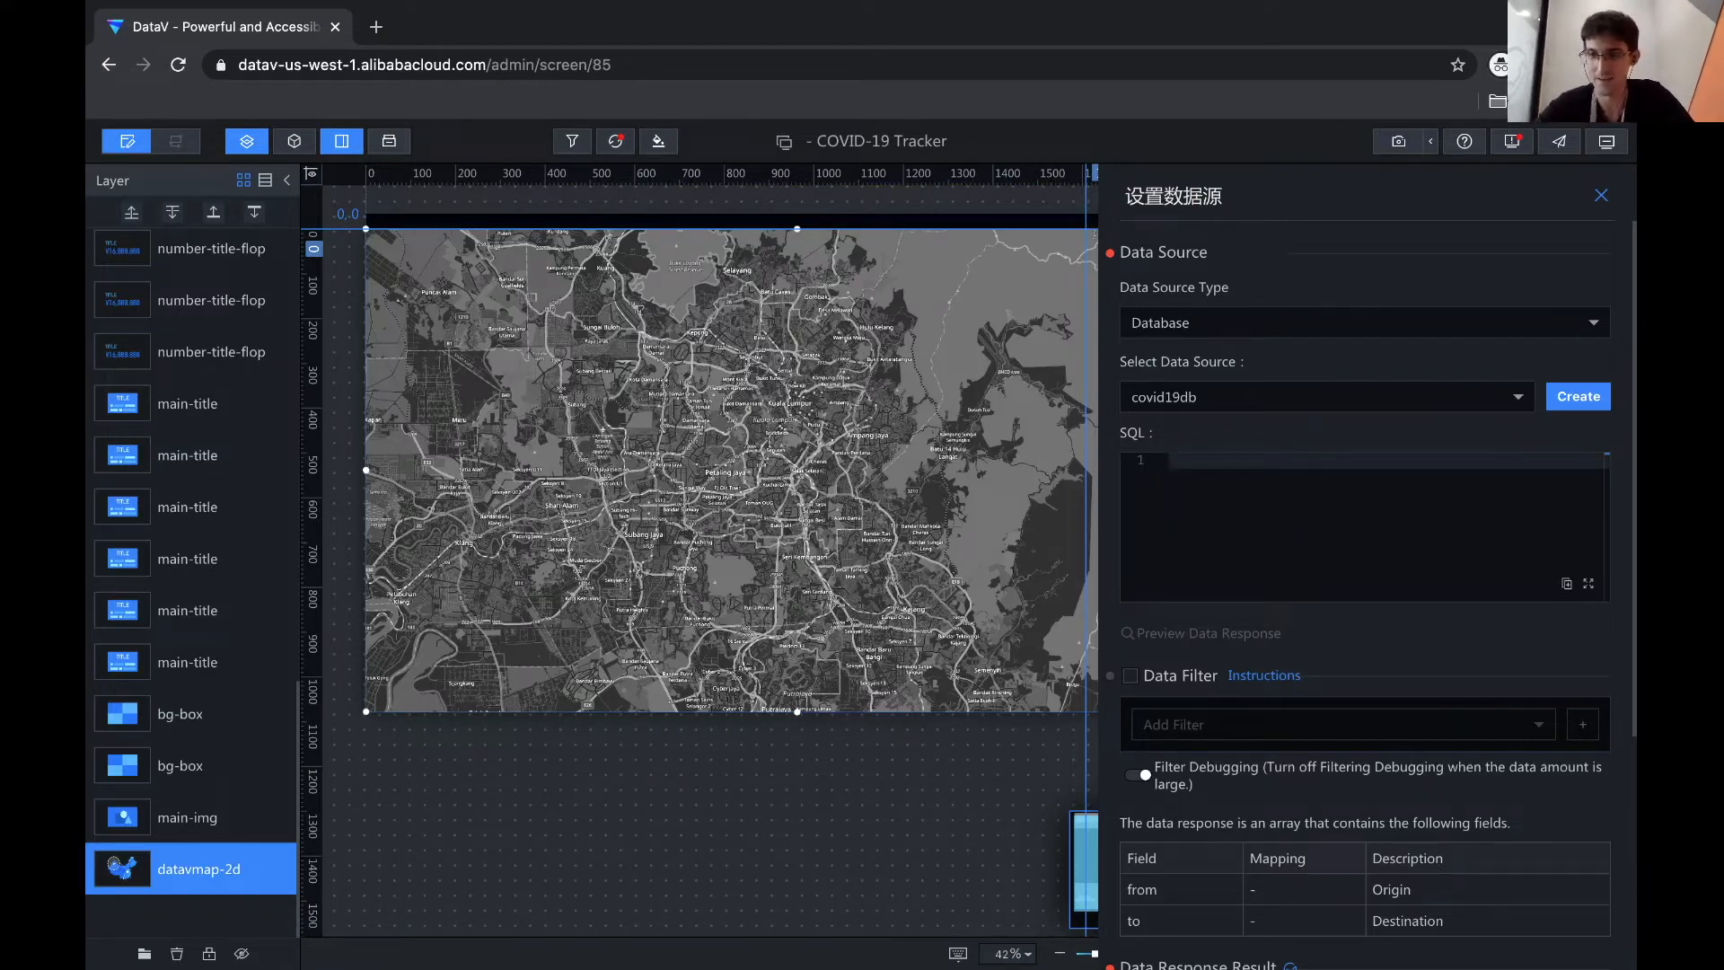
- Write the query building 'from'/'to' coordinates from covid19_stayed t1 joined to covid19_visited t2 on t1.id = t2.id
{"action": "type", "text": "SELECT "}
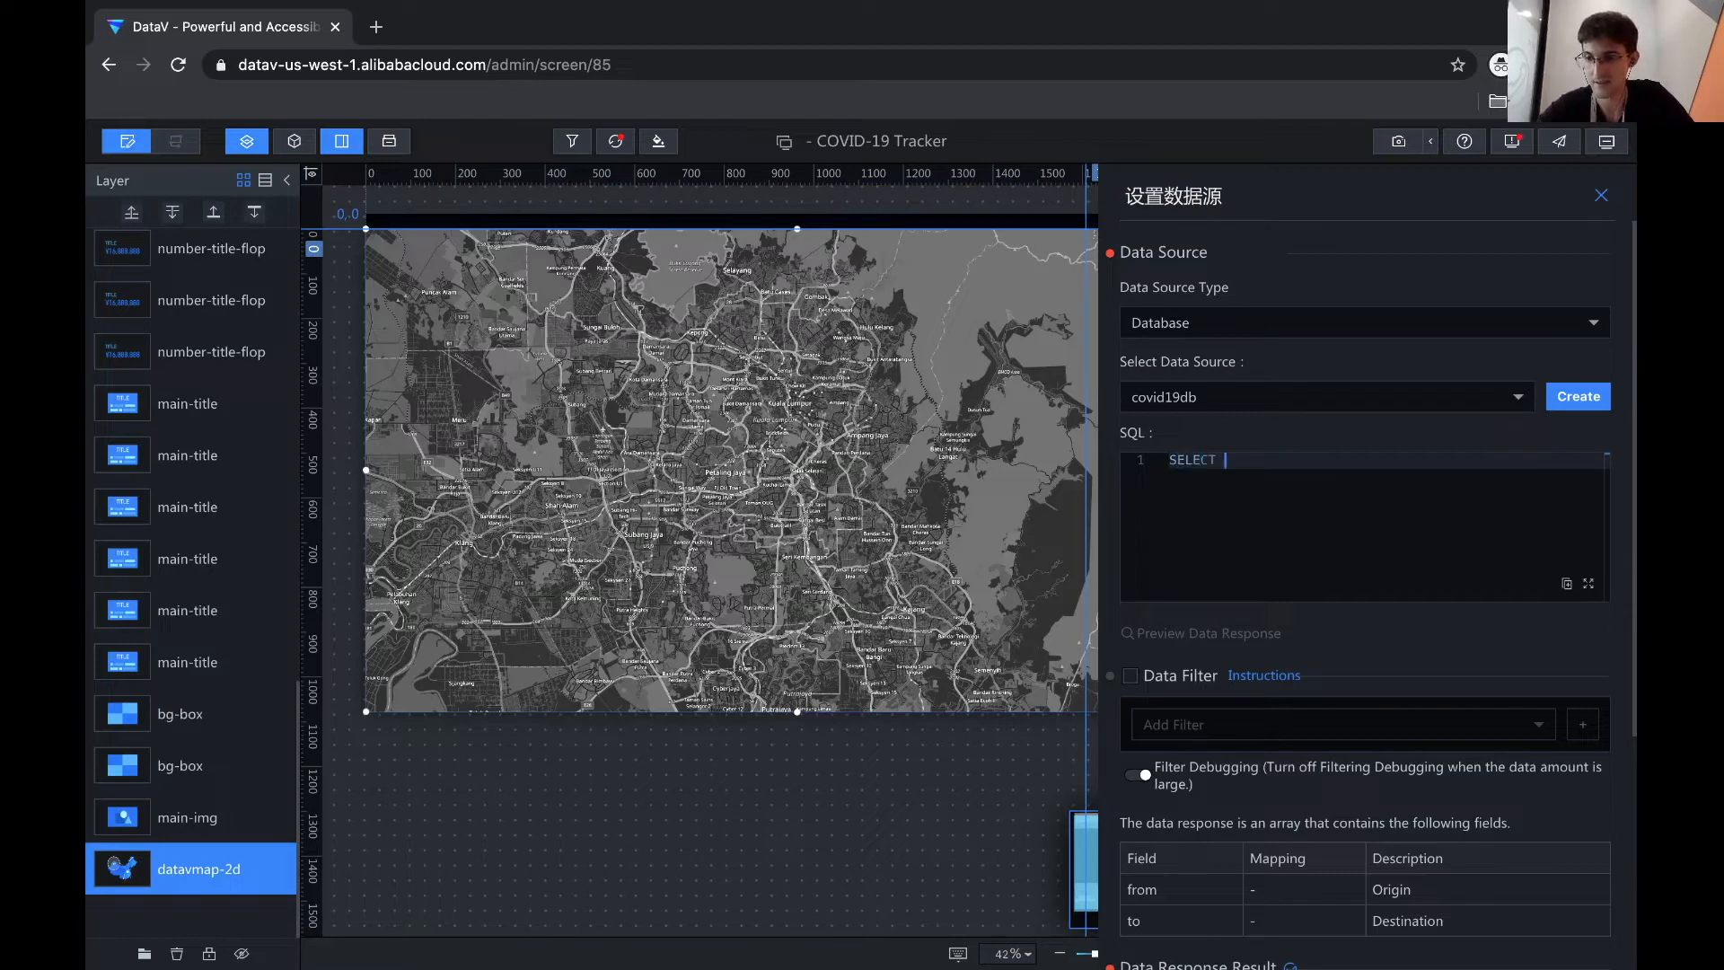
{"action": "type", "text": "concat(t"}
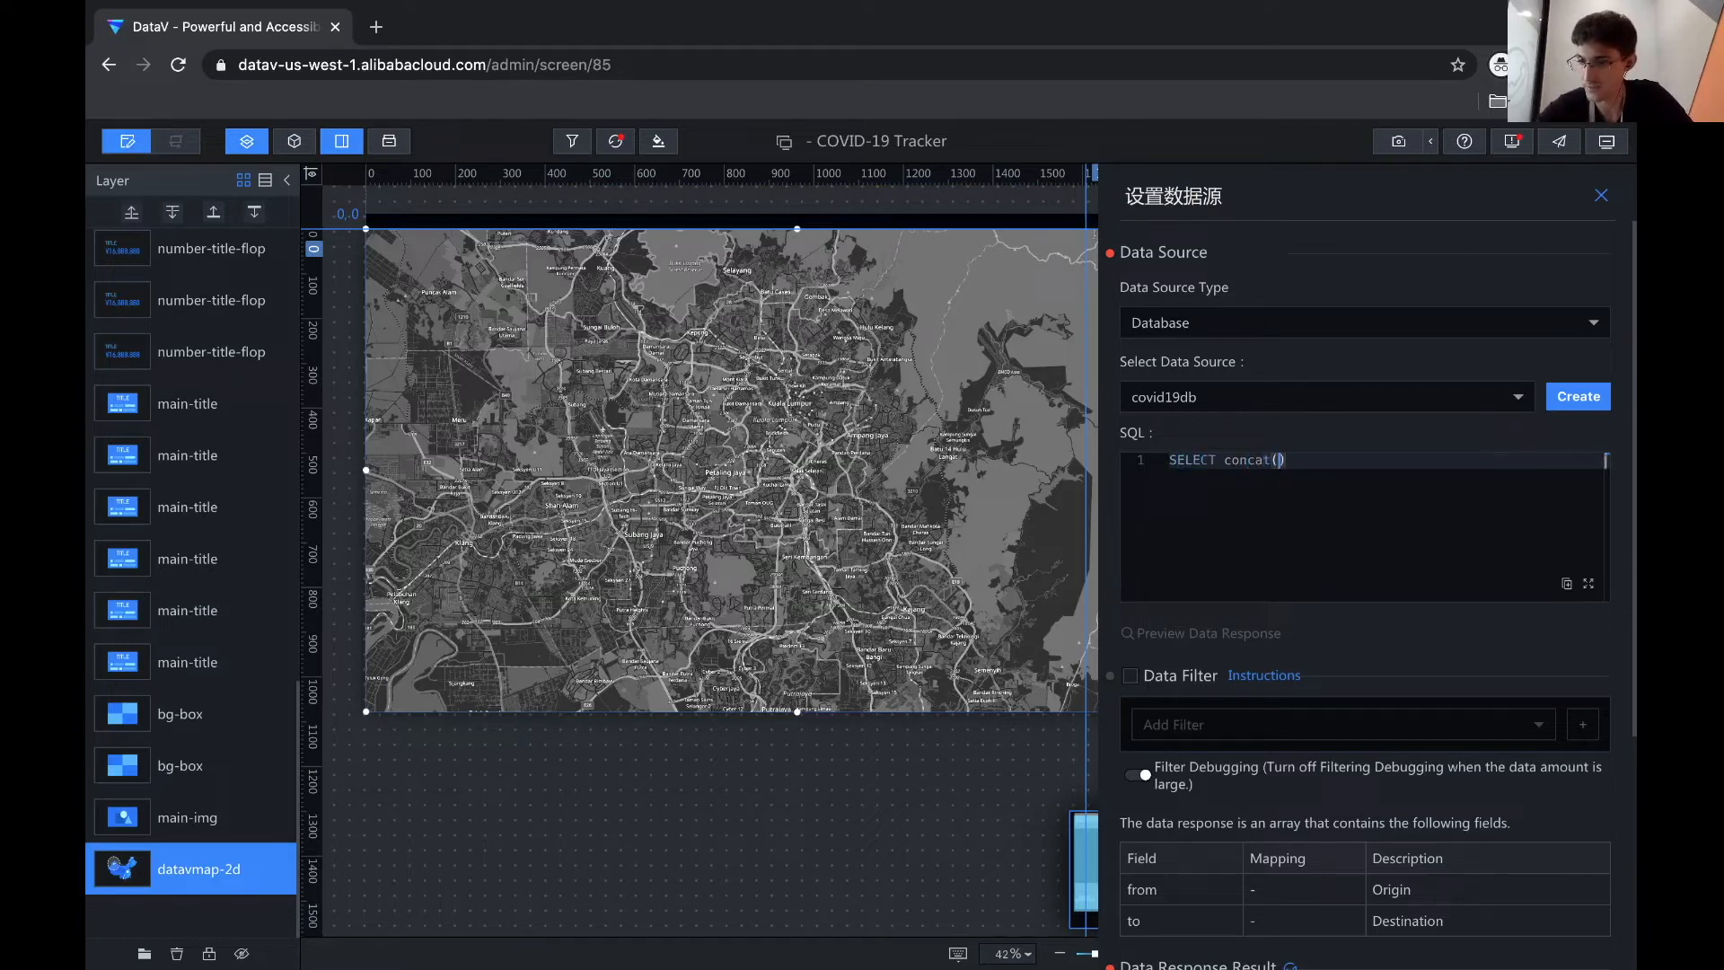
{"action": "type", "text": "1.lng, ','"}
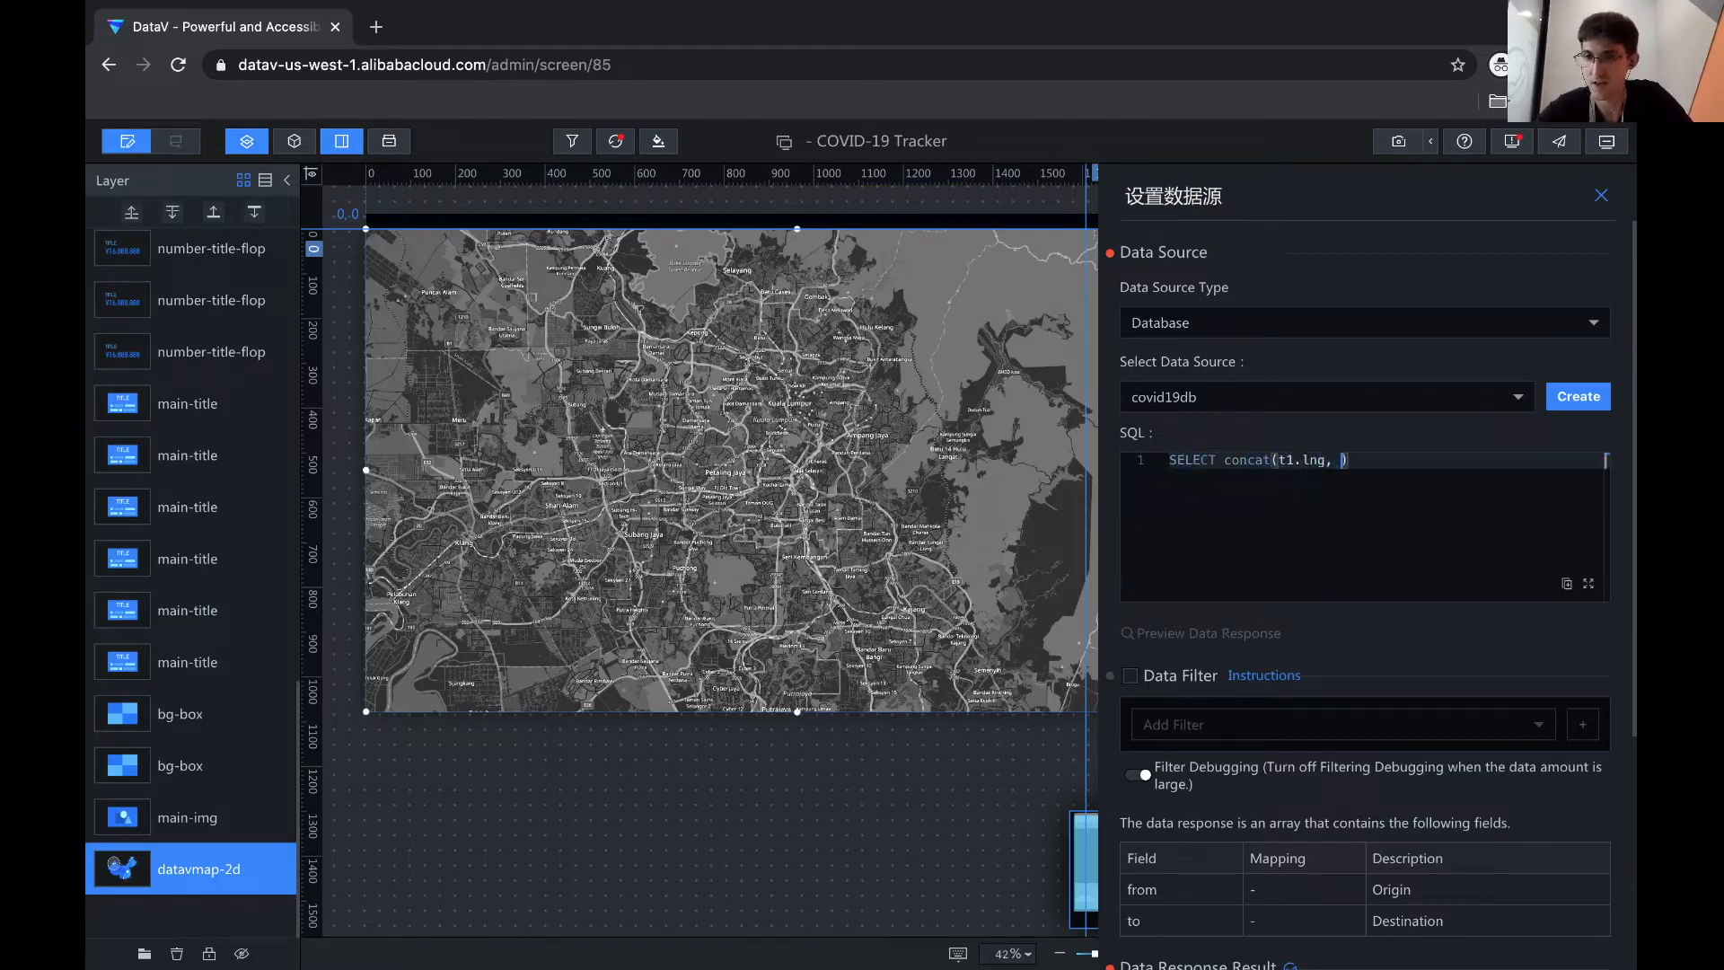
{"action": "type", "text": ", t1.lat)"}
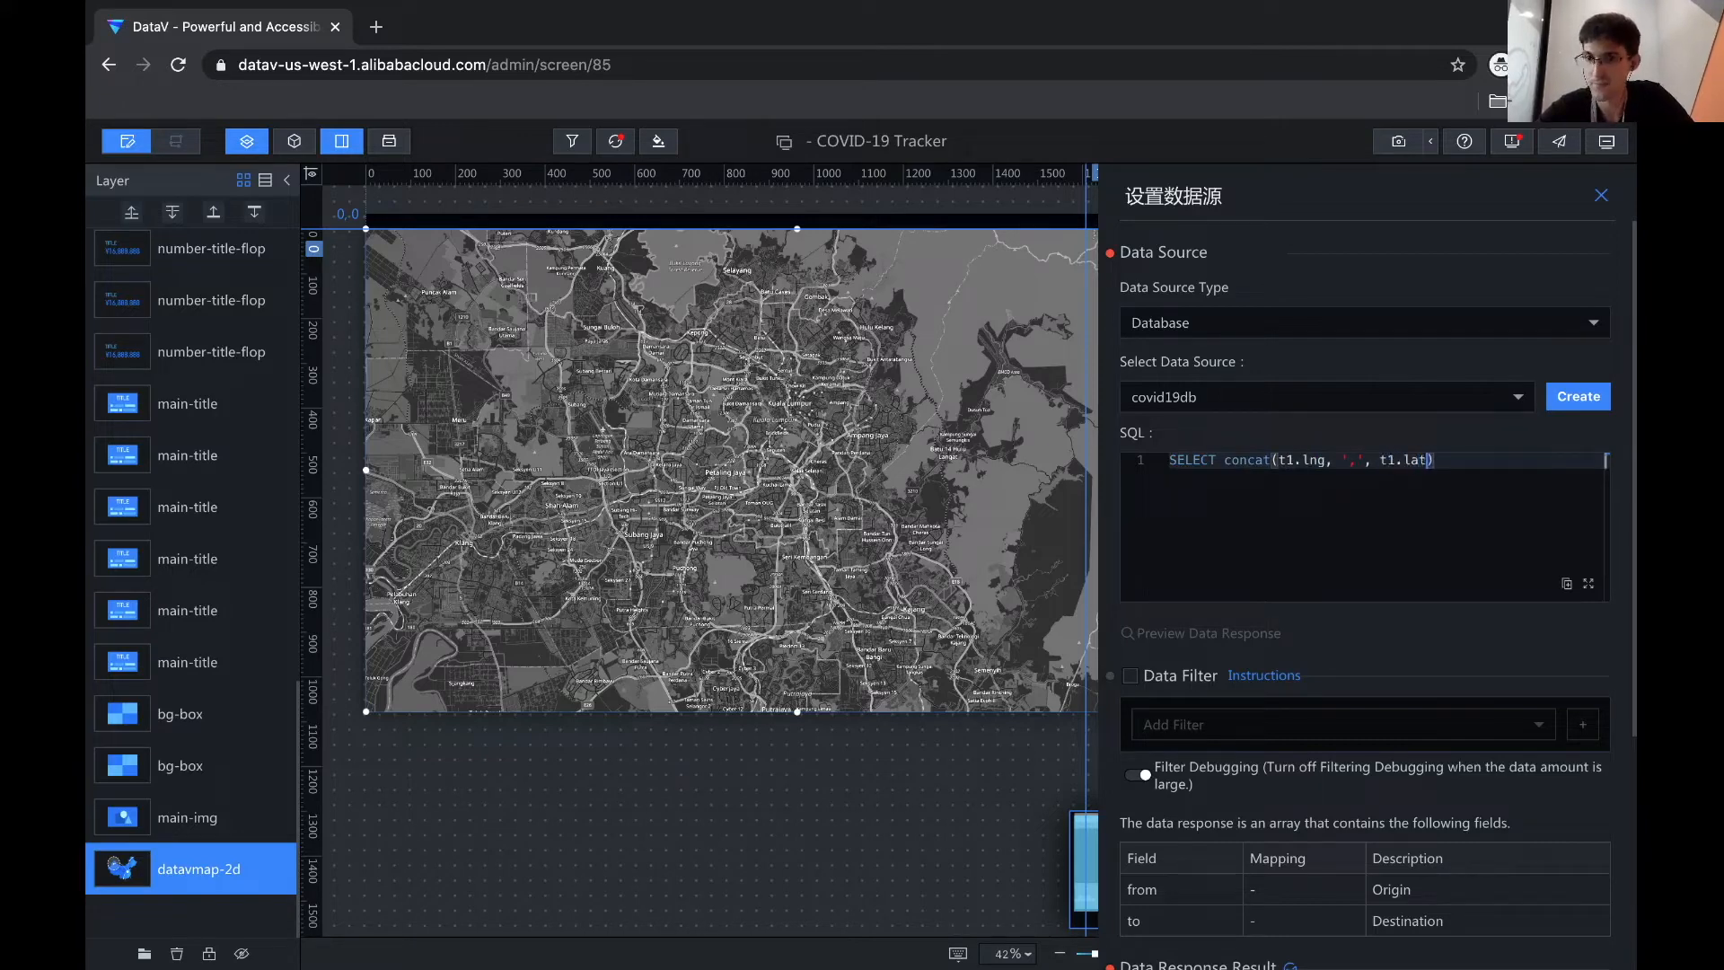
{"action": "type", "text": " as 'from'"}
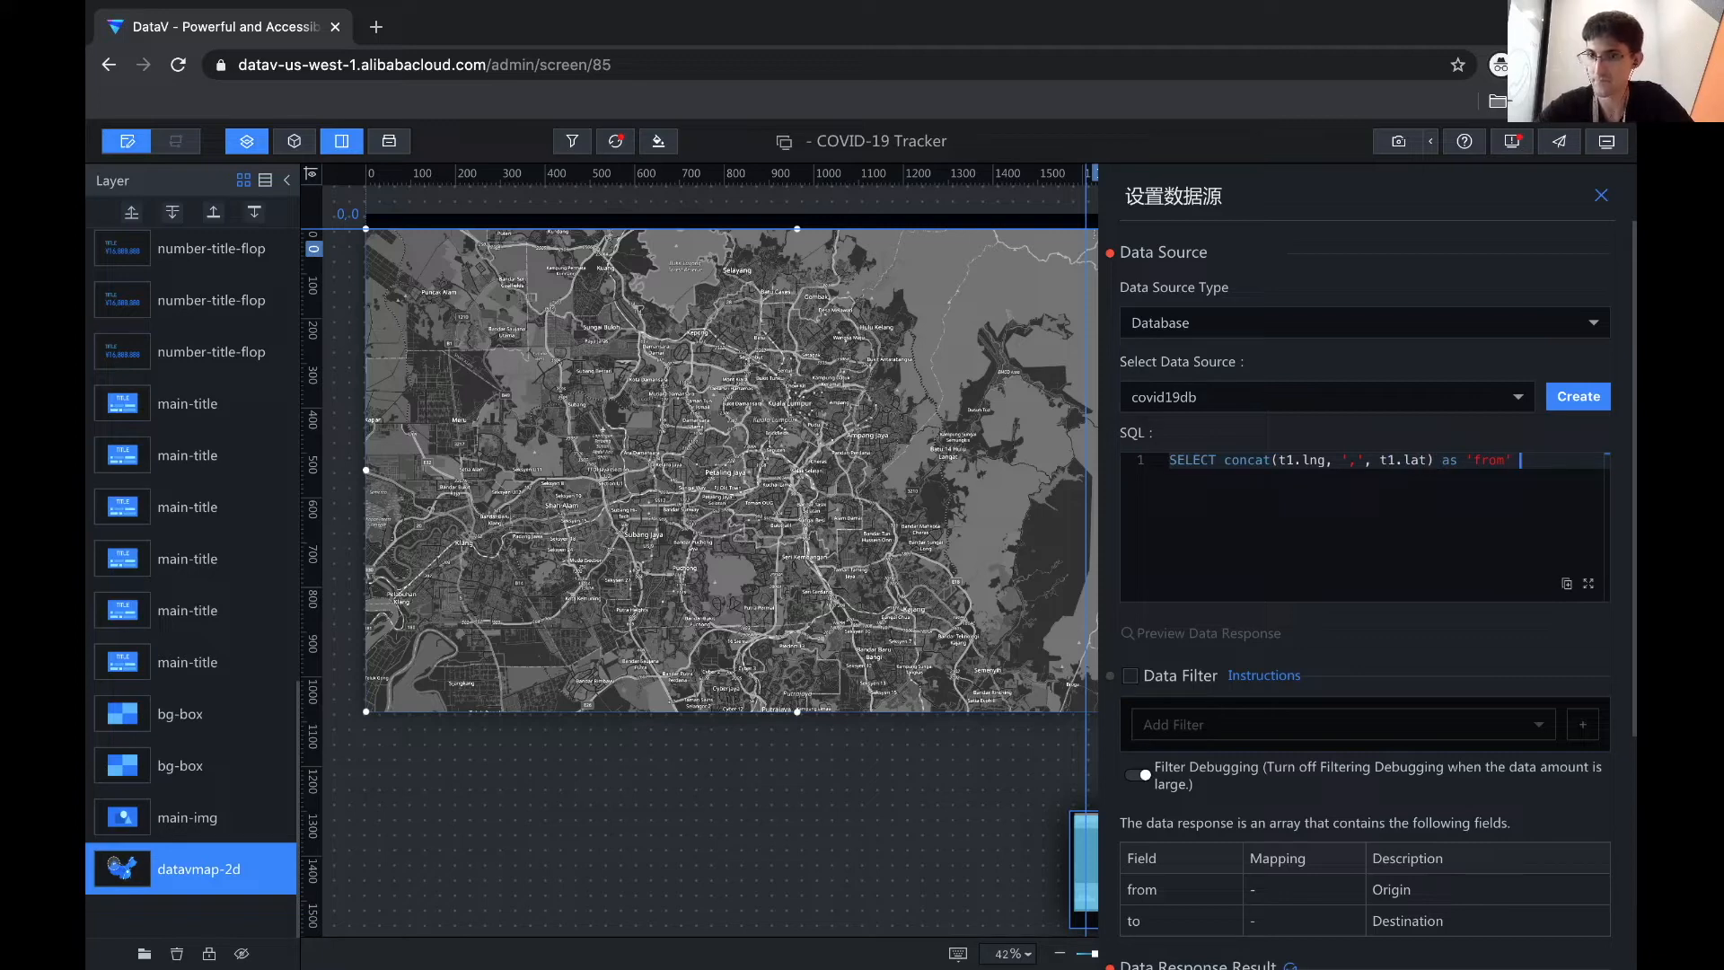
{"action": "type", "text": ", contact"}
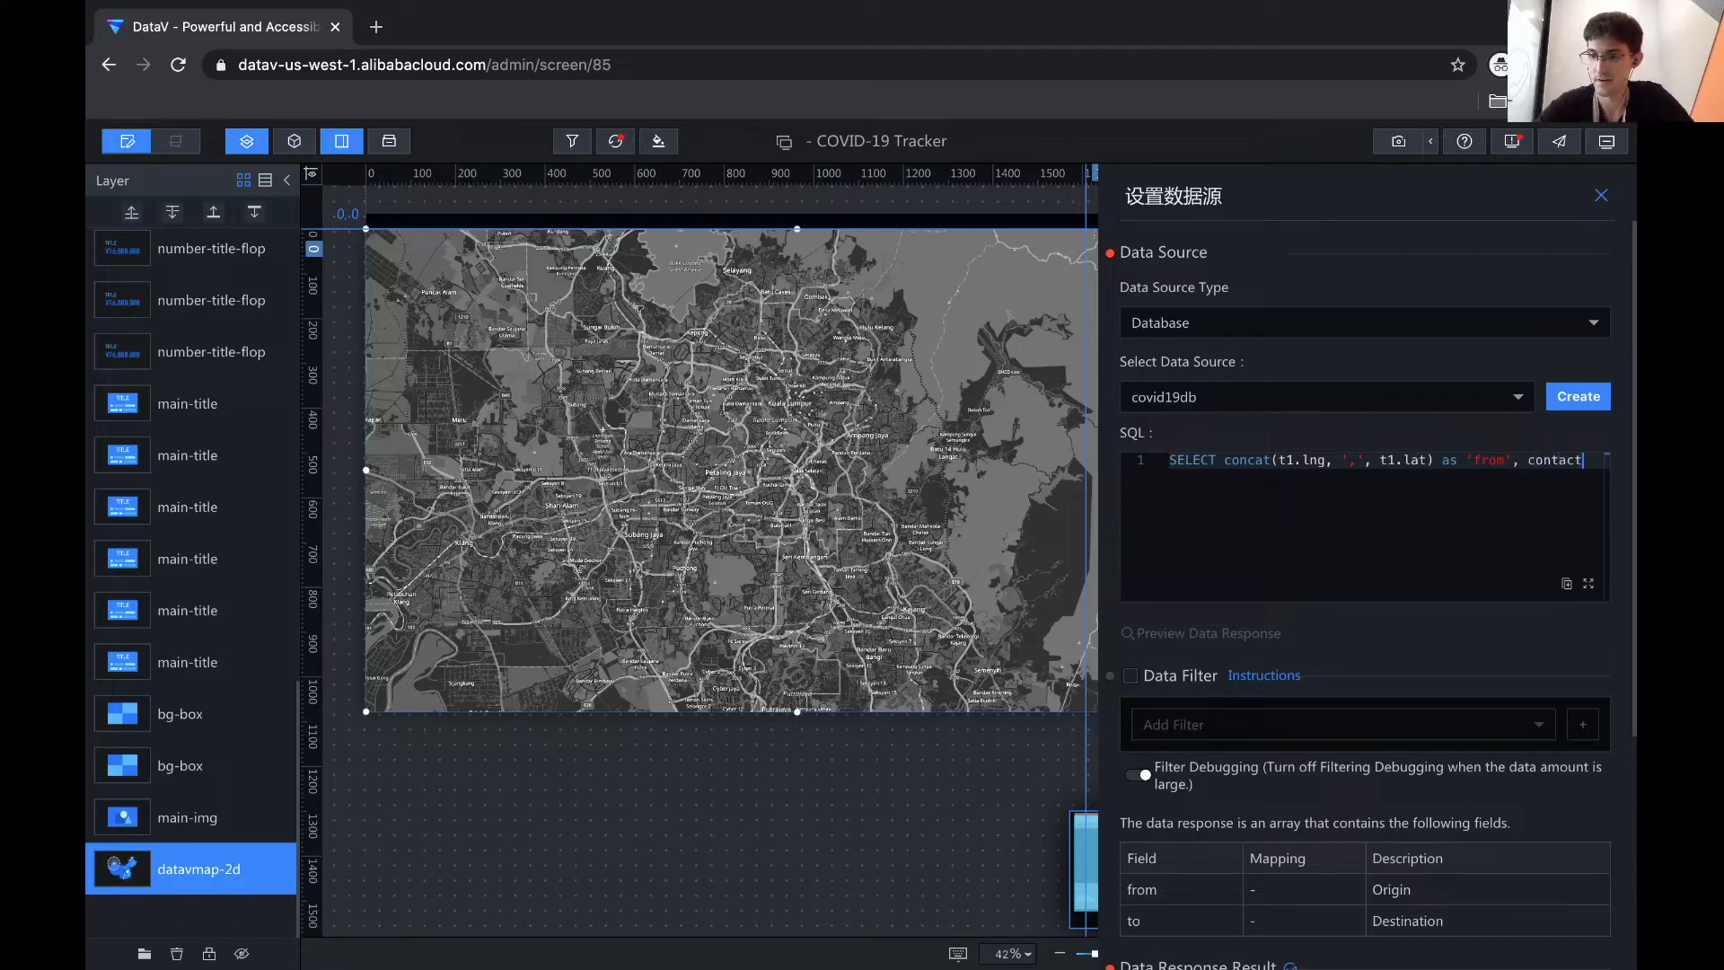
{"action": "type", "text": "()t2.lng, '"}
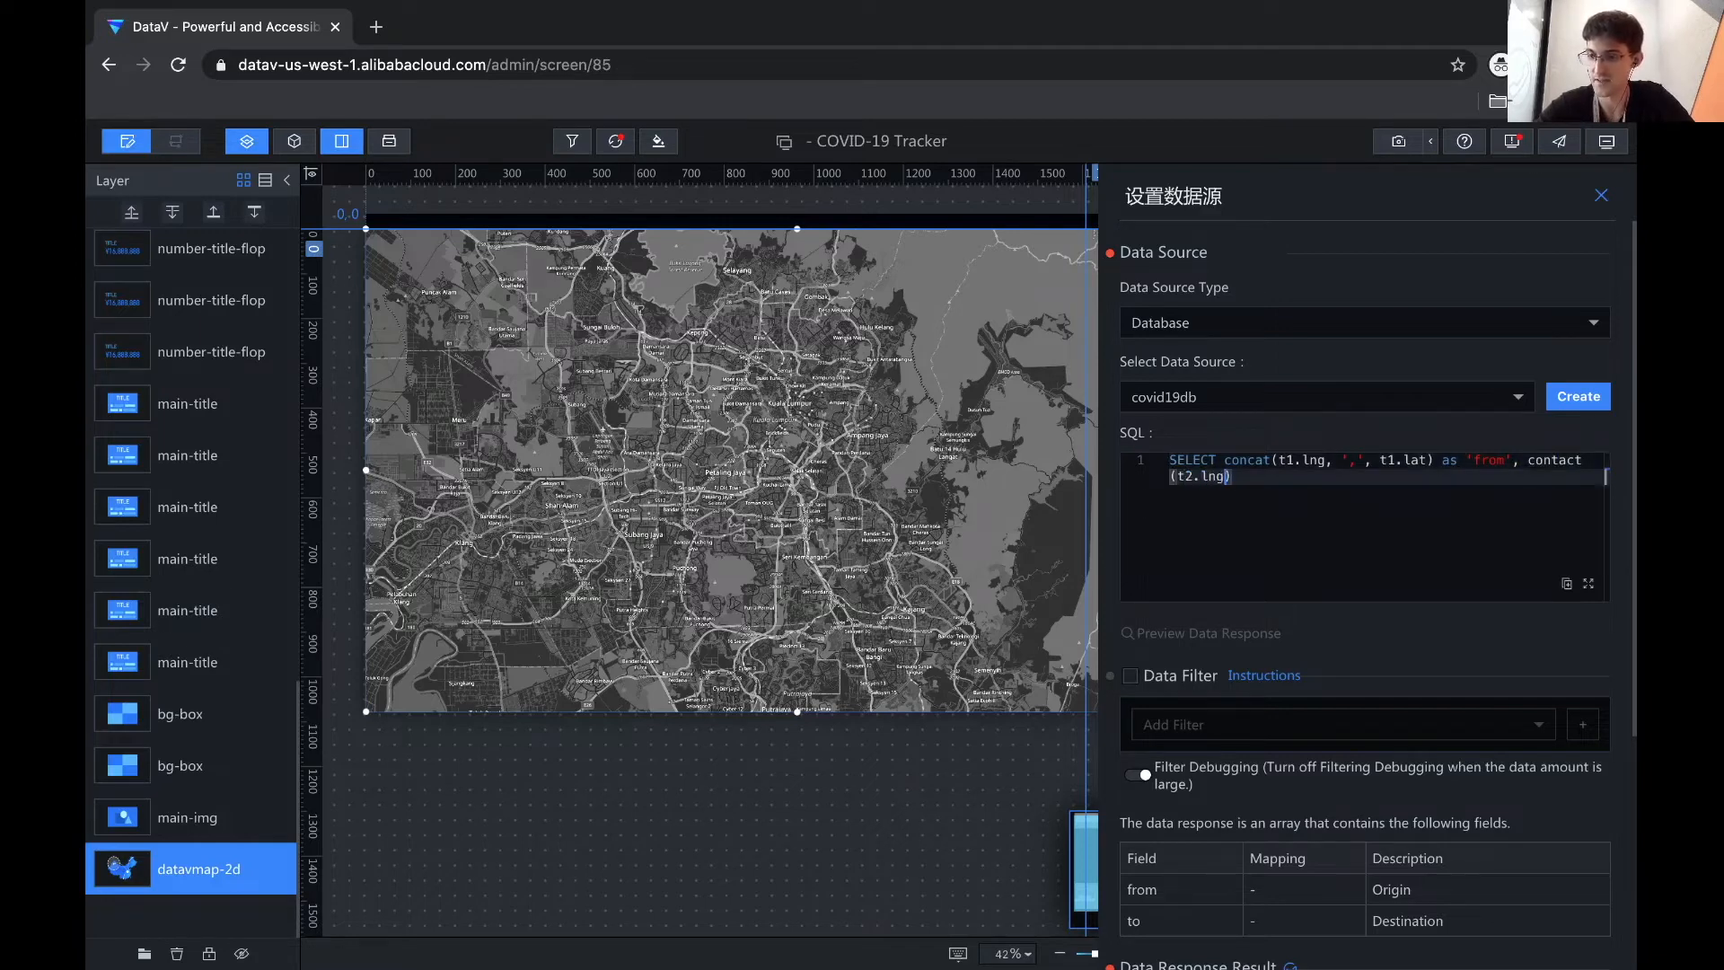
{"action": "type", "text": ",',"}
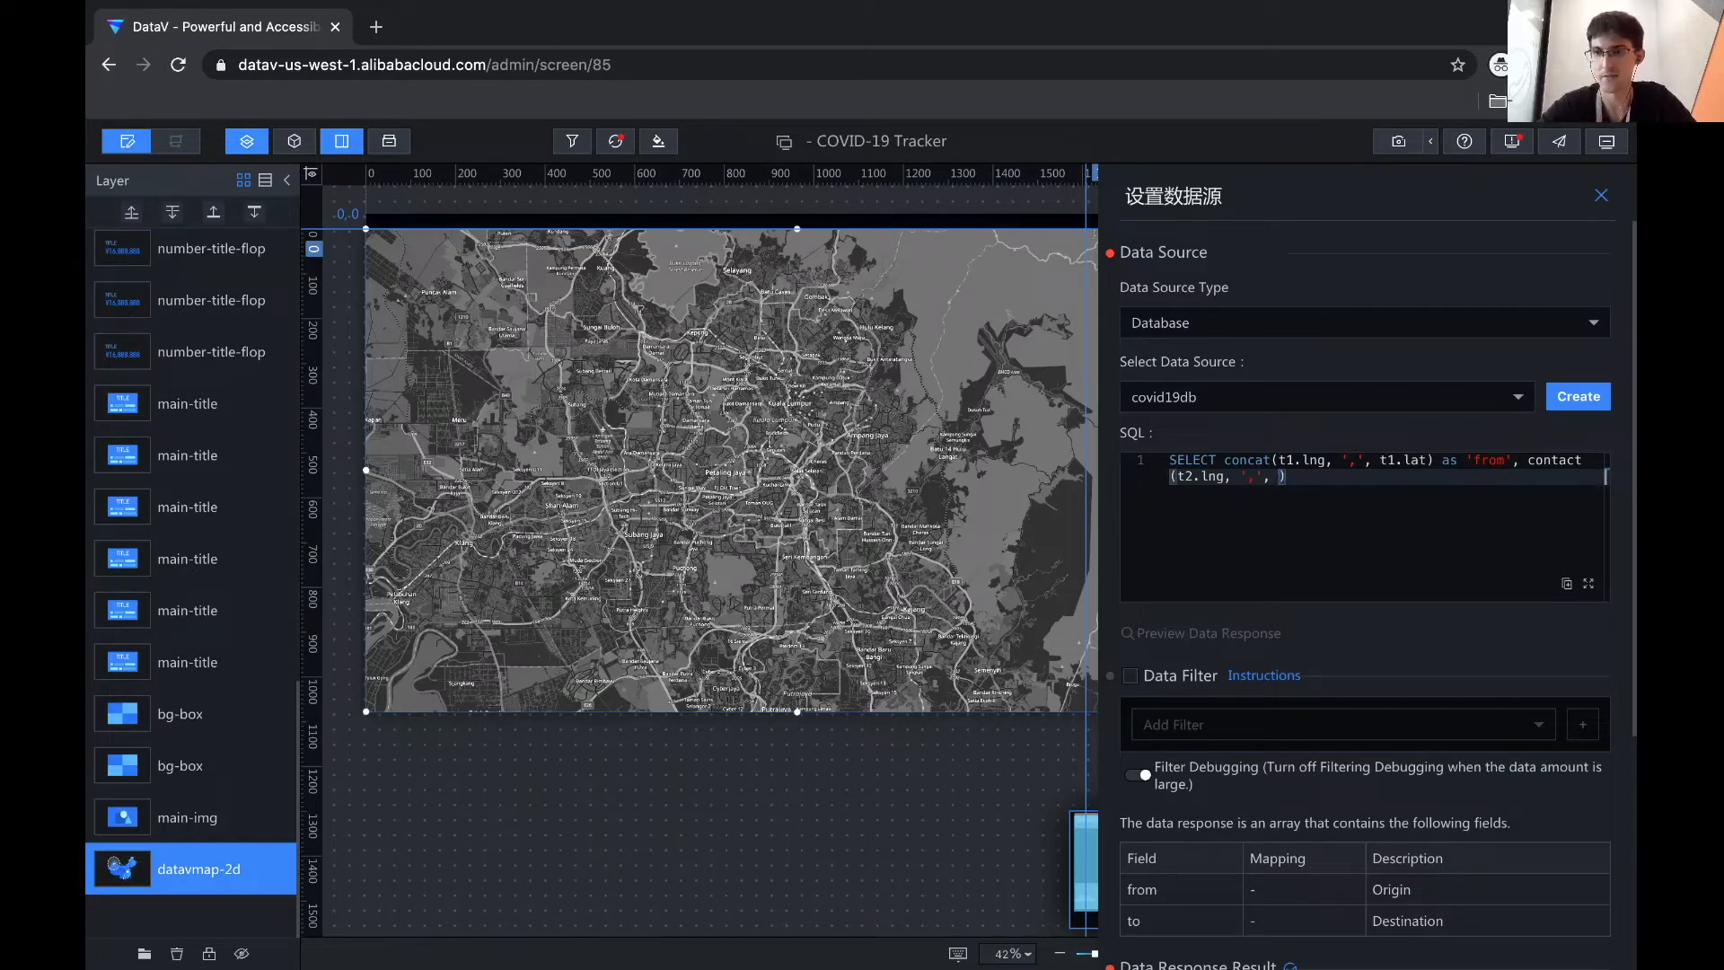
{"action": "type", "text": " t2.lat"}
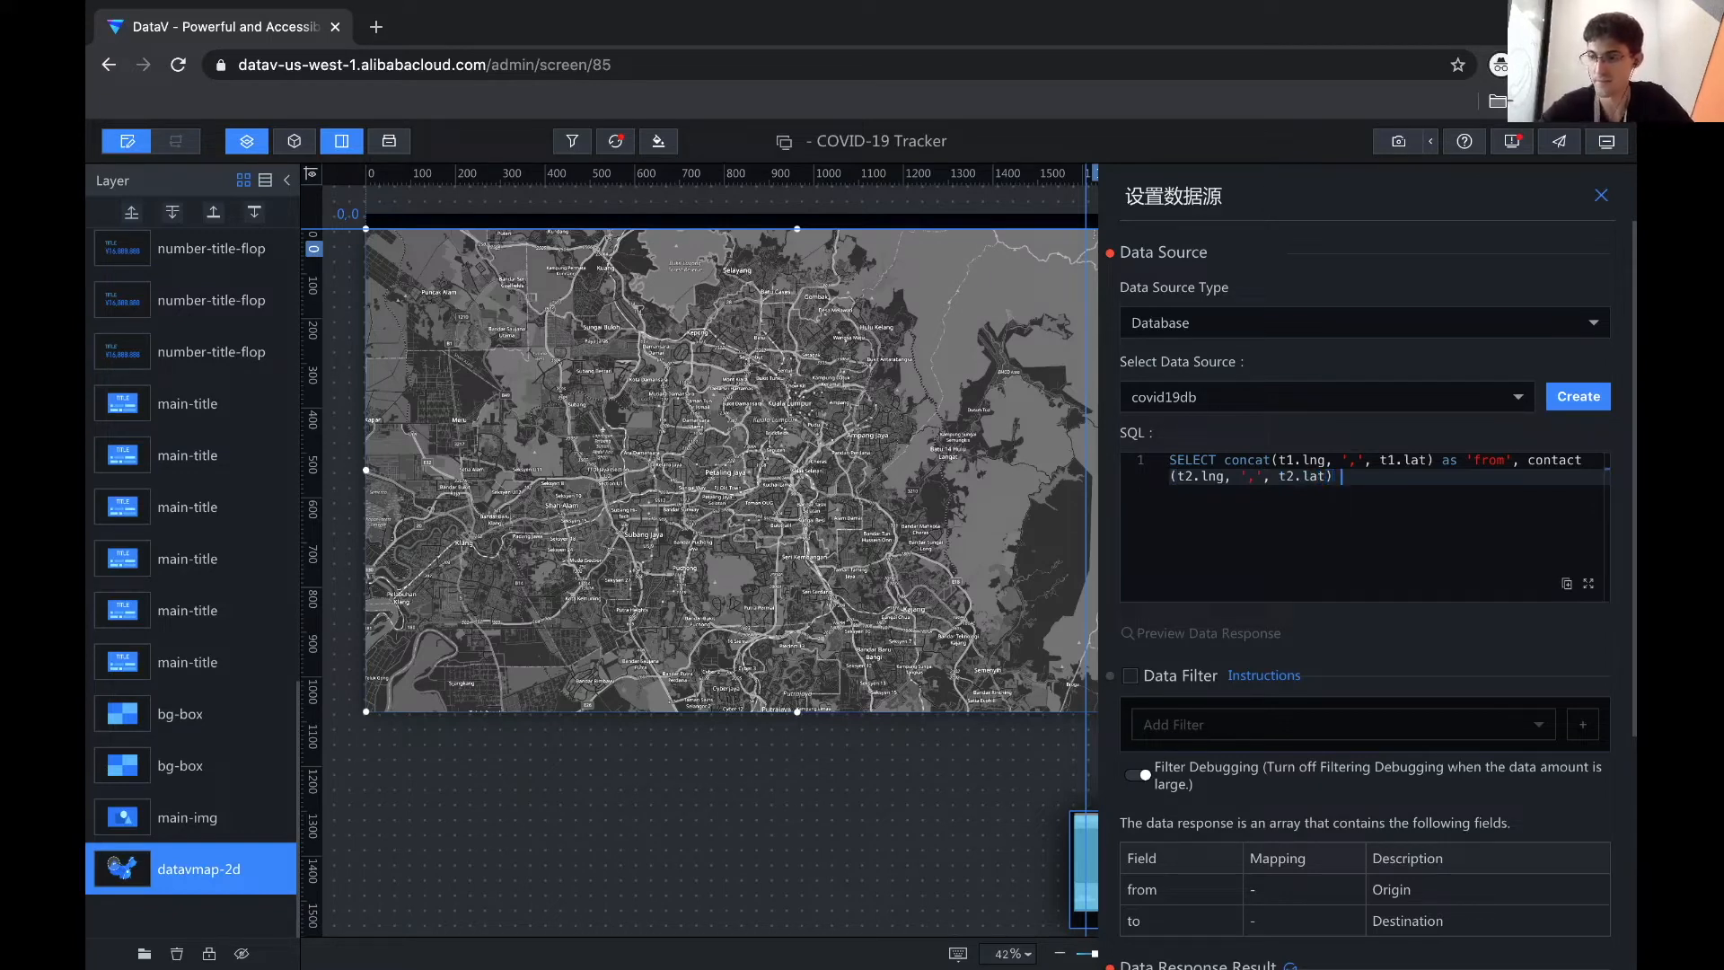
{"action": "type", "text": "as 'to"}
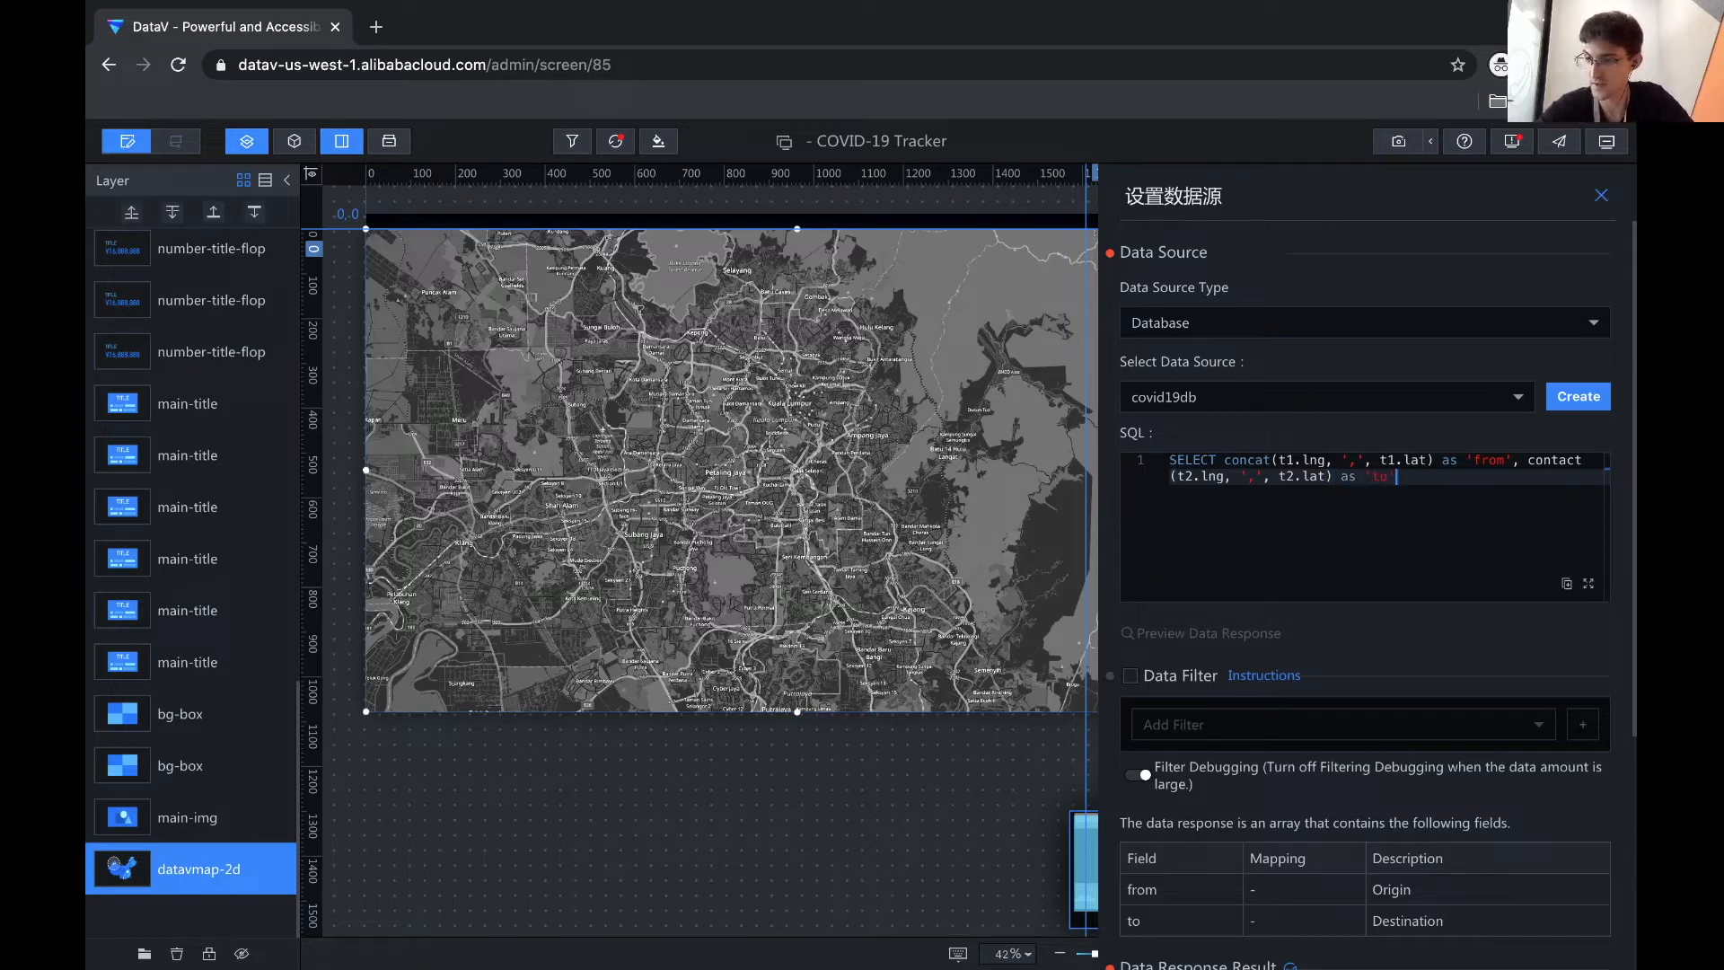
{"action": "type", "text": "' from 'covid"}
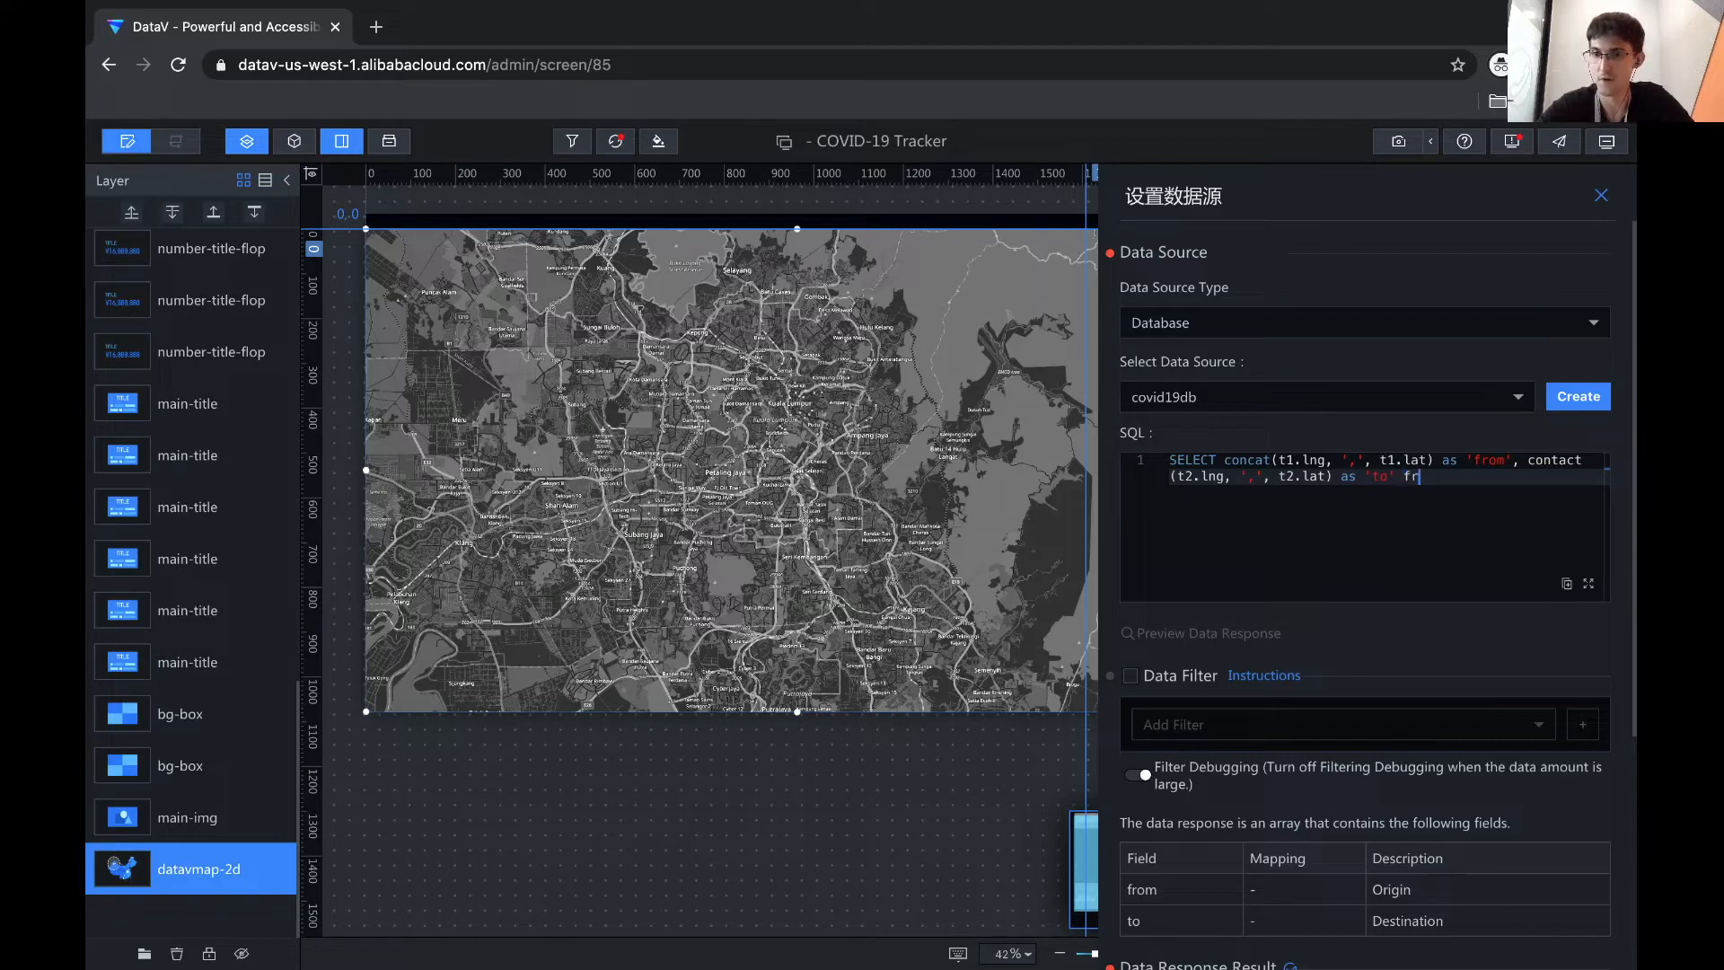
{"action": "type", "text": "19_stayed'"}
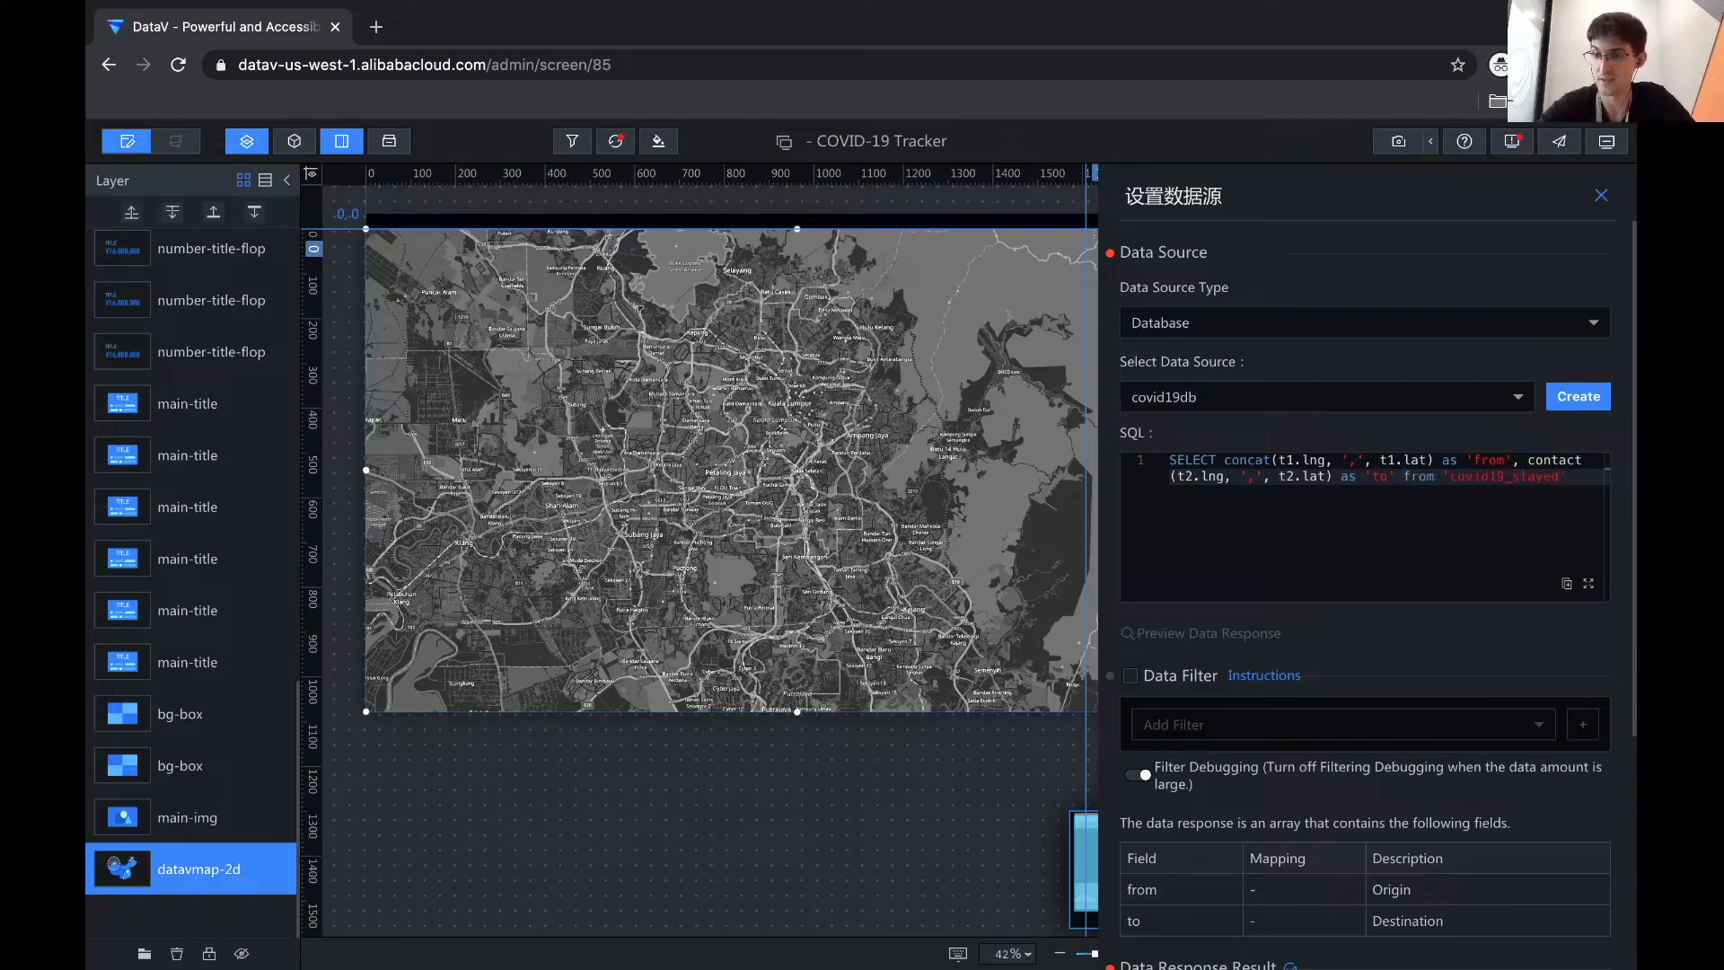
{"action": "type", "text": " t1"}
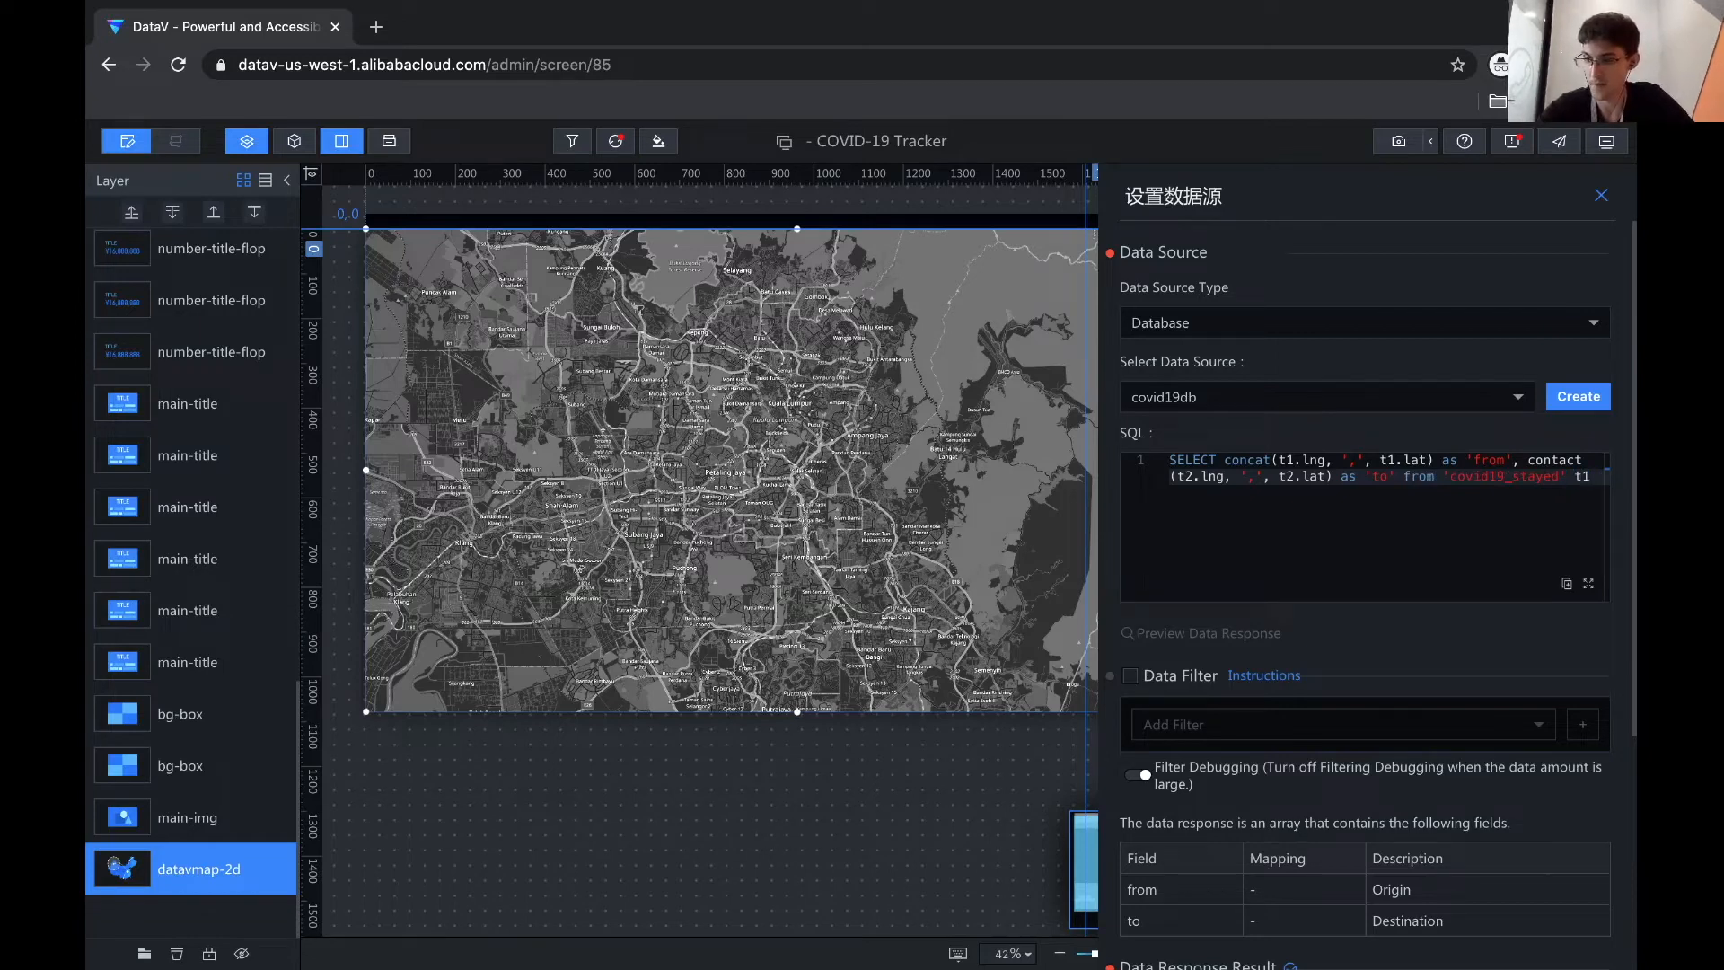
{"action": "type", "text": " join '"}
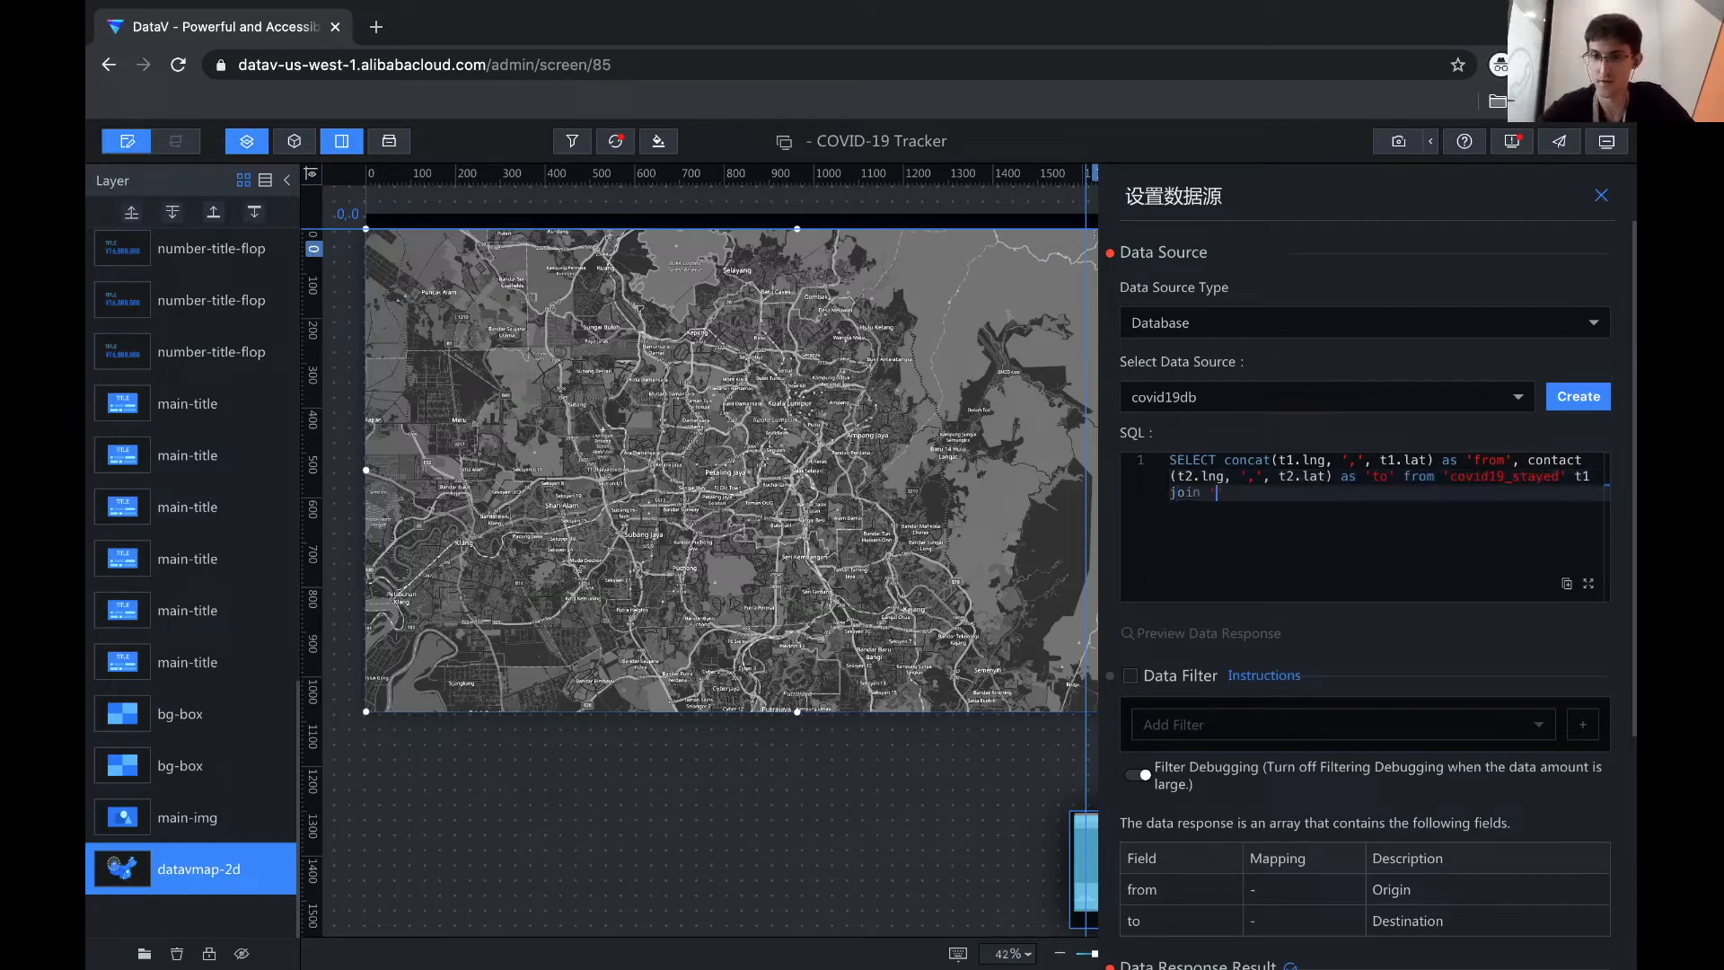
{"action": "type", "text": "covid19_visited'"}
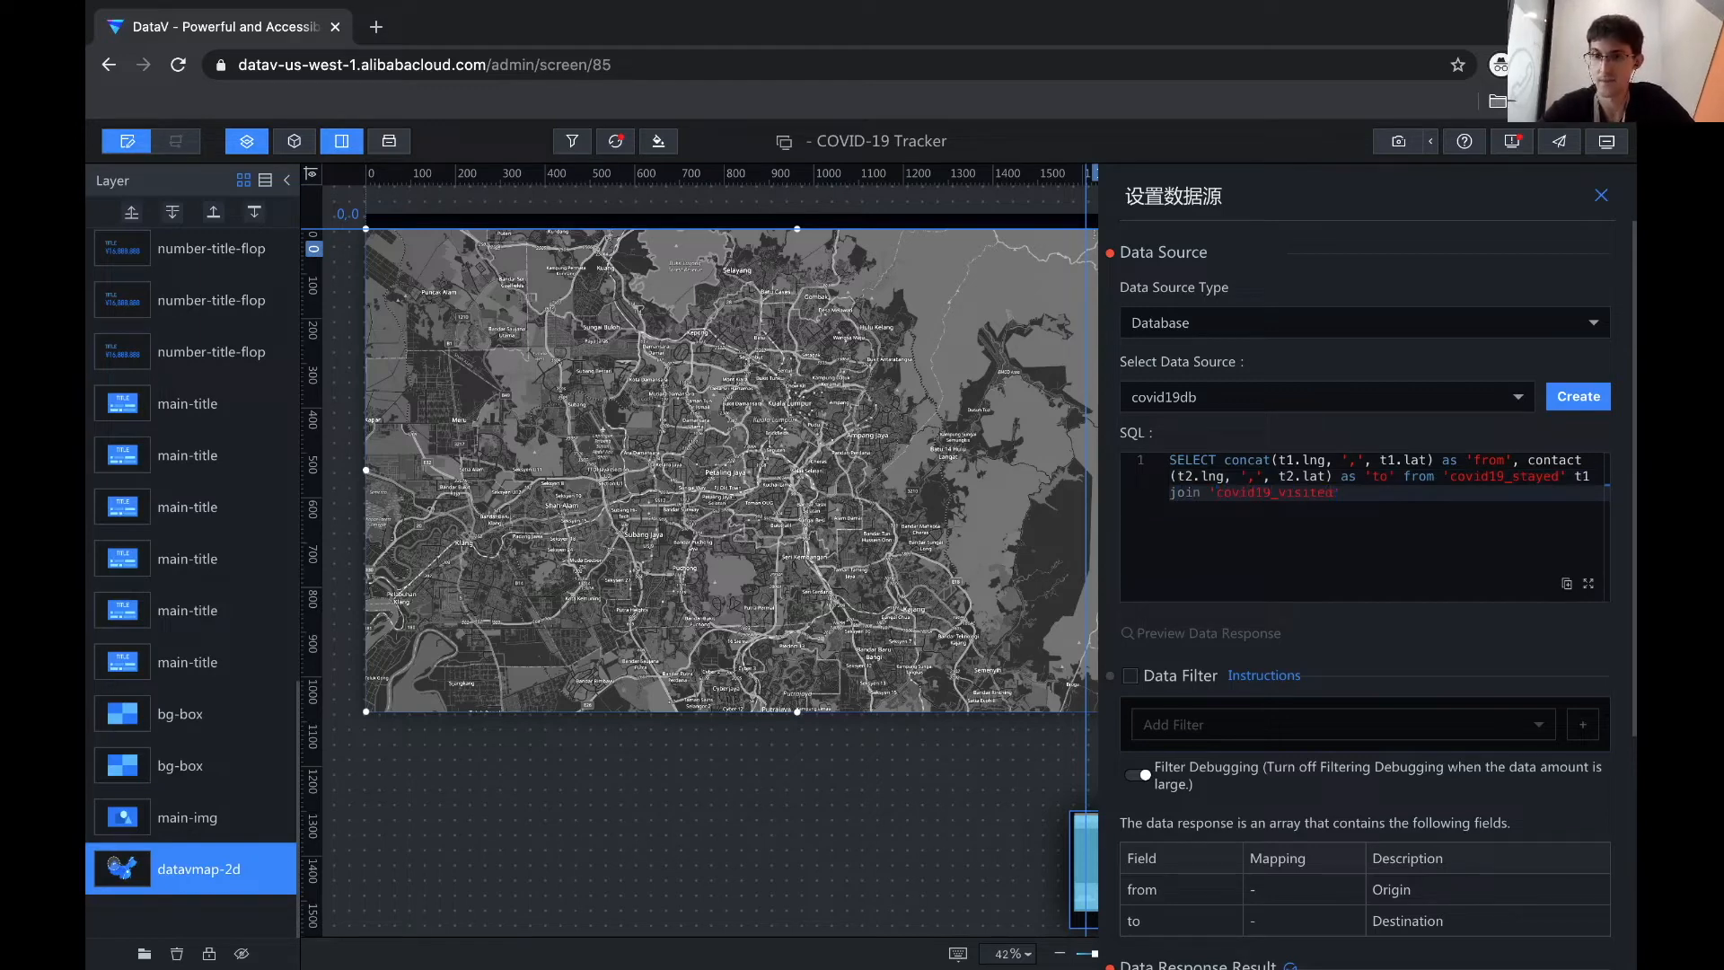
{"action": "type", "text": " t2"}
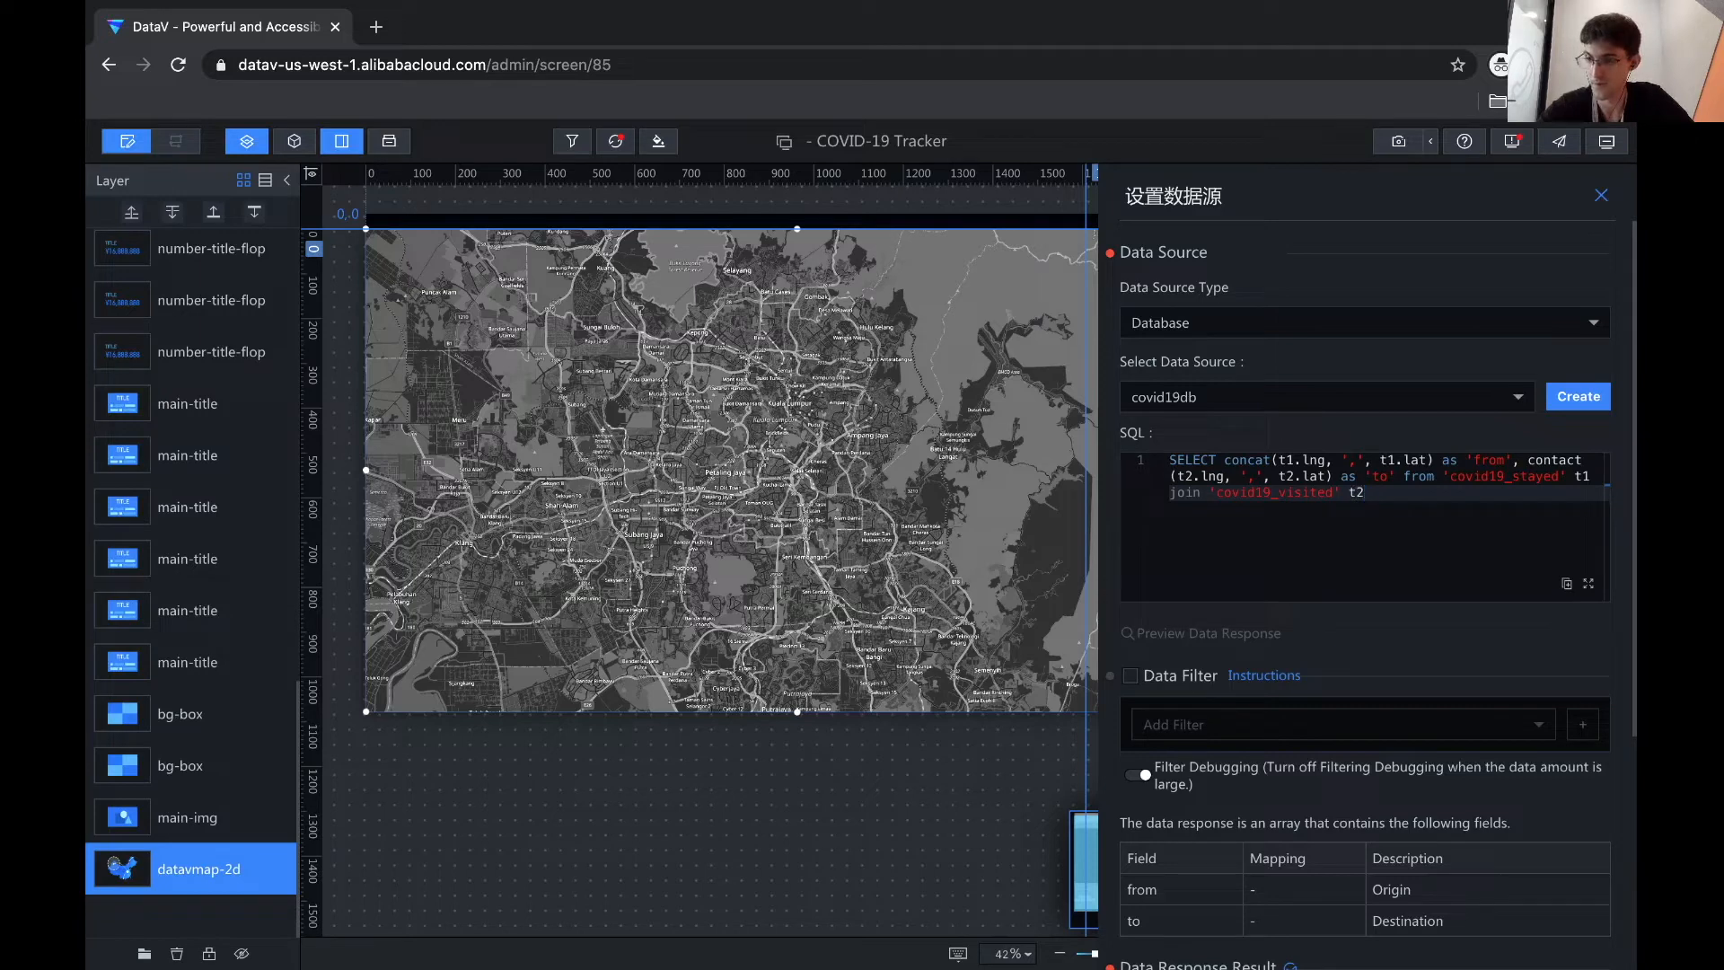
{"action": "type", "text": " on t1.di"}
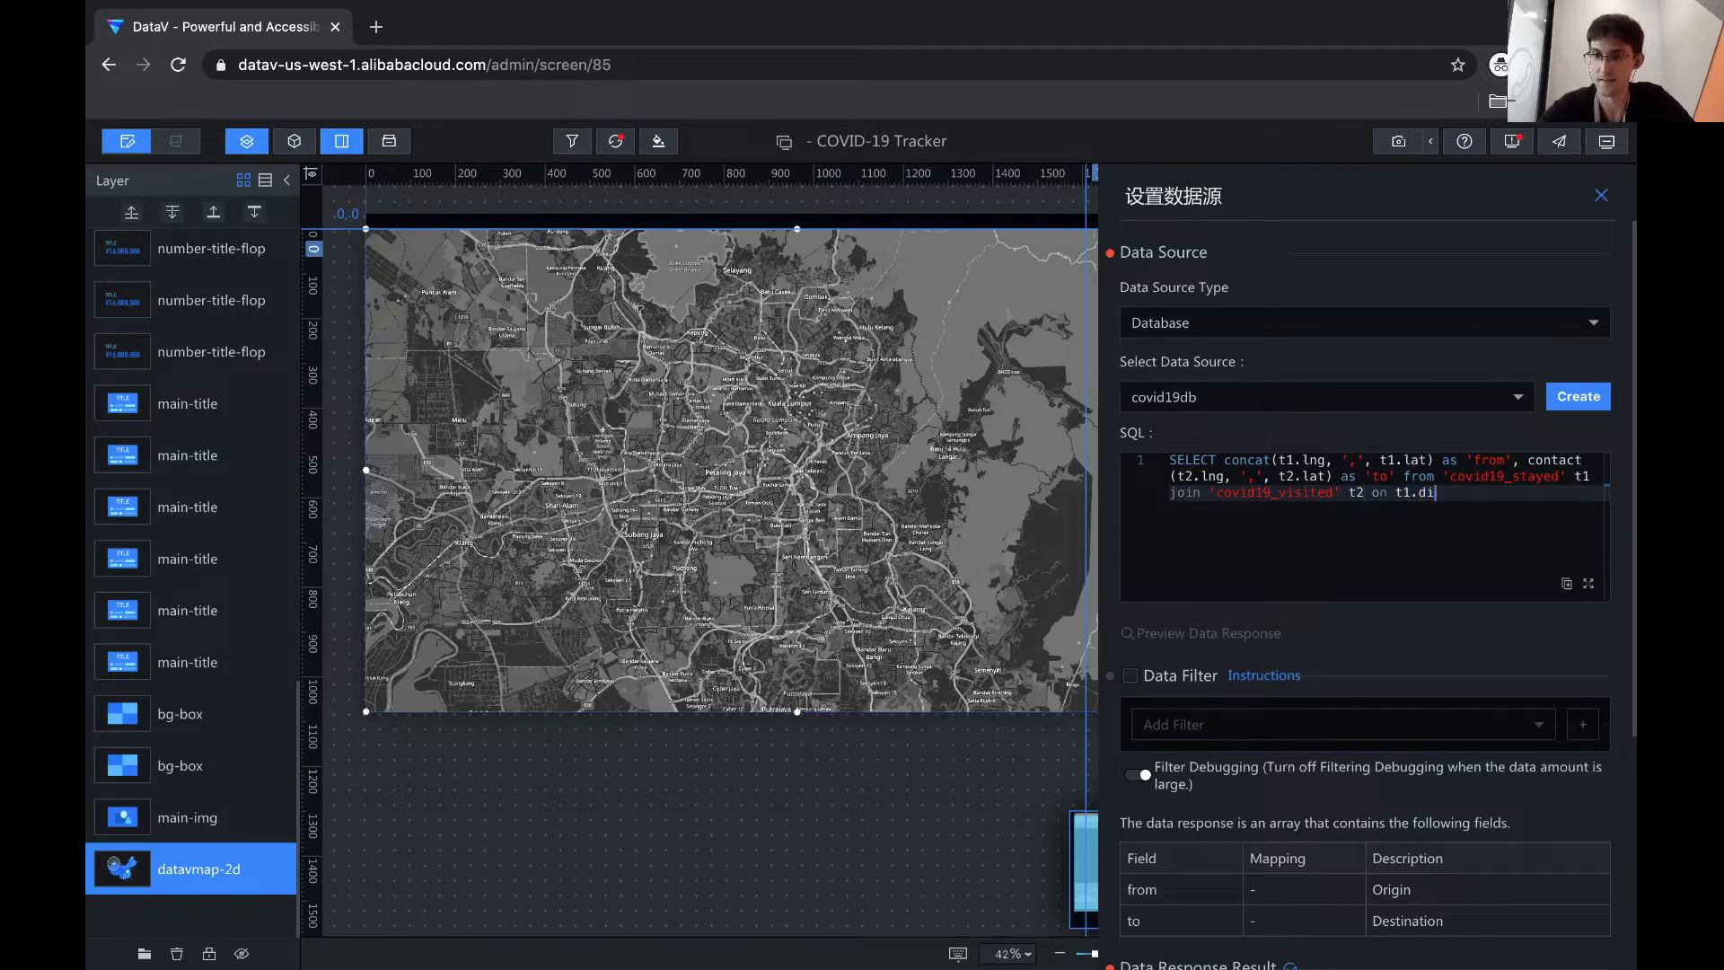
{"action": "key", "text": "BackSpace"}
{"action": "key", "text": "BackSpace"}
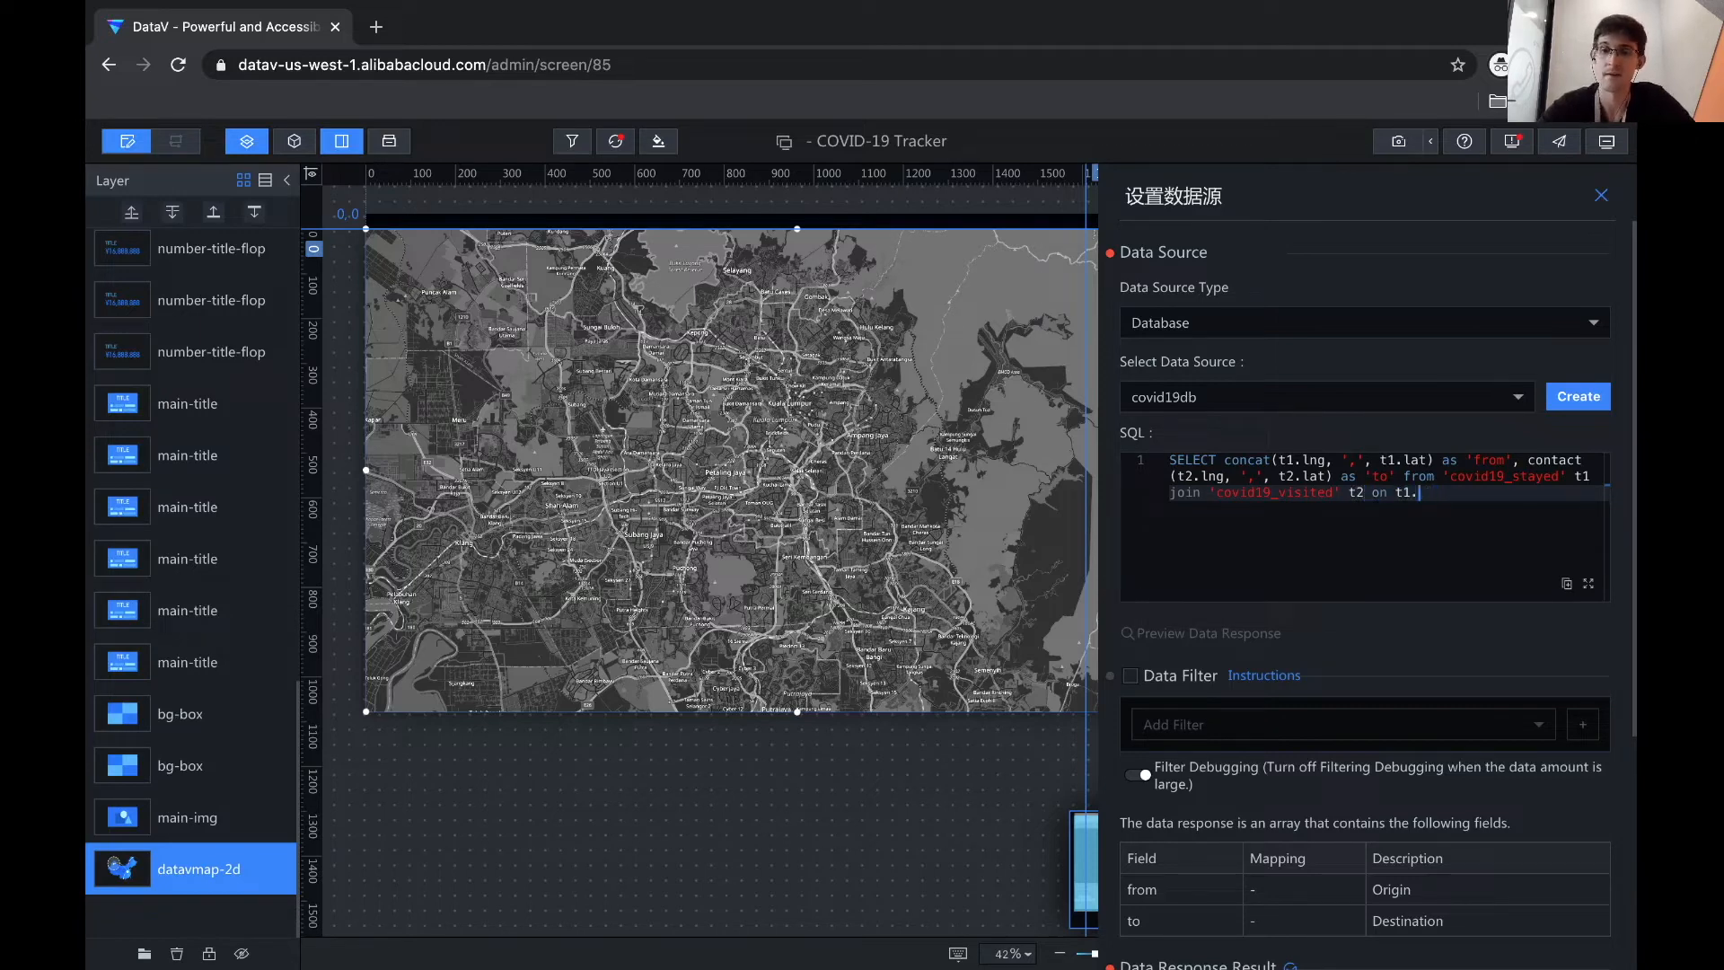
{"action": "type", "text": "id = "}
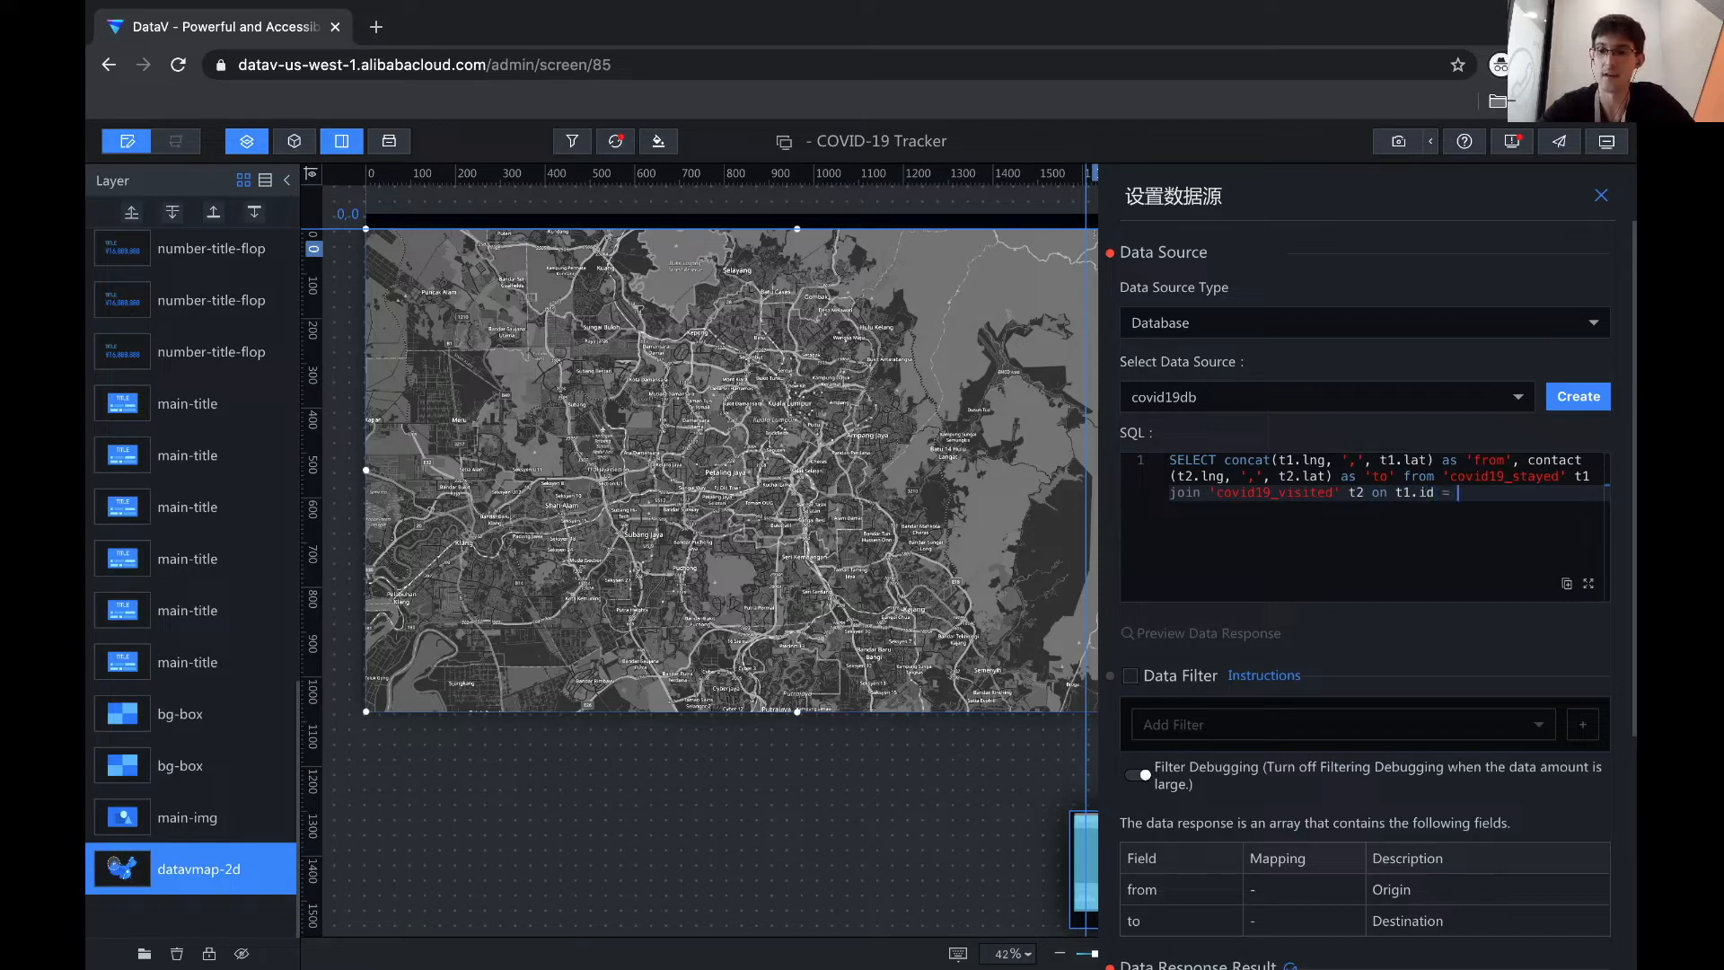
{"action": "type", "text": "t2.id"}
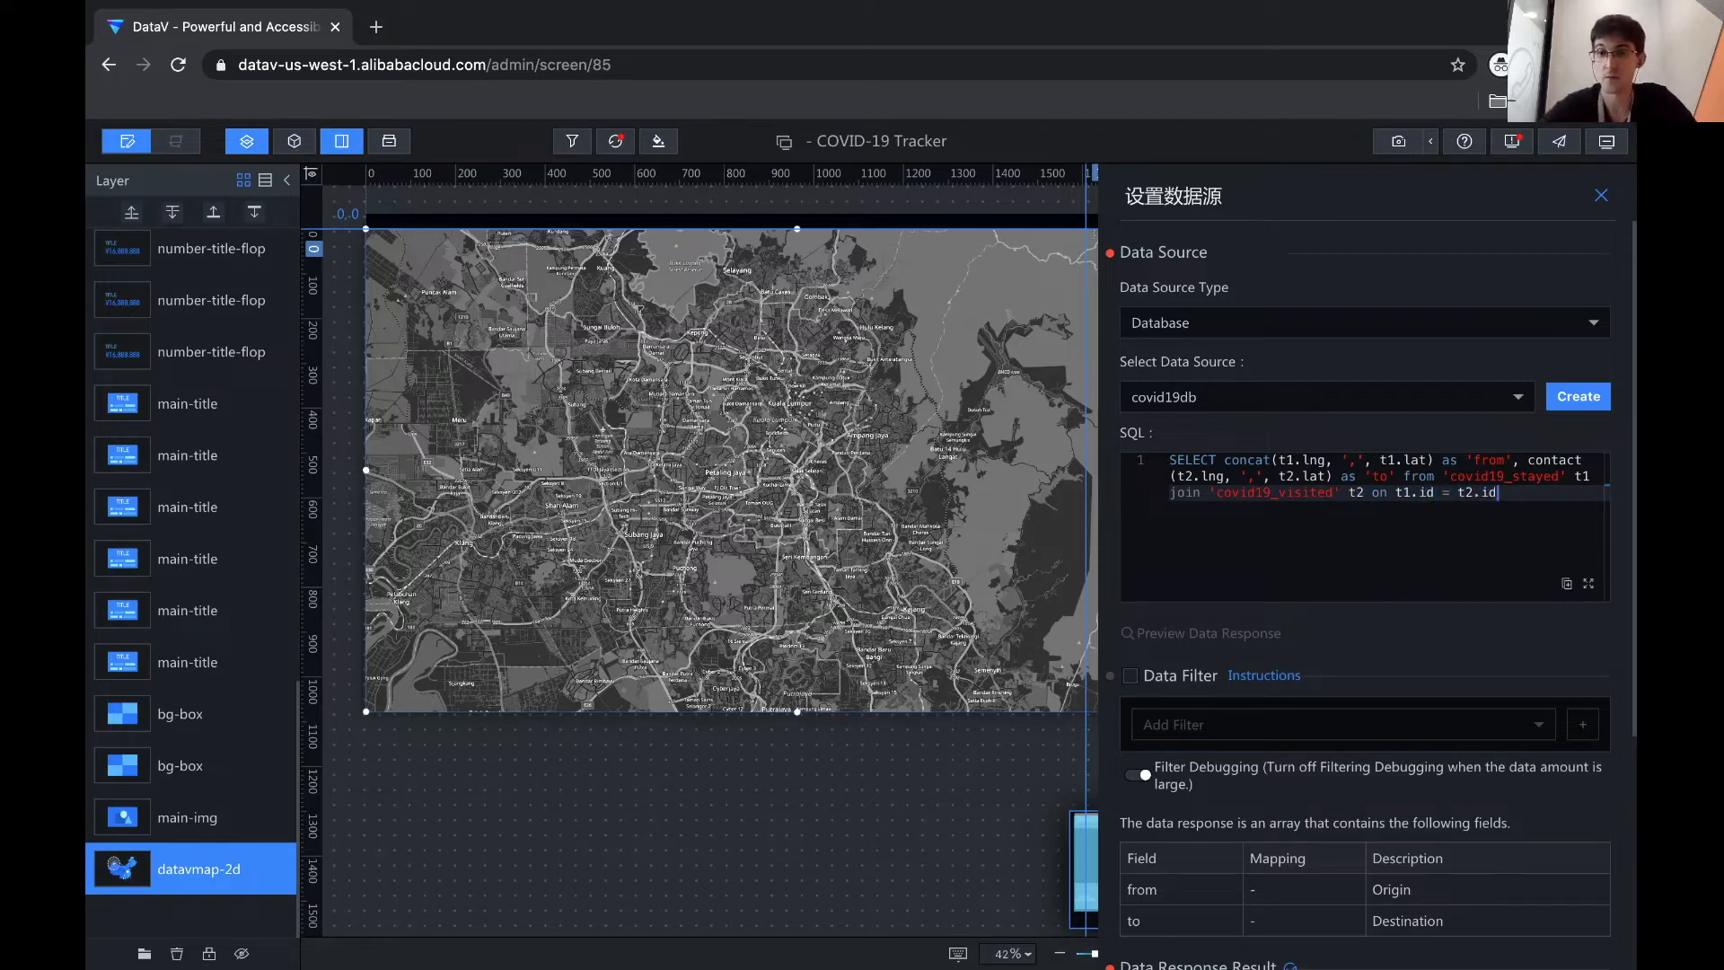
{"action": "key", "text": "Return"}
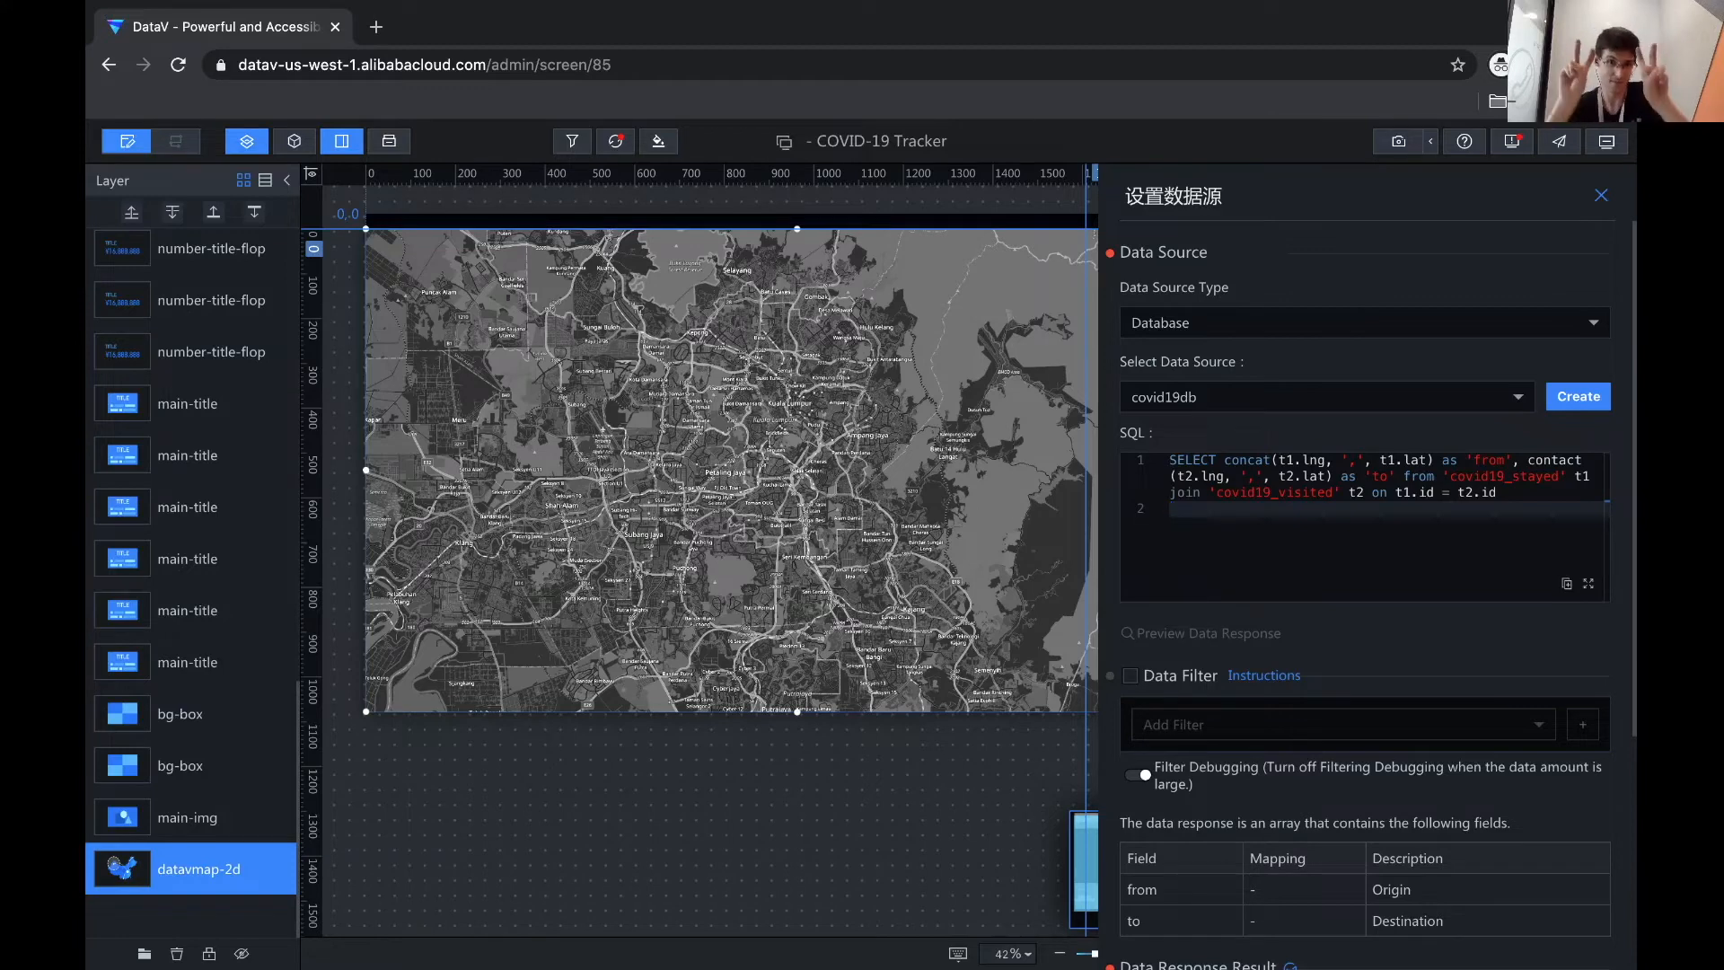
{"action": "left_click_drag", "start_coordinate": [1397, 494], "coordinate": [1515, 491]}
{"action": "left_click", "coordinate": [1495, 496]}
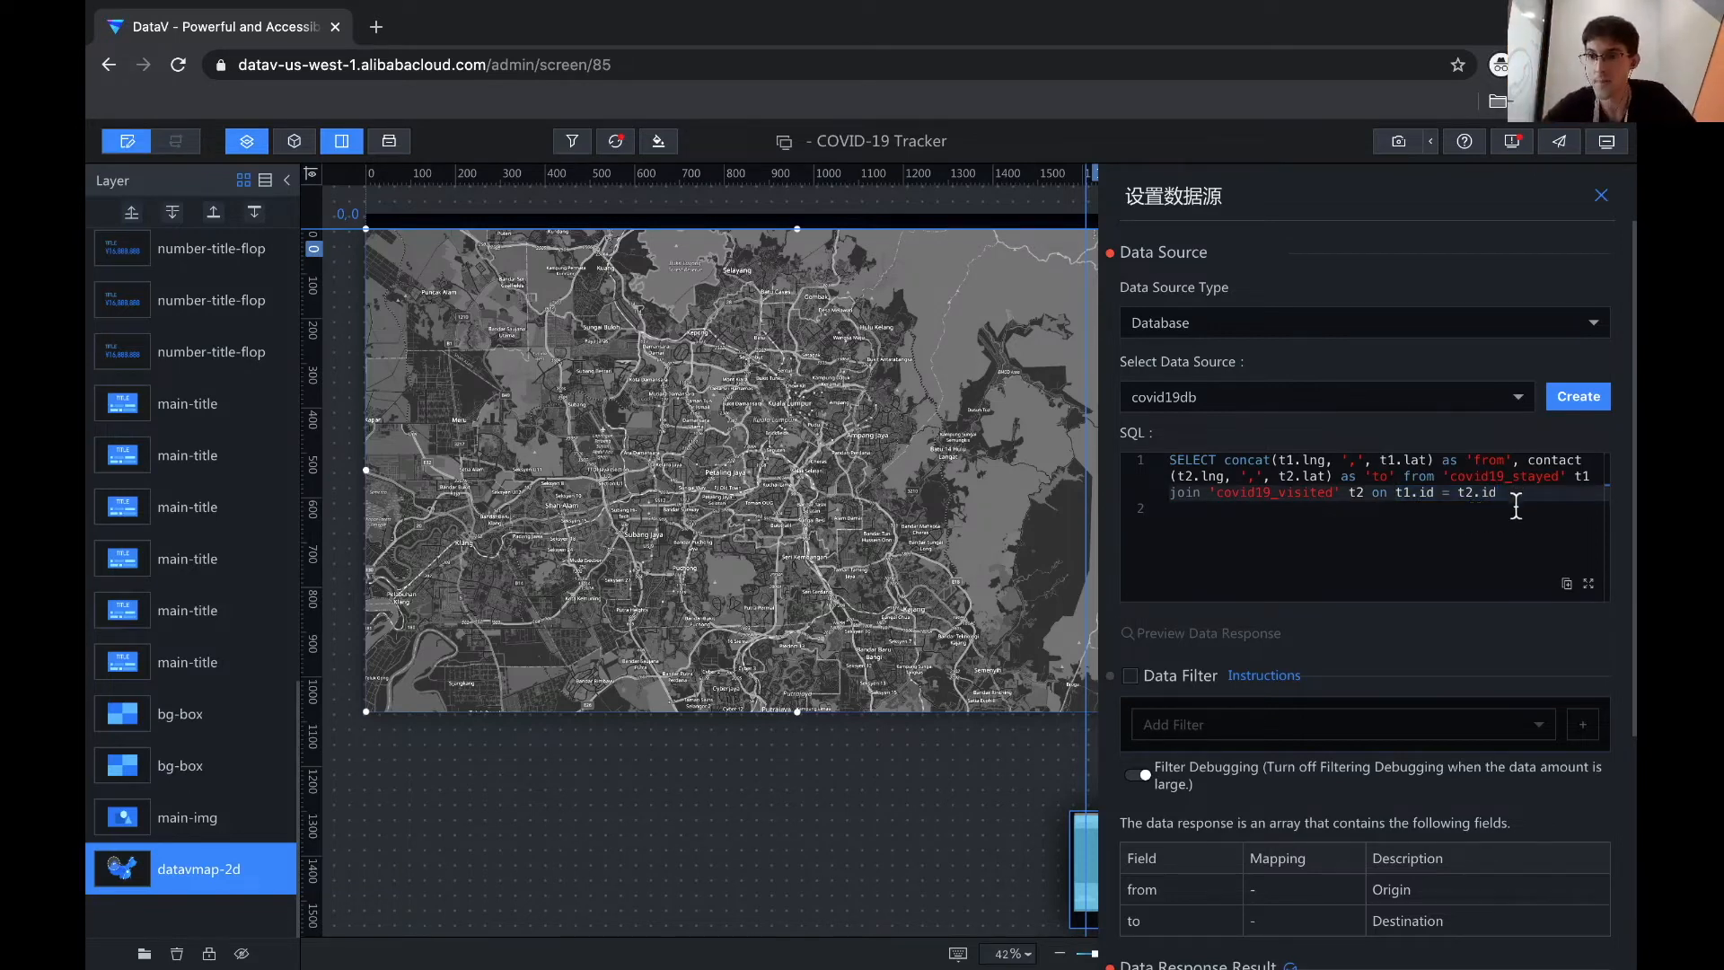
{"action": "type", "text": ";"}
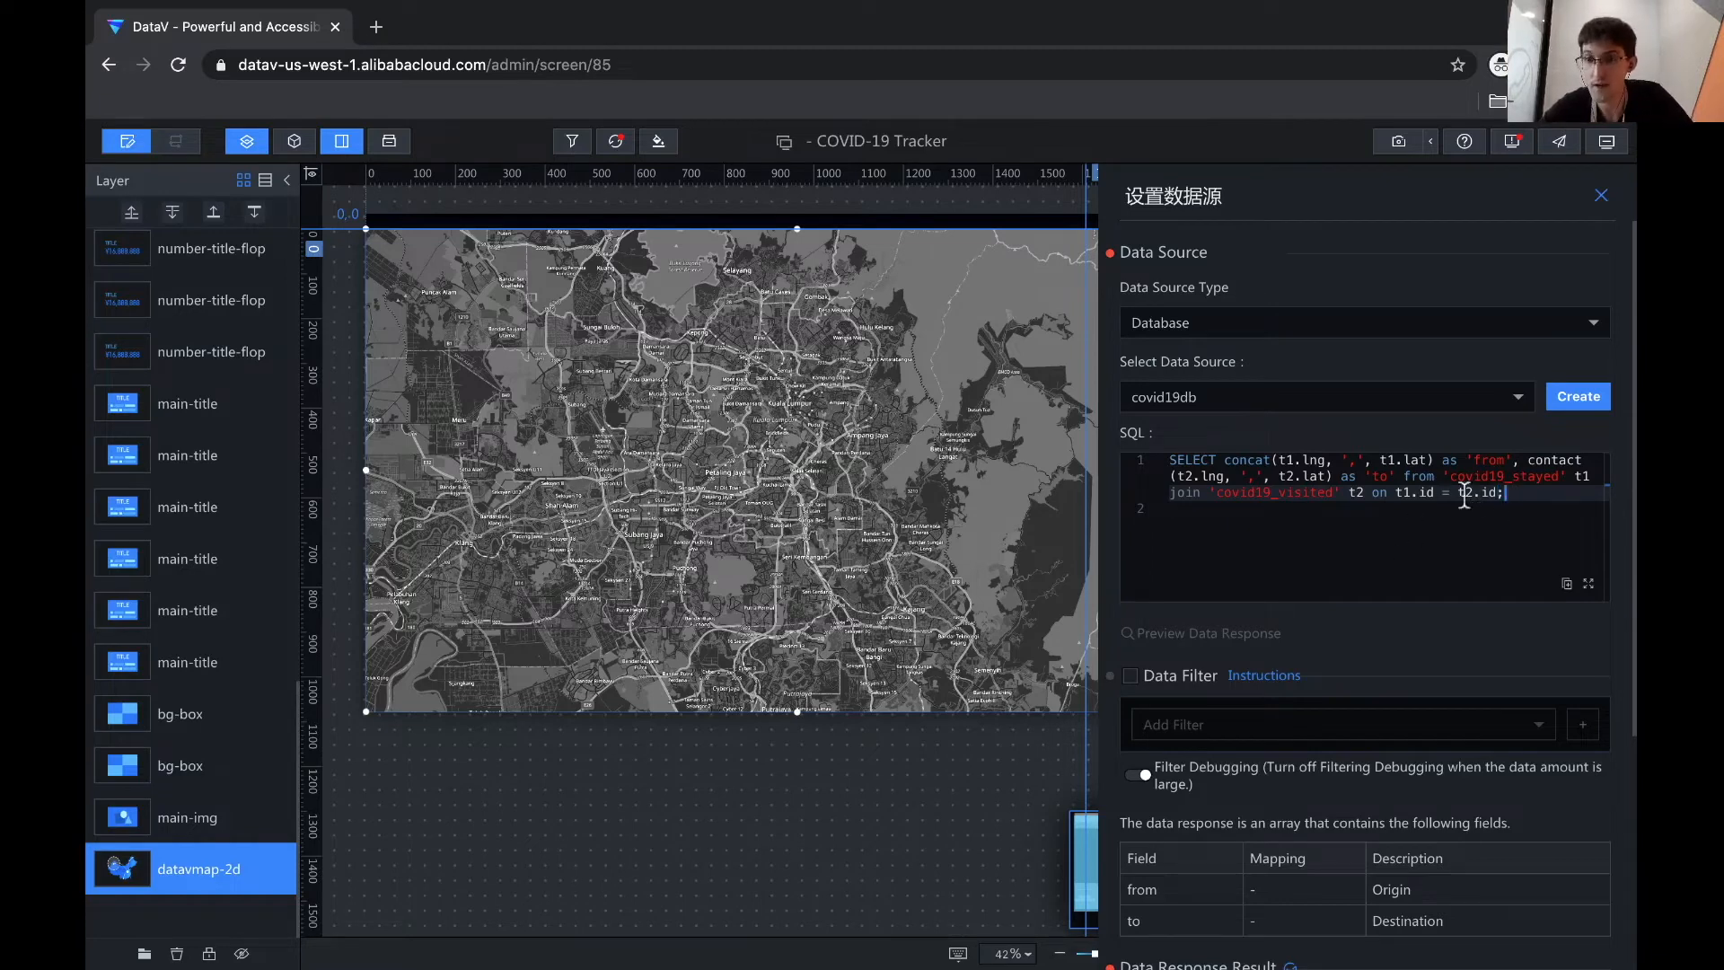
{"action": "scroll", "coordinate": [1293, 629], "scroll_direction": "down", "scroll_amount": 4}
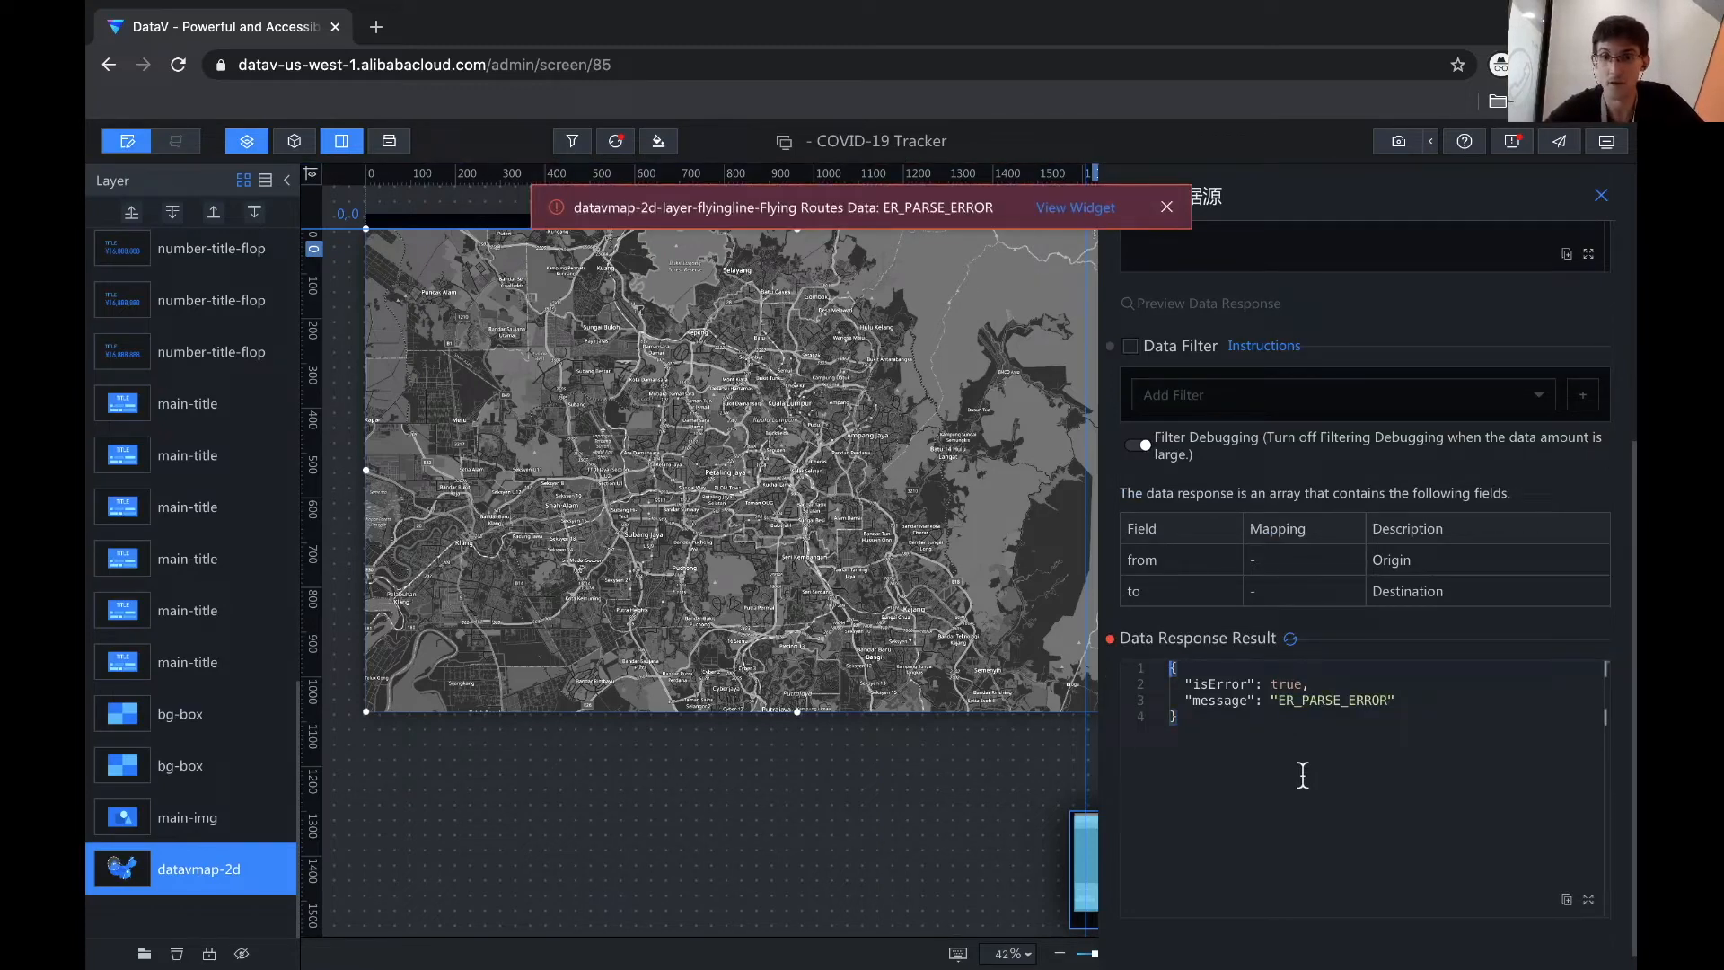
{"action": "scroll", "coordinate": [1301, 773], "scroll_direction": "up", "scroll_amount": 4}
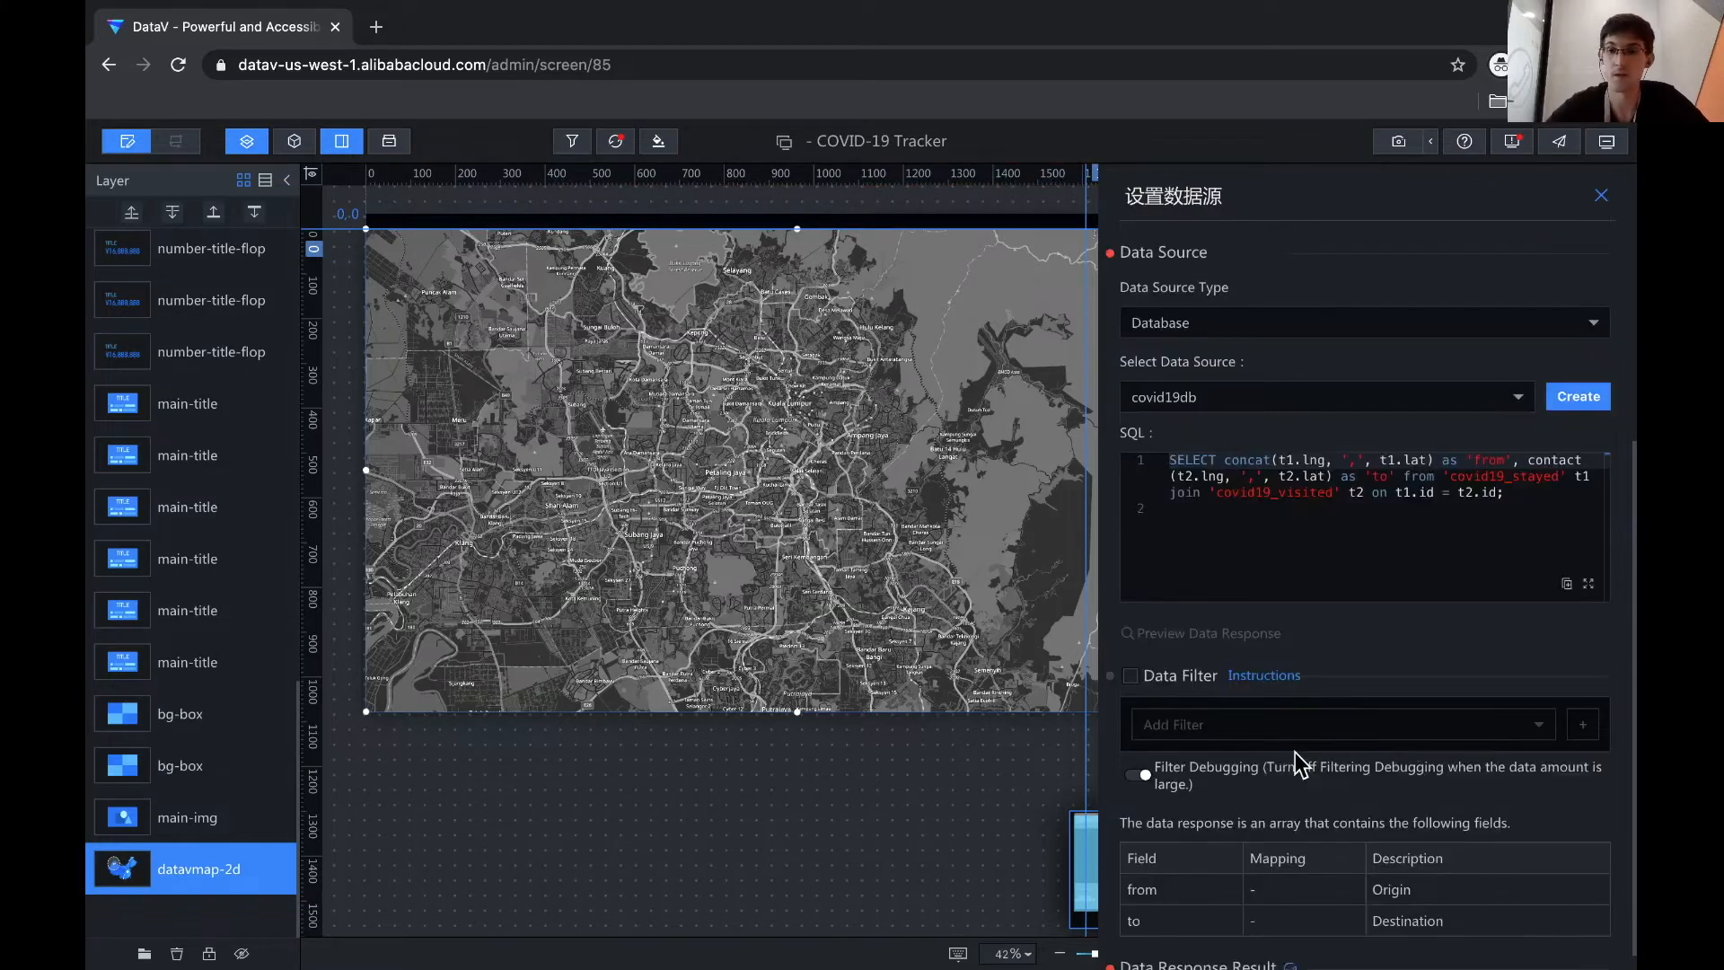
{"action": "left_click", "coordinate": [1279, 539]}
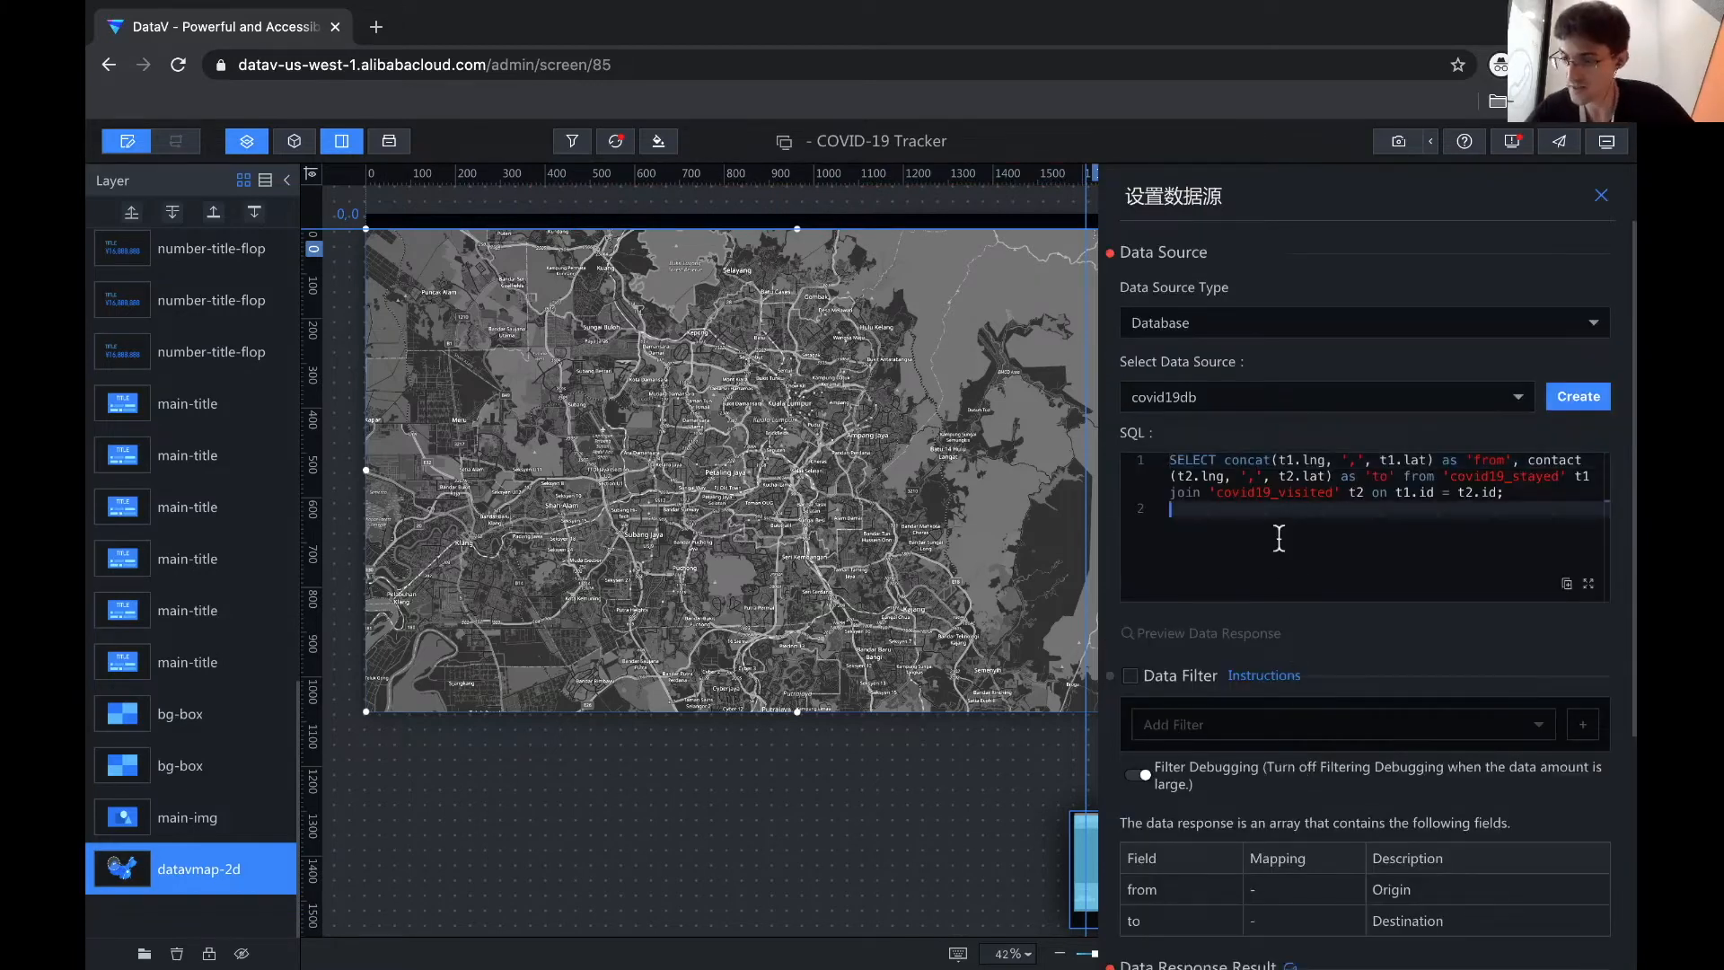
{"action": "left_click", "coordinate": [1296, 476]}
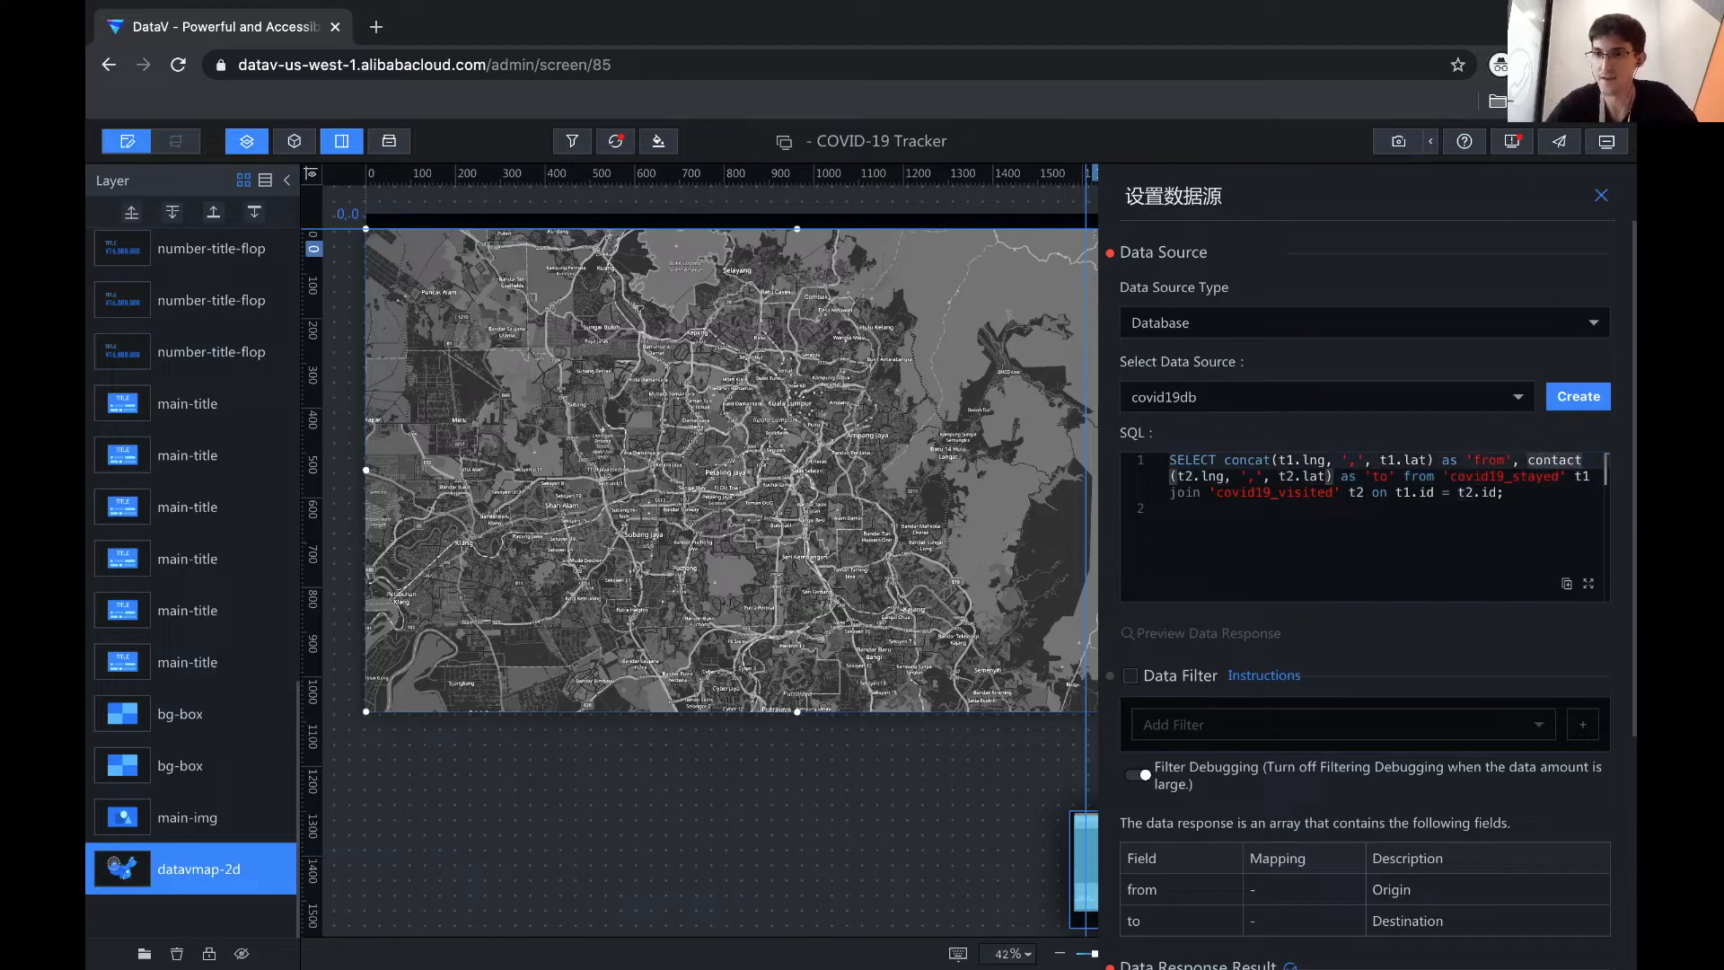
{"action": "left_click", "coordinate": [1583, 477]}
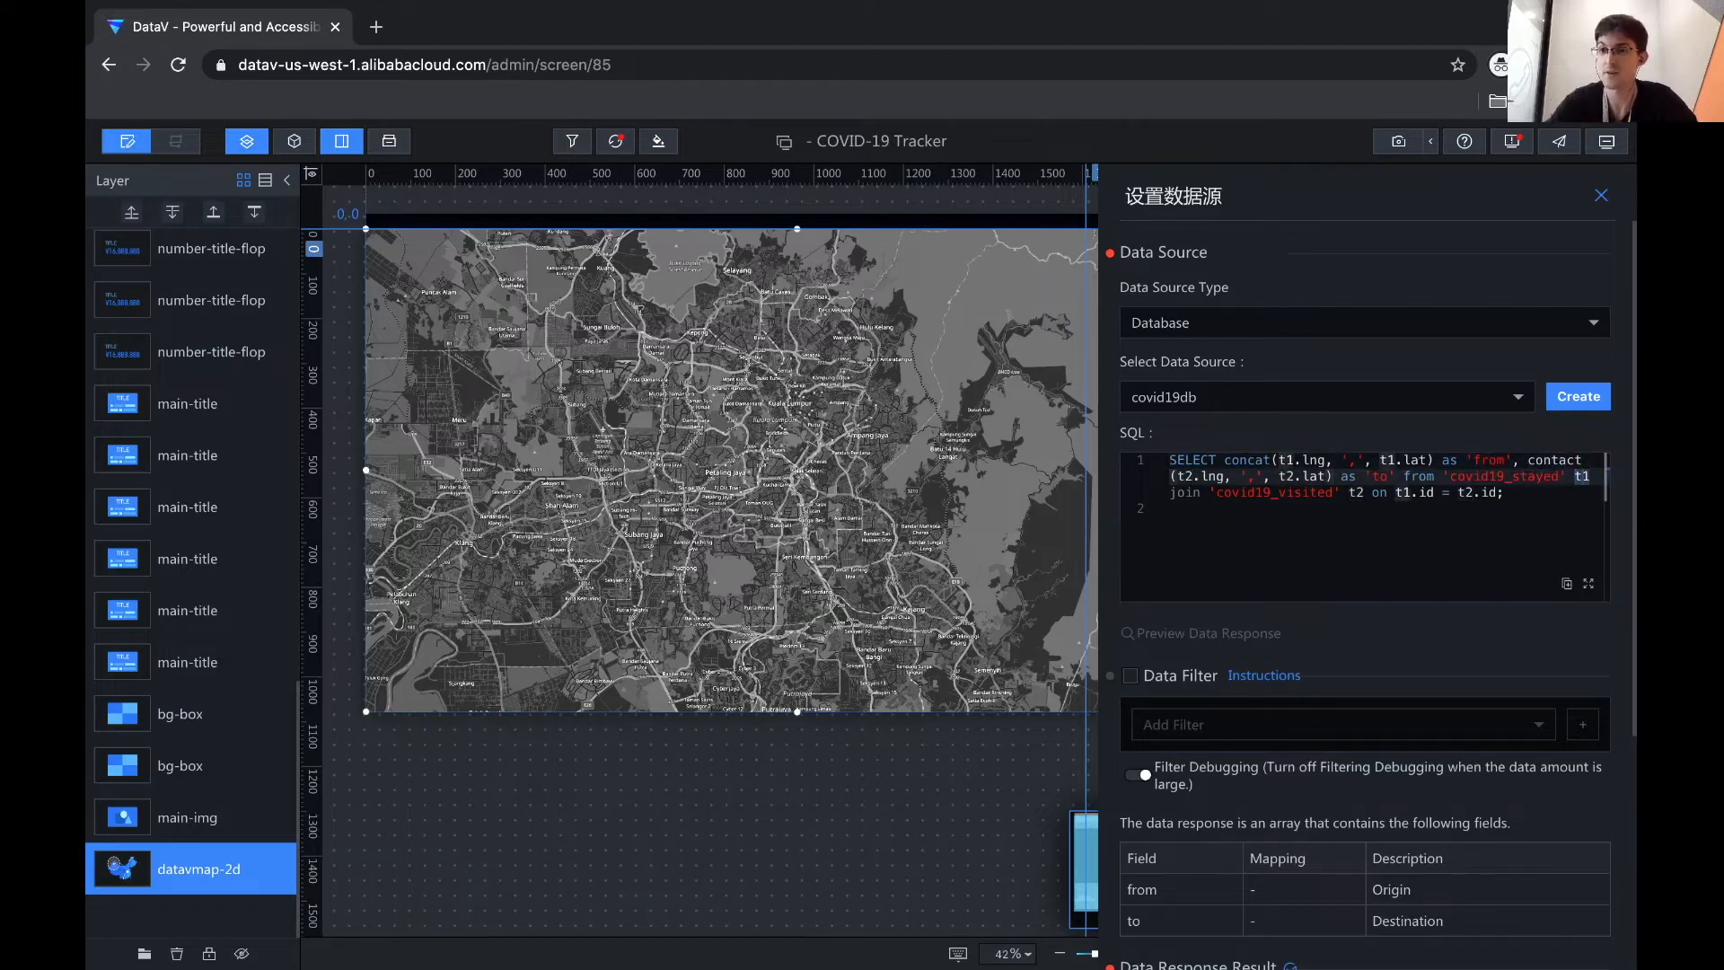
{"action": "left_click", "coordinate": [1568, 460]}
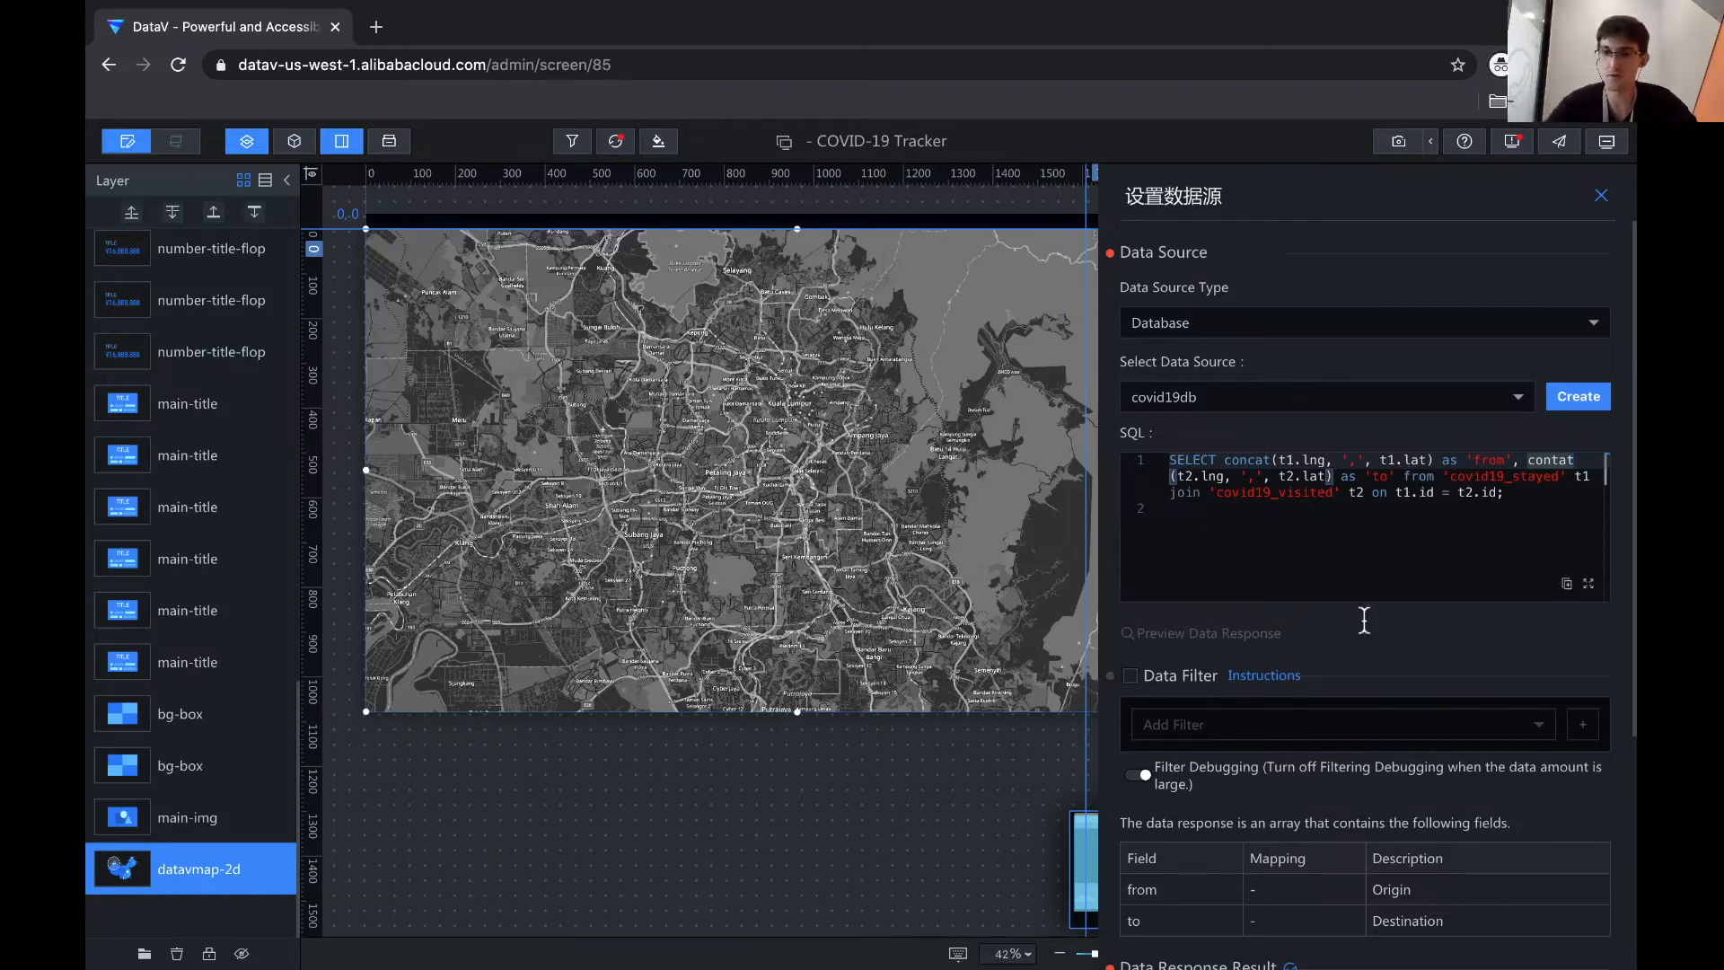
{"action": "scroll", "coordinate": [1367, 733], "scroll_direction": "down", "scroll_amount": 5}
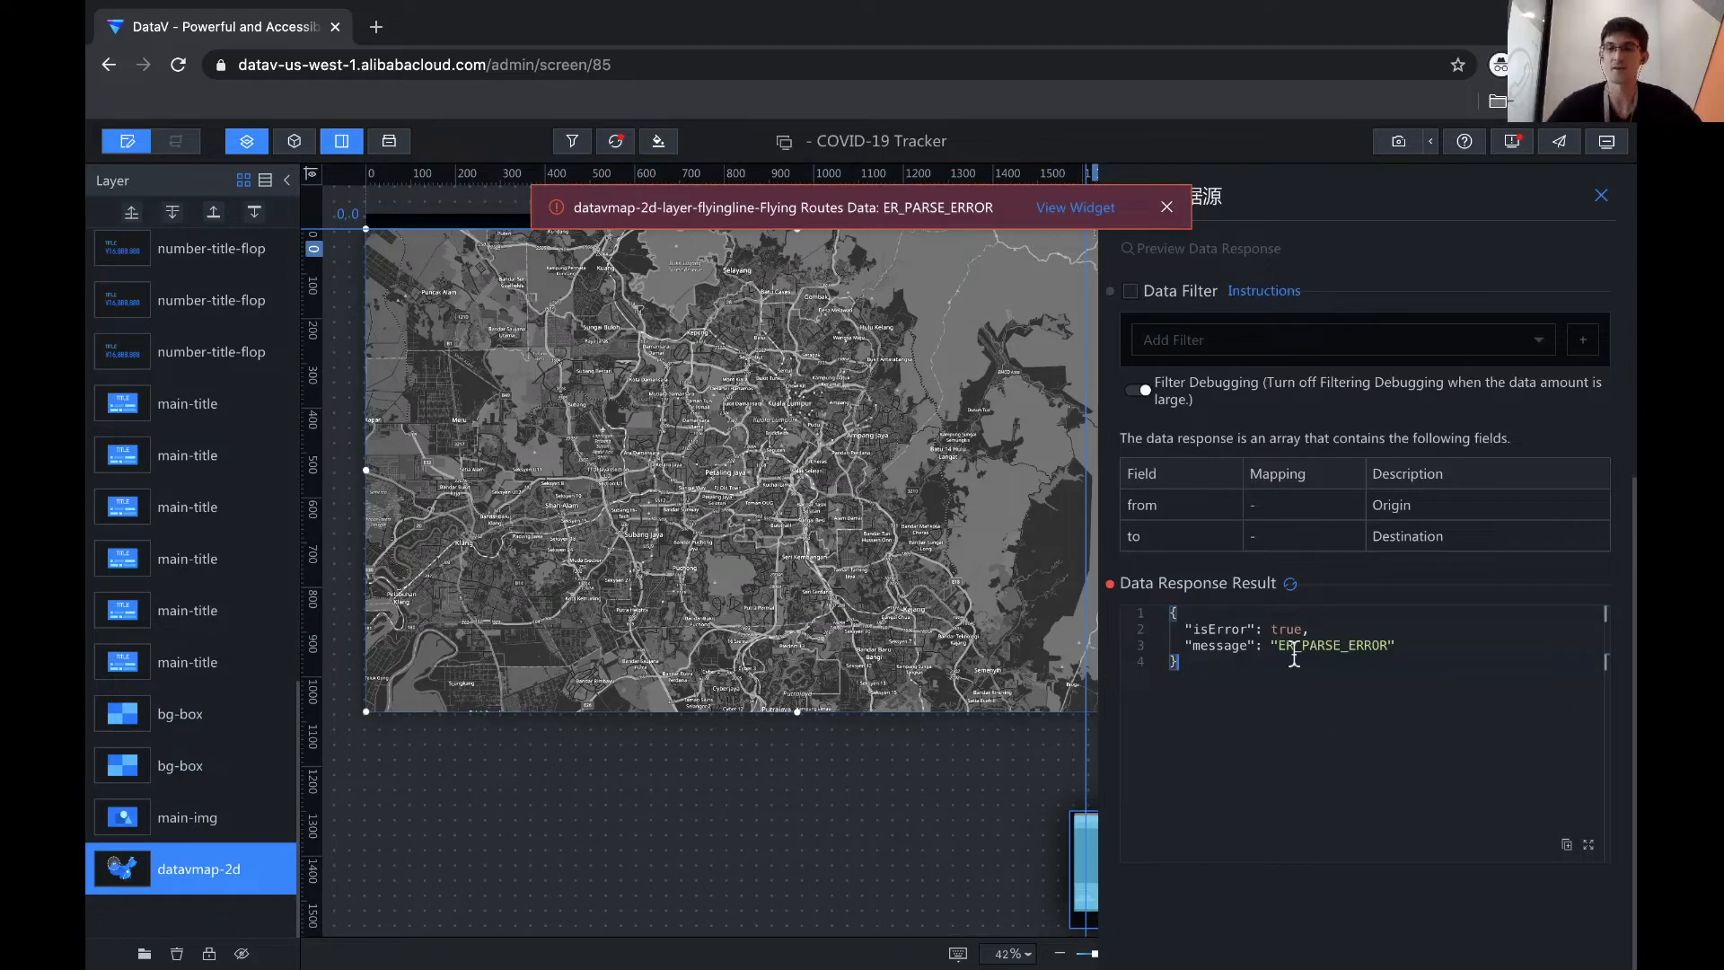
- Finish the concat query with backticked names and close the routes data source settings
{"action": "scroll", "coordinate": [1294, 653], "scroll_direction": "up", "scroll_amount": 5}
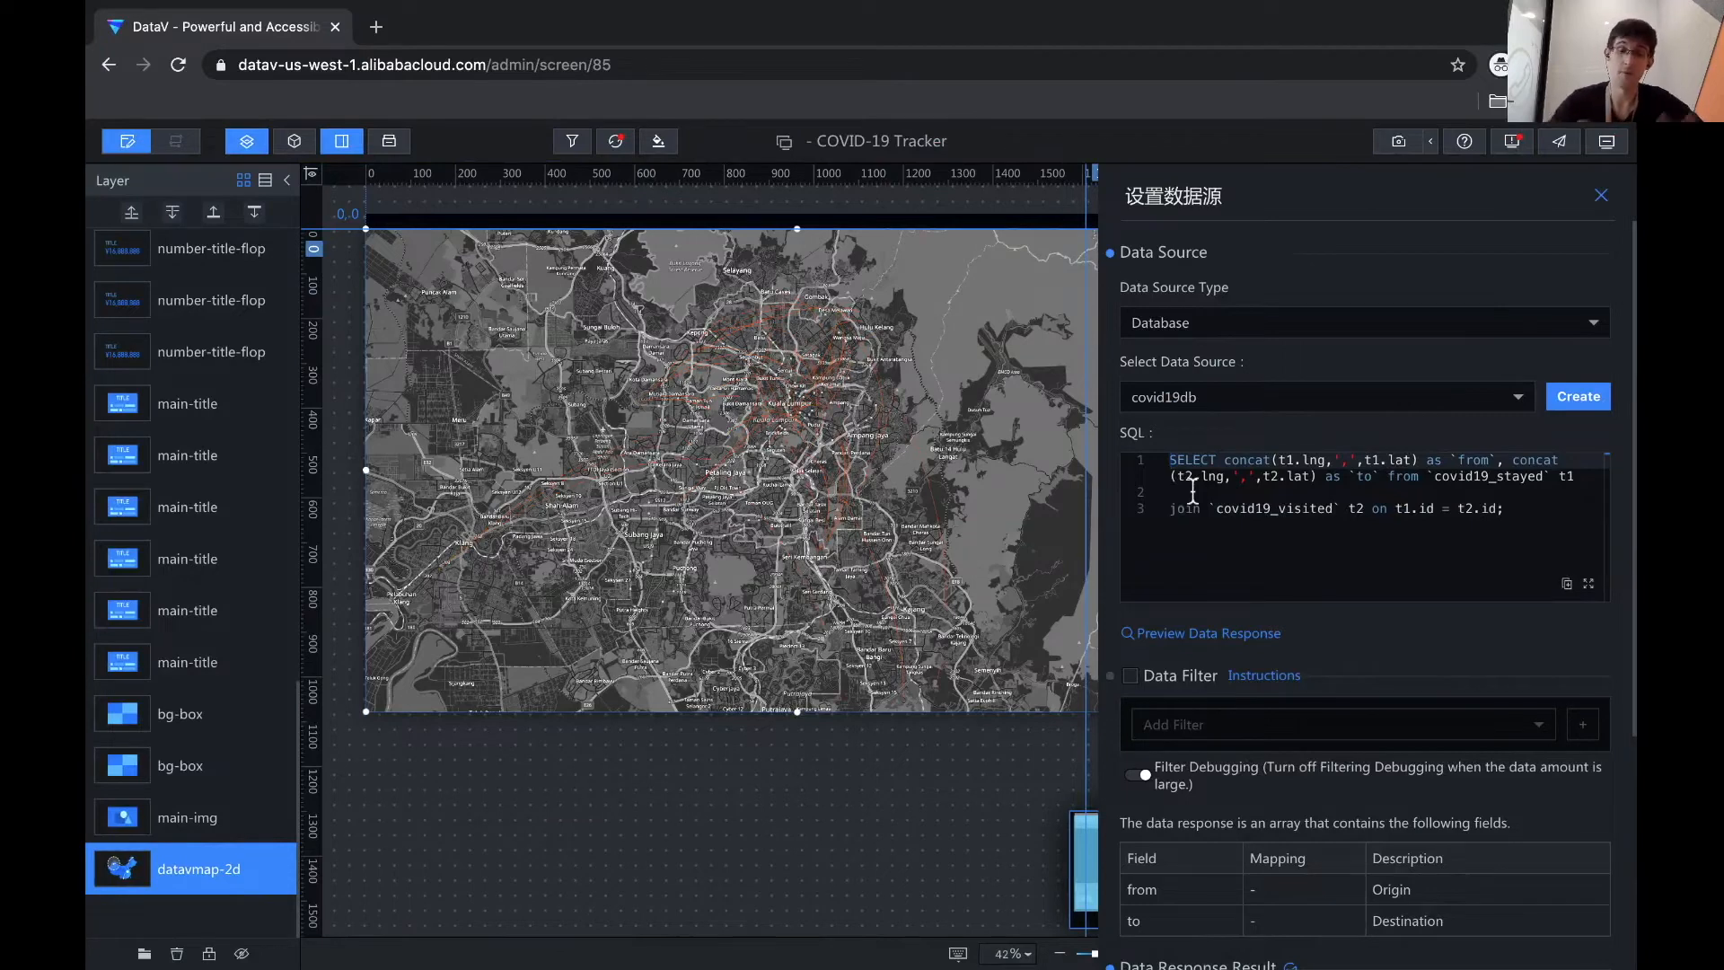
{"action": "left_click", "coordinate": [1301, 545]}
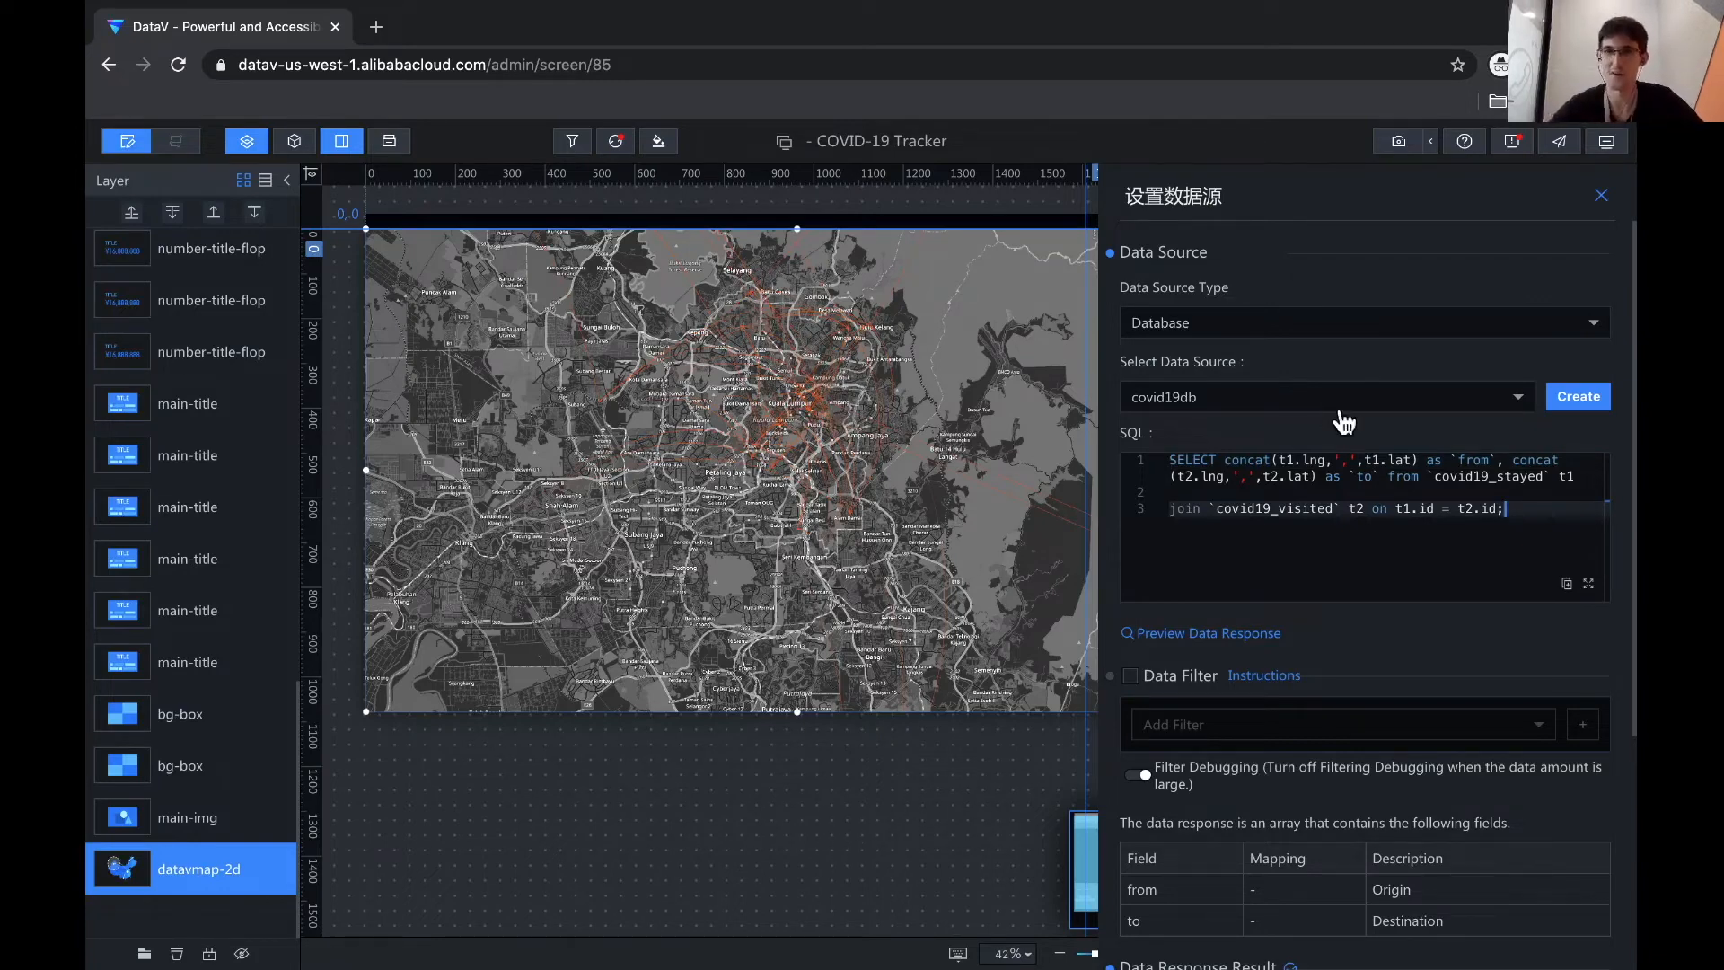
{"action": "left_click", "coordinate": [1074, 412]}
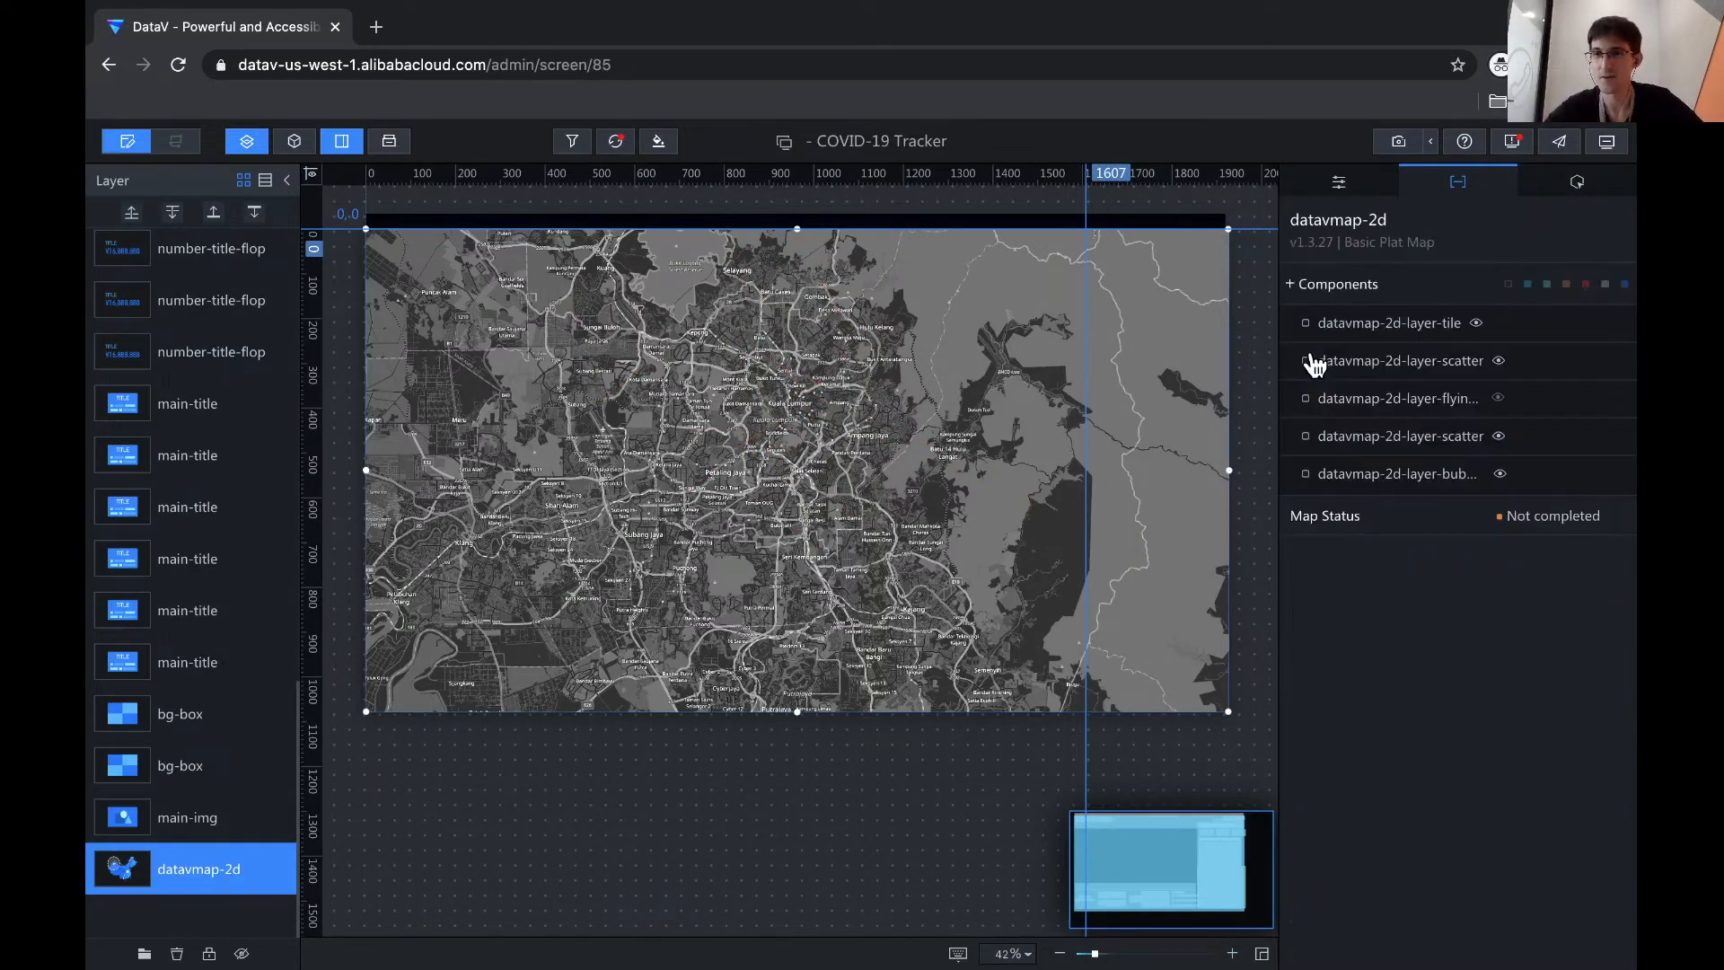
- Browse the map's tile, scatter and bubble layers, then open the first scatter layer
{"action": "left_click", "coordinate": [1371, 325]}
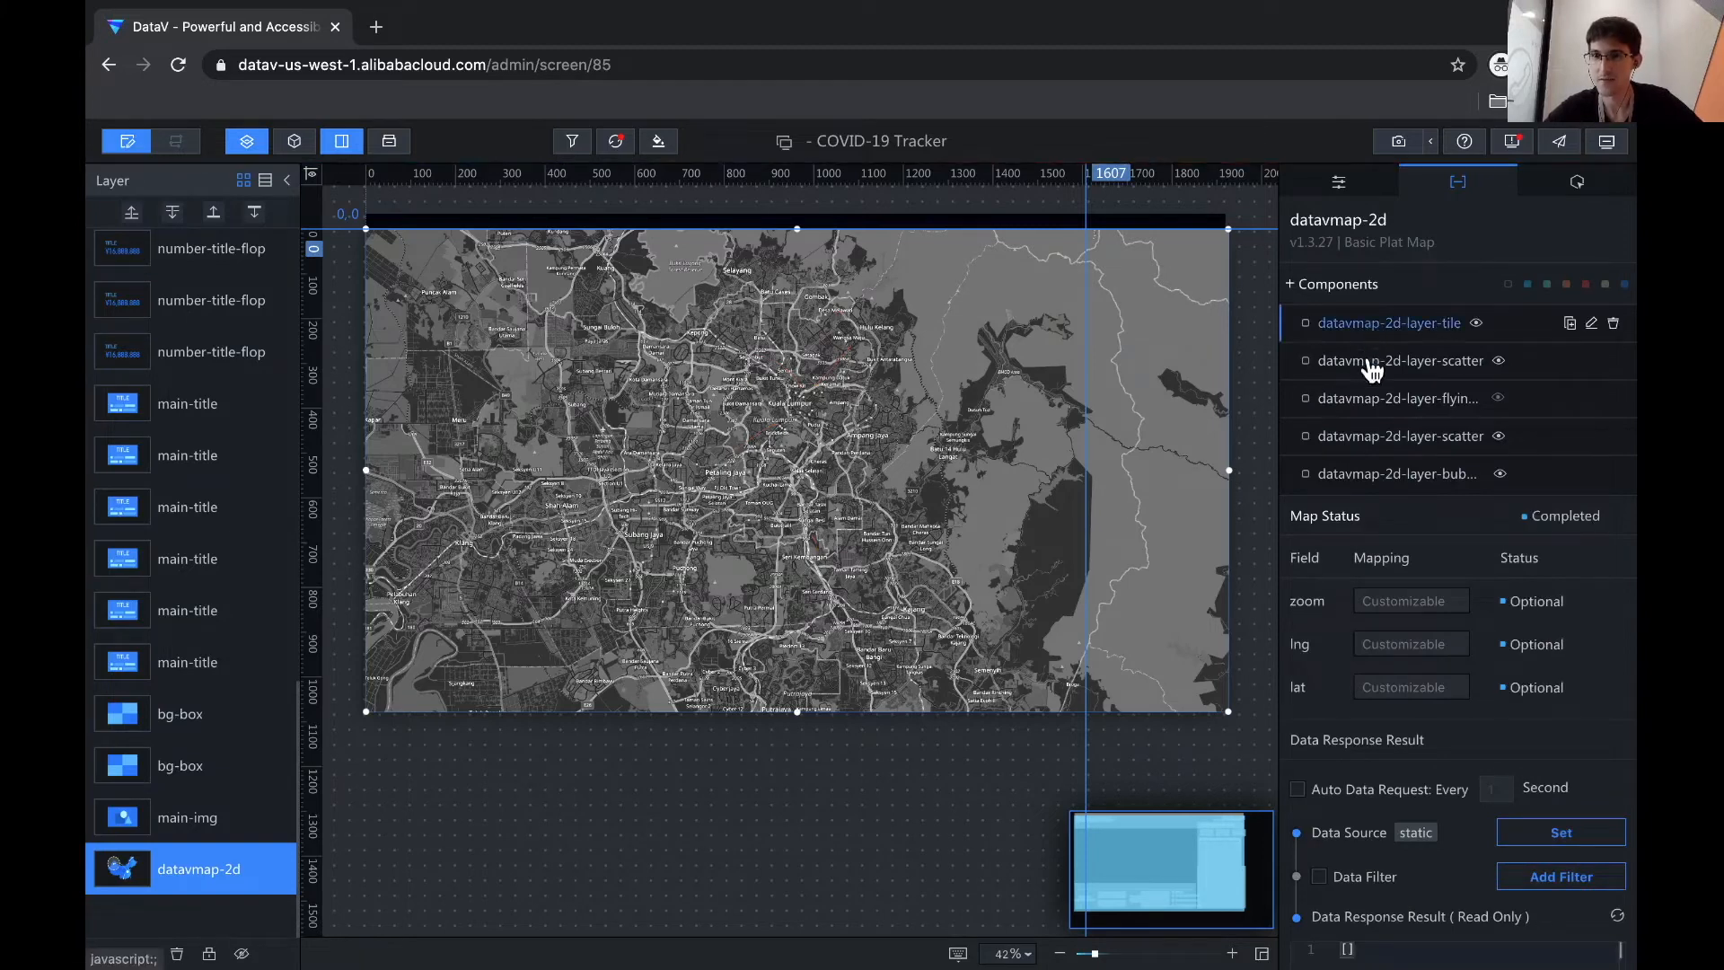
{"action": "left_click", "coordinate": [1367, 436]}
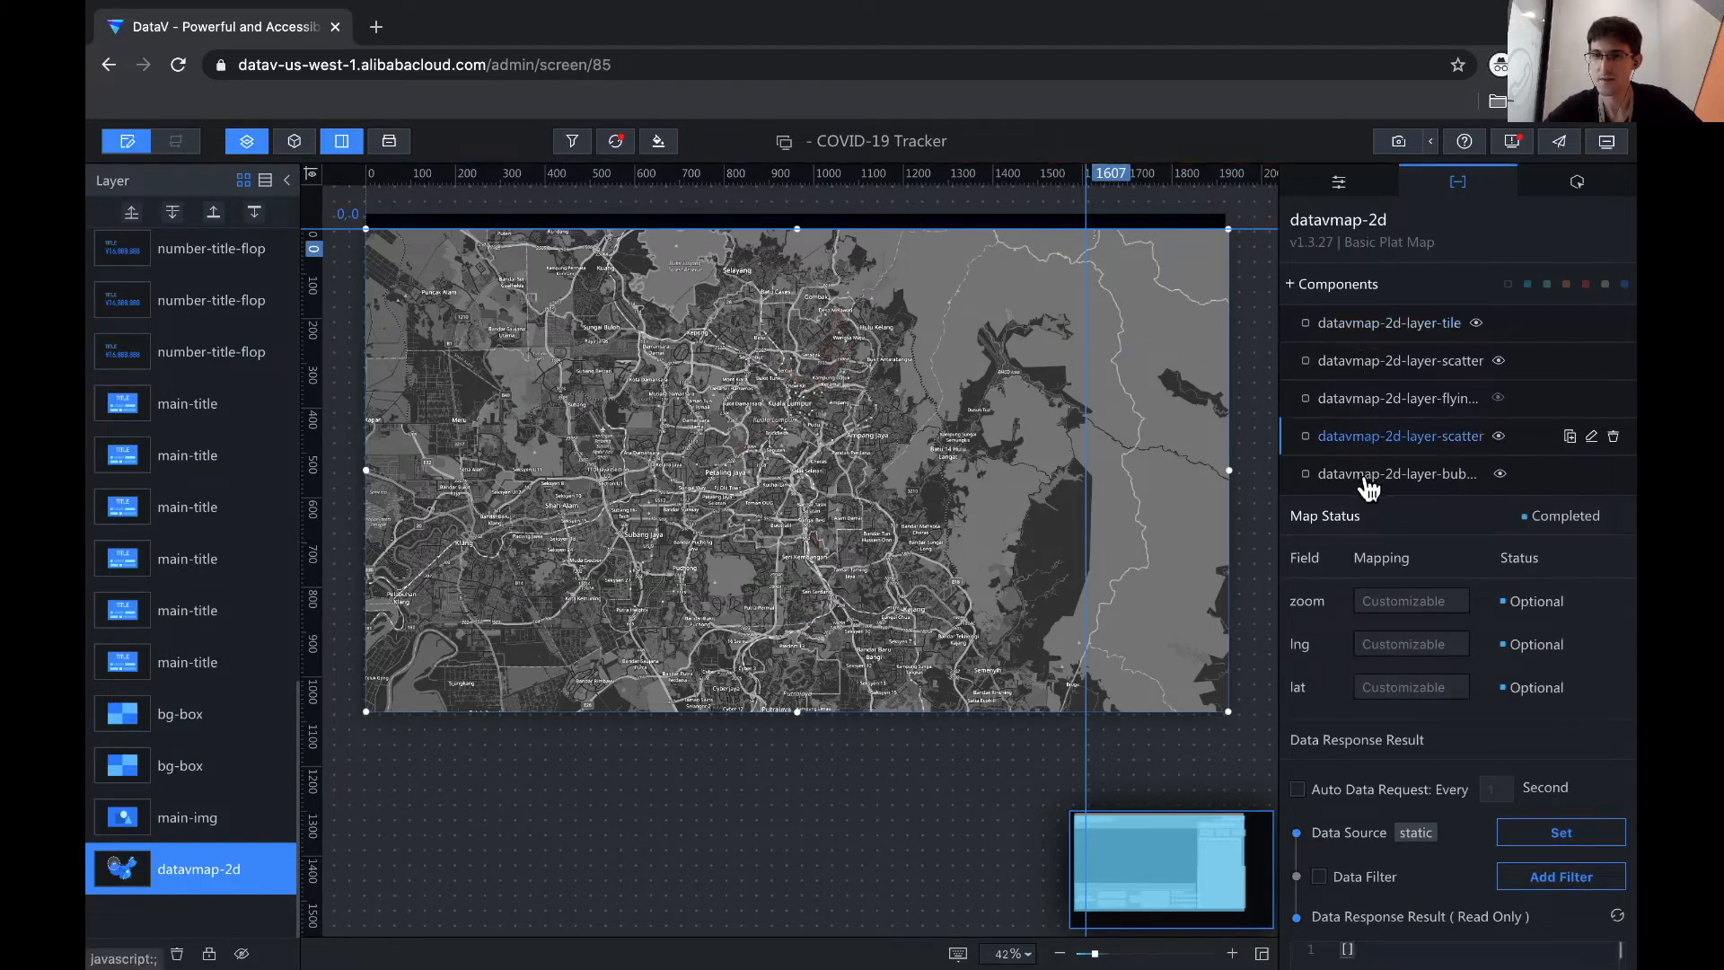
{"action": "left_click", "coordinate": [1367, 481]}
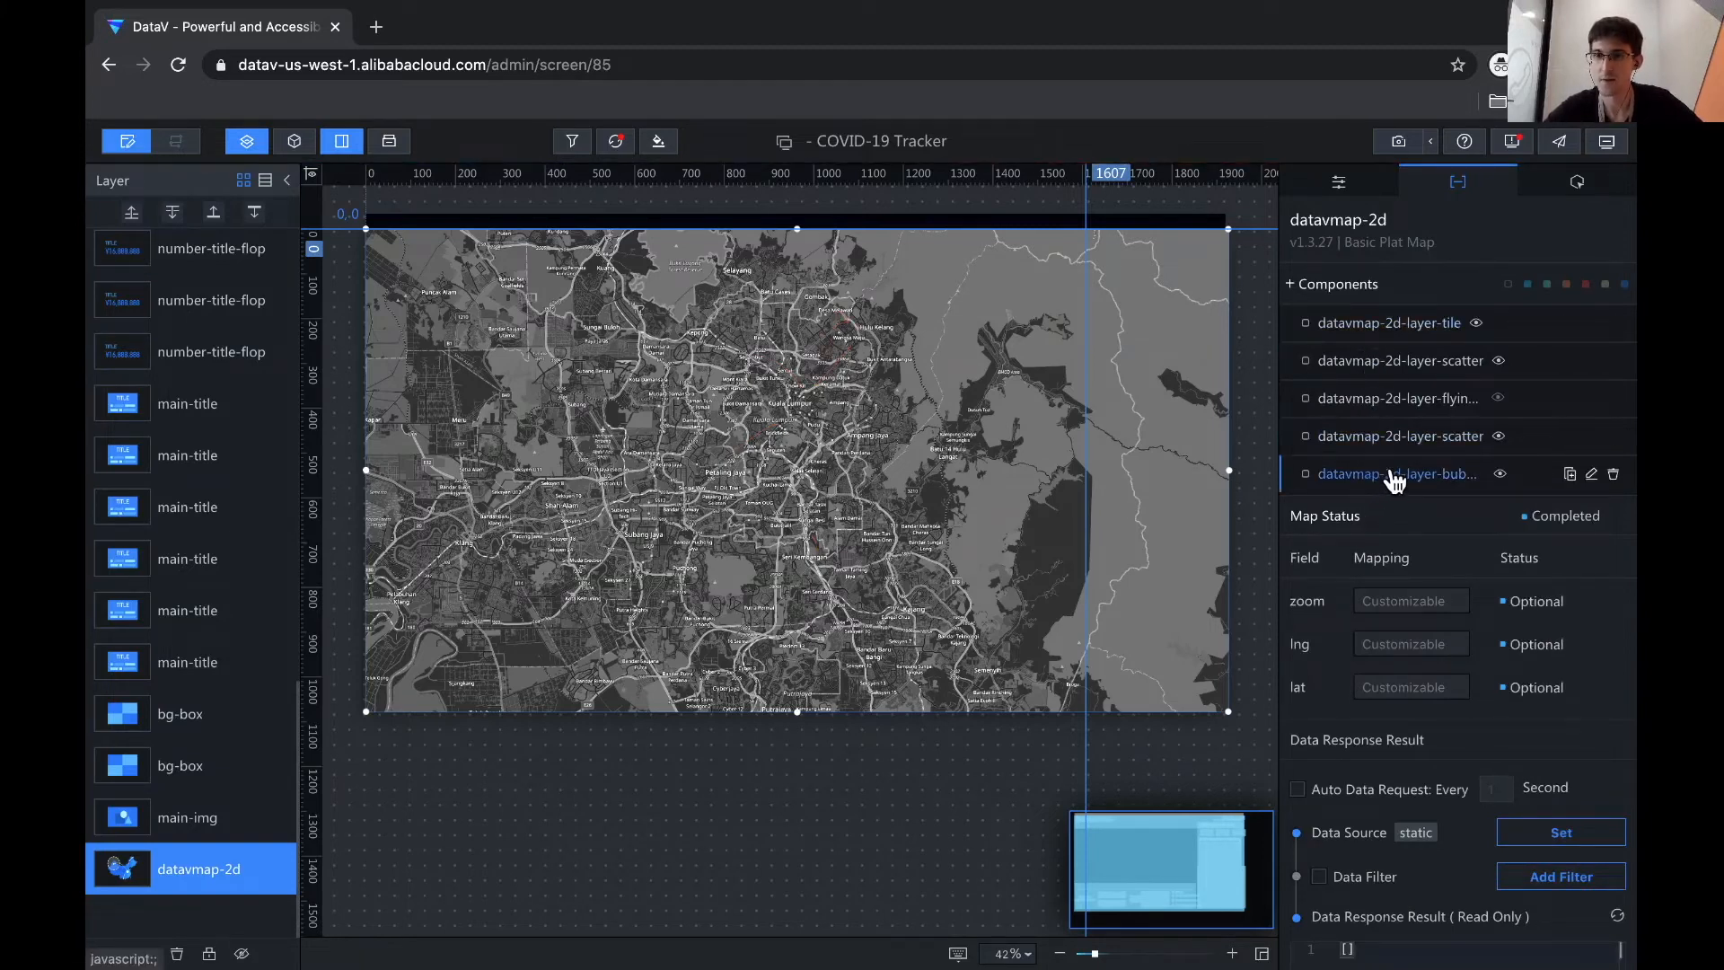
{"action": "left_click", "coordinate": [1408, 326]}
{"action": "left_click", "coordinate": [1405, 364]}
{"action": "left_click", "coordinate": [1405, 435]}
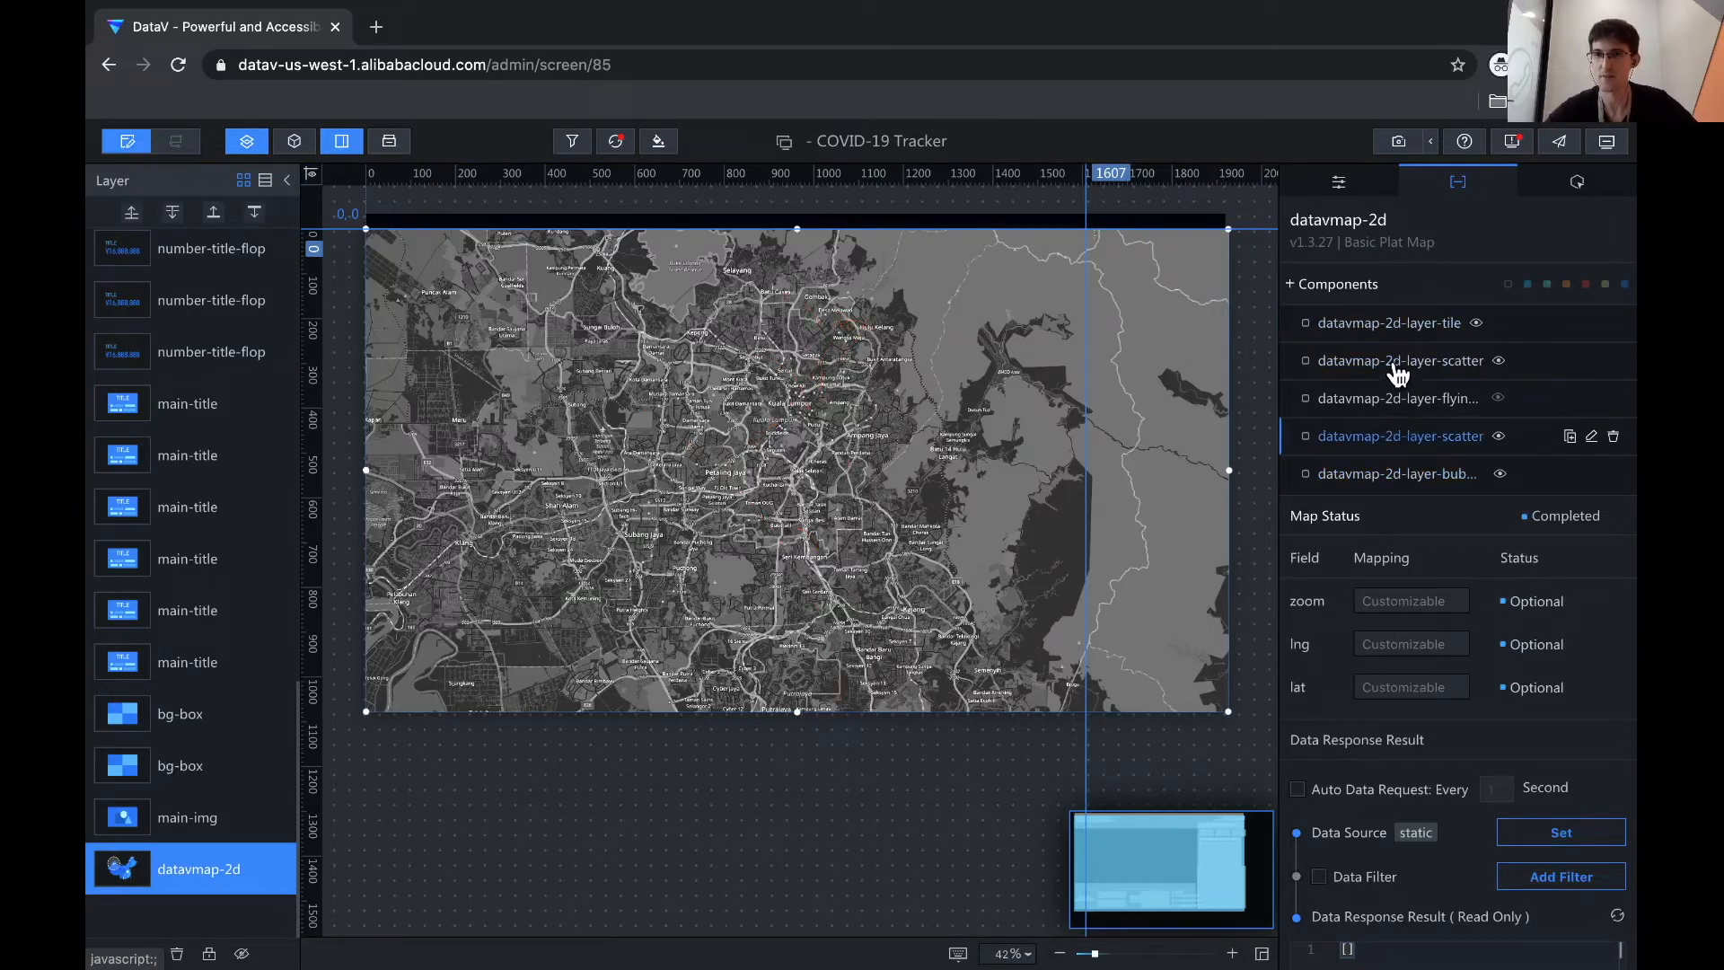
{"action": "left_click", "coordinate": [1398, 366]}
{"action": "double_click", "coordinate": [1398, 366]}
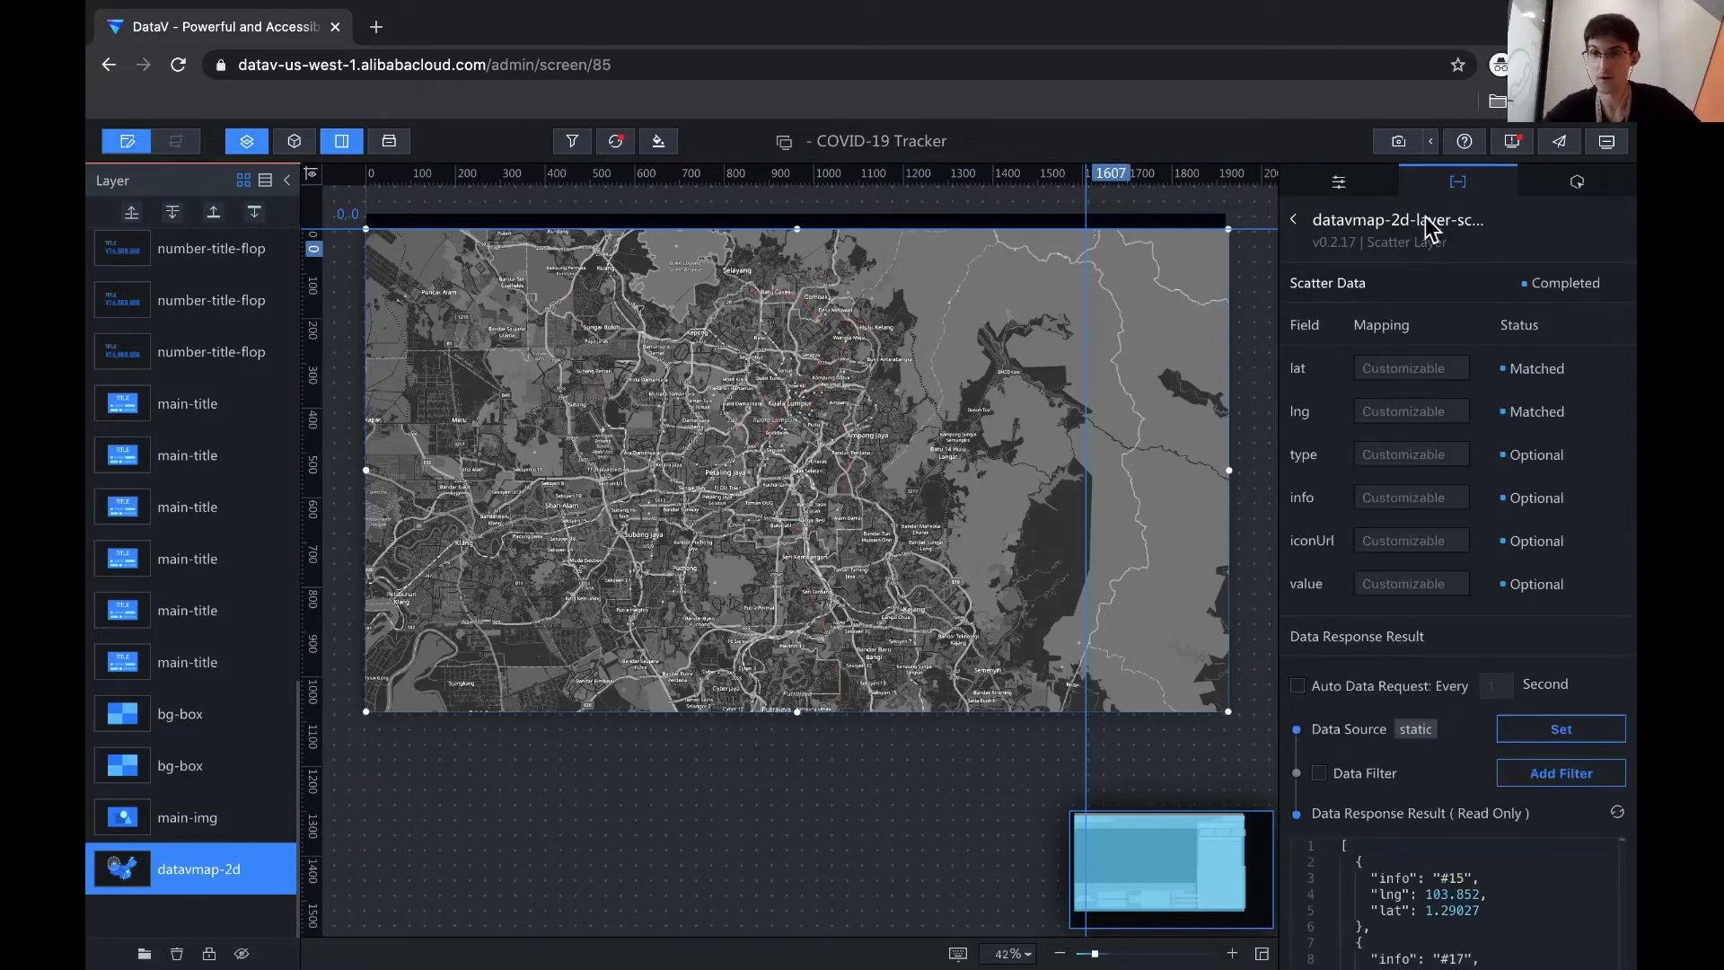
- Inspect the scatter layer's static points, e.g. info #15 at lng 103.852, lat 1.29027
{"action": "left_click", "coordinate": [1339, 183]}
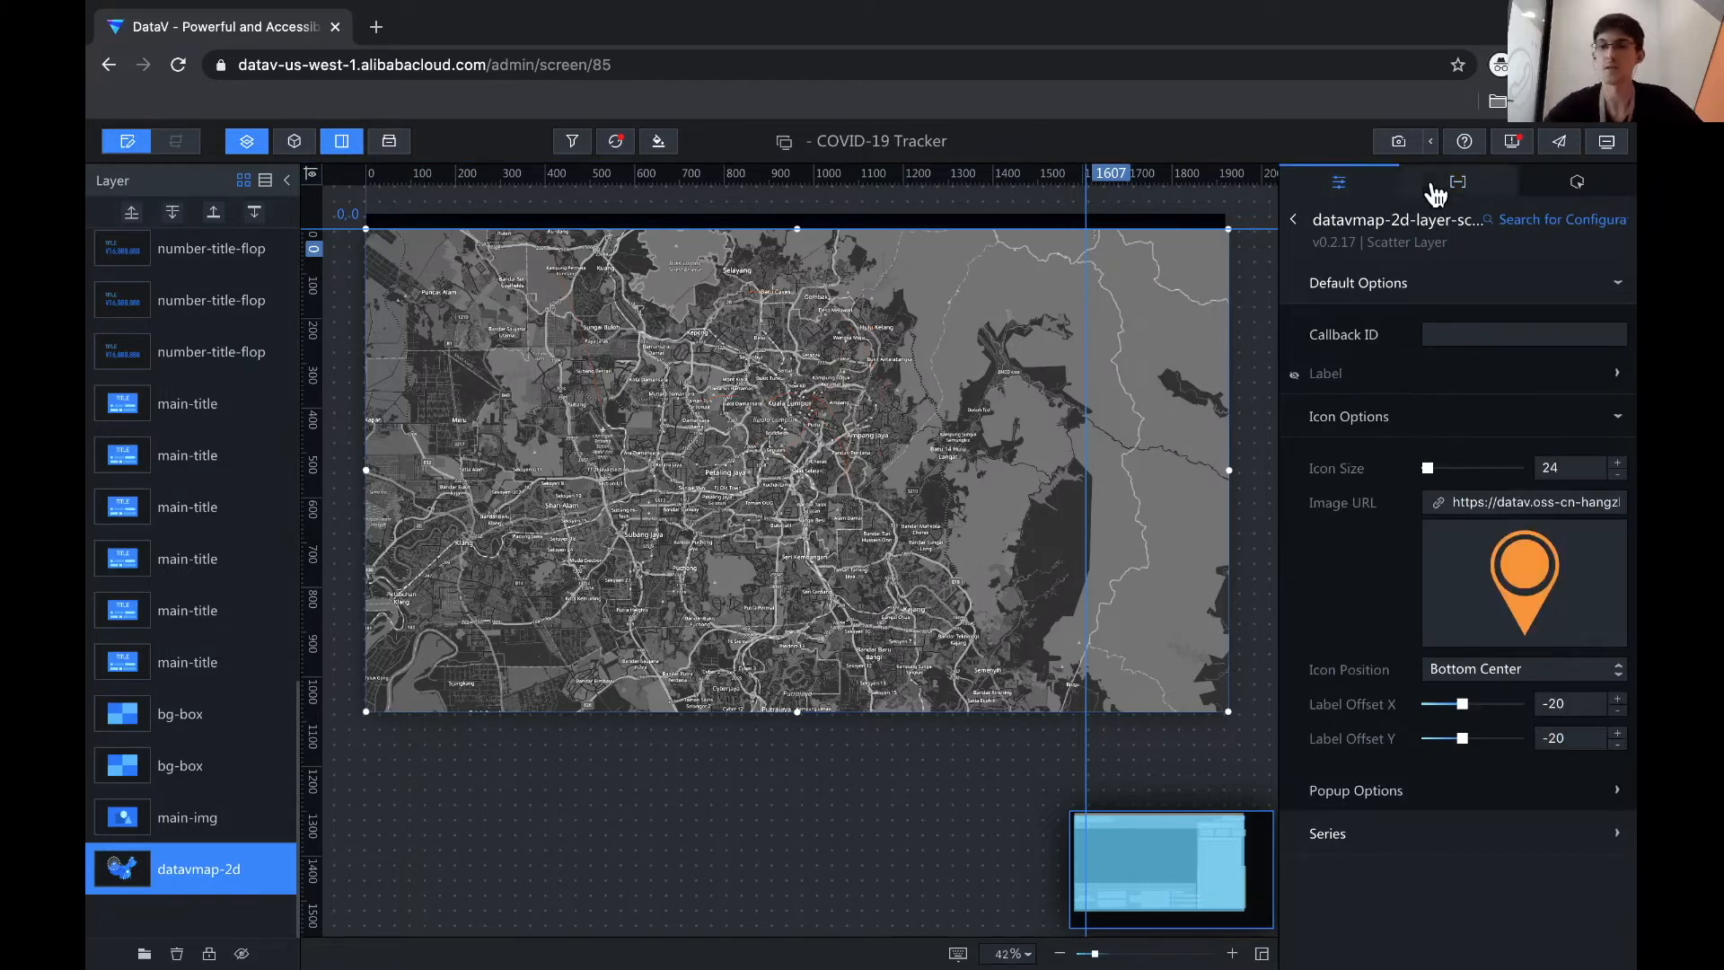
{"action": "left_click", "coordinate": [1436, 187]}
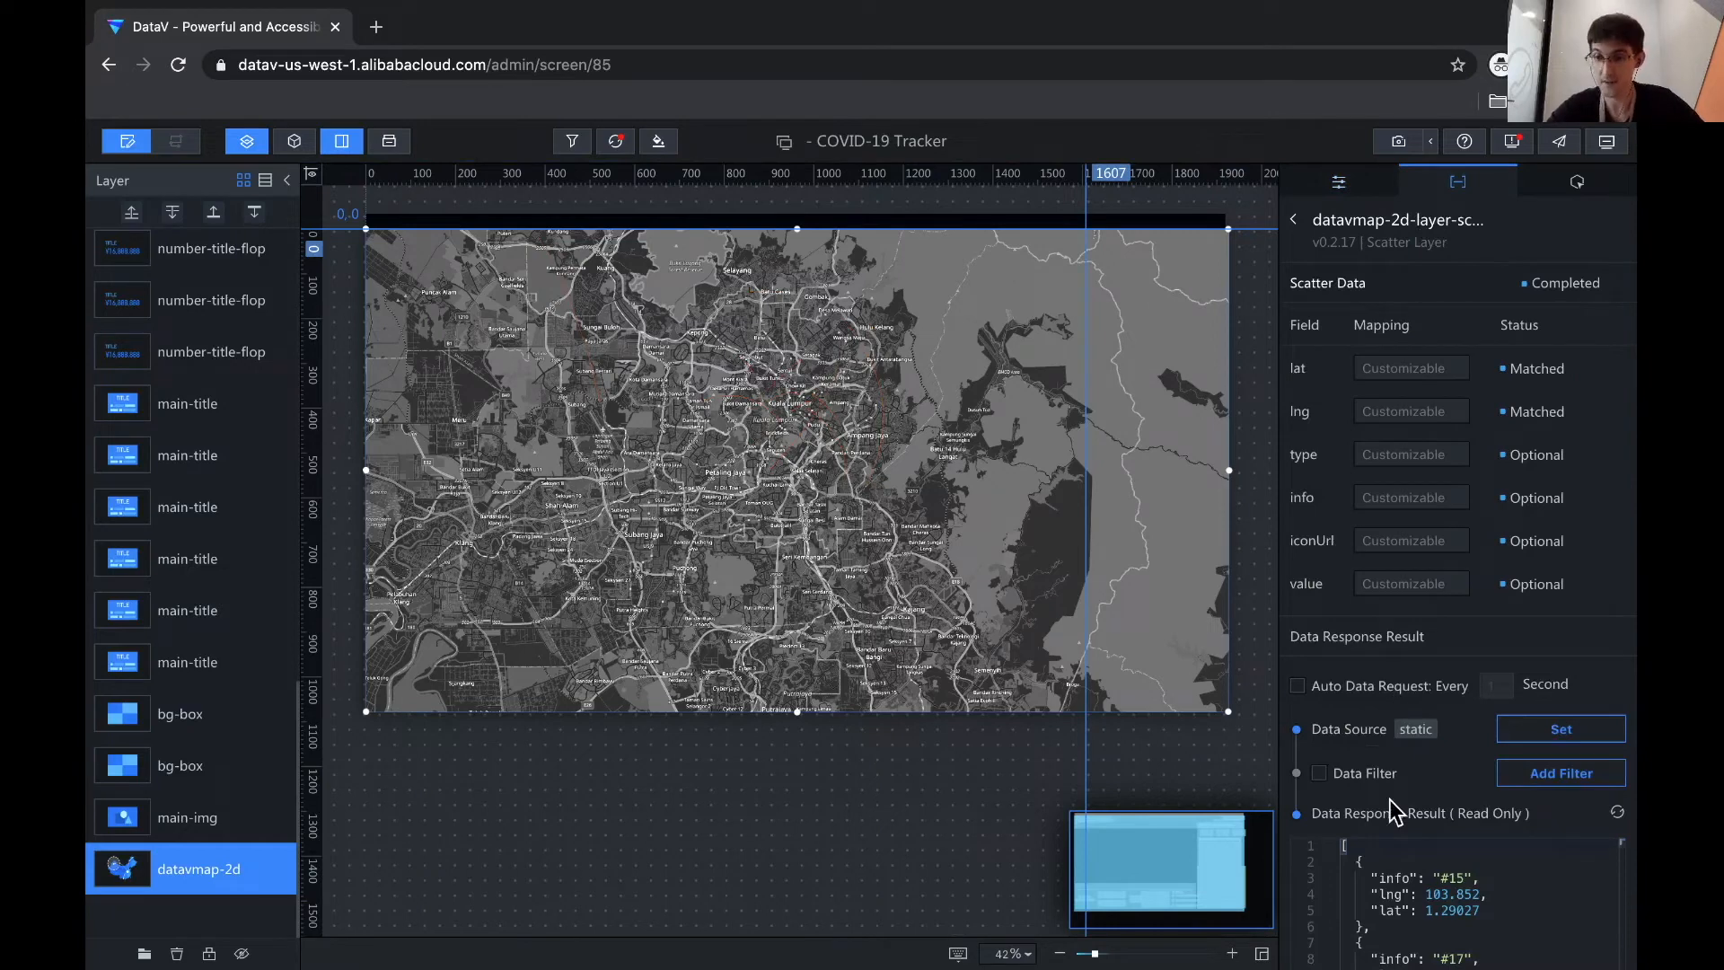
{"action": "left_click", "coordinate": [1533, 730]}
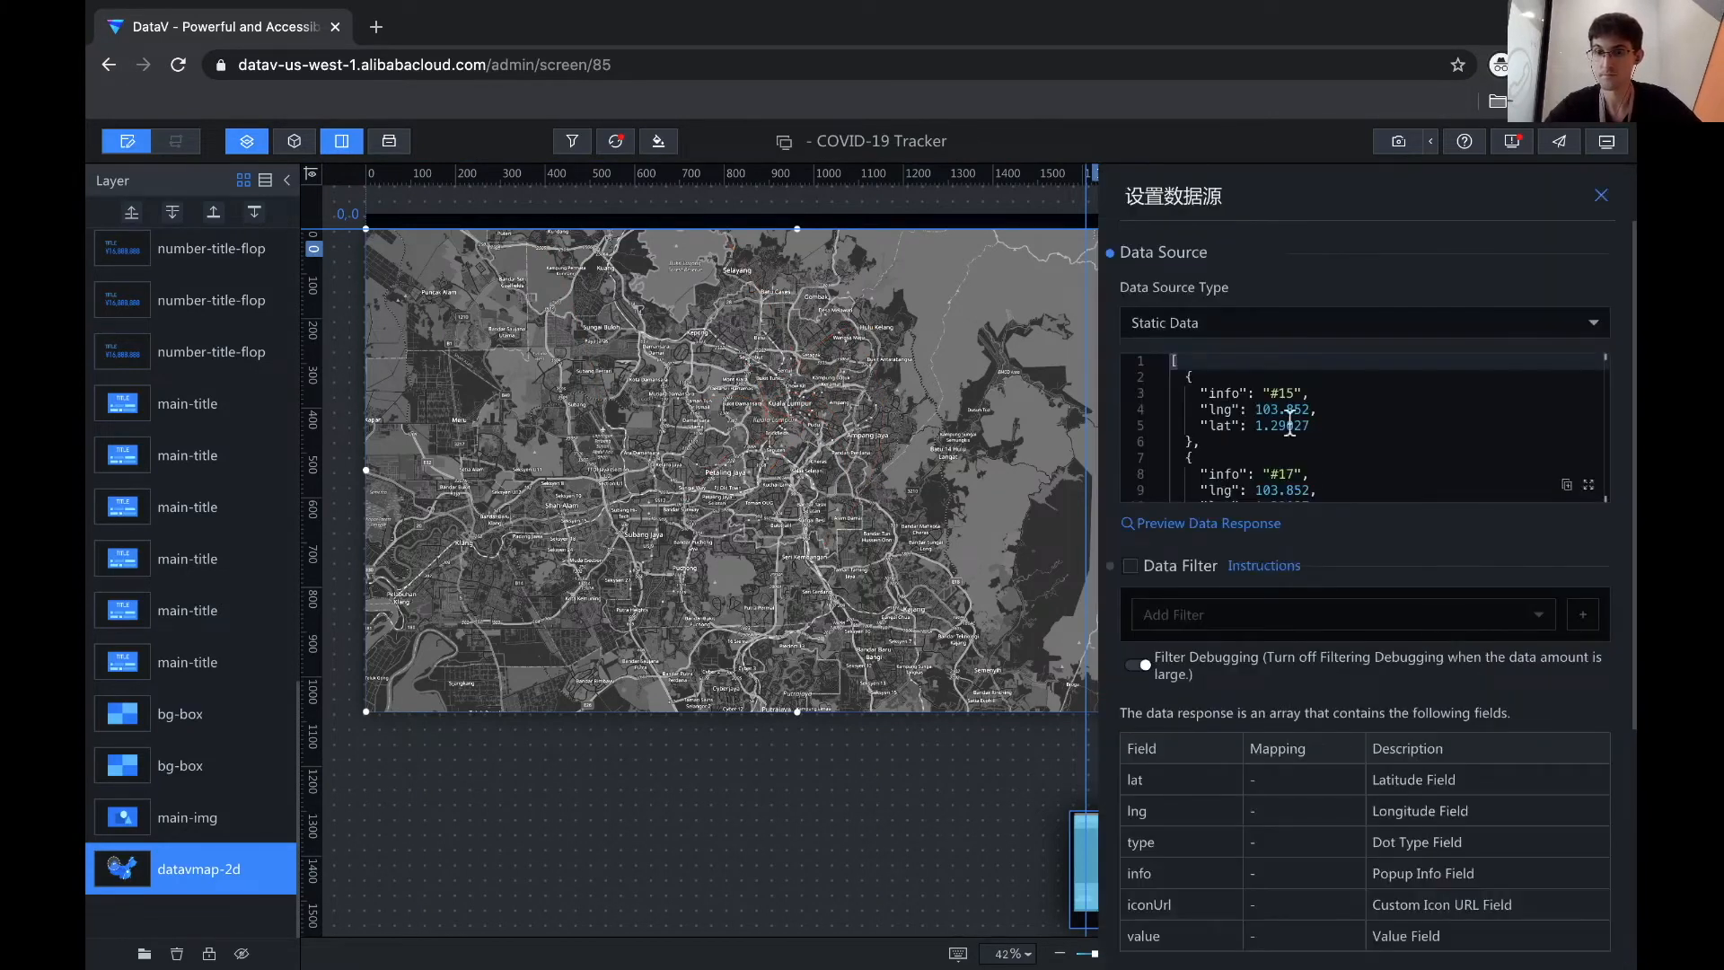
{"action": "left_click", "coordinate": [1296, 393]}
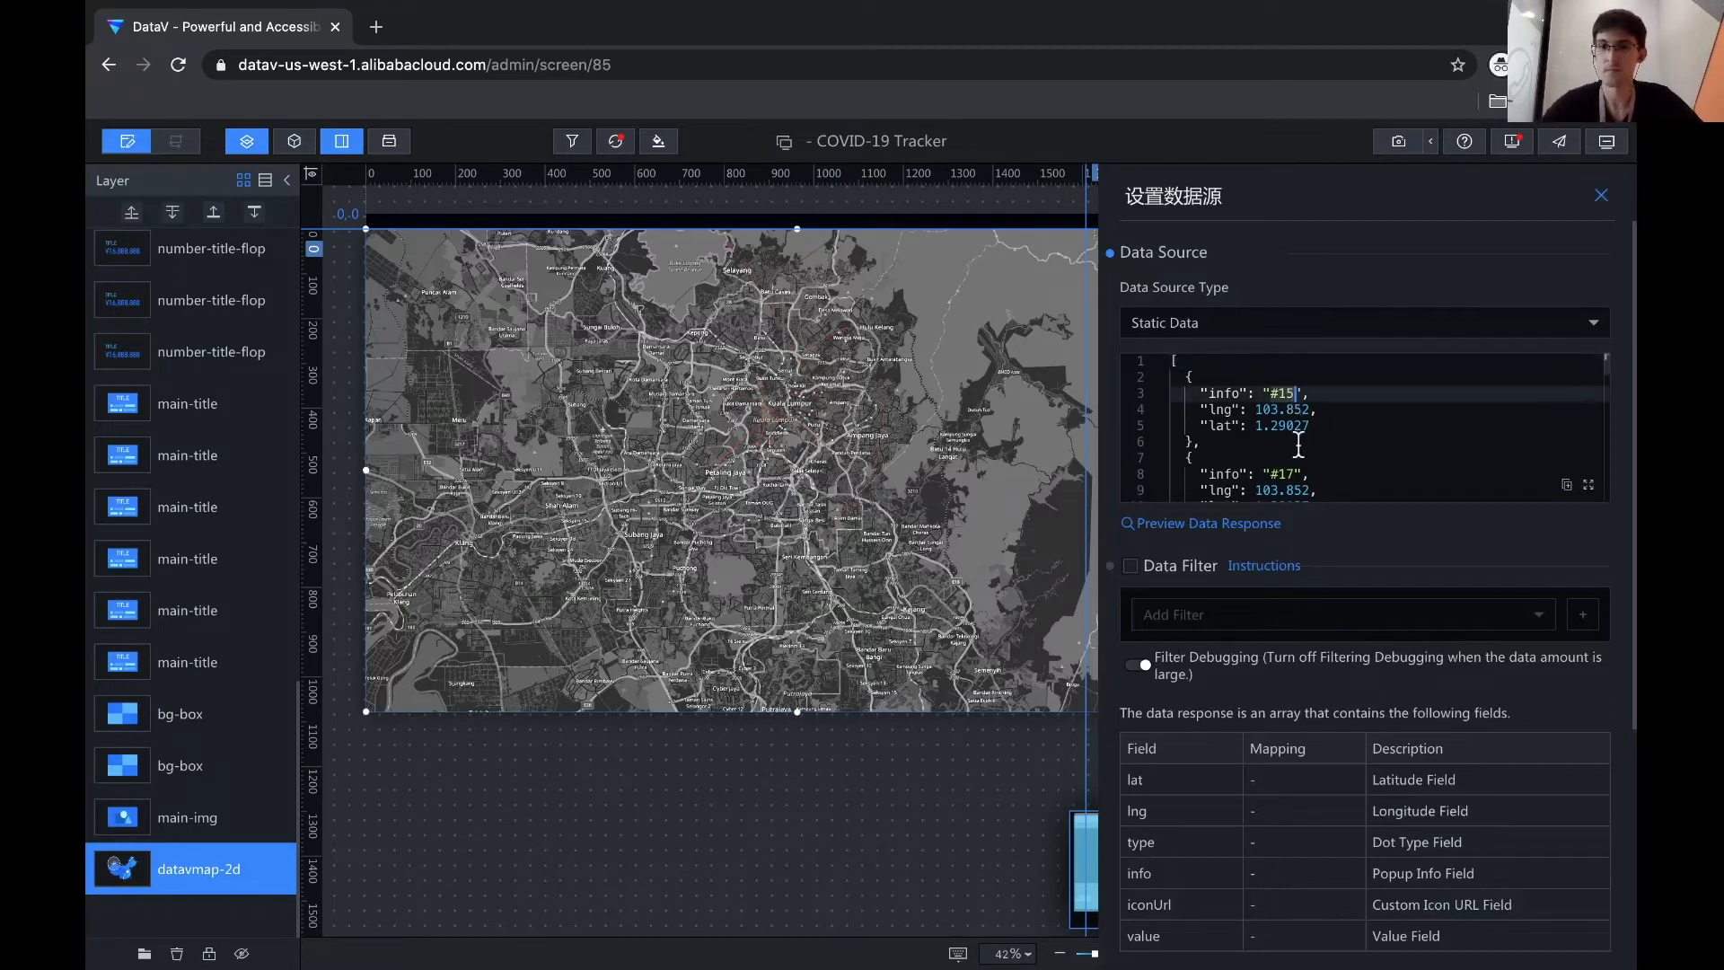
{"action": "left_click", "coordinate": [1293, 441]}
{"action": "left_click", "coordinate": [1602, 196]}
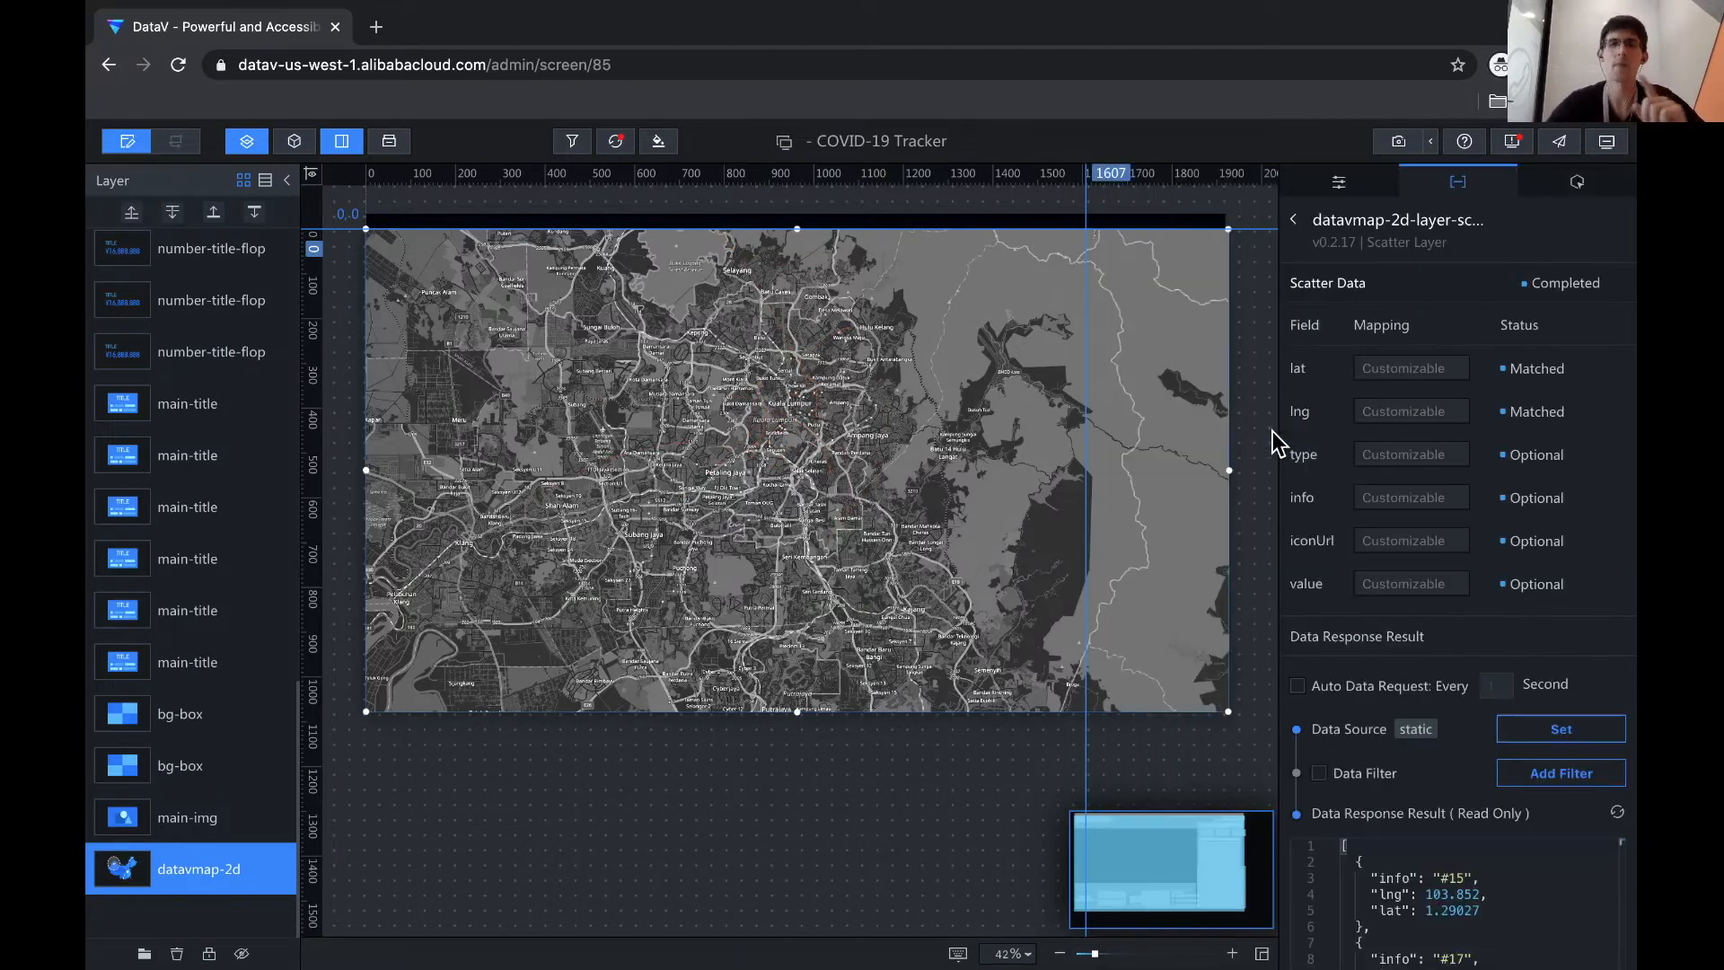
- Rename the second scatter layer to ConfirmedInfected
{"action": "left_click", "coordinate": [1293, 220]}
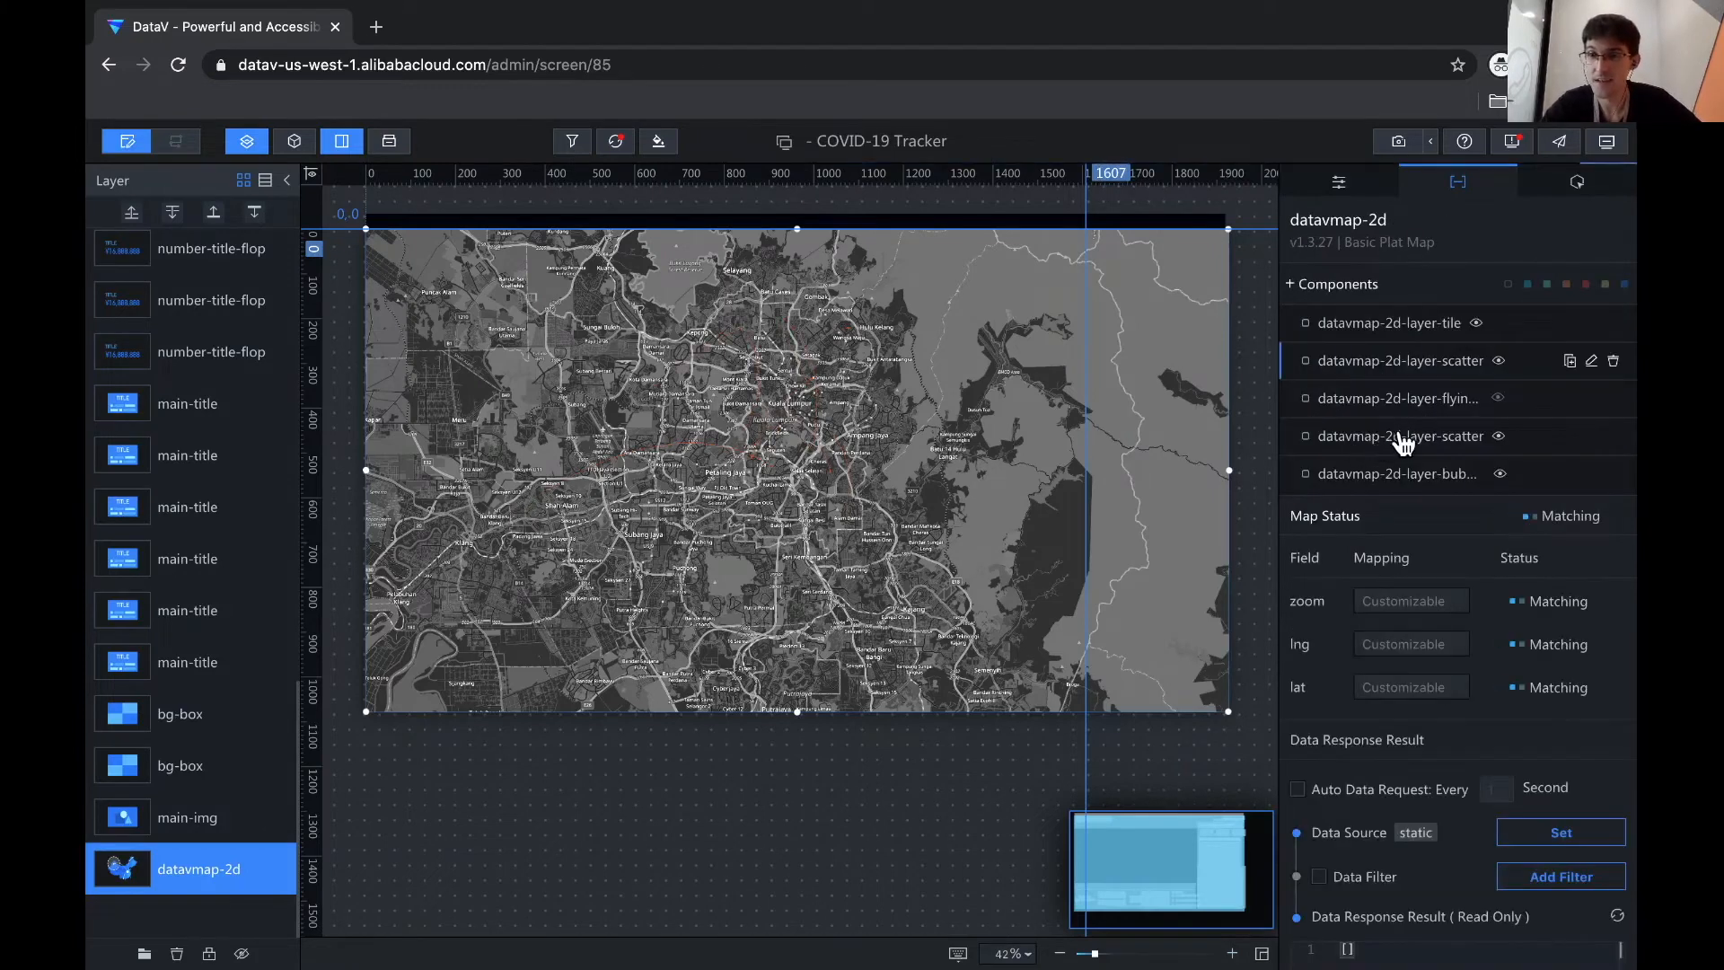
{"action": "left_click", "coordinate": [1403, 439]}
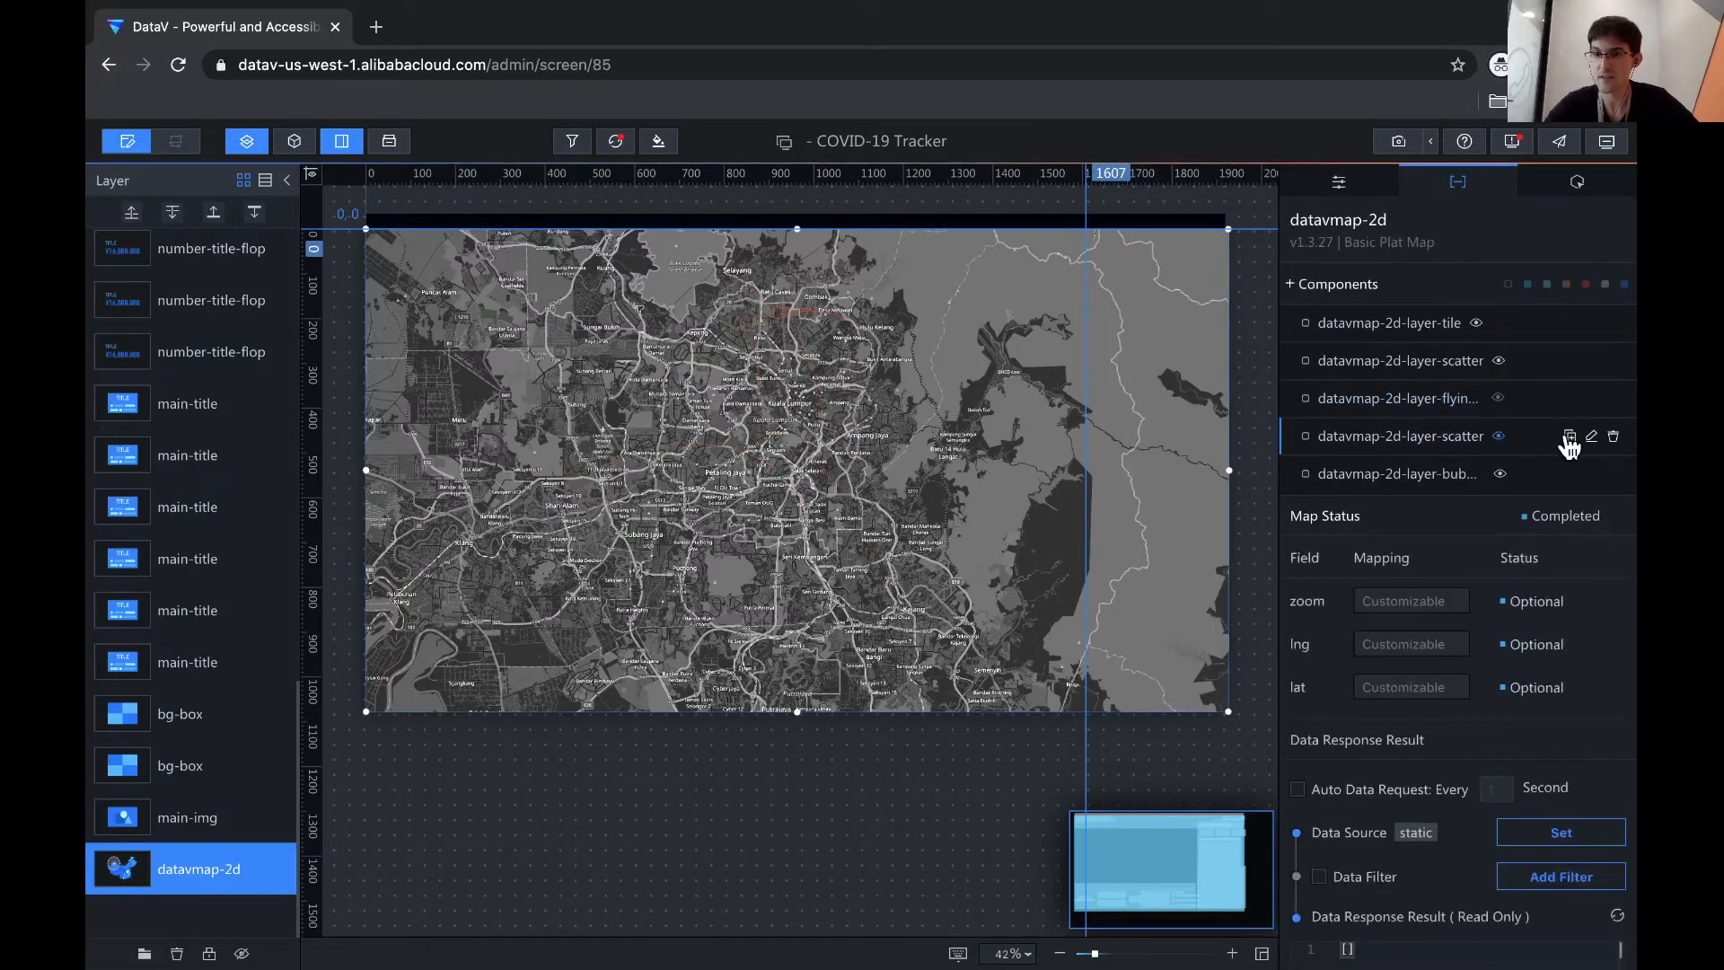
{"action": "left_click", "coordinate": [1591, 435]}
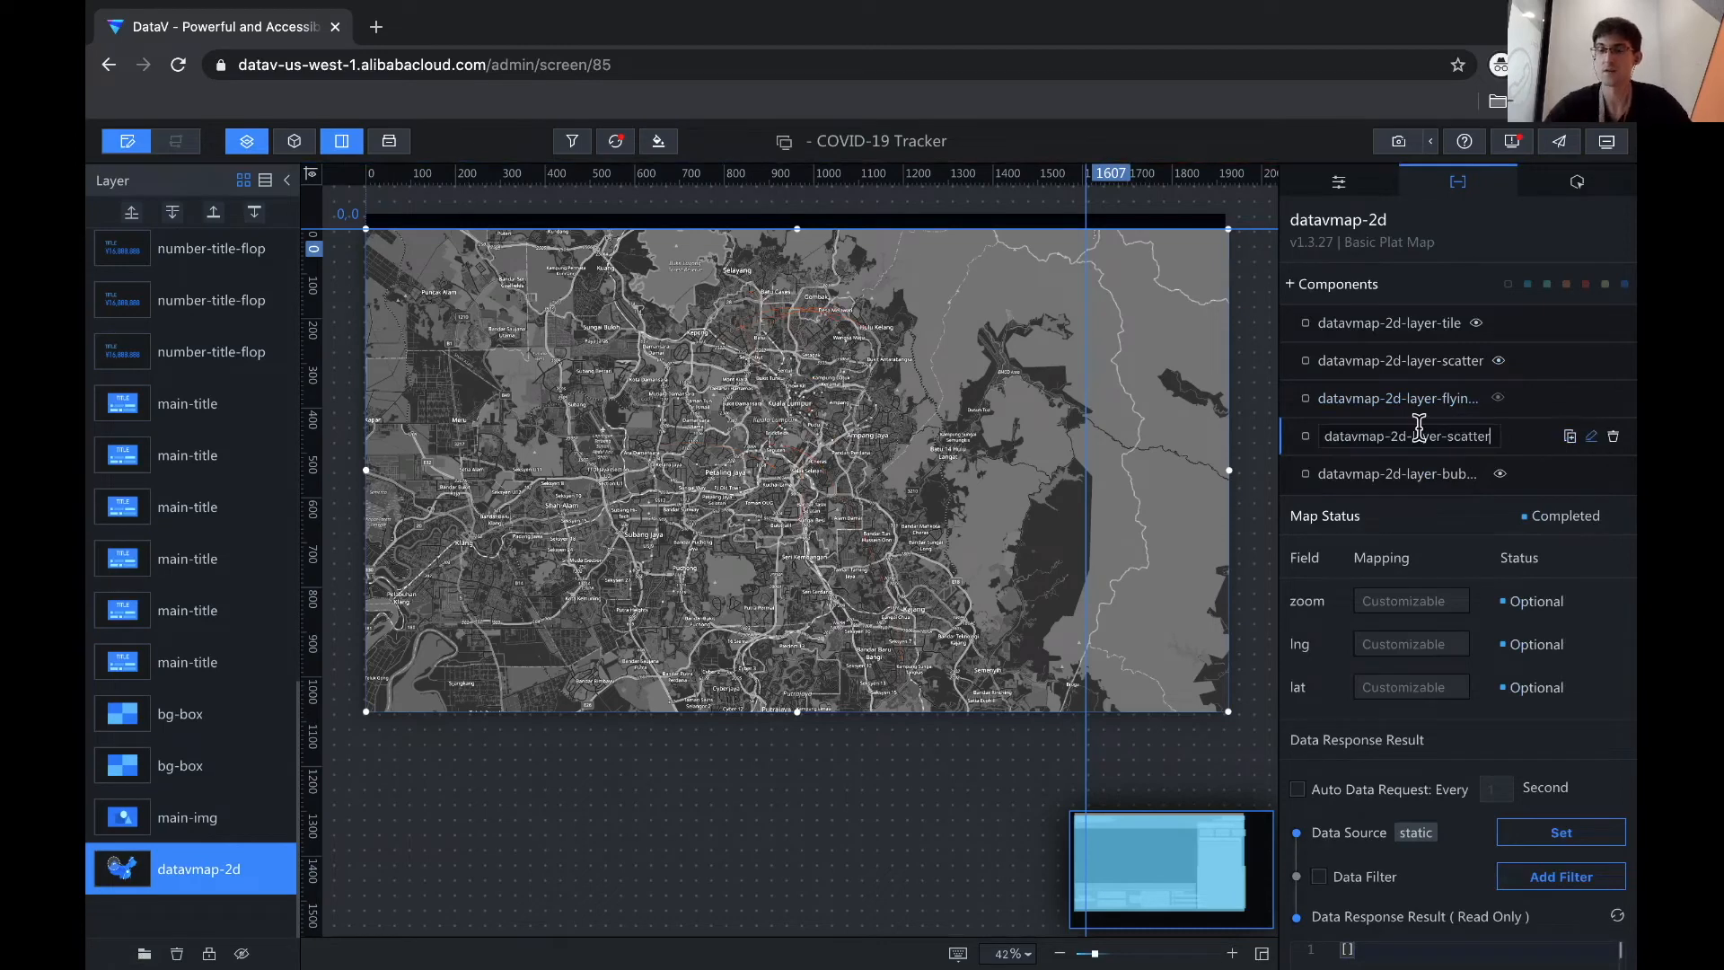
{"action": "key", "text": "BackSpace"}
{"action": "key", "text": "BackSpace"}
{"action": "key", "text": "BackSpace"}
{"action": "key", "text": "BackSpace"}
{"action": "key", "text": "BackSpace"}
{"action": "key", "text": "BackSpace"}
{"action": "key", "text": "BackSpace"}
{"action": "key", "text": "BackSpace"}
{"action": "key", "text": "BackSpace"}
{"action": "key", "text": "BackSpace"}
{"action": "key", "text": "BackSpace"}
{"action": "key", "text": "BackSpace"}
{"action": "key", "text": "BackSpace"}
{"action": "key", "text": "BackSpace"}
{"action": "key", "text": "BackSpace"}
{"action": "key", "text": "BackSpace"}
{"action": "key", "text": "BackSpace"}
{"action": "key", "text": "BackSpace"}
{"action": "key", "text": "BackSpace"}
{"action": "key", "text": "BackSpace"}
{"action": "key", "text": "BackSpace"}
{"action": "key", "text": "BackSpace"}
{"action": "key", "text": "BackSpace"}
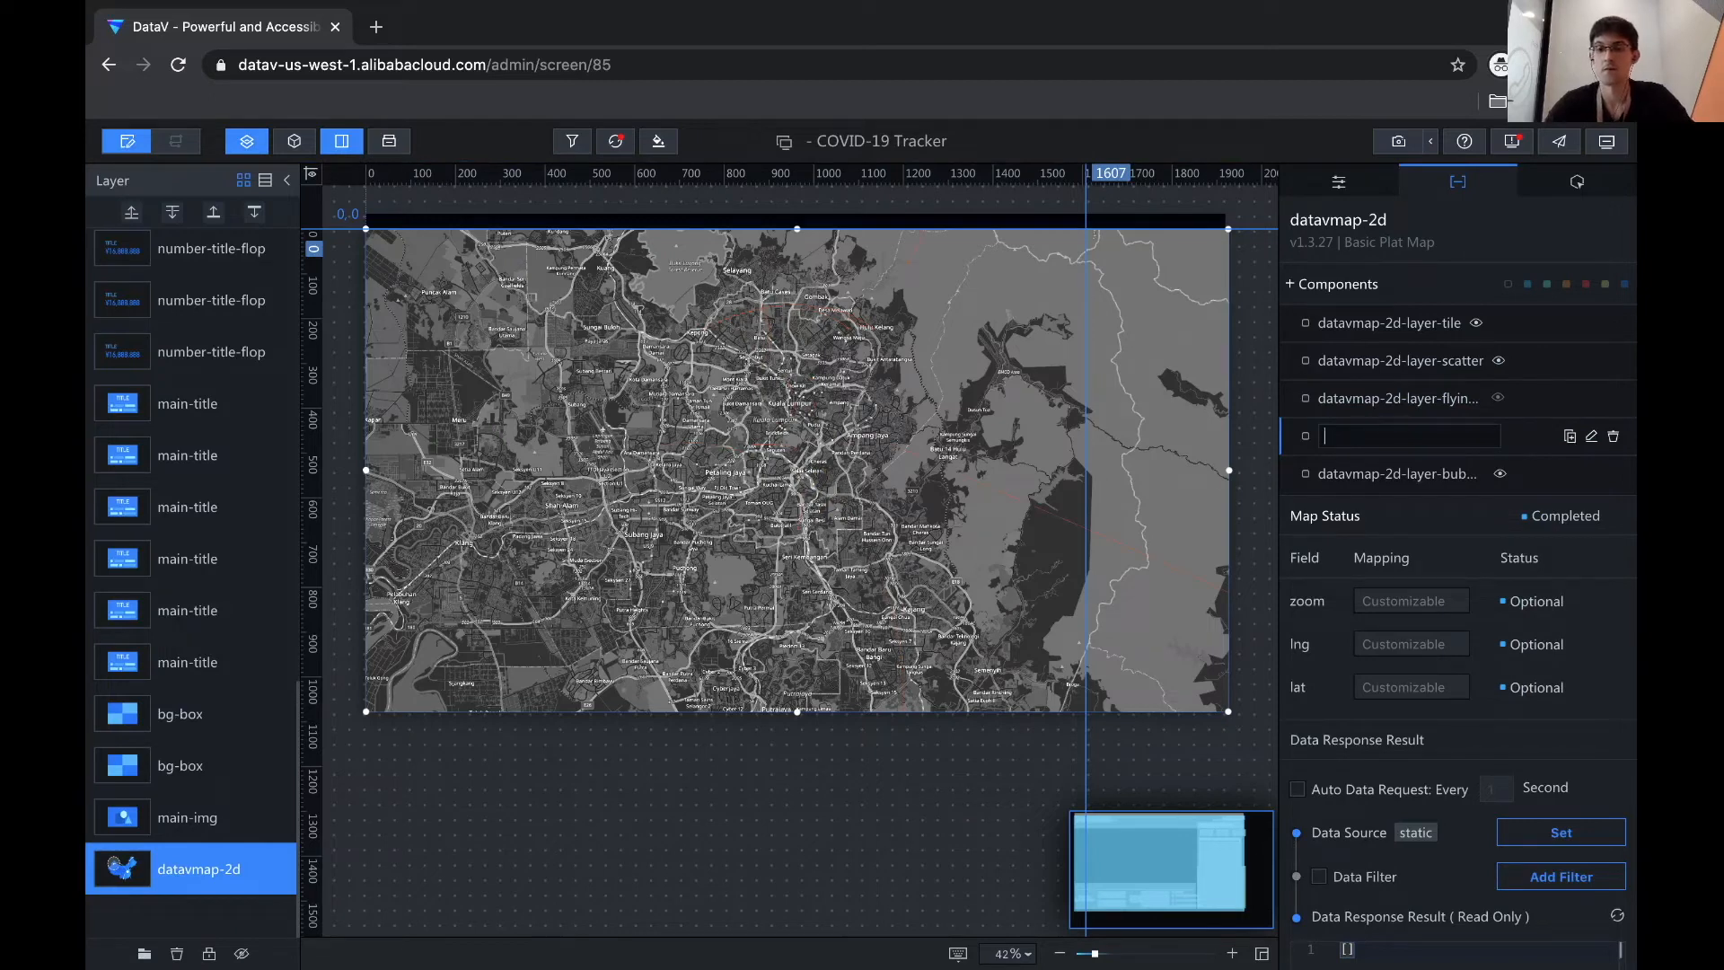
{"action": "type", "text": "ConfirmedInfected"}
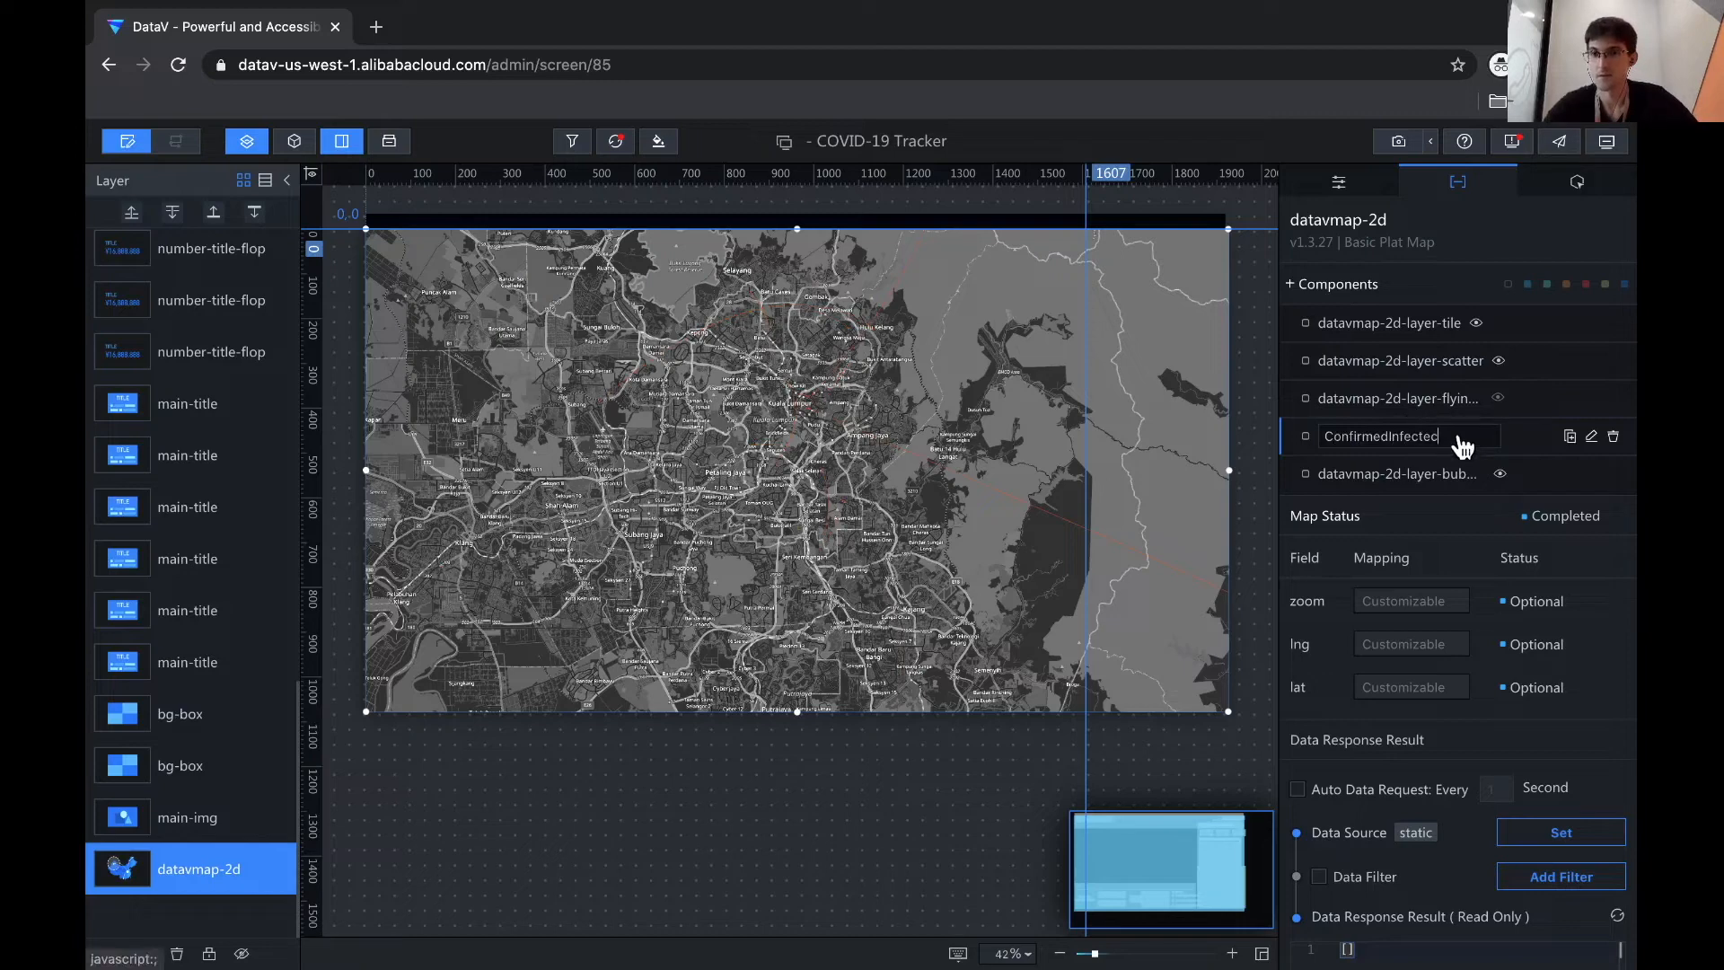
{"action": "key", "text": "Return"}
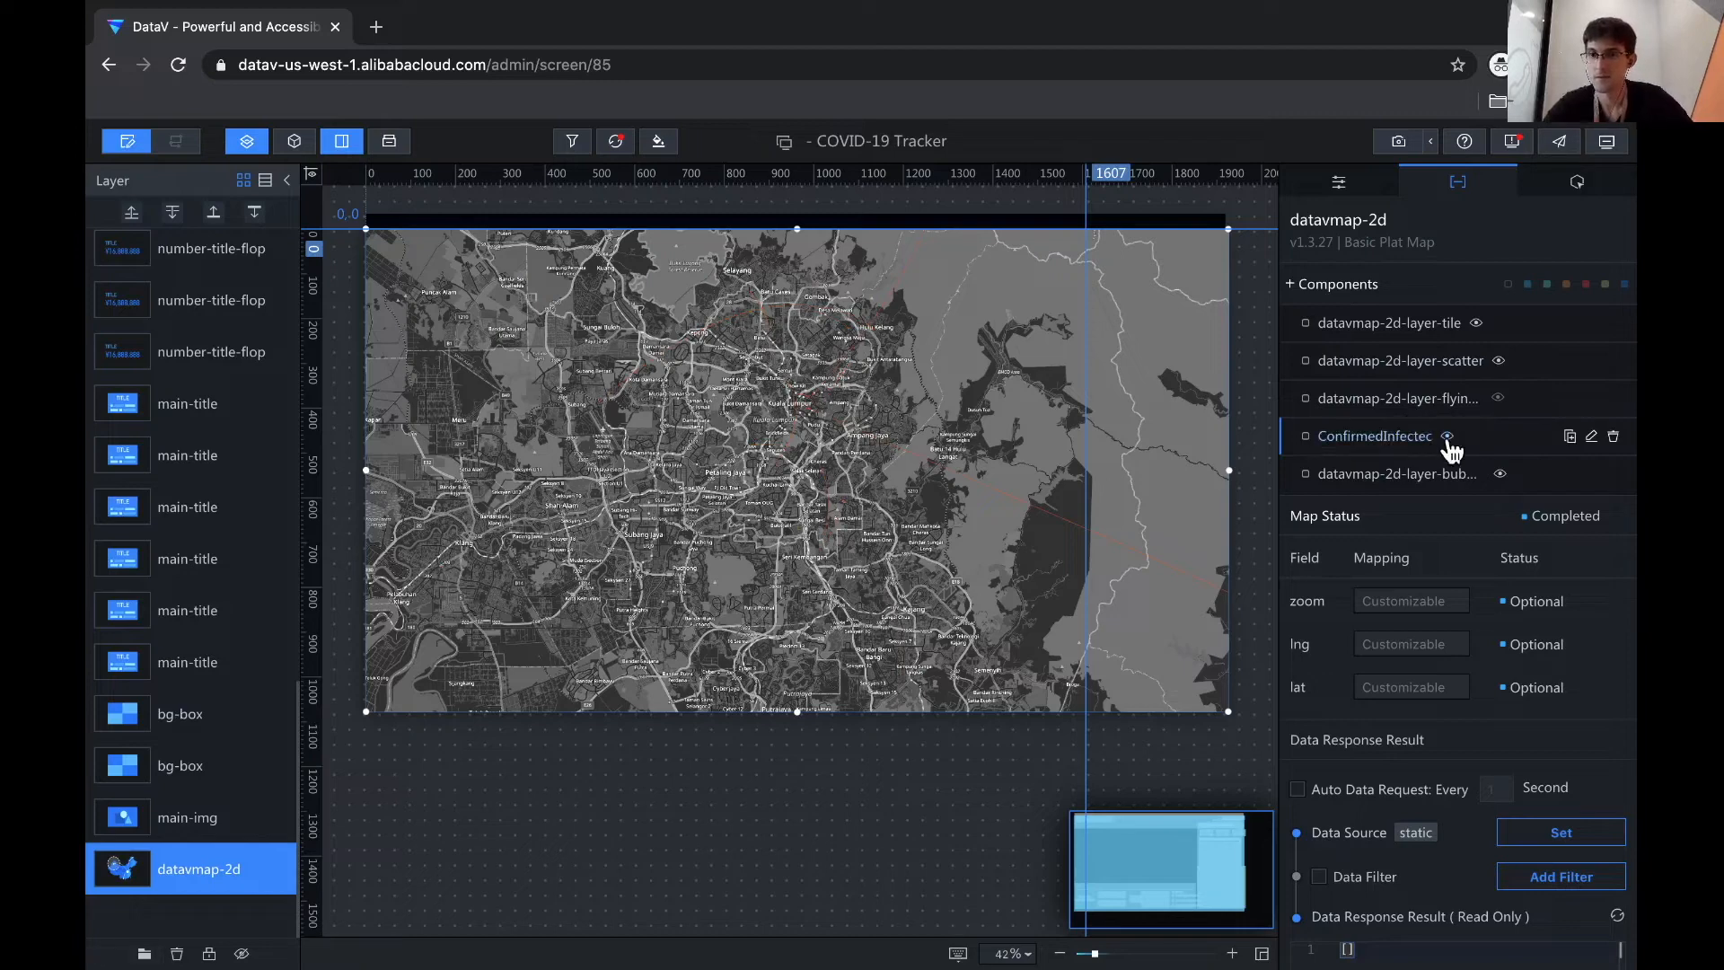
{"action": "left_click", "coordinate": [1591, 437]}
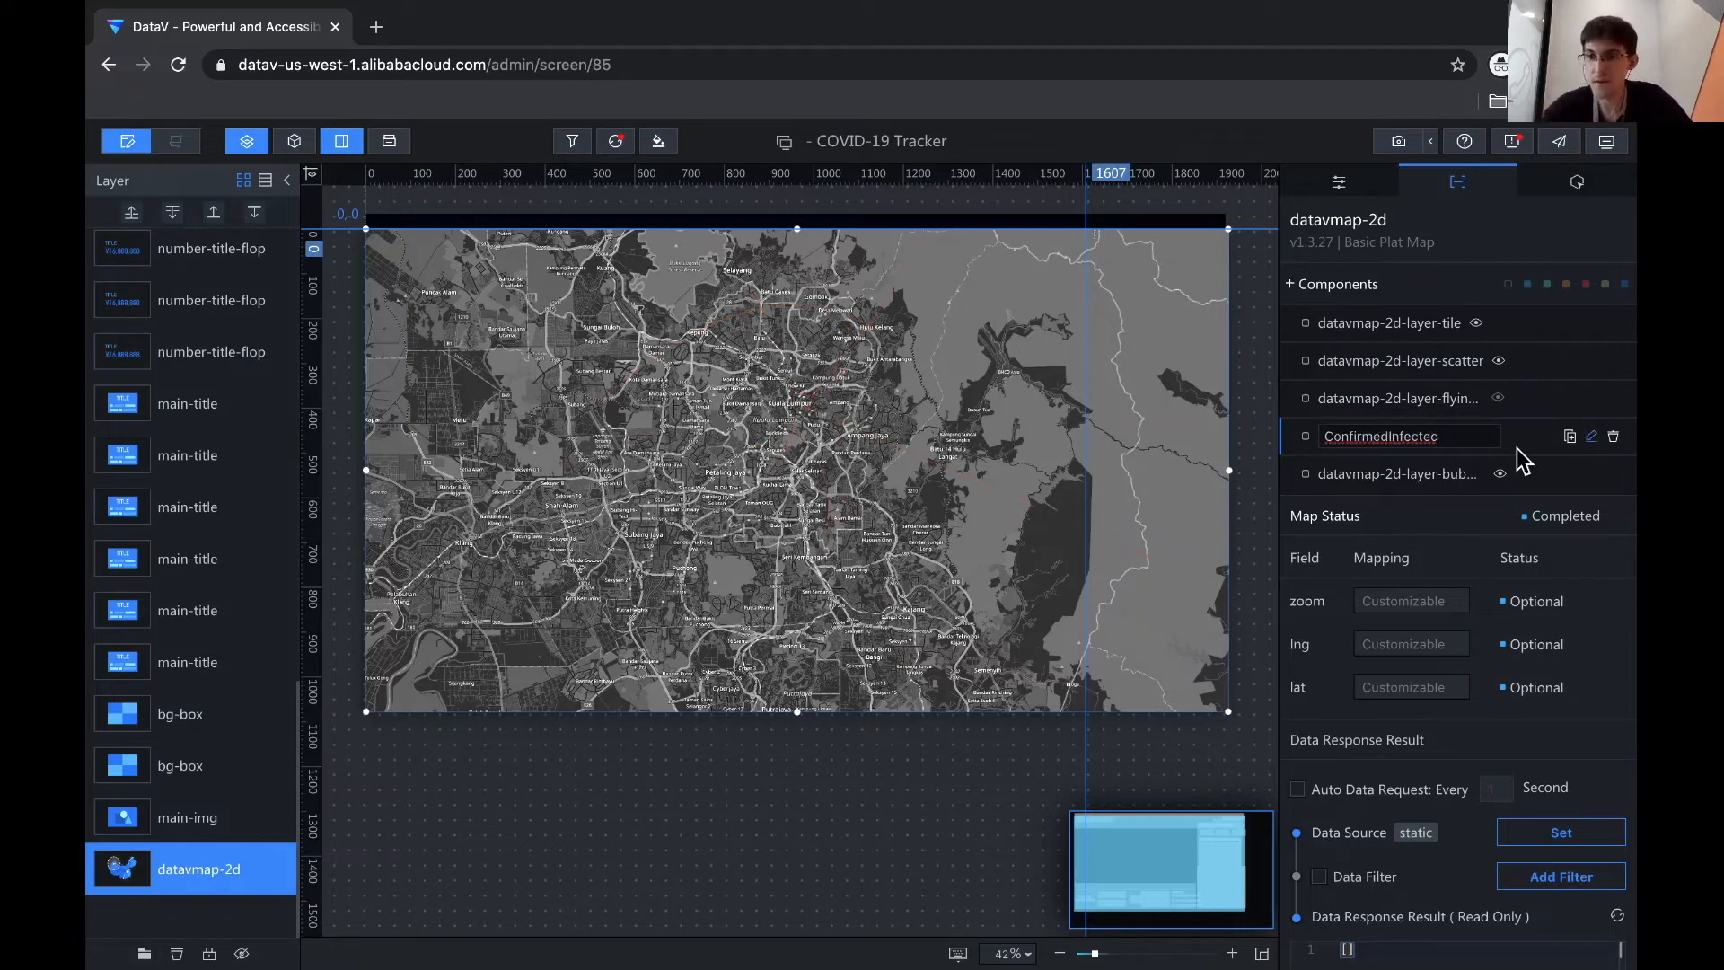
{"action": "key", "text": "BackSpace"}
{"action": "key", "text": "BackSpace"}
{"action": "type", "text": "d"}
{"action": "key", "text": "BackSpace"}
{"action": "type", "text": "ed"}
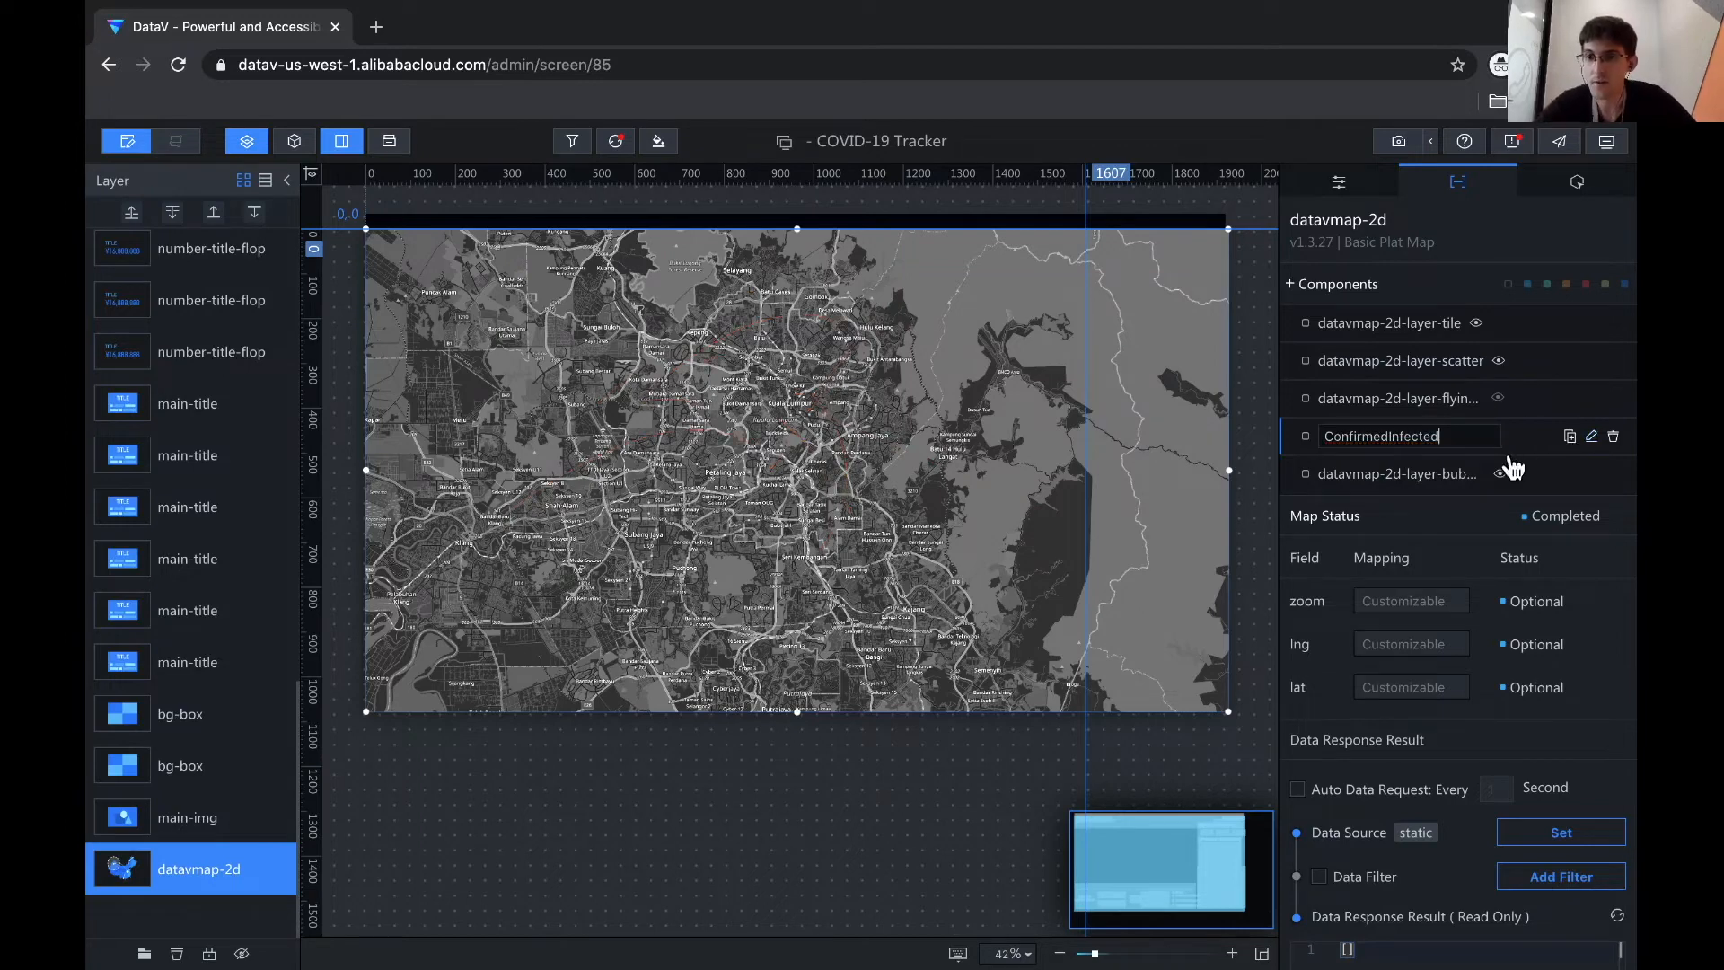
{"action": "key", "text": "Return"}
- Rename the datavmap-2d-layer-flyingline layer to PlacesVisited and reselect it
{"action": "left_click", "coordinate": [1354, 325]}
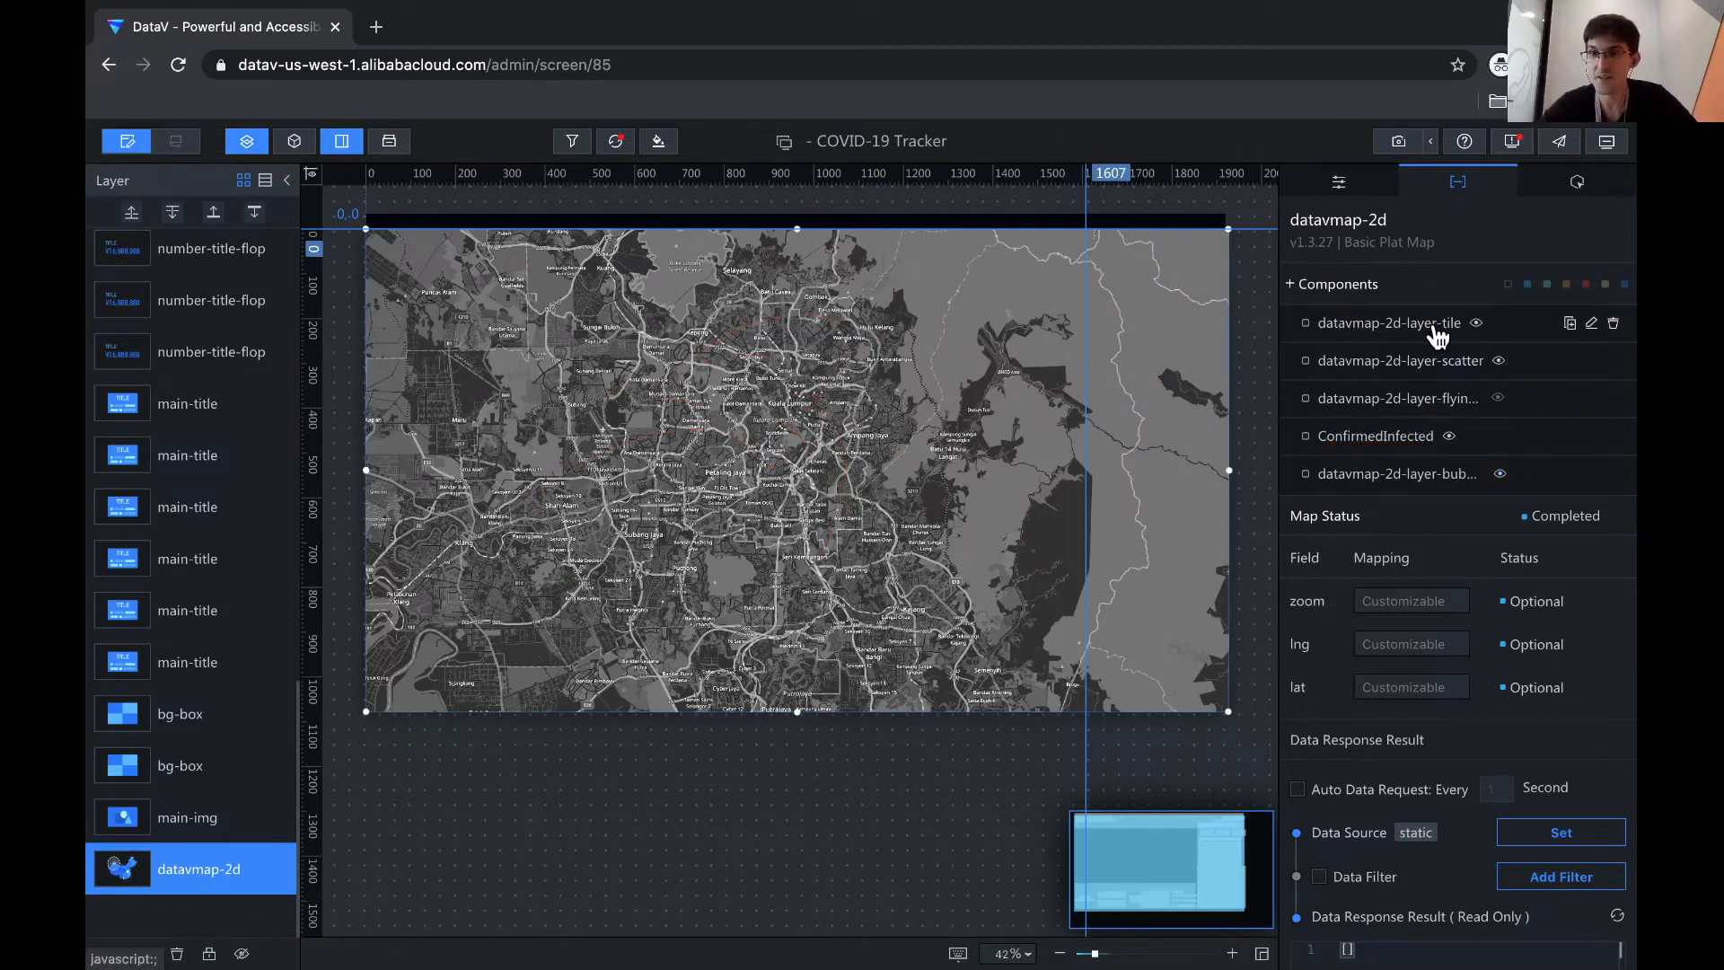
{"action": "mouse_move", "coordinate": [1434, 405]}
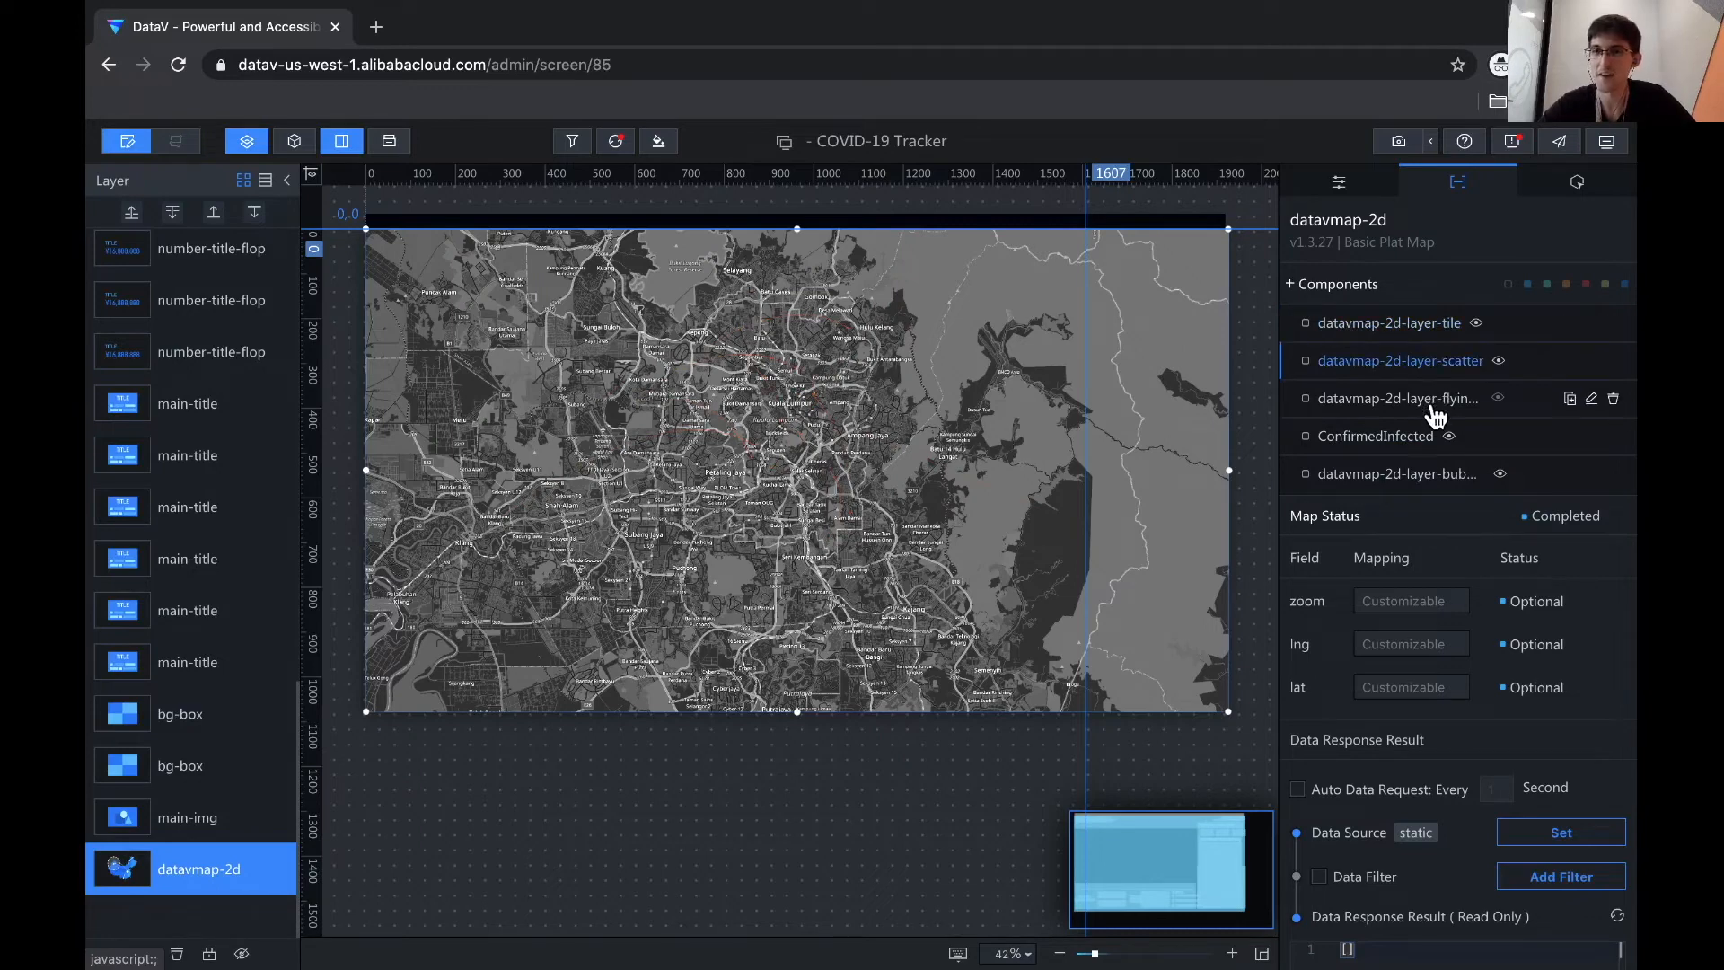
{"action": "left_click", "coordinate": [1592, 400]}
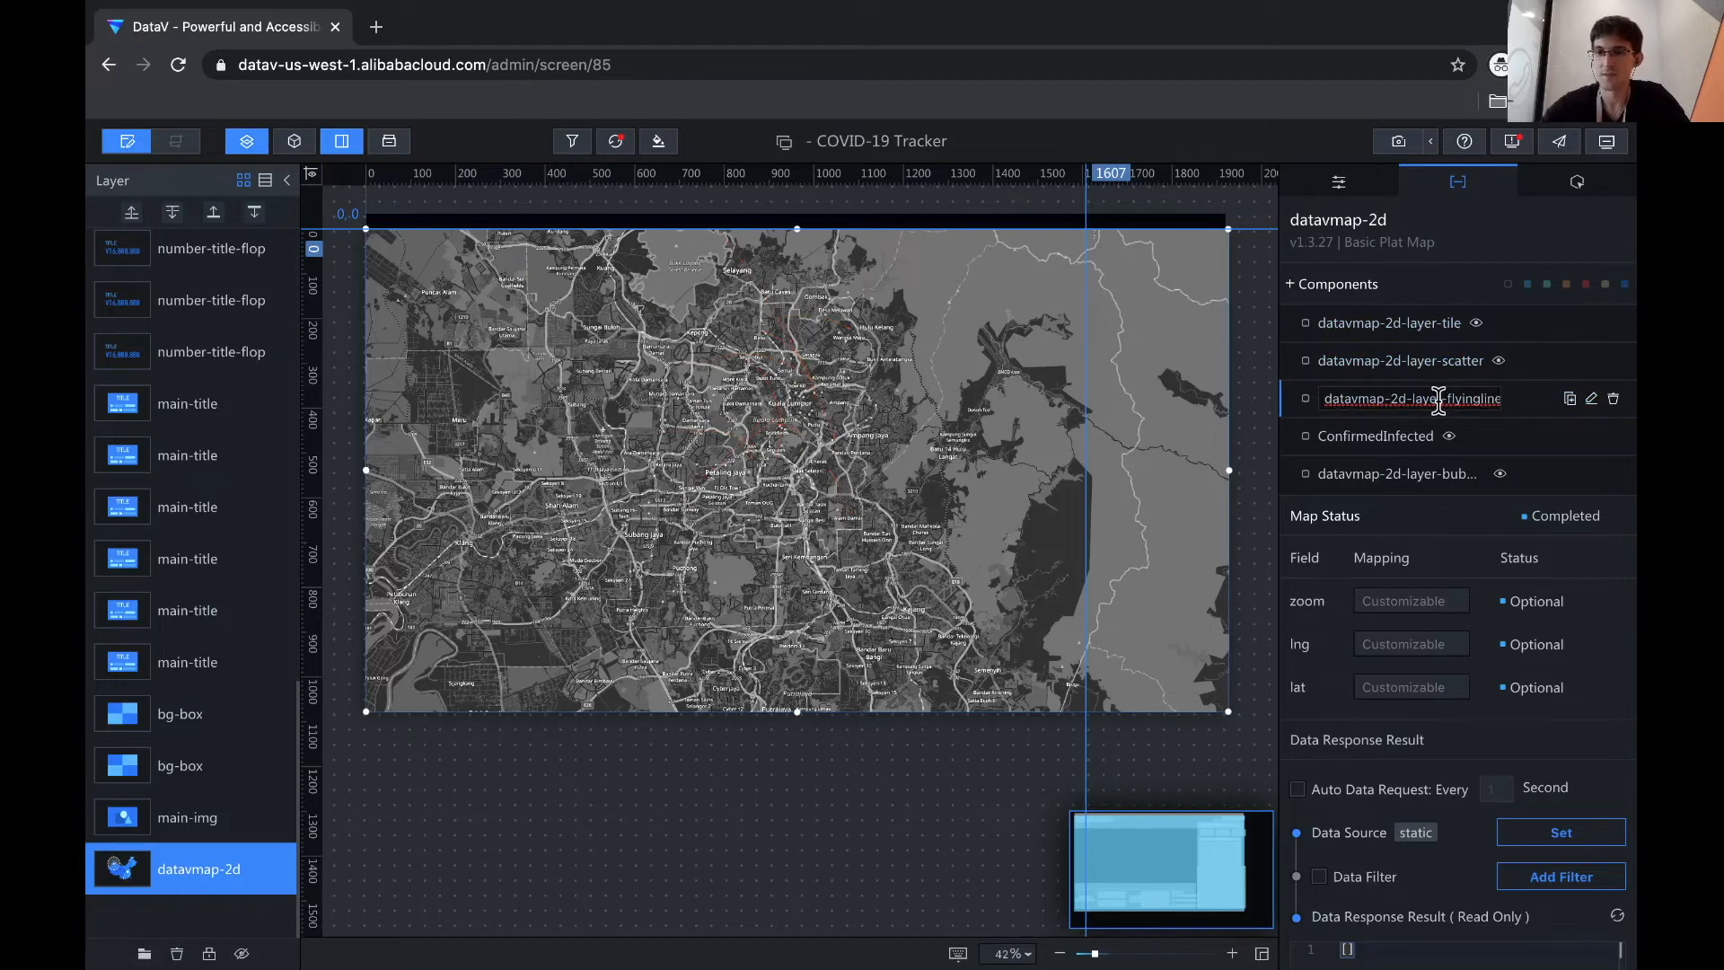
{"action": "triple_click", "coordinate": [1438, 399]}
{"action": "type", "text": "Pla"}
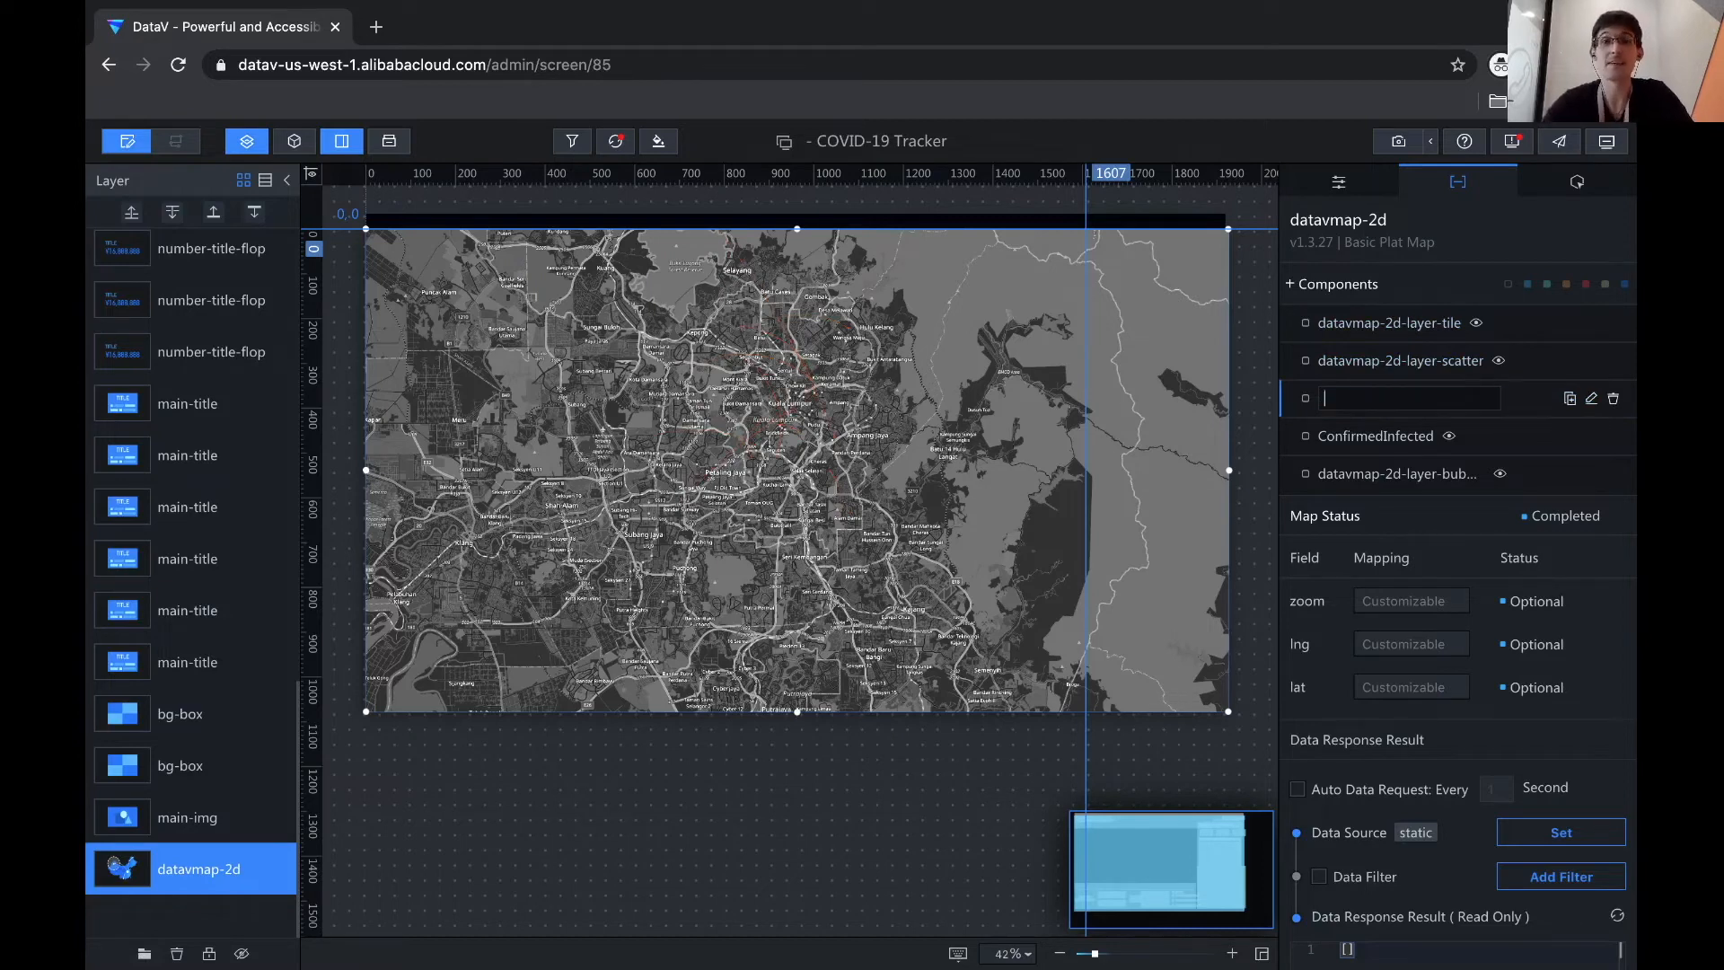
{"action": "type", "text": "cesVisited"}
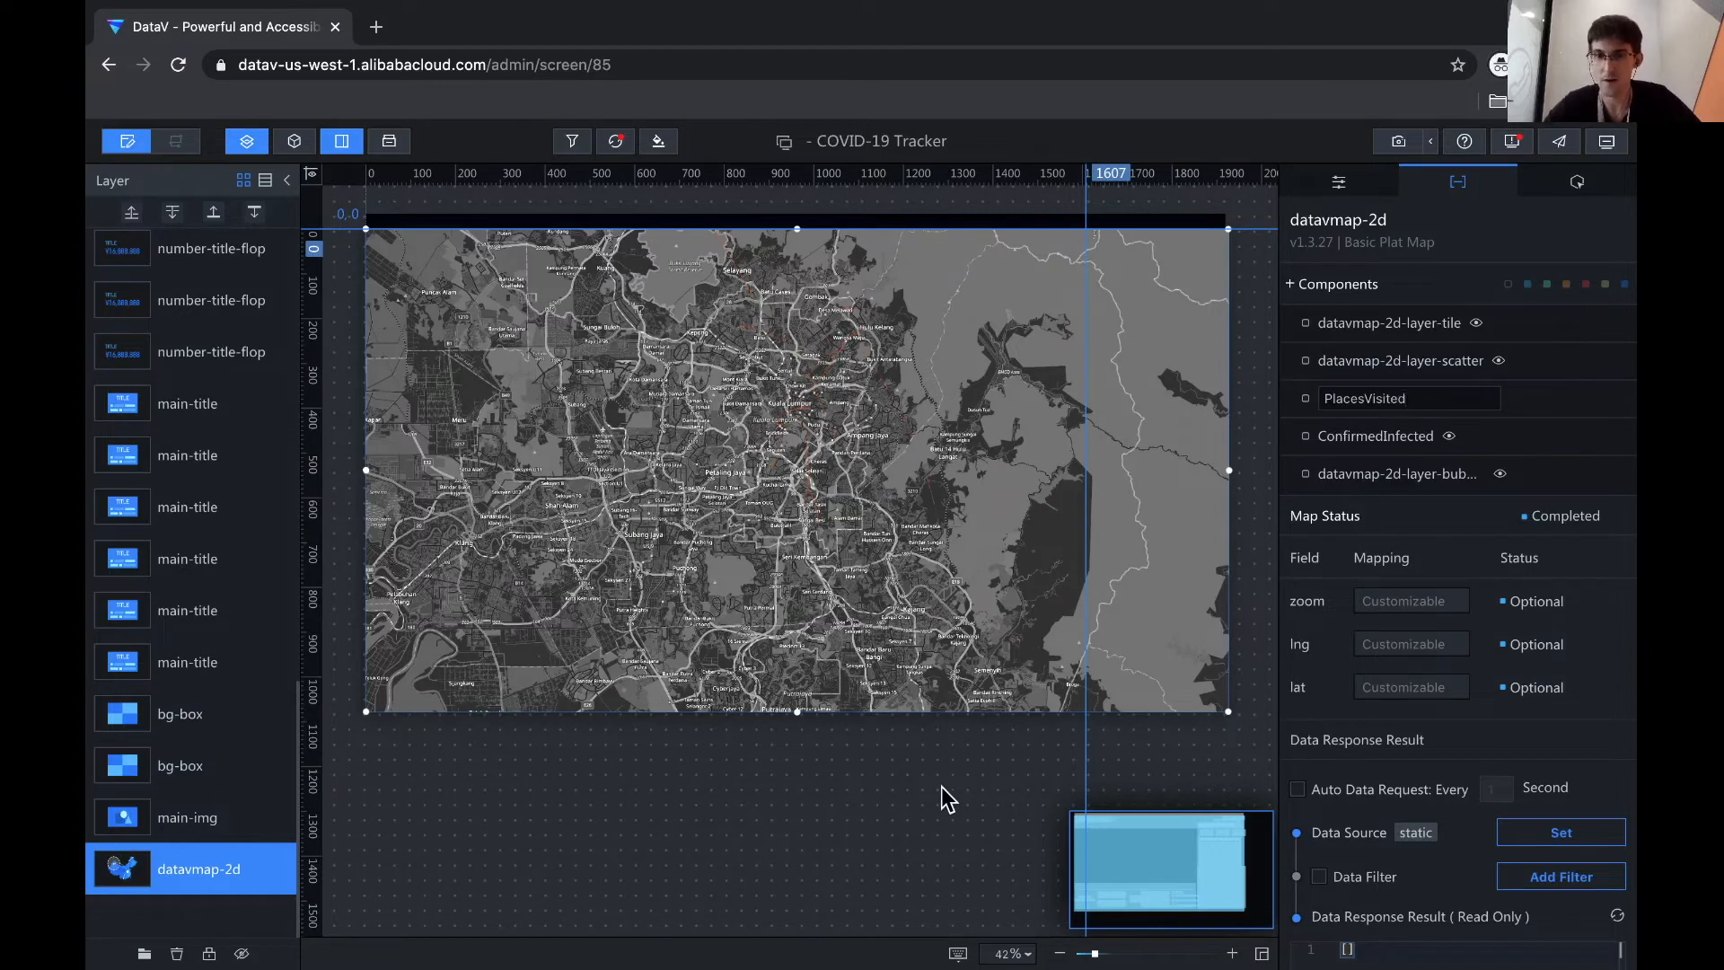
{"action": "left_click", "coordinate": [941, 787]}
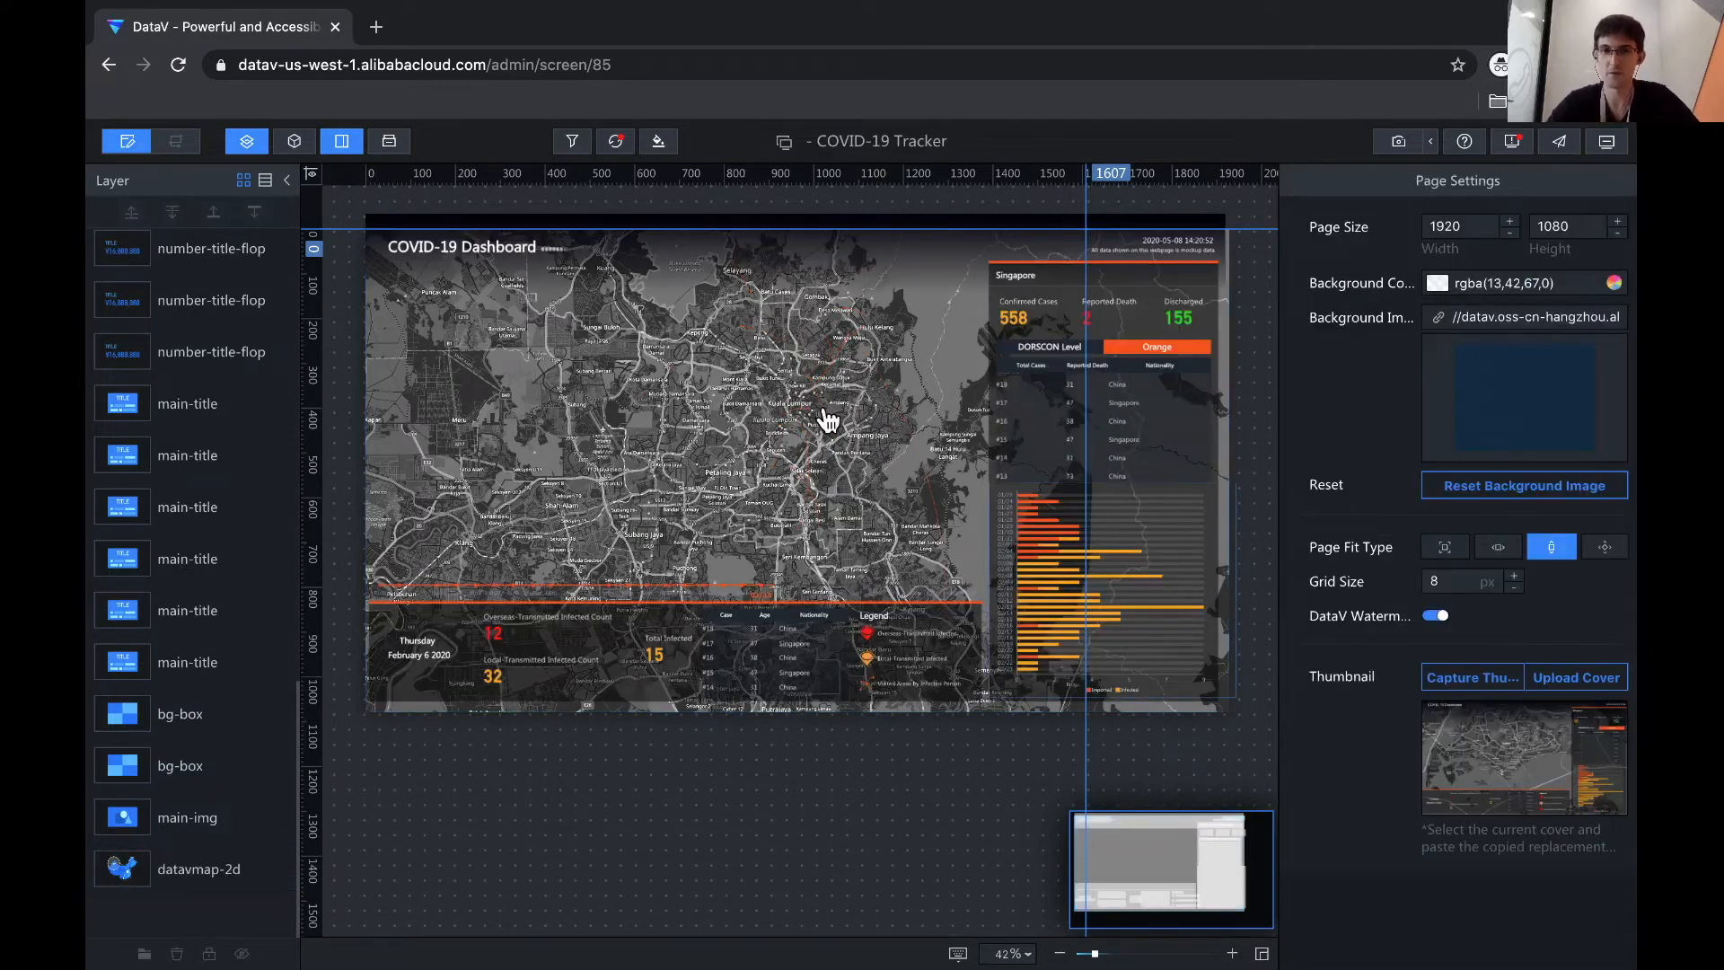
{"action": "left_click", "coordinate": [760, 397]}
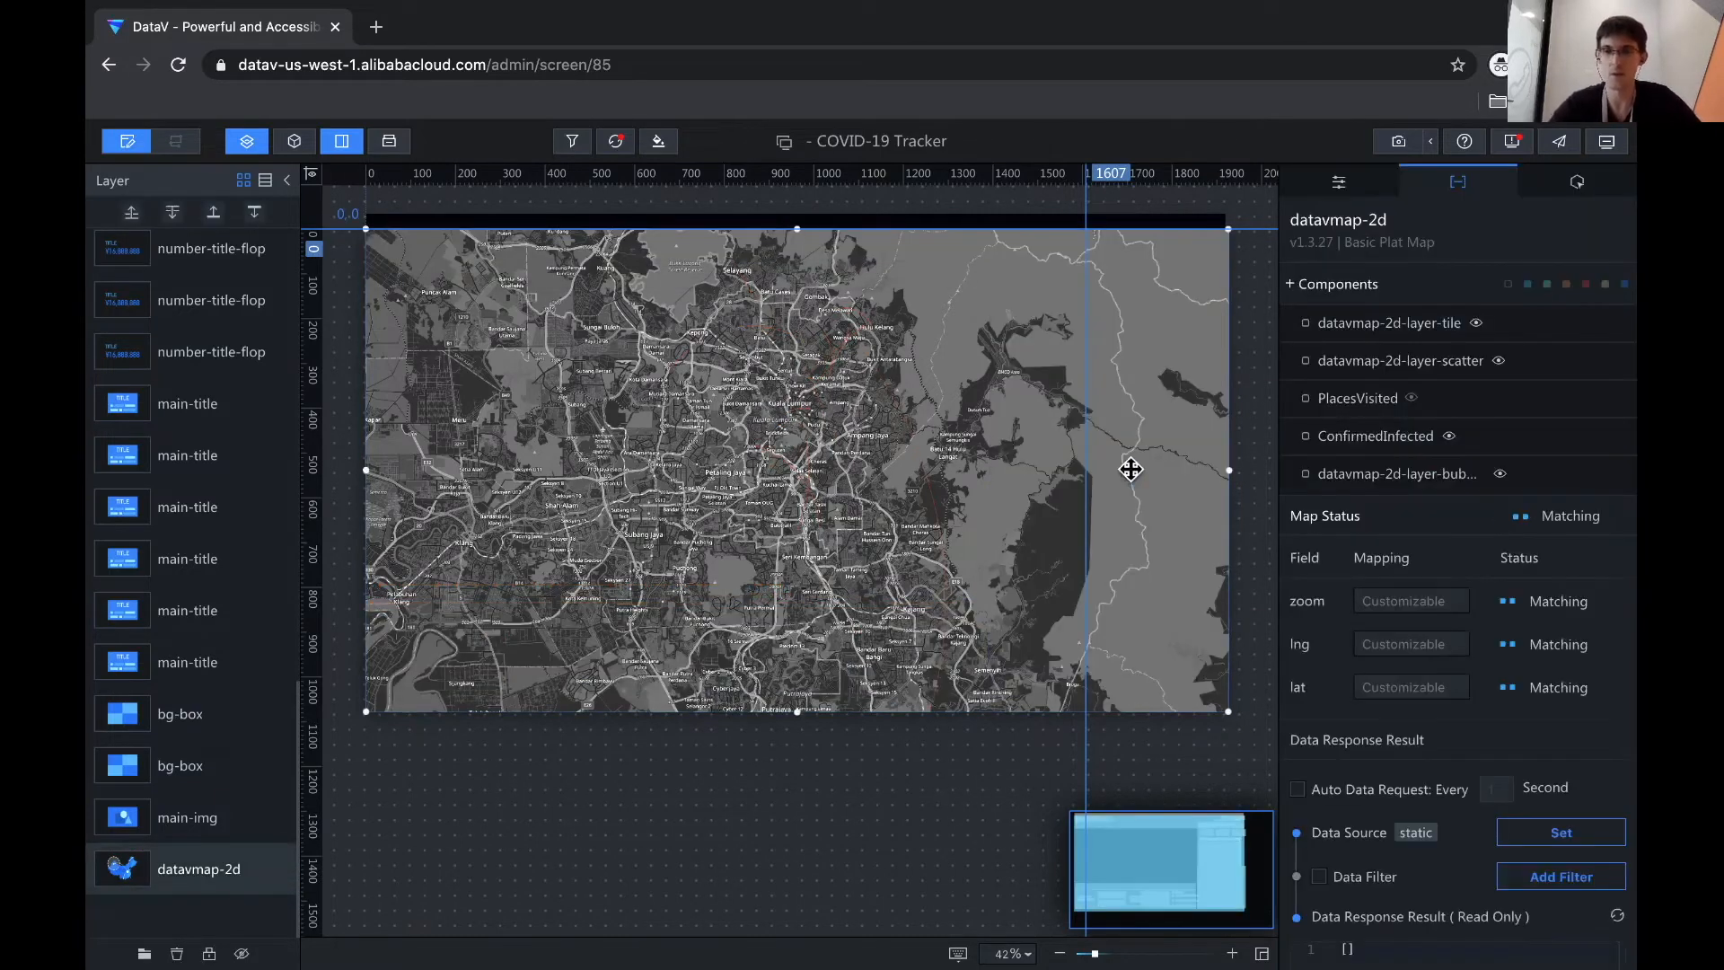
{"action": "left_click", "coordinate": [1374, 401]}
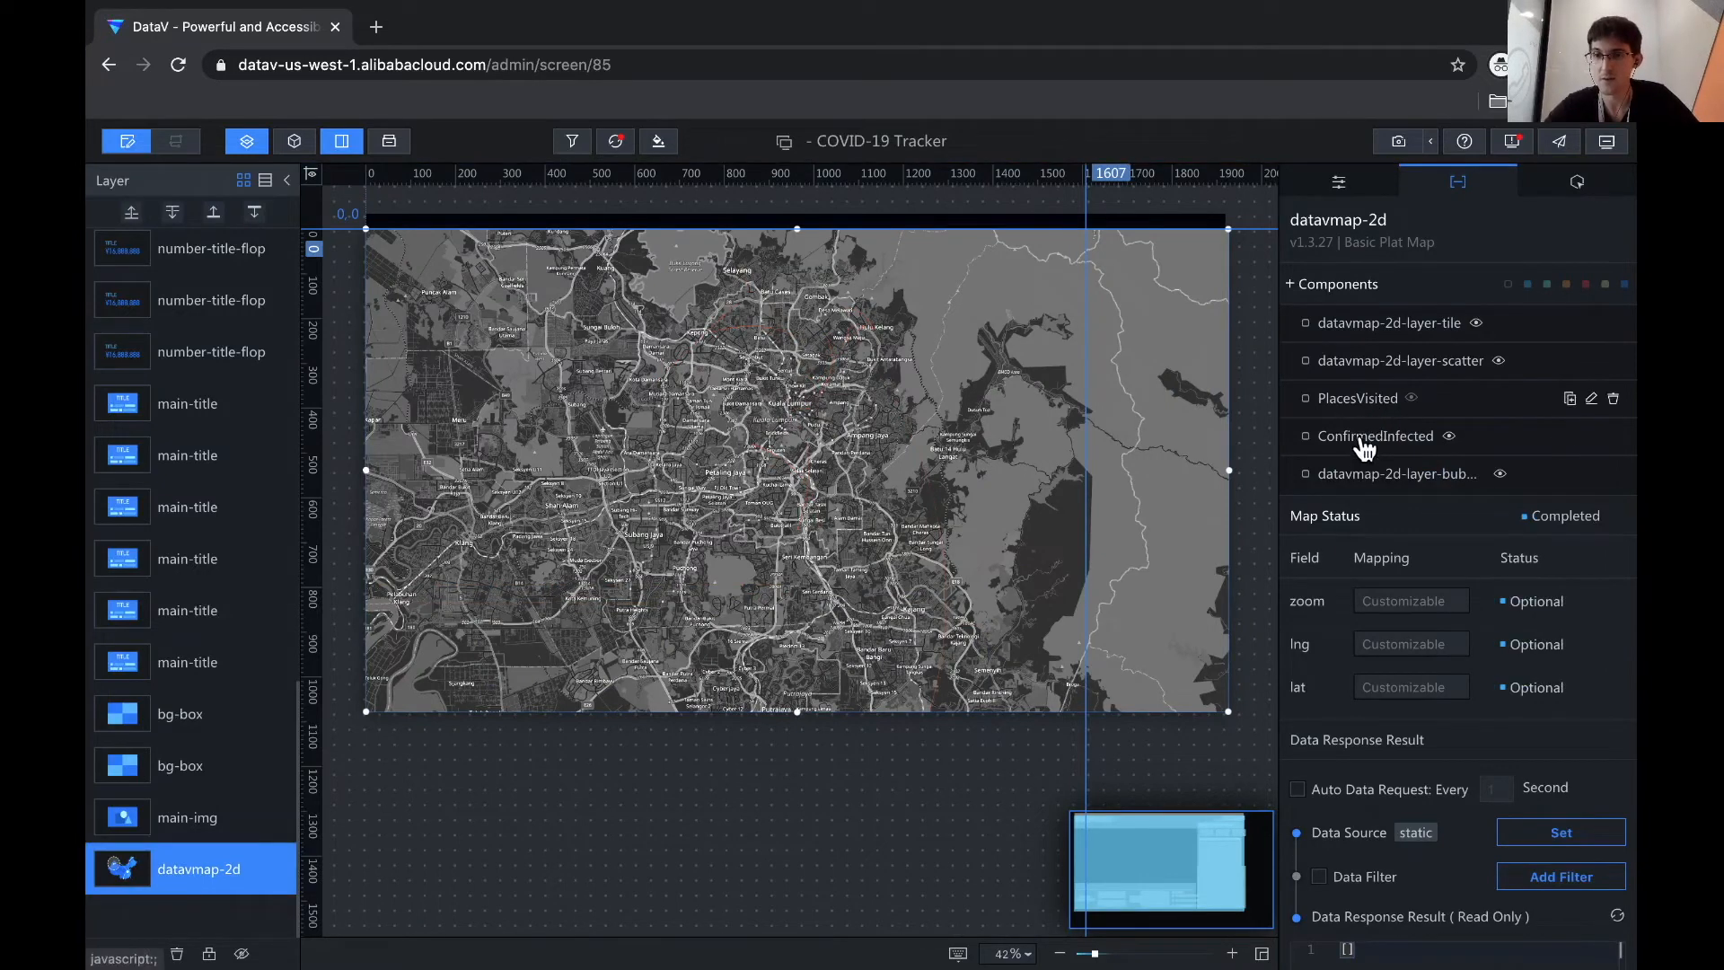
- Switch ConfirmedInfected's data source to Database and clear its prefilled SQL query
{"action": "left_click", "coordinate": [1364, 443]}
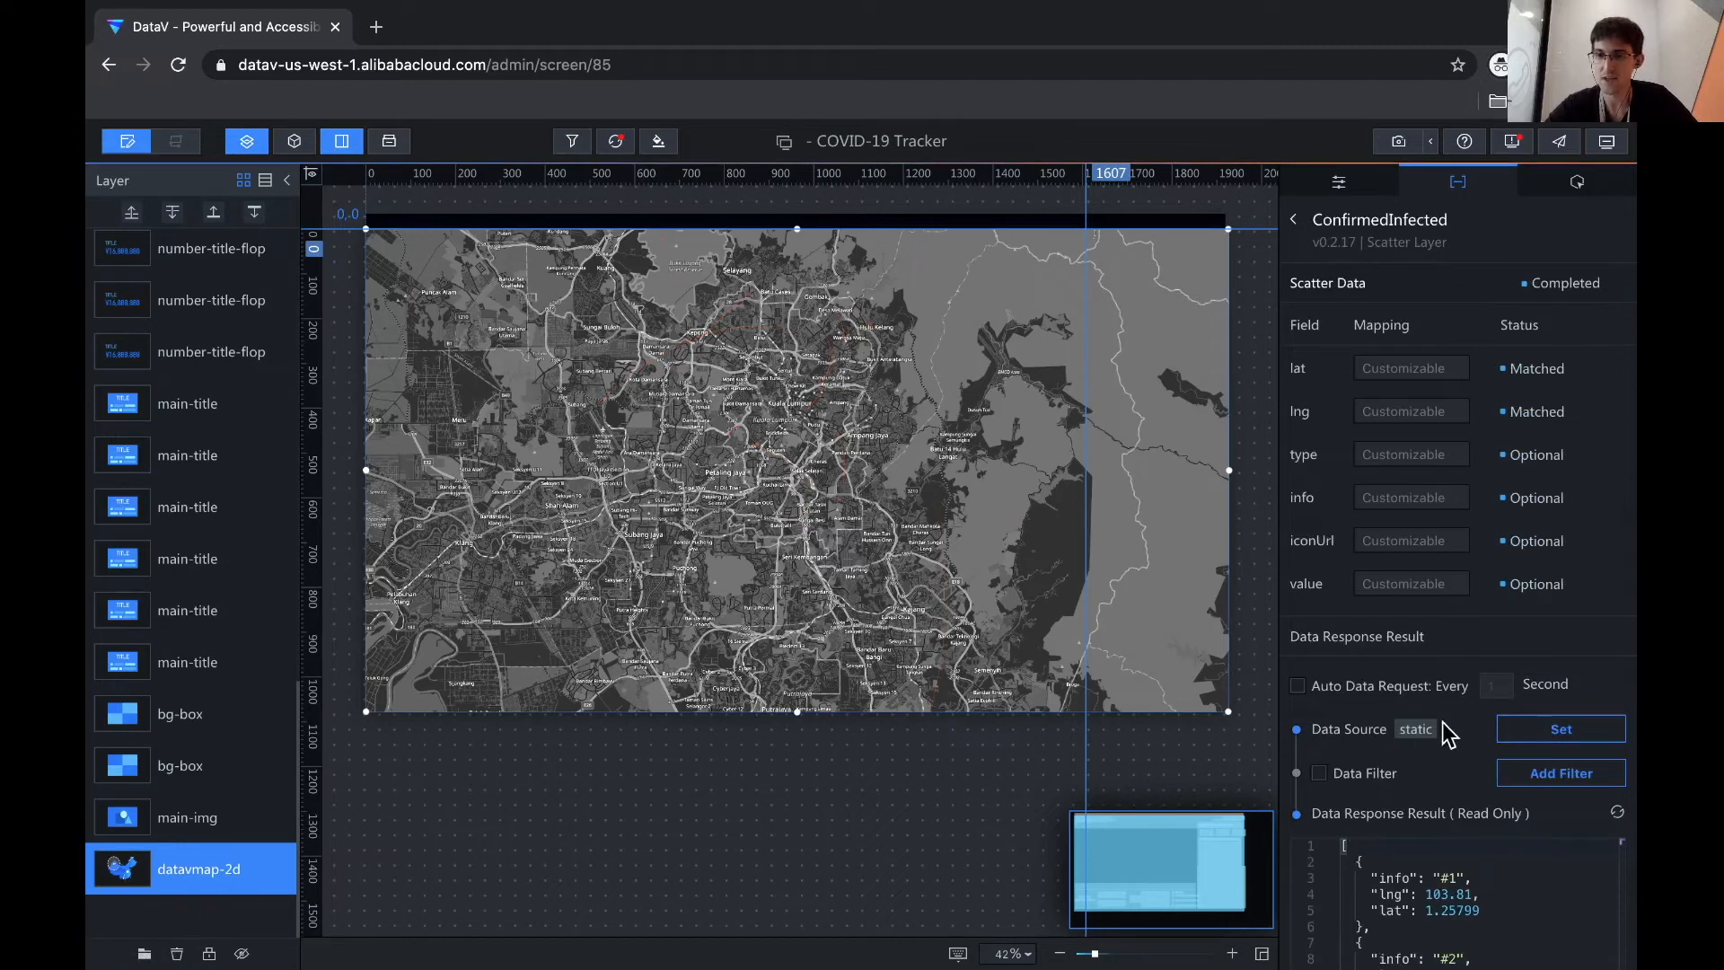
{"action": "left_click", "coordinate": [1554, 738]}
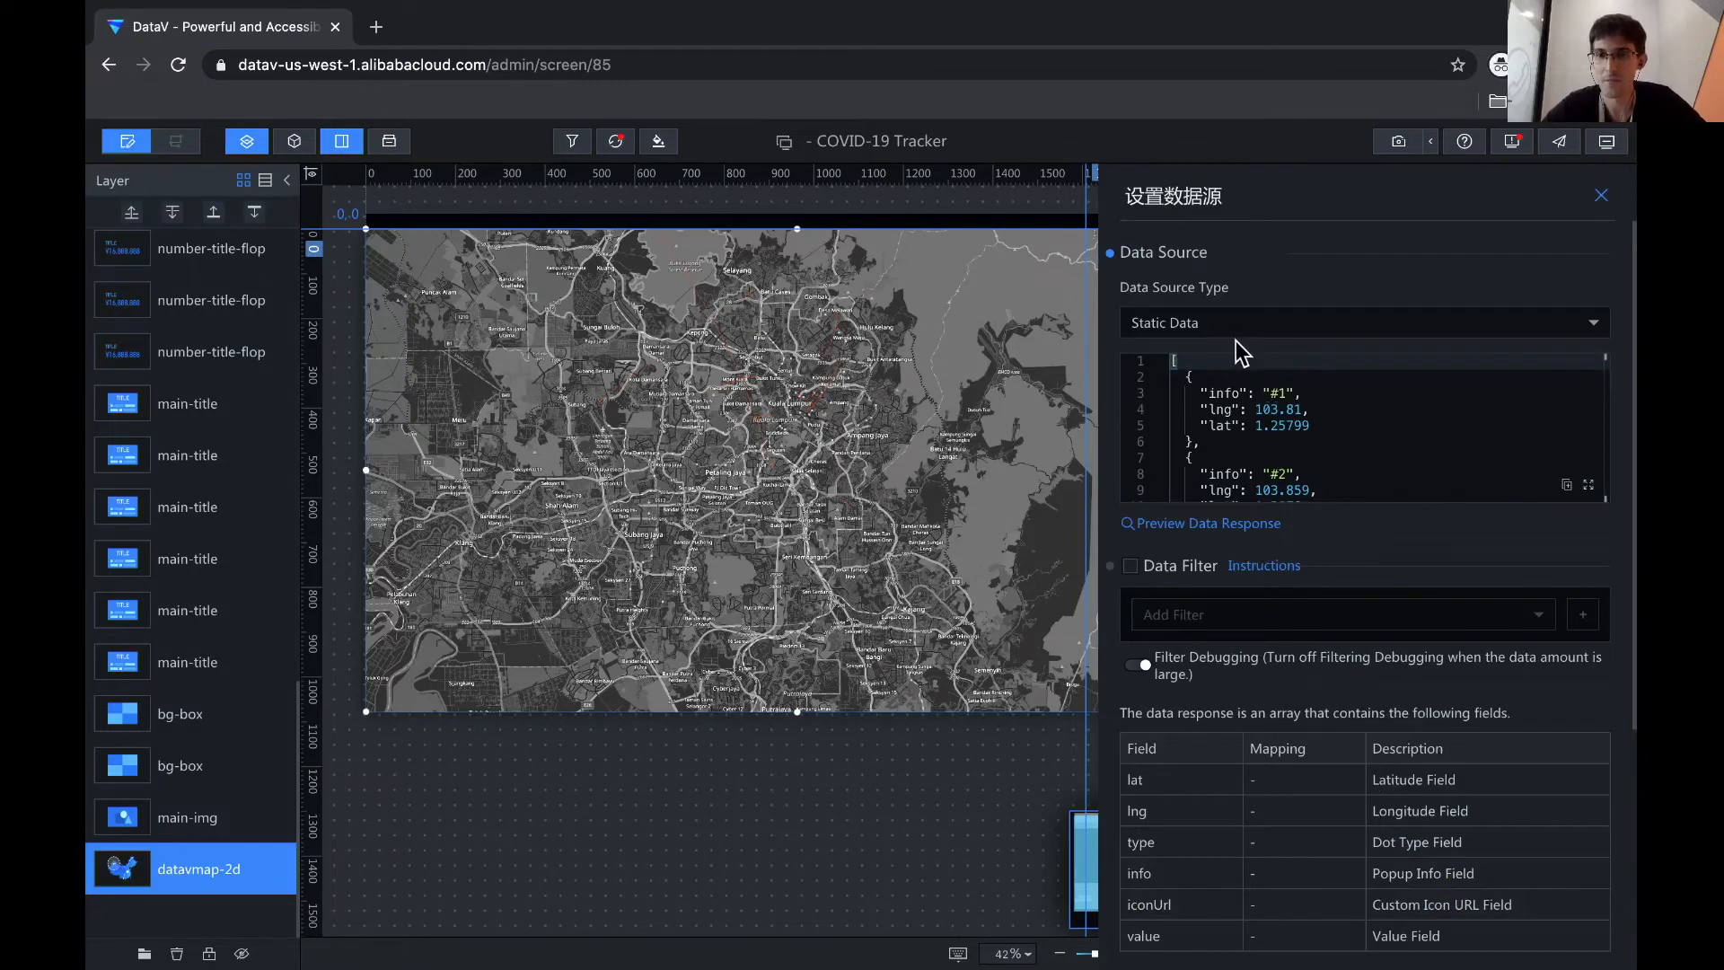
{"action": "left_click", "coordinate": [1227, 325]}
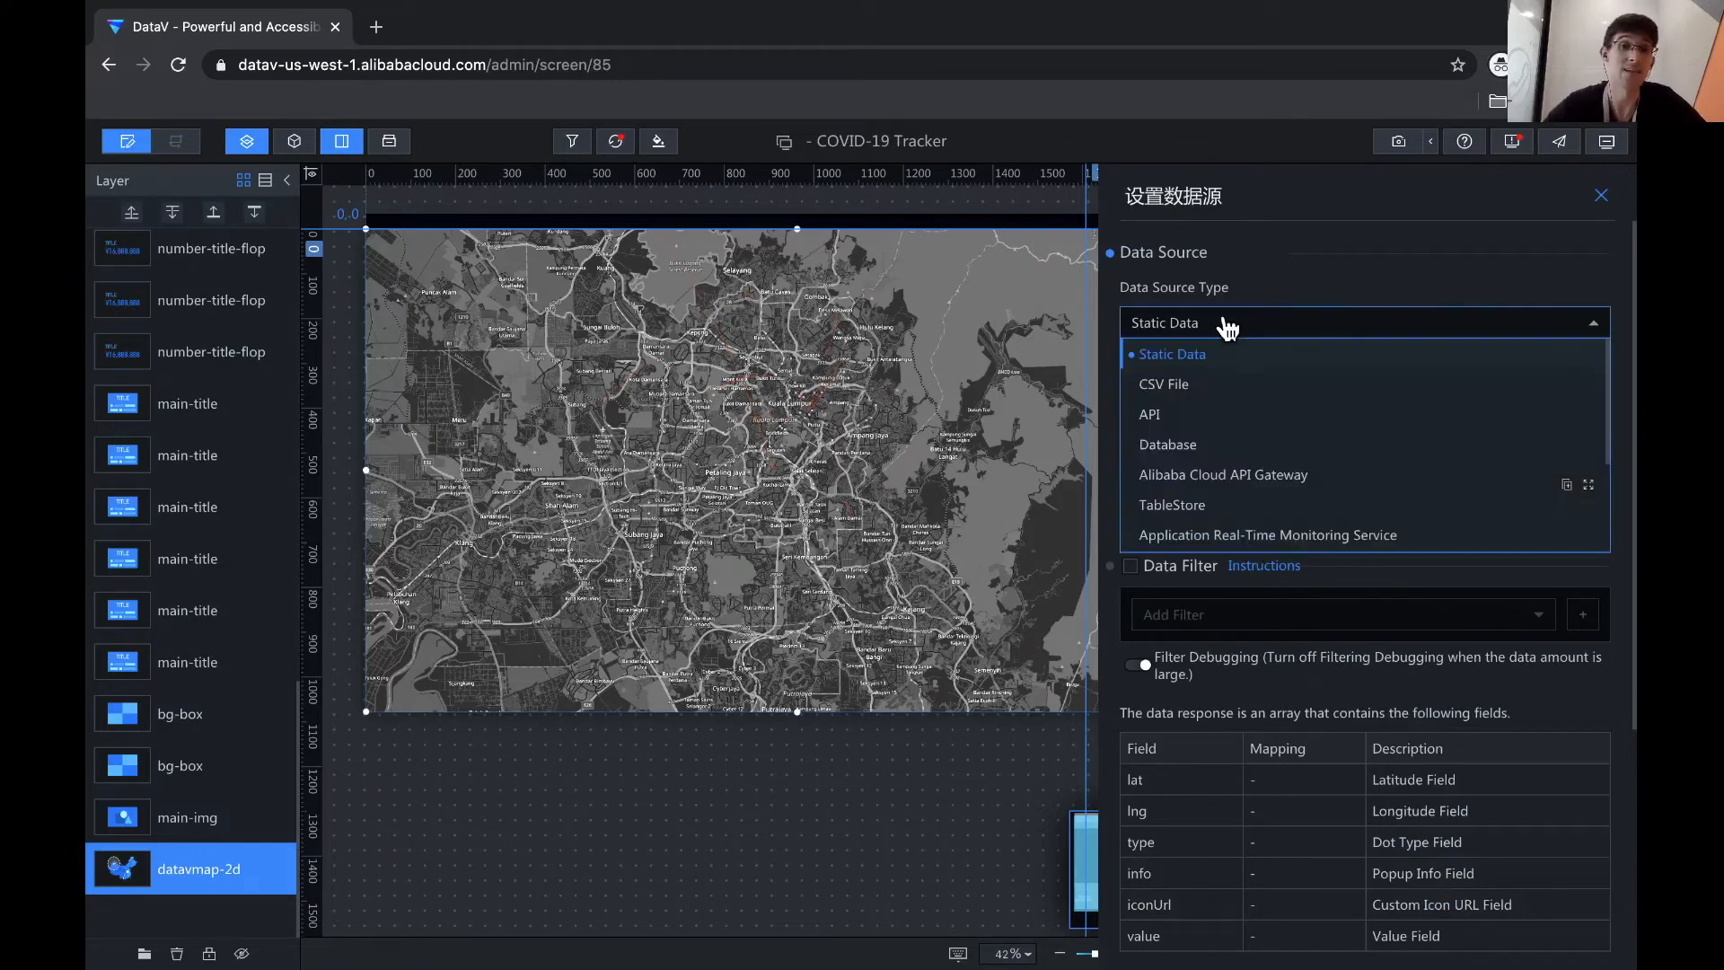
{"action": "left_click", "coordinate": [1218, 444]}
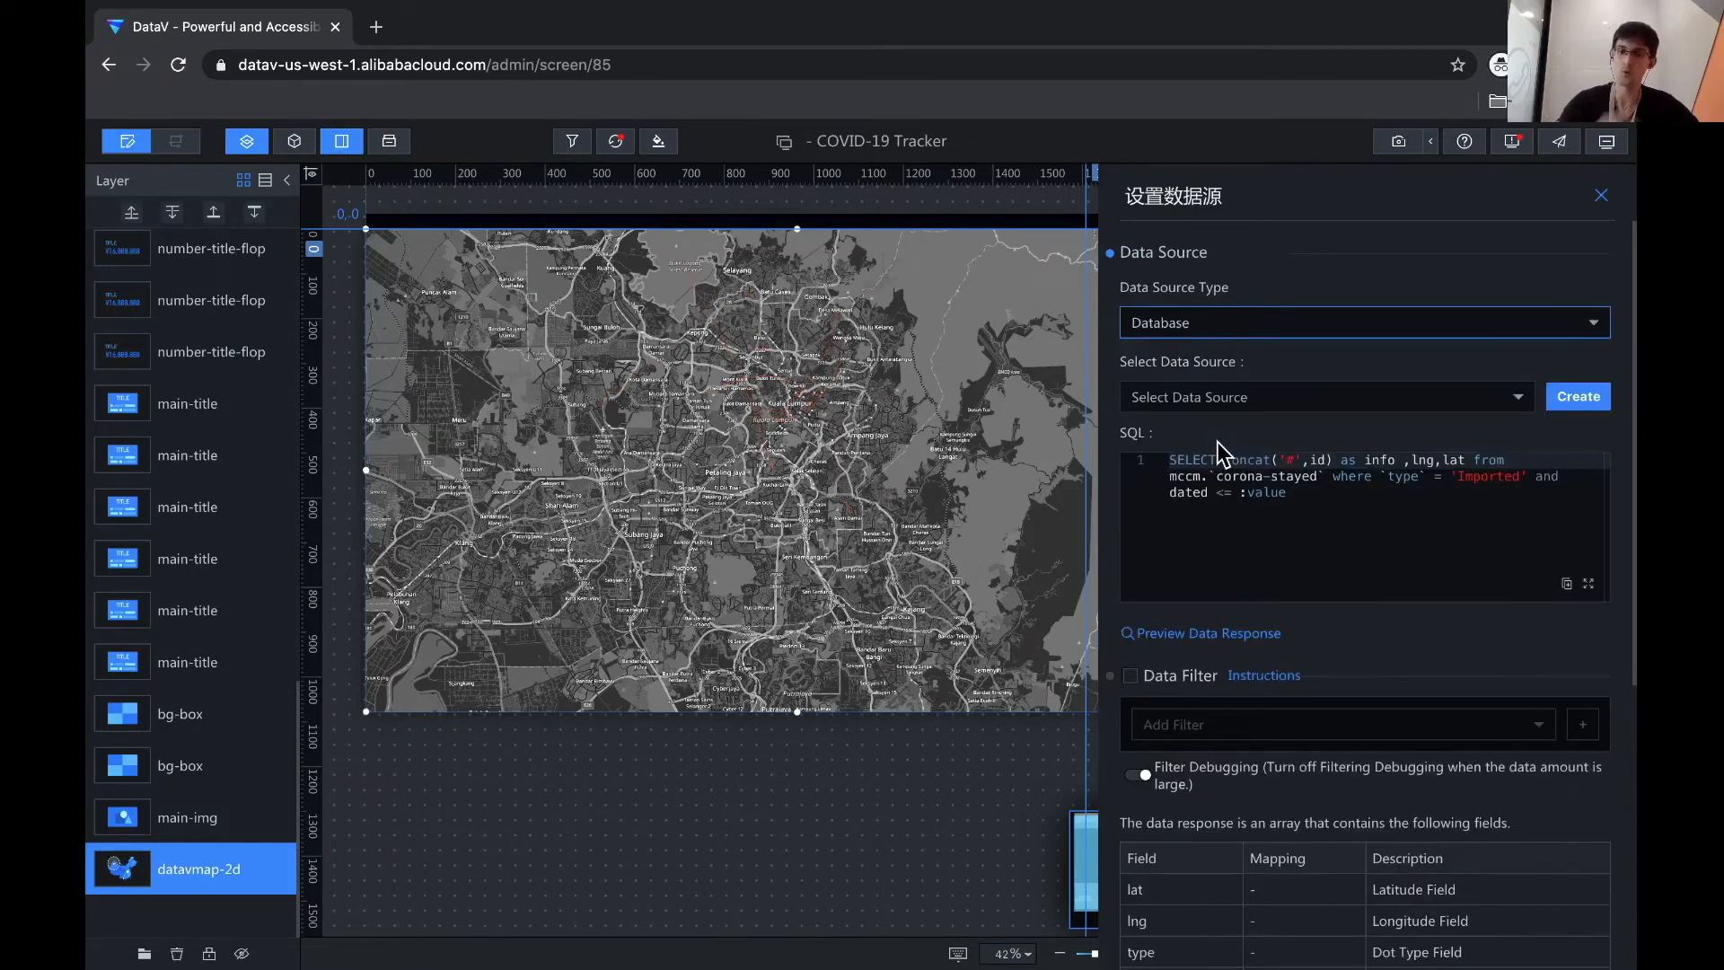
{"action": "left_click", "coordinate": [1353, 494]}
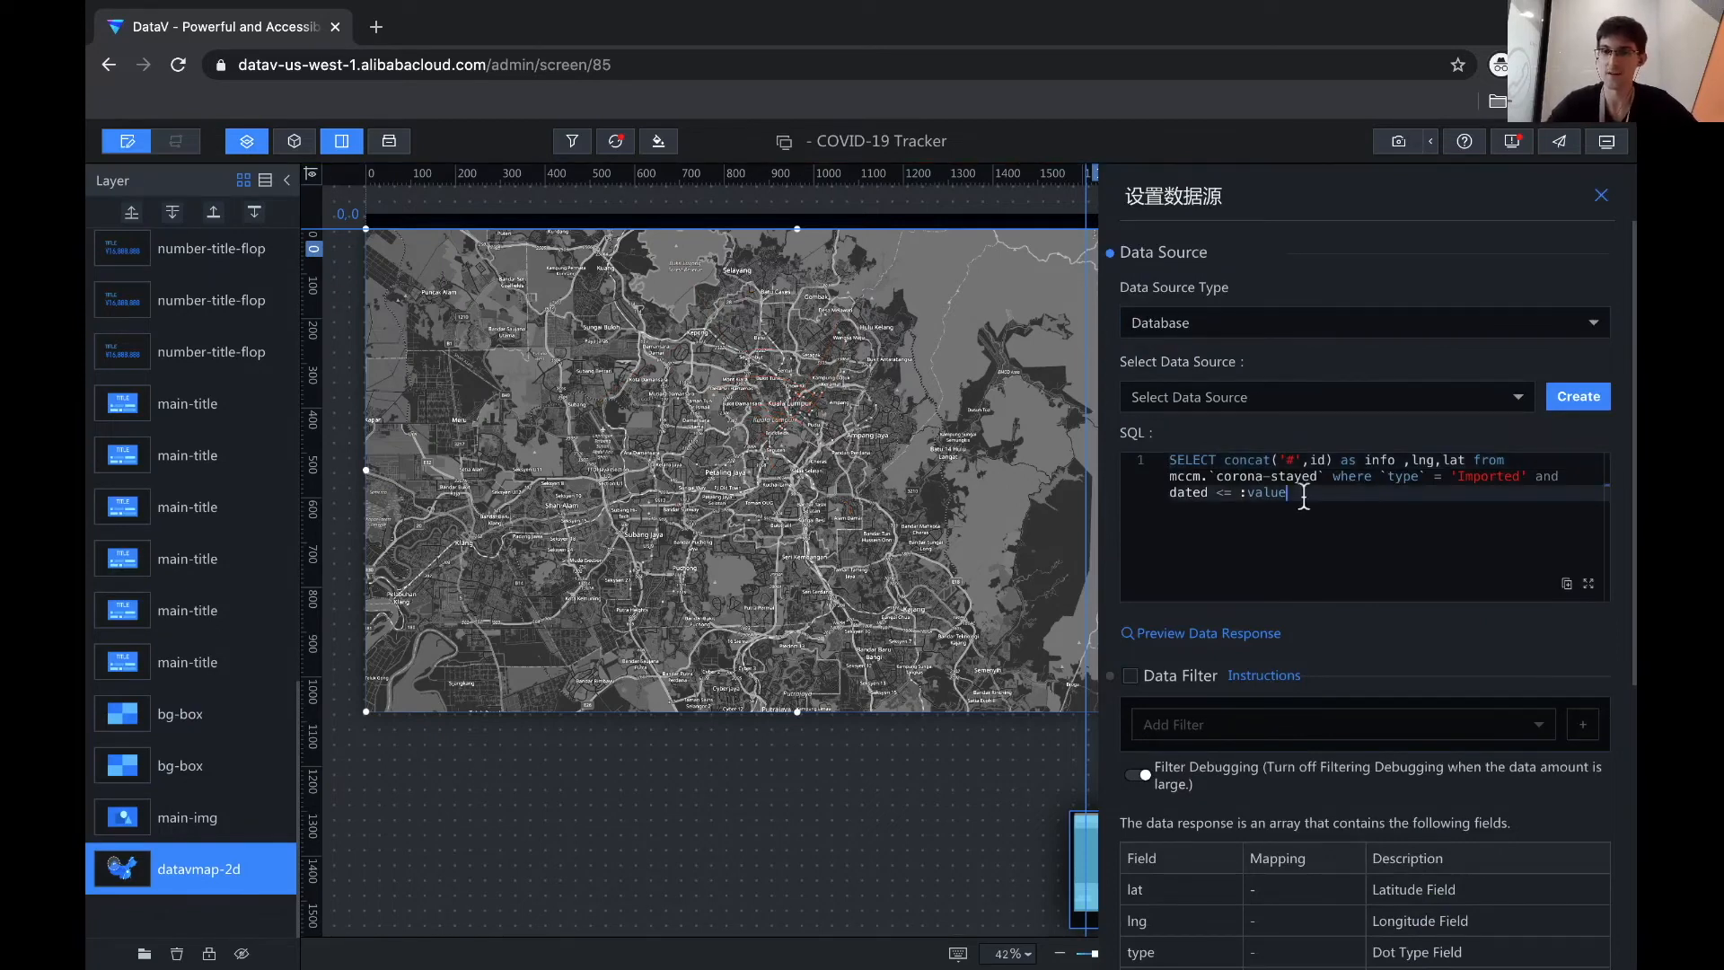
{"action": "key", "text": "ctrl+a"}
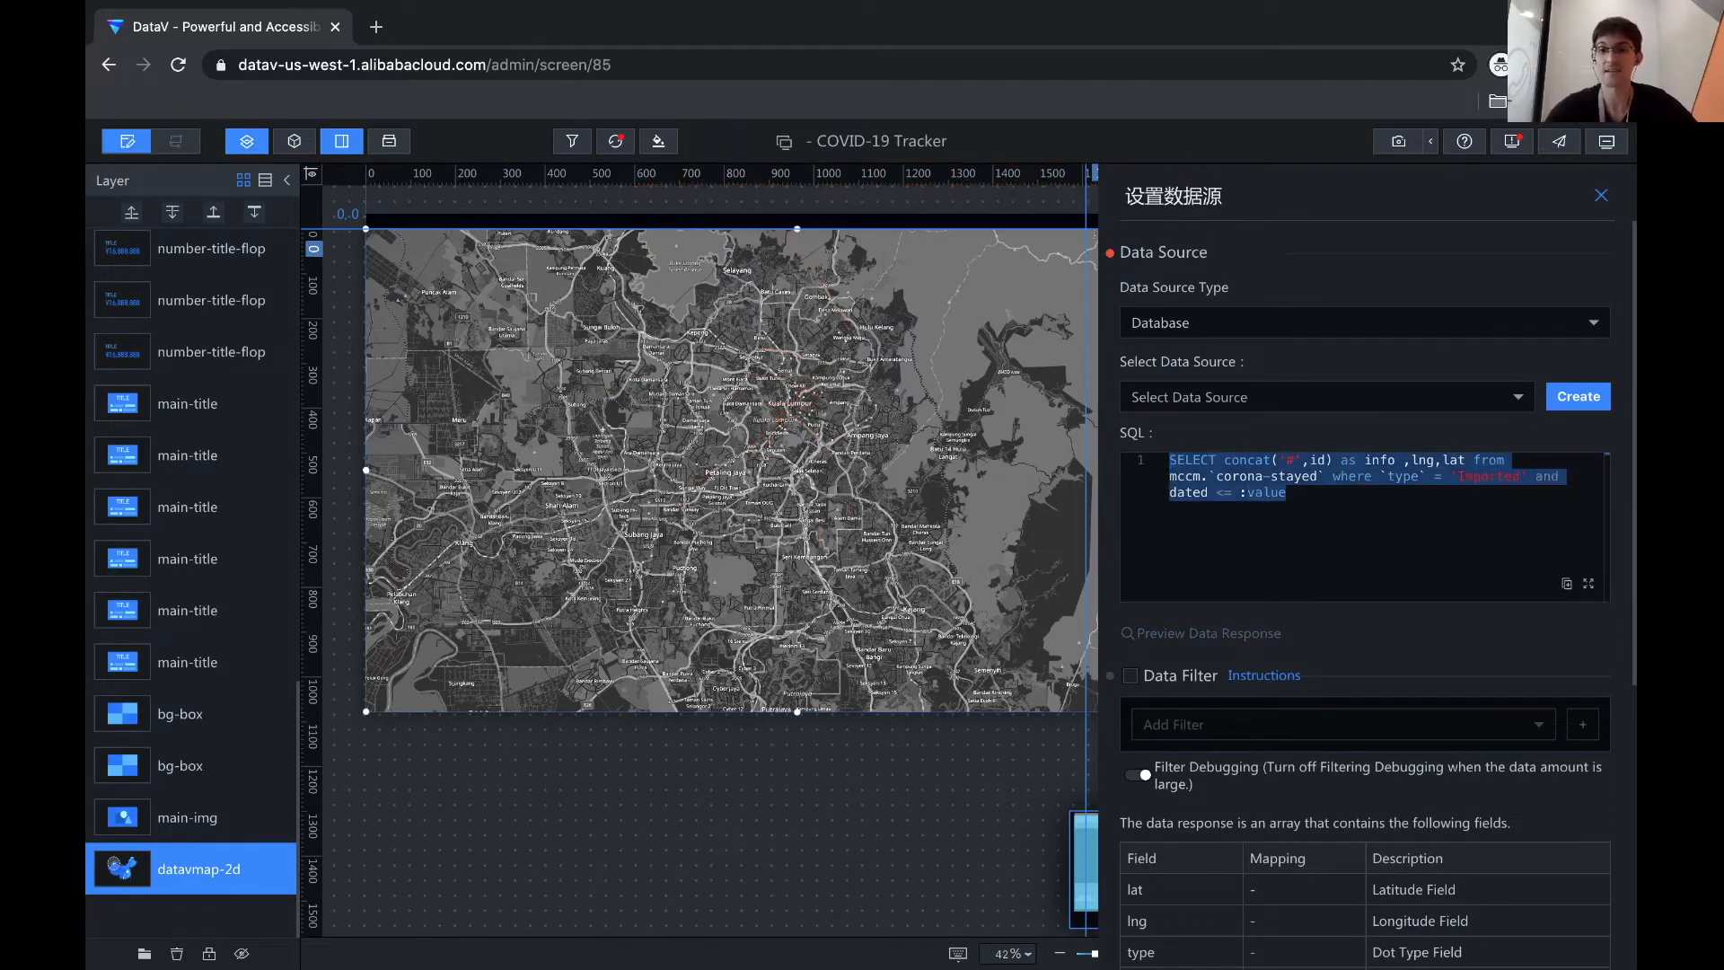
{"action": "key", "text": "BackSpace"}
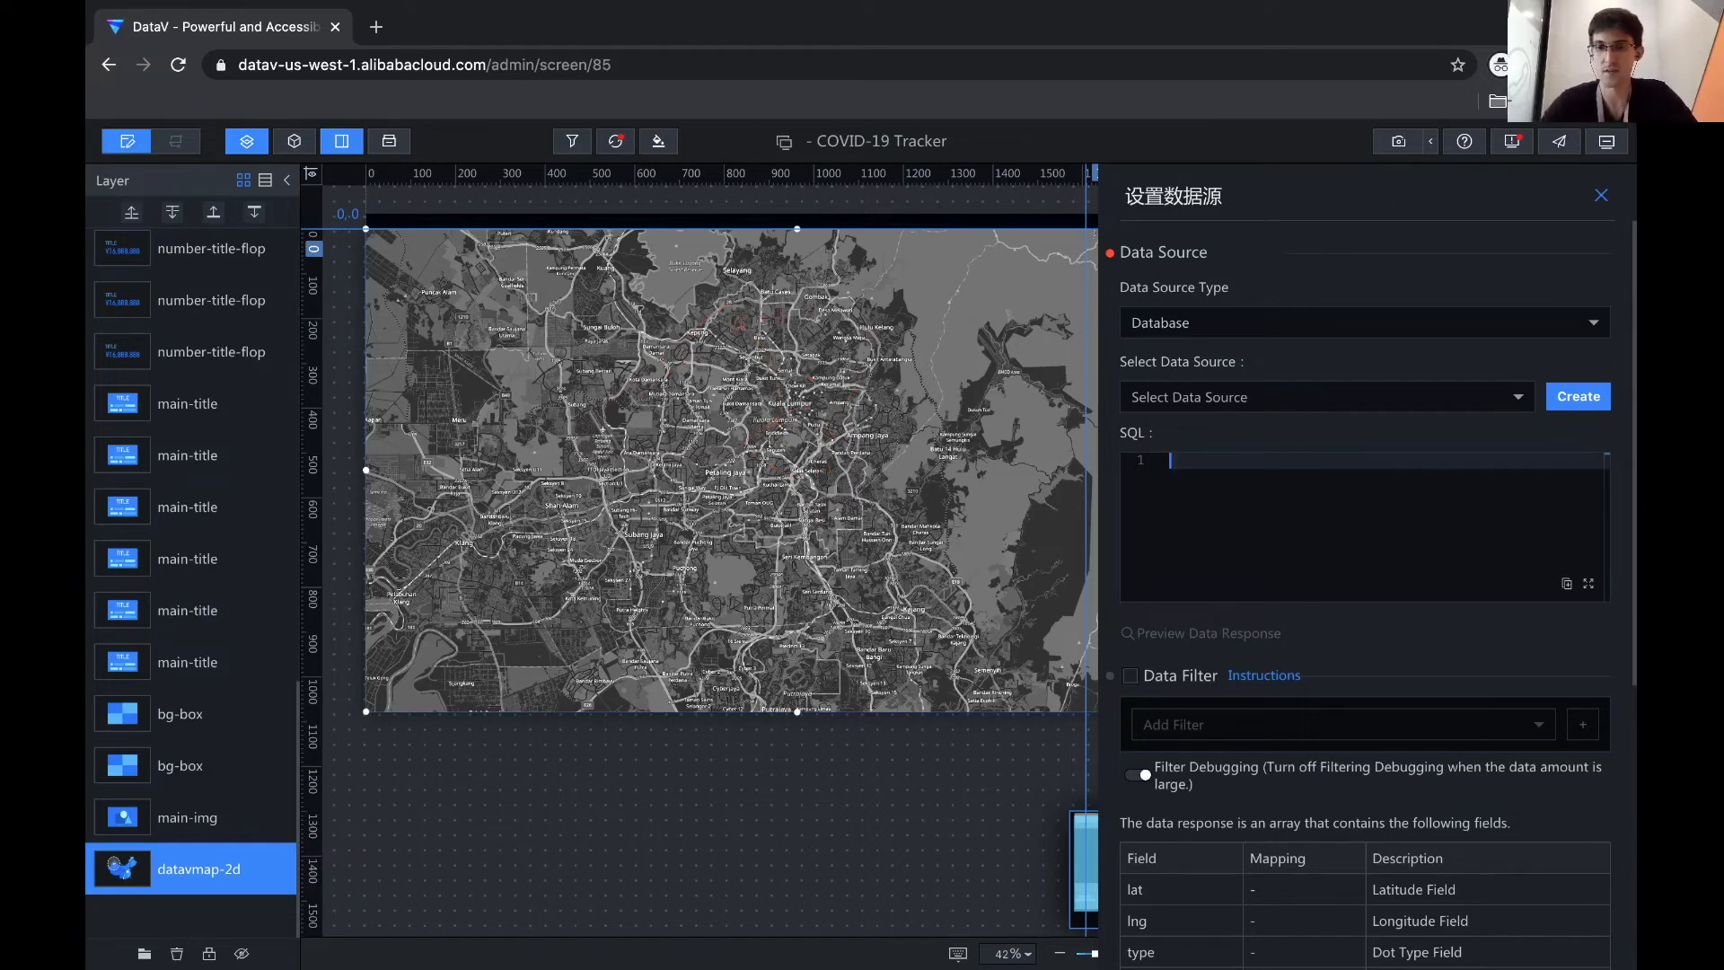
- Type SELECT concat('#', id) as info, lng, lat from the covid-data table
{"action": "type", "text": "SEELECT"}
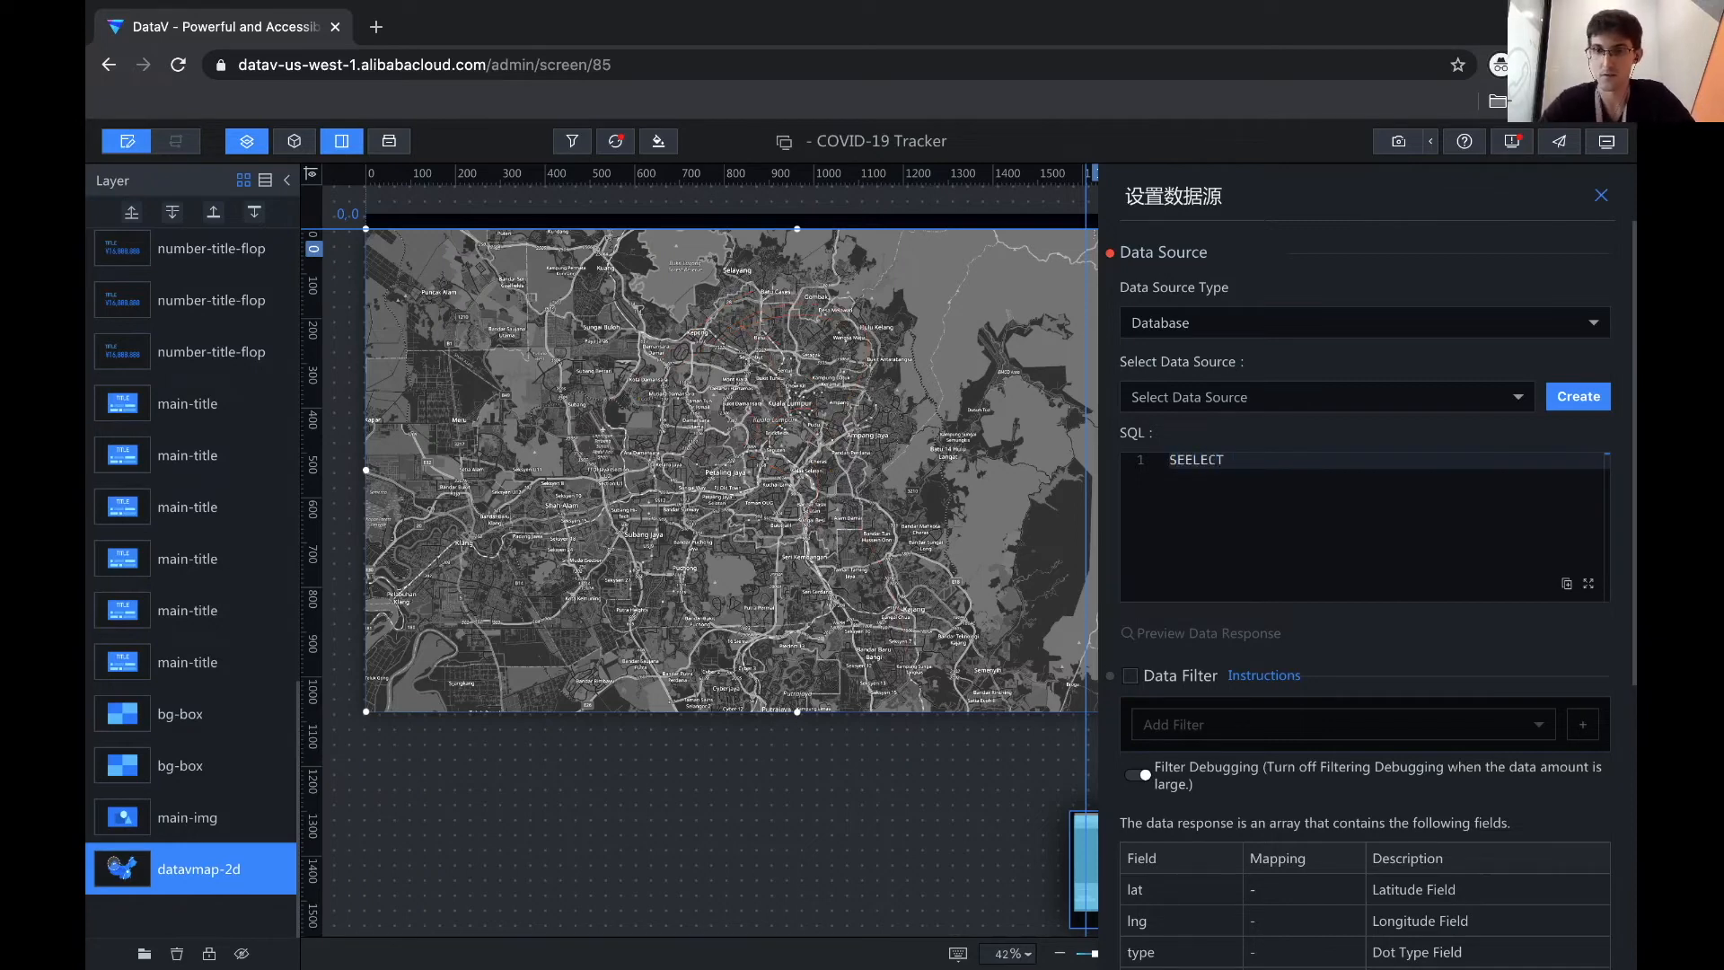
{"action": "key", "text": "BackSpace"}
{"action": "key", "text": "BackSpace"}
{"action": "key", "text": "BackSpace"}
{"action": "key", "text": "BackSpace"}
{"action": "key", "text": "BackSpace"}
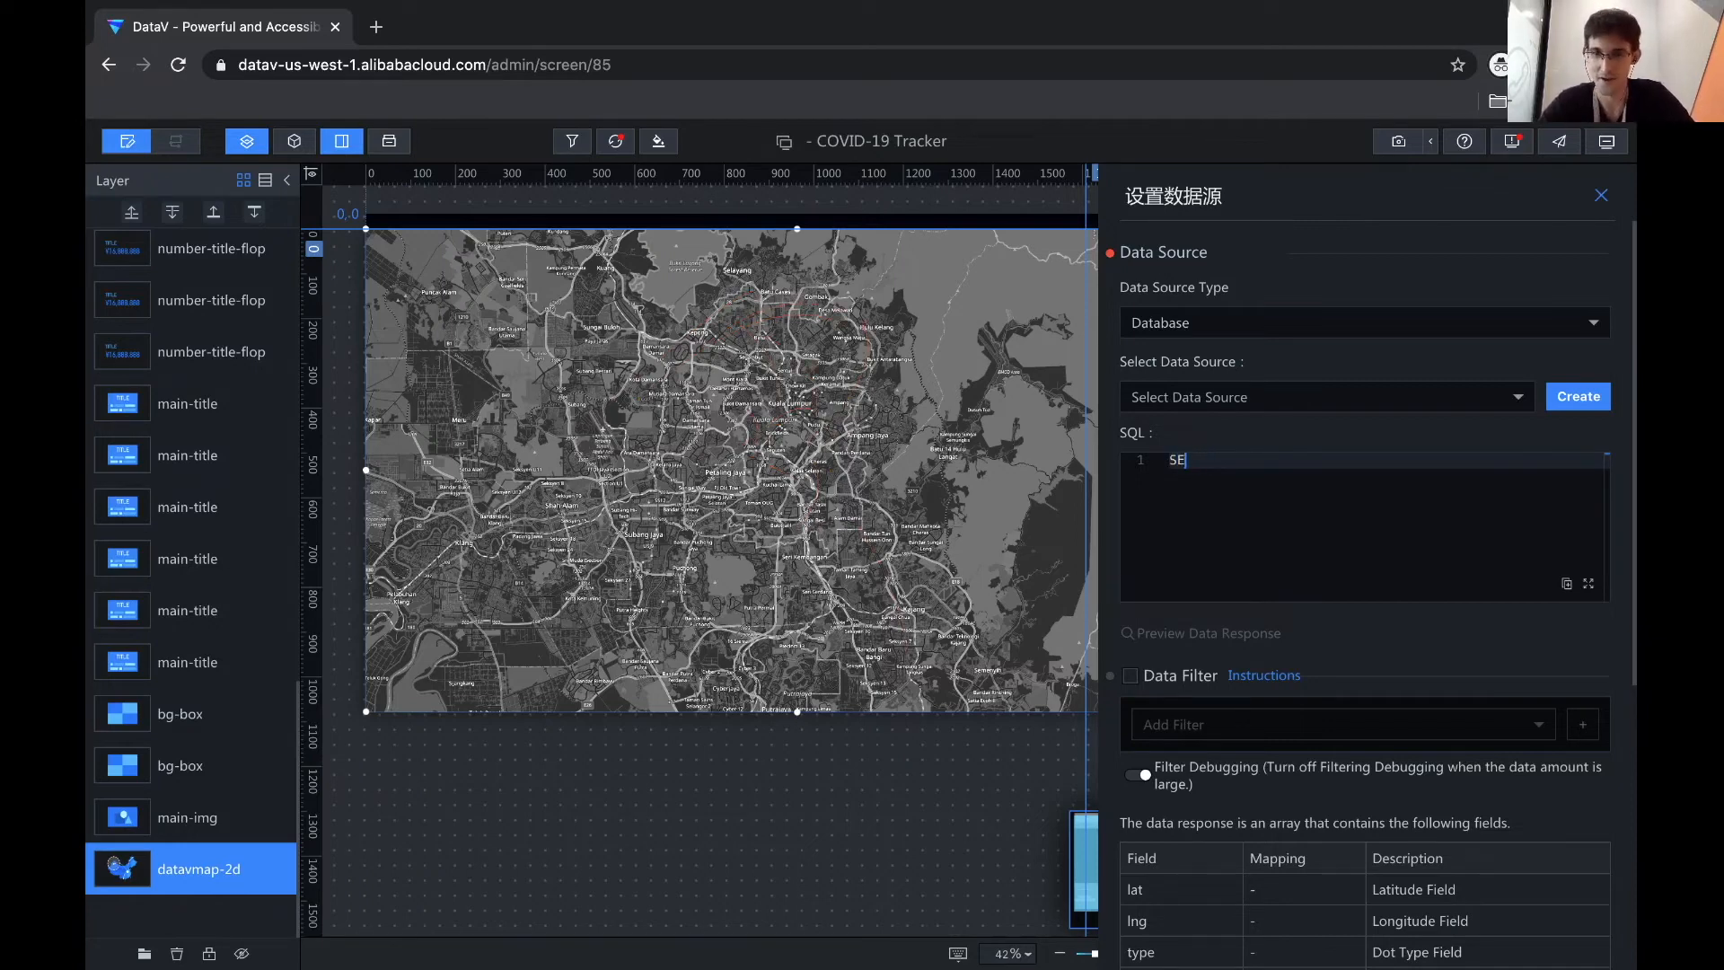
{"action": "type", "text": "LE"}
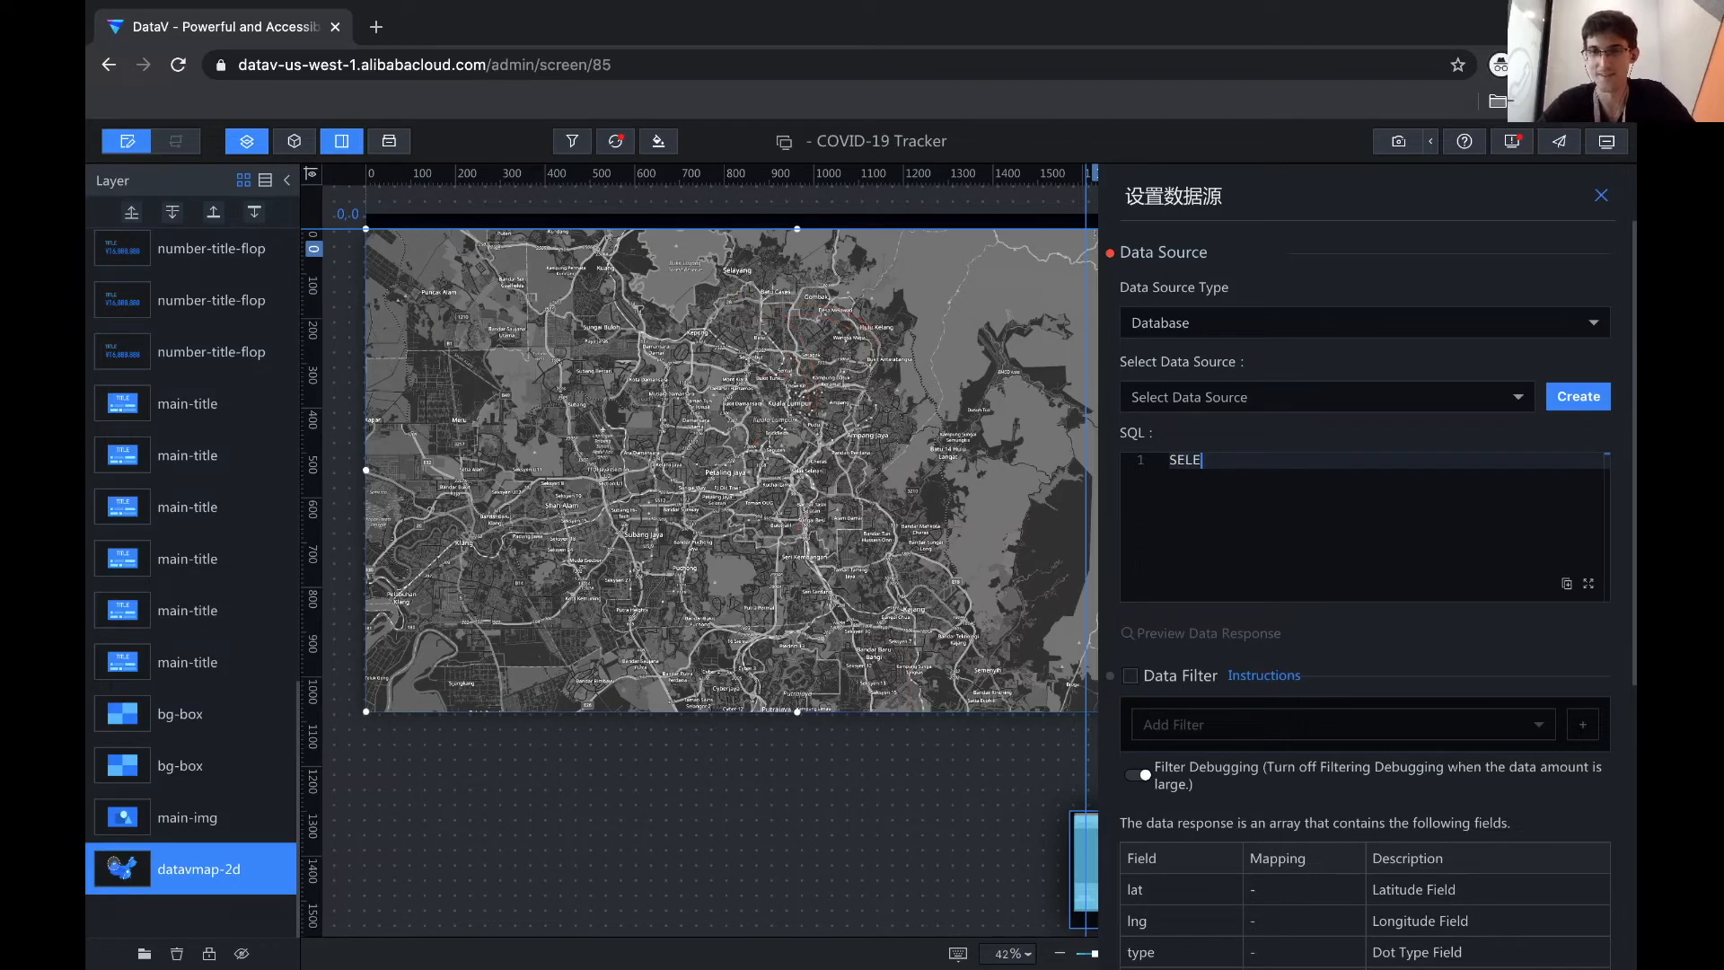
{"action": "type", "text": "CT "}
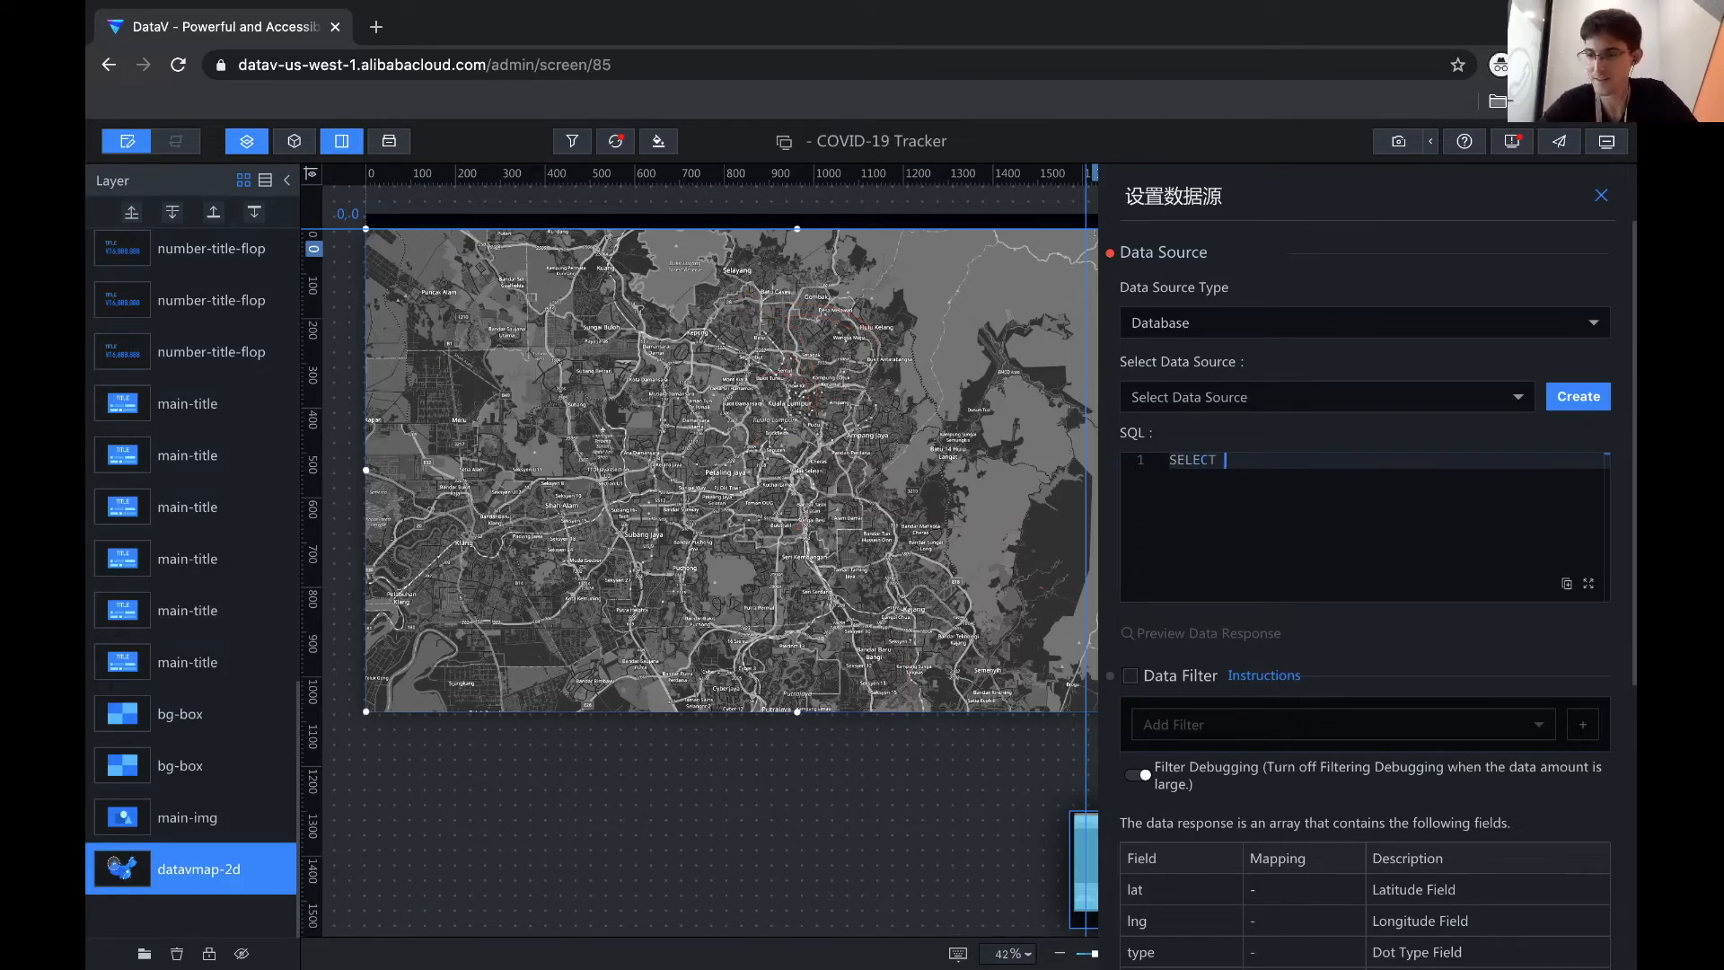
{"action": "type", "text": "con"}
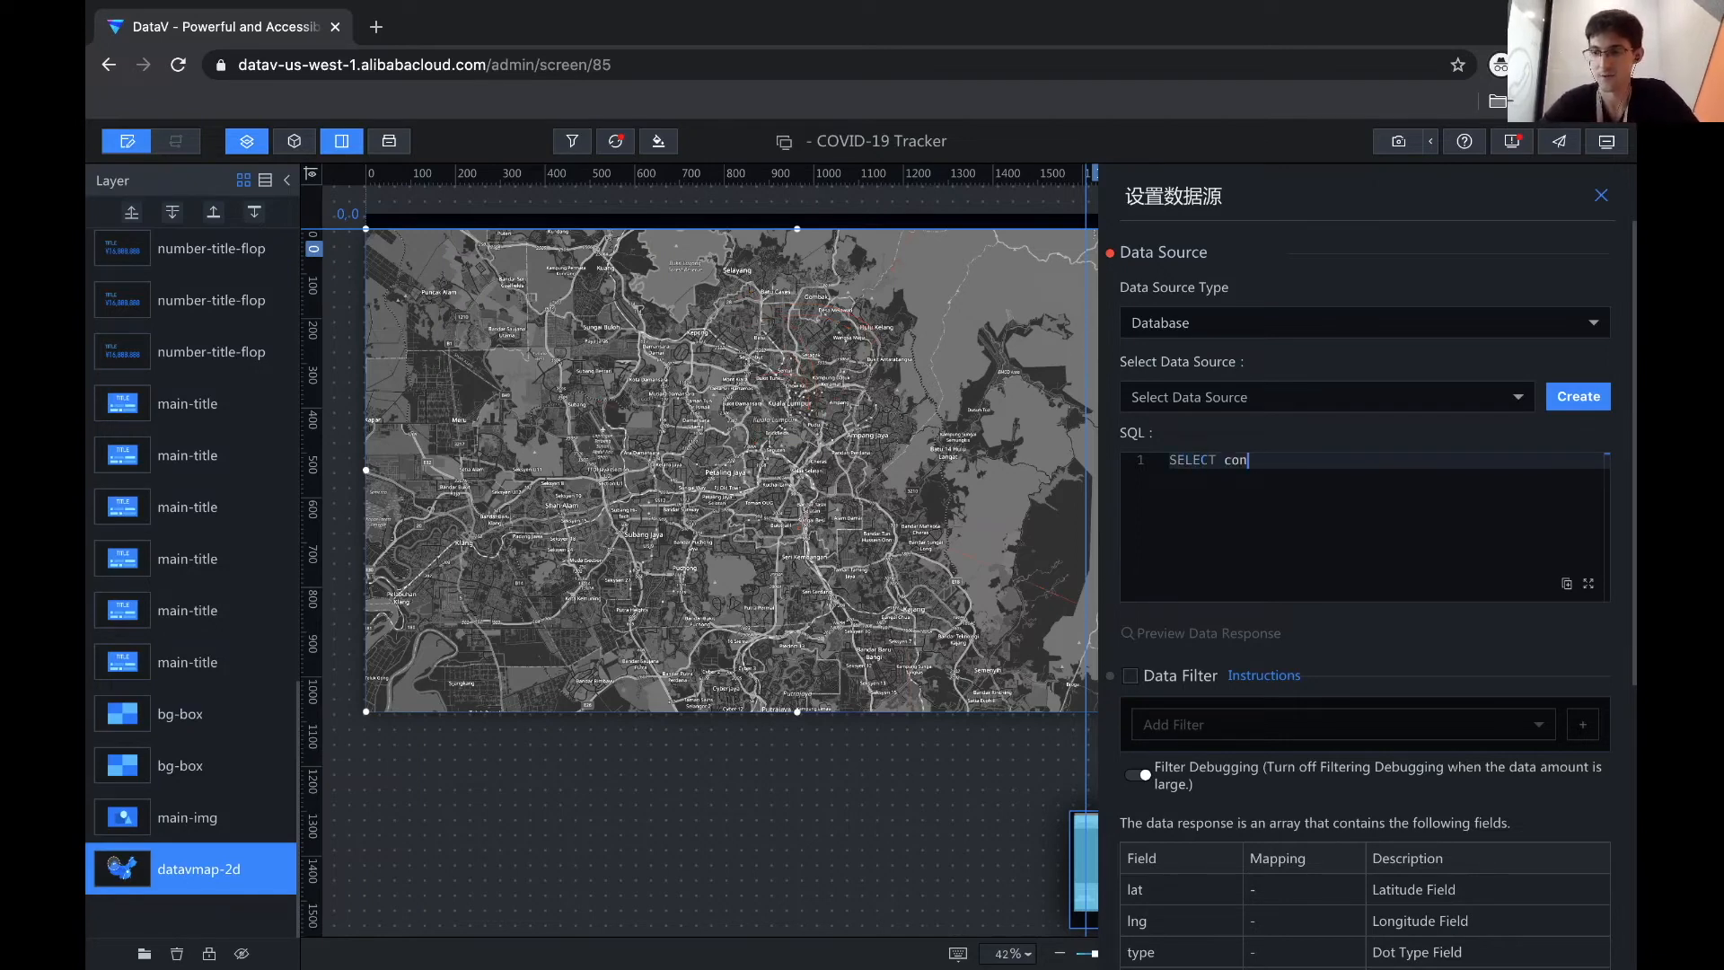
{"action": "type", "text": "cat('#'"}
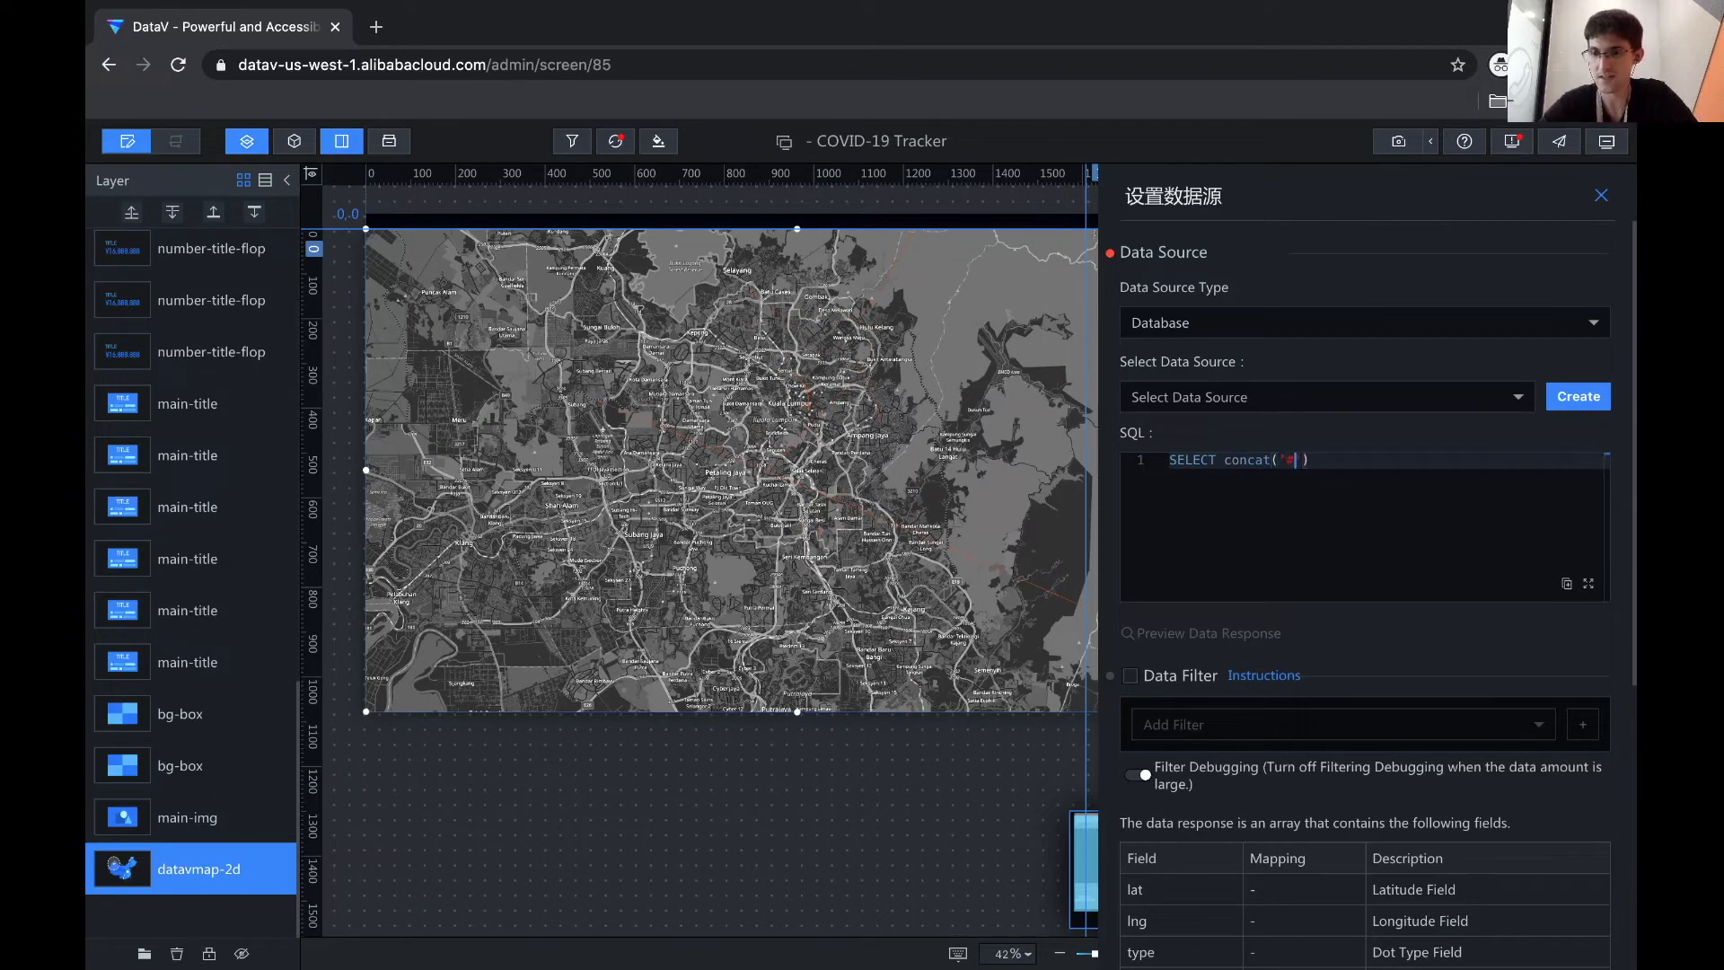
{"action": "type", "text": ", id)"}
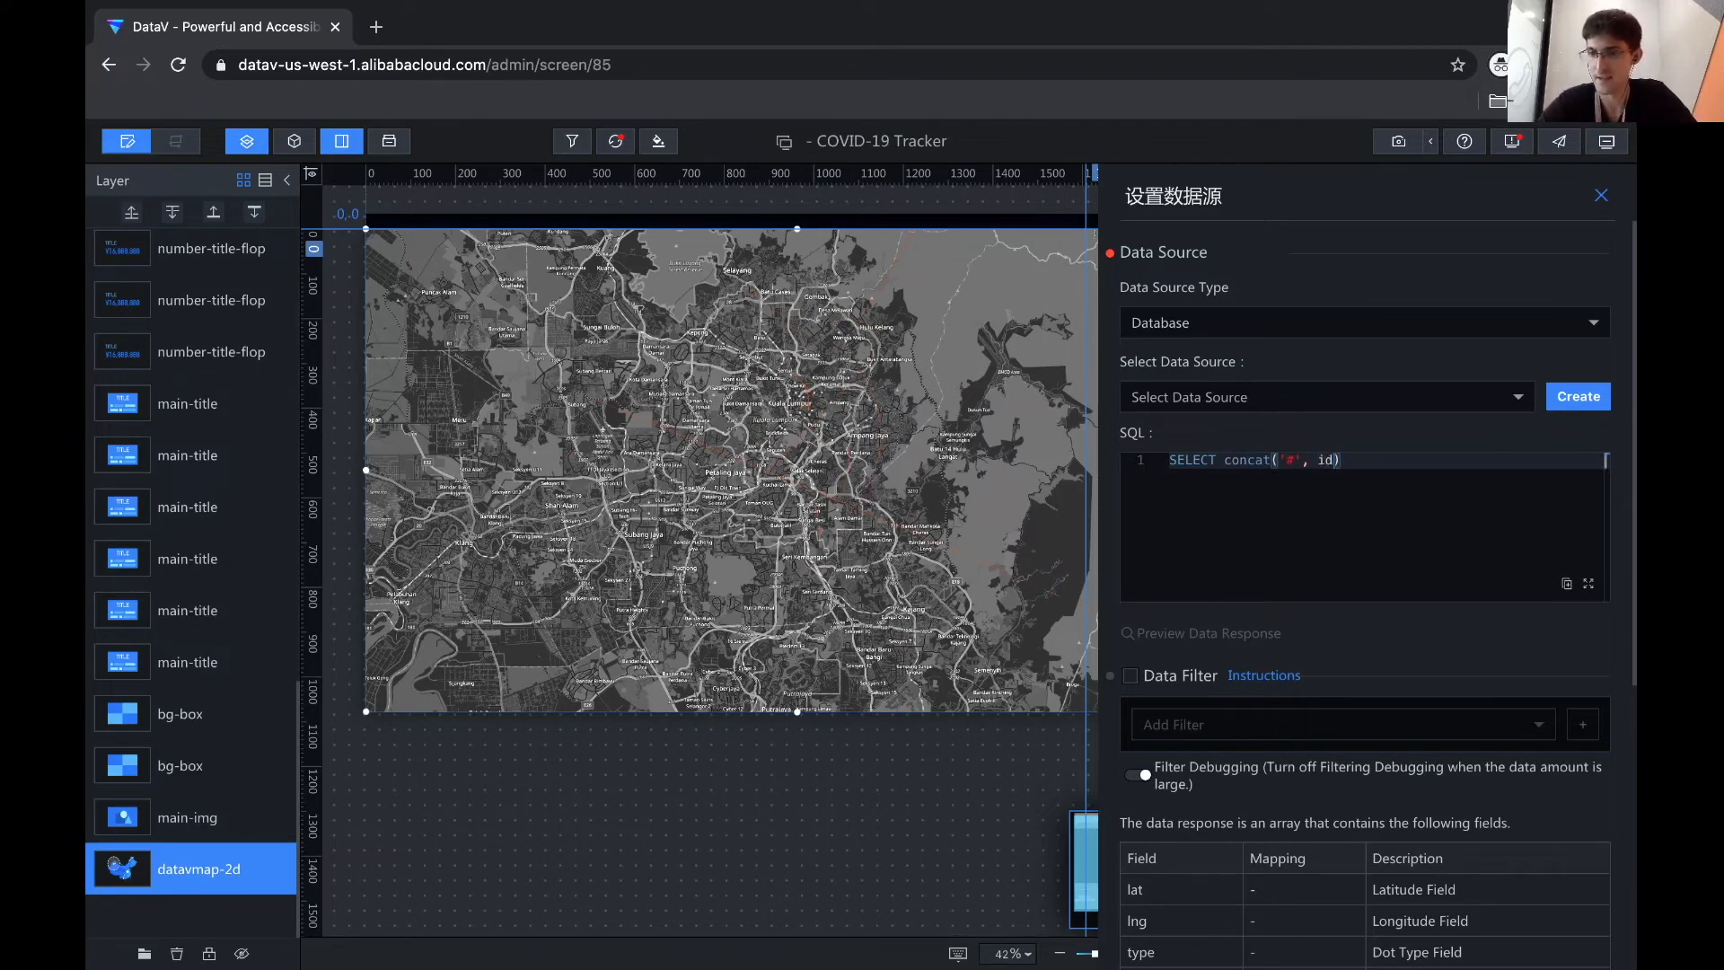
{"action": "type", "text": " as info, lng, l"}
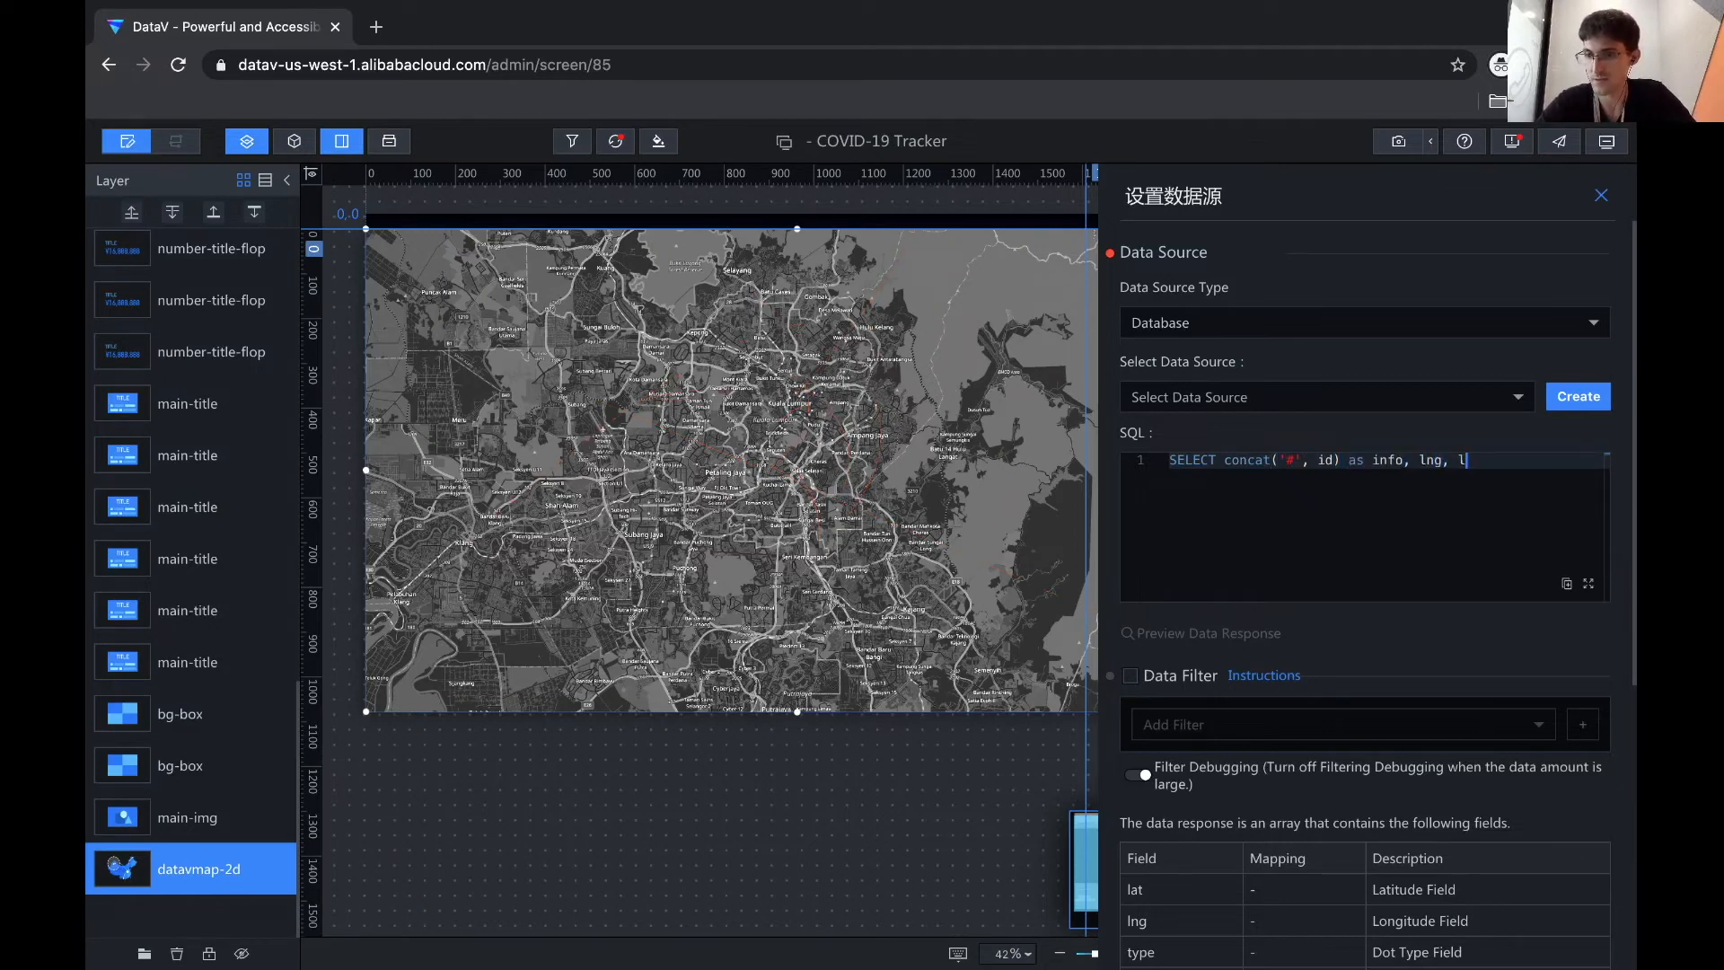
{"action": "type", "text": "at from 'covid"}
{"action": "type", "text": "date"}
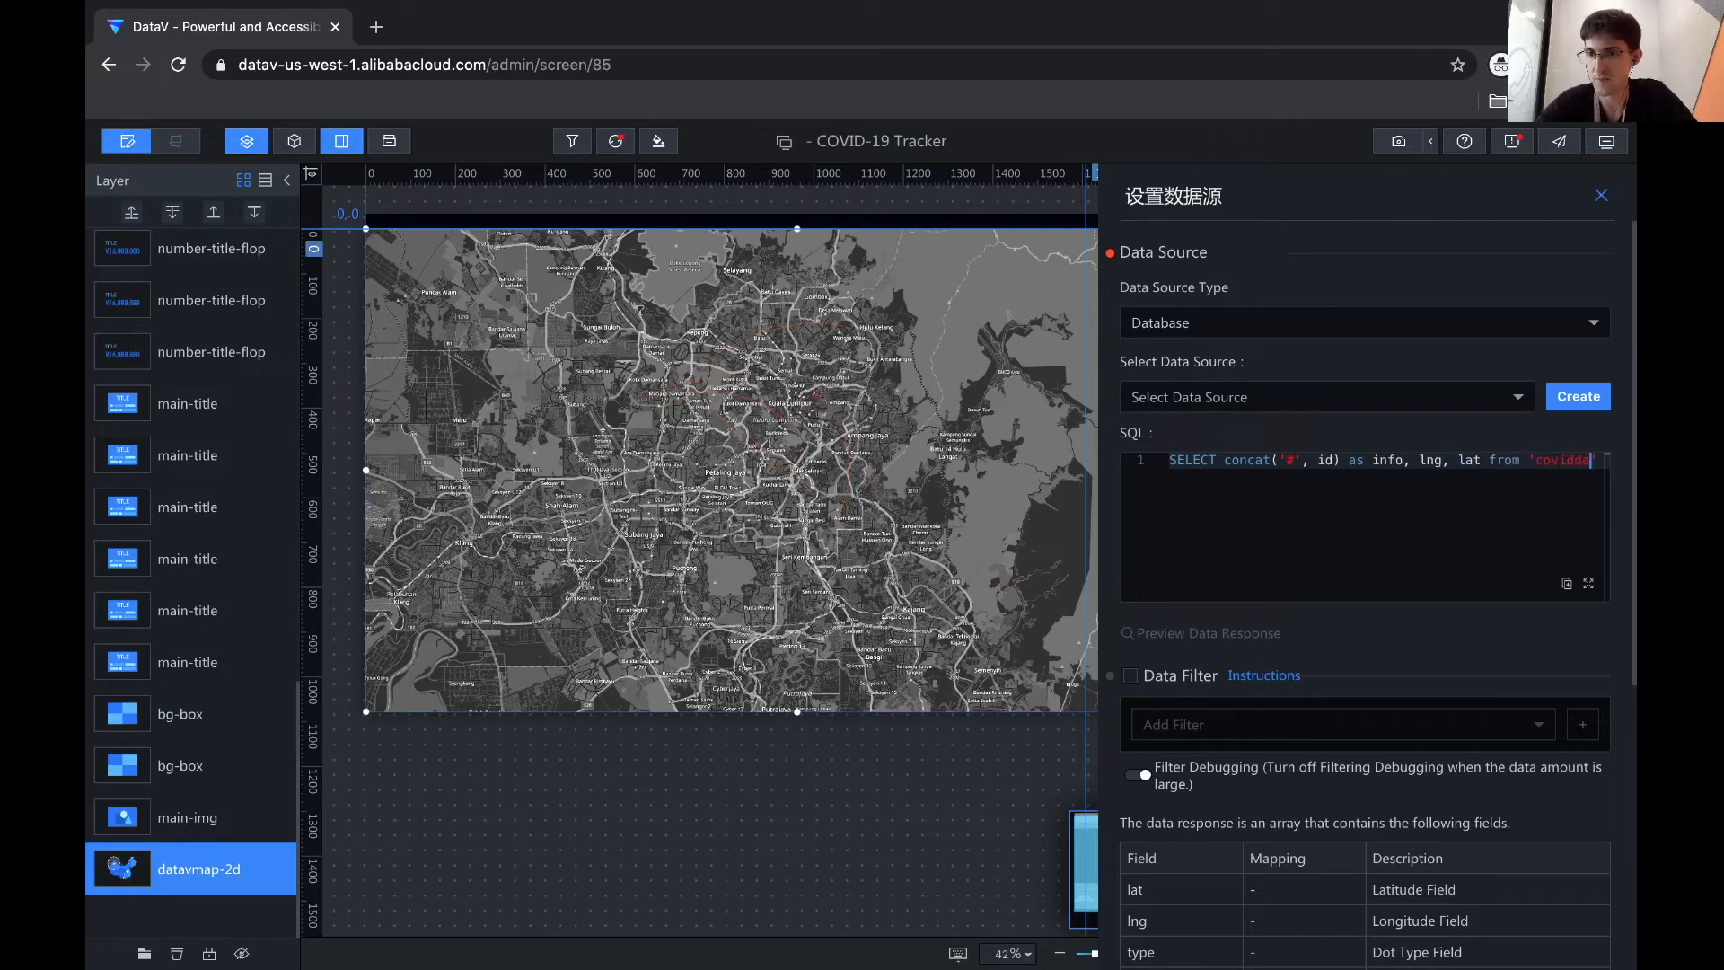
{"action": "double_click", "coordinate": [1226, 476]}
{"action": "type", "text": "-data"}
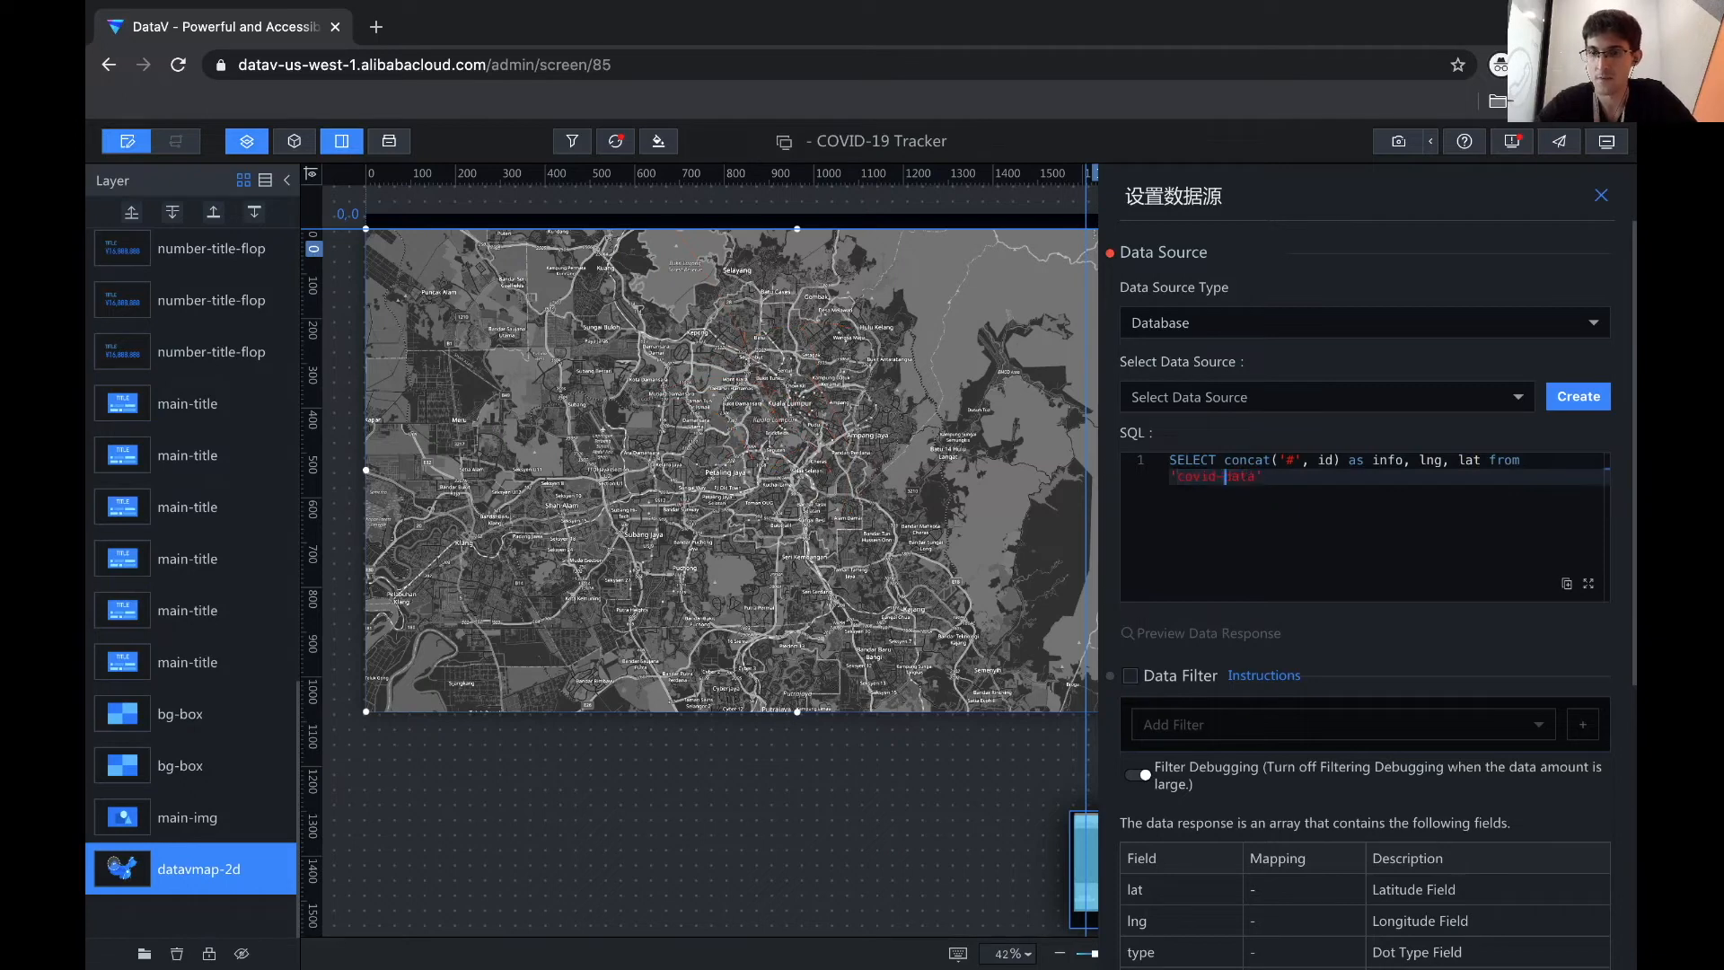
{"action": "key", "text": "Right"}
{"action": "key", "text": "Right"}
{"action": "key", "text": "Right"}
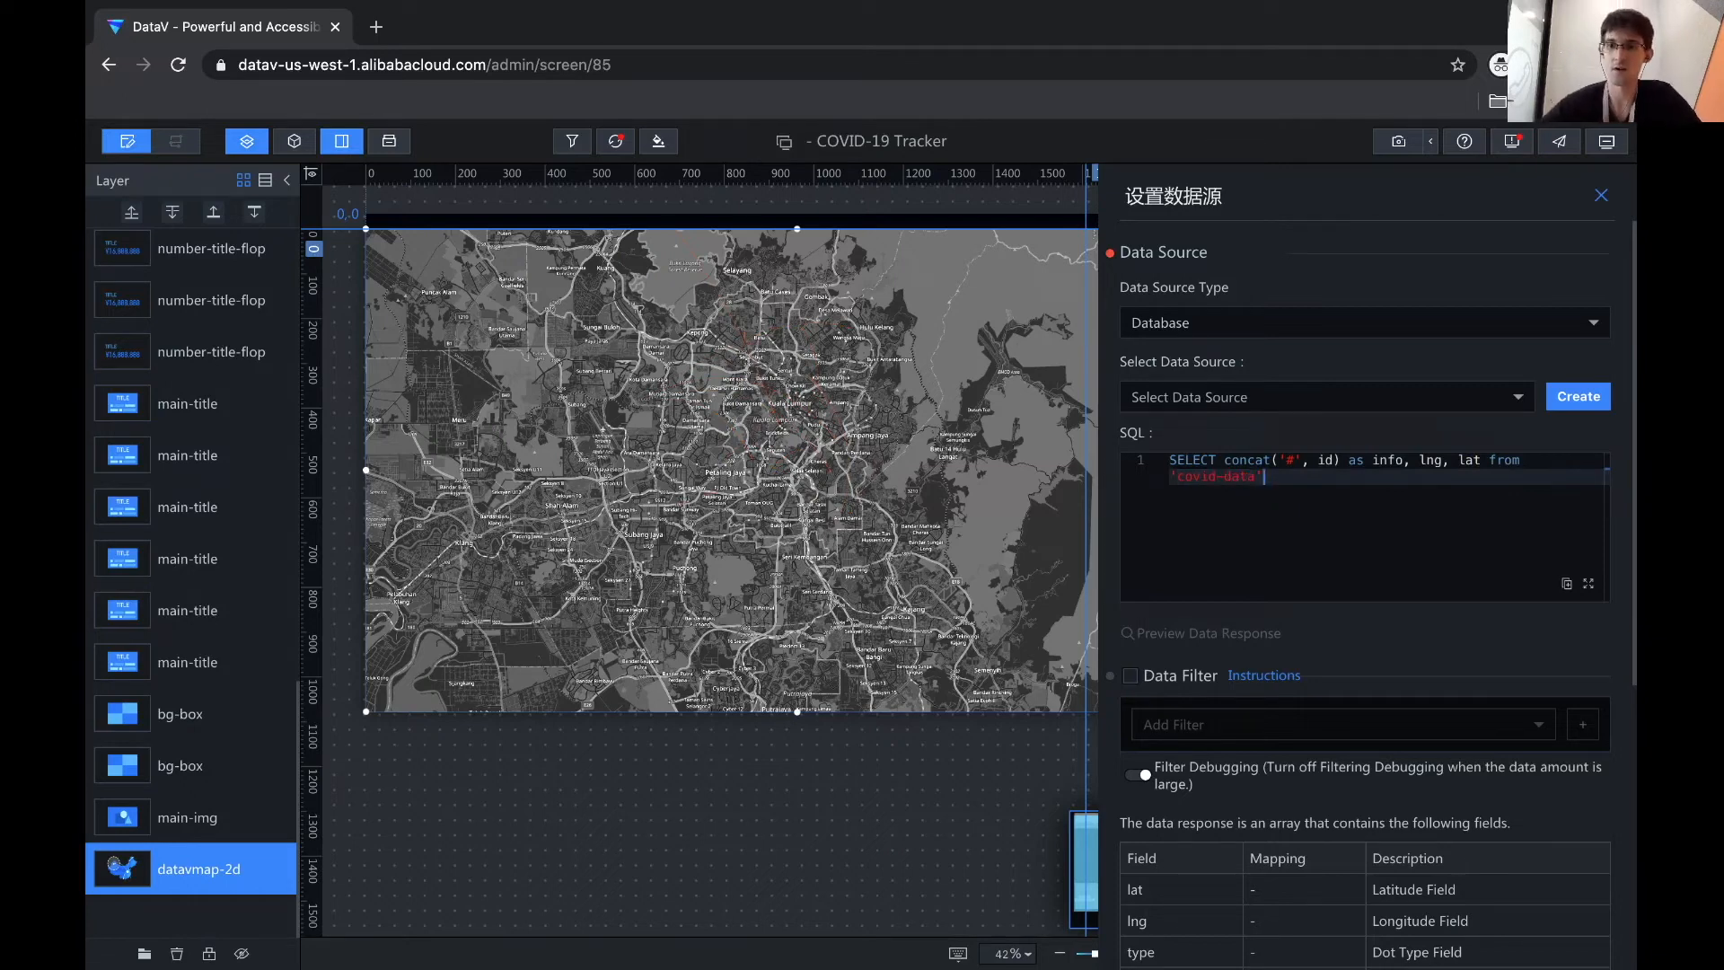
{"action": "type", "text": ";"}
{"action": "key", "text": "BackSpace"}
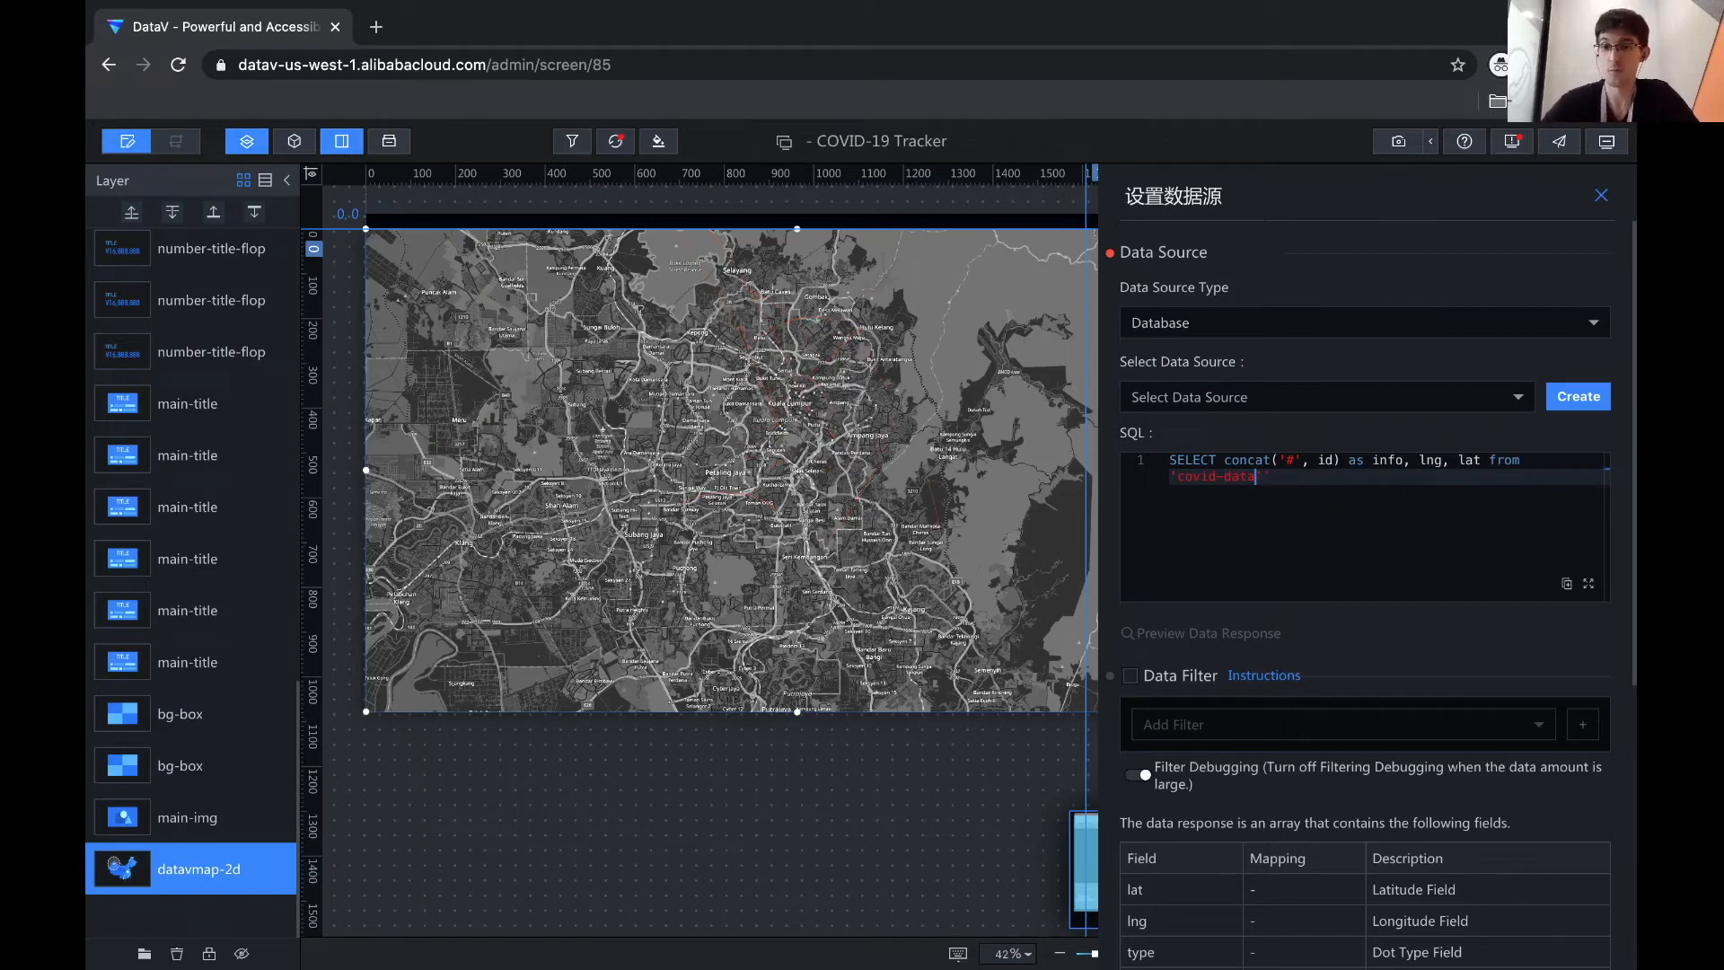
{"action": "type", "text": ";"}
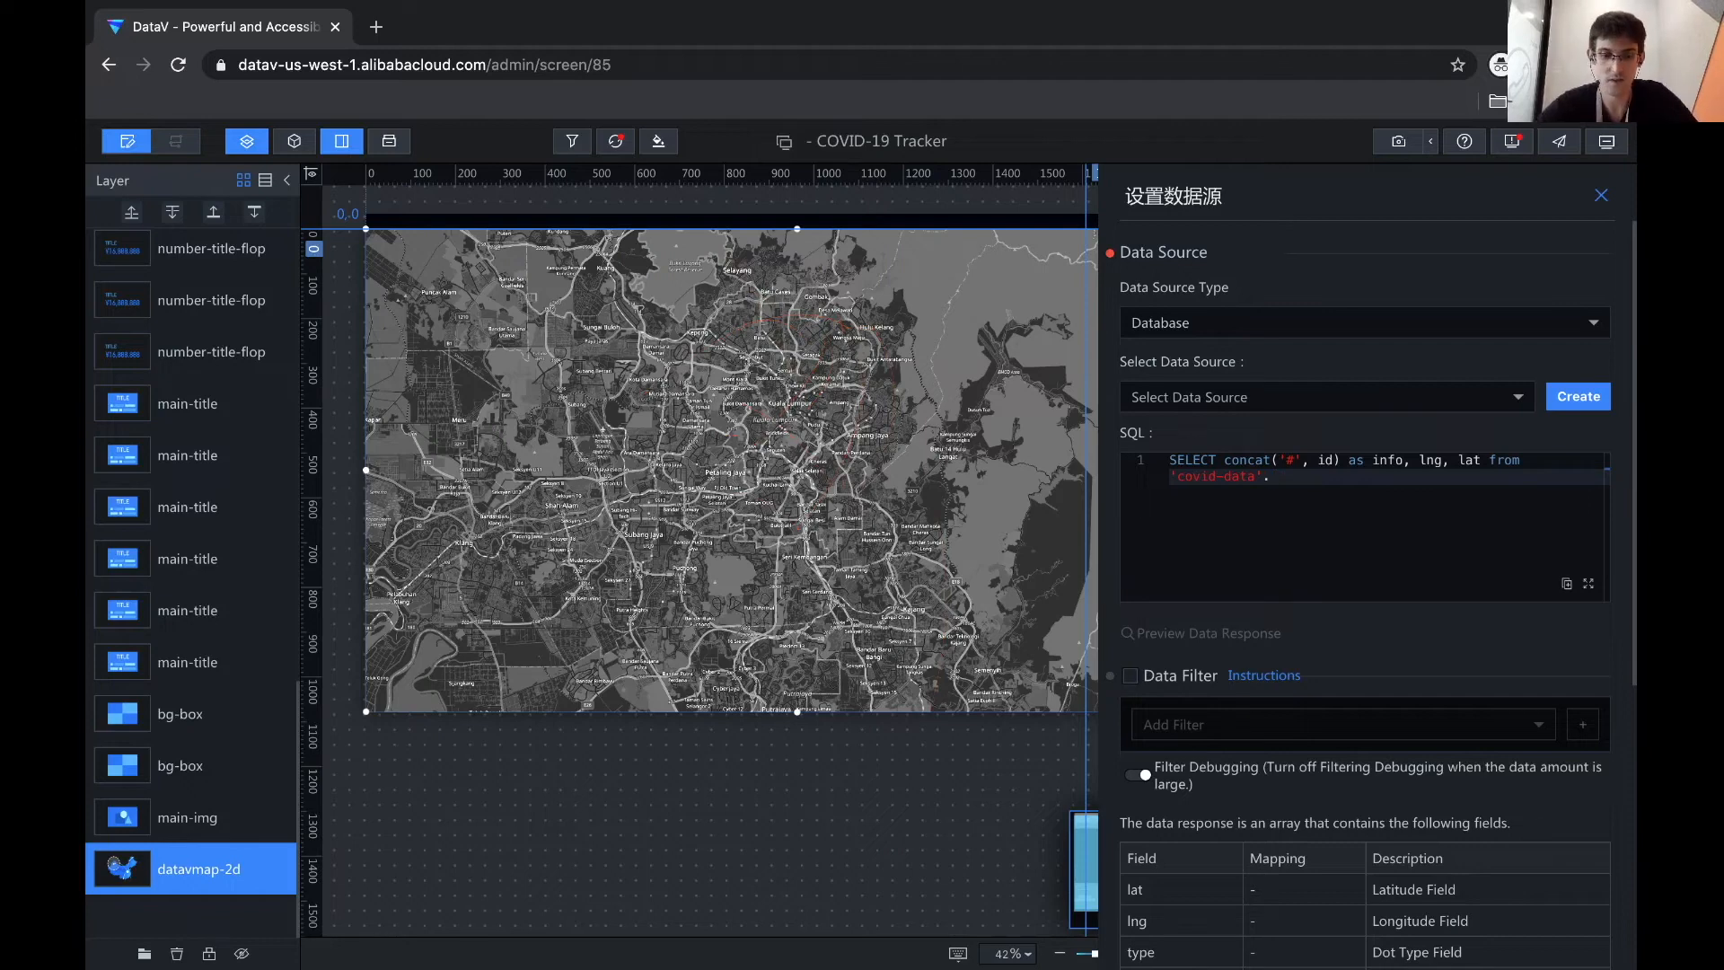
- Fix the table to `covid-data`.`covid19_stayed` and add where 'type' = 'Infected'
{"action": "key", "text": "Left"}
{"action": "key", "text": "BackSpace"}
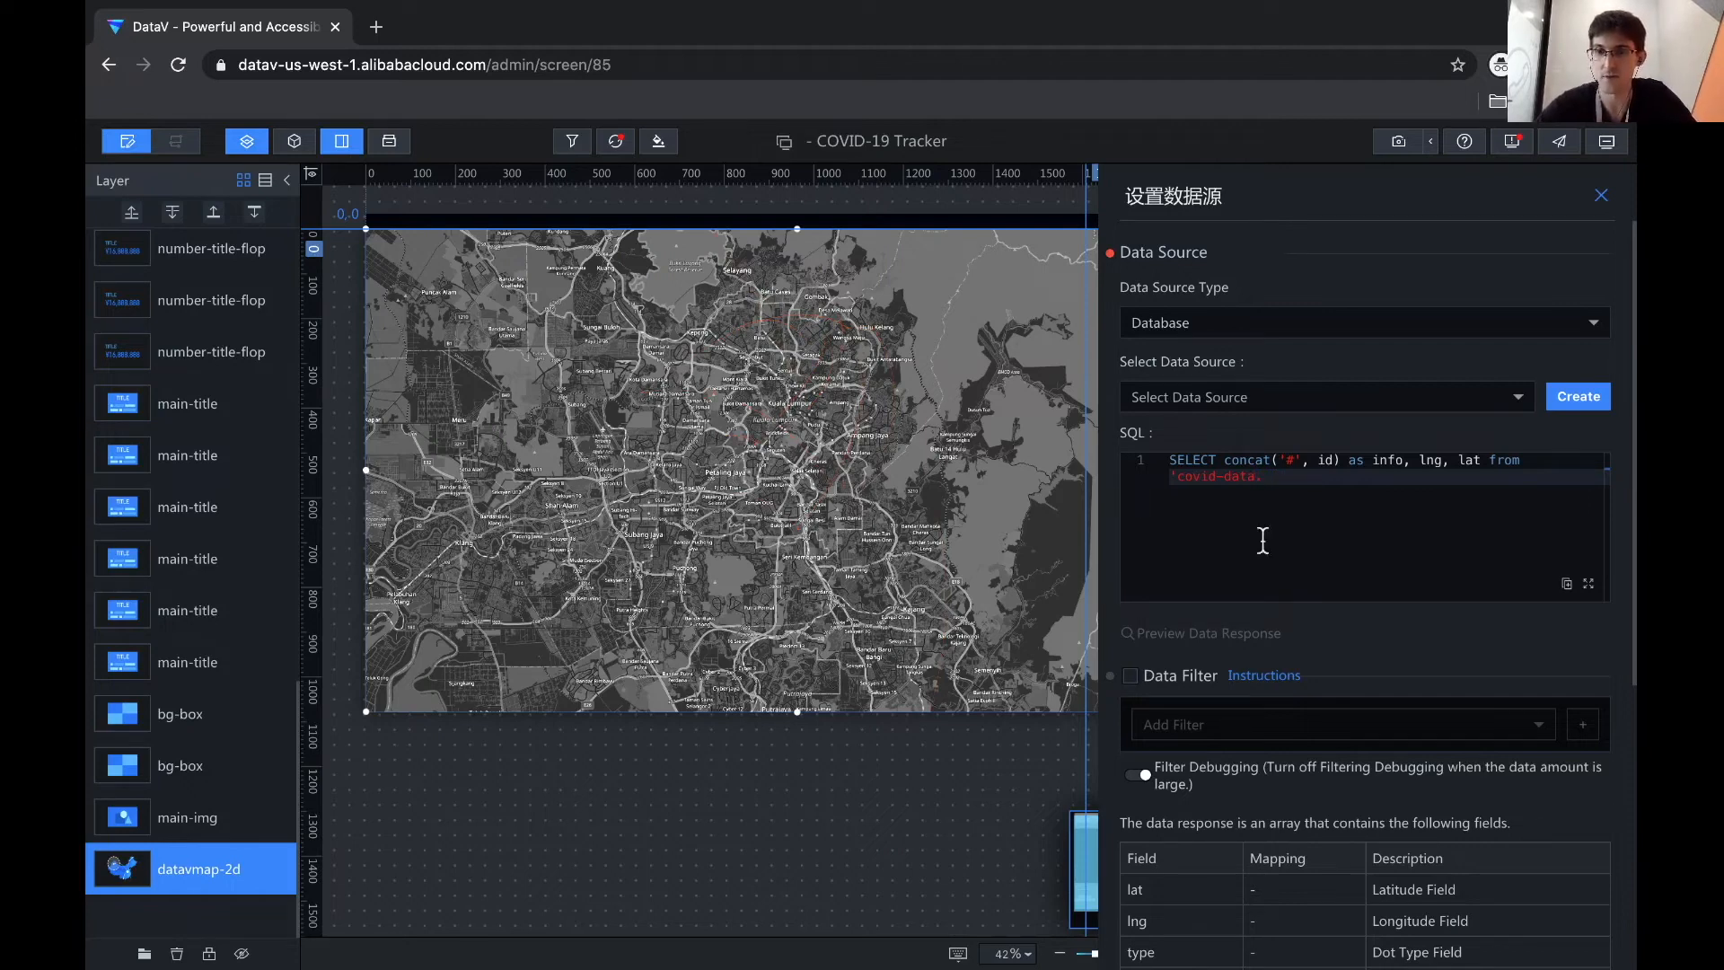
{"action": "type", "text": "'"}
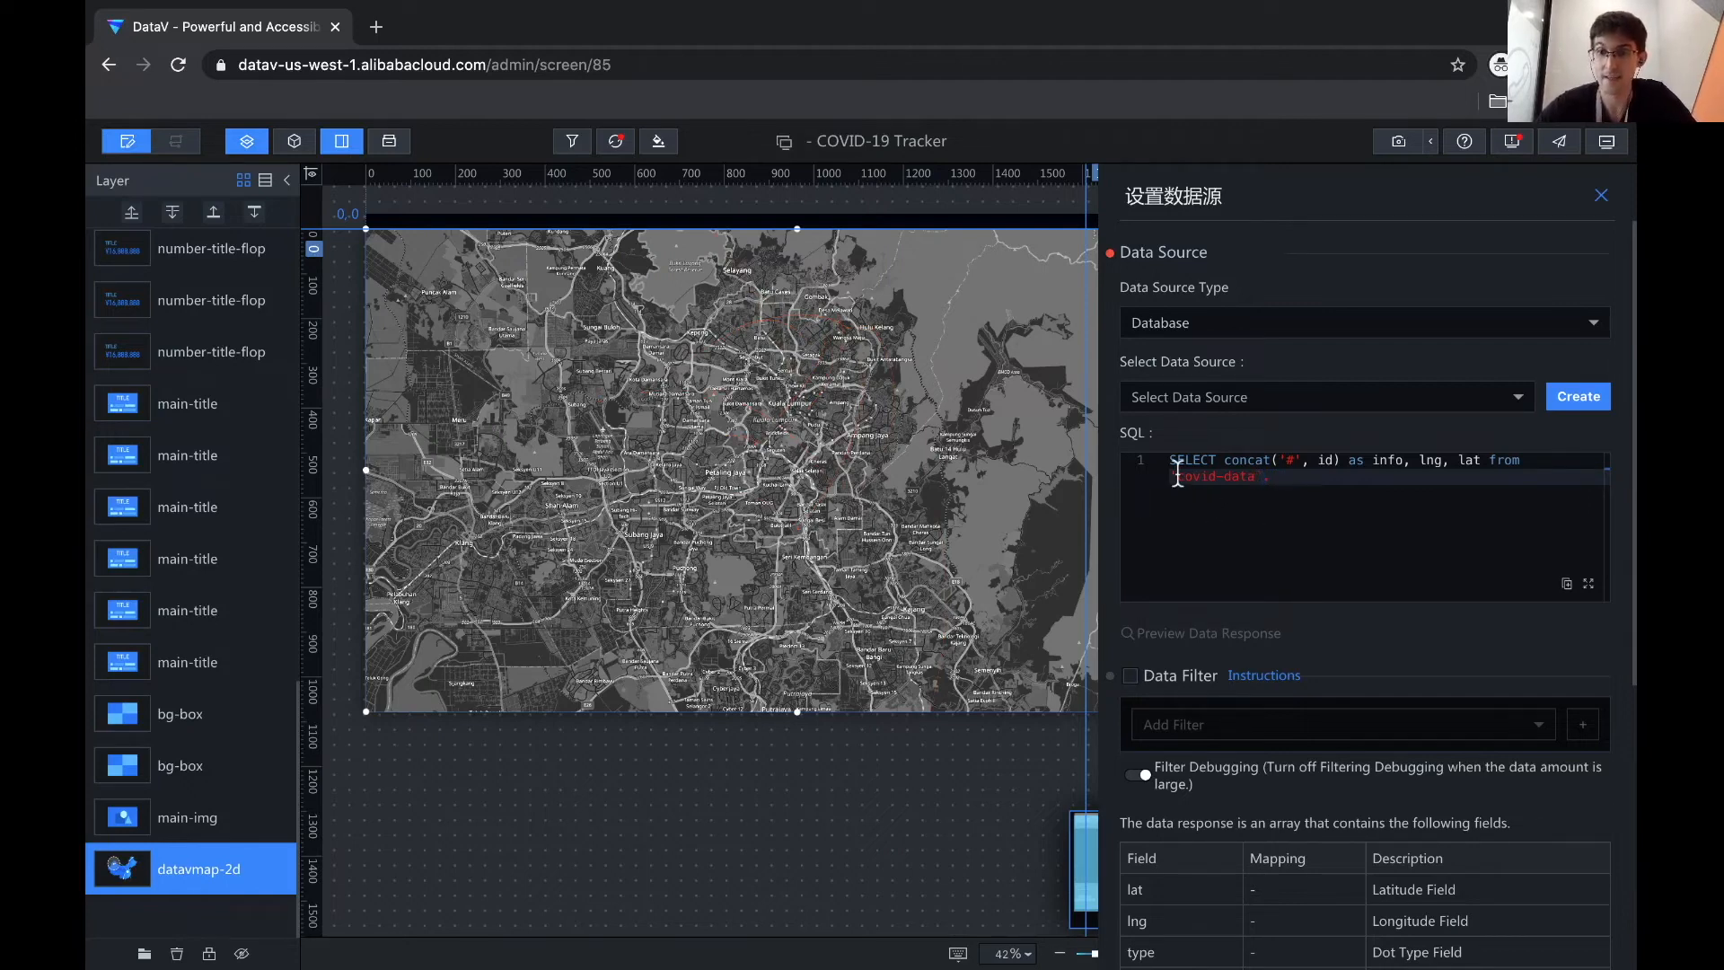
{"action": "left_click", "coordinate": [1178, 476]}
{"action": "key", "text": "BackSpace"}
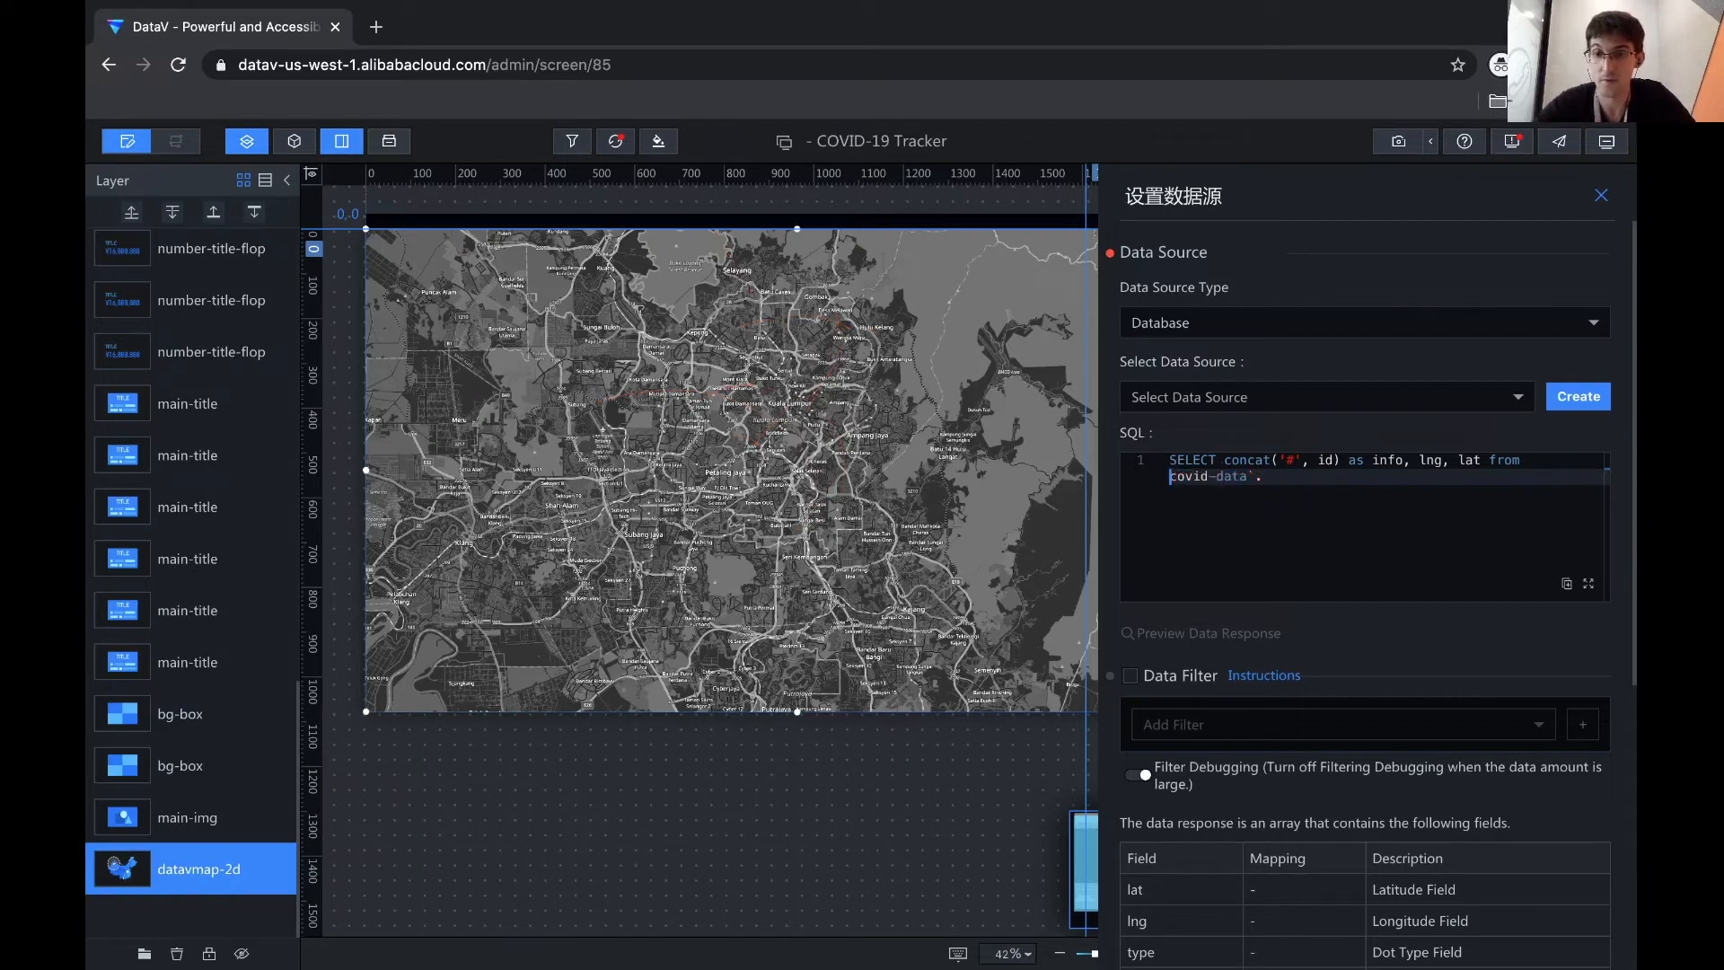
{"action": "type", "text": "`."}
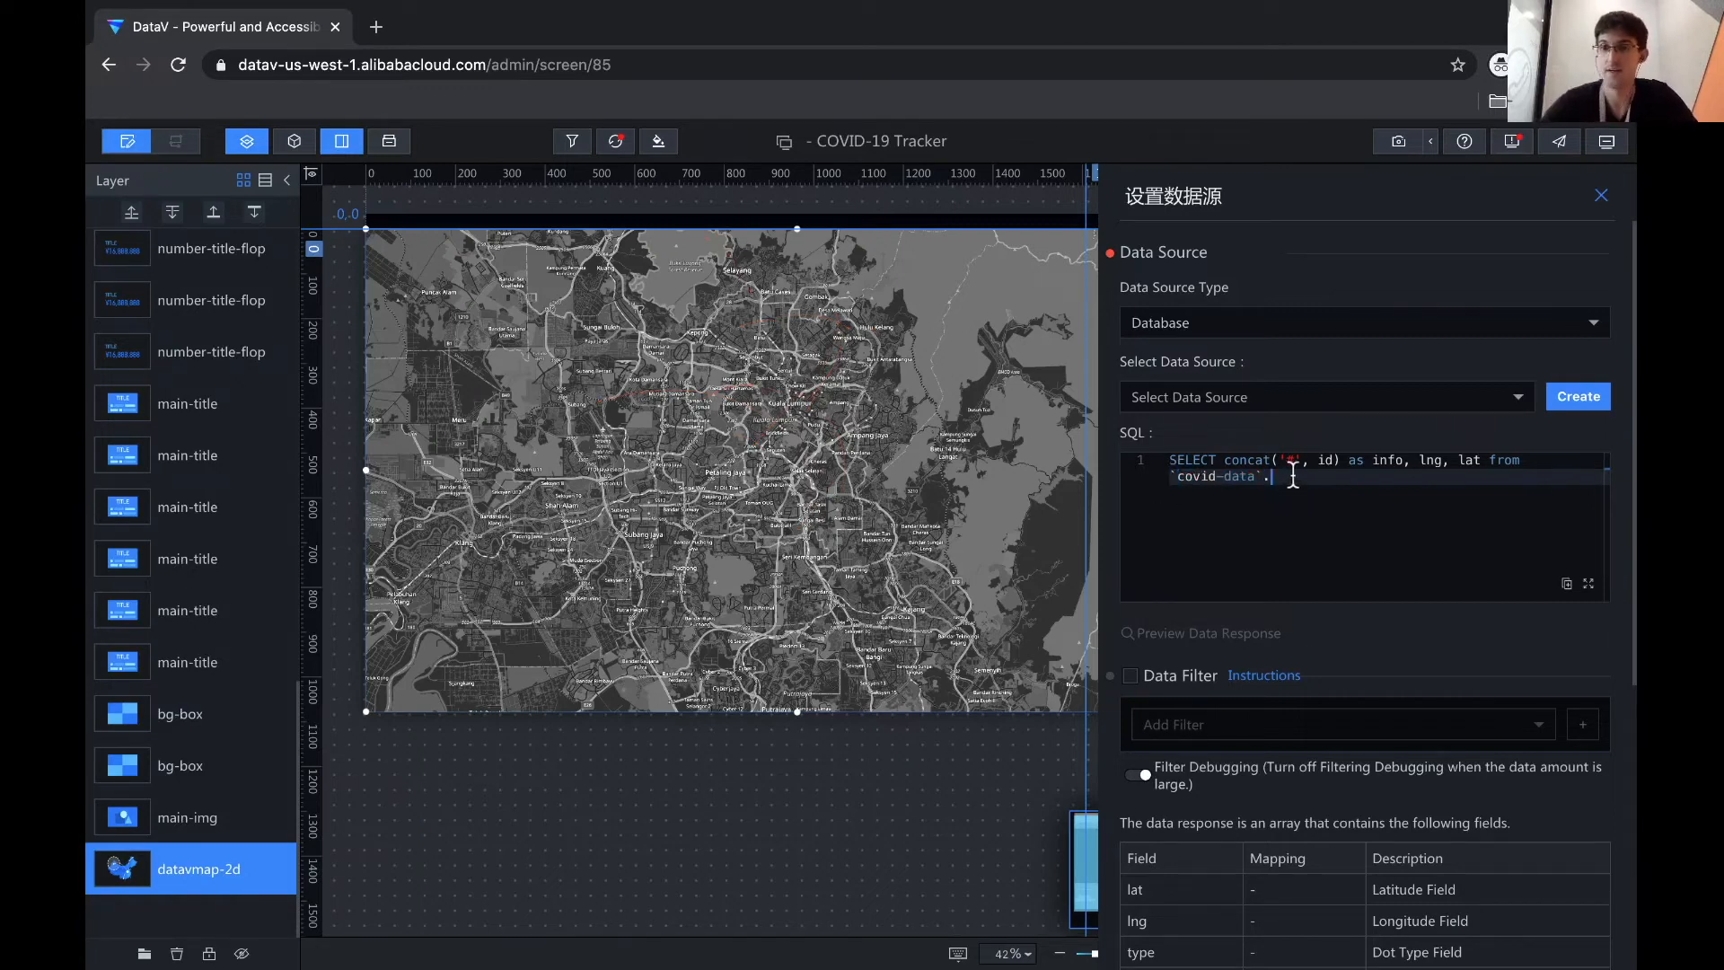
{"action": "type", "text": "`"}
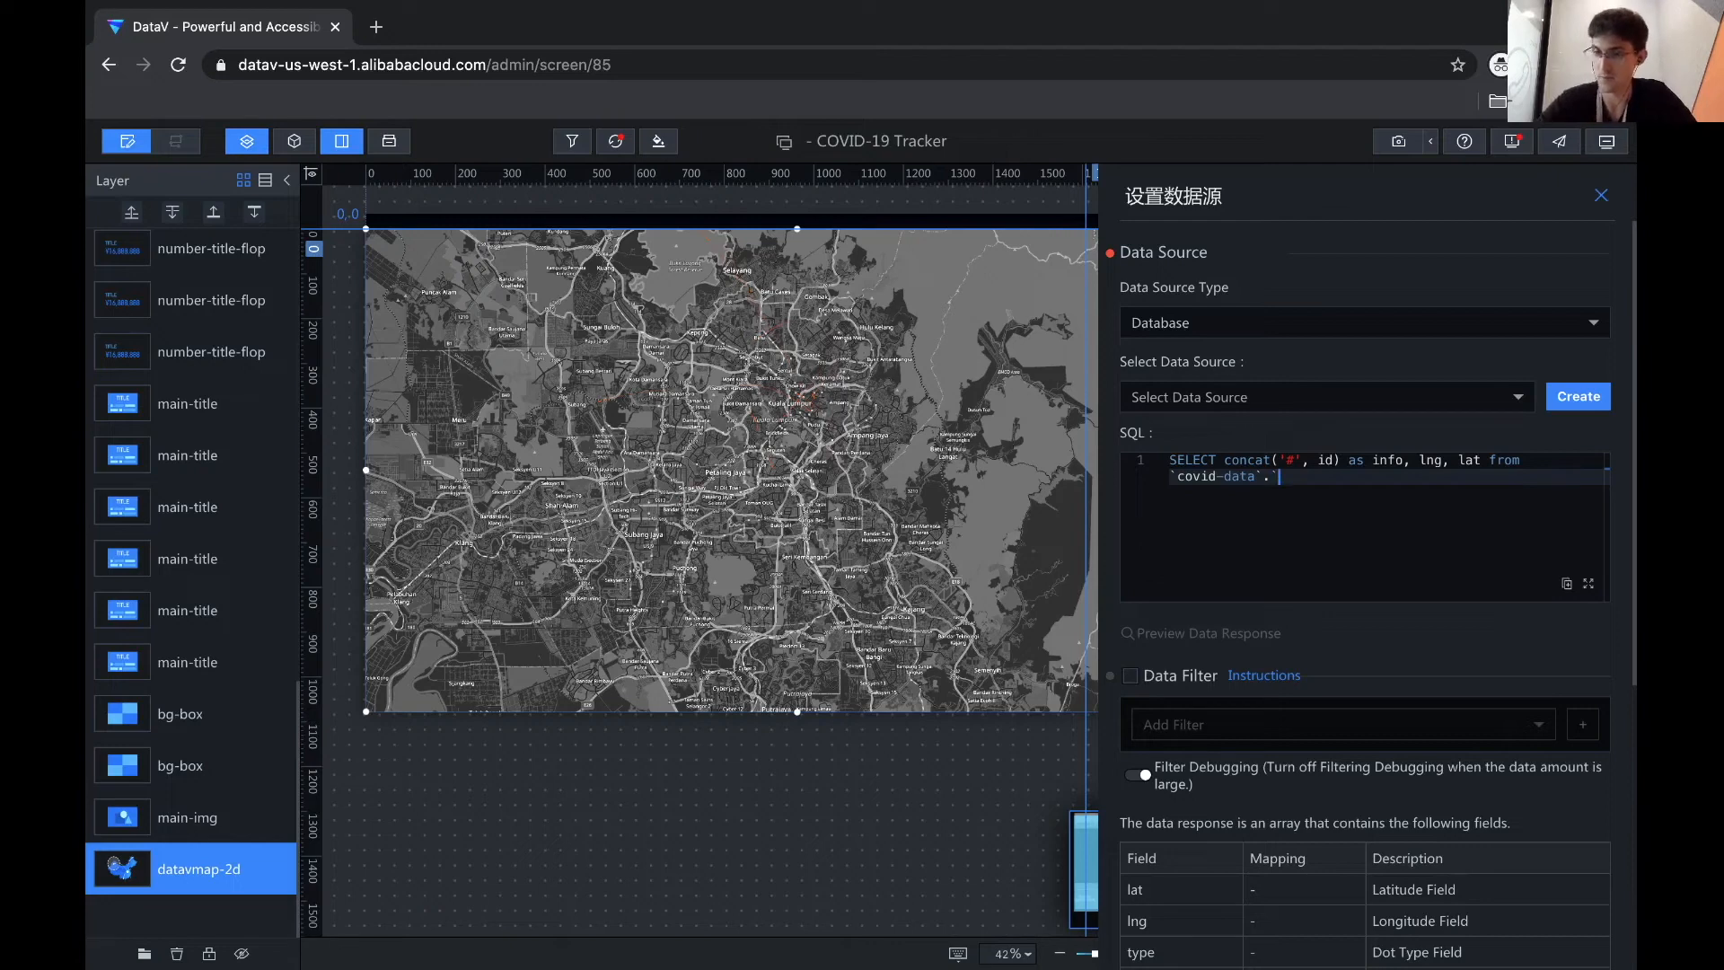
{"action": "type", "text": "covid19"}
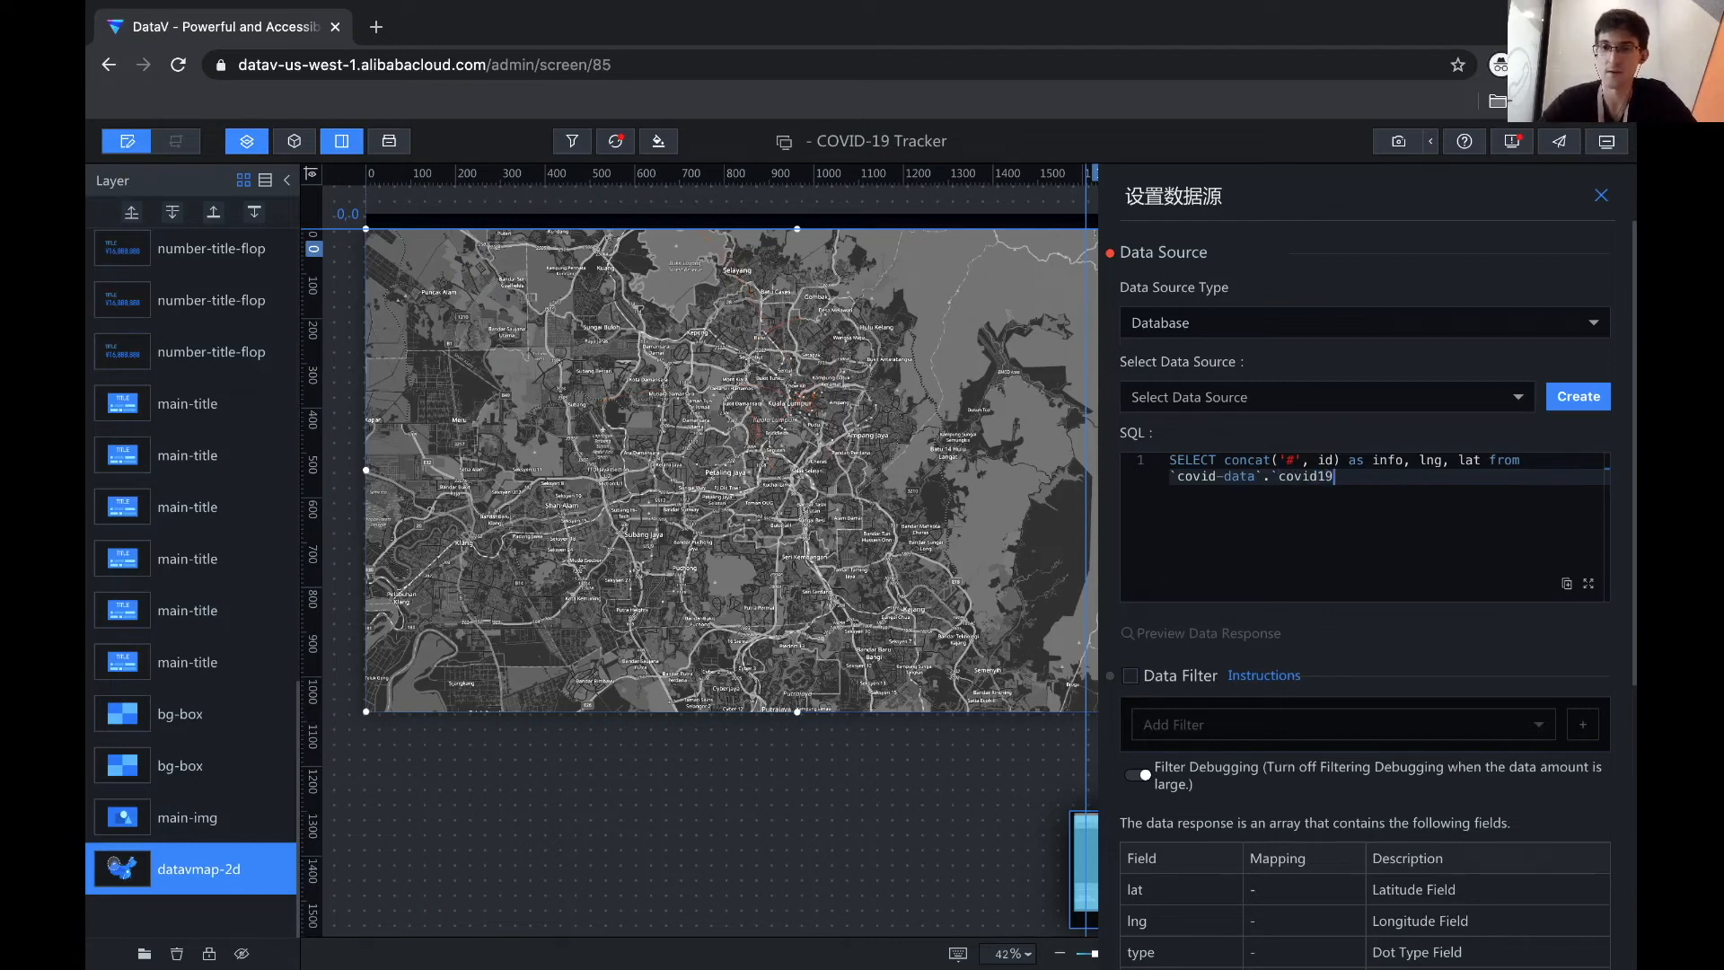
{"action": "type", "text": "_stayed"}
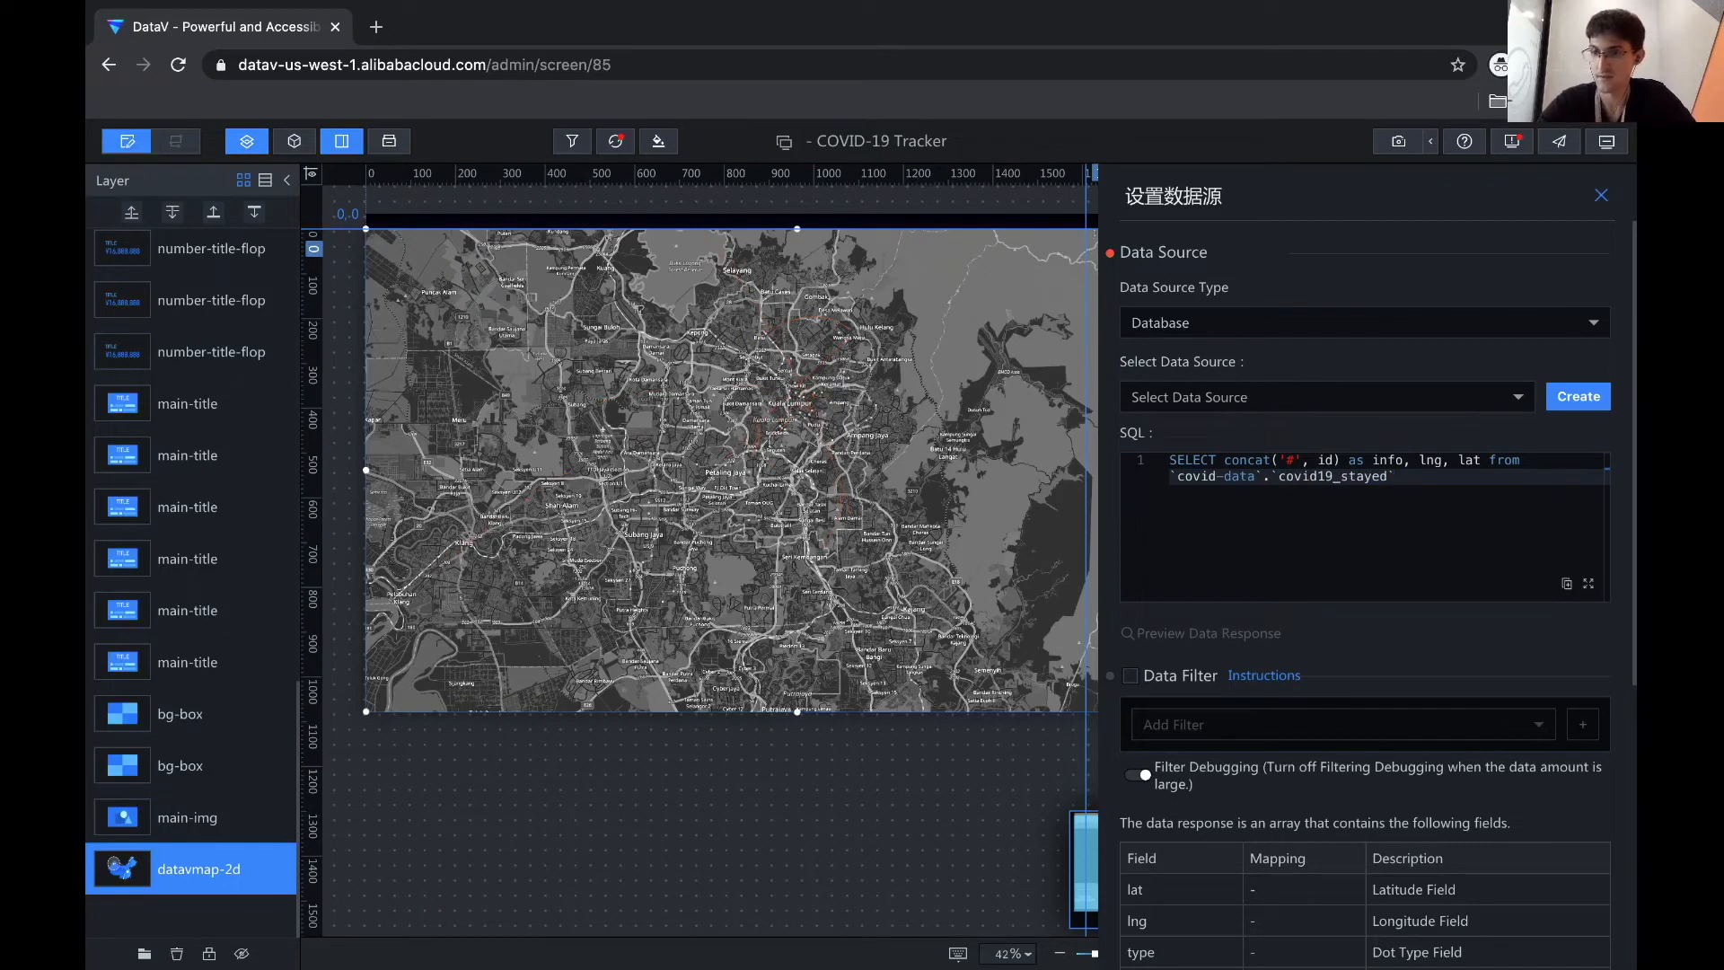
{"action": "type", "text": "` where 'type"}
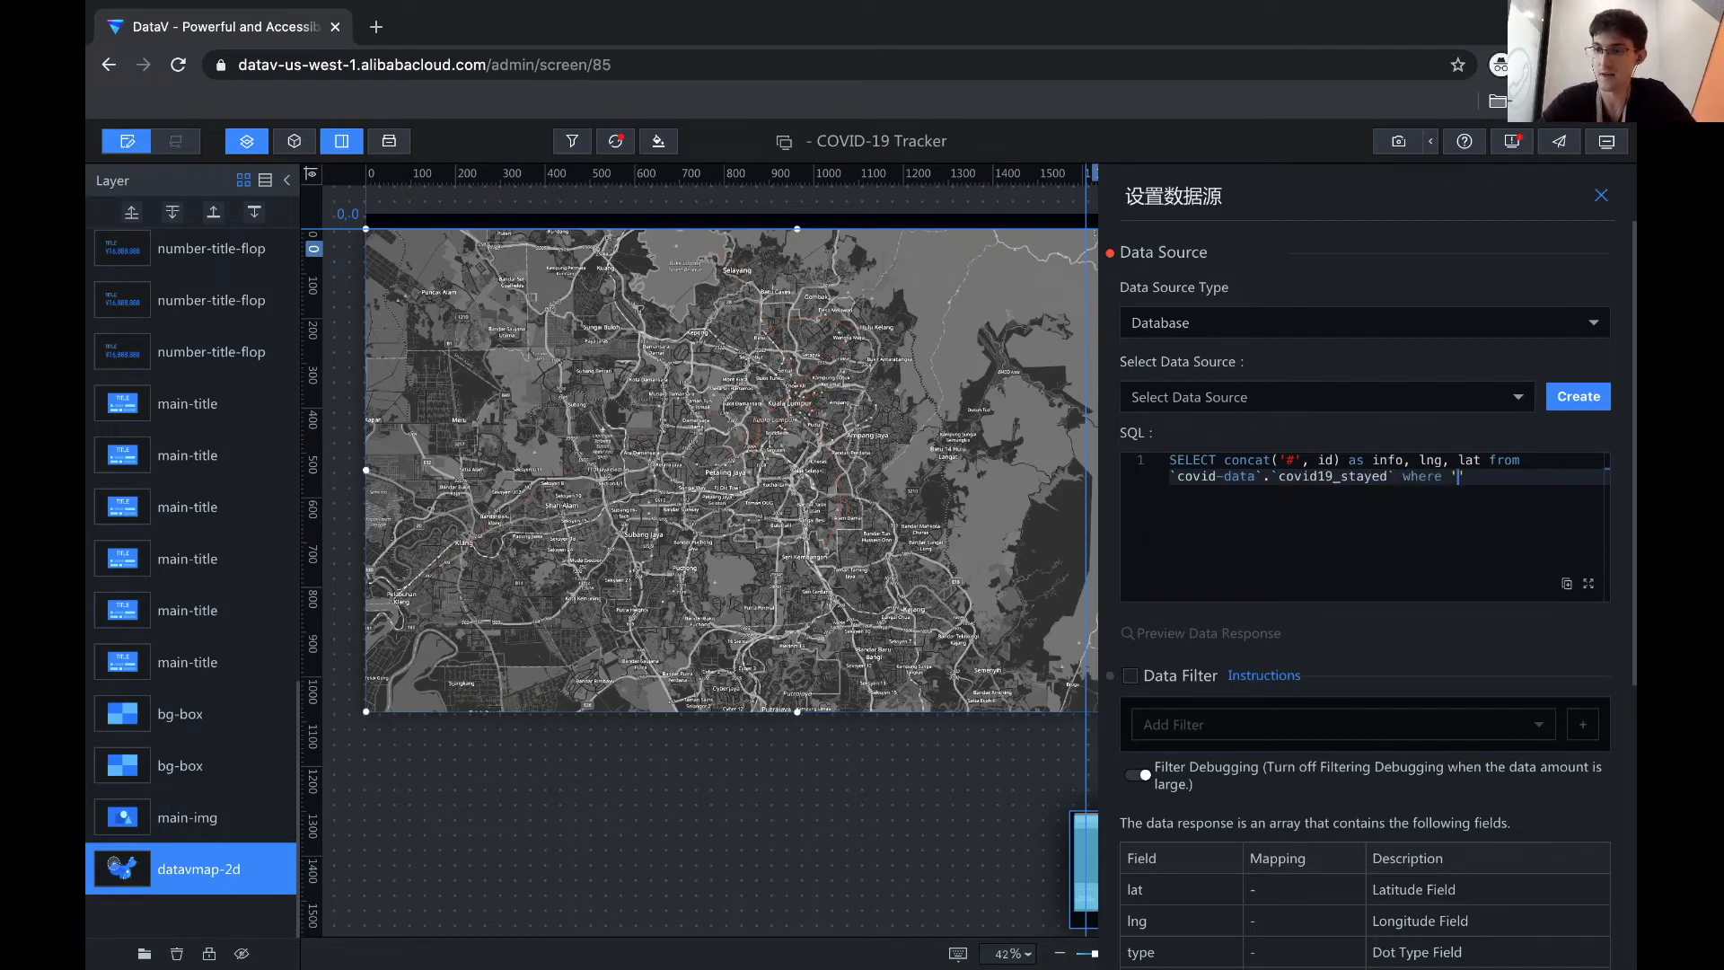
{"action": "type", "text": "'"}
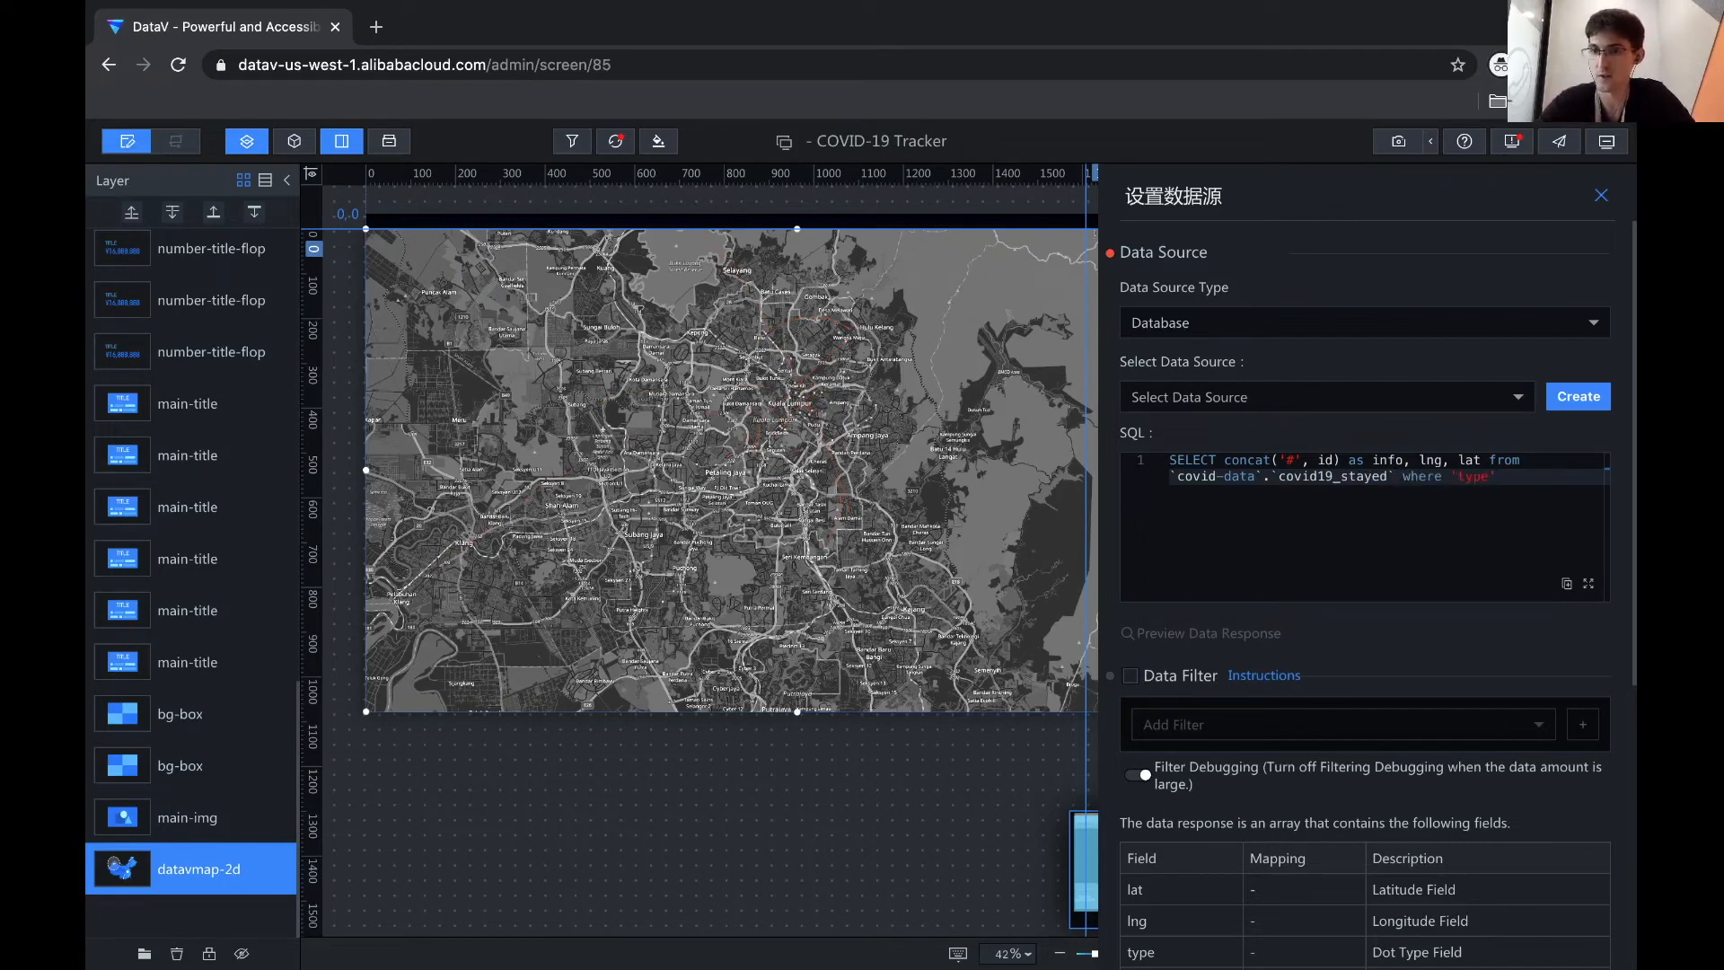
{"action": "type", "text": " ="}
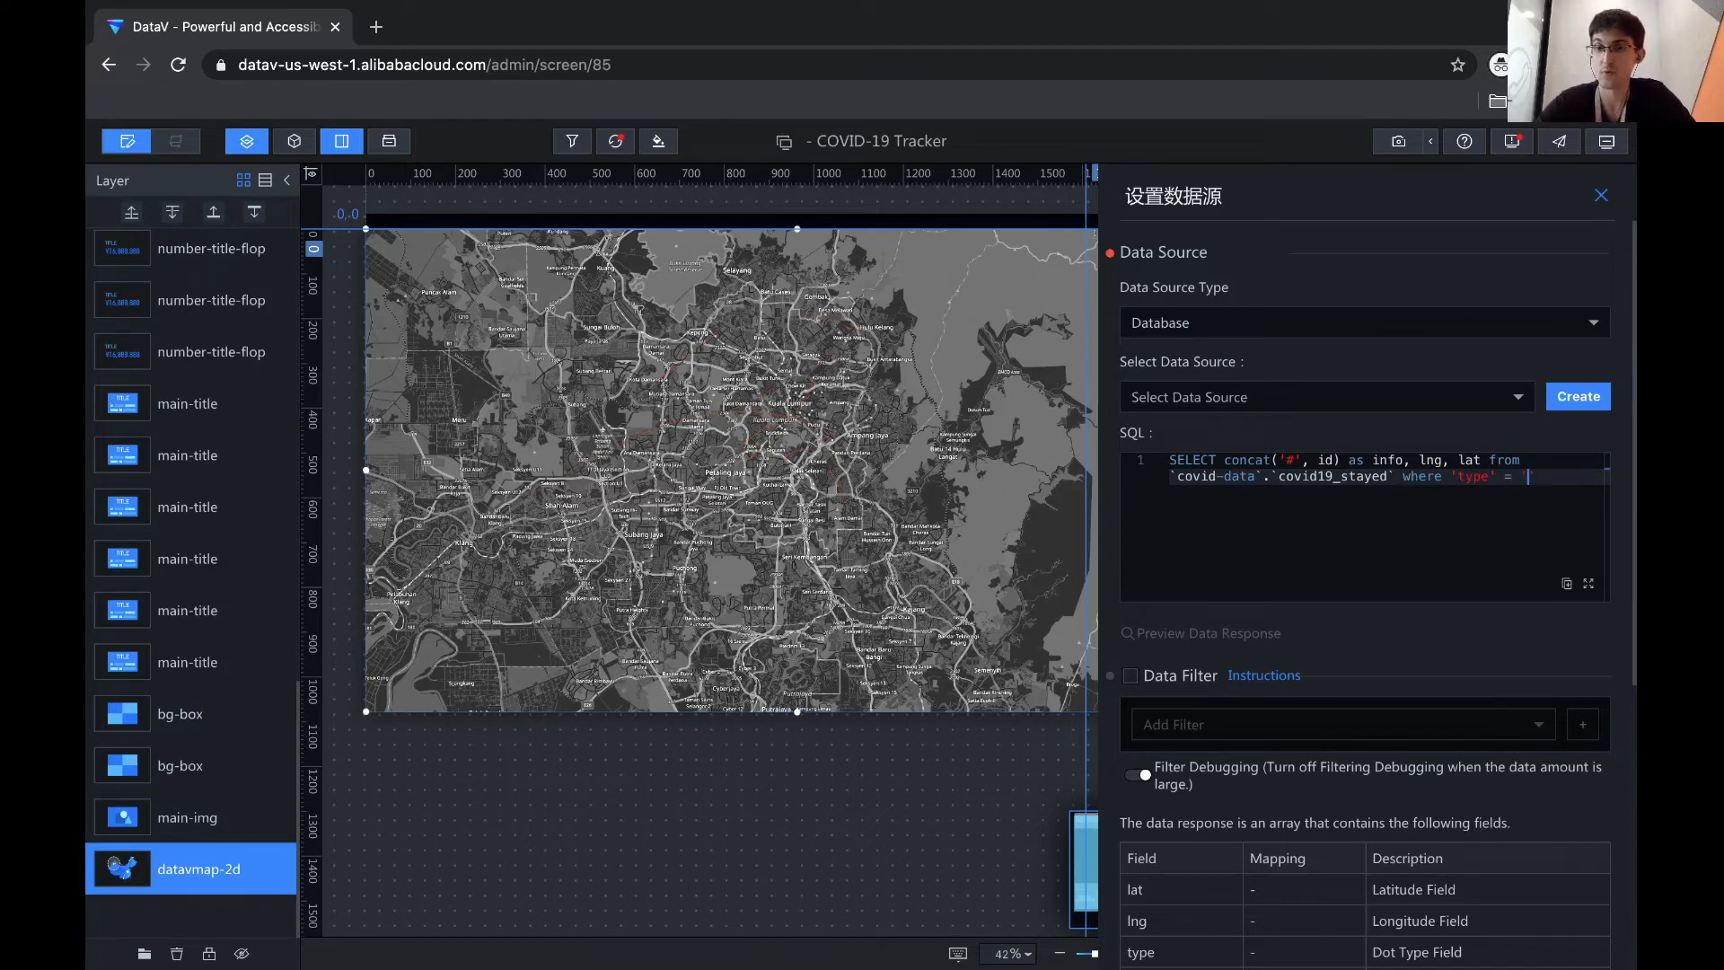
{"action": "type", "text": " 'Infected"}
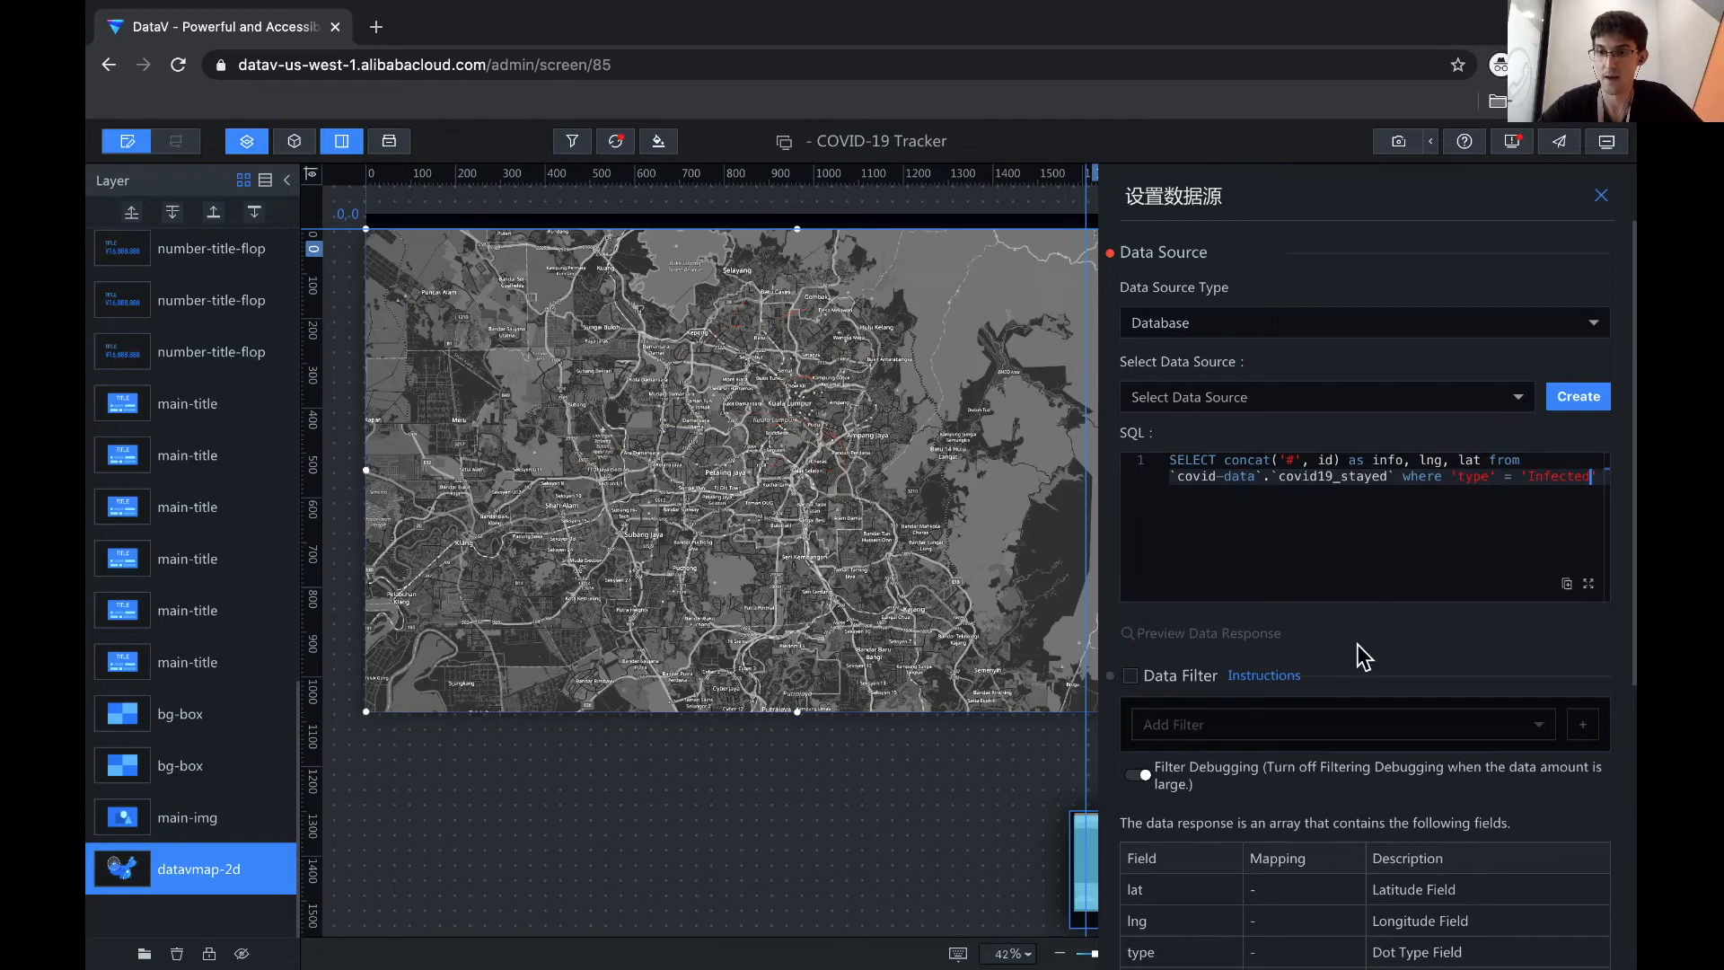
- Choose covid19db as the ConfirmedInfected layer's database source
{"action": "scroll", "coordinate": [1364, 658], "scroll_direction": "down", "scroll_amount": 5}
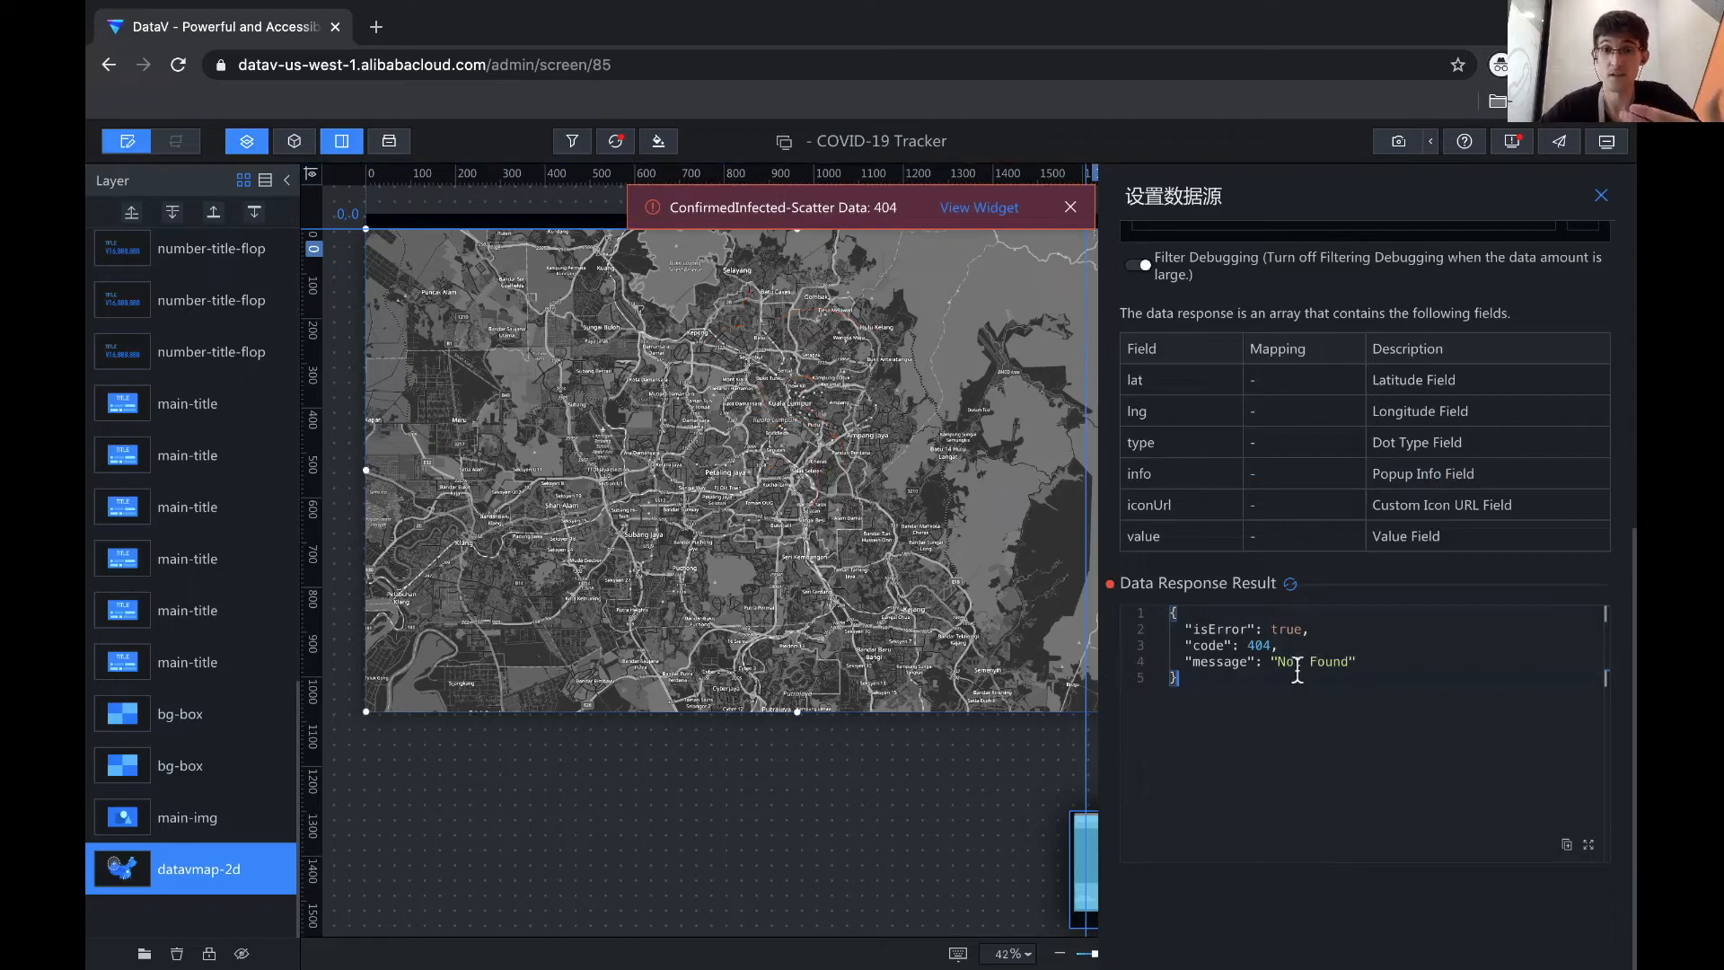
{"action": "scroll", "coordinate": [1284, 707], "scroll_direction": "up", "scroll_amount": 5}
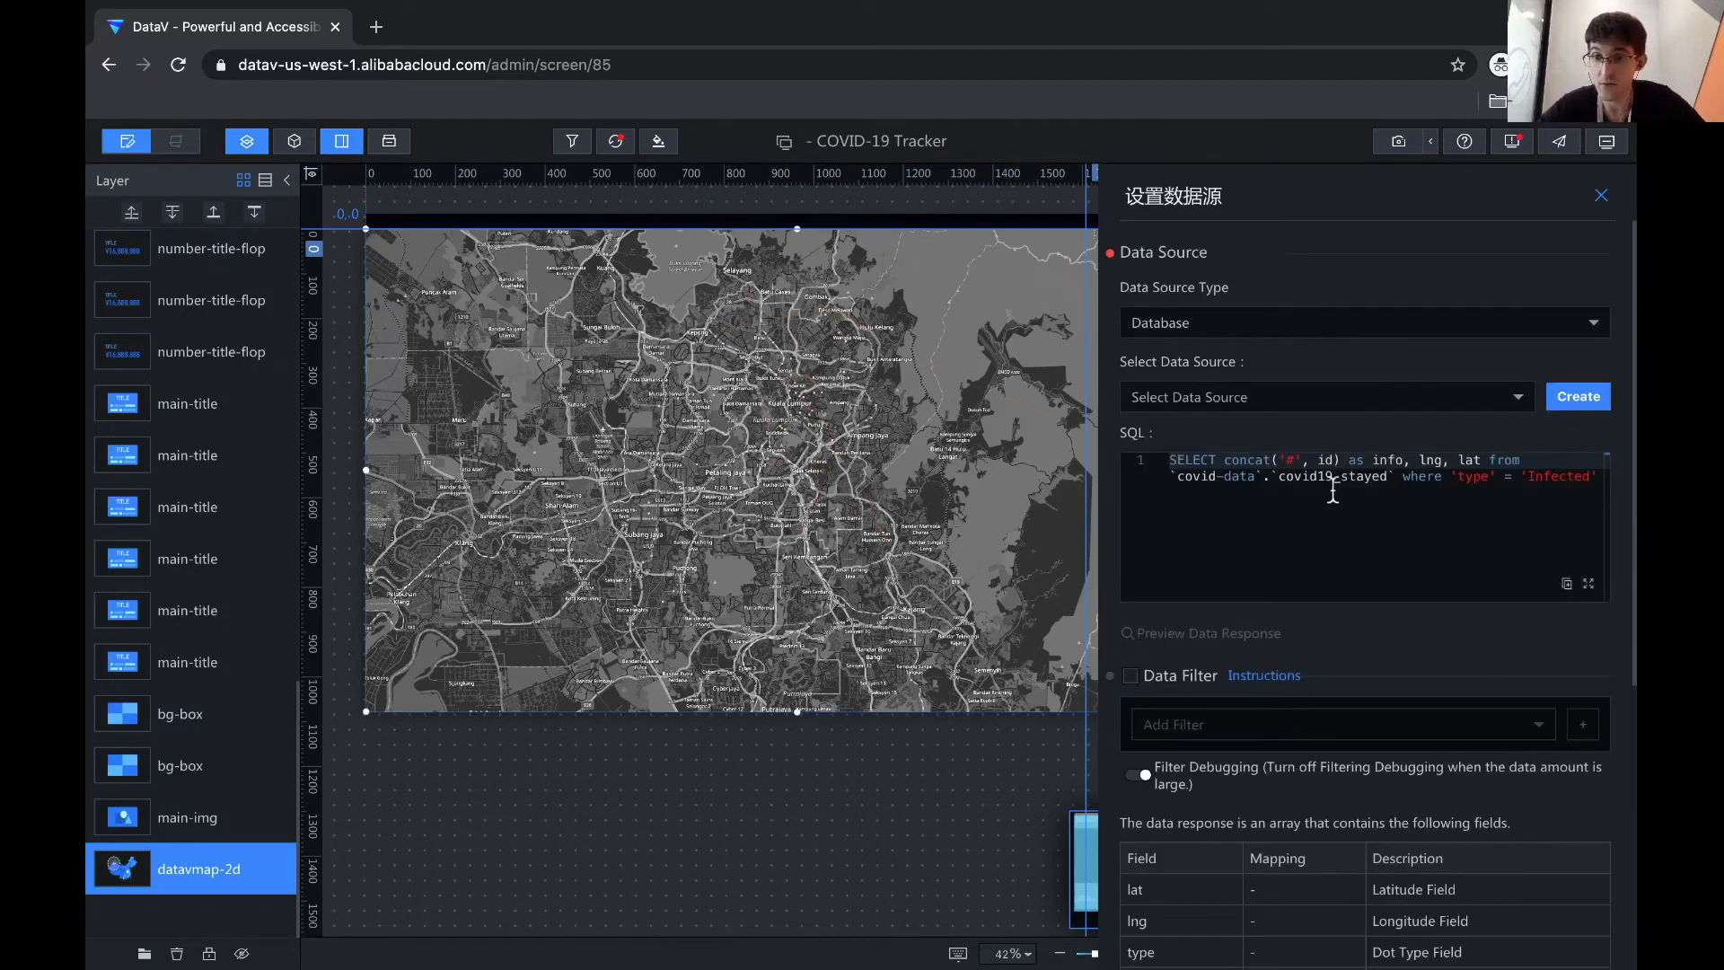
{"action": "left_click", "coordinate": [1247, 477]}
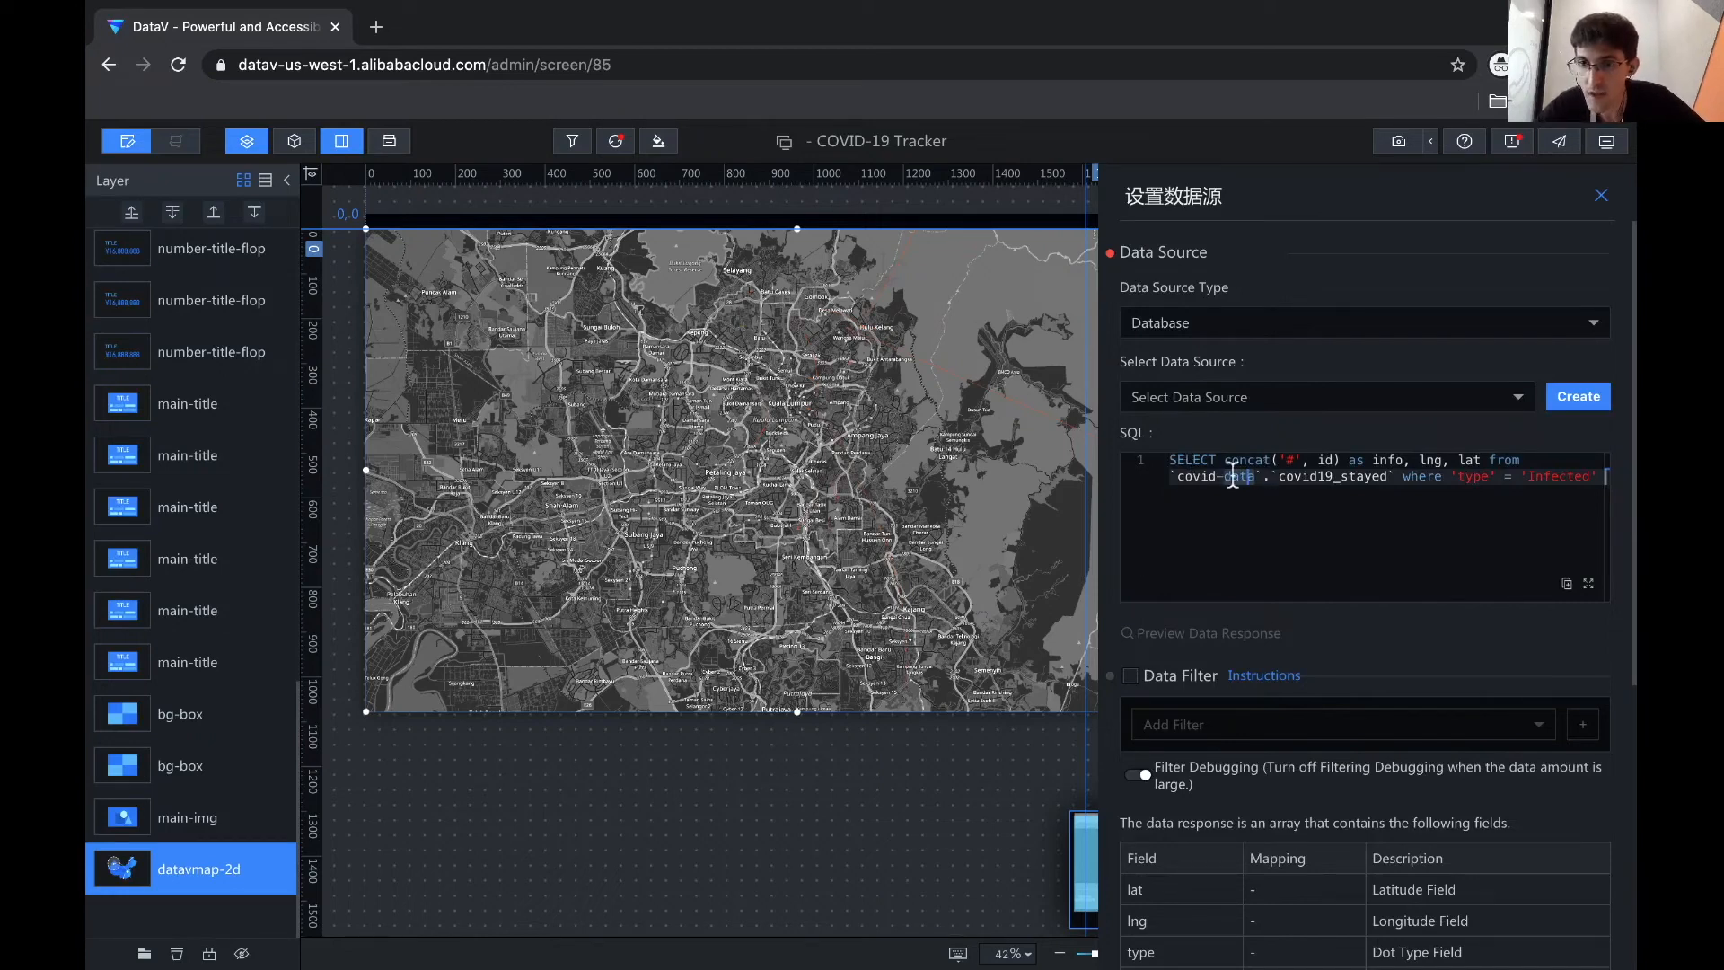
{"action": "left_click_drag", "start_coordinate": [1270, 476], "coordinate": [1170, 475]}
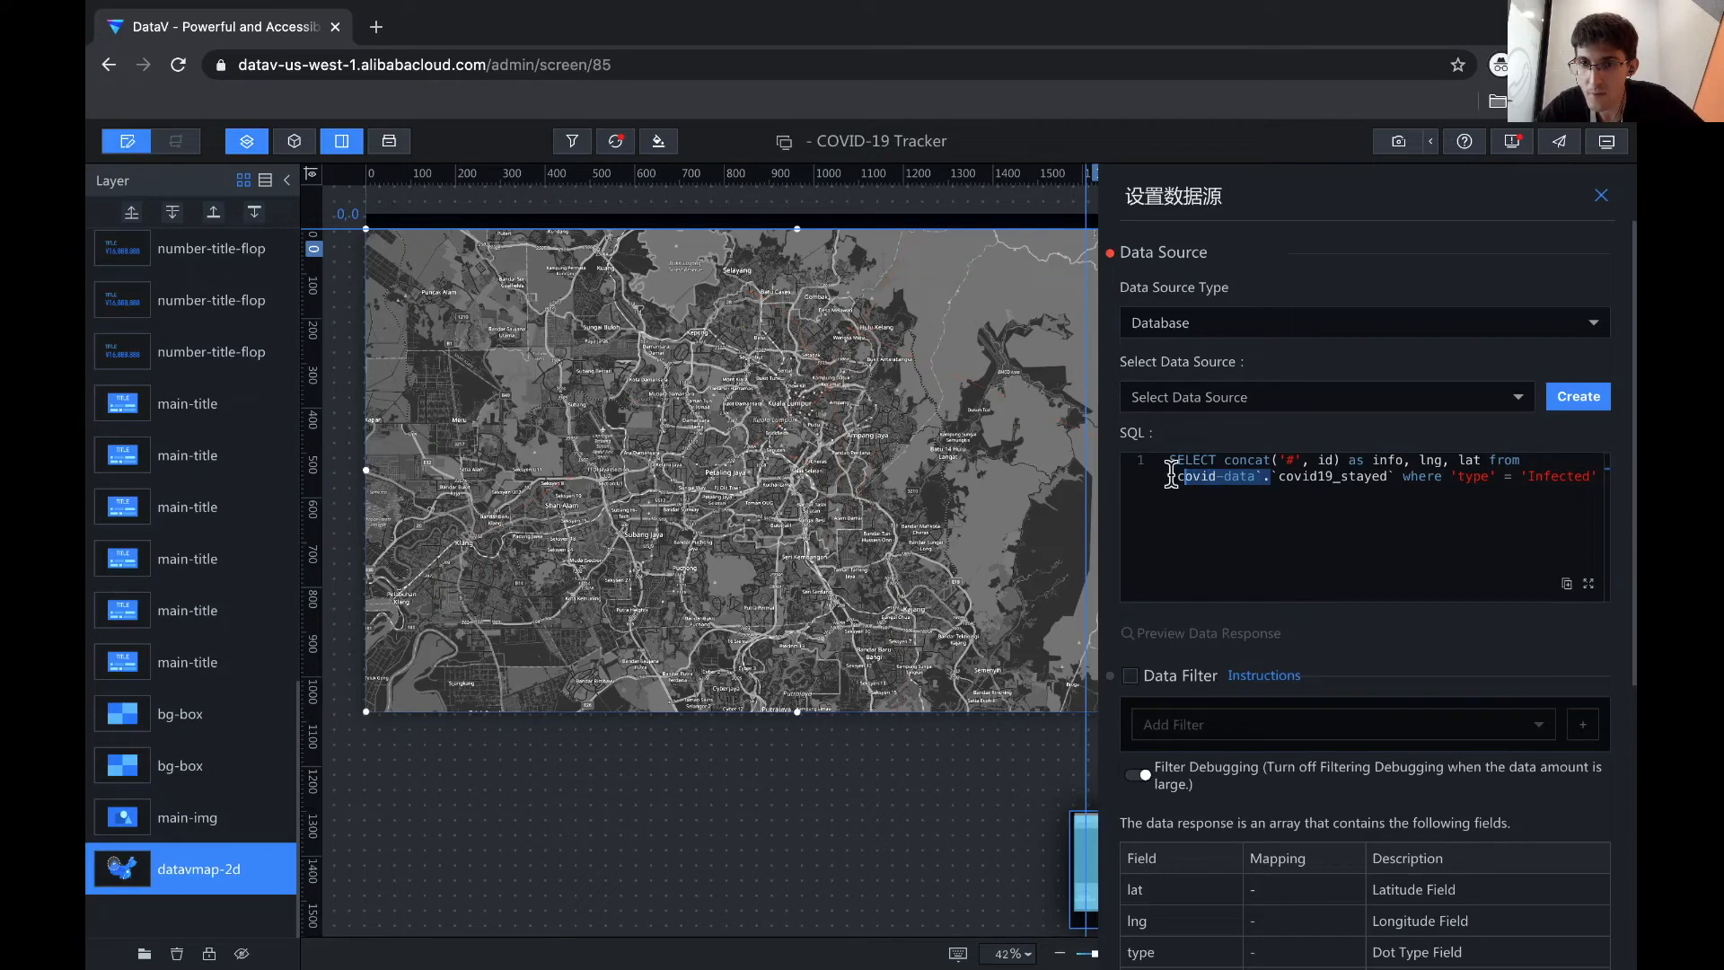
{"action": "left_click", "coordinate": [1206, 399]}
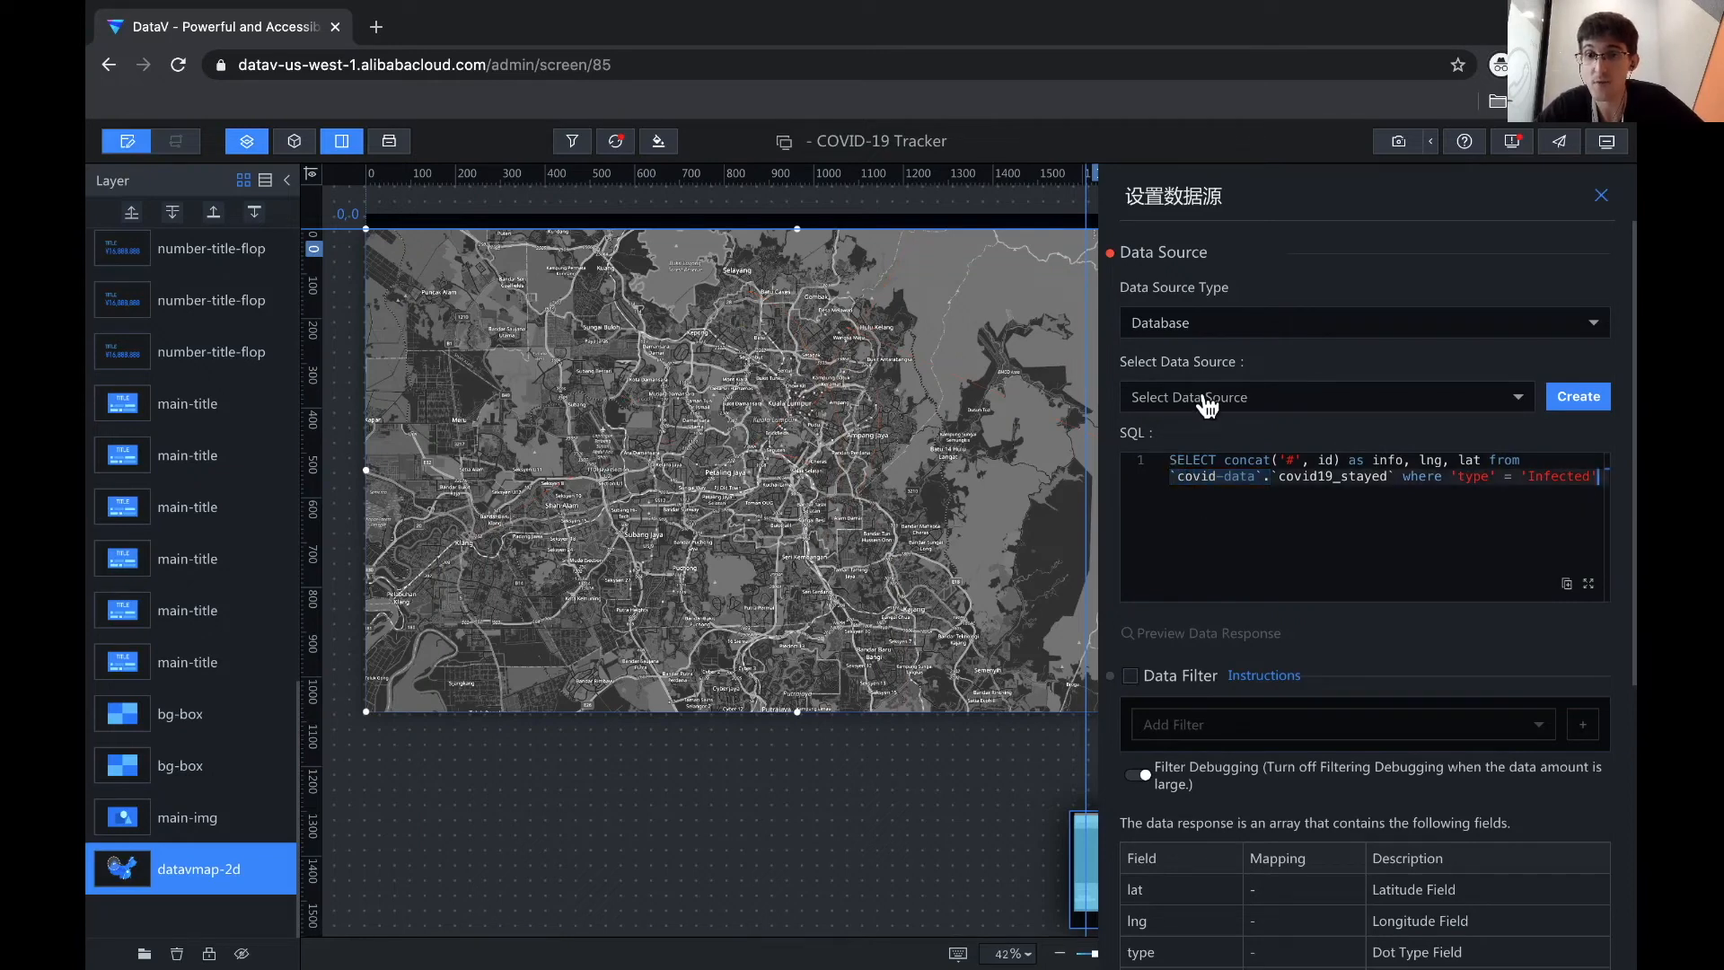
{"action": "left_click", "coordinate": [1195, 432]}
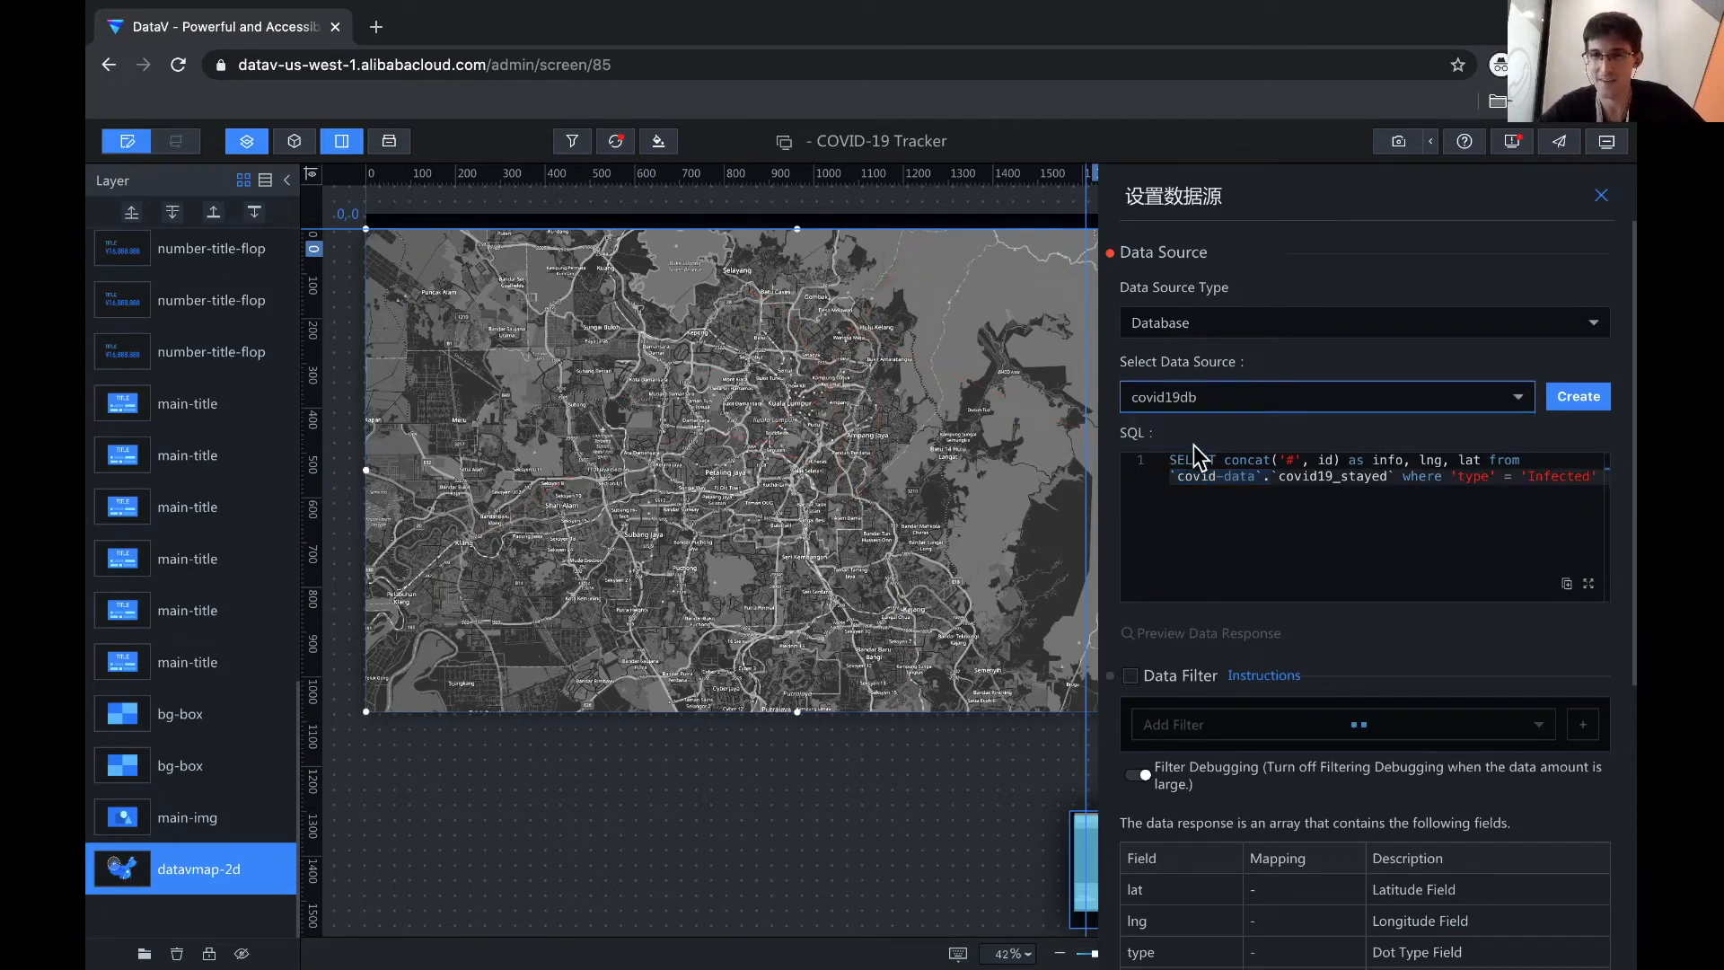
- Wrap type in backticks in the where clause and check the returned infected points
{"action": "scroll", "coordinate": [1202, 573], "scroll_direction": "down", "scroll_amount": 5}
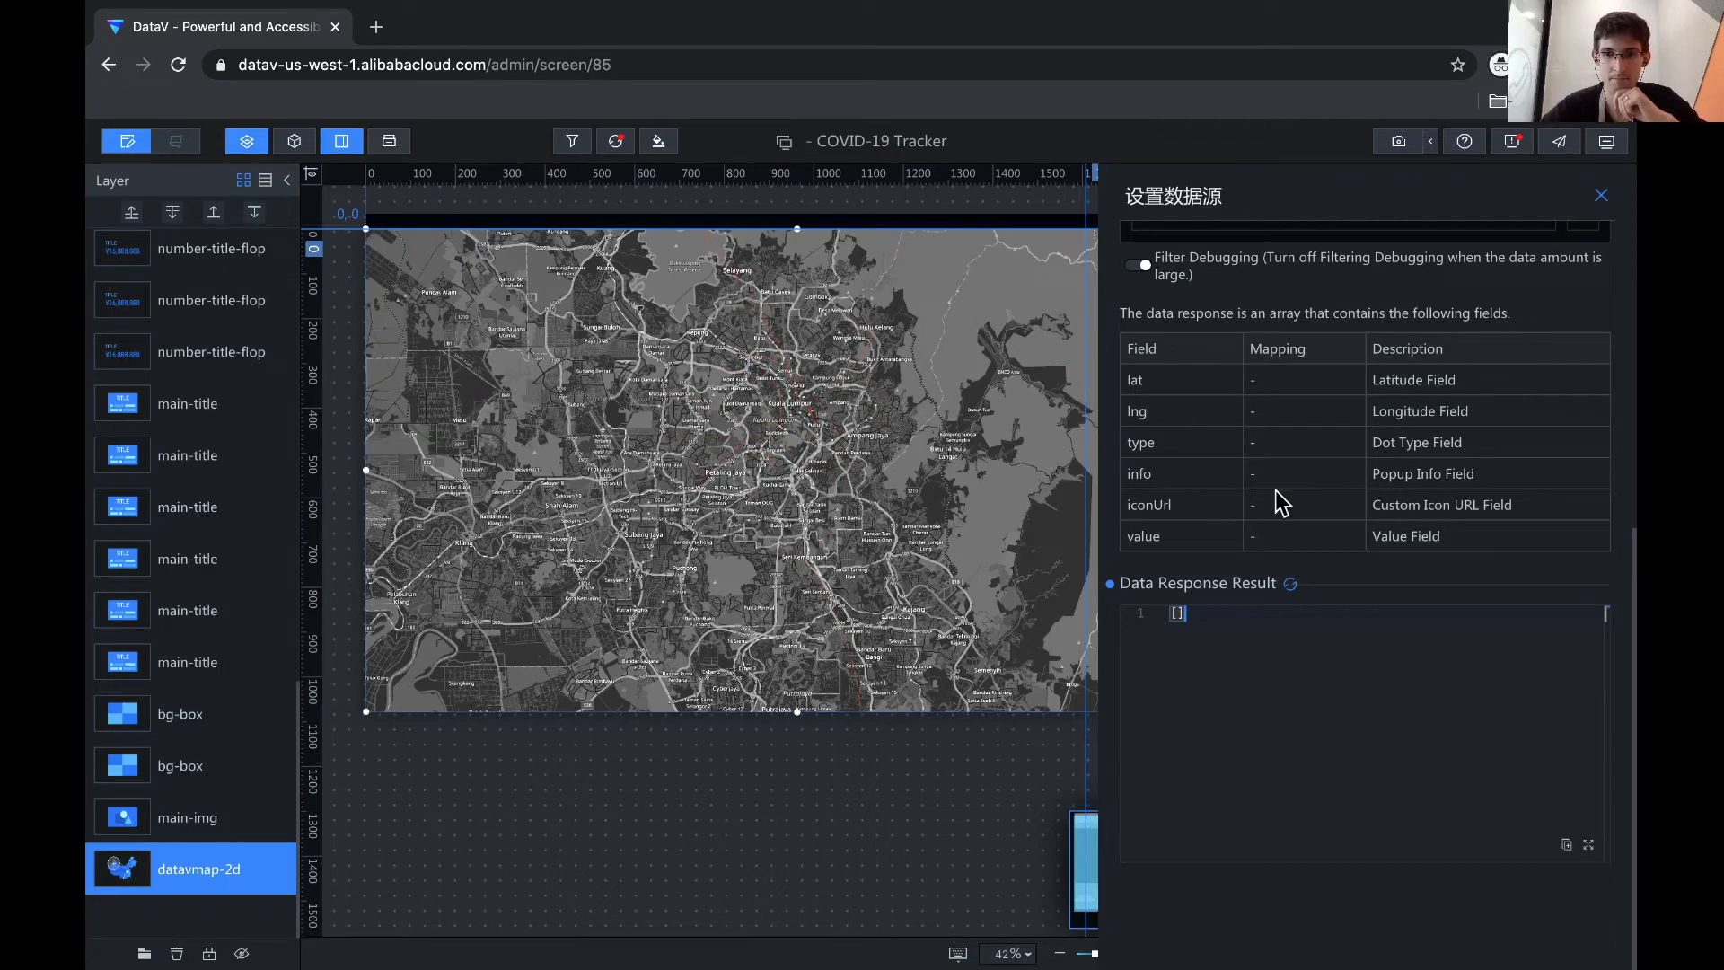
{"action": "scroll", "coordinate": [1226, 665], "scroll_direction": "up", "scroll_amount": 5}
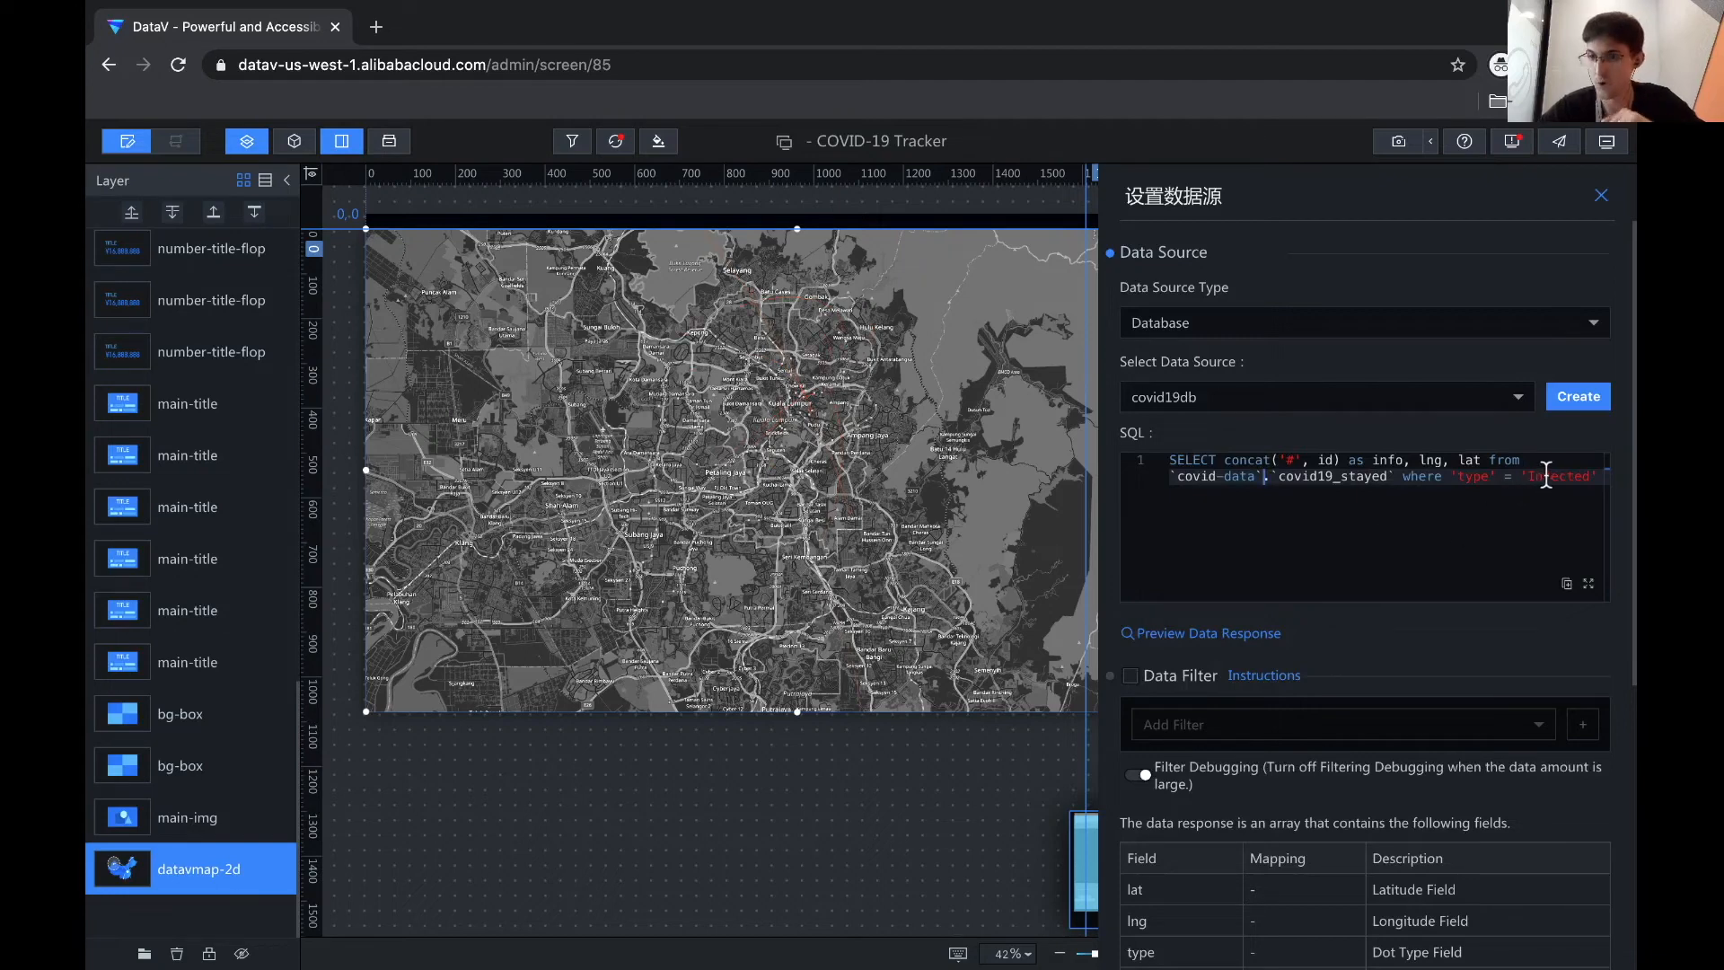
{"action": "left_click", "coordinate": [1452, 476]}
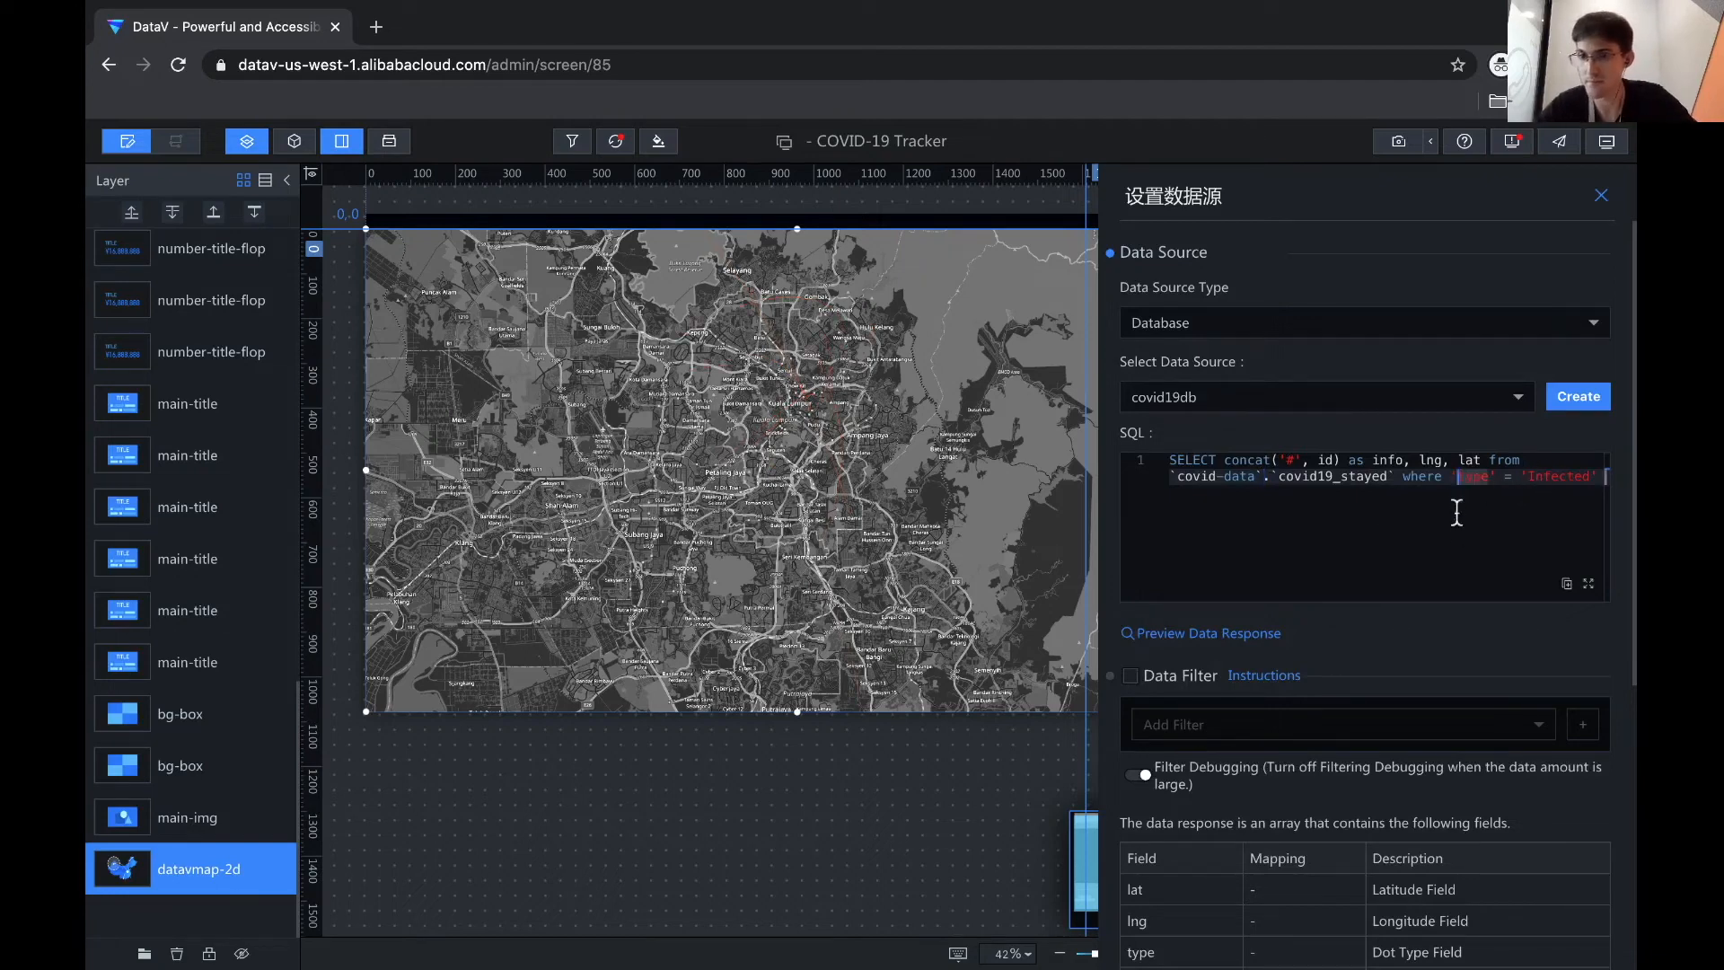
{"action": "type", "text": "`"}
{"action": "left_click", "coordinate": [1492, 477]}
{"action": "type", "text": "`"}
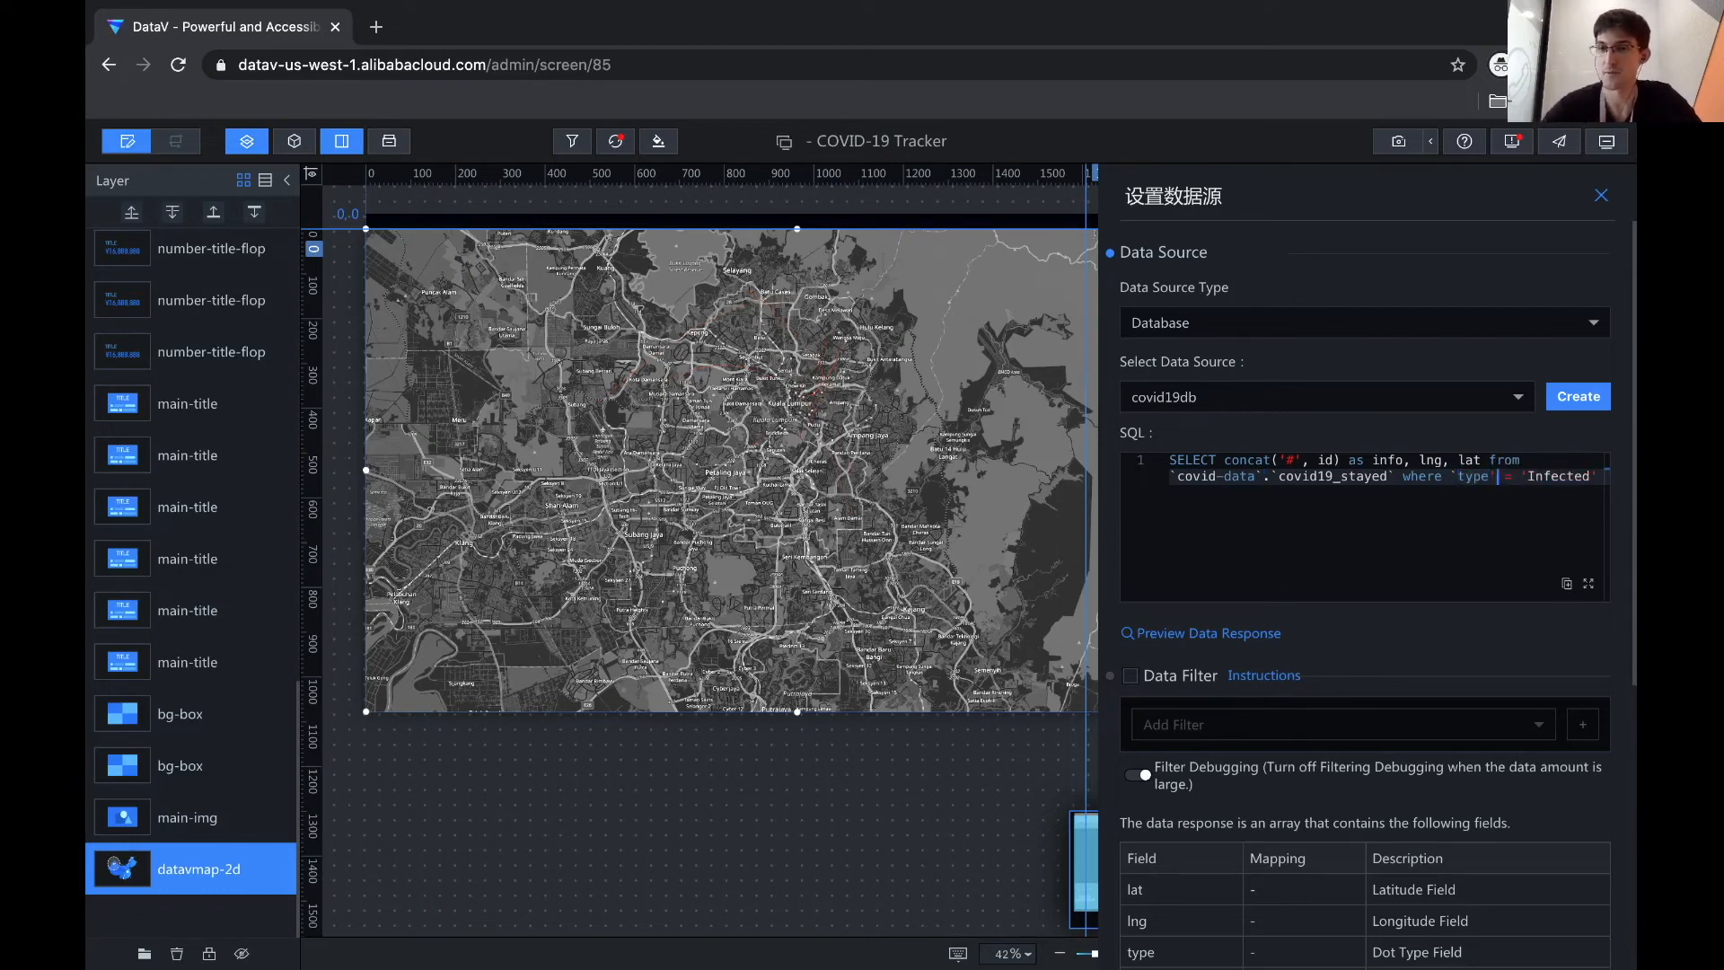
{"action": "scroll", "coordinate": [1369, 597], "scroll_direction": "down", "scroll_amount": 5}
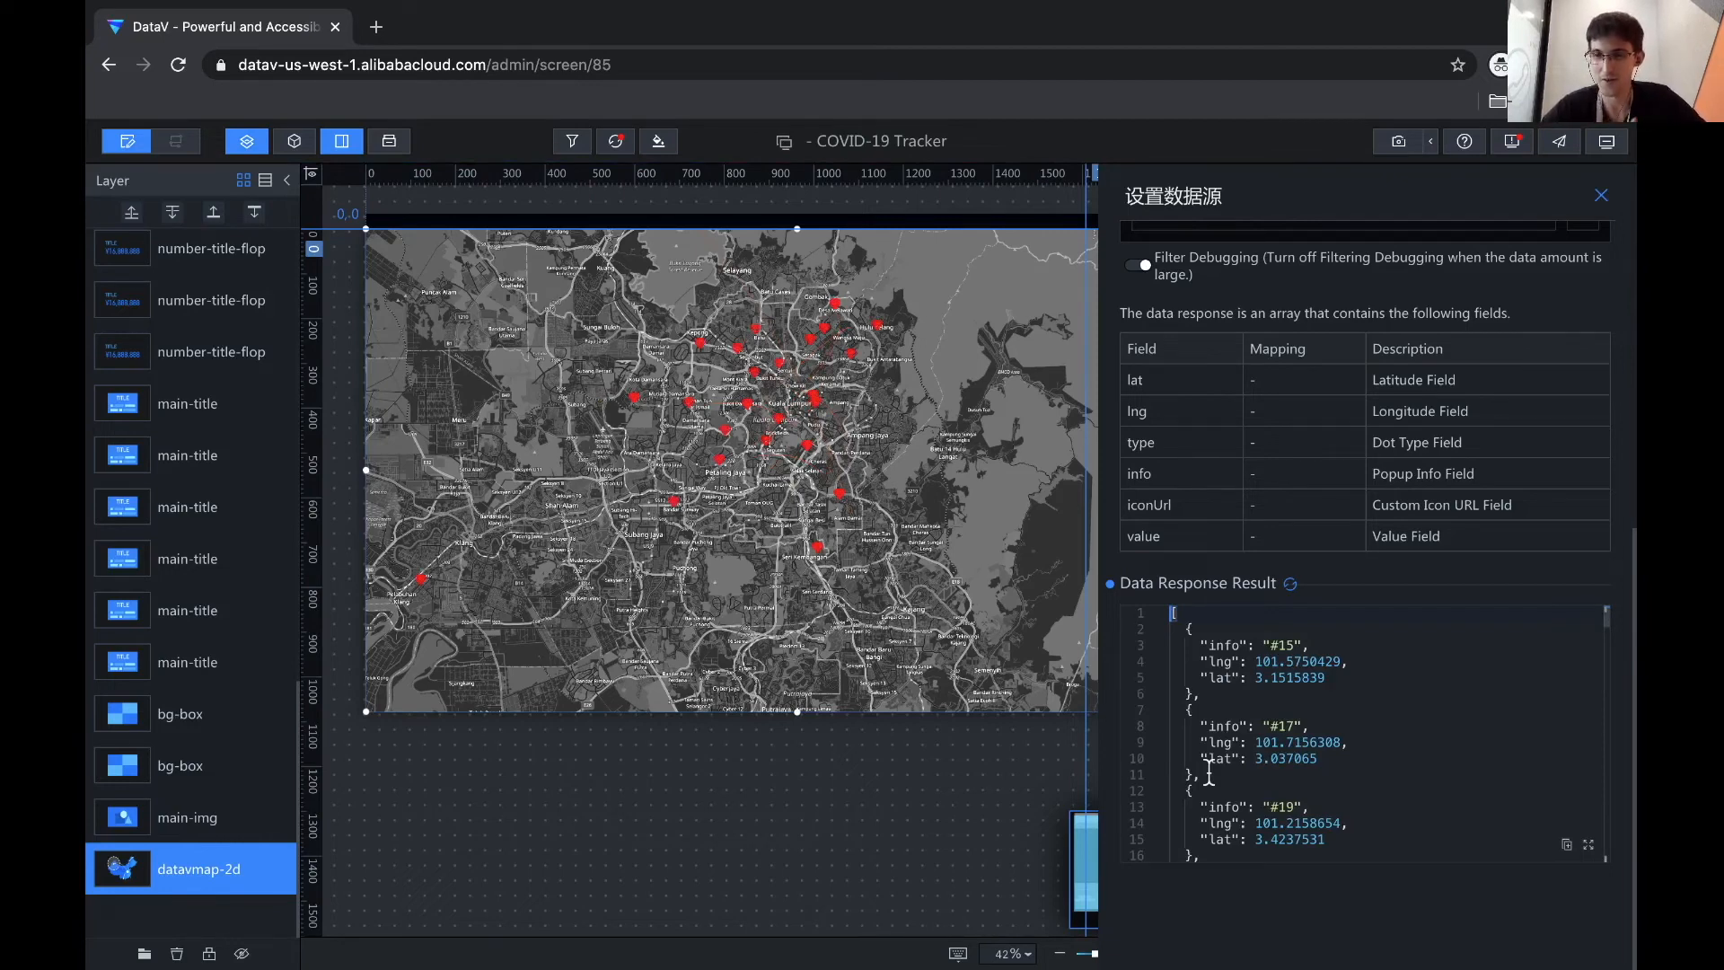
{"action": "scroll", "coordinate": [1286, 655], "scroll_direction": "up", "scroll_amount": 5}
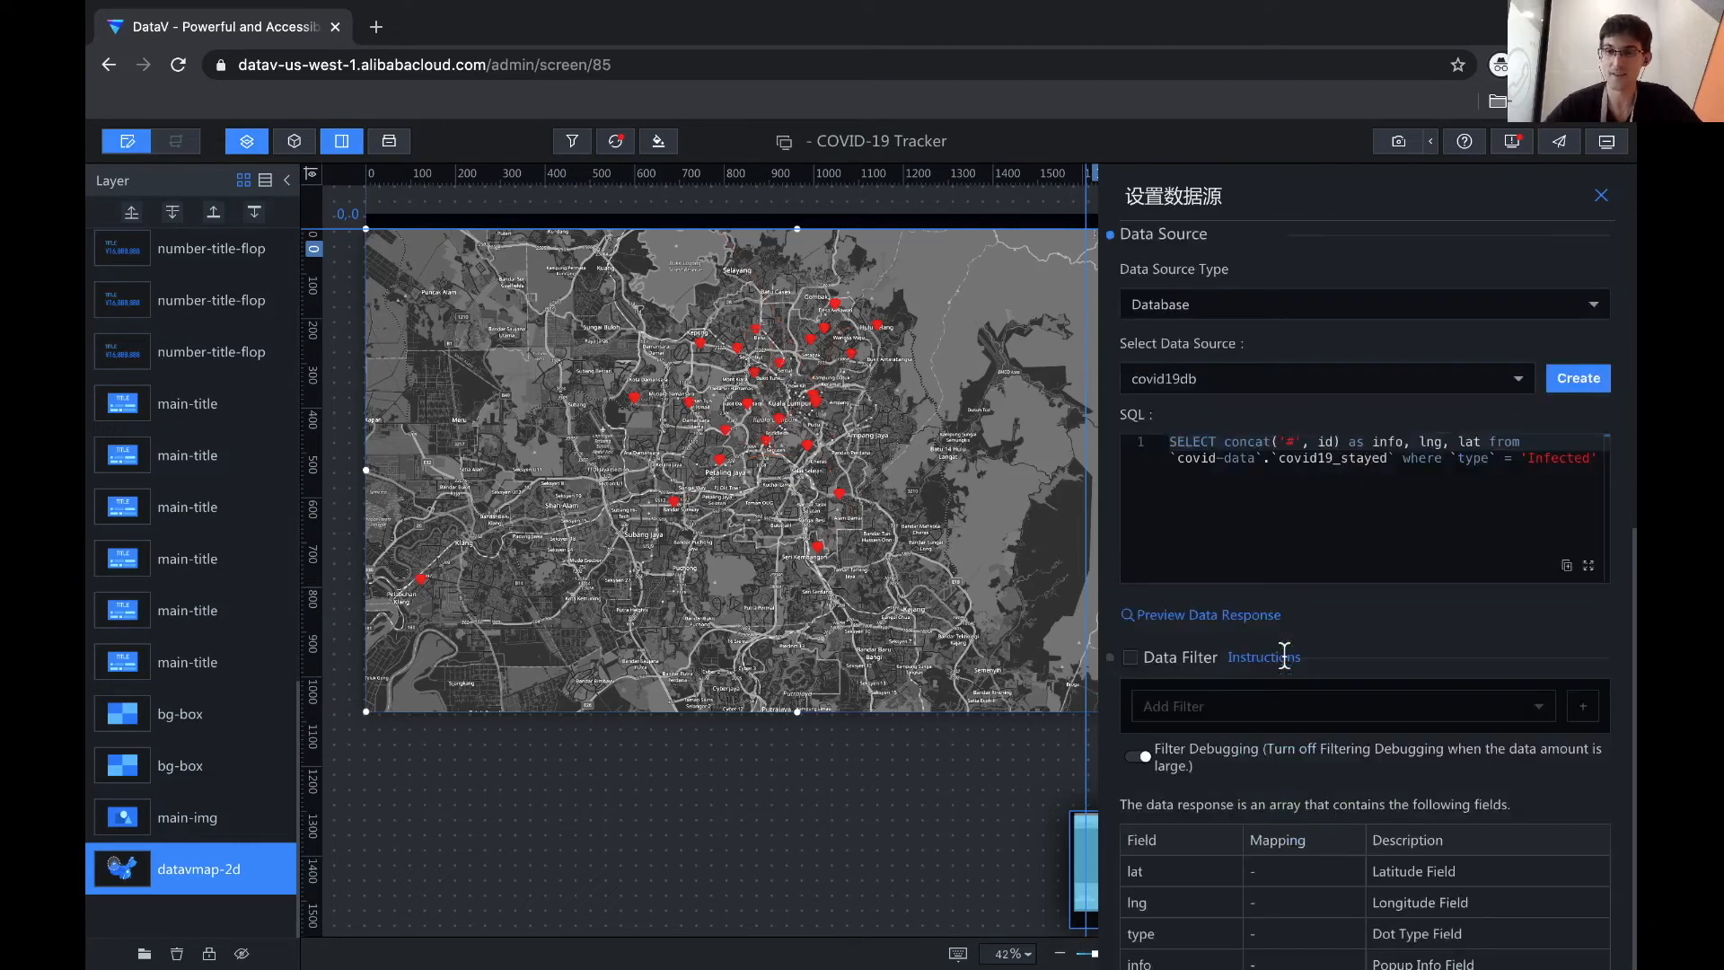
- Replace id with nationality as the label field in the scatter SQL query
{"action": "left_click", "coordinate": [1311, 460]}
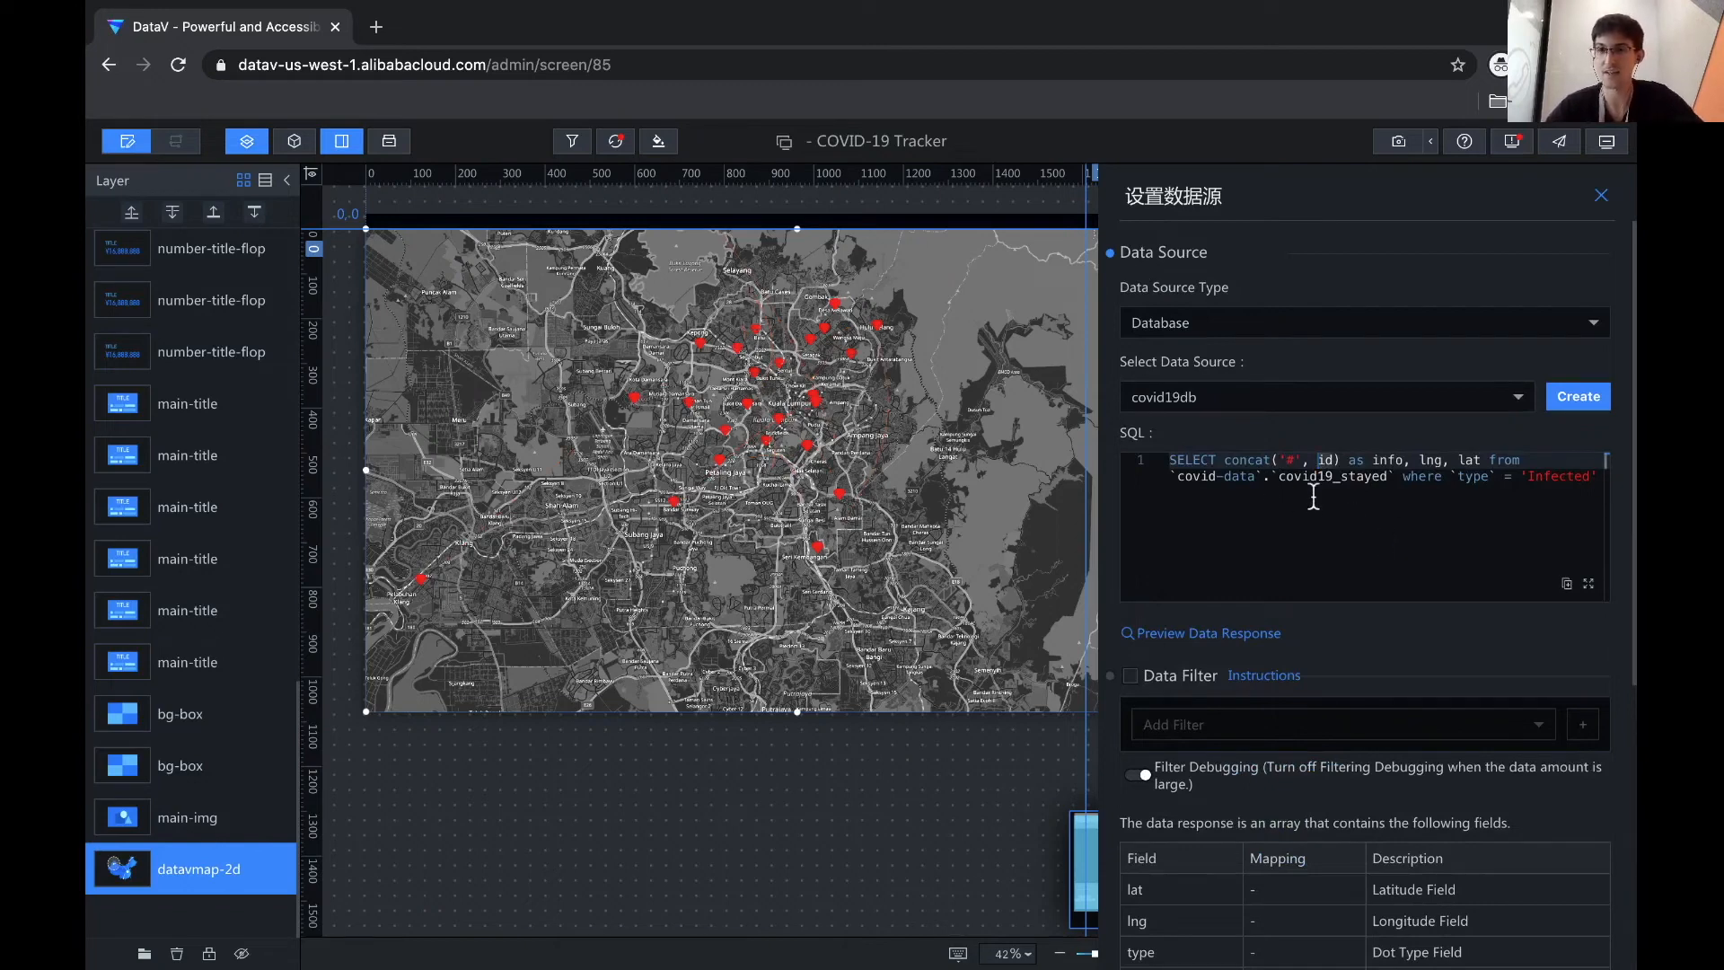
{"action": "double_click", "coordinate": [1322, 460]}
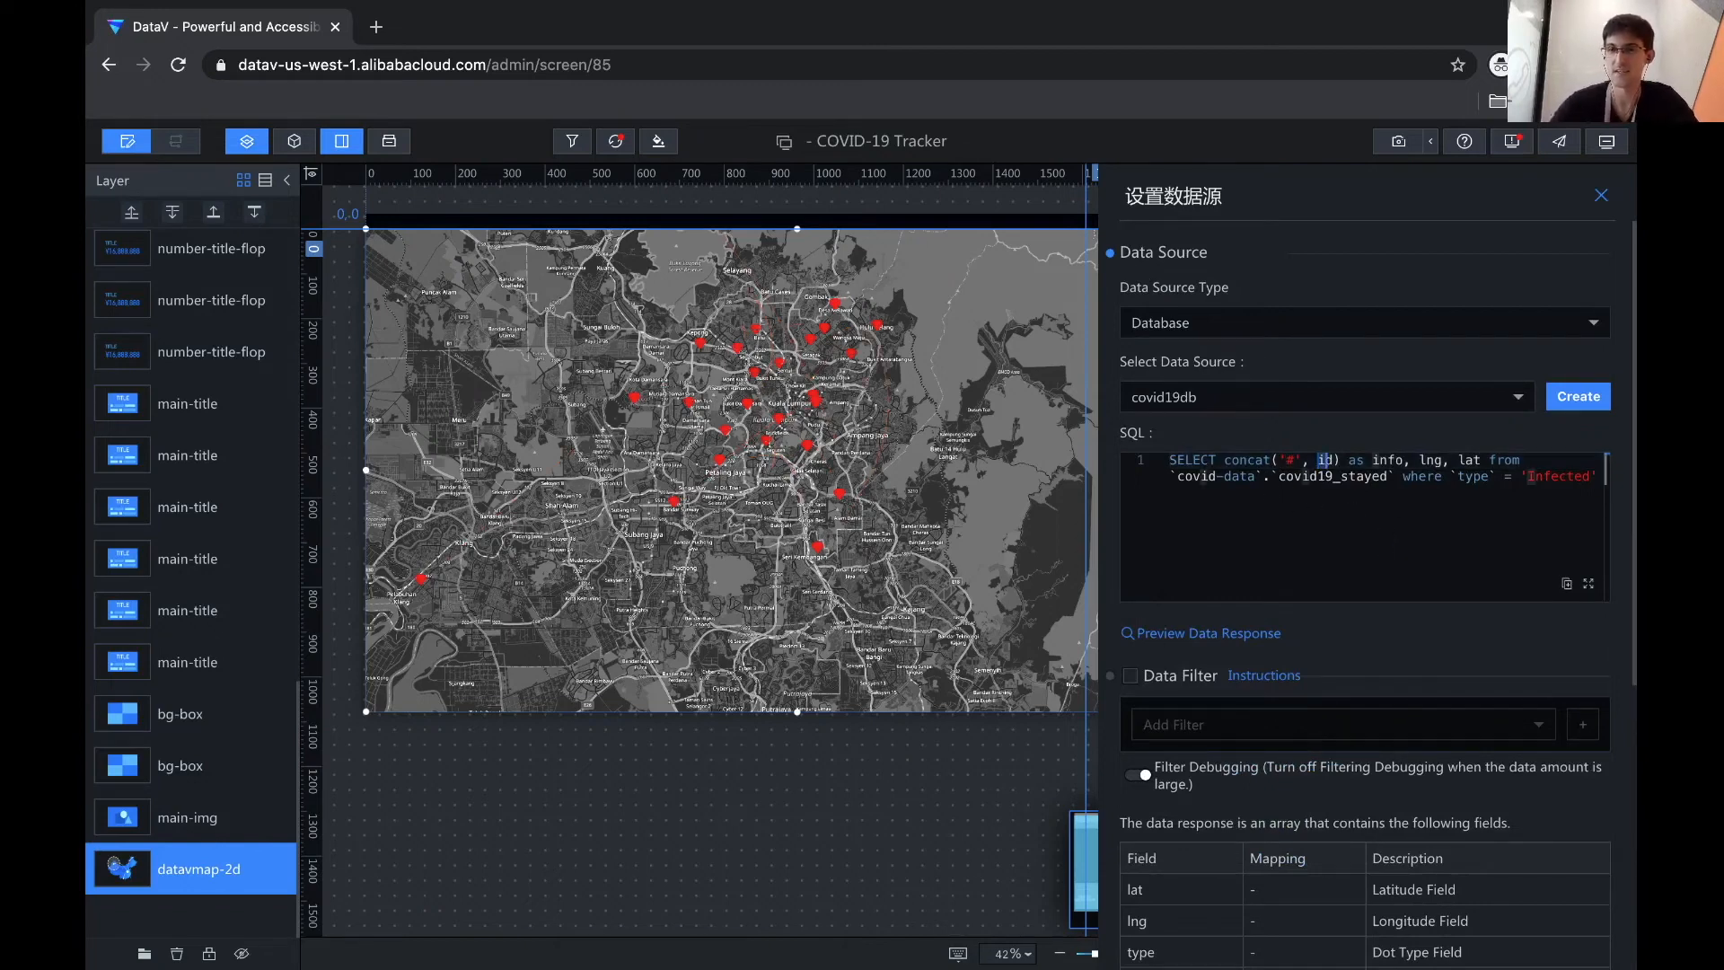
{"action": "type", "text": "nationality"}
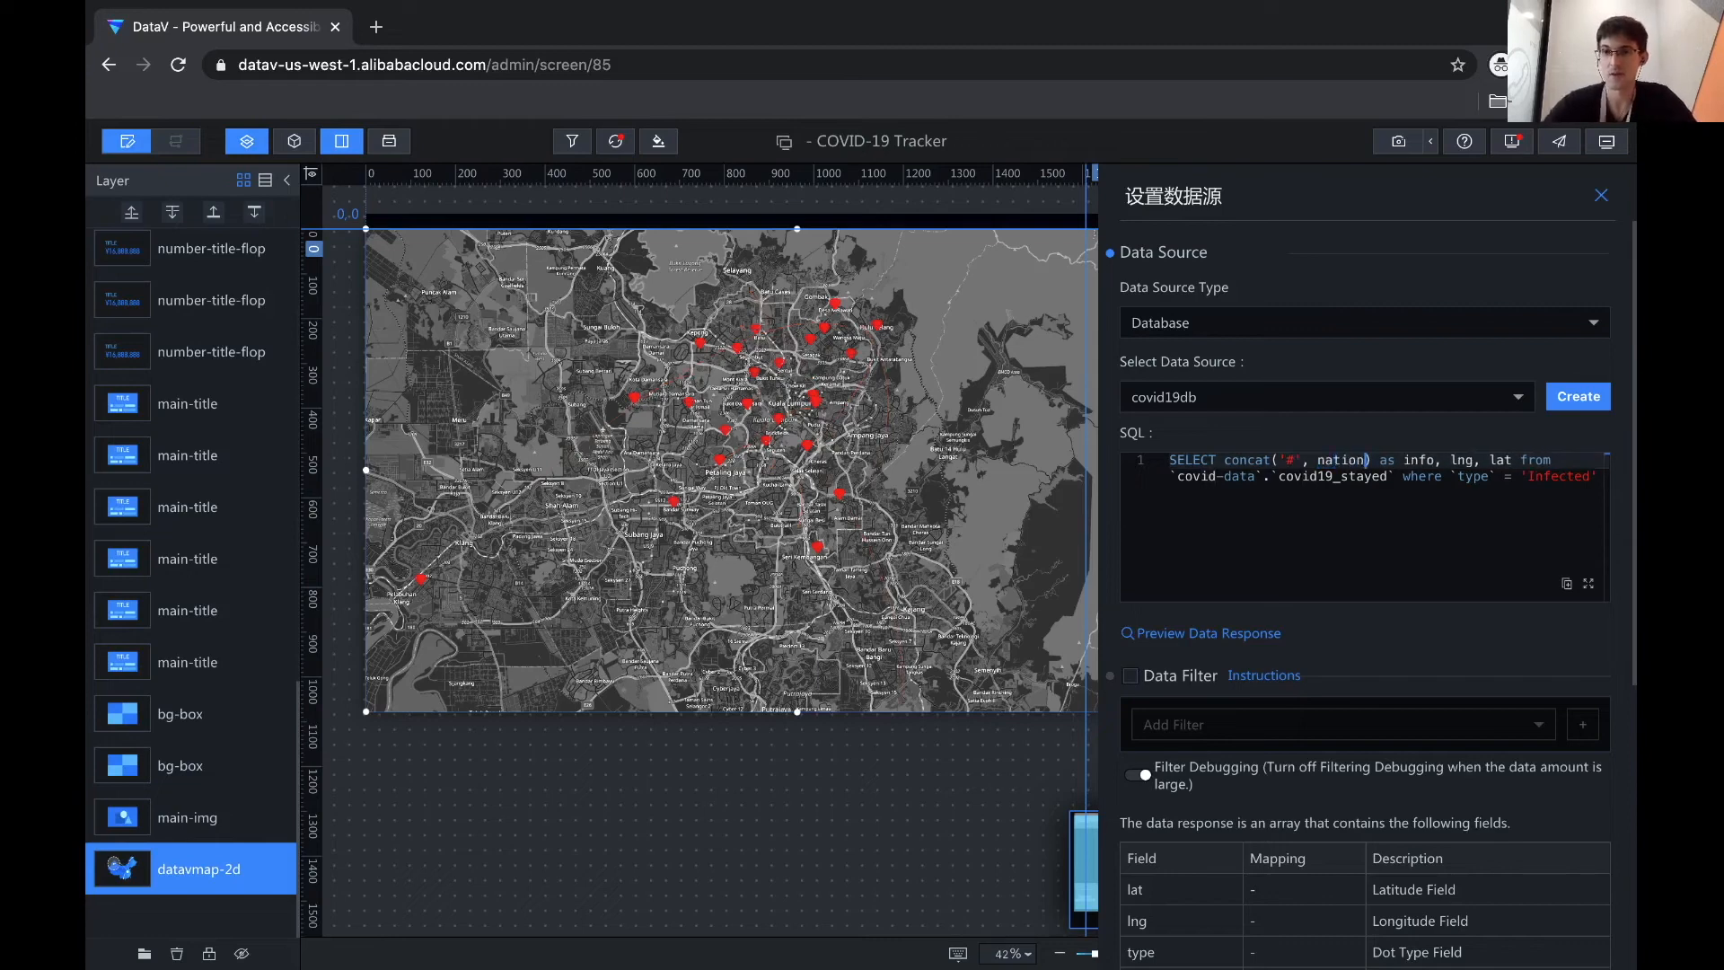
{"action": "scroll", "coordinate": [1279, 586], "scroll_direction": "down", "scroll_amount": 5}
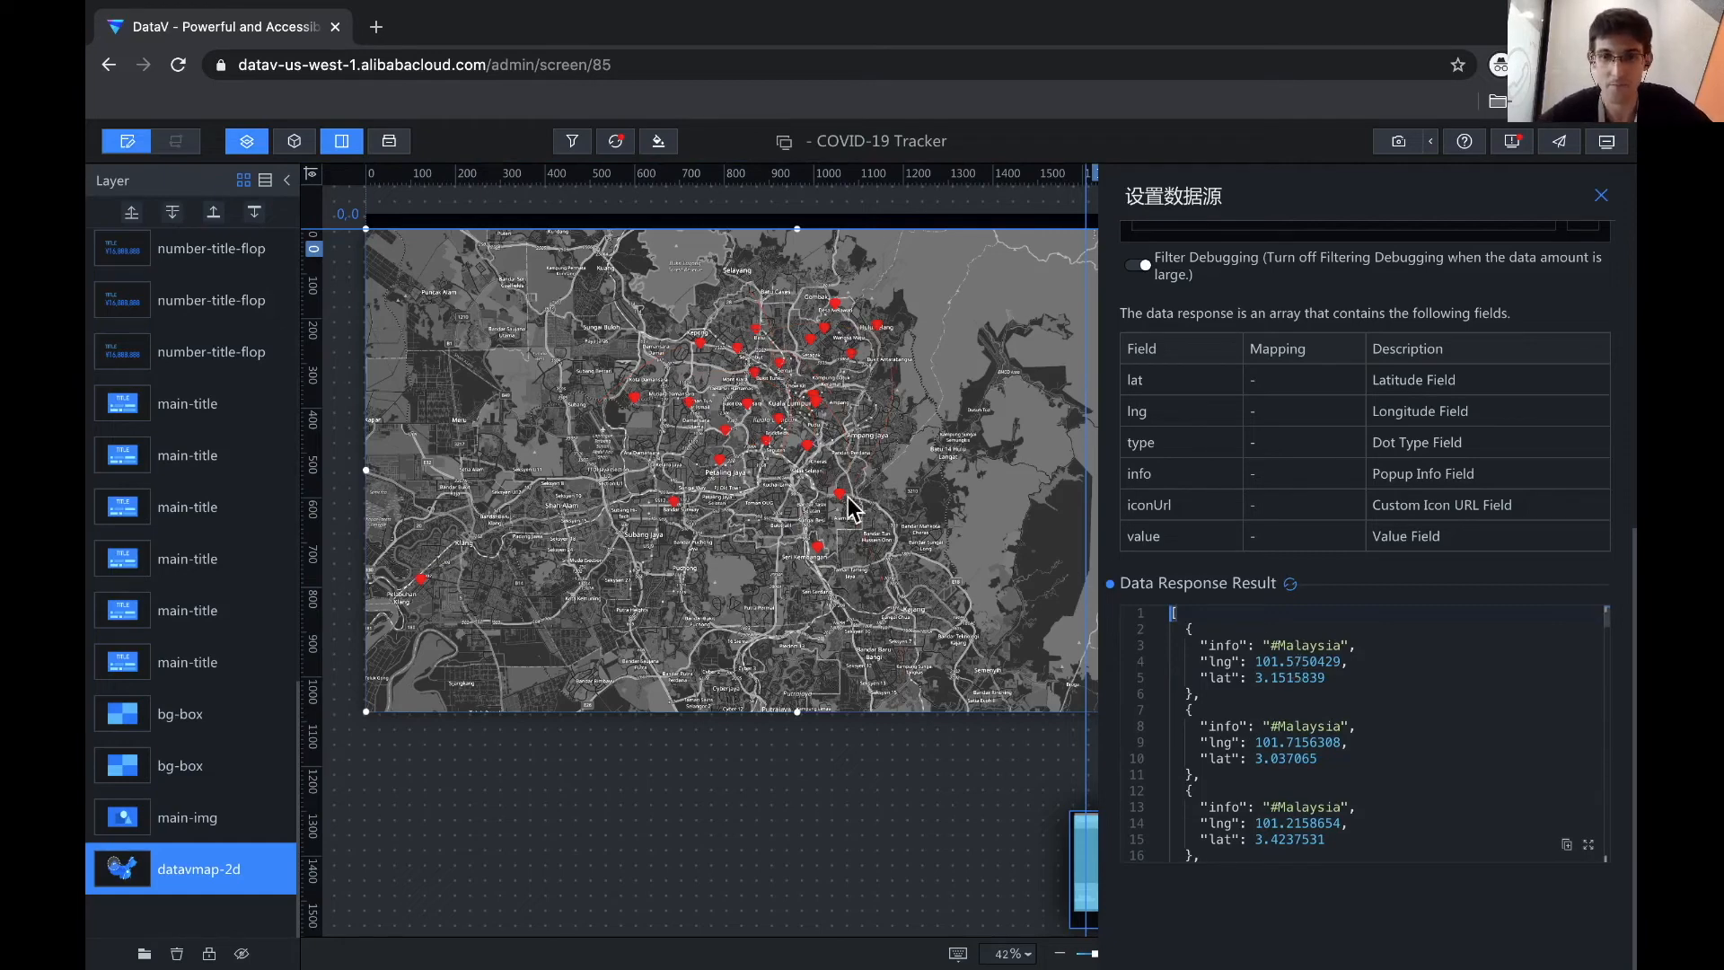
{"action": "scroll", "coordinate": [1285, 629], "scroll_direction": "up", "scroll_amount": 5}
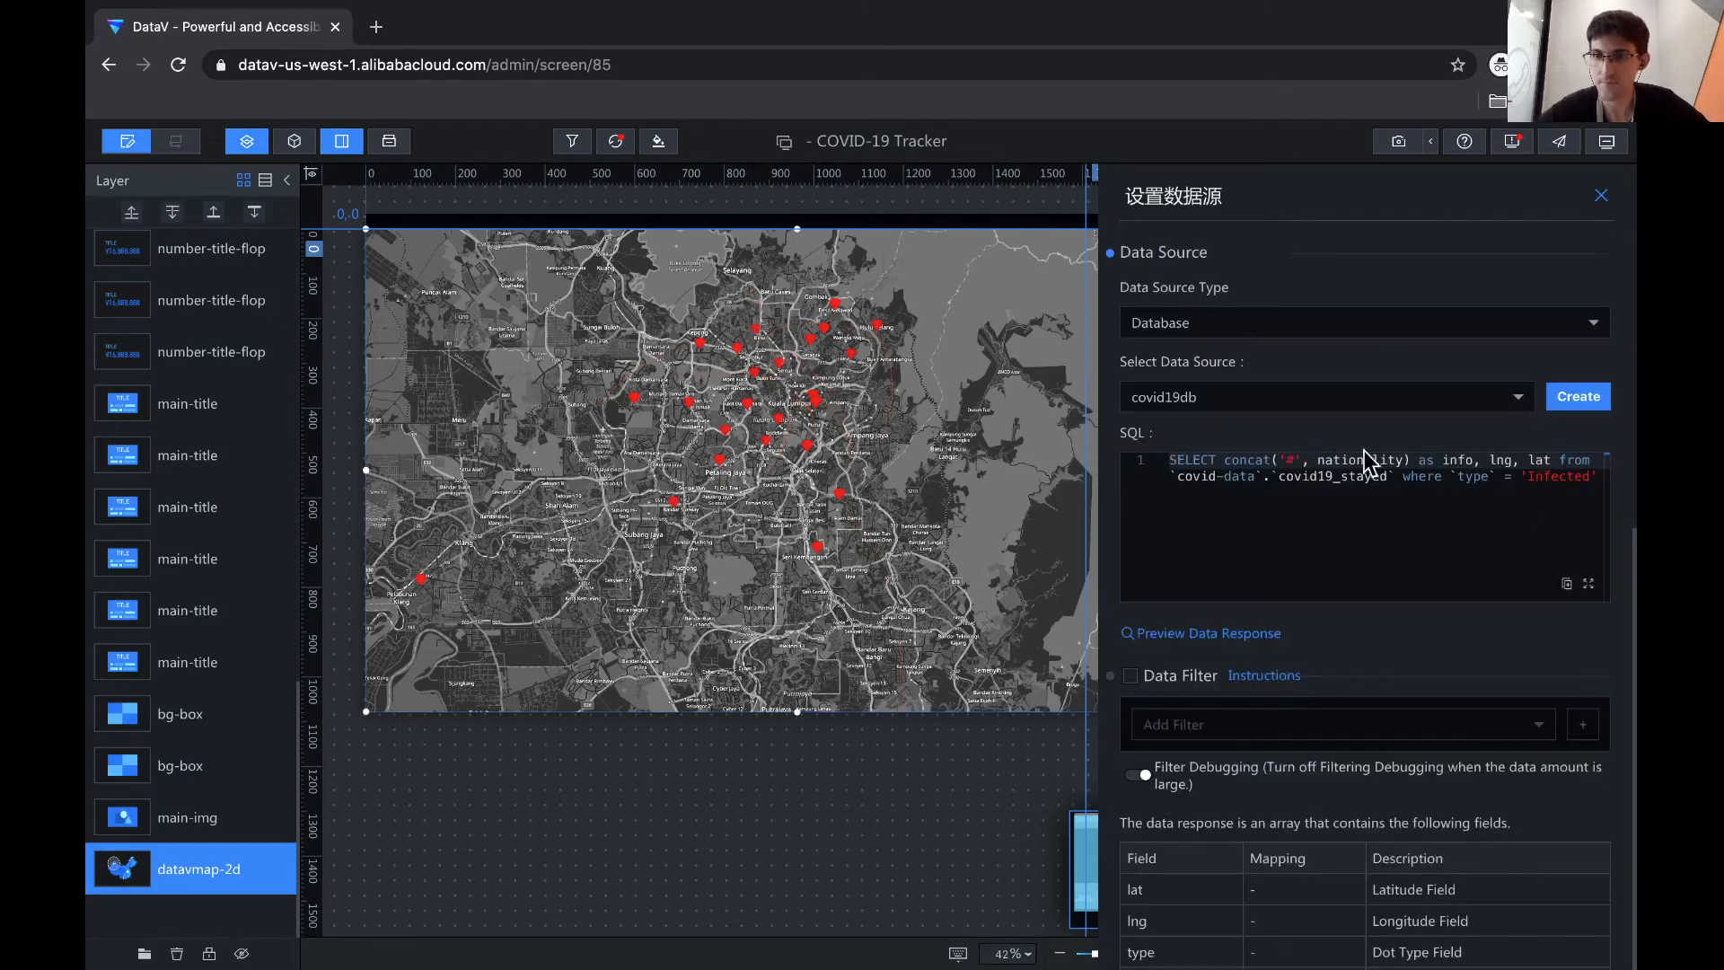
- Change the type filter from 'Infected' to 'Imported' and review results like #Japan, #Malaysia
{"action": "double_click", "coordinate": [1502, 525]}
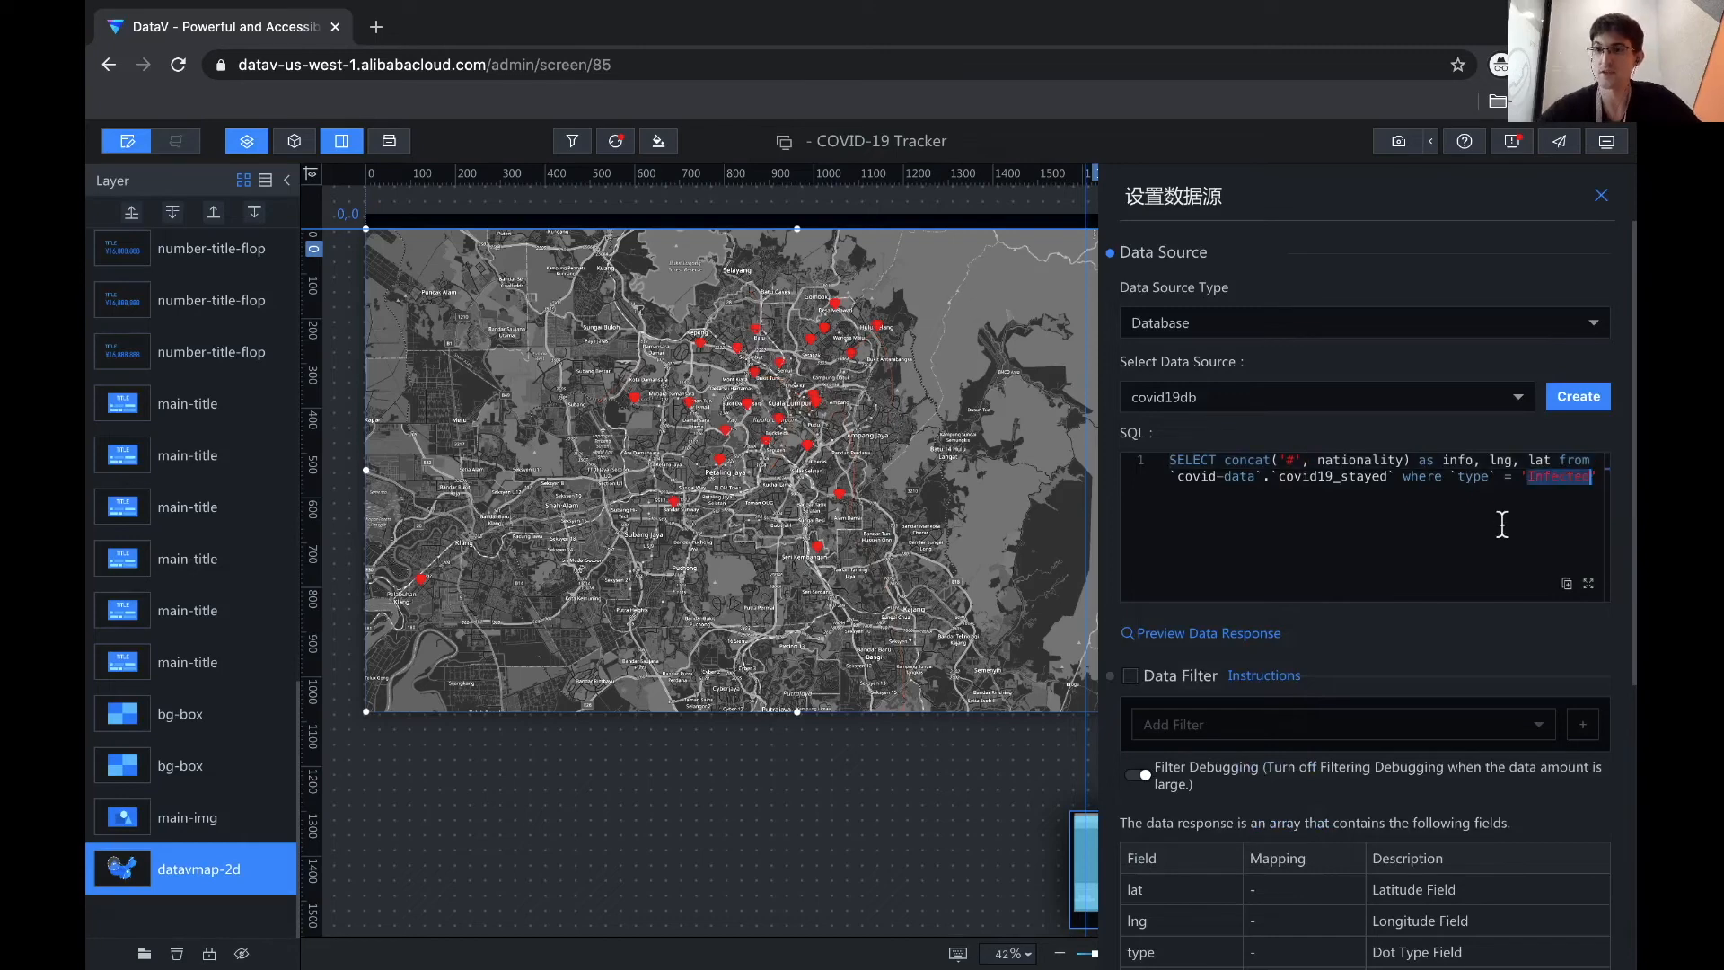
{"action": "type", "text": "I"}
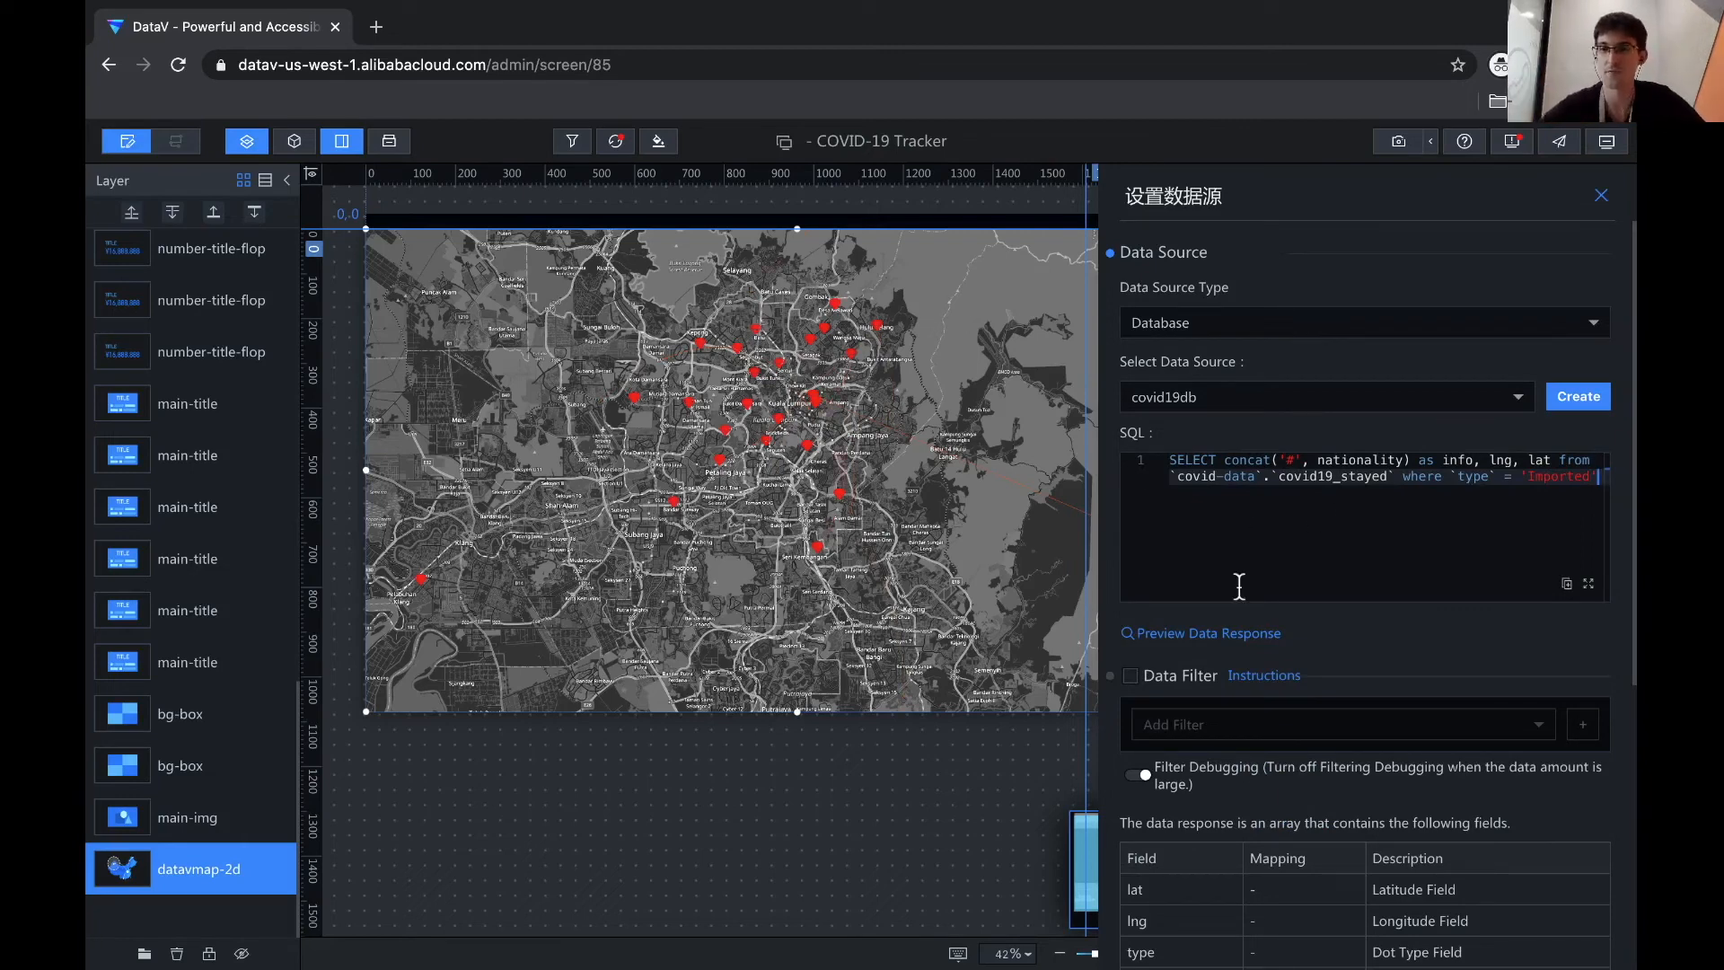
{"action": "scroll", "coordinate": [1246, 545], "scroll_direction": "down", "scroll_amount": 4}
{"action": "scroll", "coordinate": [1393, 785], "scroll_direction": "down", "scroll_amount": 8}
{"action": "left_click_drag", "start_coordinate": [1393, 785], "coordinate": [1394, 787]}
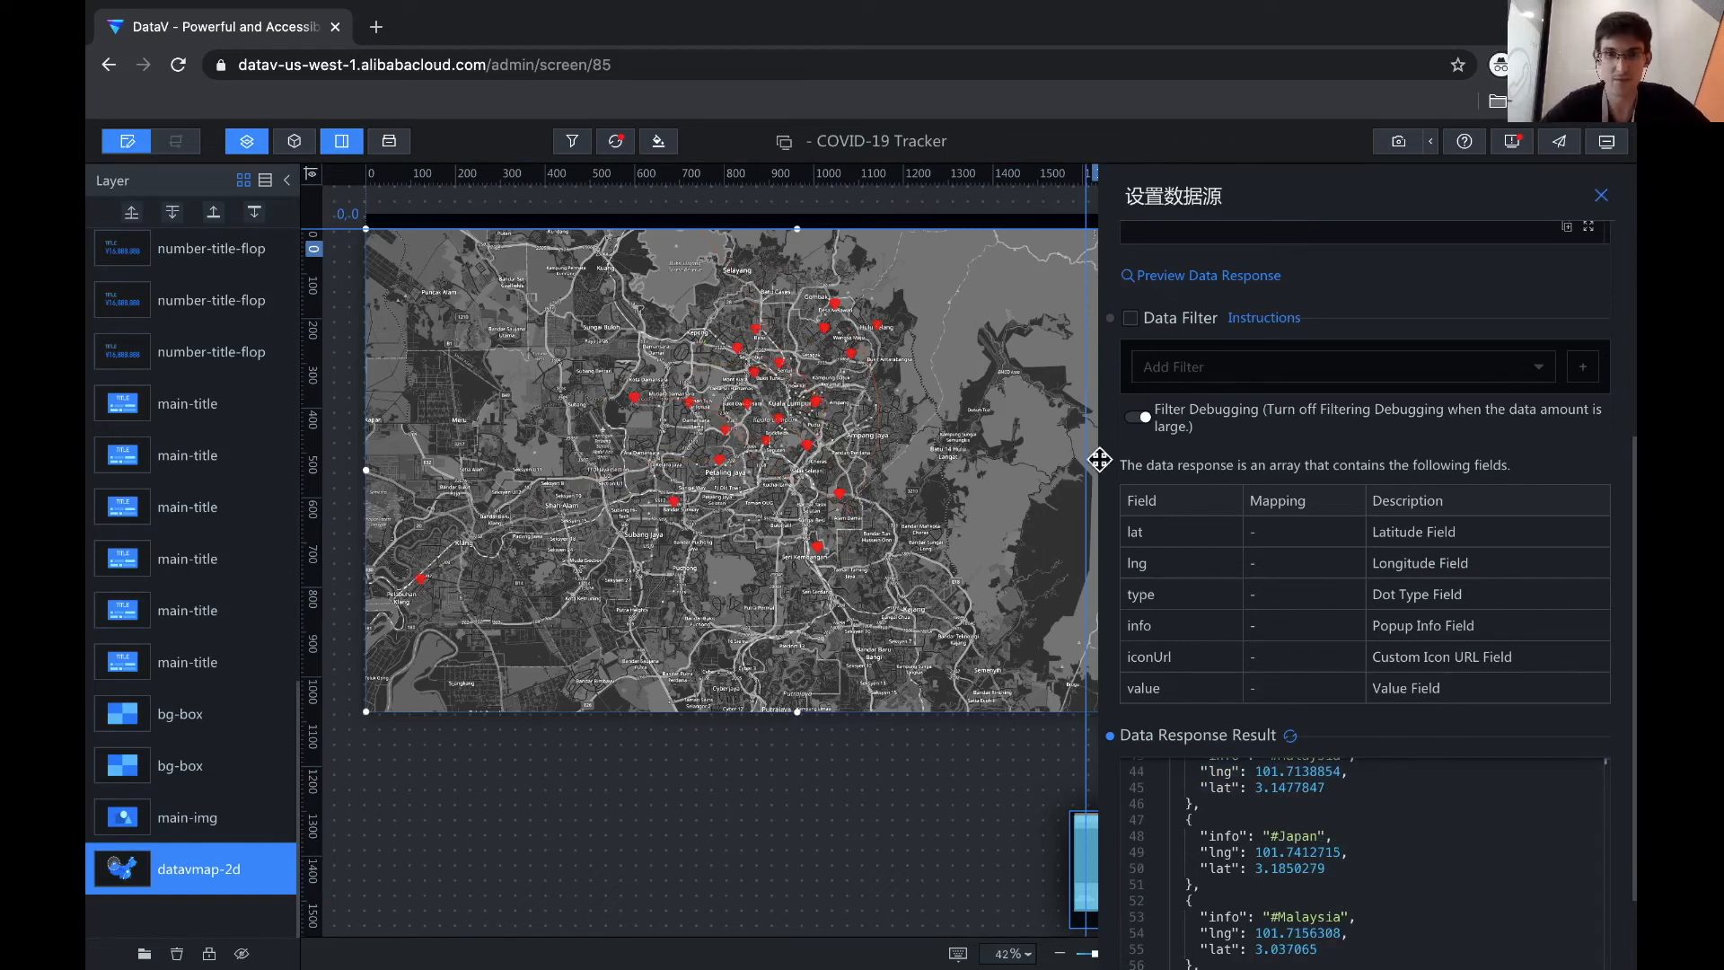
- Close the map data settings and select all layers from the first main-title to main-img
{"action": "left_click", "coordinate": [899, 459]}
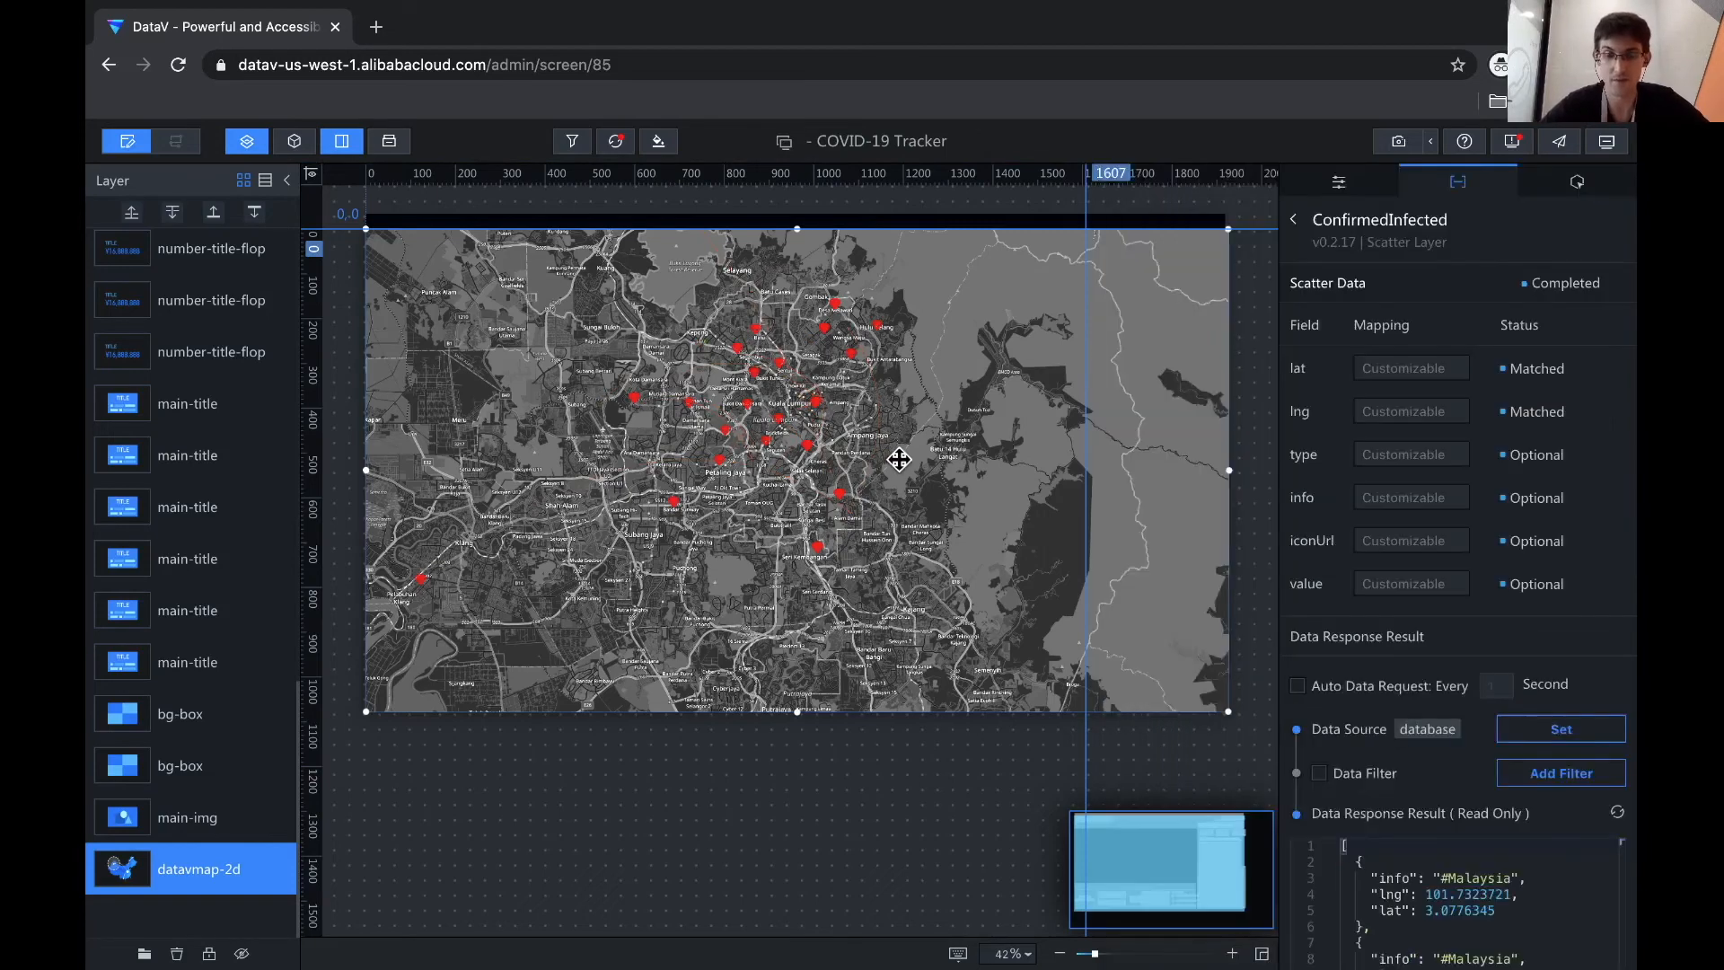
{"action": "left_click", "coordinate": [821, 844]}
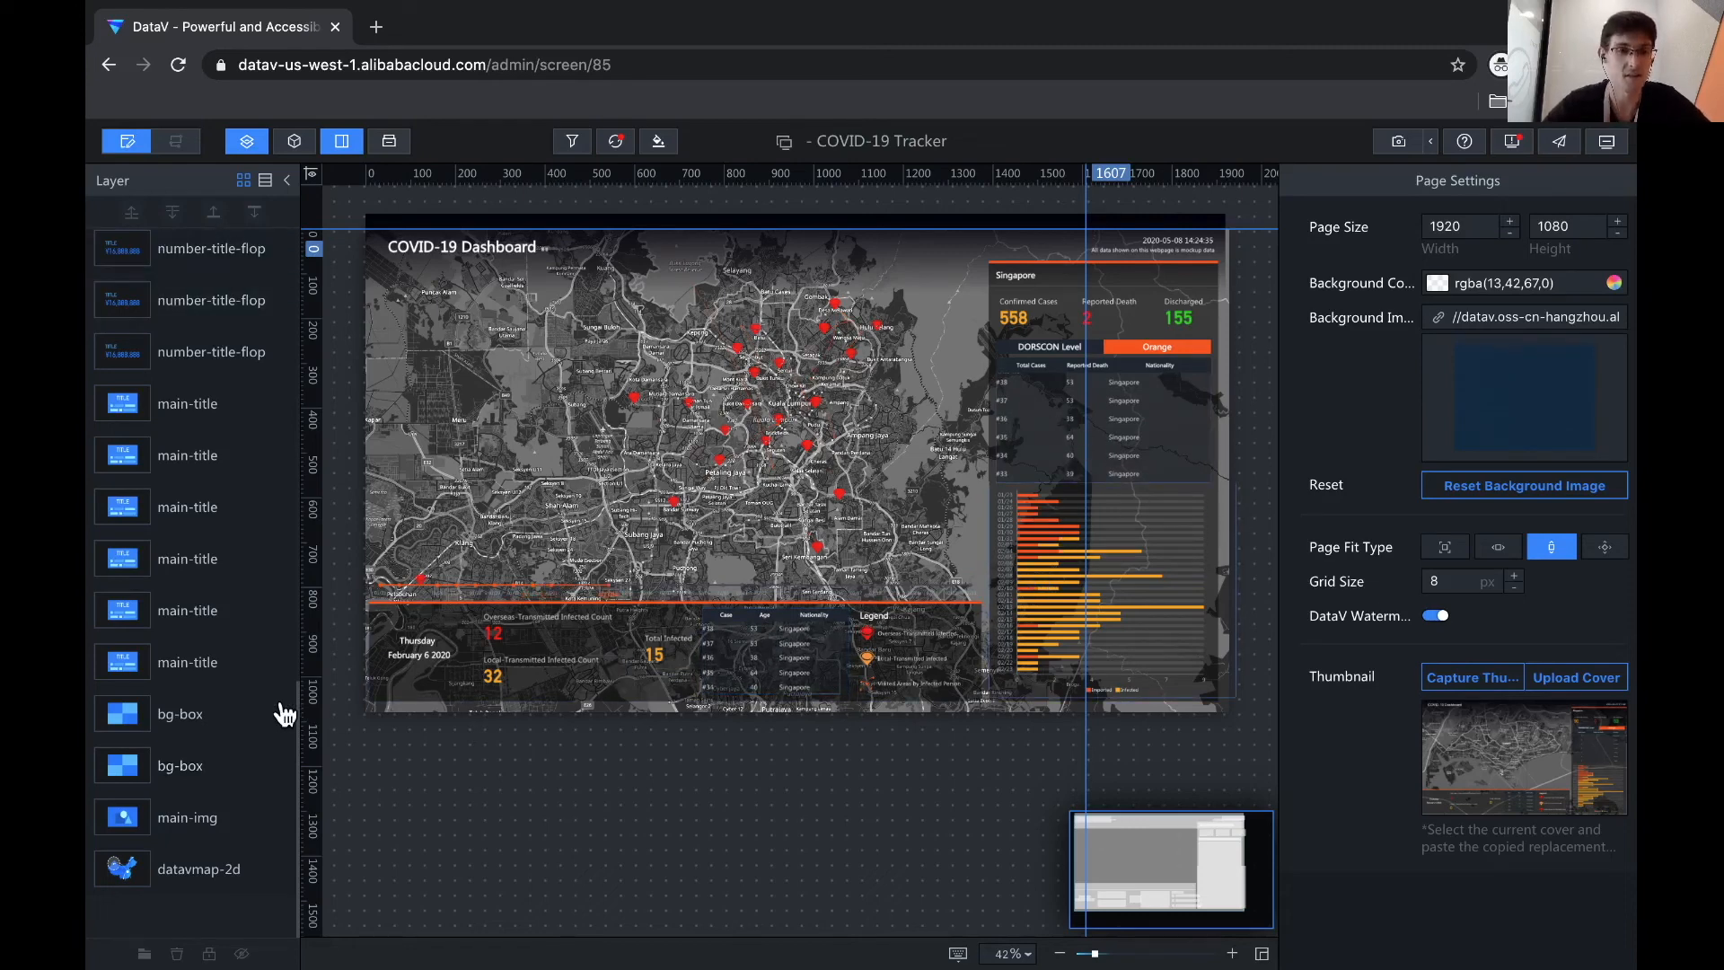
{"action": "left_click", "coordinate": [186, 424]}
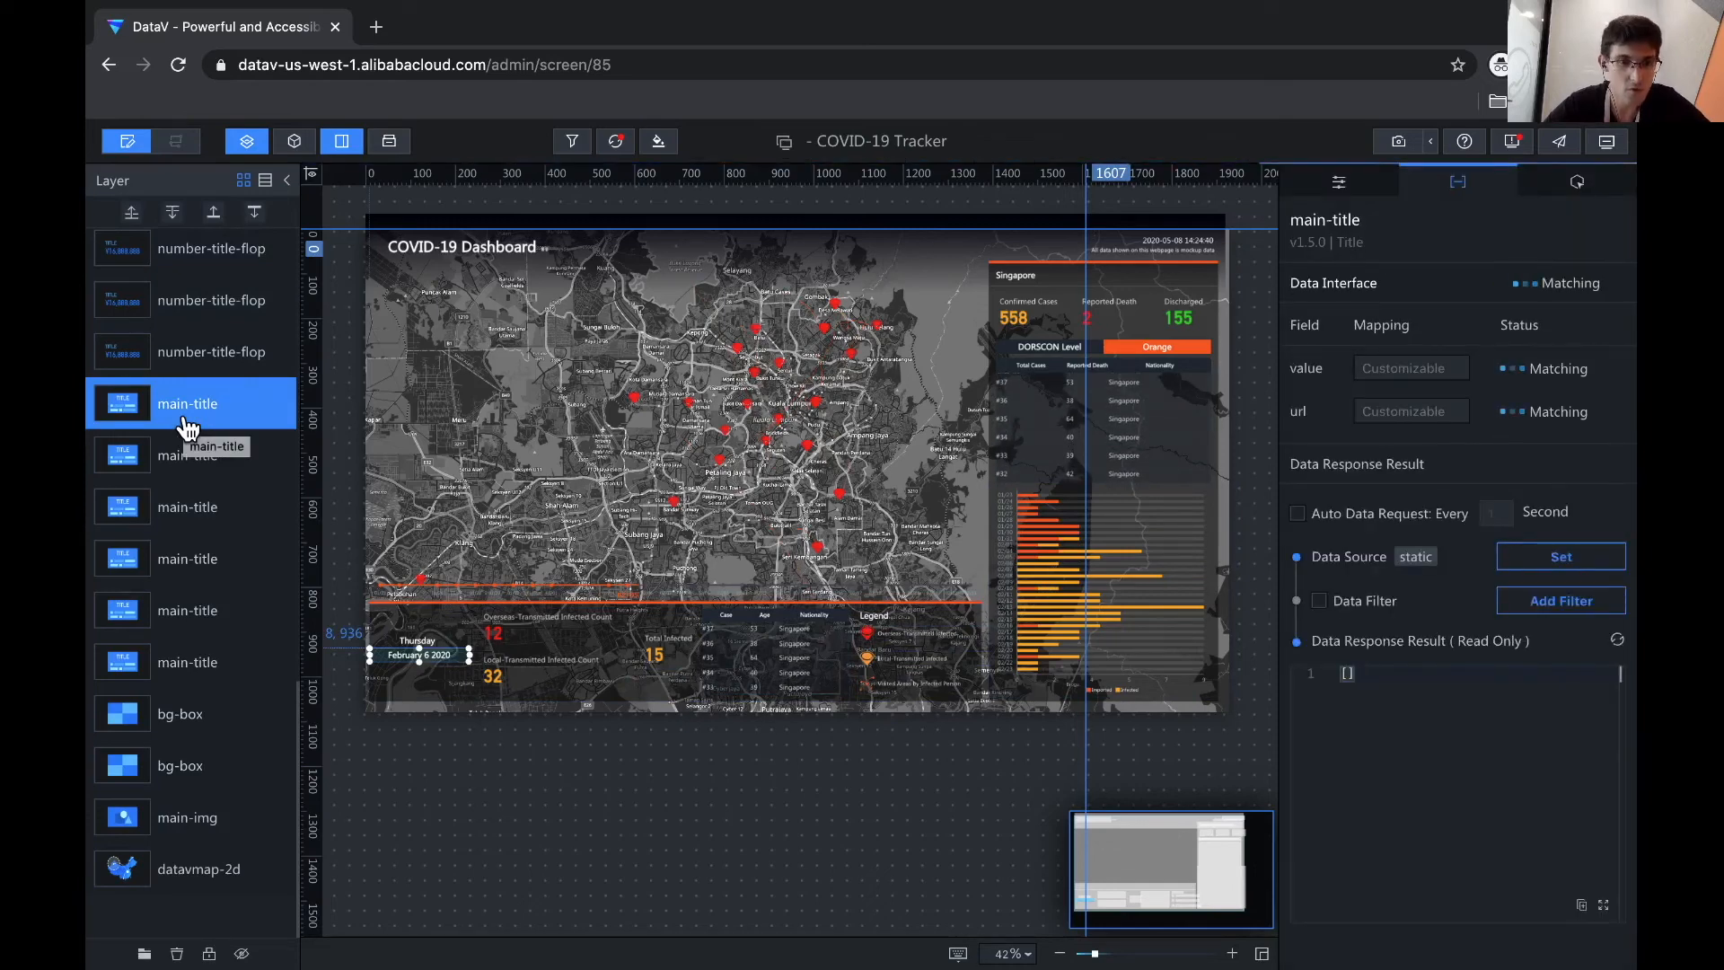
{"action": "left_click", "coordinate": [179, 456]}
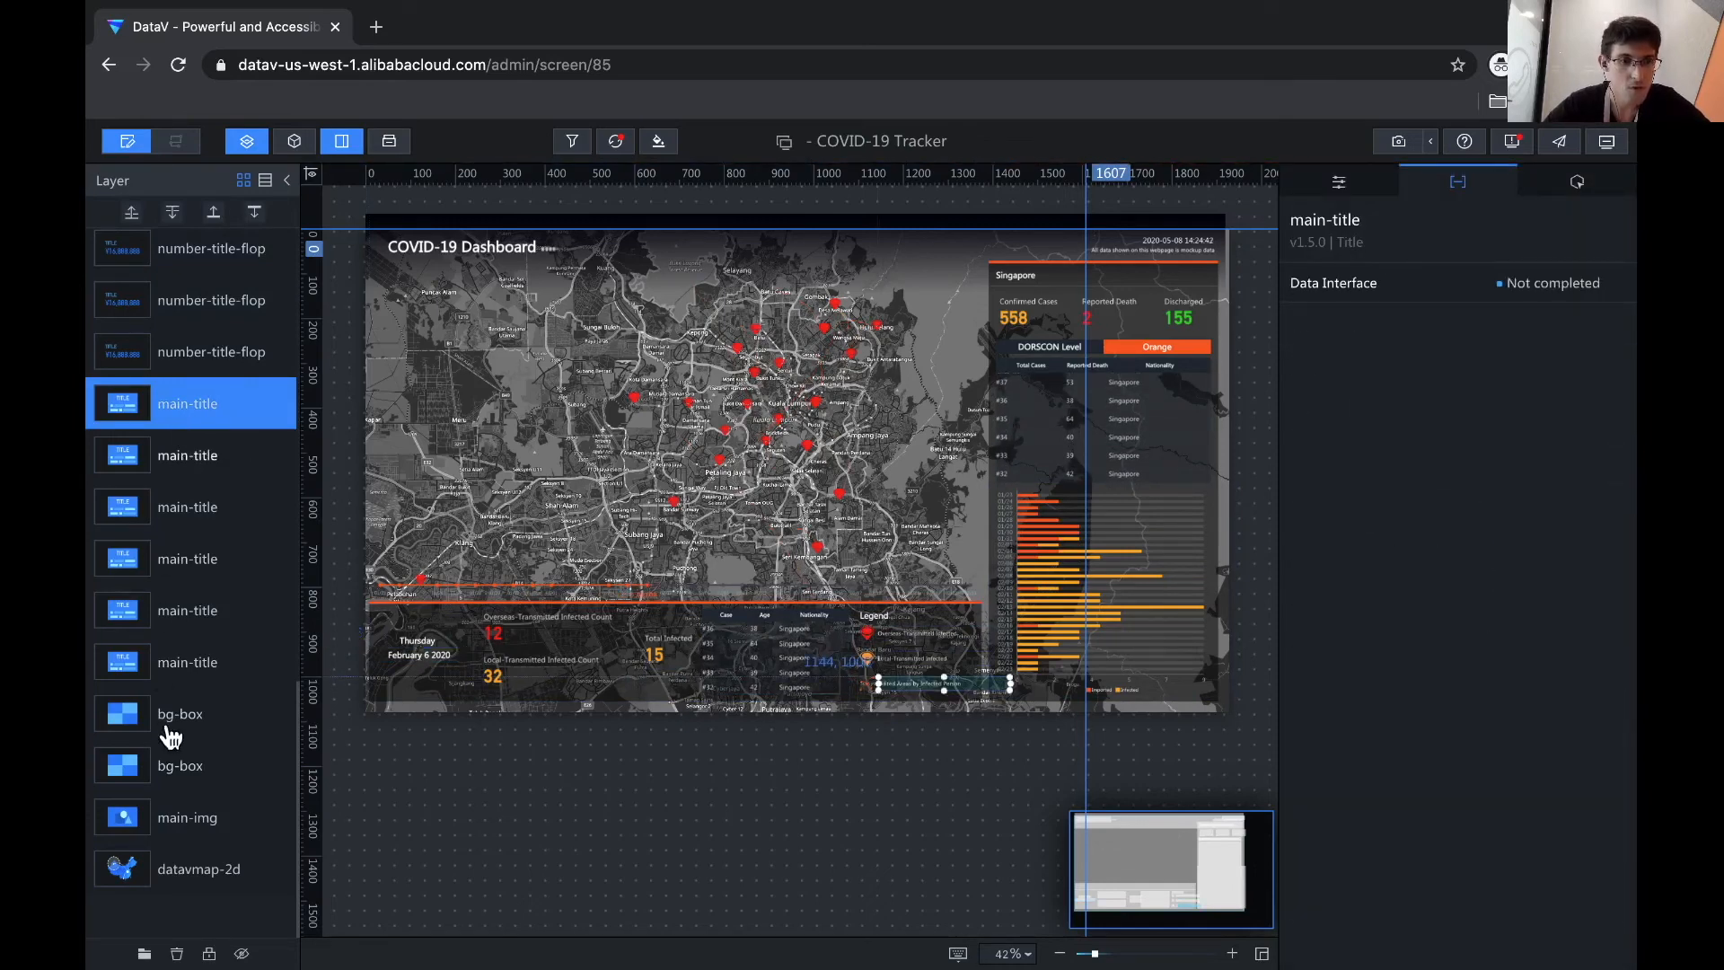
{"action": "left_click", "coordinate": [186, 833]}
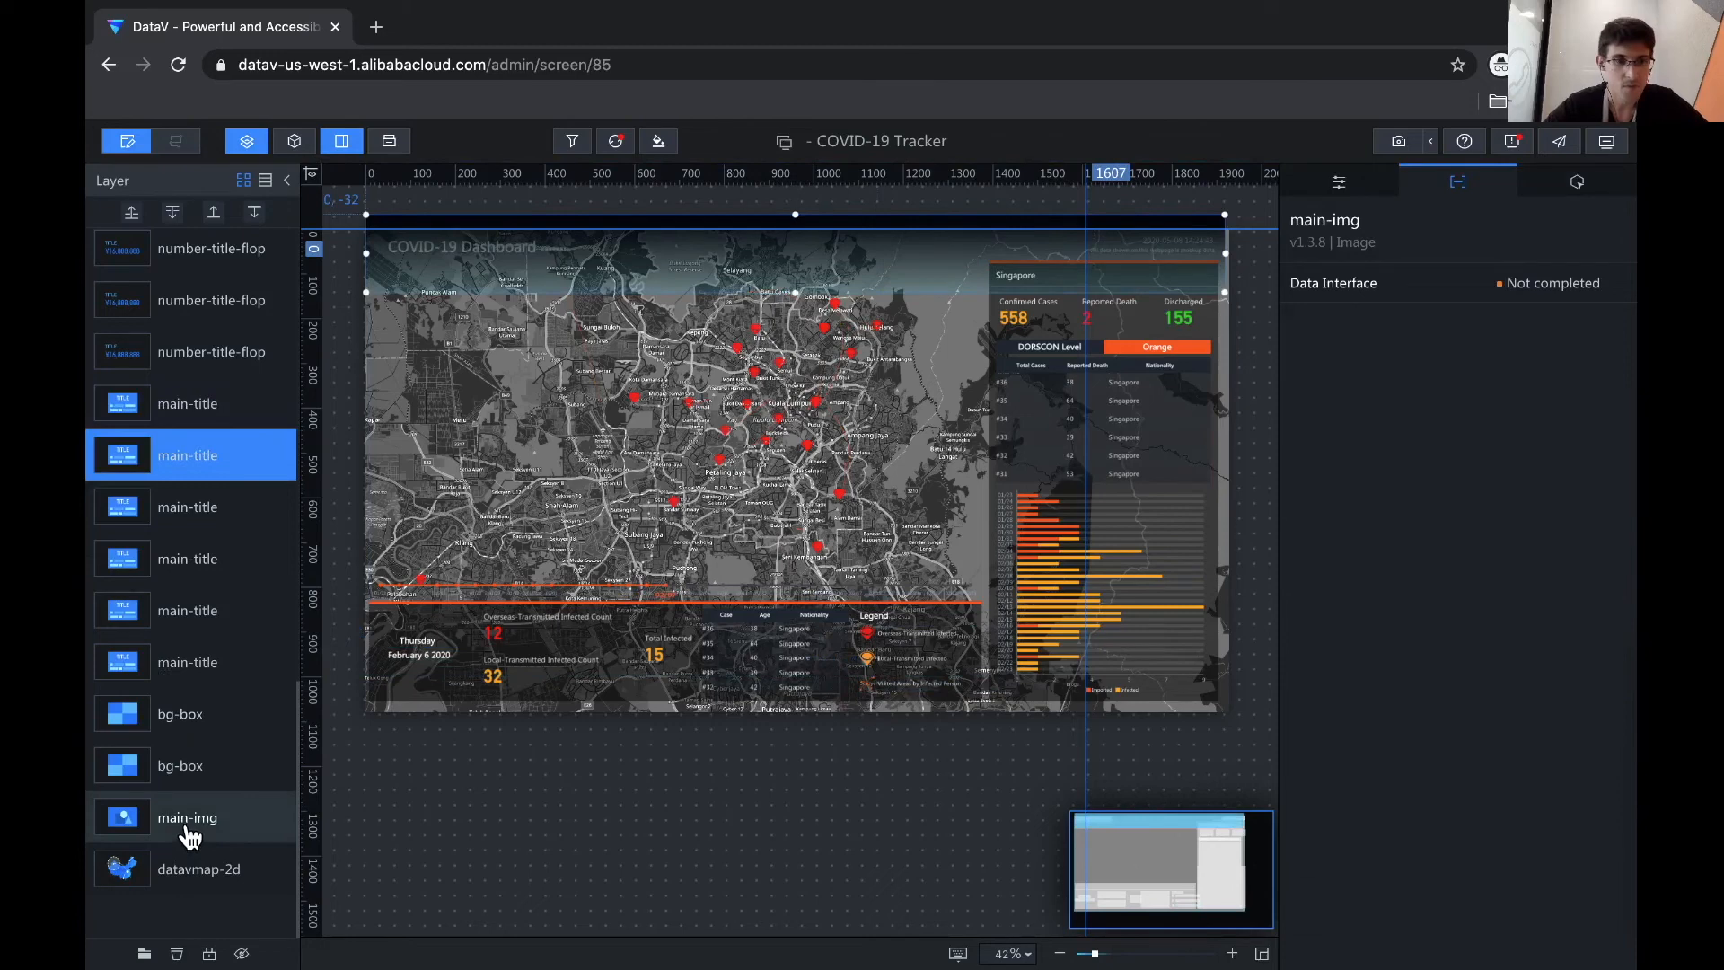
{"action": "left_click", "coordinate": [198, 409], "text": "shift"}
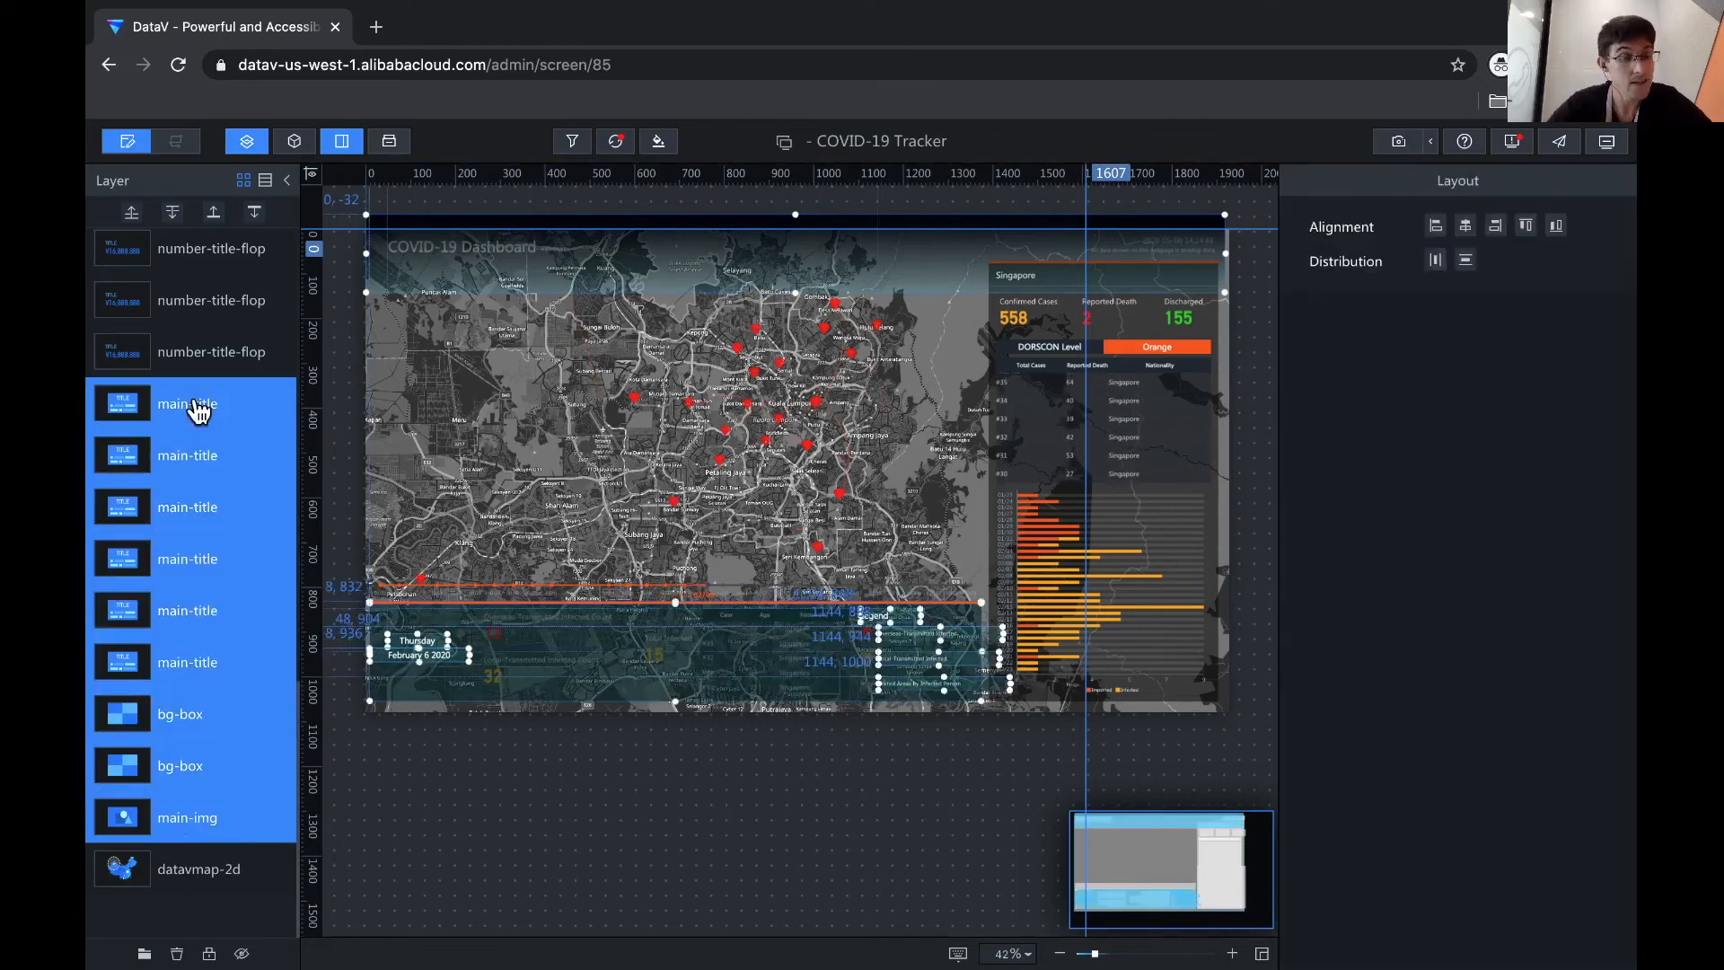
- Delete the nine selected main-title, bg-box and main-img widgets, confirming with OK
{"action": "right_click", "coordinate": [197, 410]}
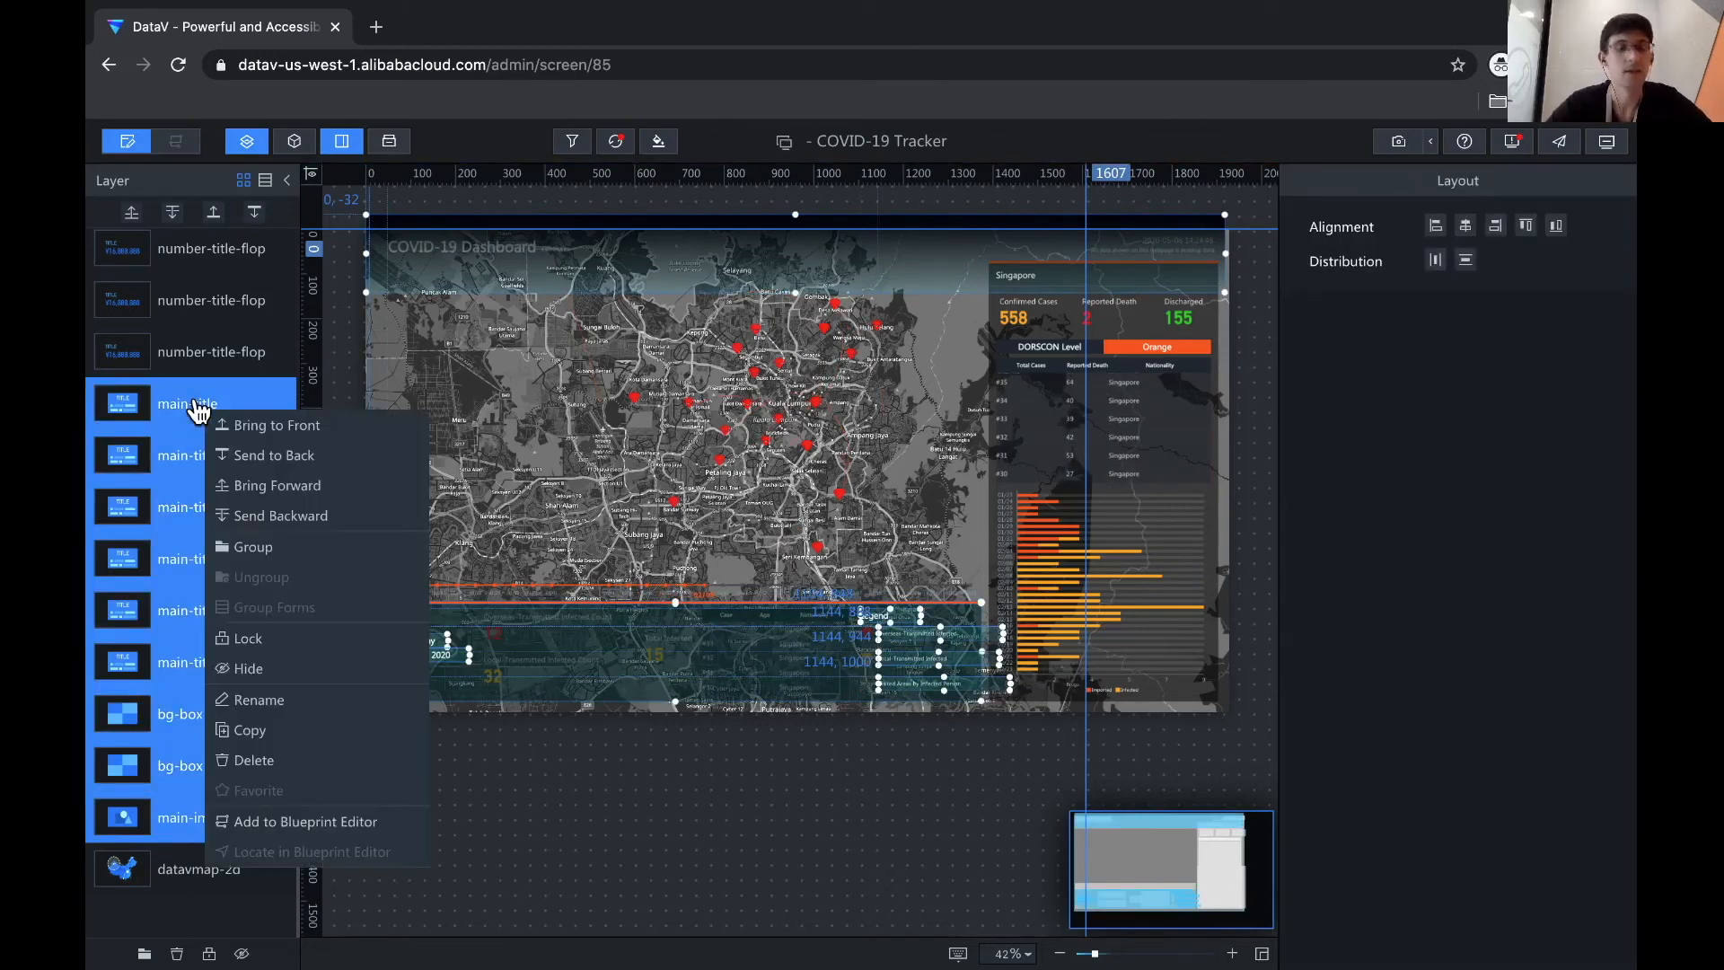
{"action": "left_click", "coordinate": [254, 760]}
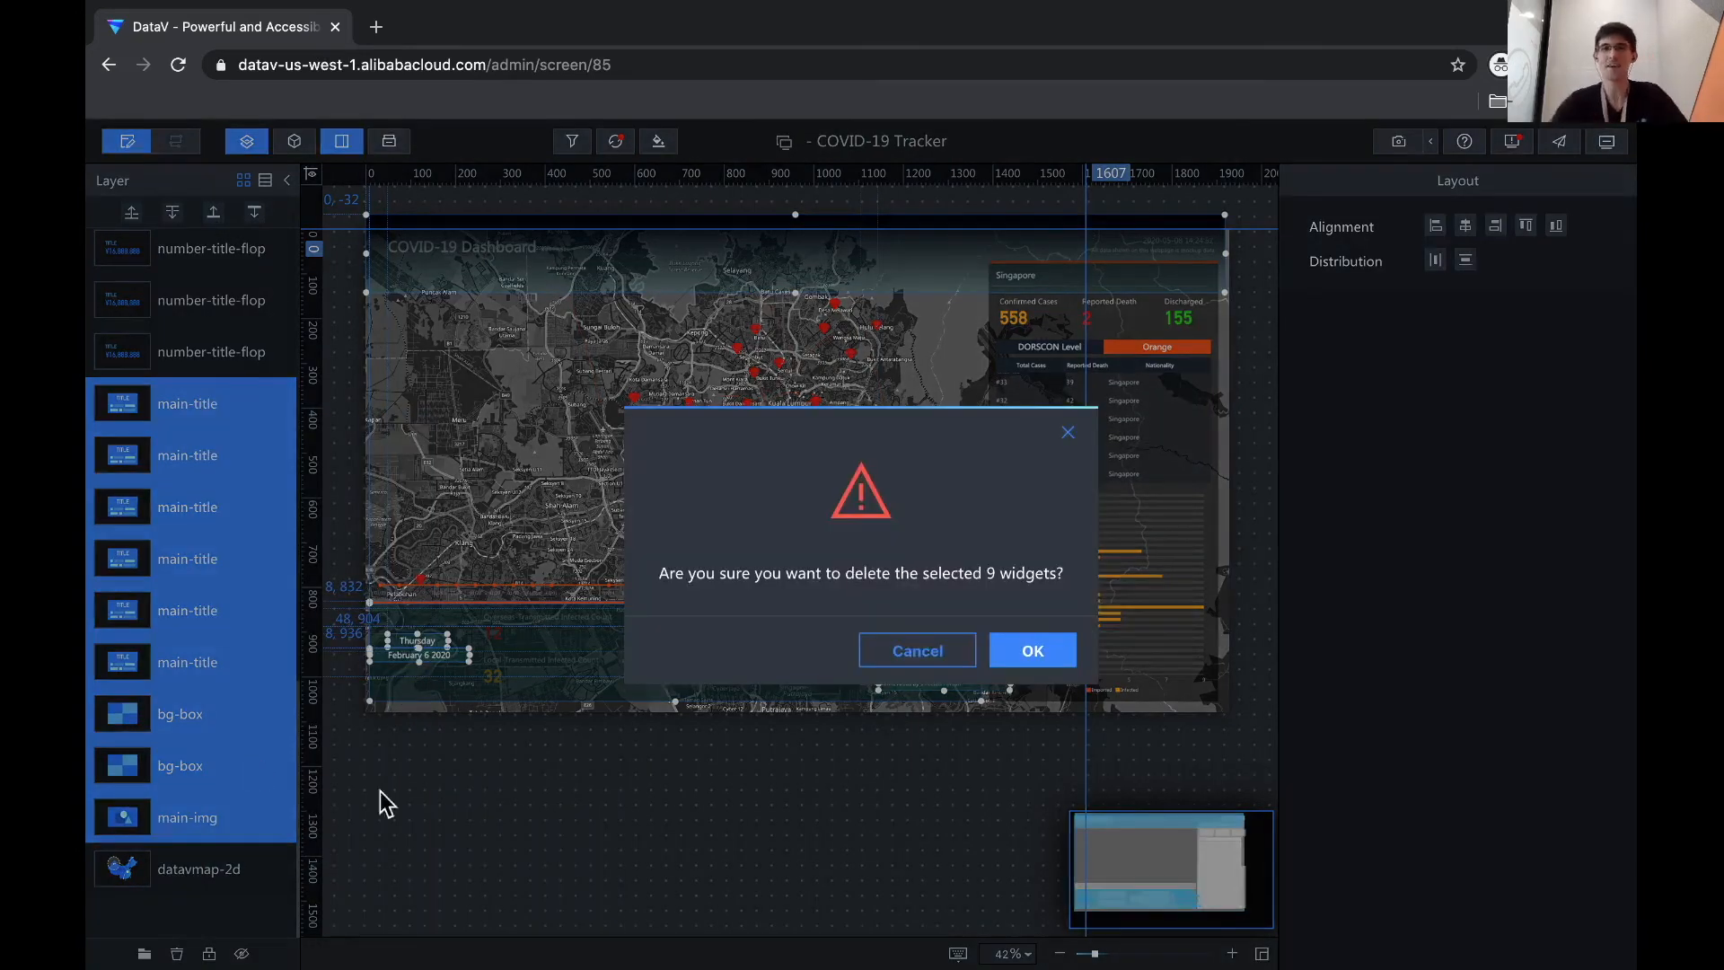
{"action": "left_click", "coordinate": [1020, 652]}
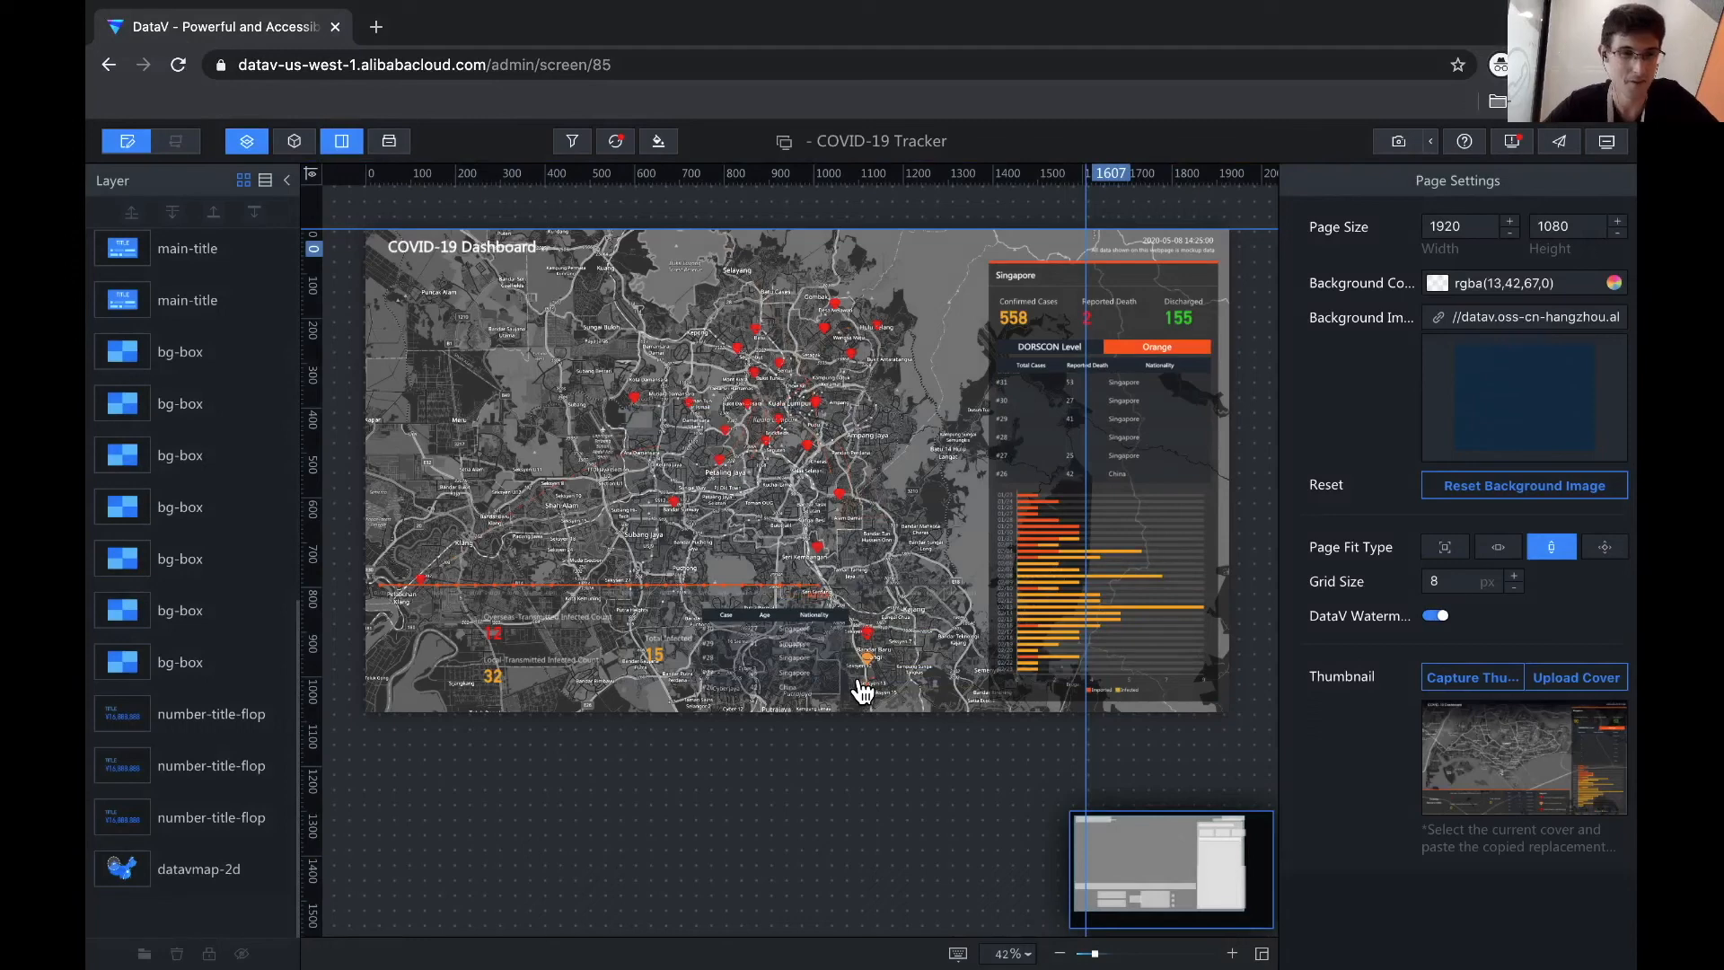
- Select the seven bg-box backgrounds and three number-title-flop tickers, then delete all ten
{"action": "left_click", "coordinate": [190, 662]}
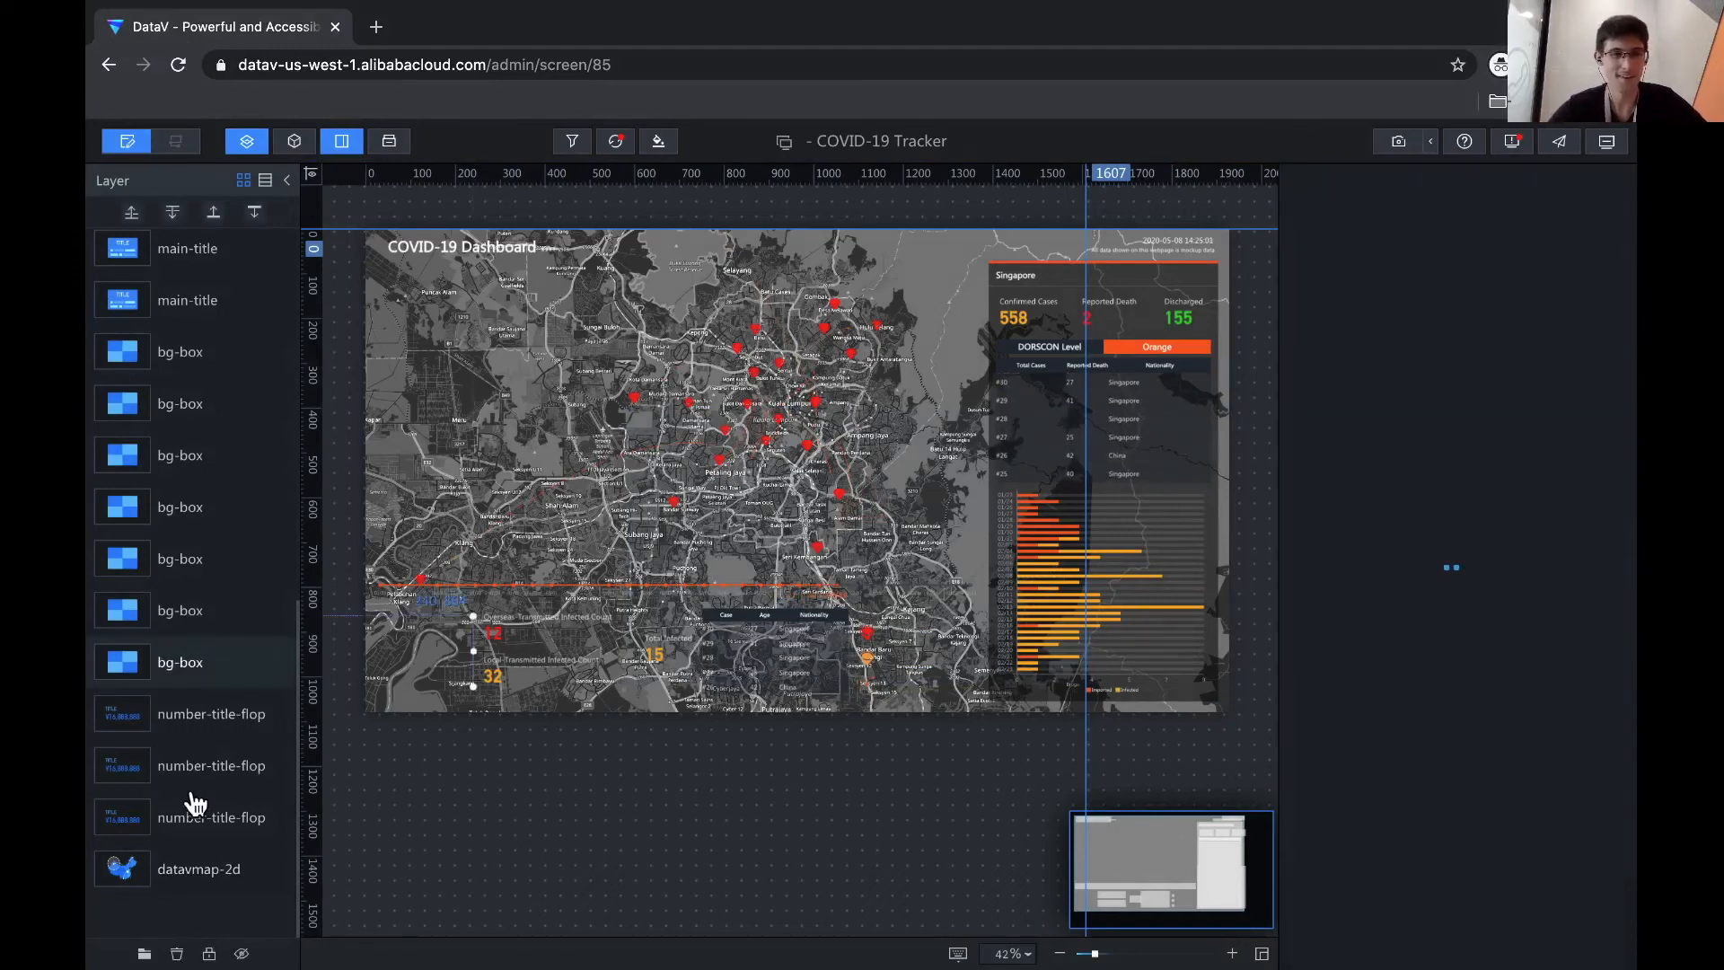
{"action": "left_click", "coordinate": [197, 817]}
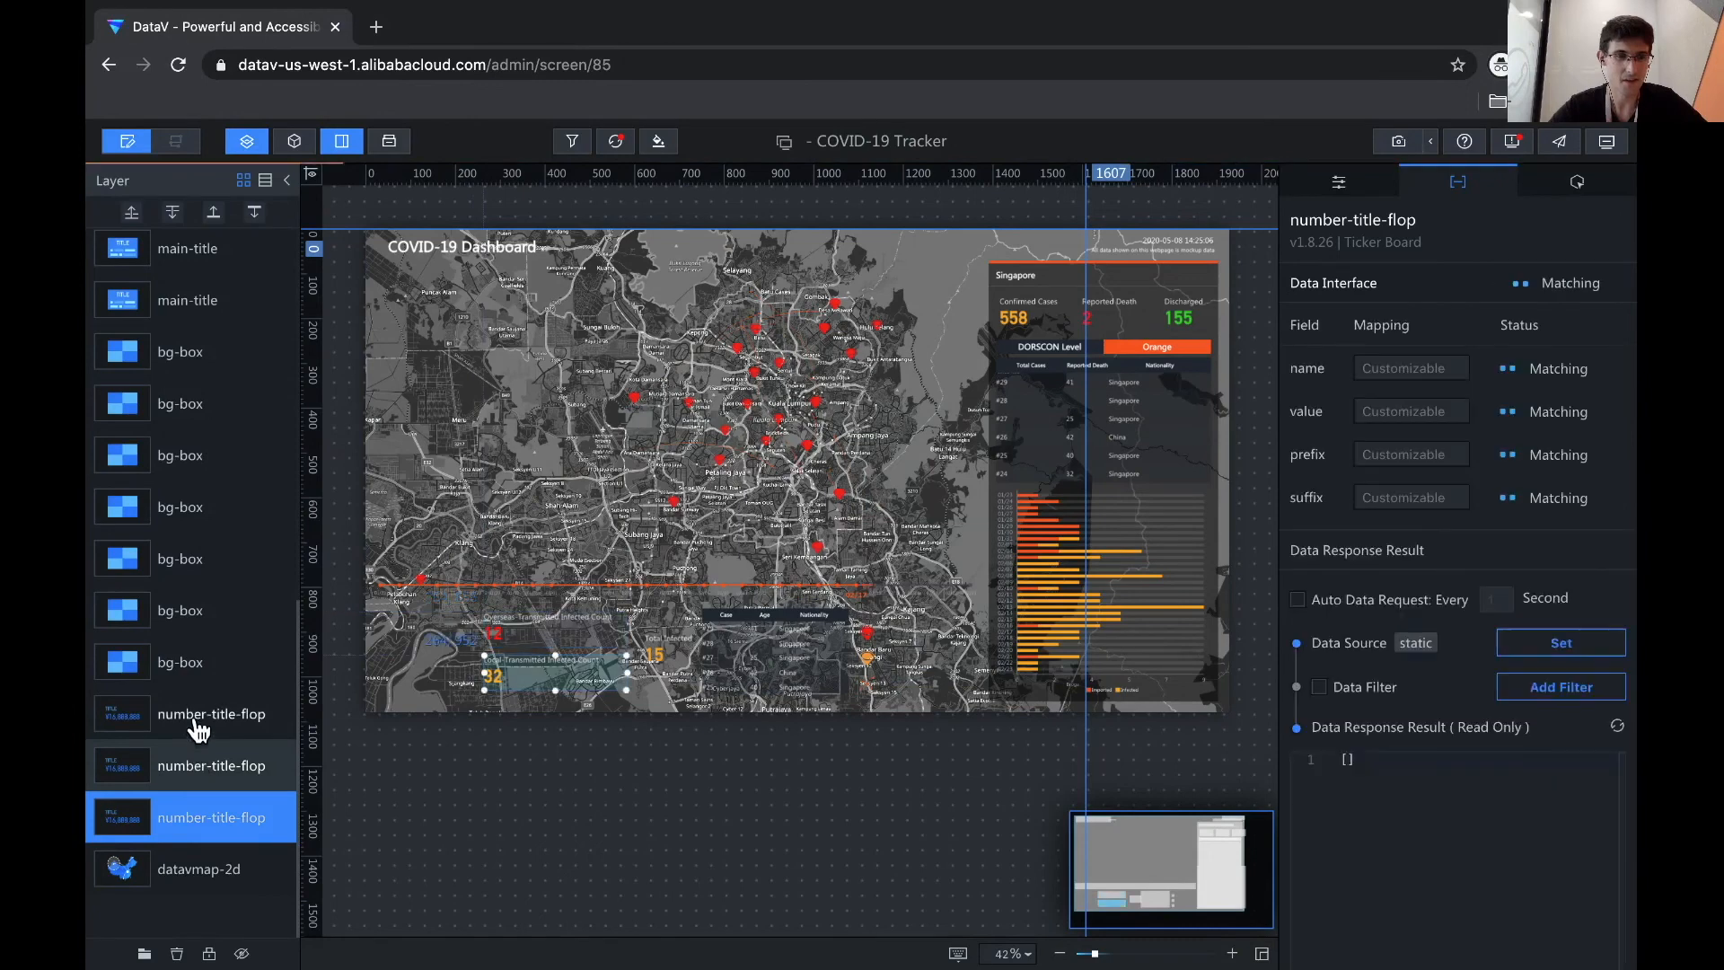
{"action": "left_click", "coordinate": [198, 754]}
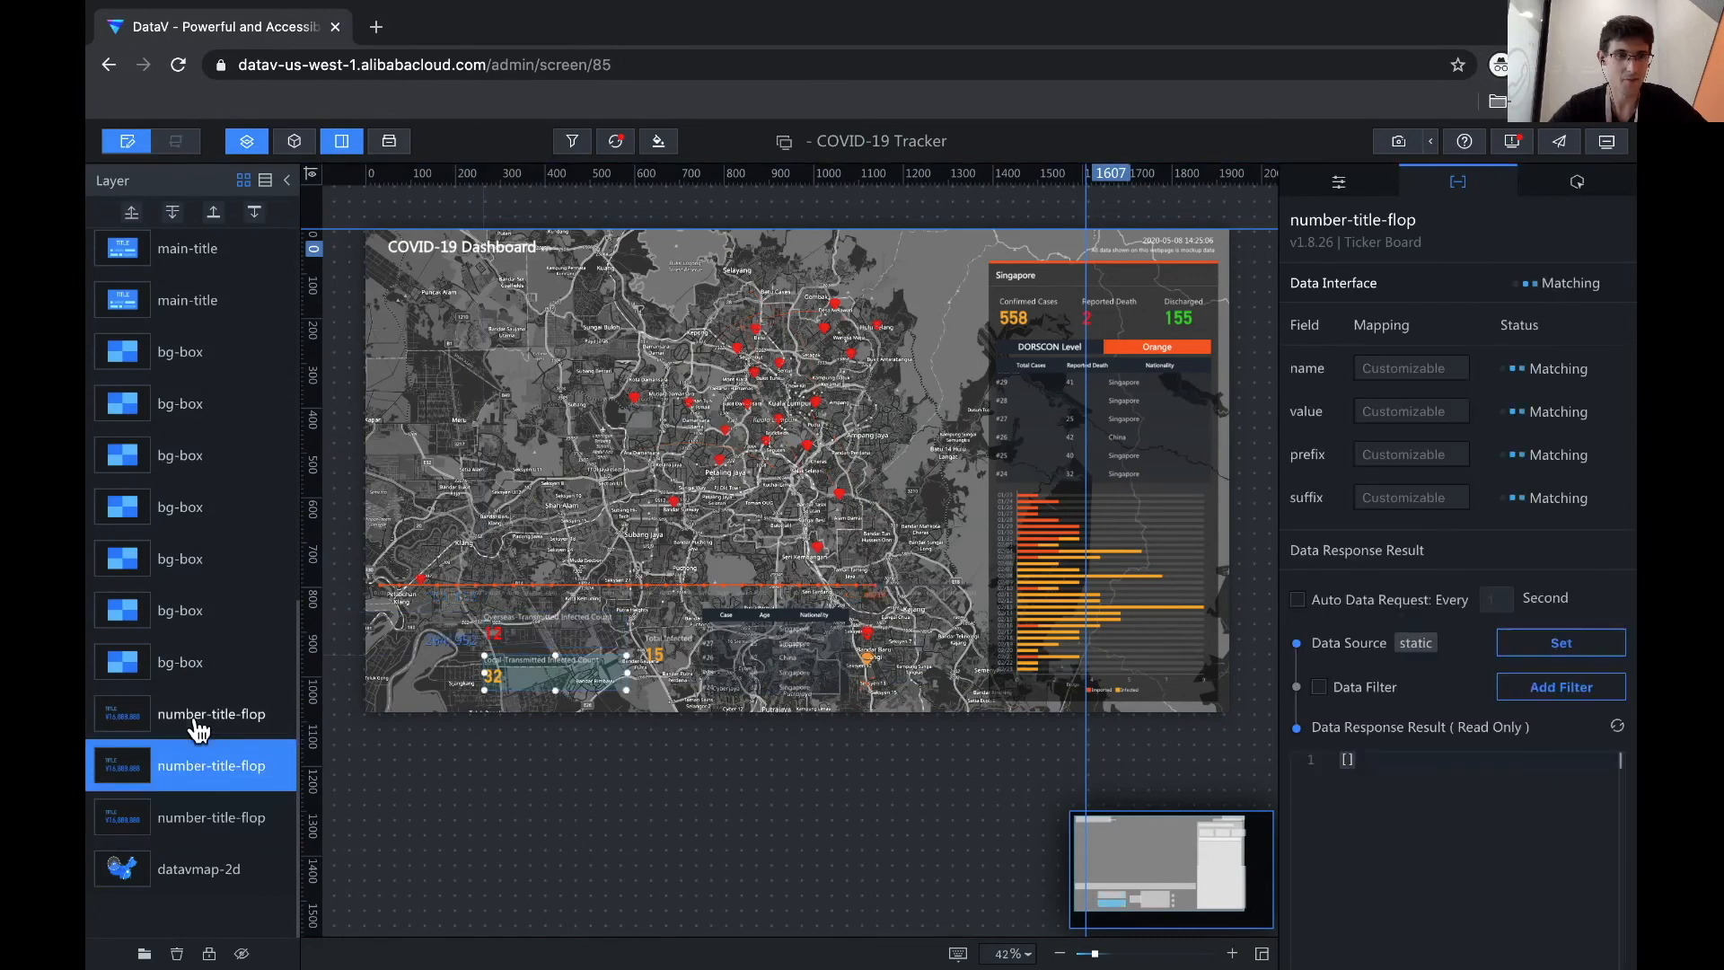
{"action": "left_click", "coordinate": [201, 353]}
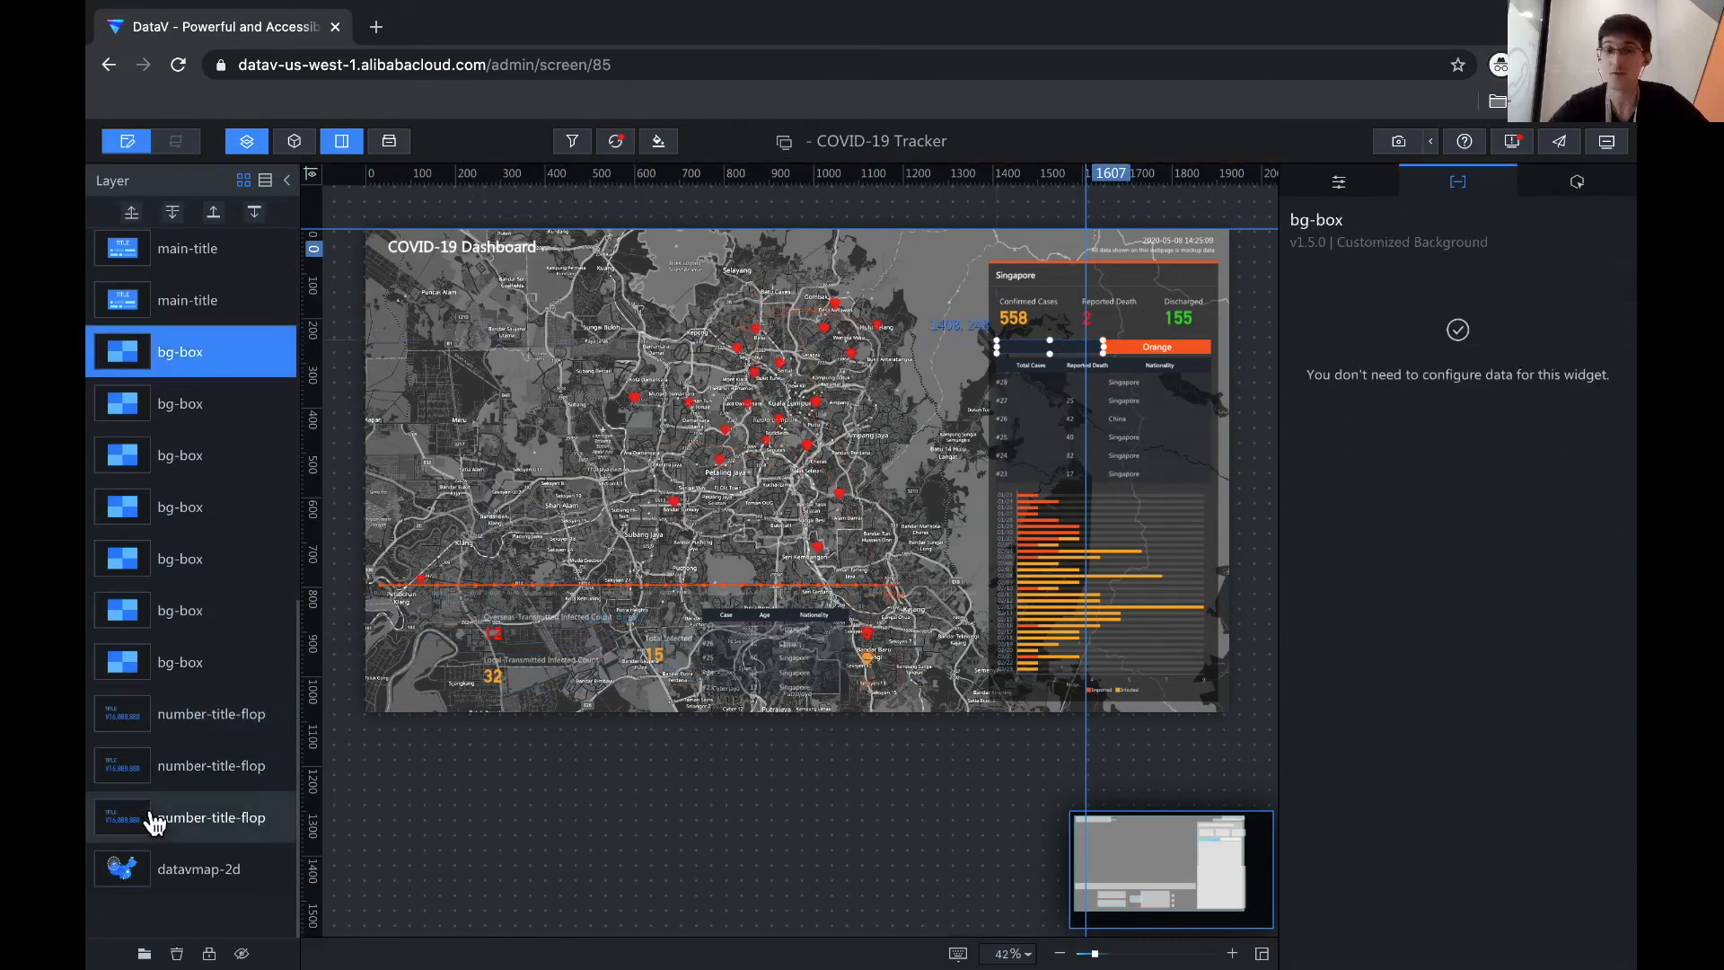
{"action": "left_click", "coordinate": [154, 817], "text": "shift"}
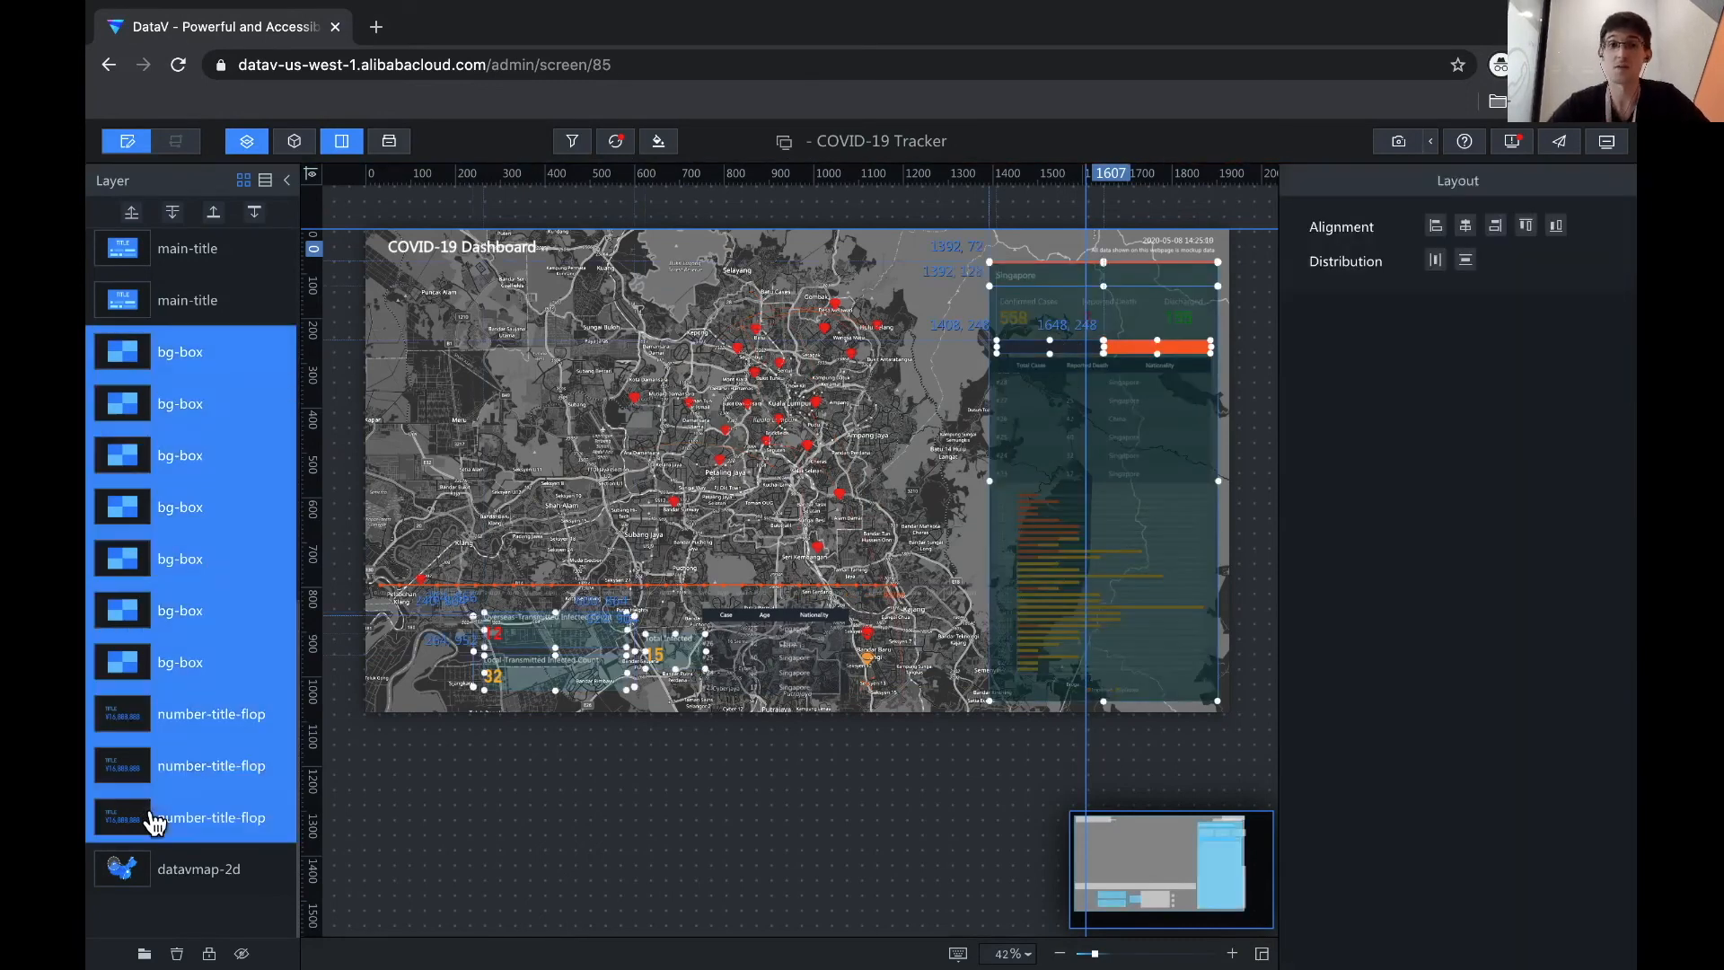
{"action": "right_click", "coordinate": [177, 569]}
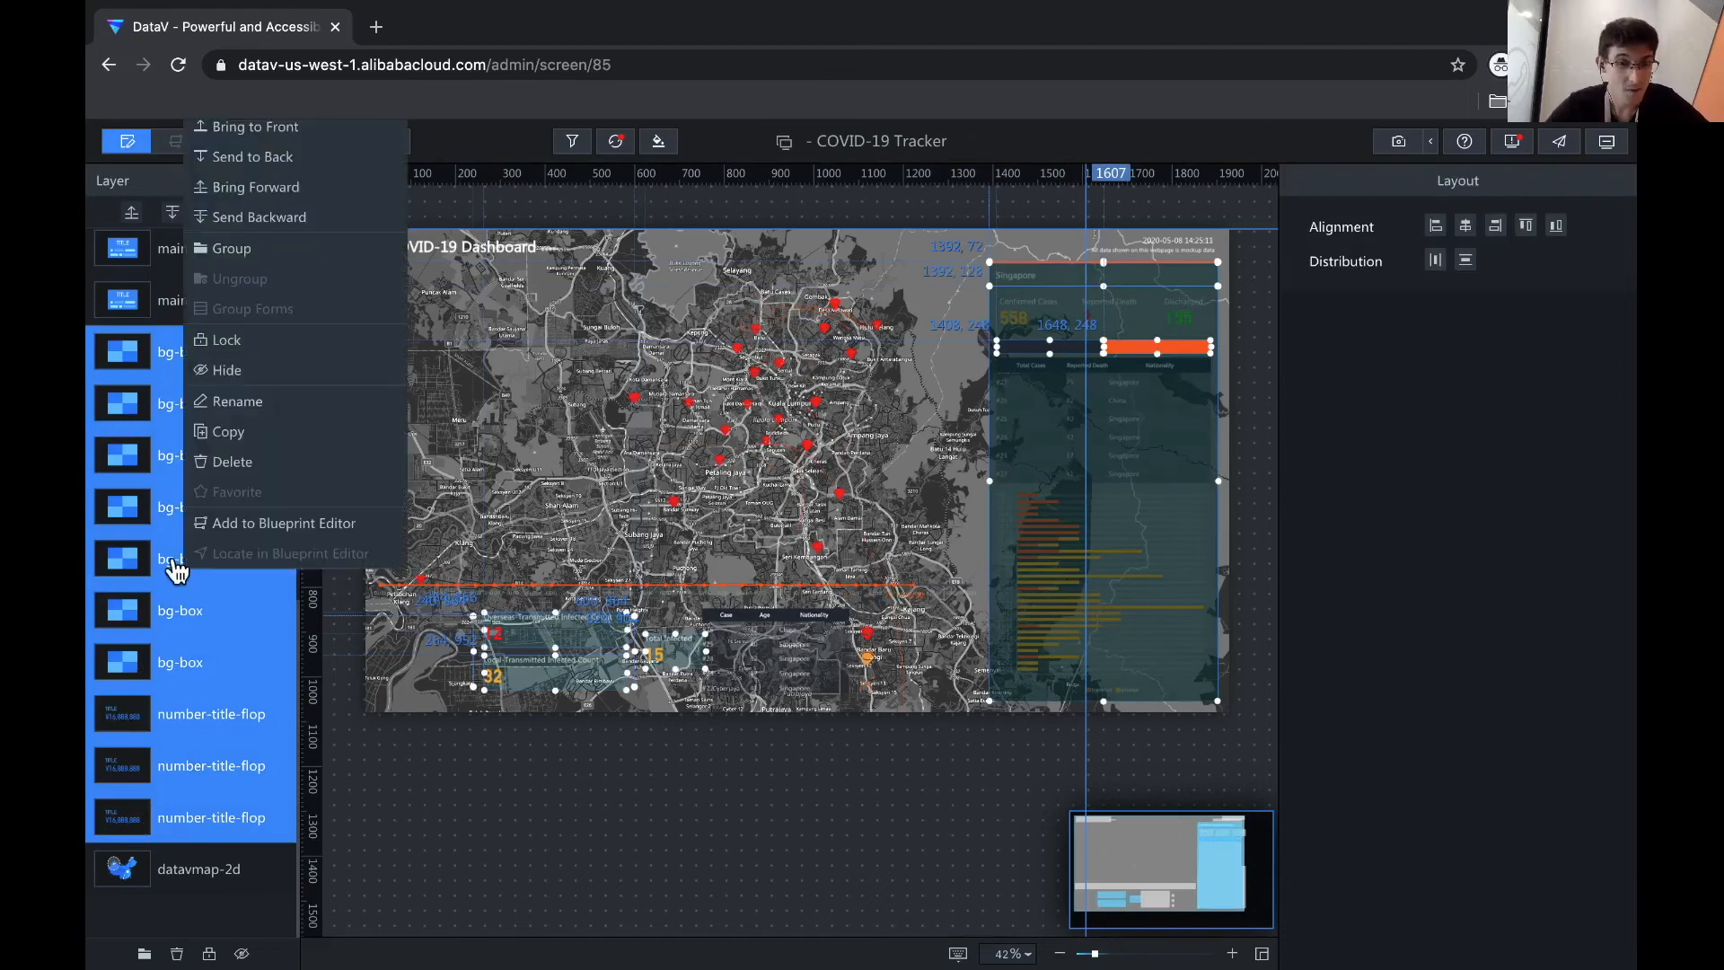
{"action": "left_click", "coordinate": [232, 464]}
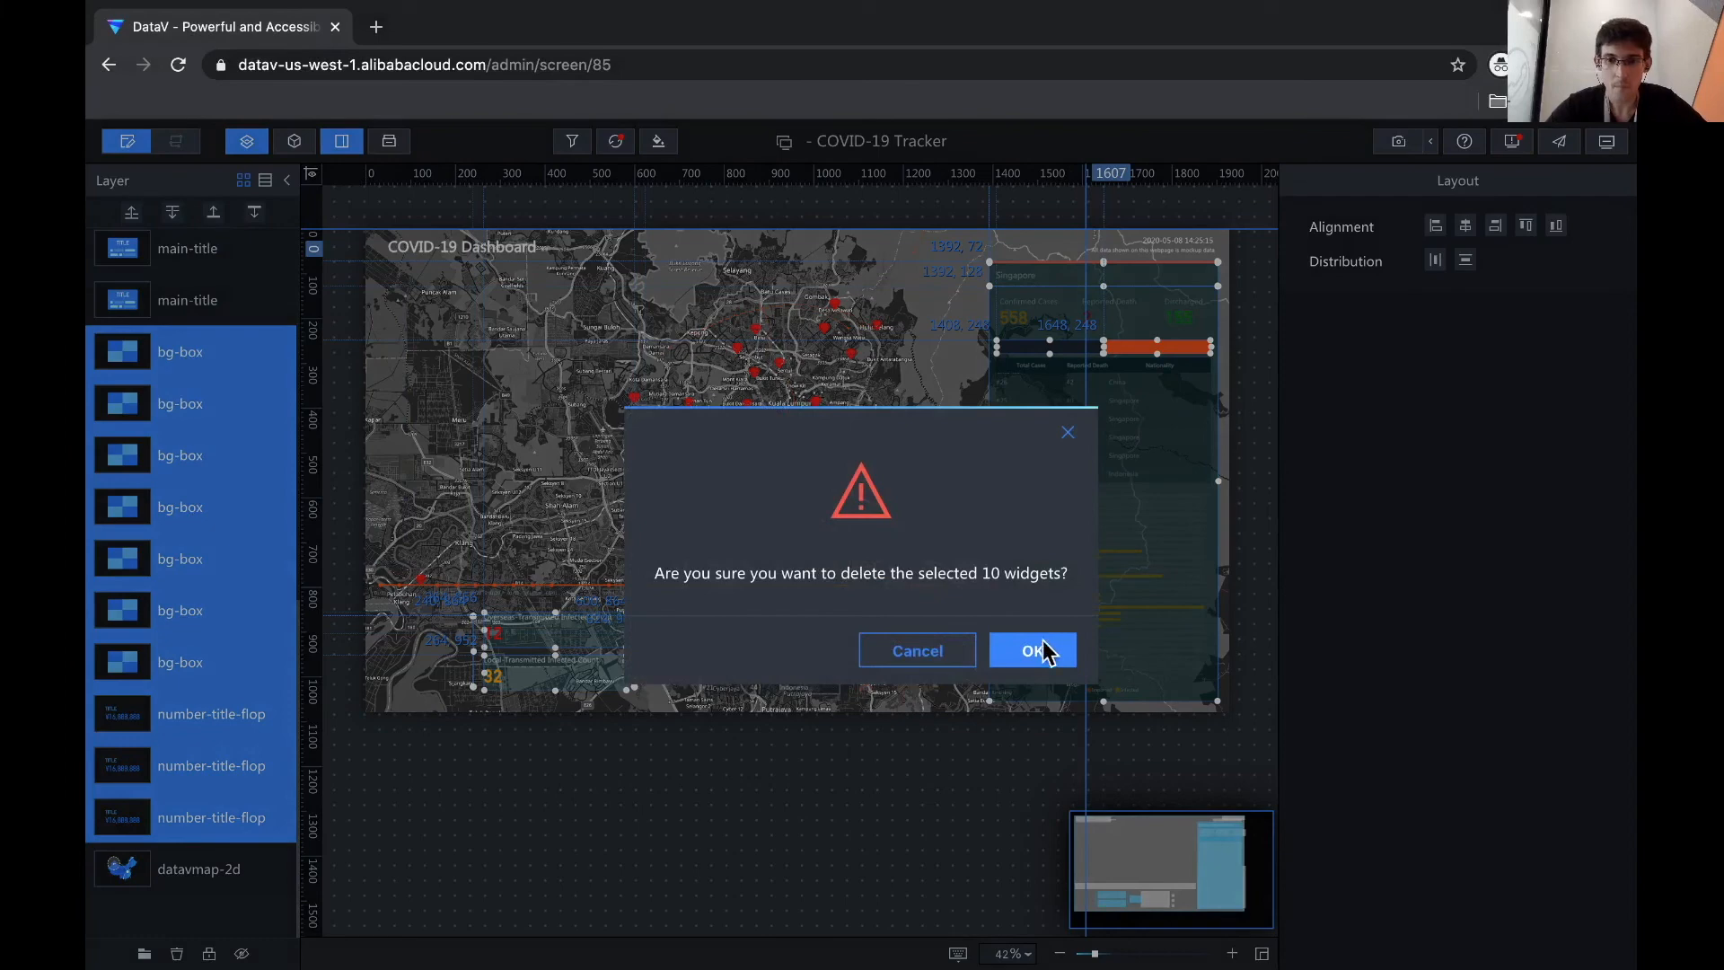
{"action": "key", "text": "Return"}
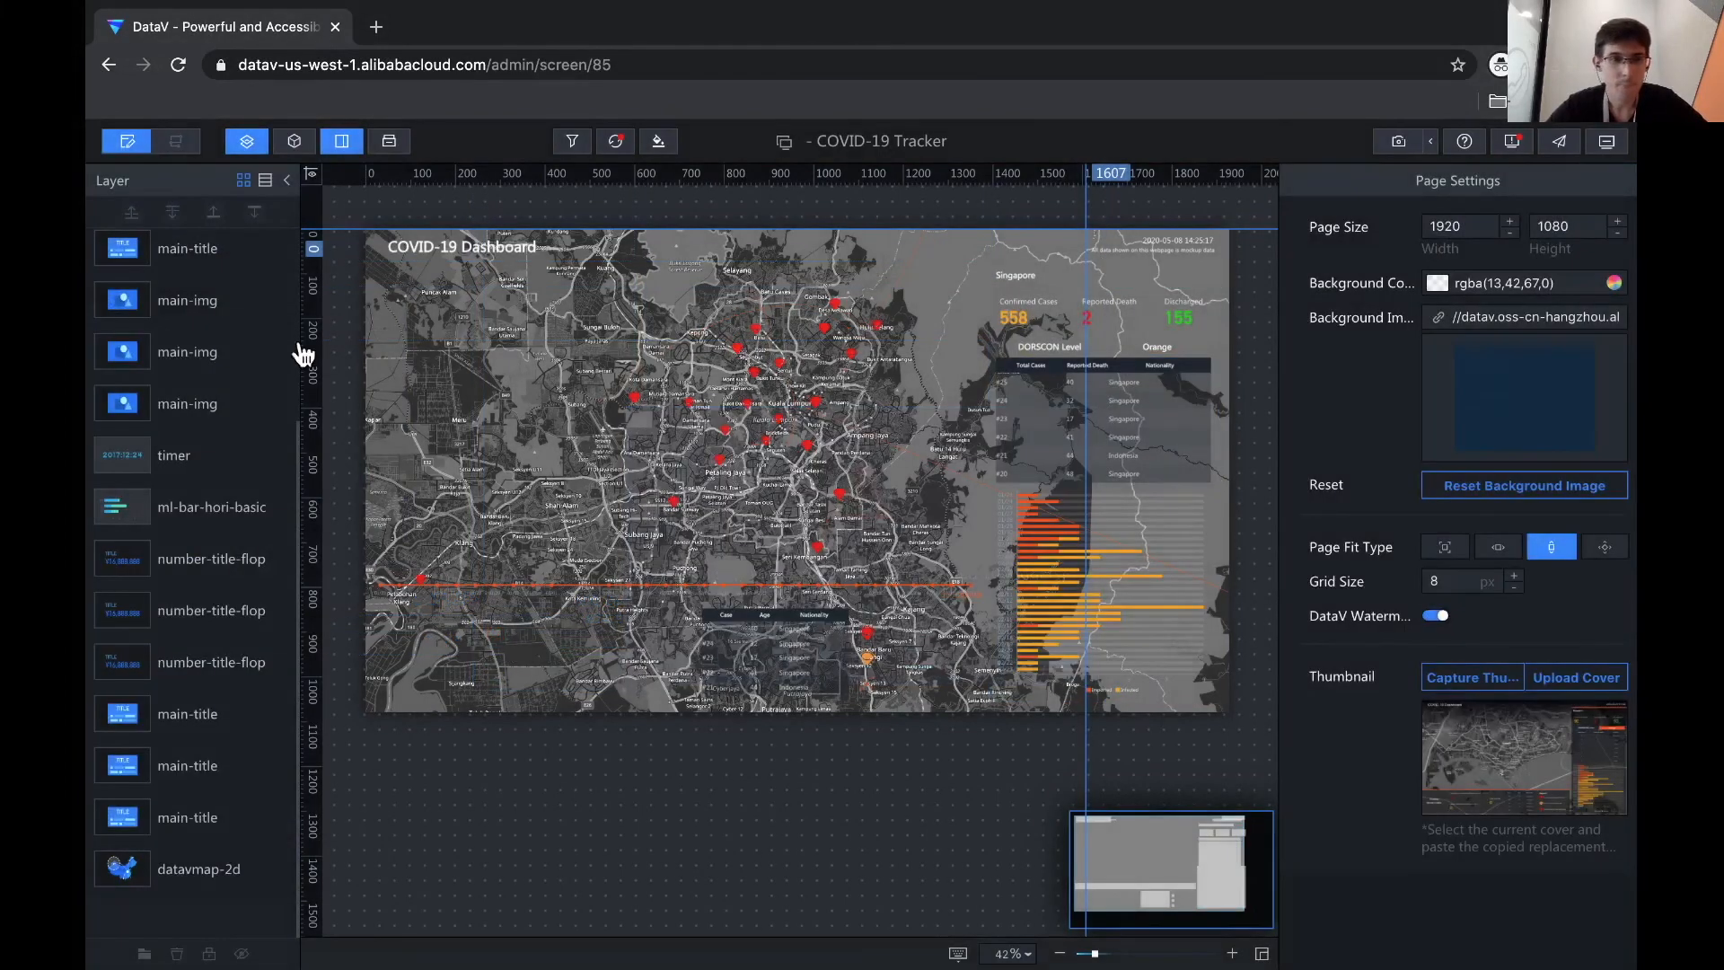
- Delete the ml-bar-hori-basic bar chart along with the three tickers and three titles
{"action": "left_click", "coordinate": [177, 467]}
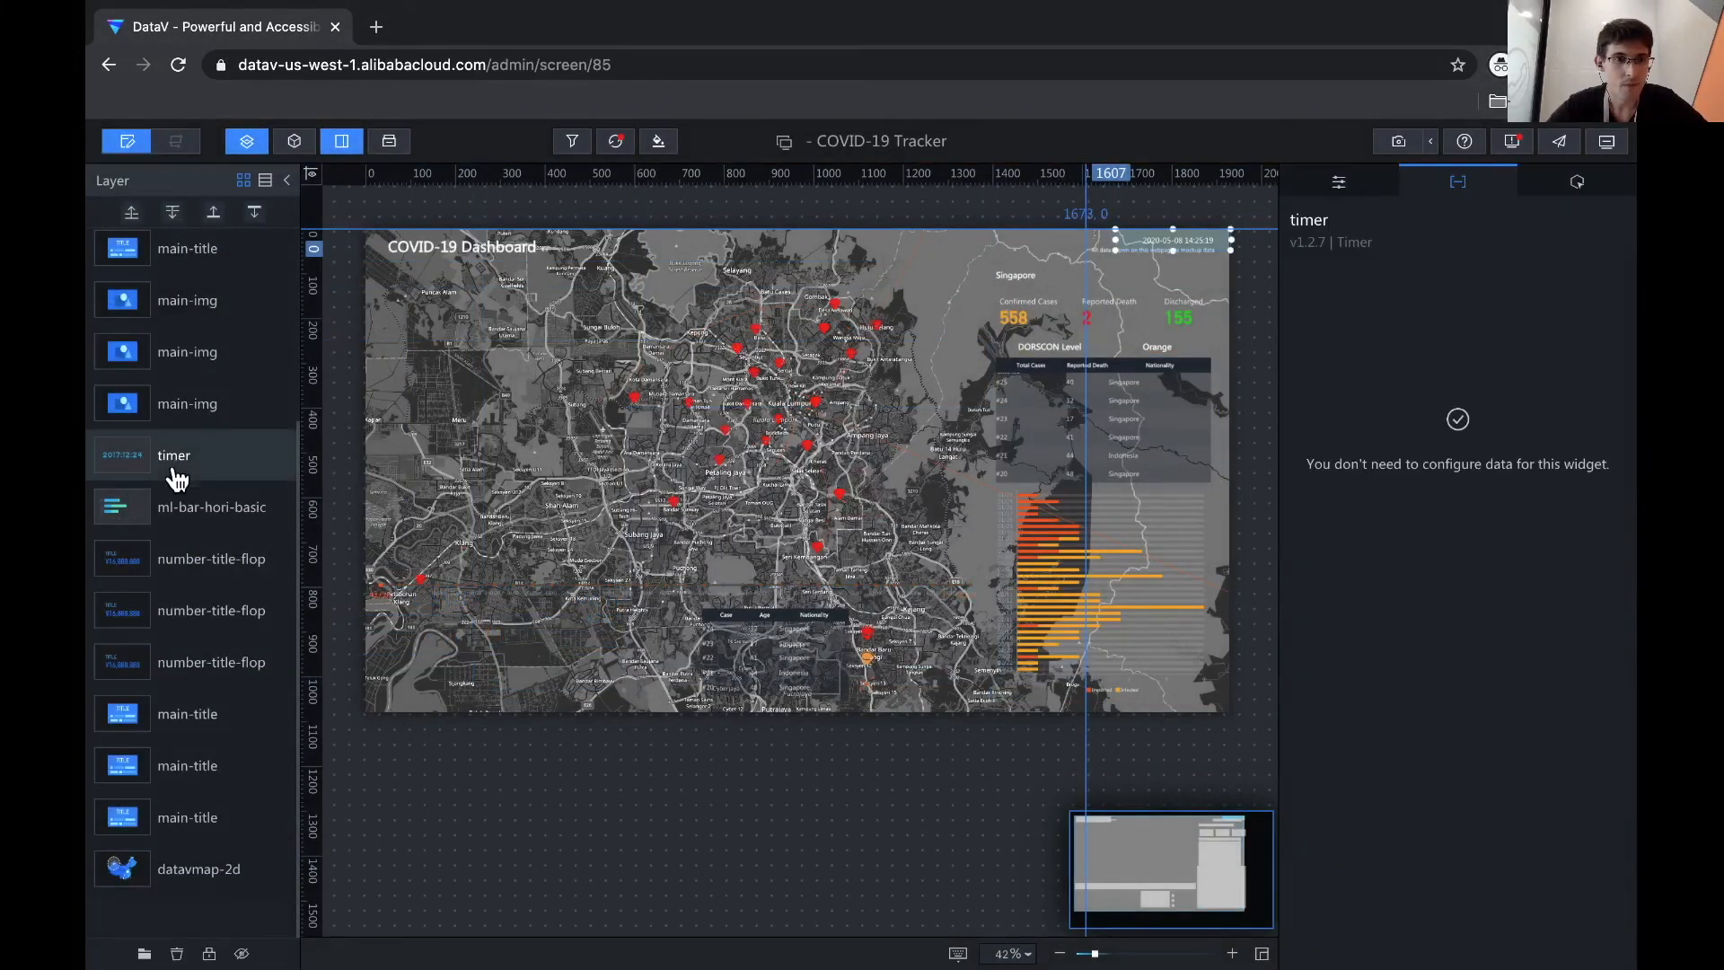
{"action": "left_click", "coordinate": [179, 514]}
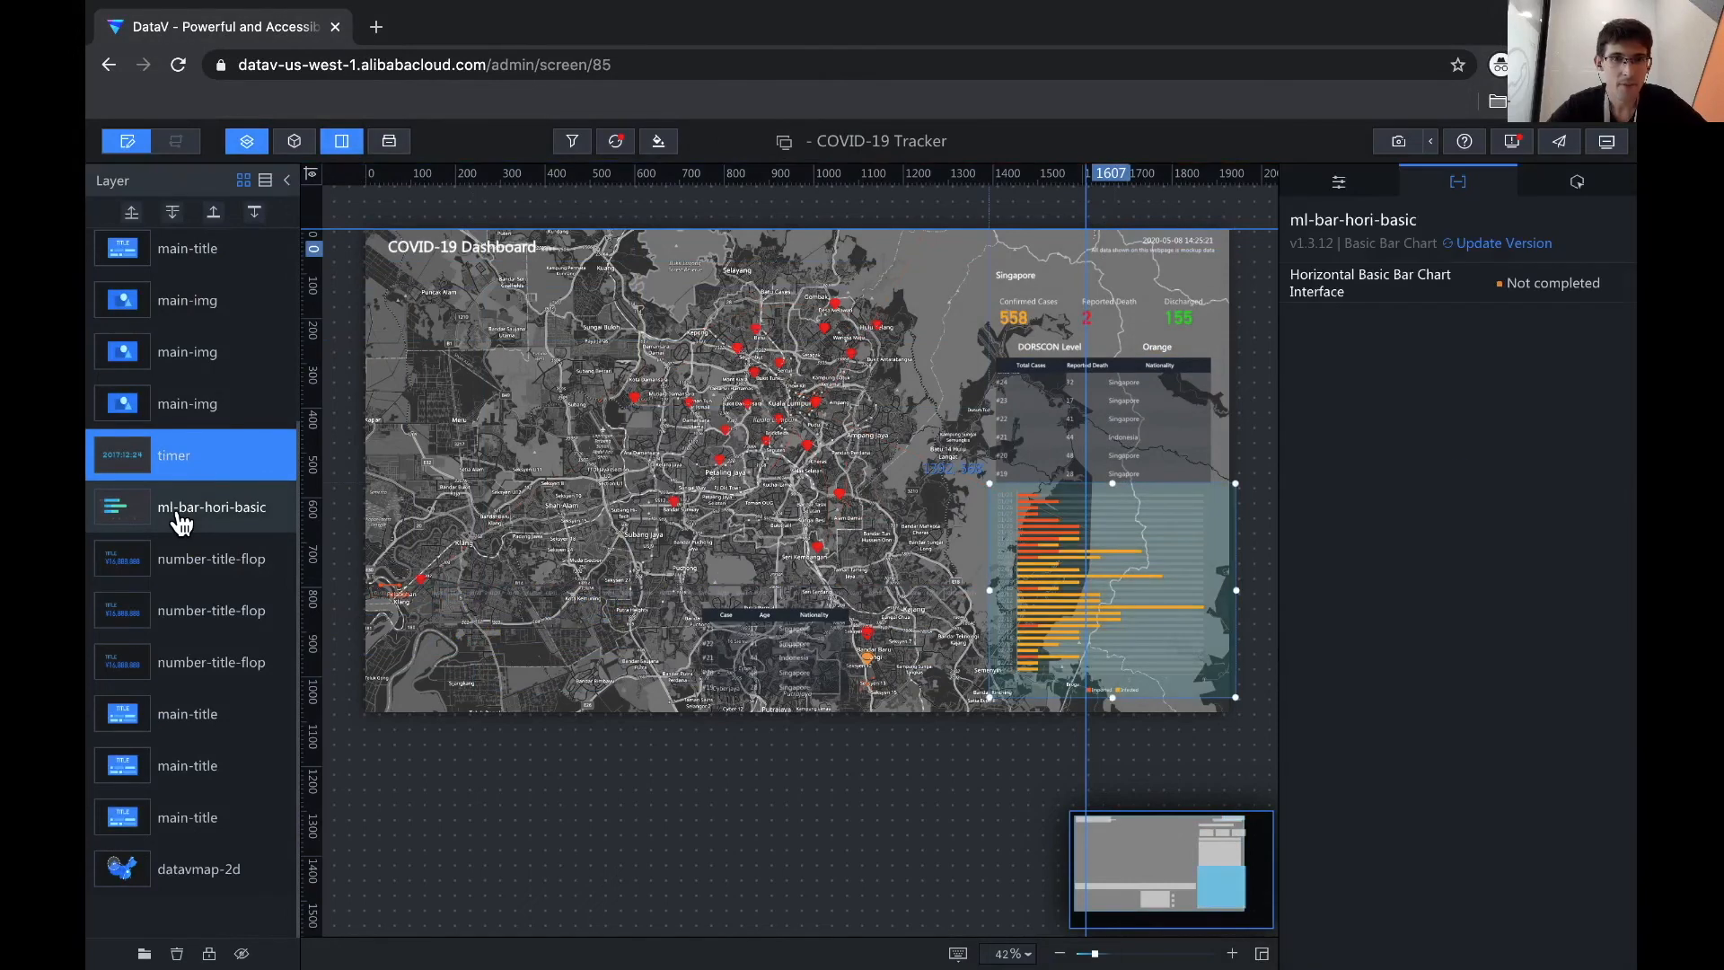
{"action": "left_click", "coordinate": [135, 817], "text": "shift"}
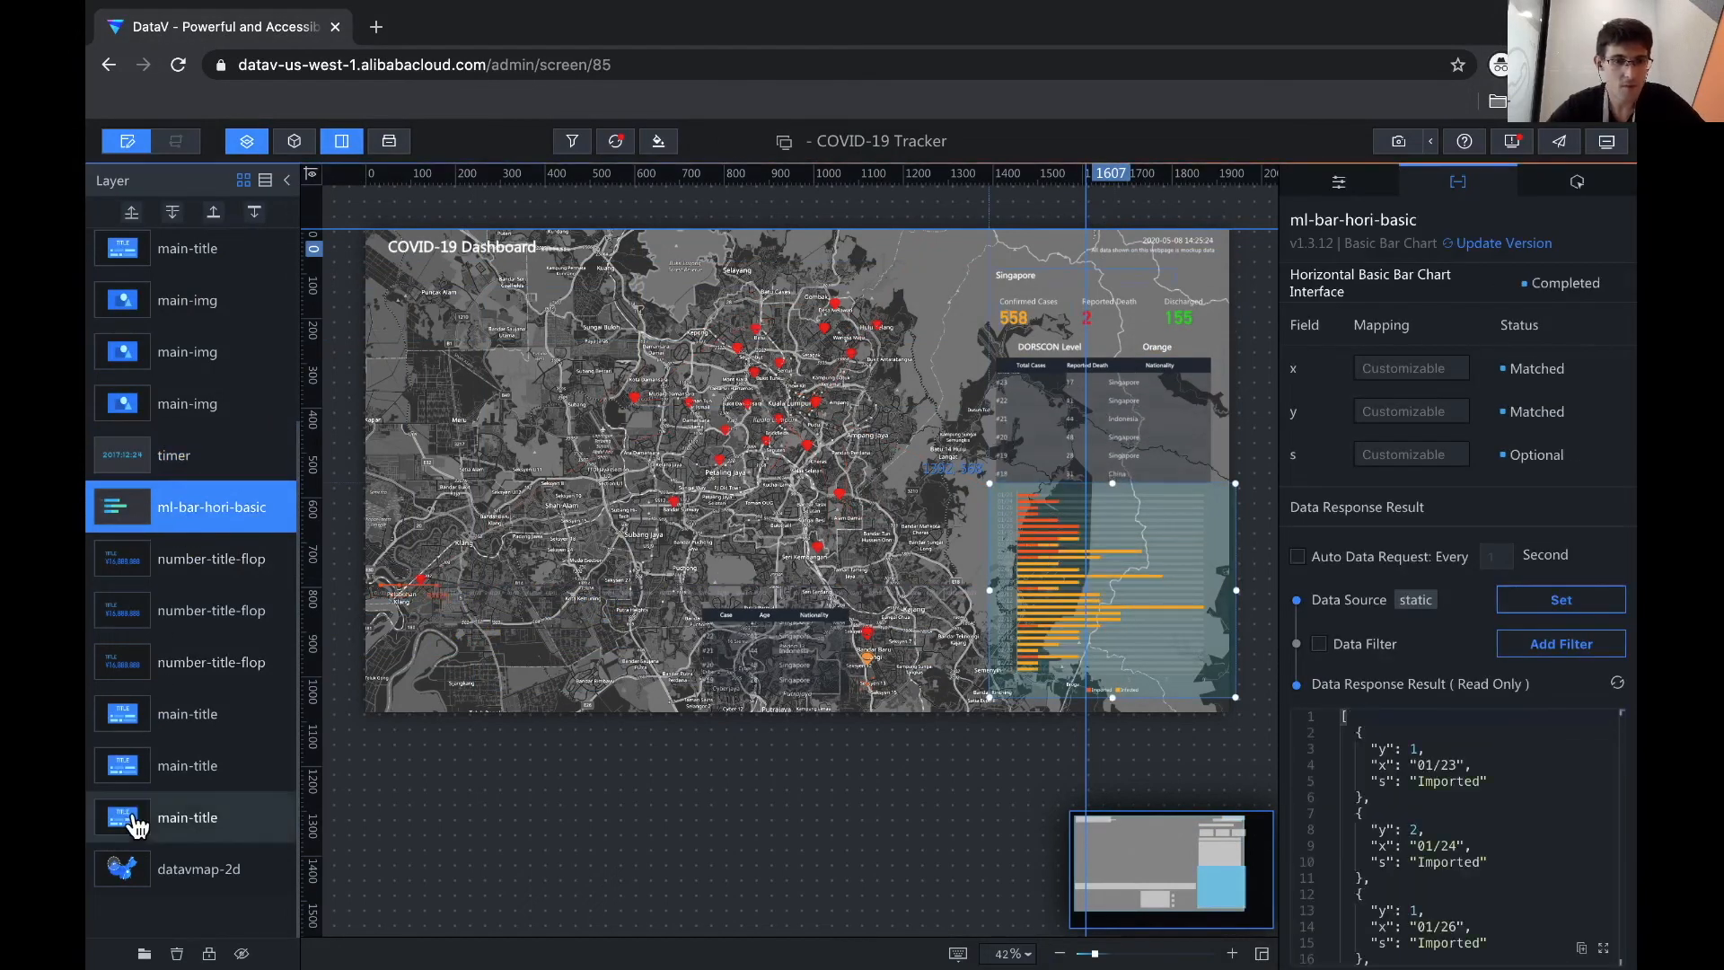
{"action": "right_click", "coordinate": [196, 544]}
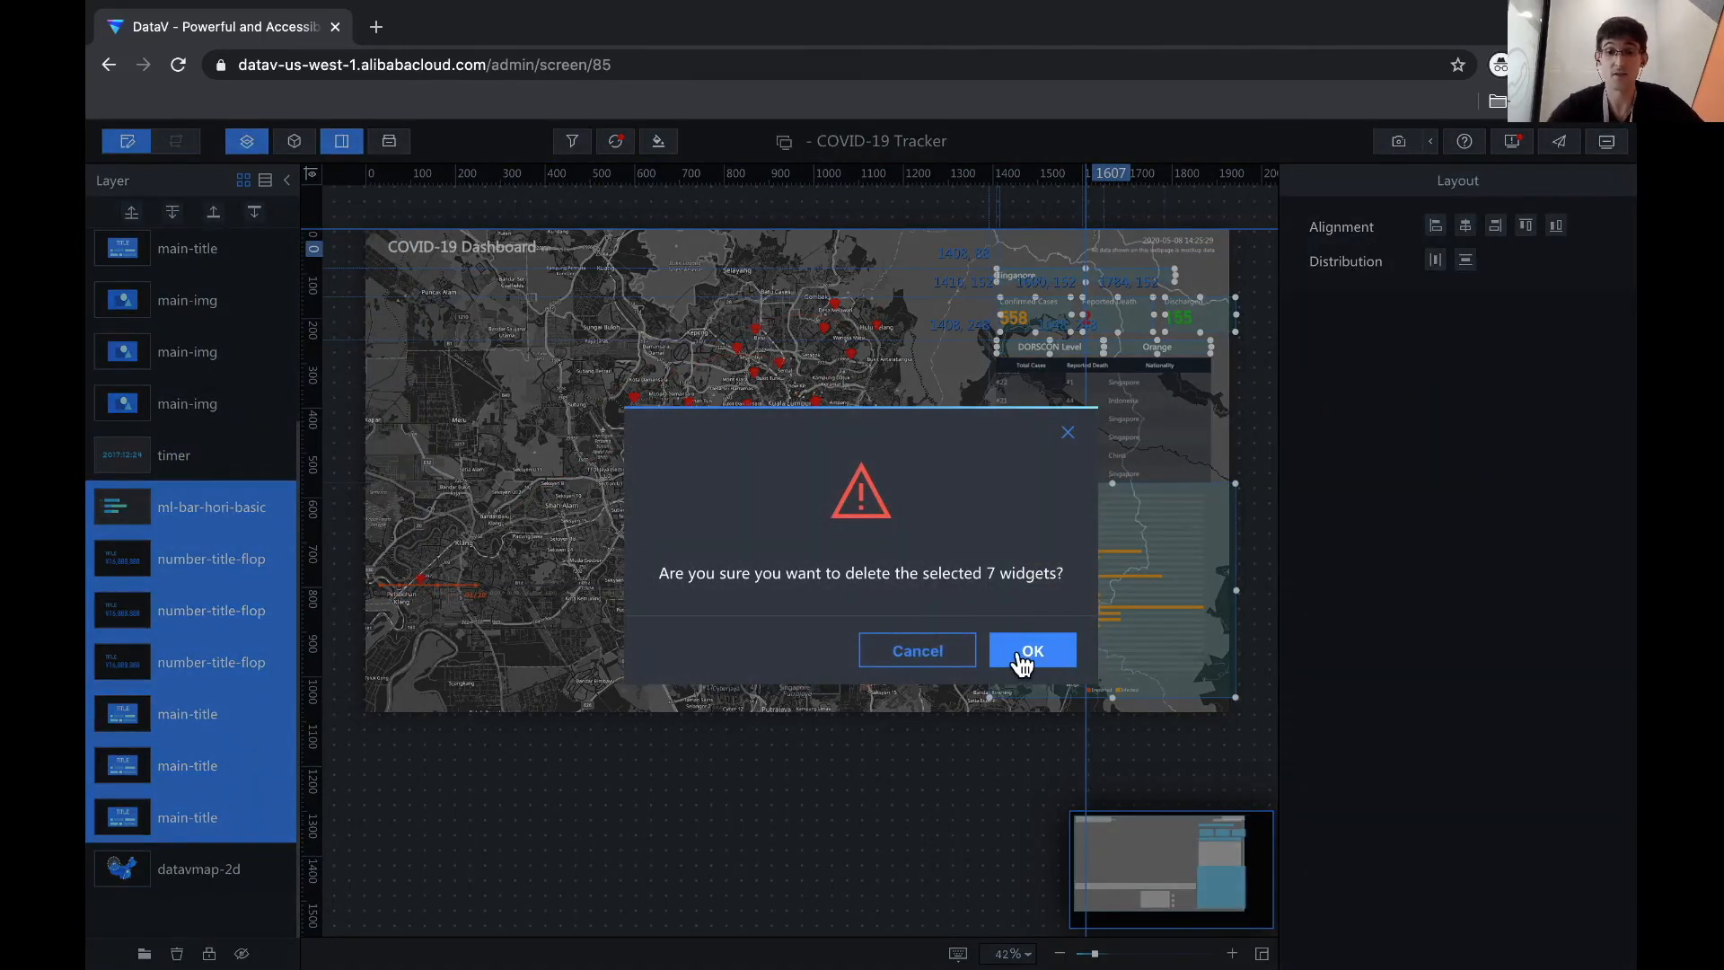
{"action": "key", "text": "Return"}
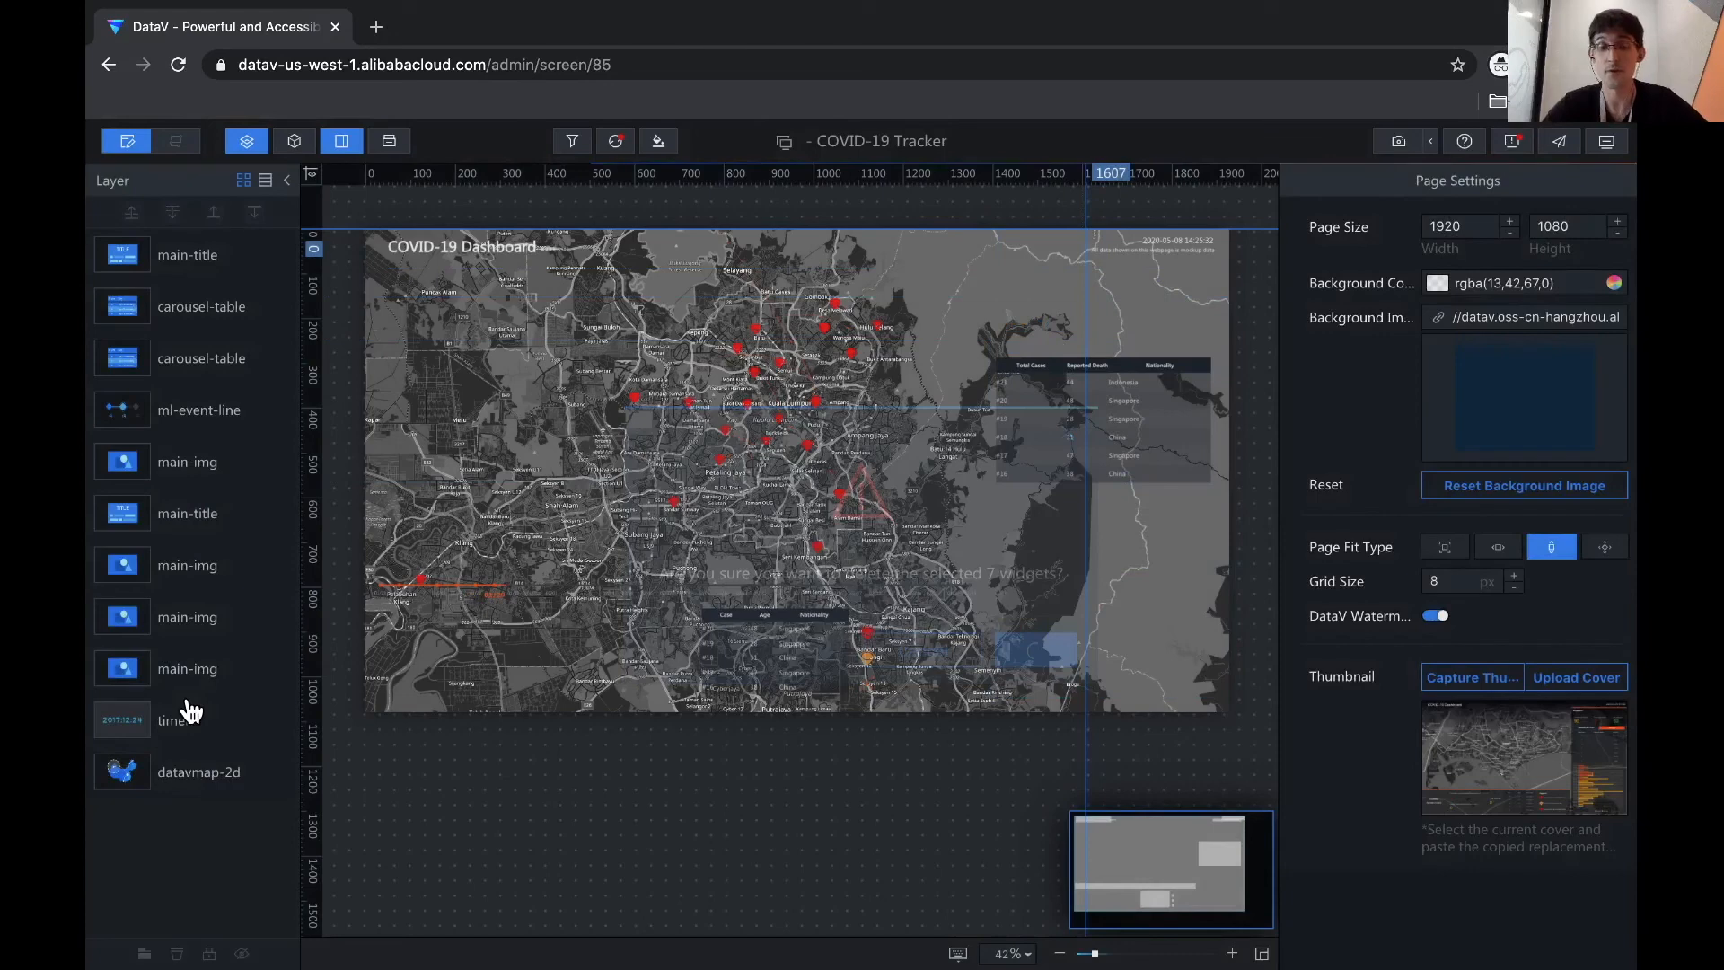
- Select both carousel-table layers and delete them, confirming the removal
{"action": "left_click", "coordinate": [193, 265]}
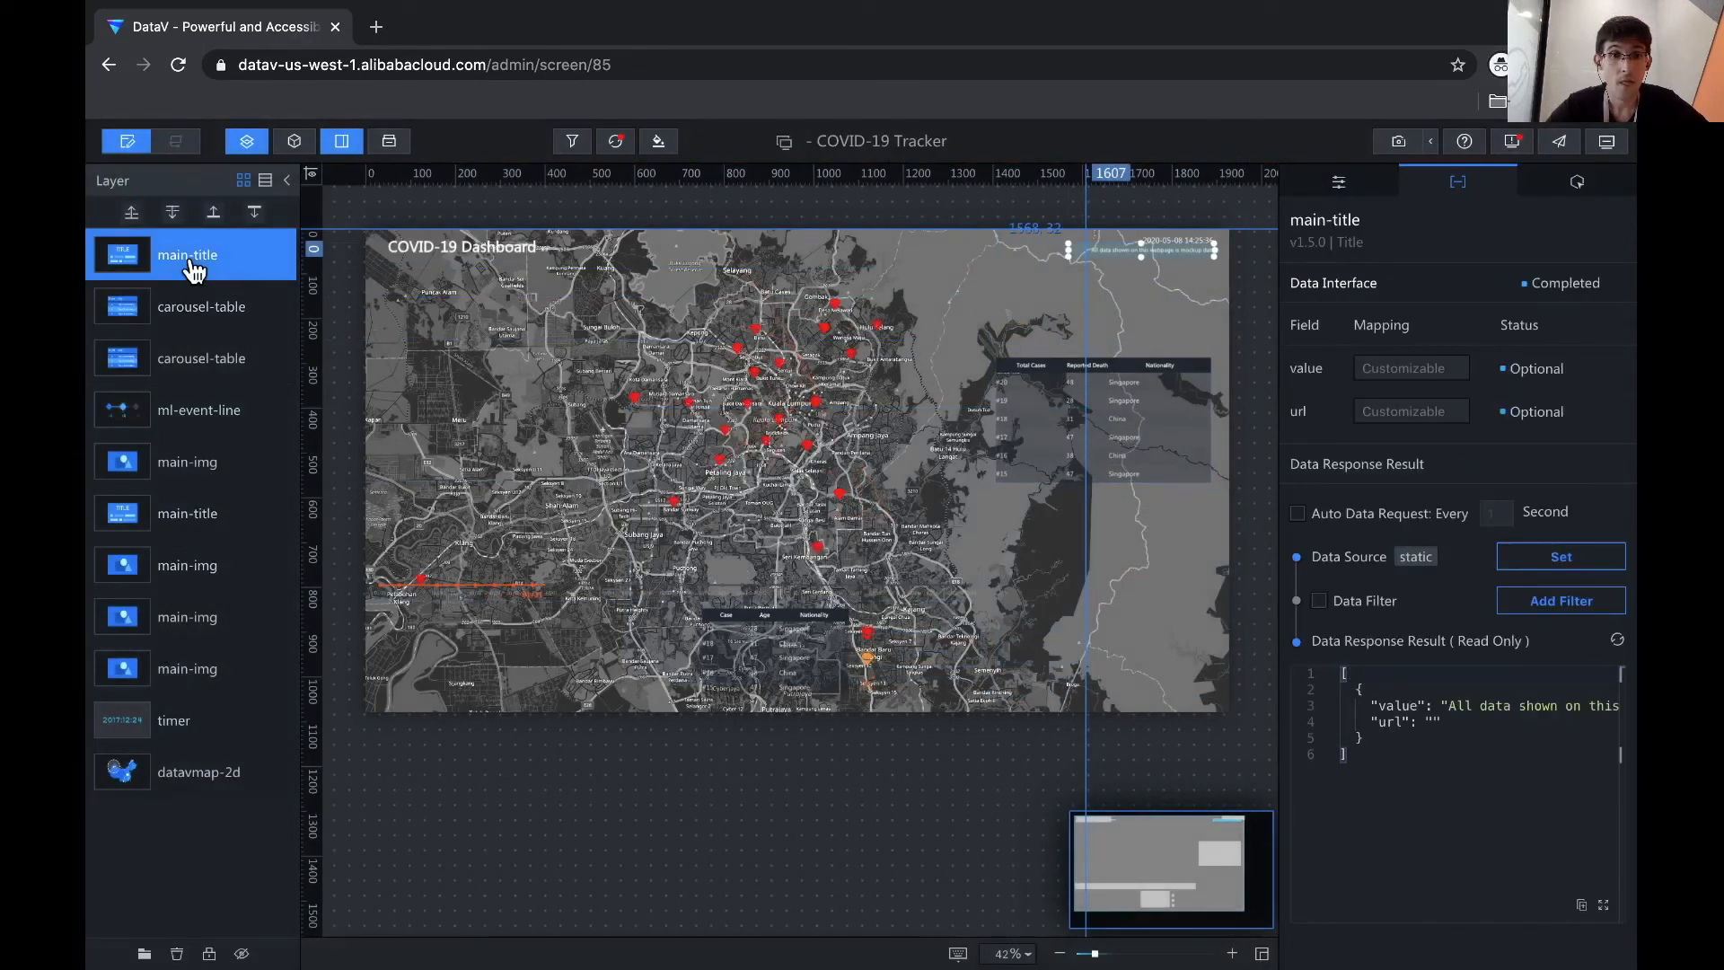
{"action": "left_click", "coordinate": [192, 325]}
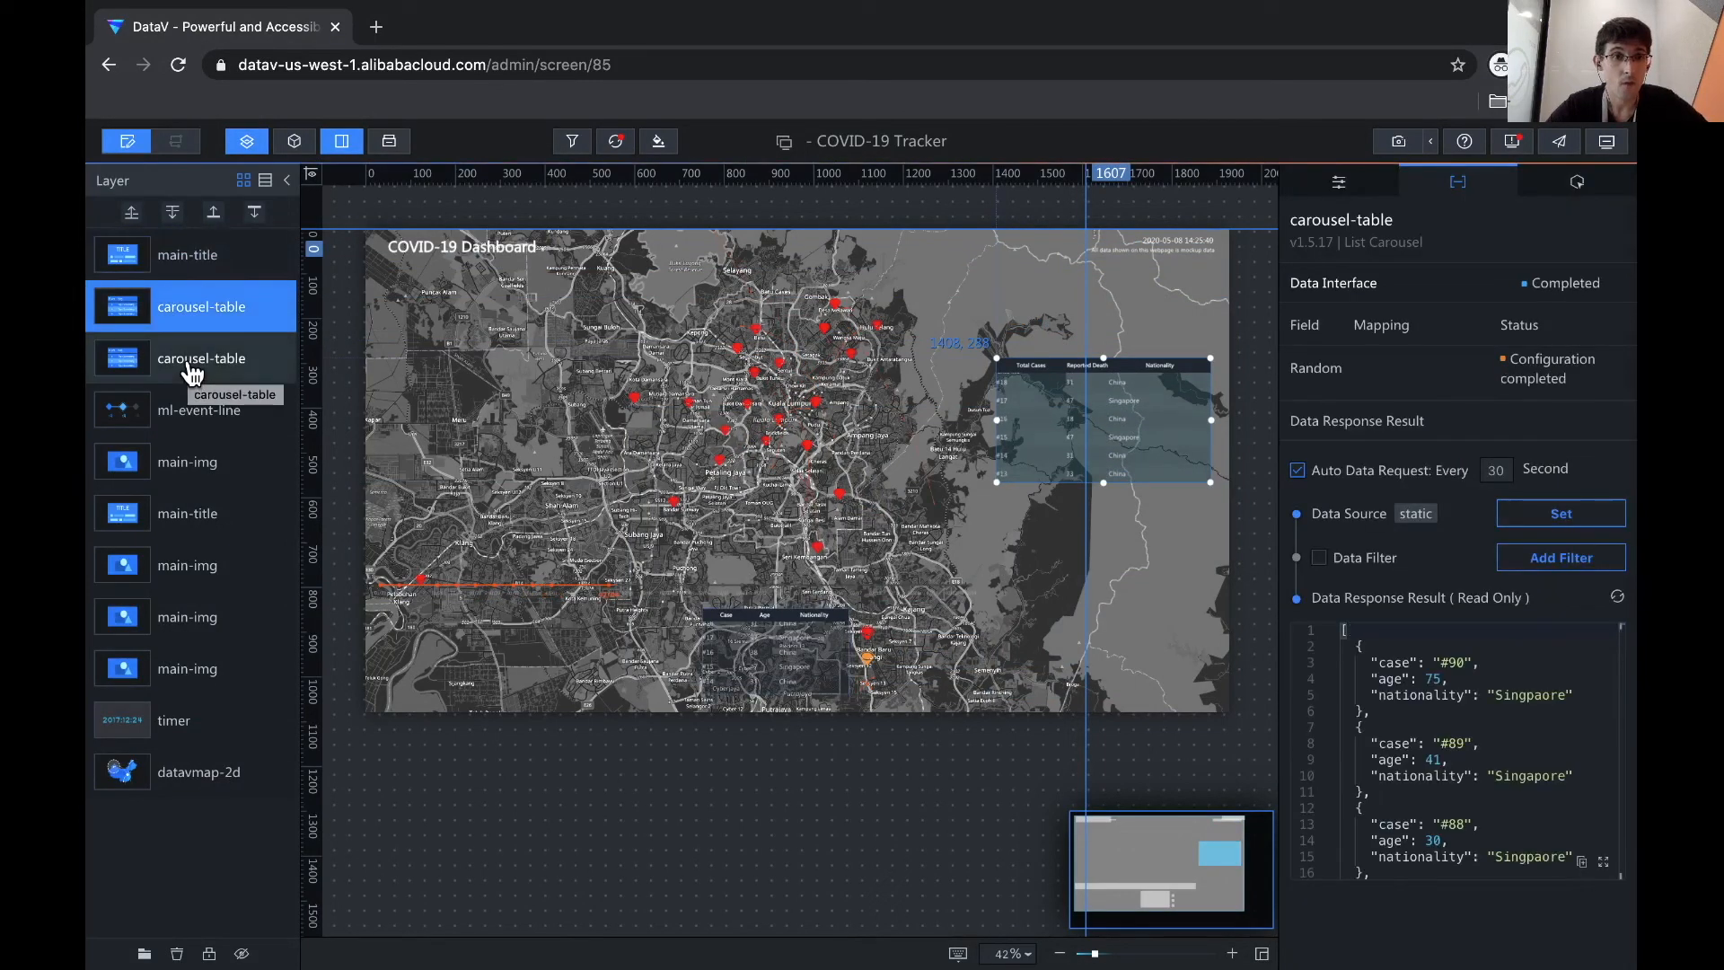
{"action": "left_click", "coordinate": [191, 359], "text": "shift"}
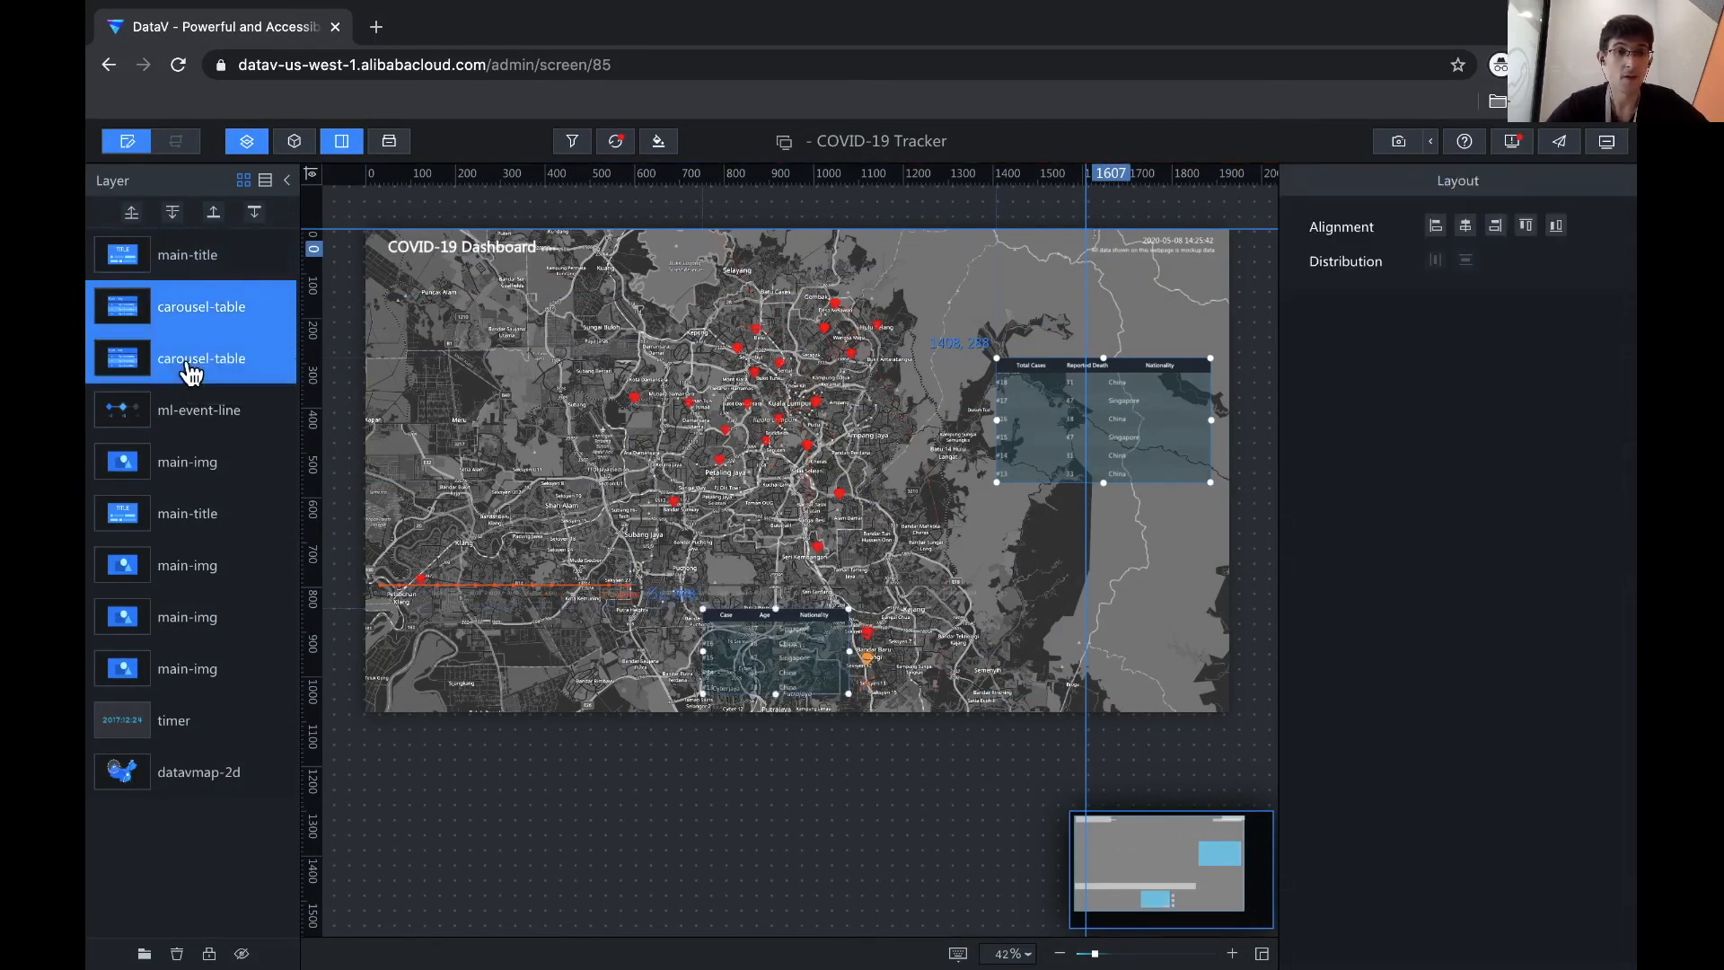
{"action": "right_click", "coordinate": [193, 451]}
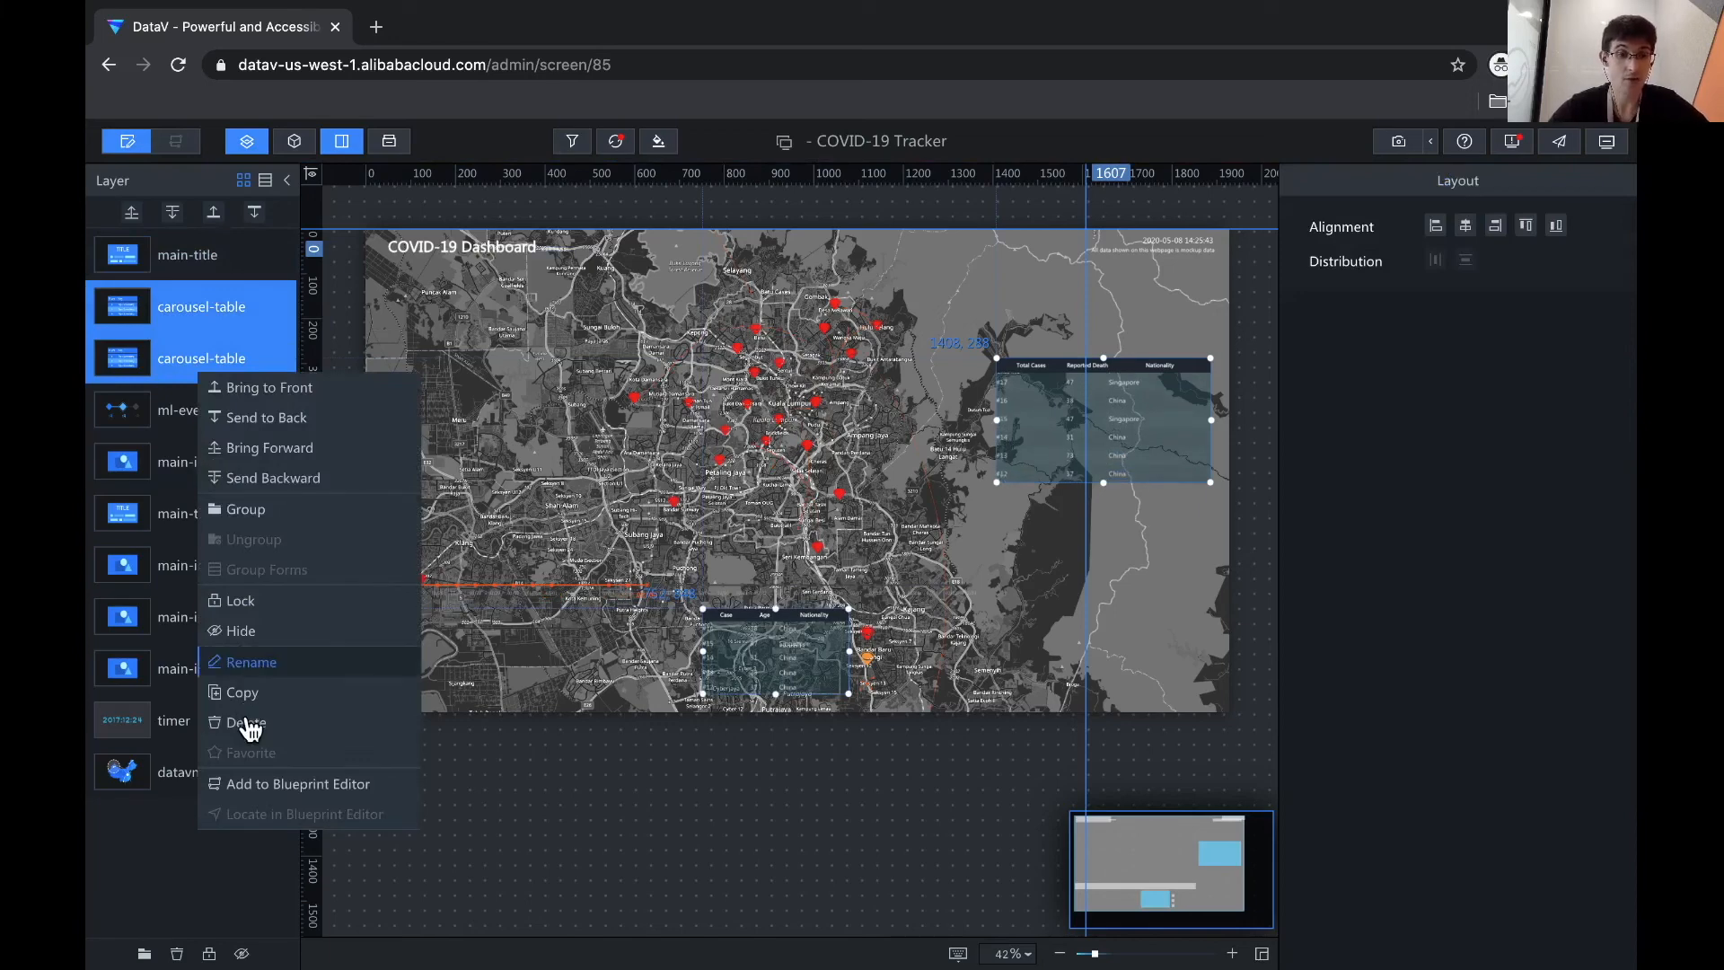
{"action": "key", "text": "Delete"}
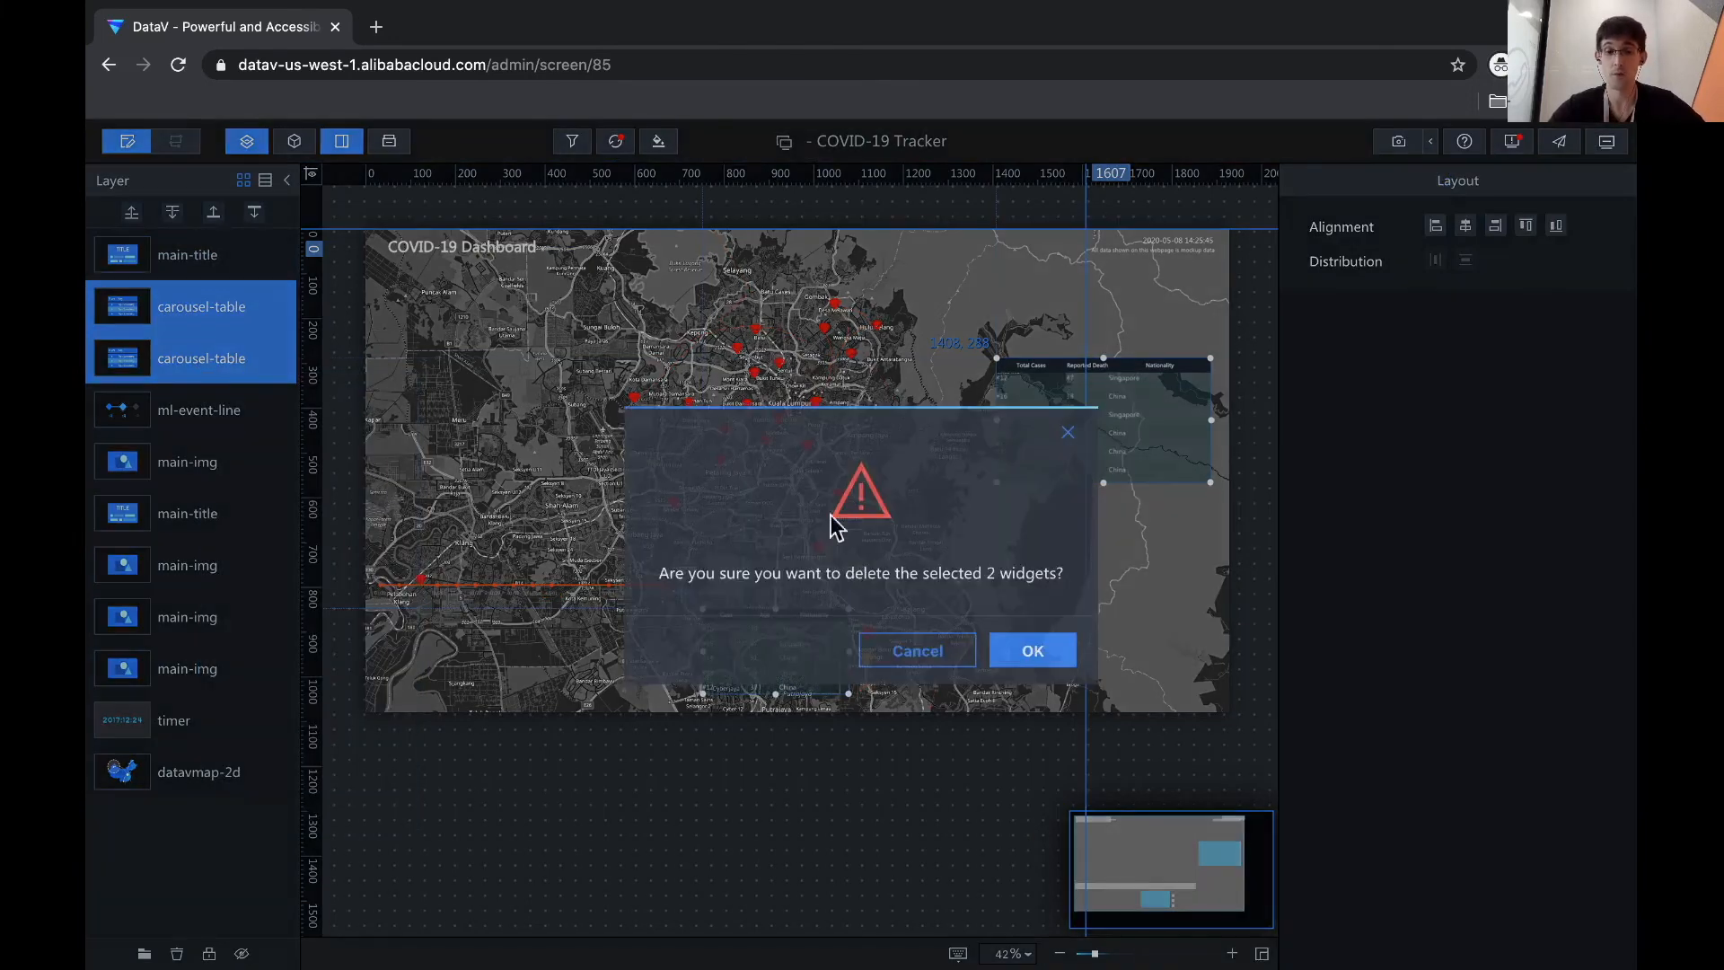
{"action": "key", "text": "Return"}
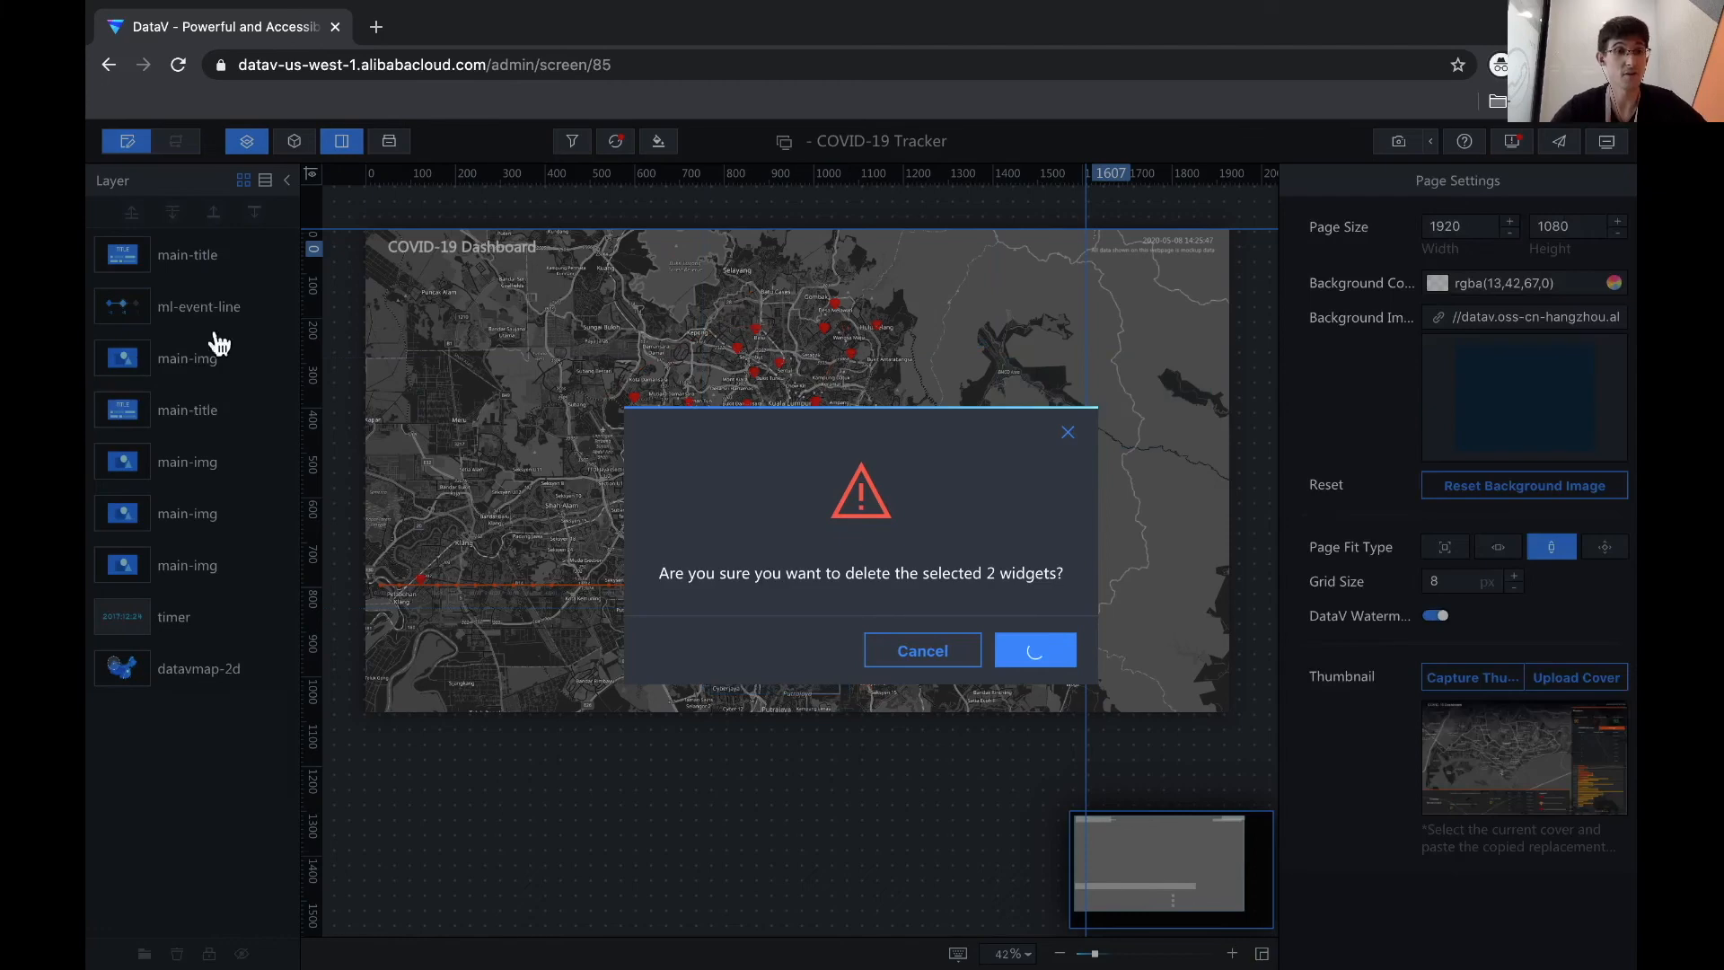
{"action": "left_click", "coordinate": [209, 334]}
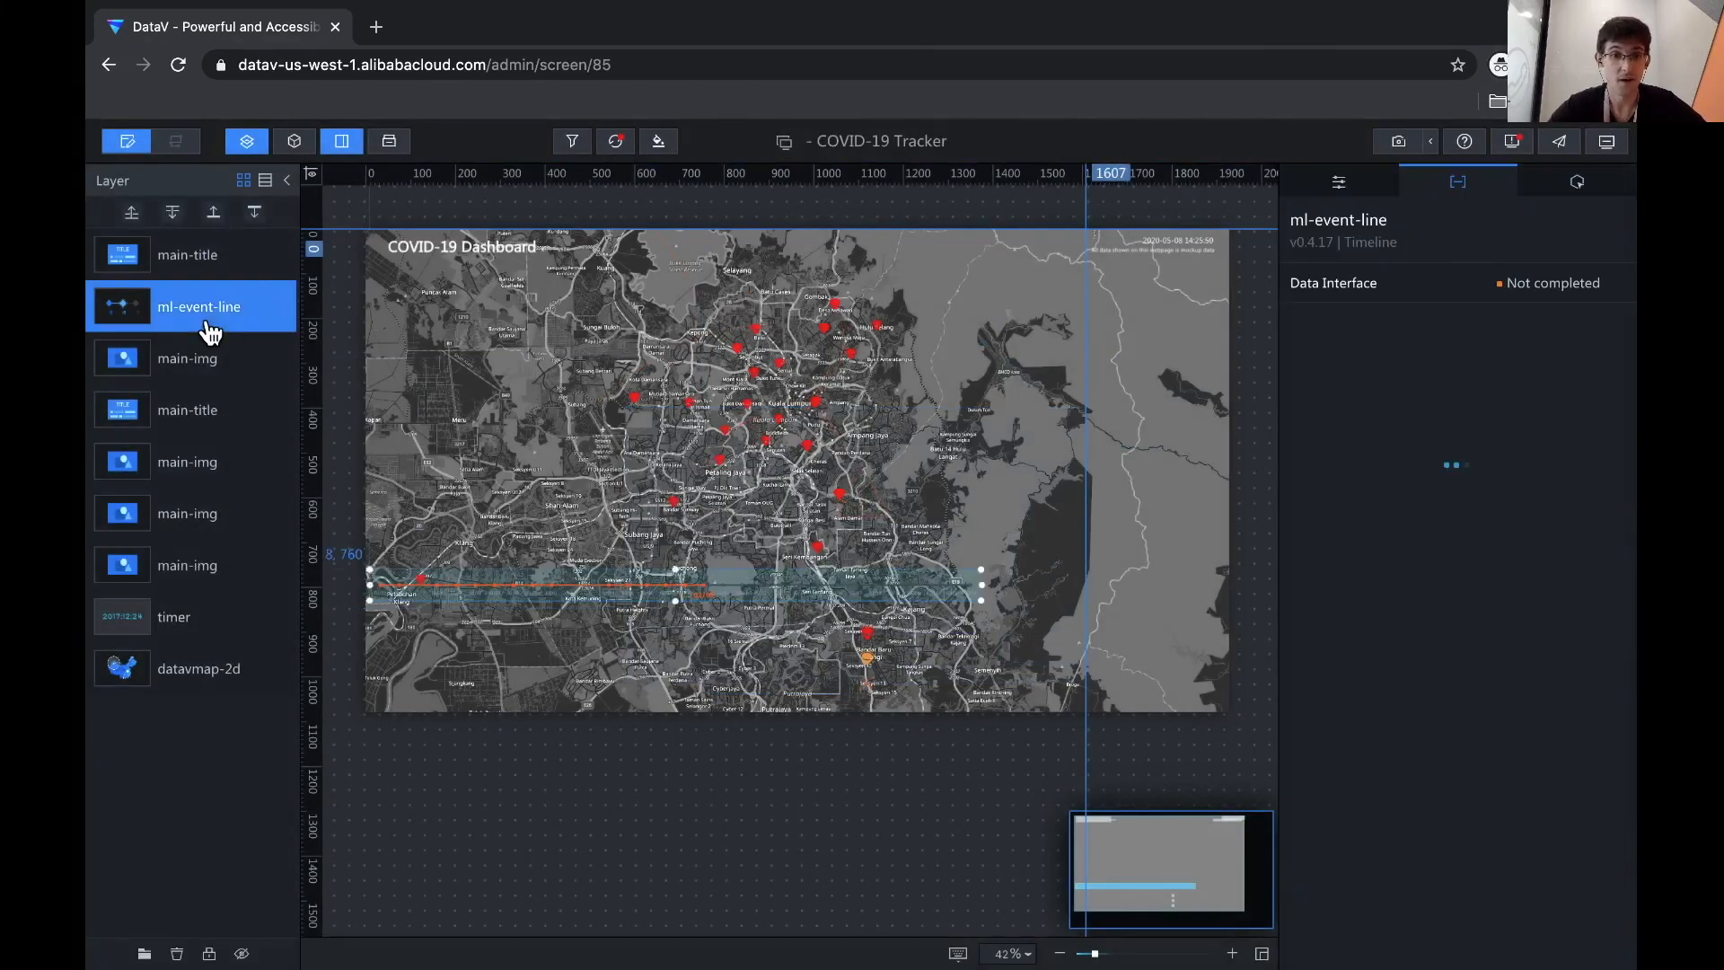
- Review the remaining main-img and main-title layers to identify which widgets are unused
{"action": "left_click", "coordinate": [203, 367]}
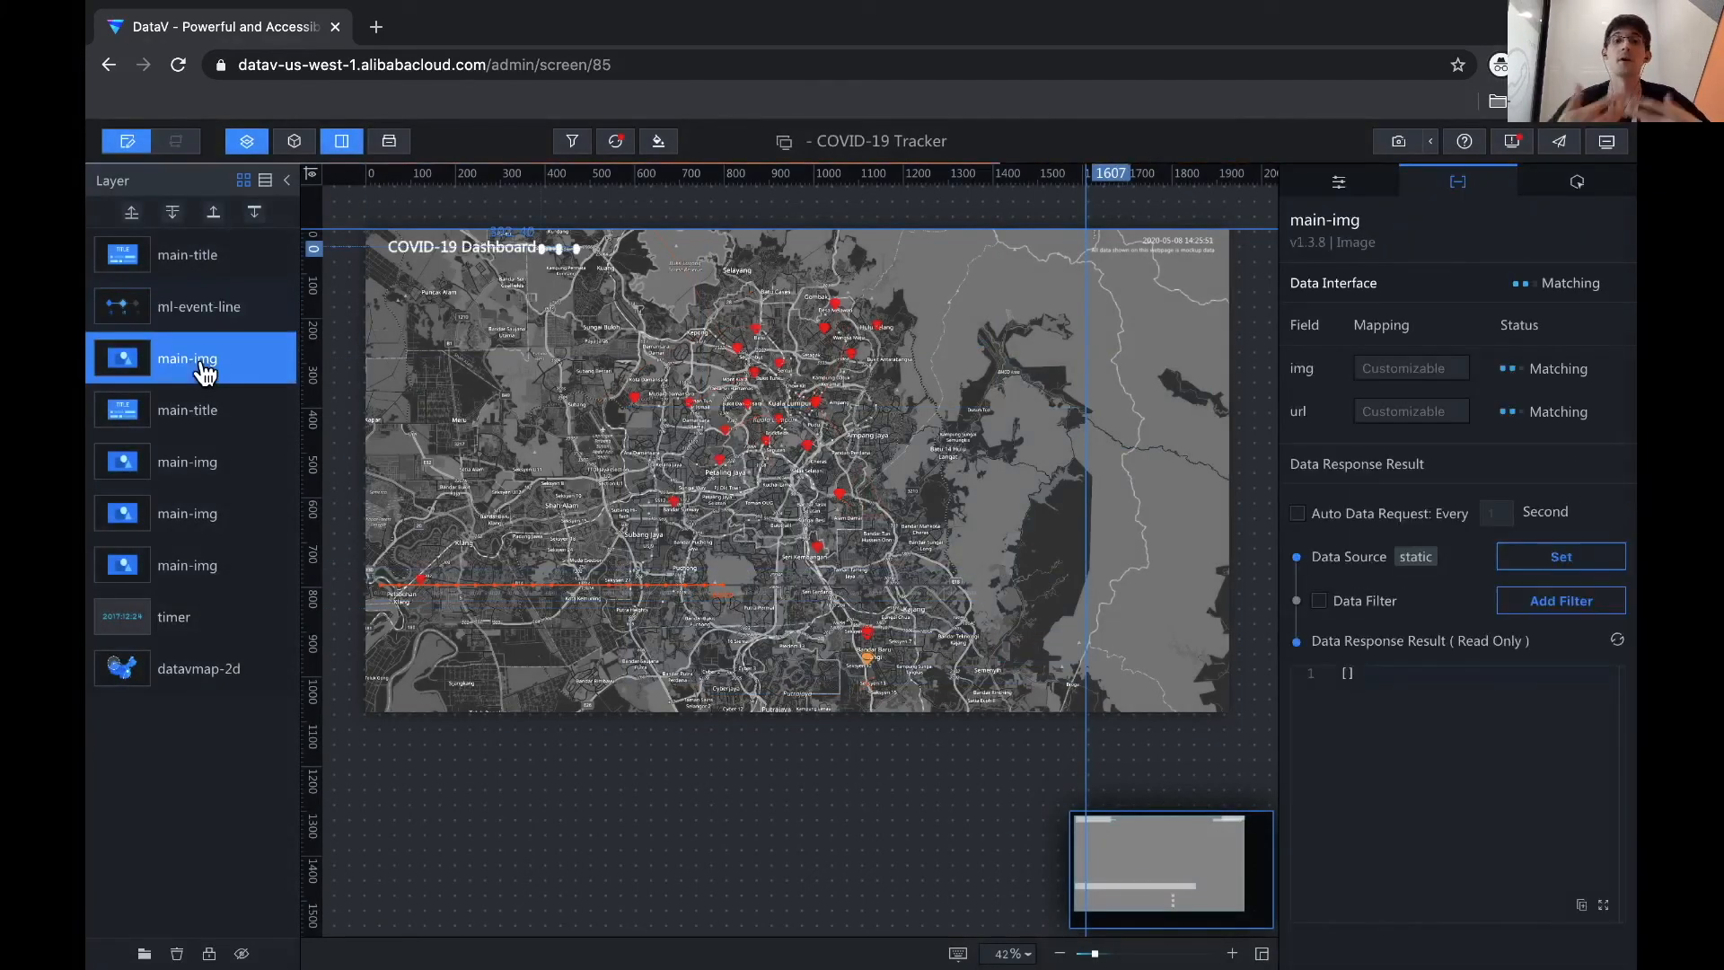
{"action": "left_click", "coordinate": [197, 429]}
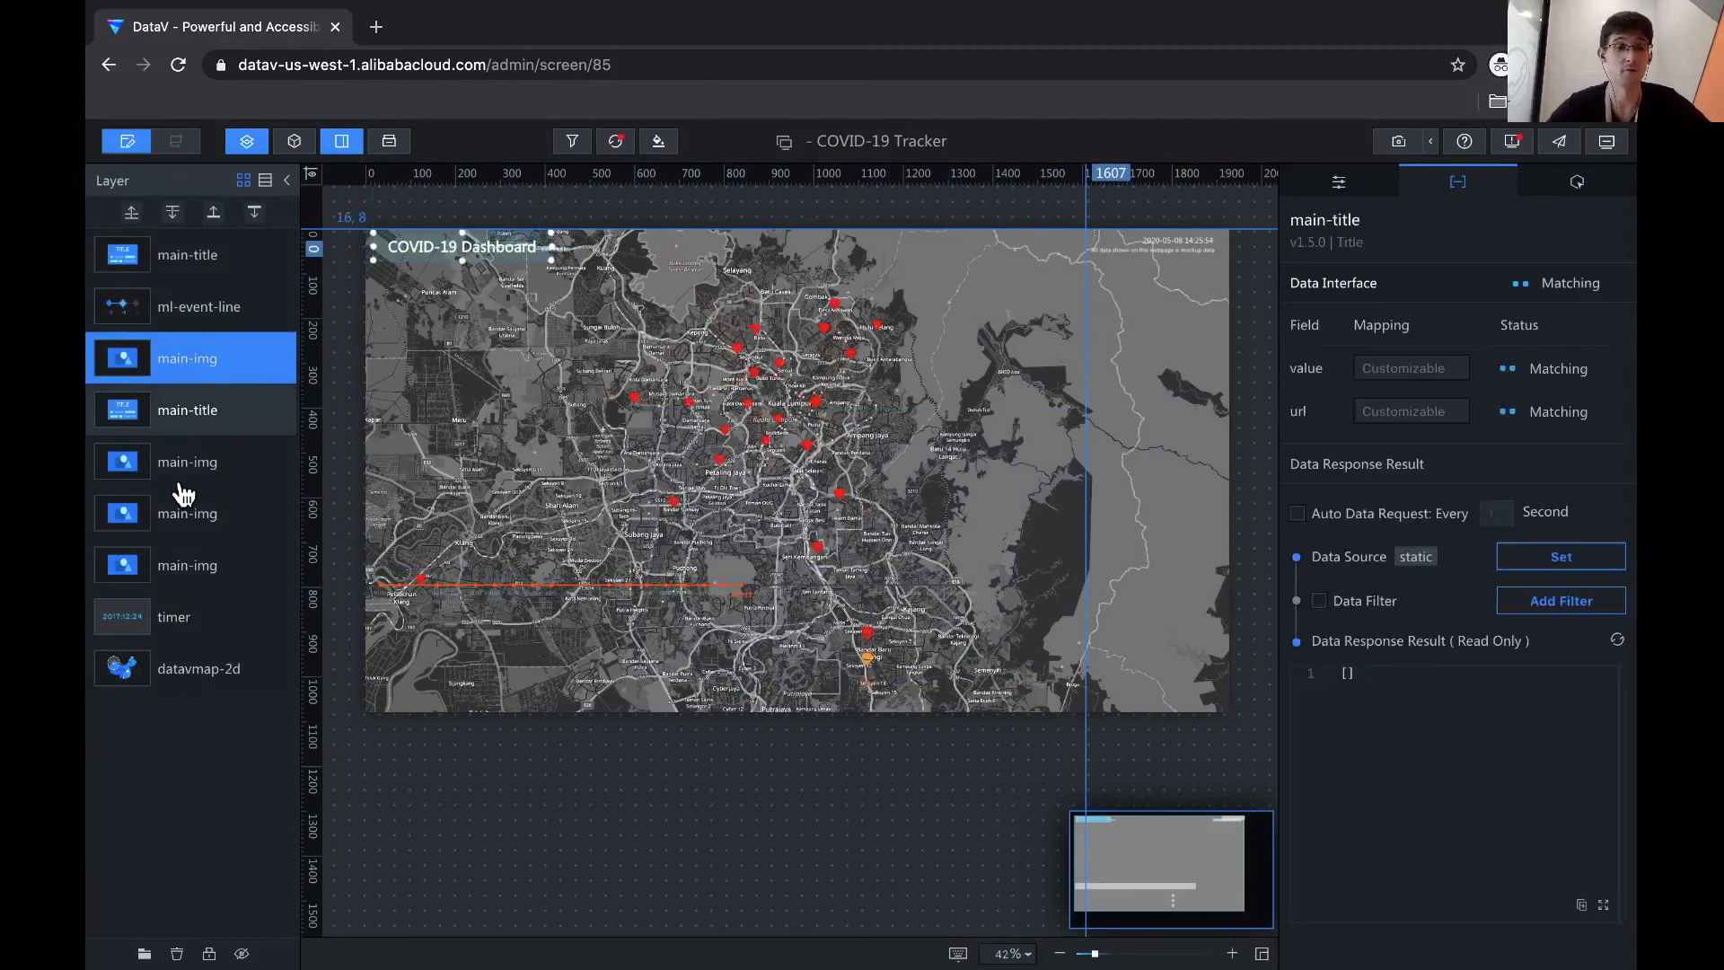
{"action": "left_click", "coordinate": [184, 458]}
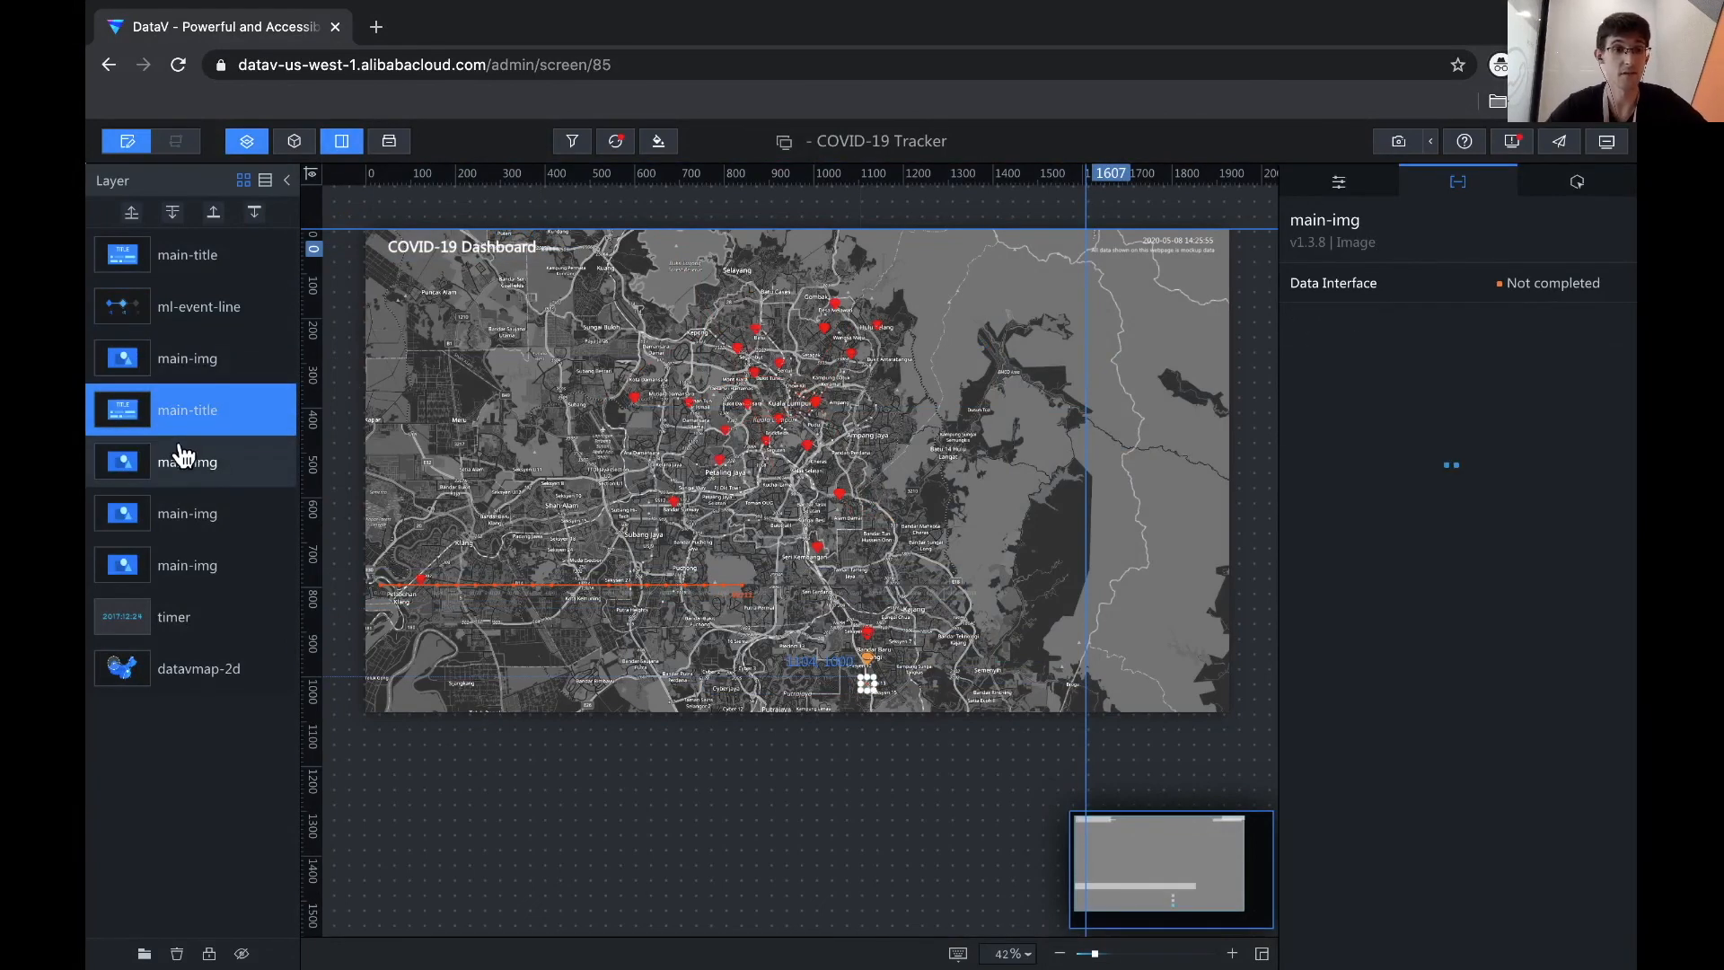
{"action": "left_click", "coordinate": [181, 398]}
{"action": "left_click", "coordinate": [177, 355]}
{"action": "left_click", "coordinate": [186, 274], "text": "shift"}
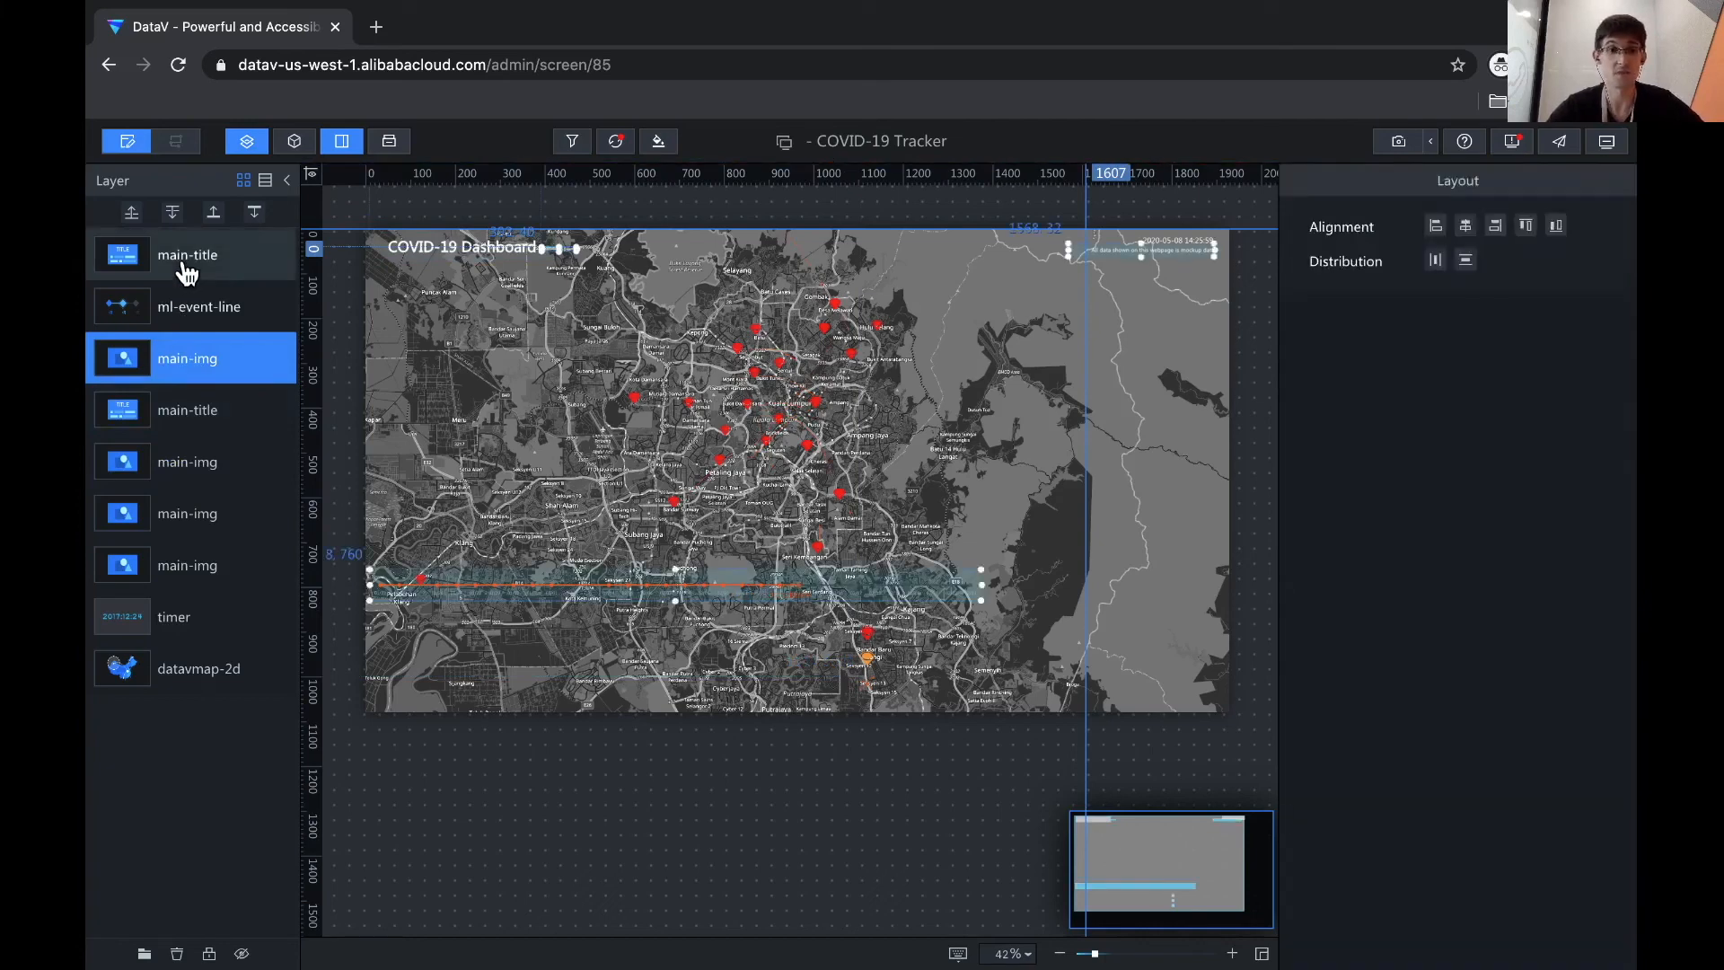
{"action": "right_click", "coordinate": [187, 274]}
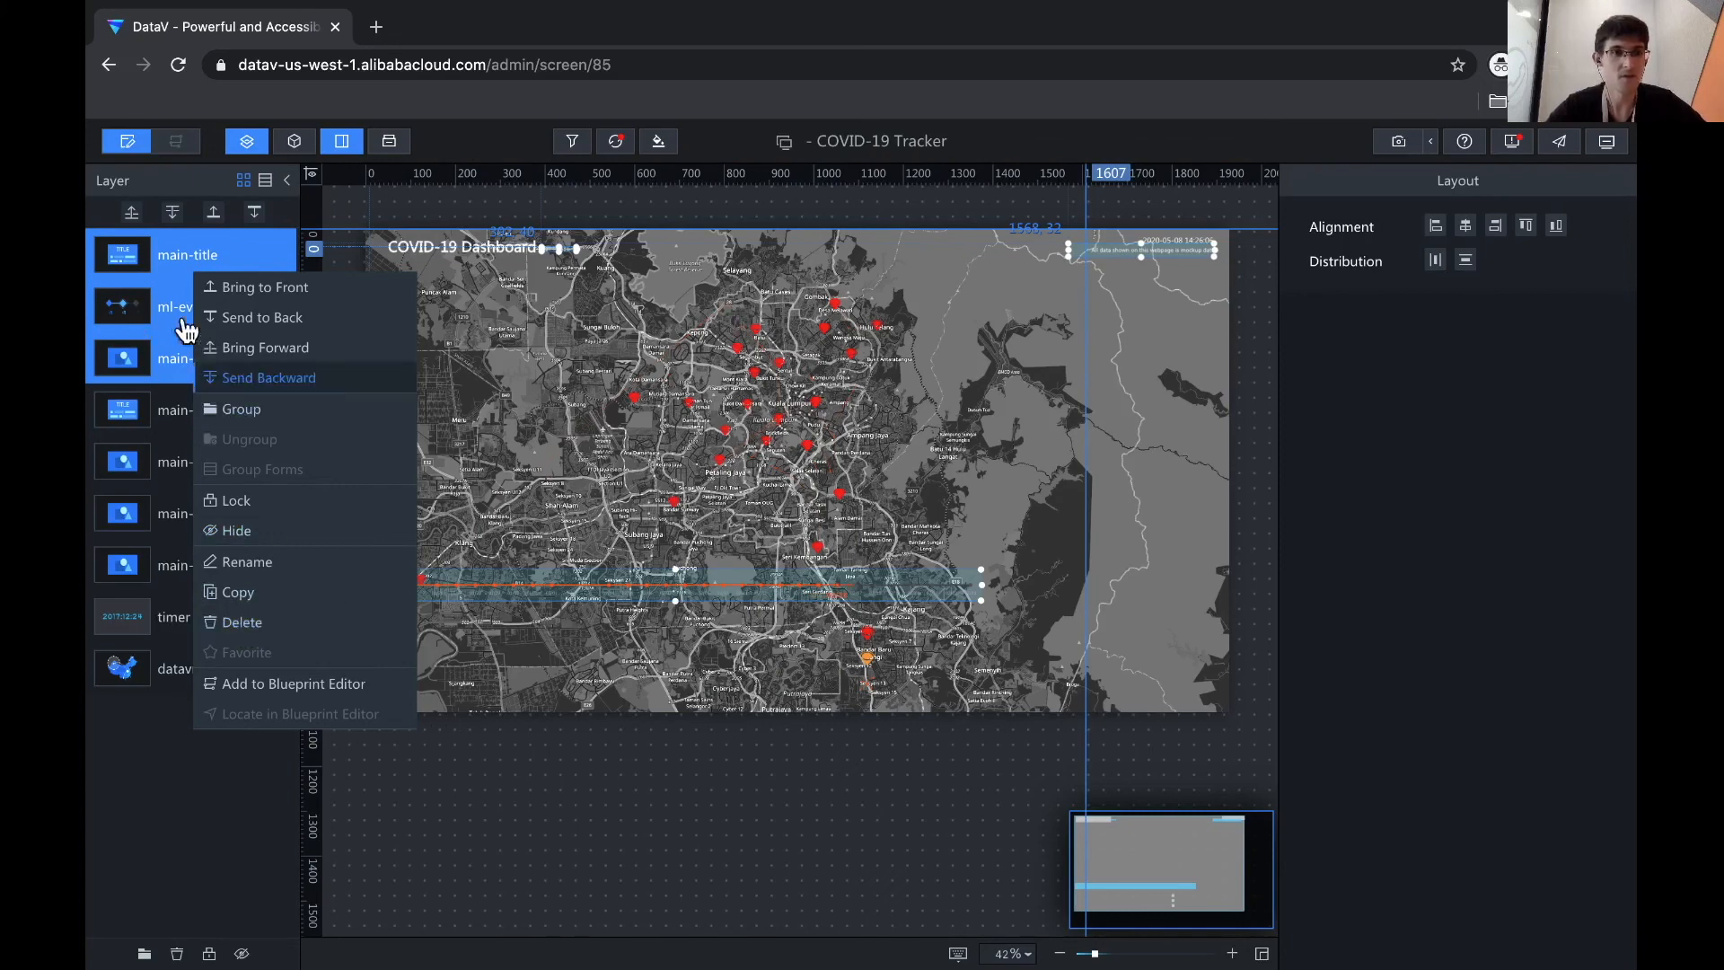
- Delete the ml-event-line timeline widget from the dashboard
{"action": "left_click", "coordinate": [158, 313]}
{"action": "left_click", "coordinate": [163, 346]}
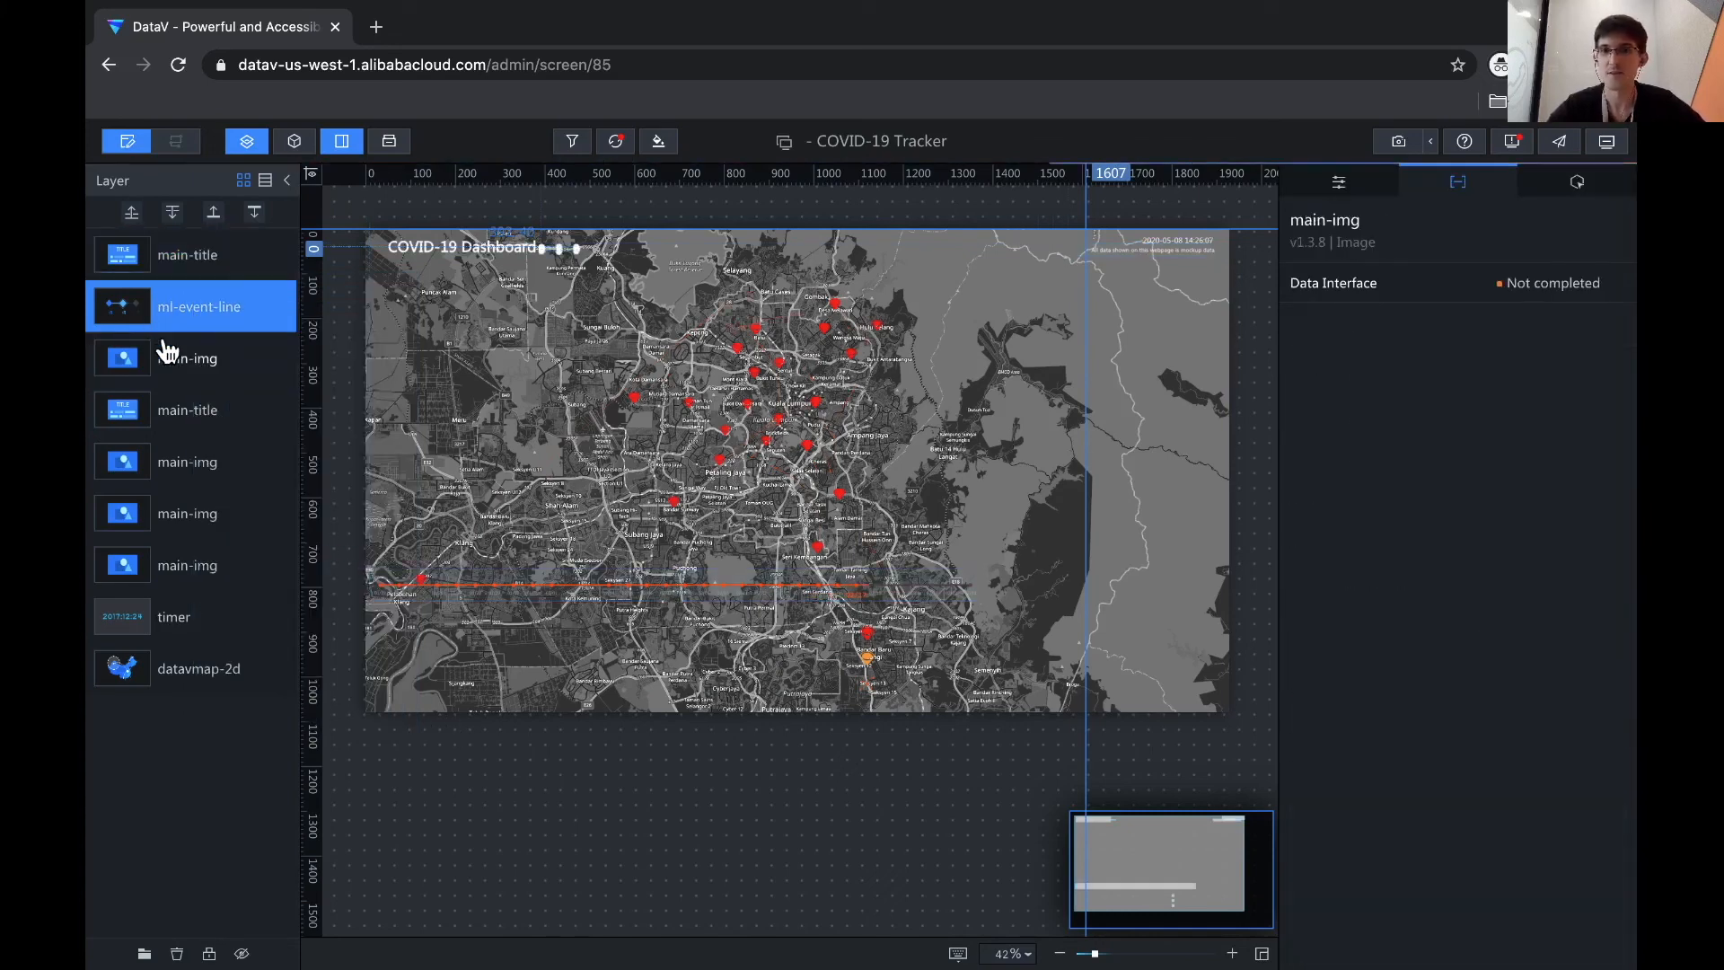
{"action": "left_click", "coordinate": [184, 298]}
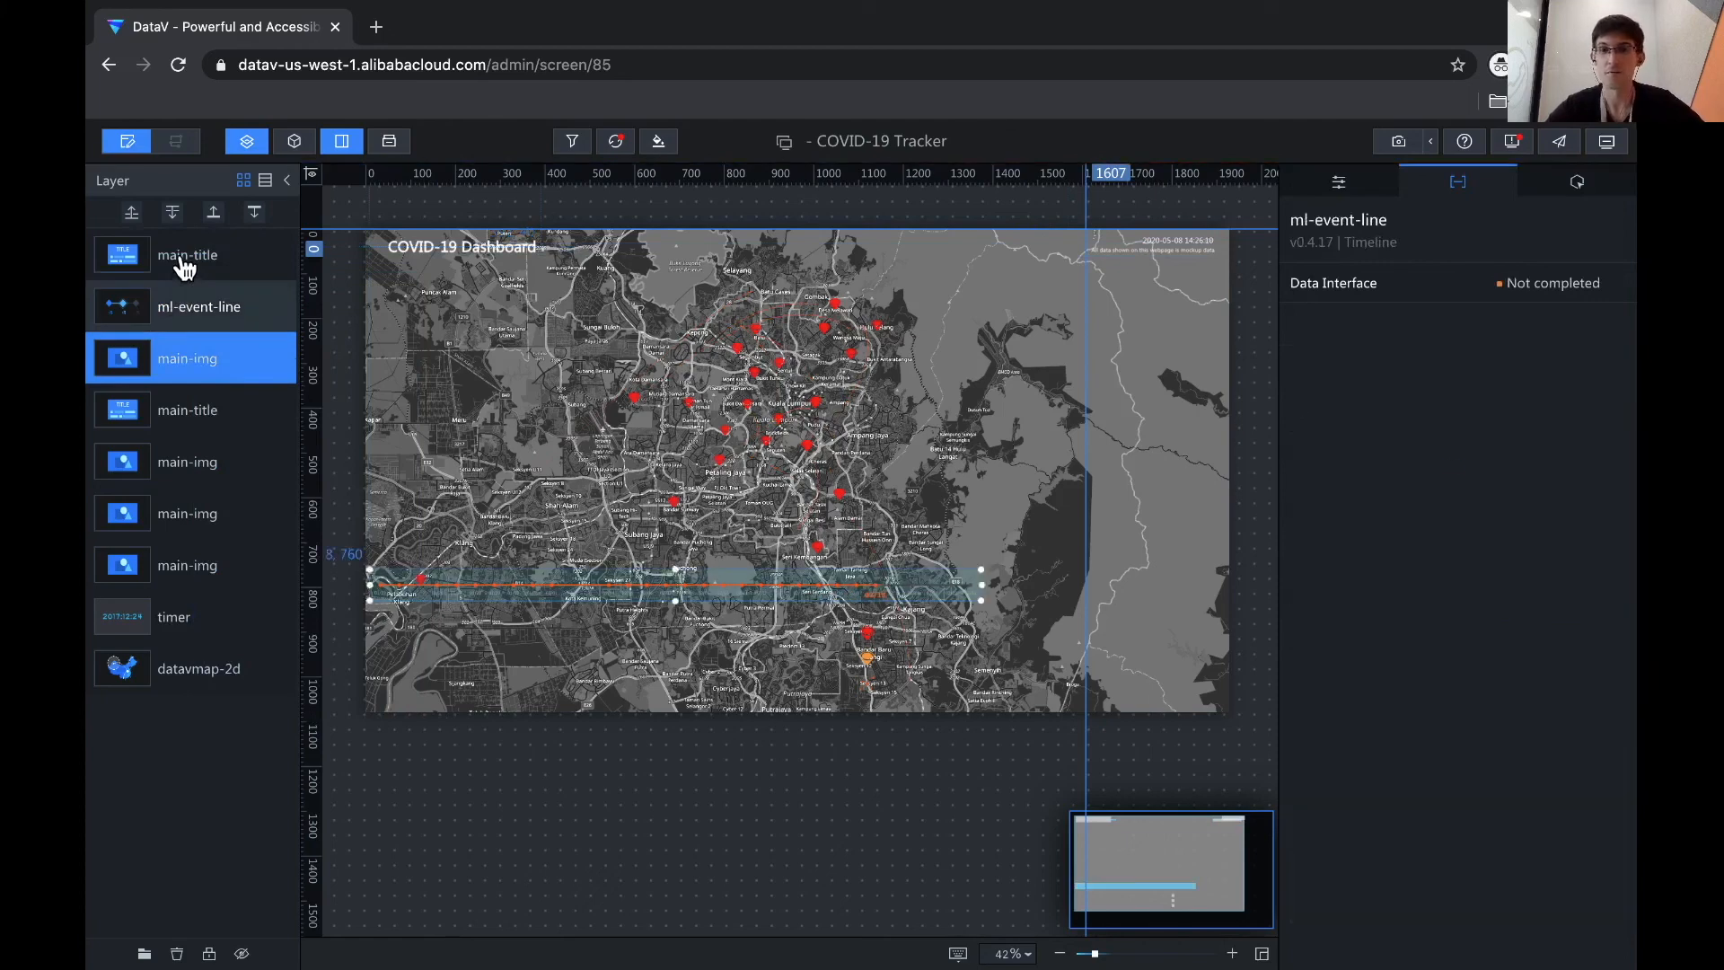
{"action": "left_click", "coordinate": [184, 262]}
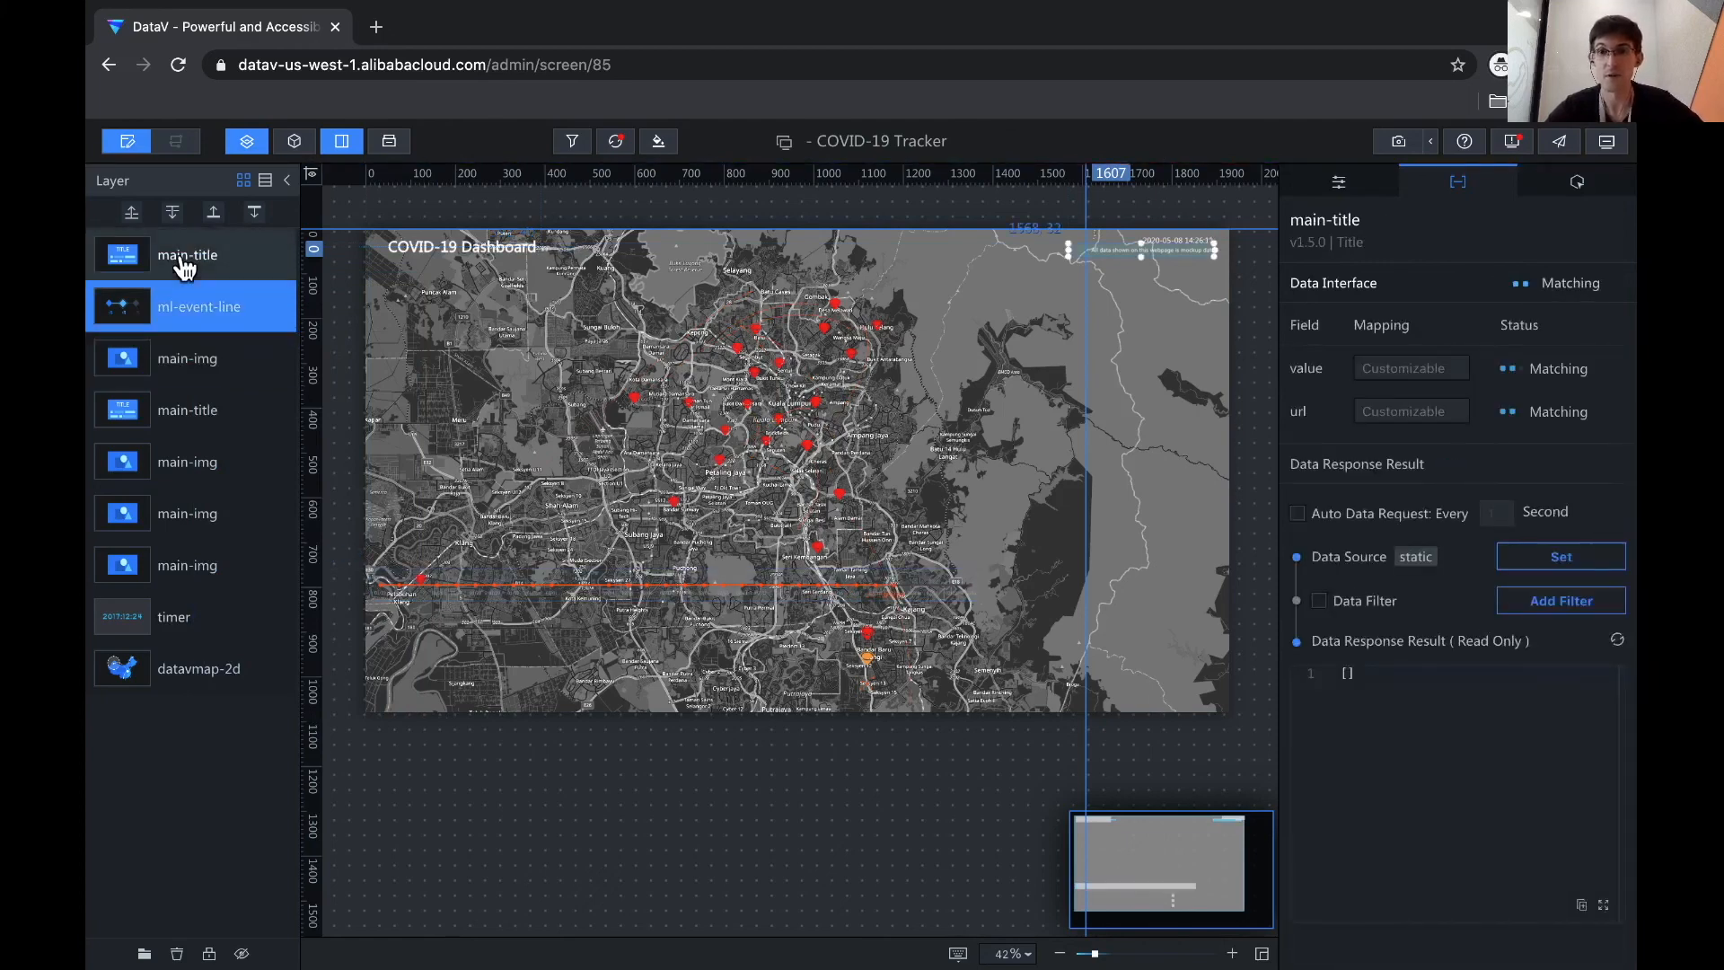
{"action": "left_click", "coordinate": [178, 325]}
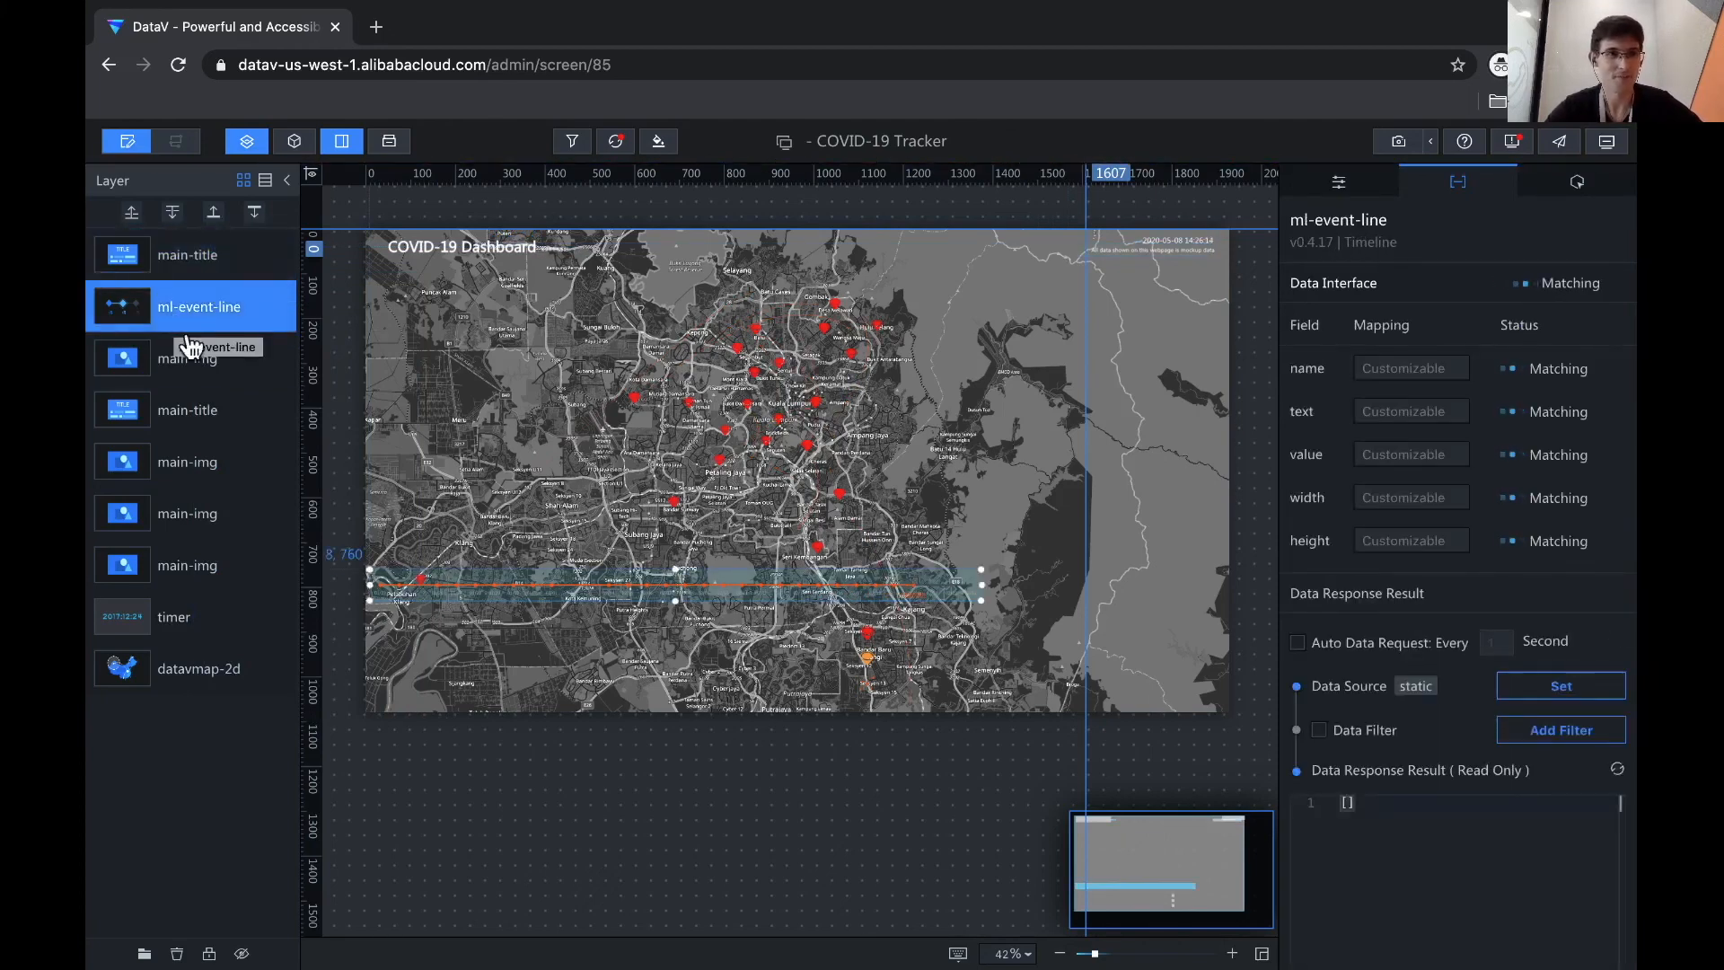
{"action": "right_click", "coordinate": [184, 317]}
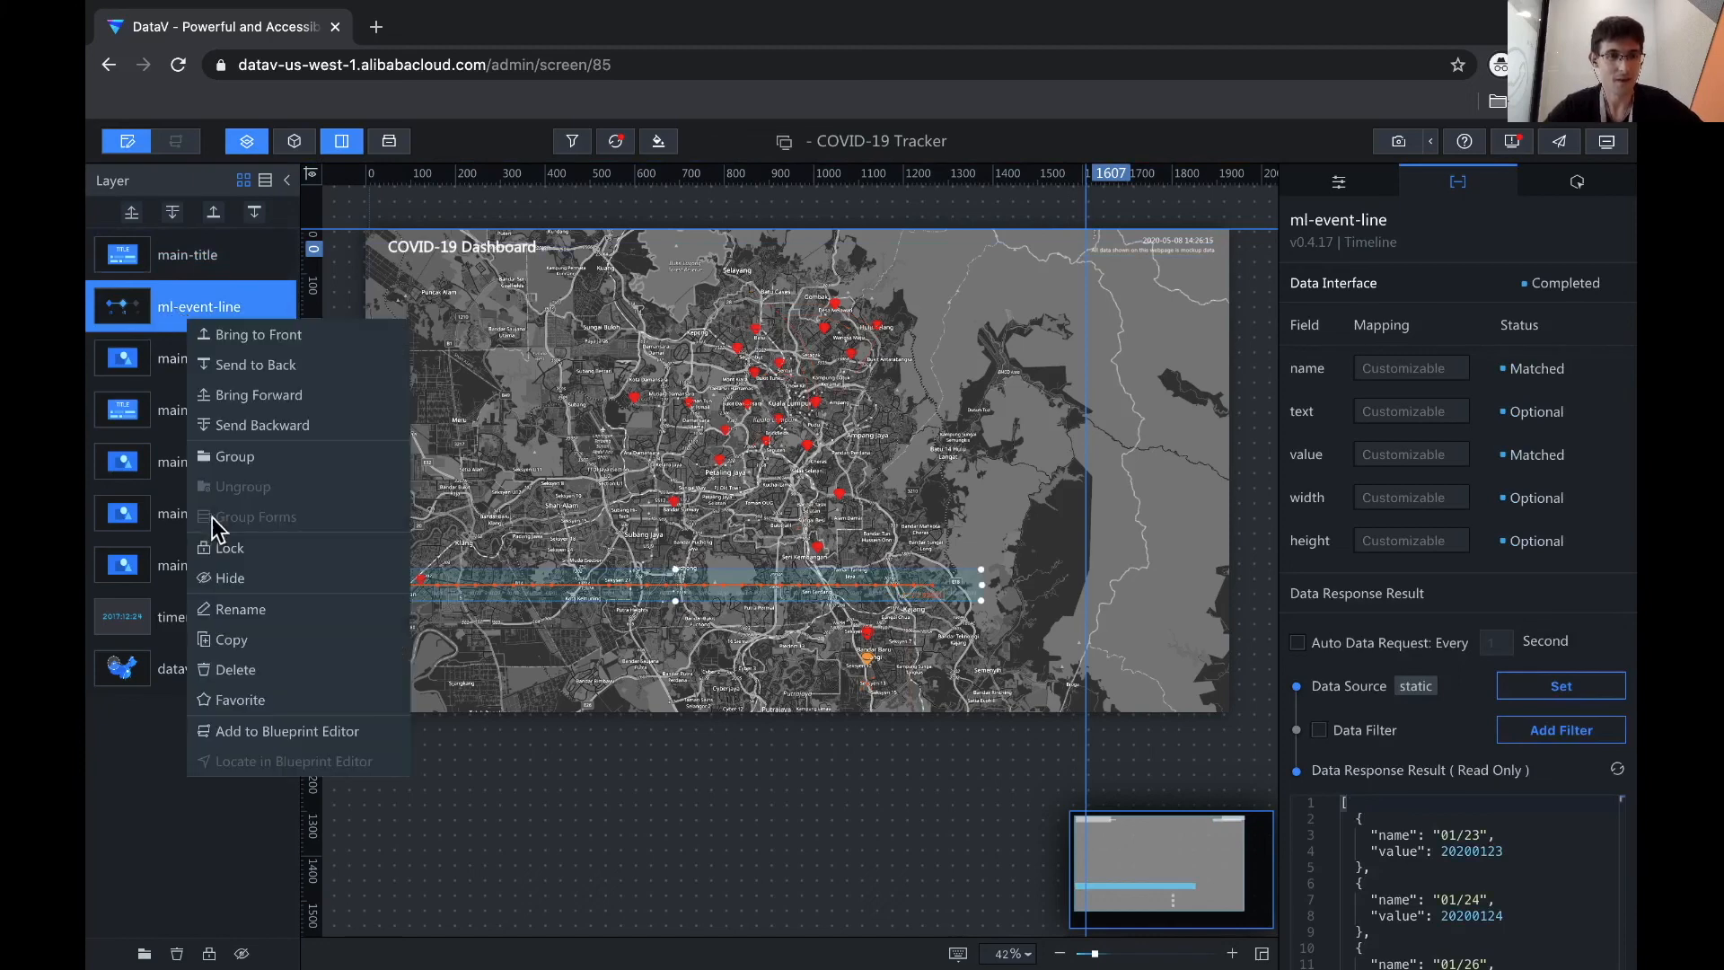
{"action": "left_click", "coordinate": [232, 672]}
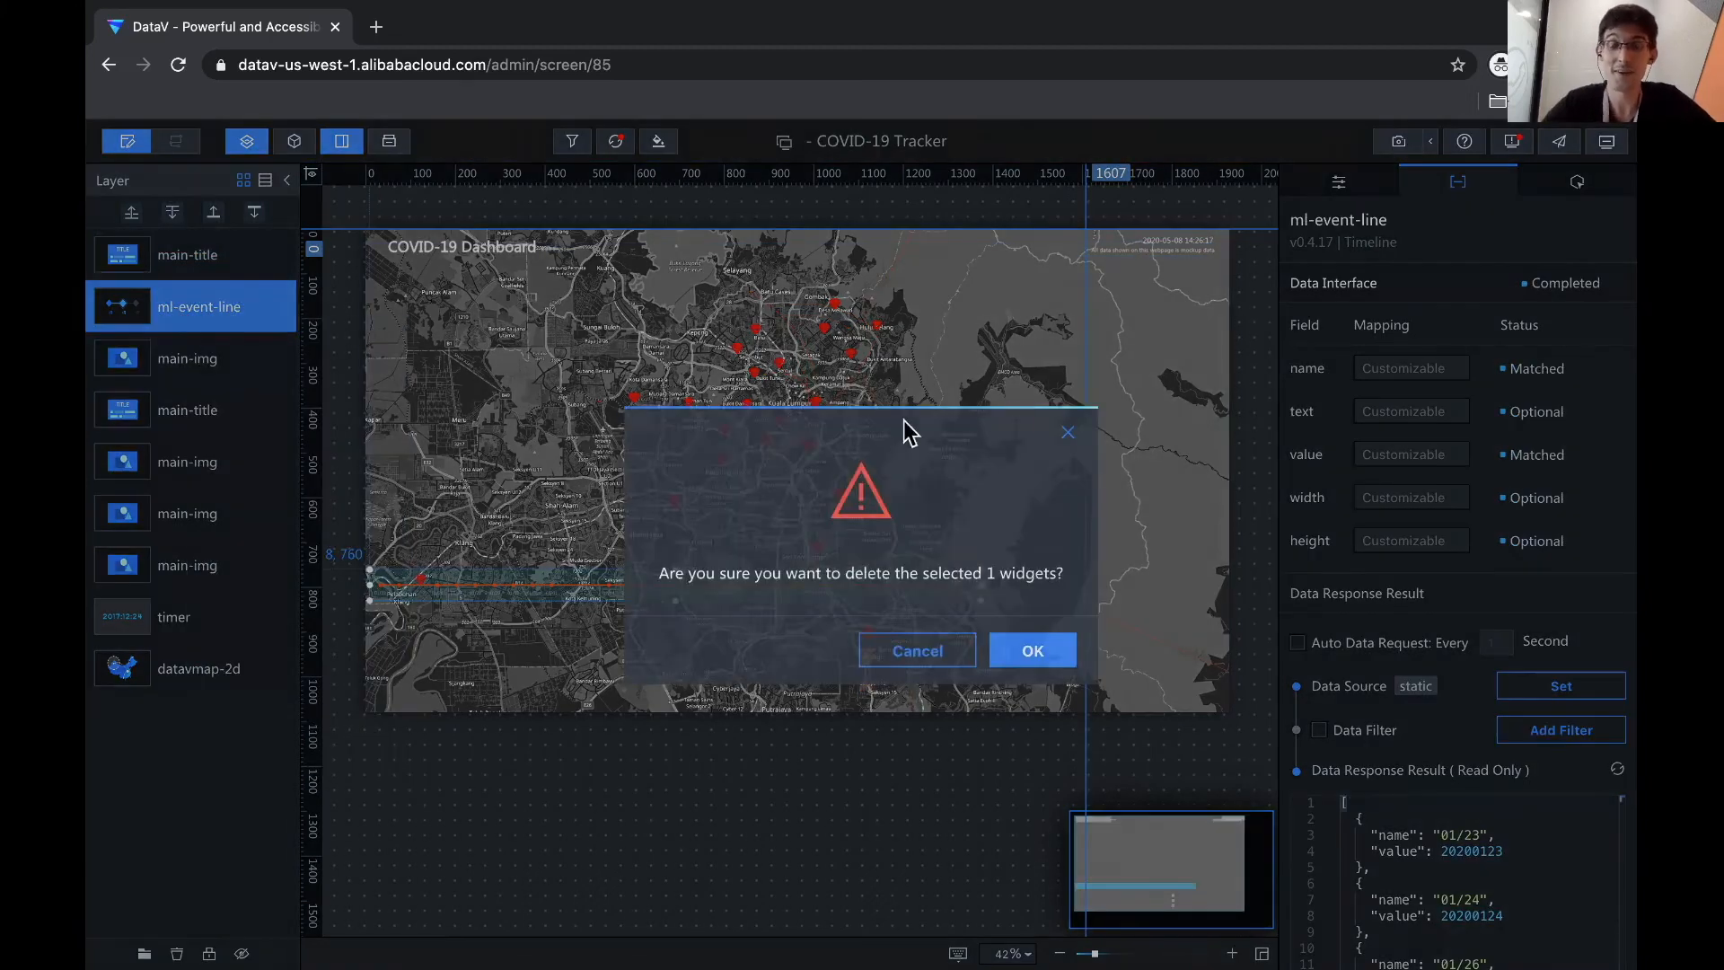
{"action": "key", "text": "Return"}
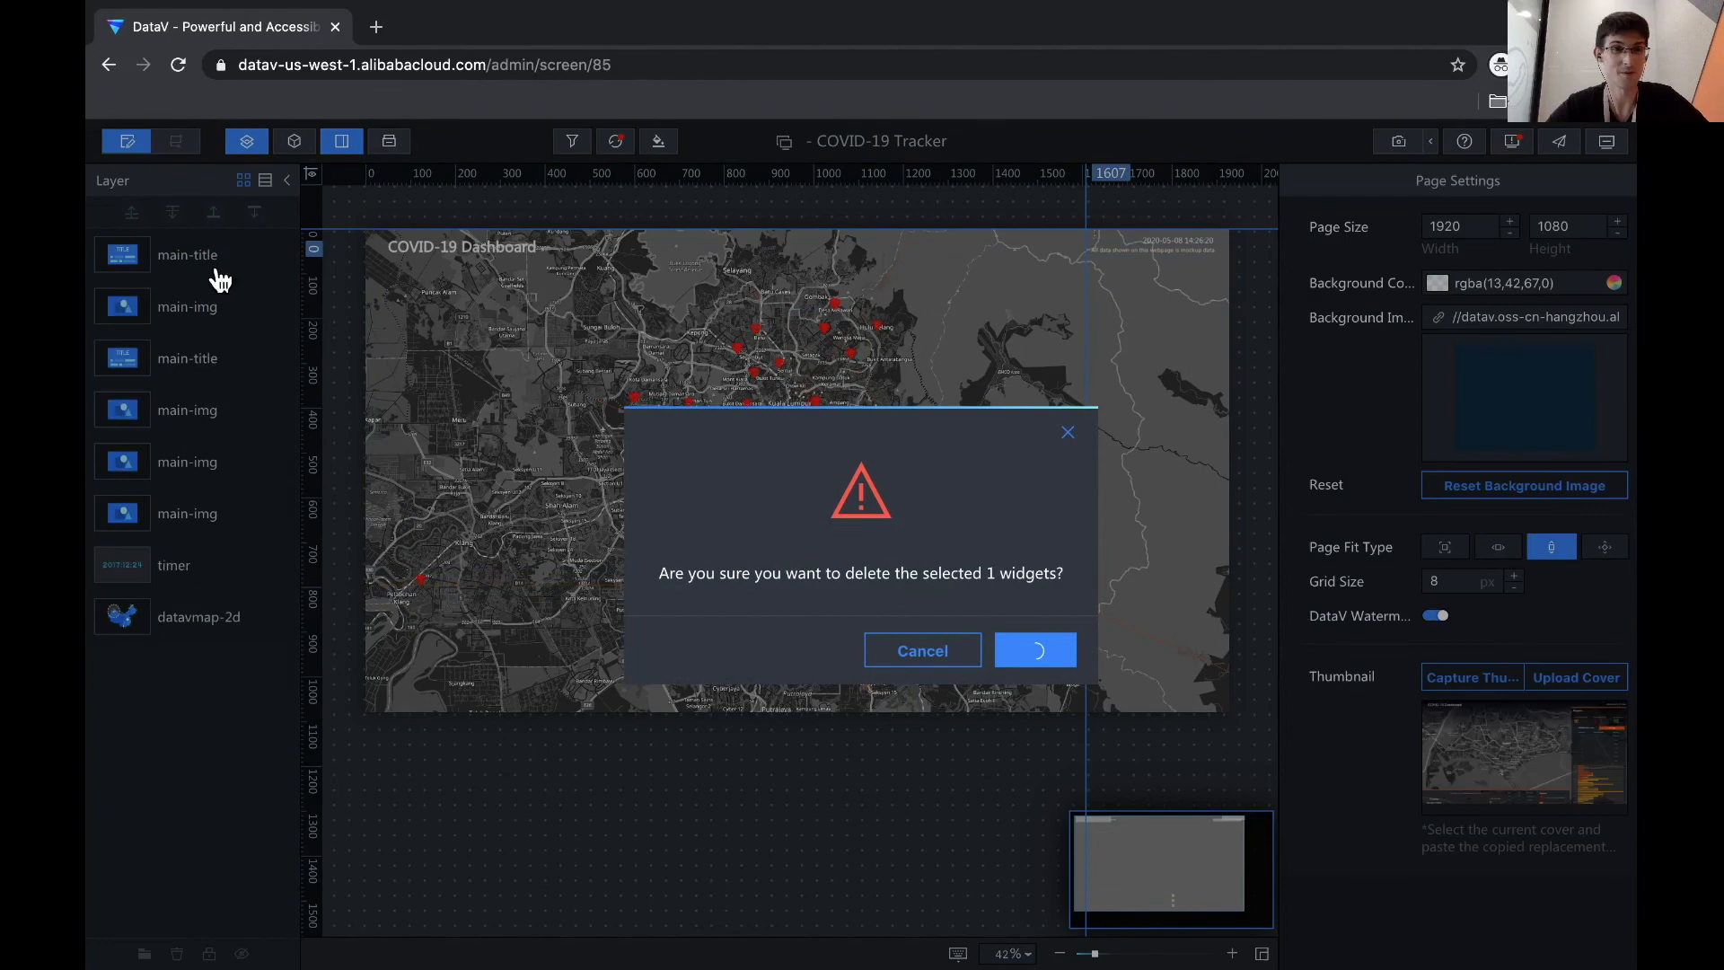
- Select the three lower main-img image layers and delete them
{"action": "left_click", "coordinate": [189, 329]}
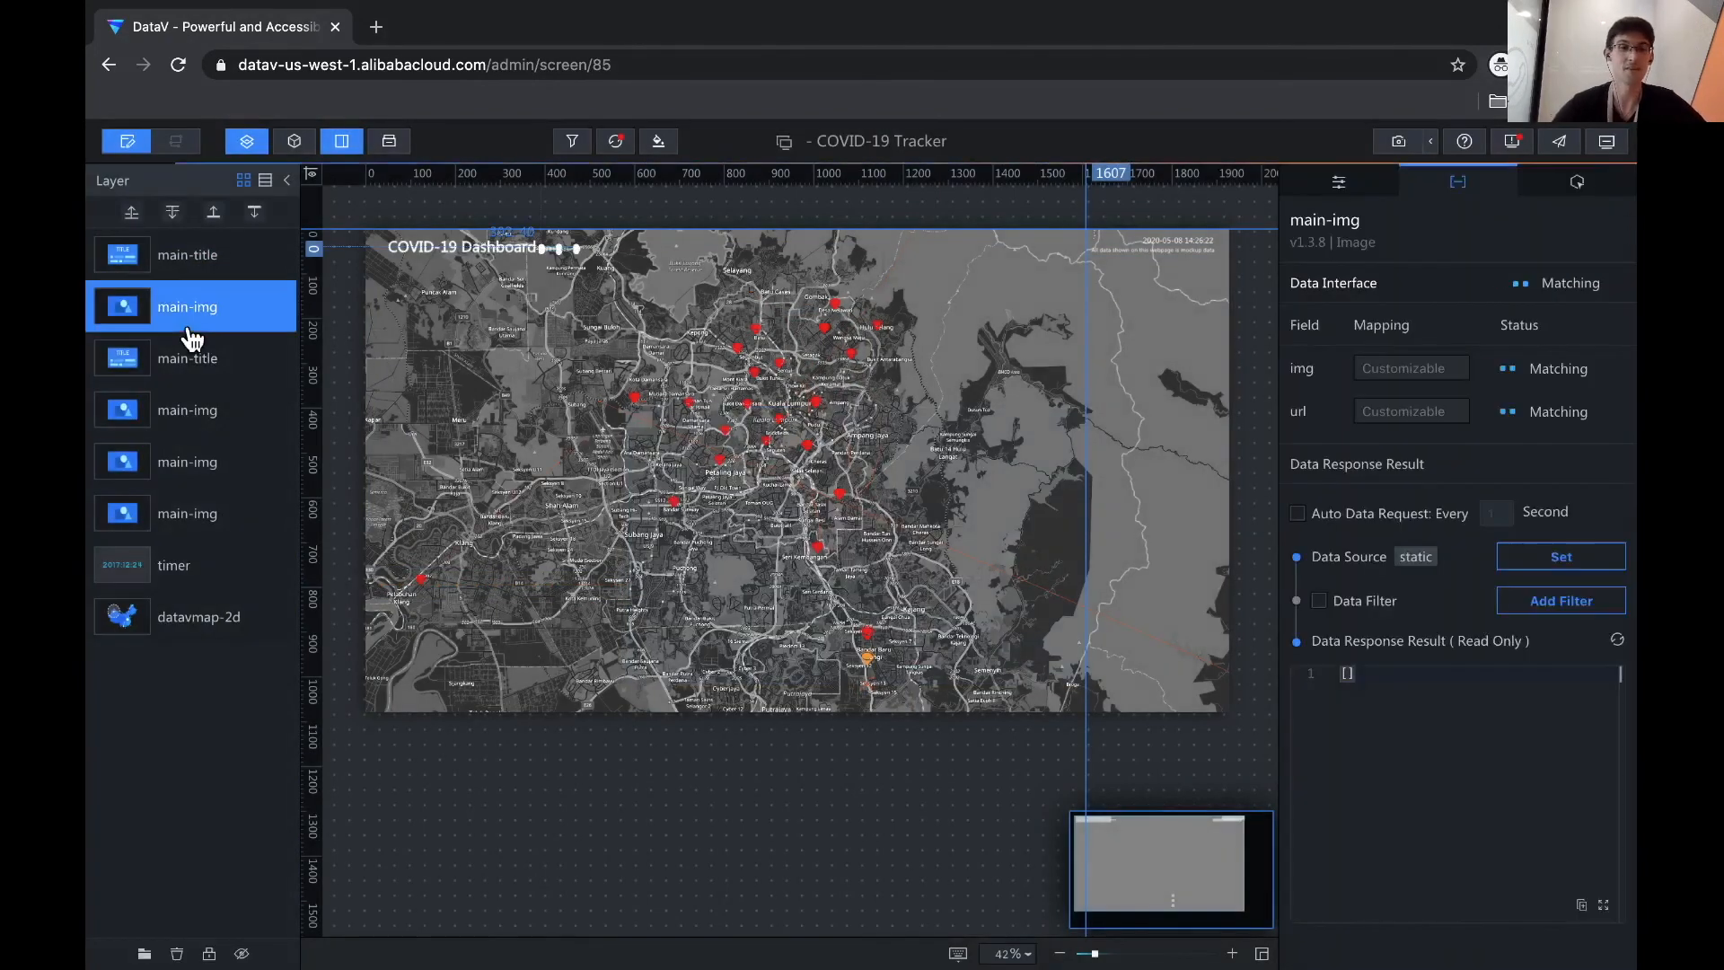
{"action": "left_click", "coordinate": [186, 363]}
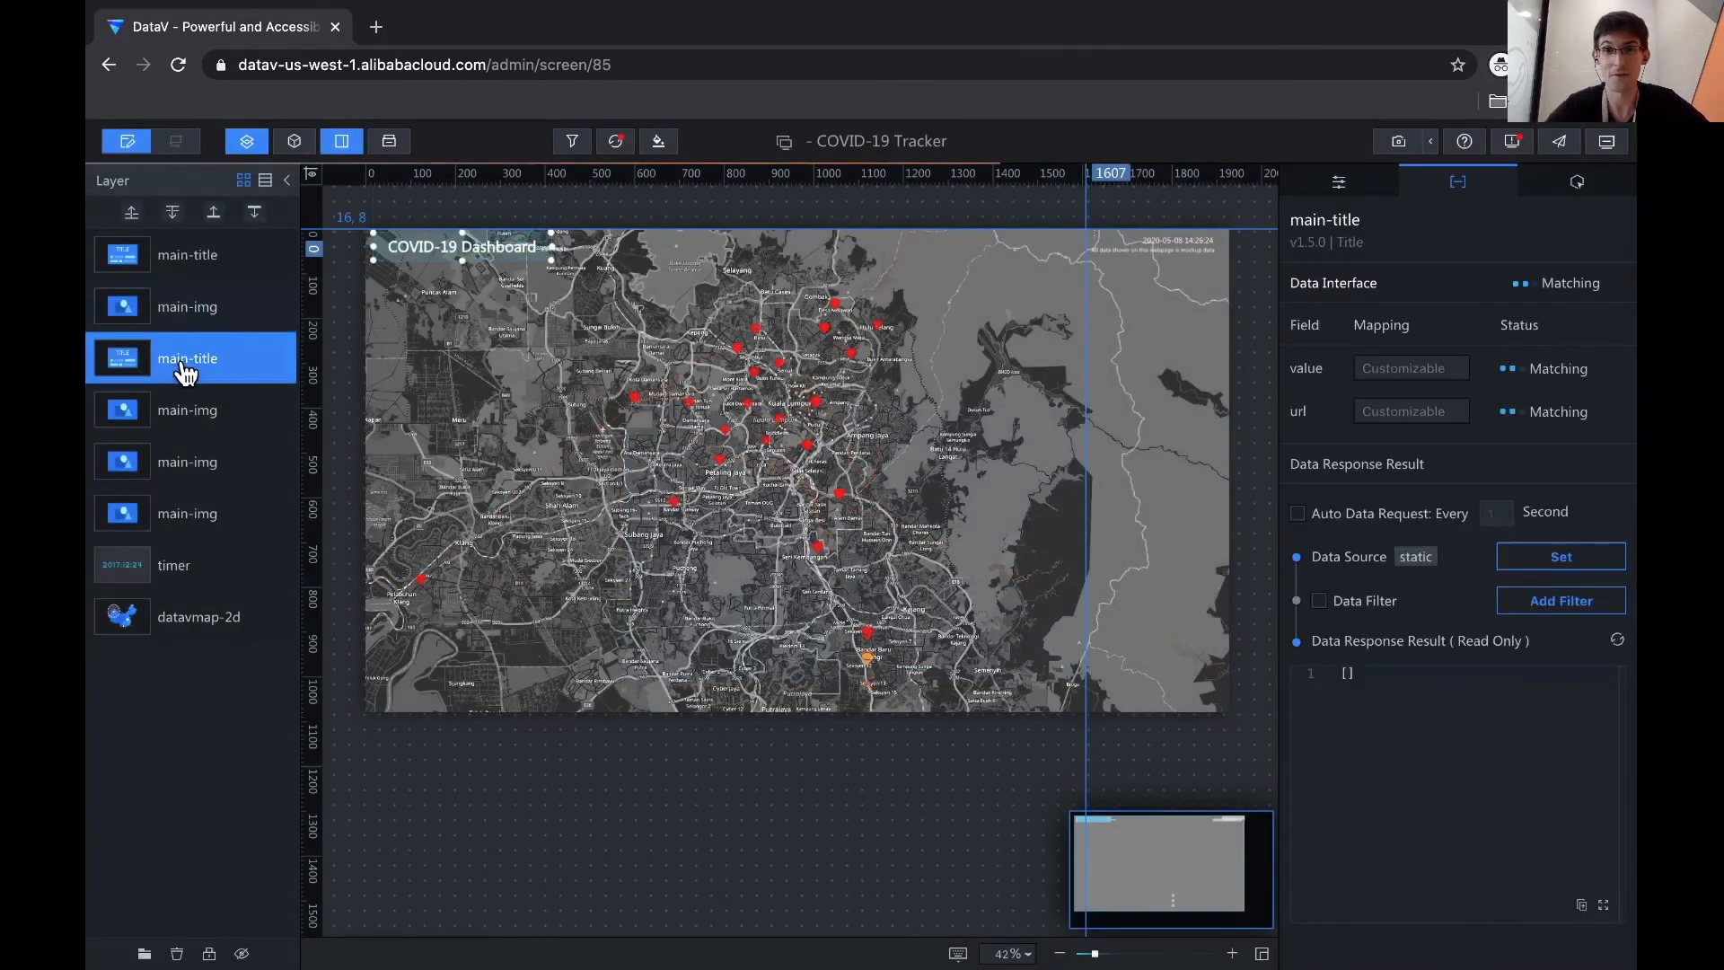
{"action": "left_click", "coordinate": [185, 418]}
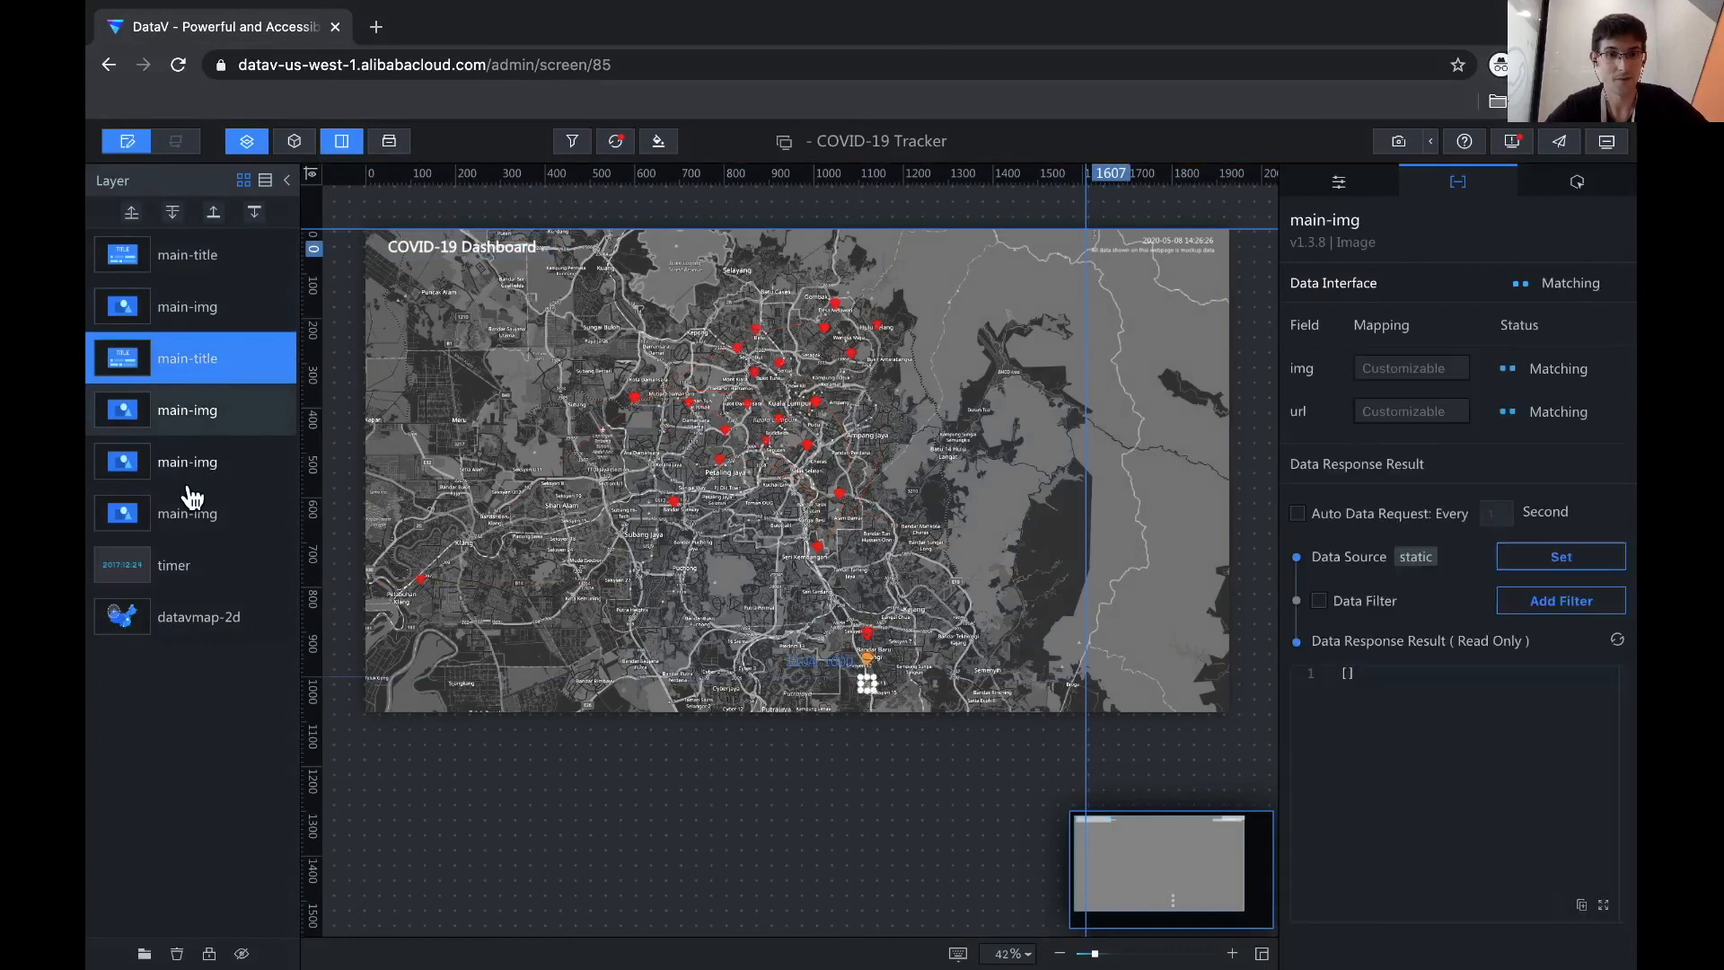
{"action": "left_click", "coordinate": [191, 521], "text": "shift"}
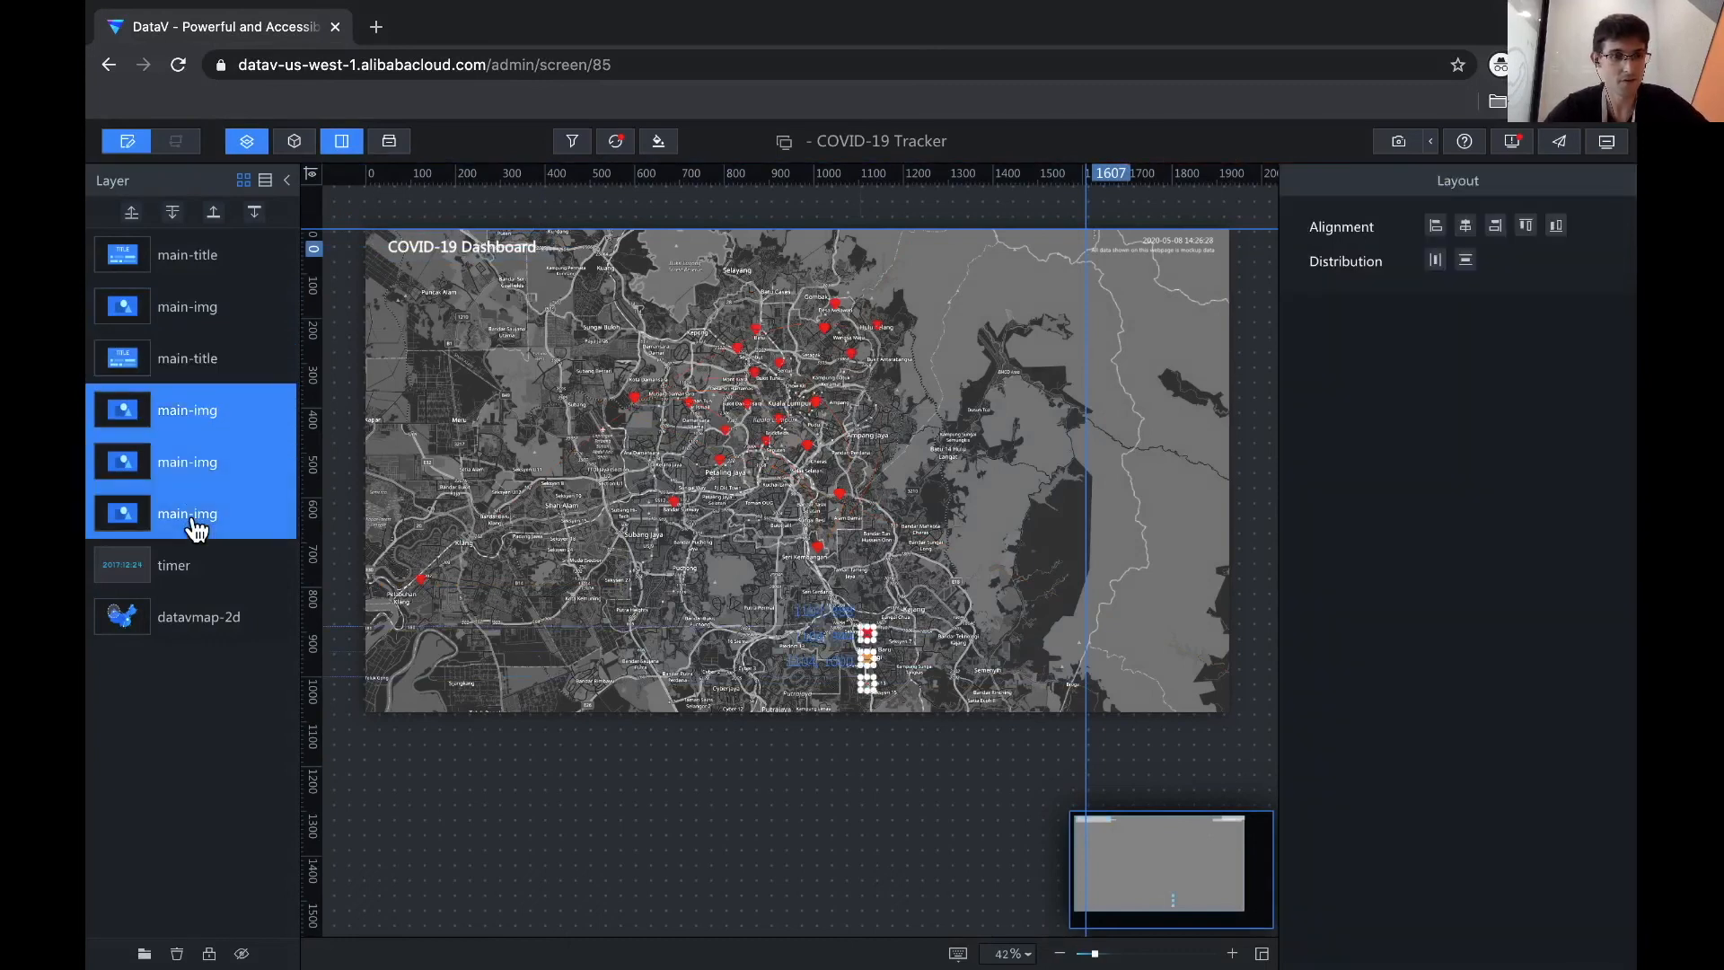
{"action": "right_click", "coordinate": [205, 526]}
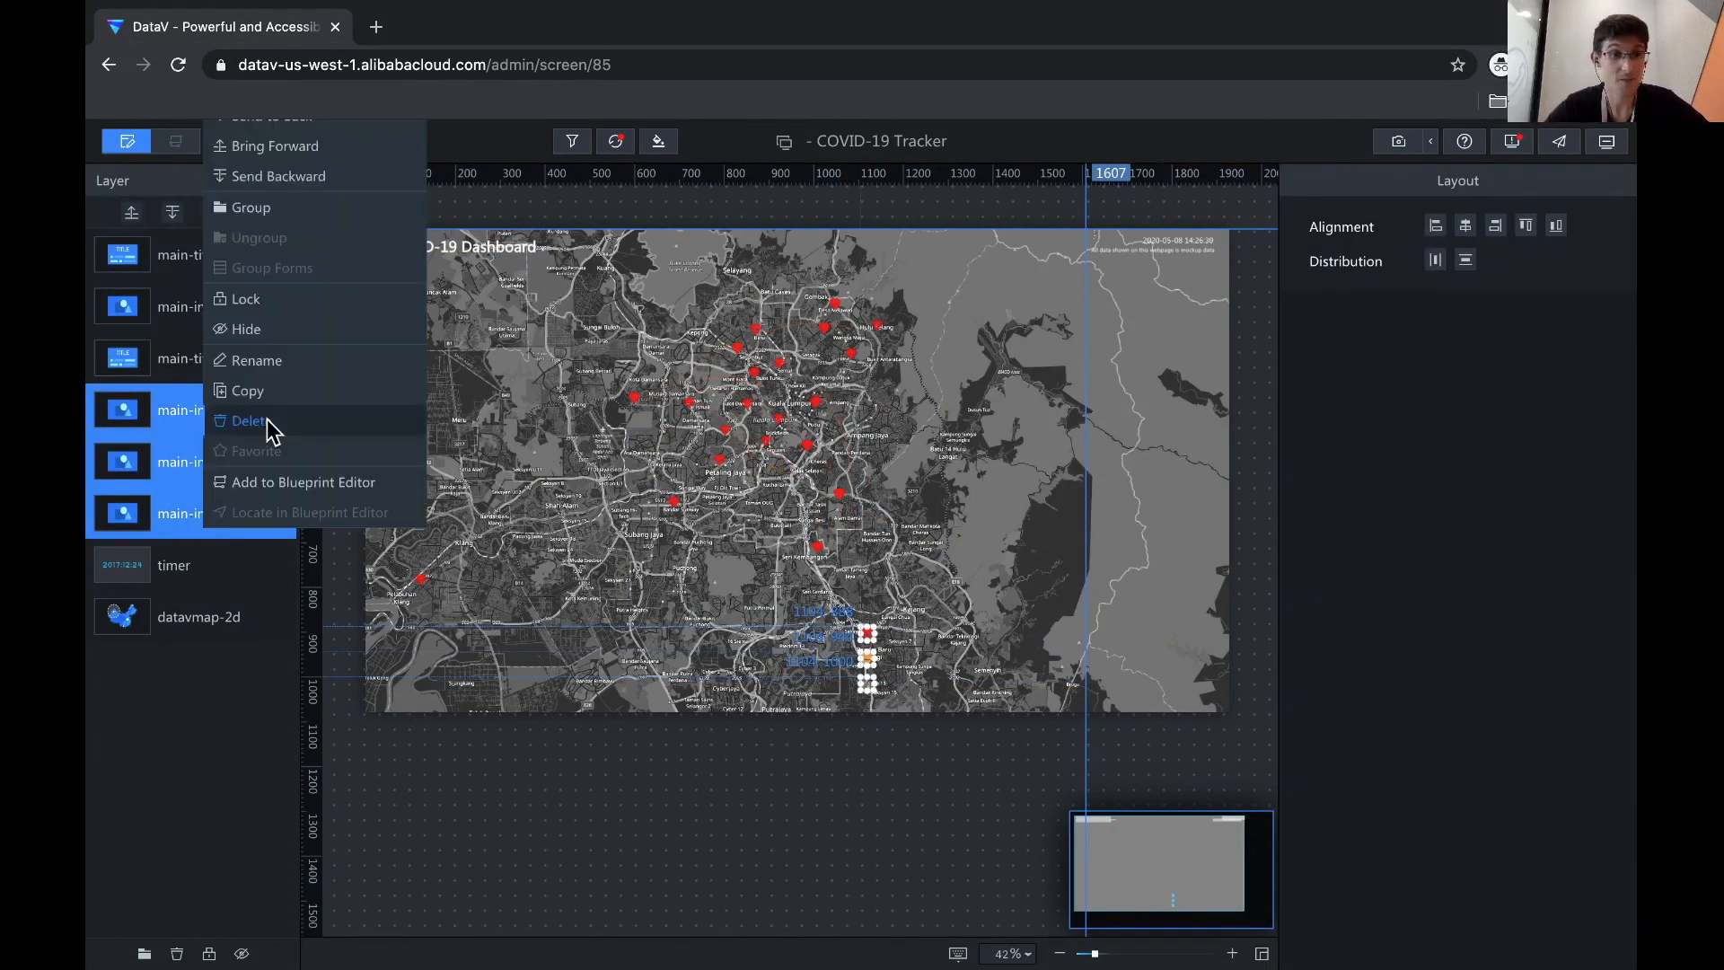
{"action": "left_click", "coordinate": [270, 422]}
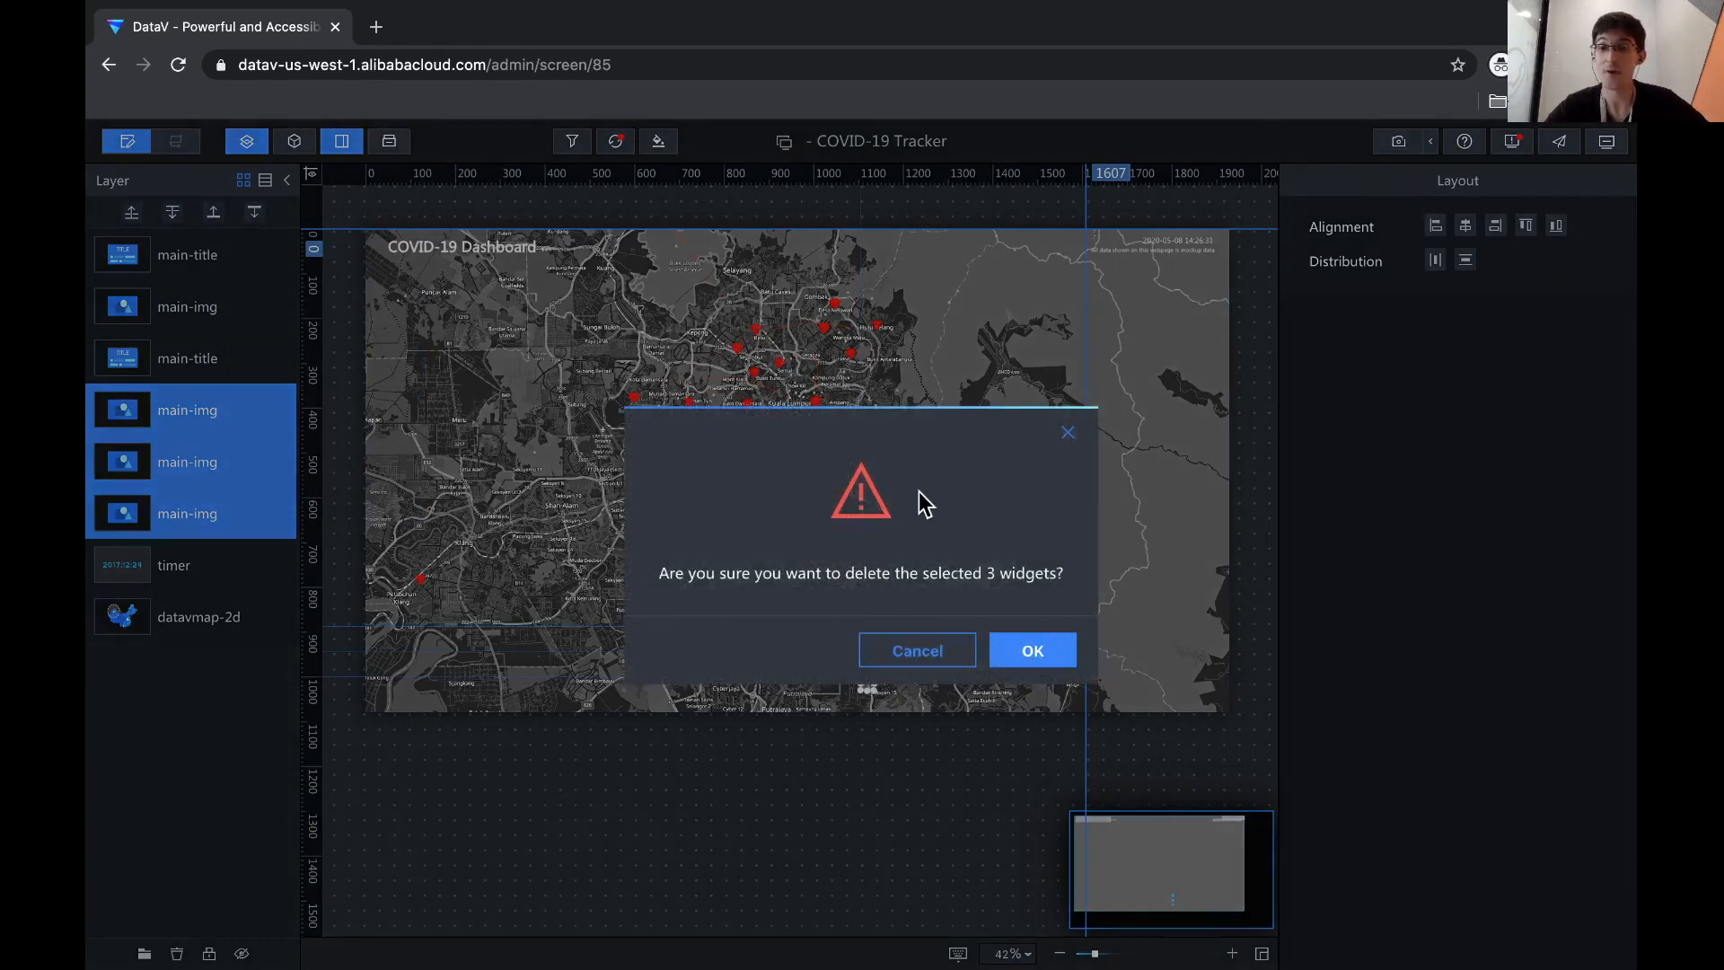
{"action": "key", "text": "Return"}
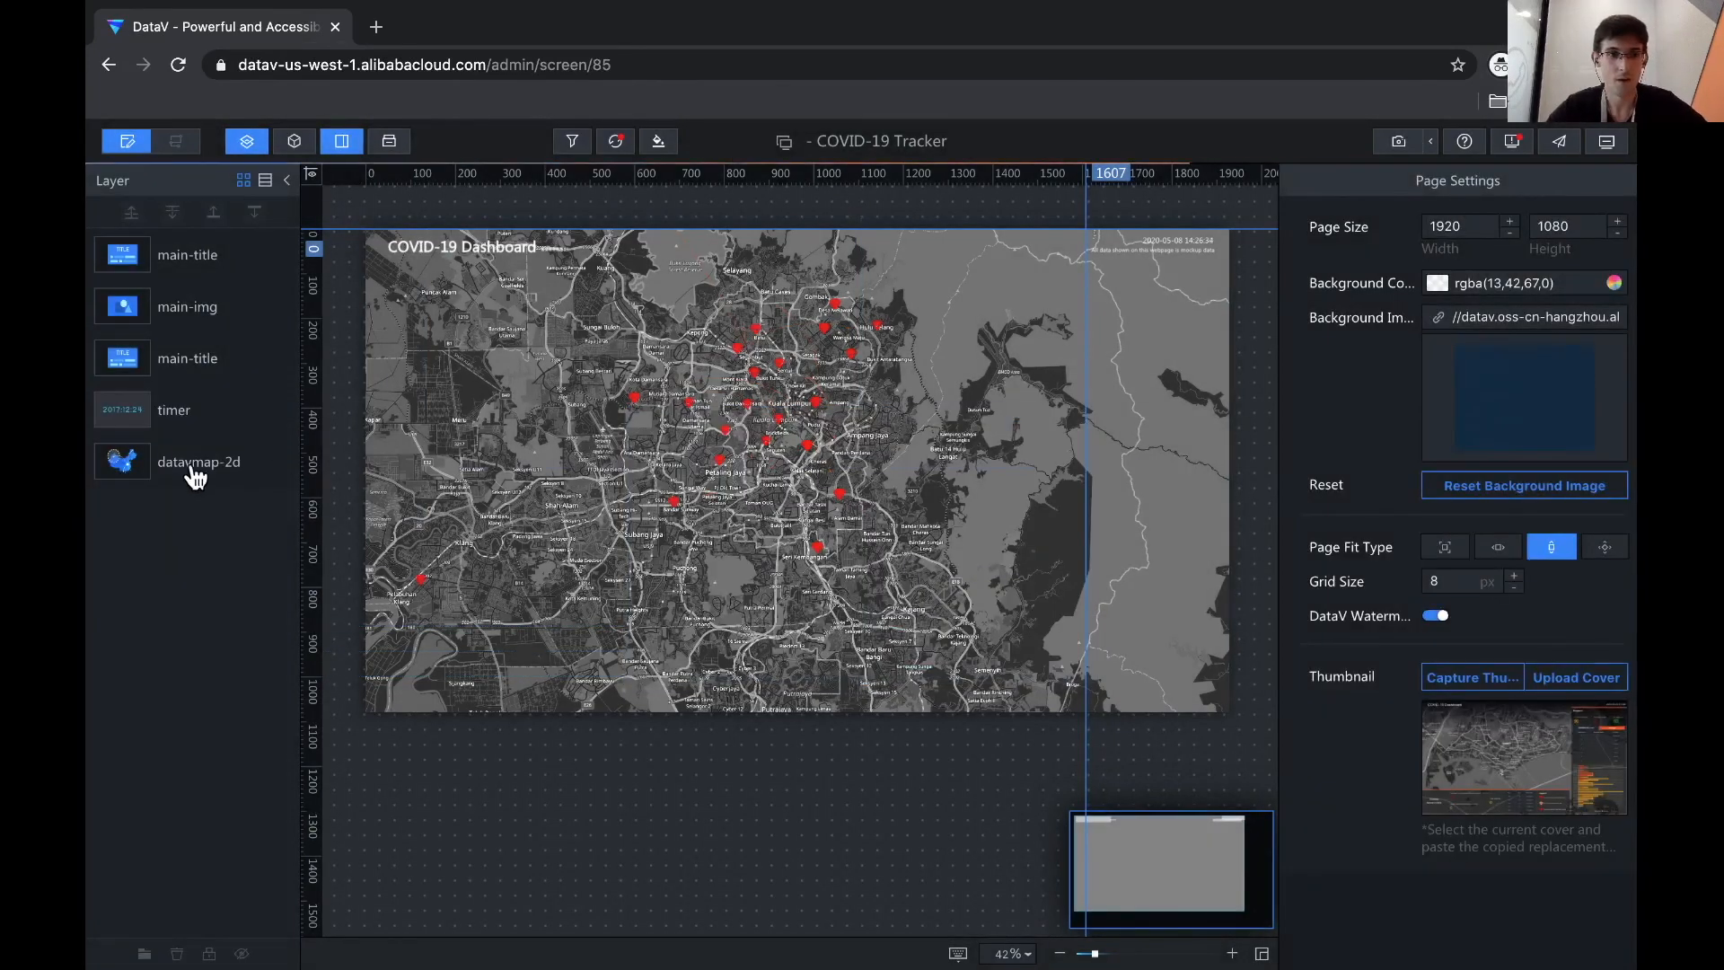
{"action": "left_click", "coordinate": [195, 476]}
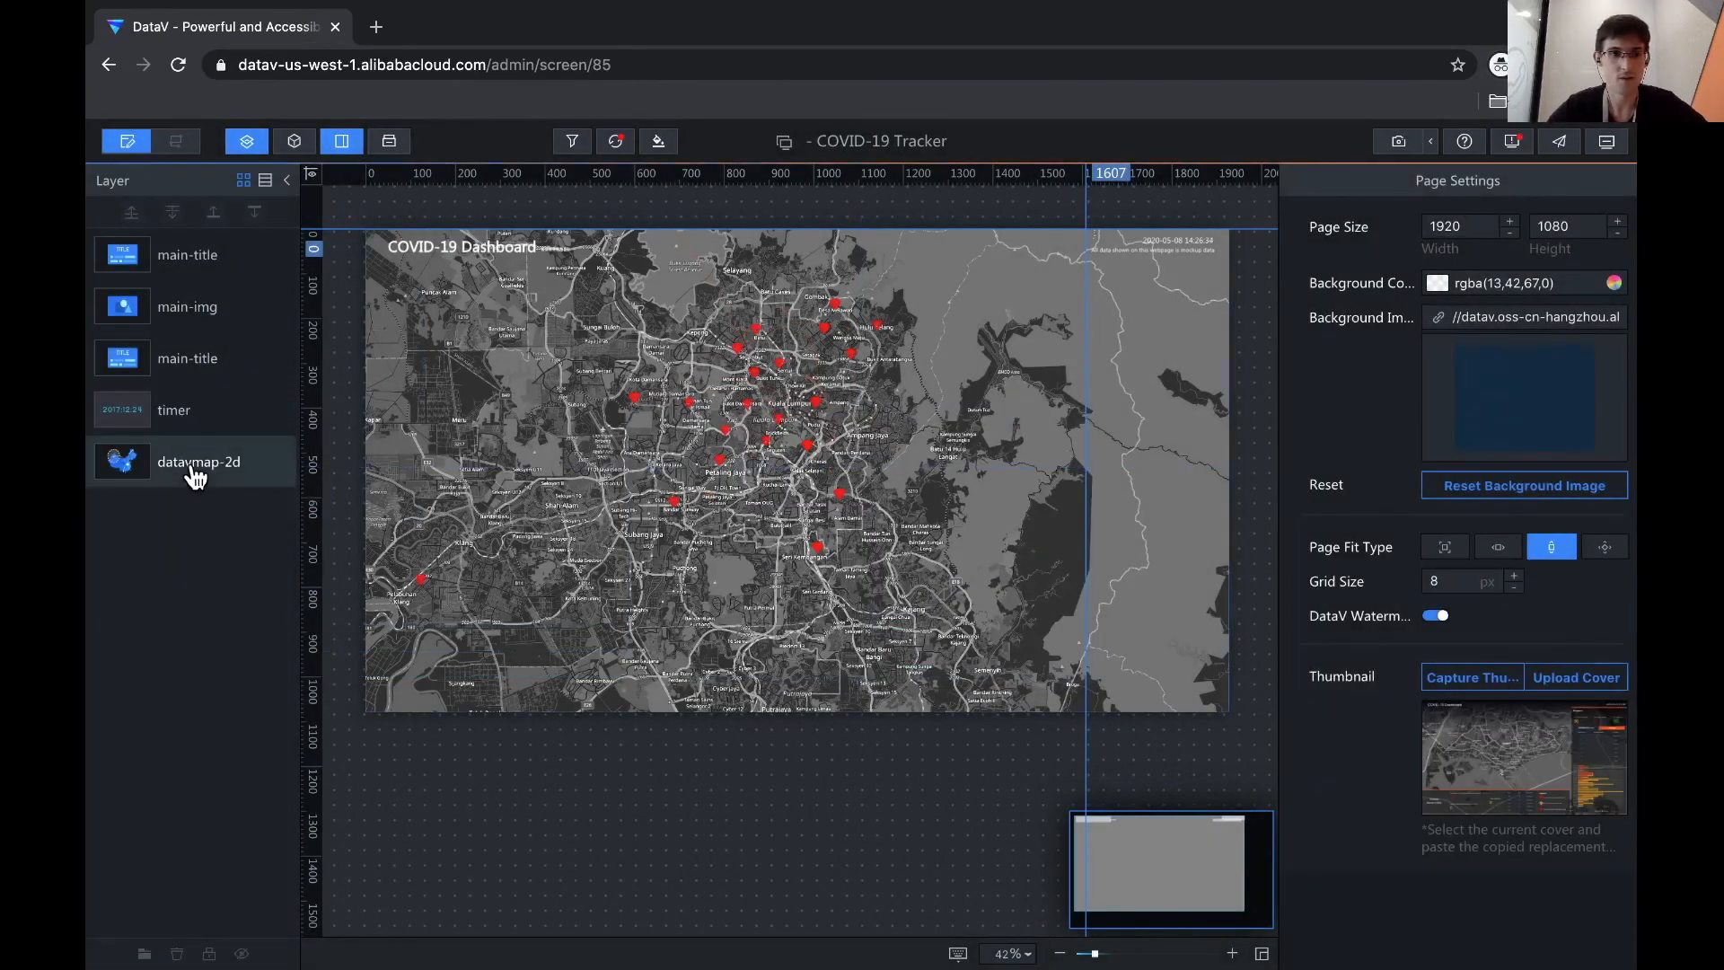
{"action": "left_click", "coordinate": [195, 400]}
{"action": "left_click", "coordinate": [195, 368]}
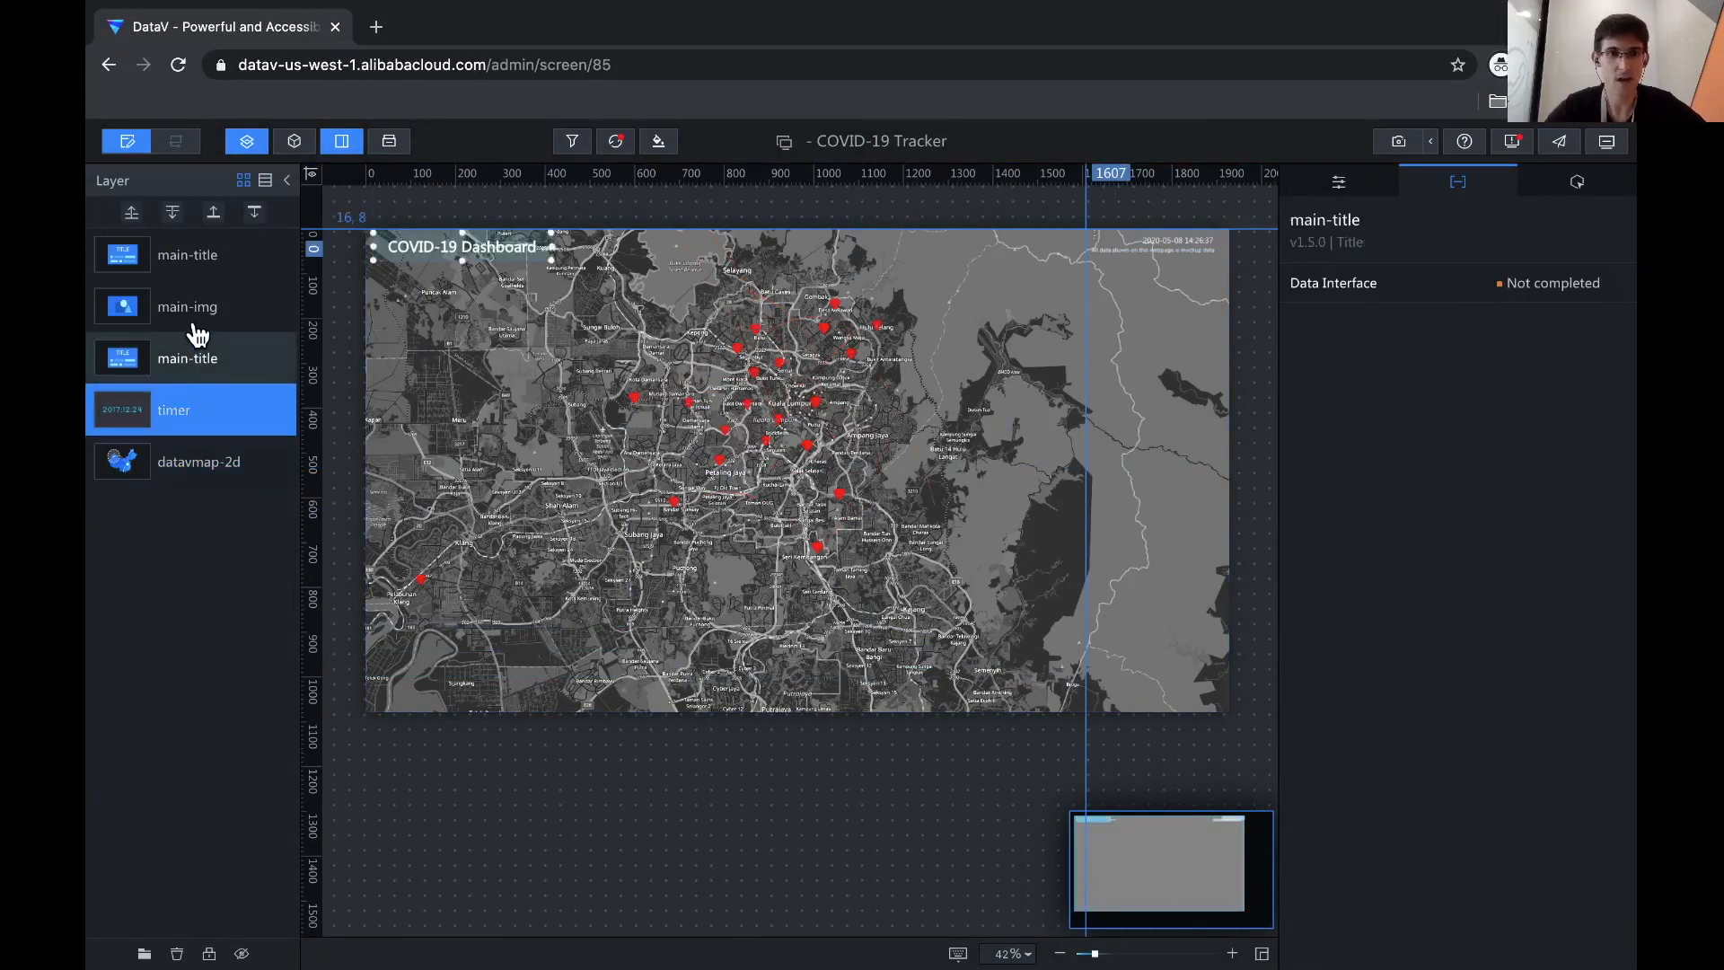
{"action": "left_click", "coordinate": [197, 297]}
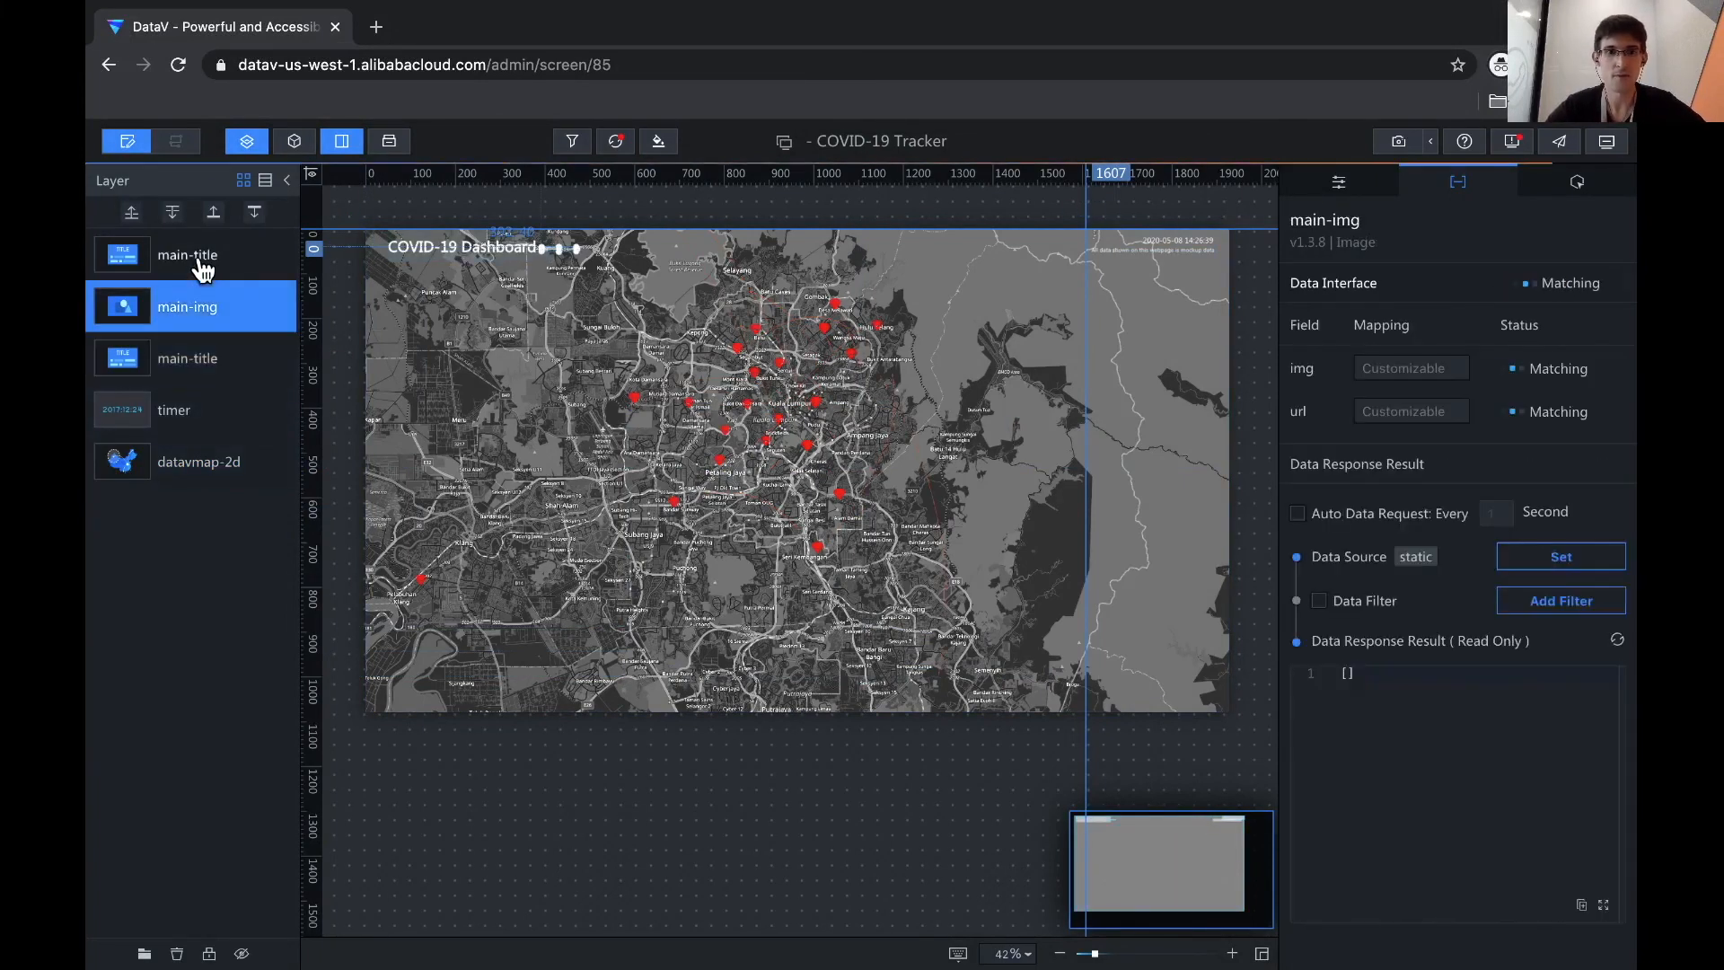
{"action": "left_click", "coordinate": [200, 260]}
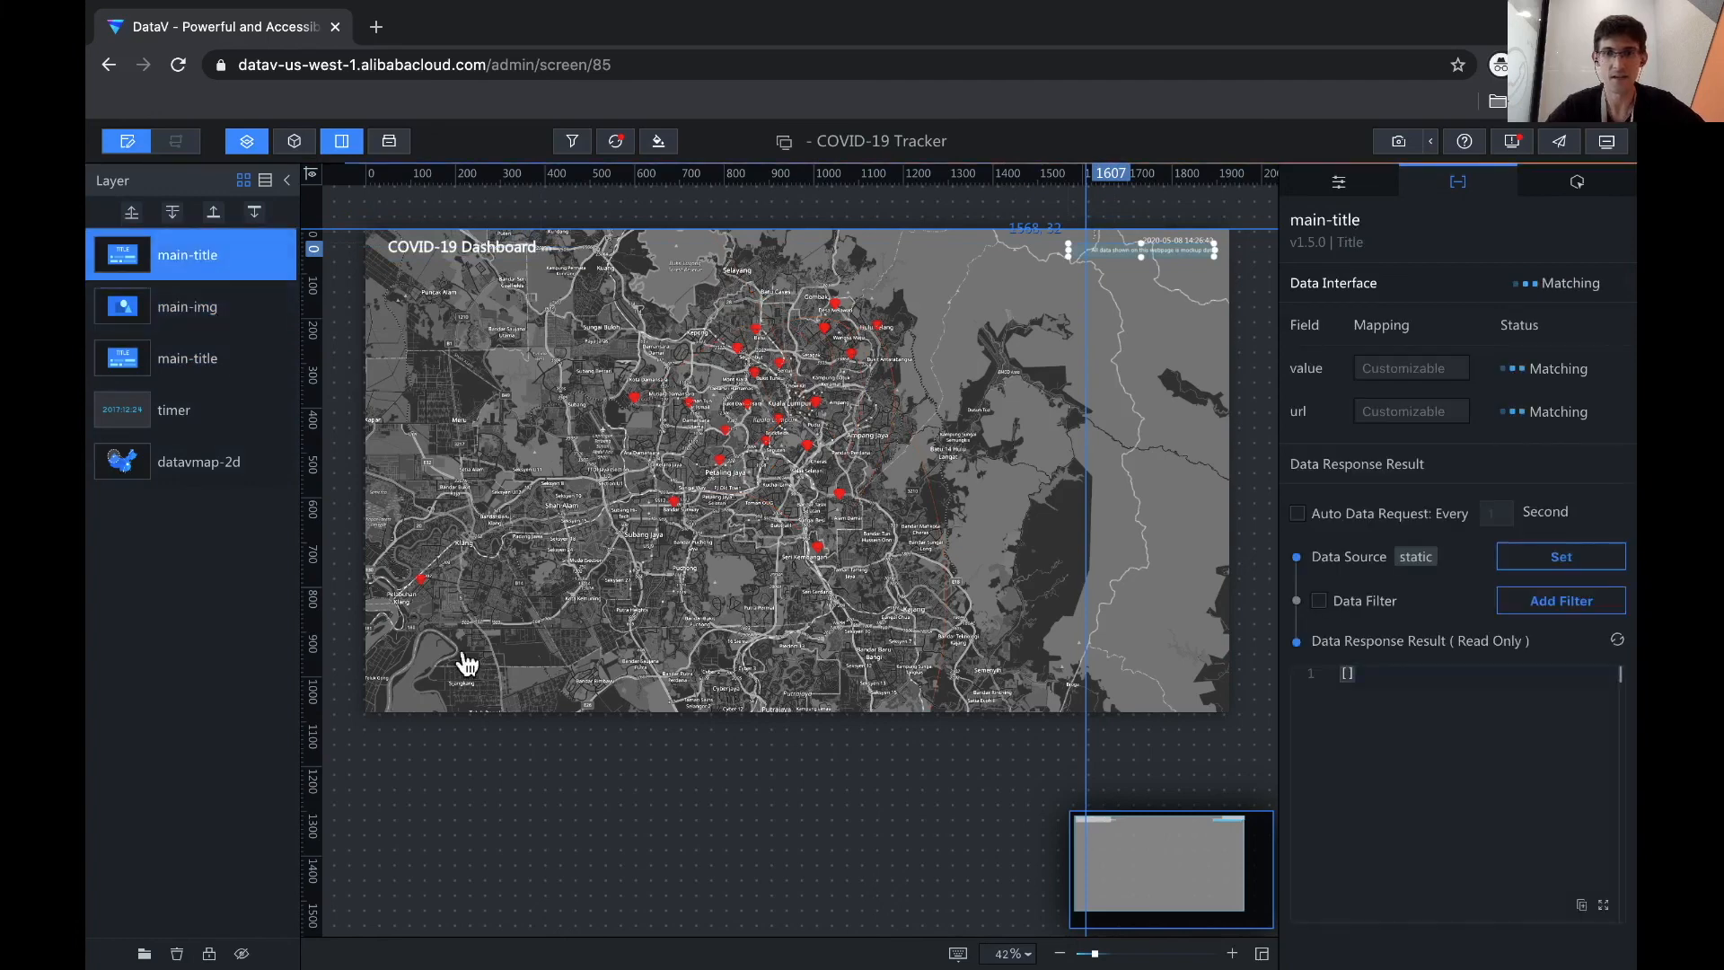
{"action": "left_click", "coordinate": [549, 743]}
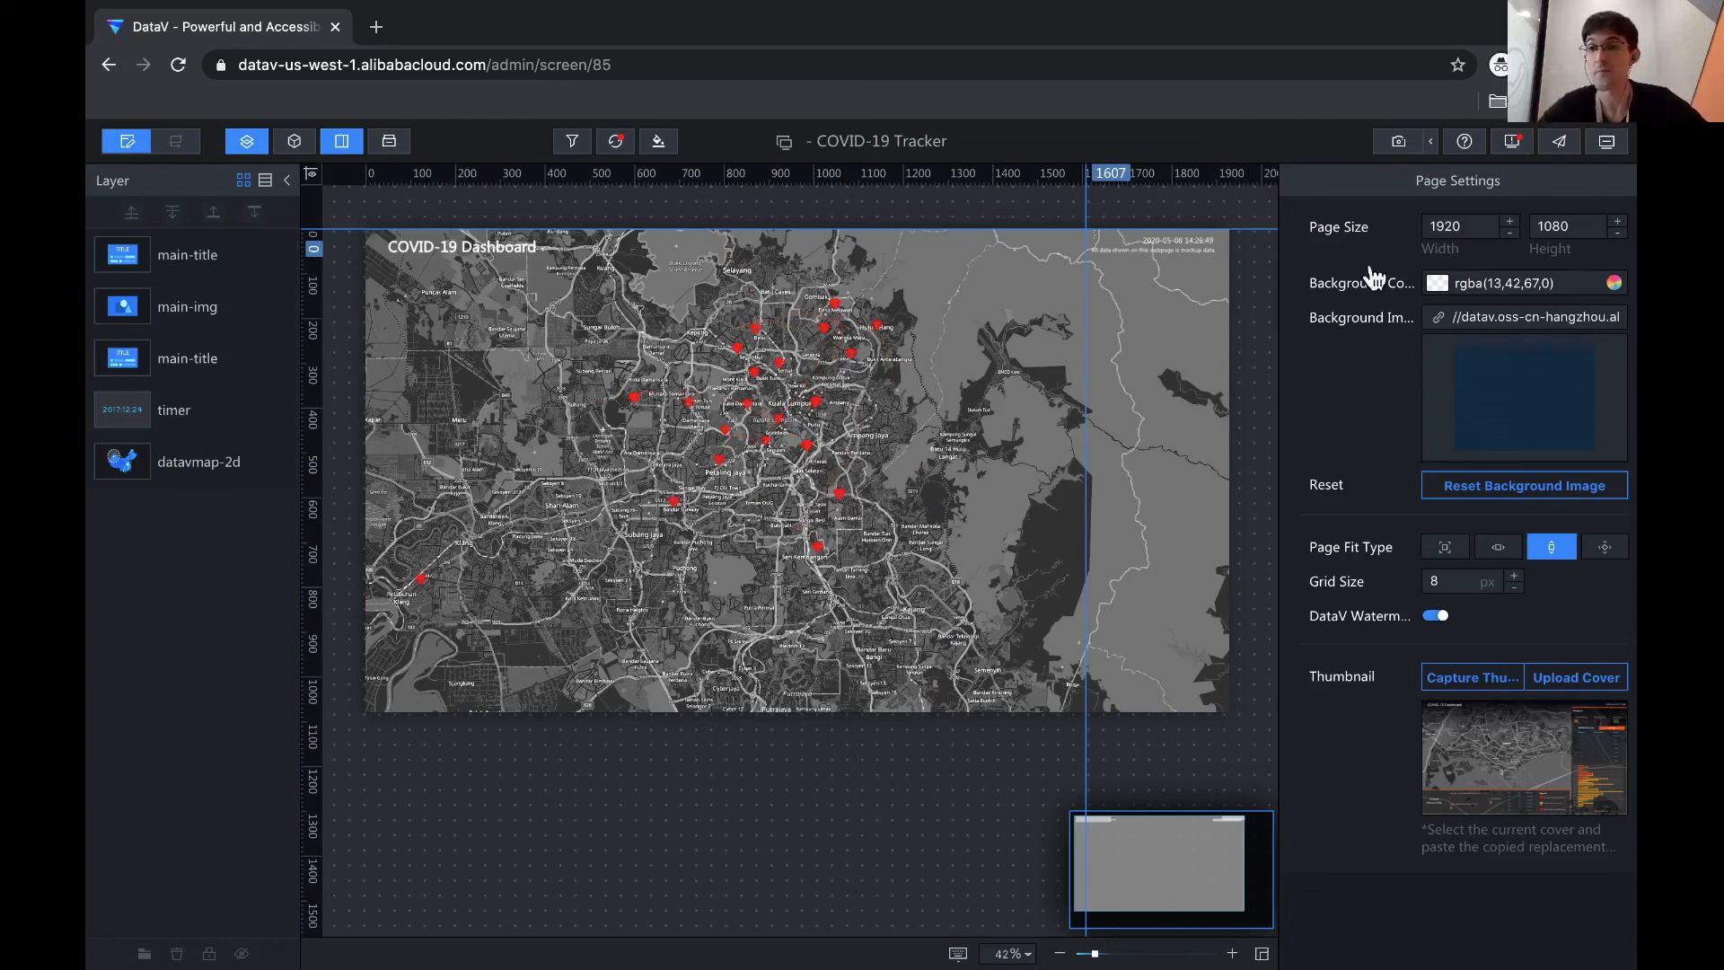
- Publish the COVID-19 Tracker project, copy its Project URL, and open a new incognito tab
{"action": "left_click", "coordinate": [1559, 142]}
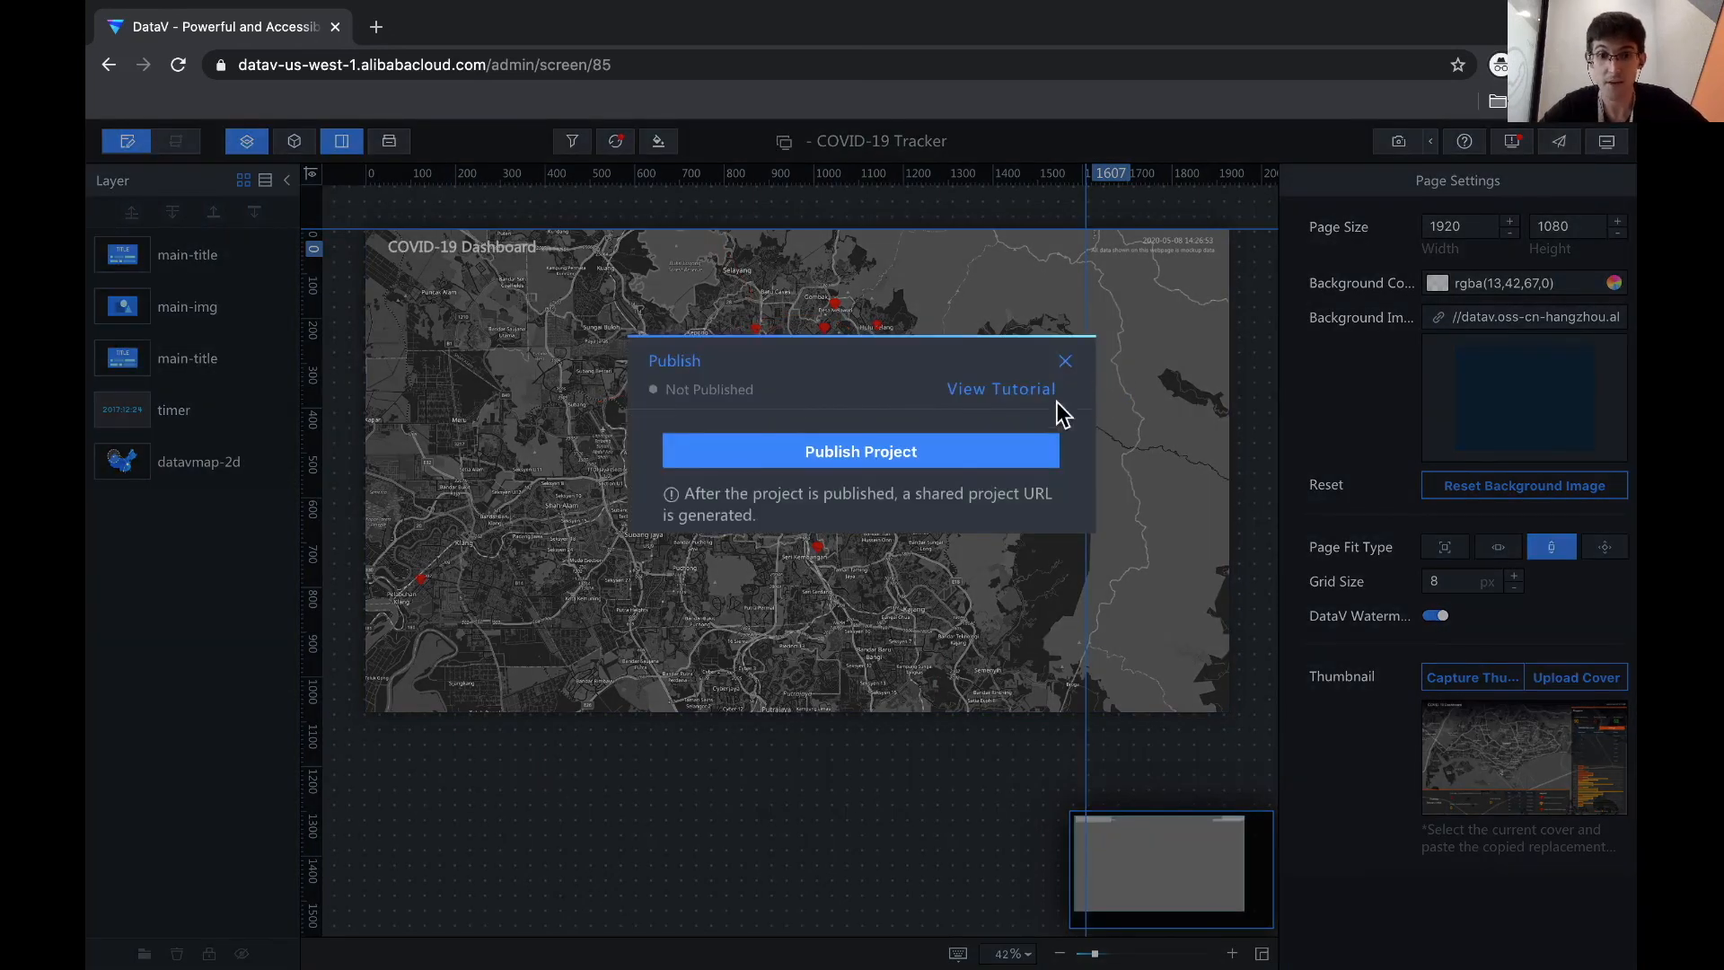
{"action": "left_click", "coordinate": [849, 454]}
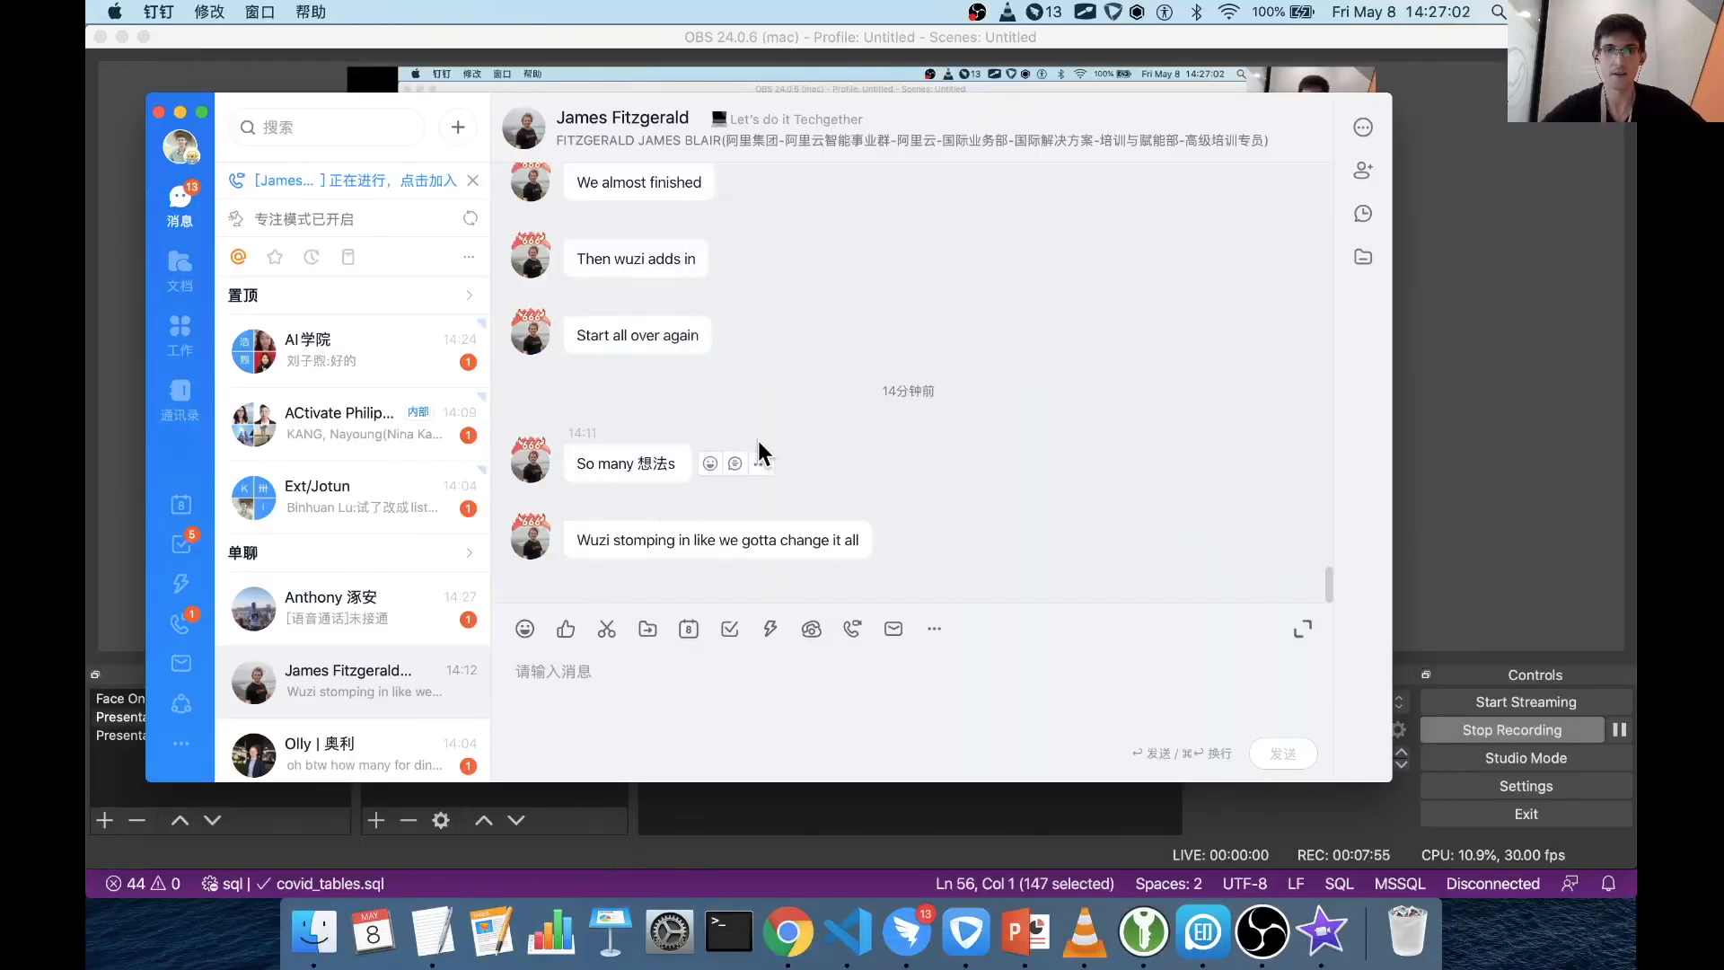
{"action": "key", "text": "ctrl+Right"}
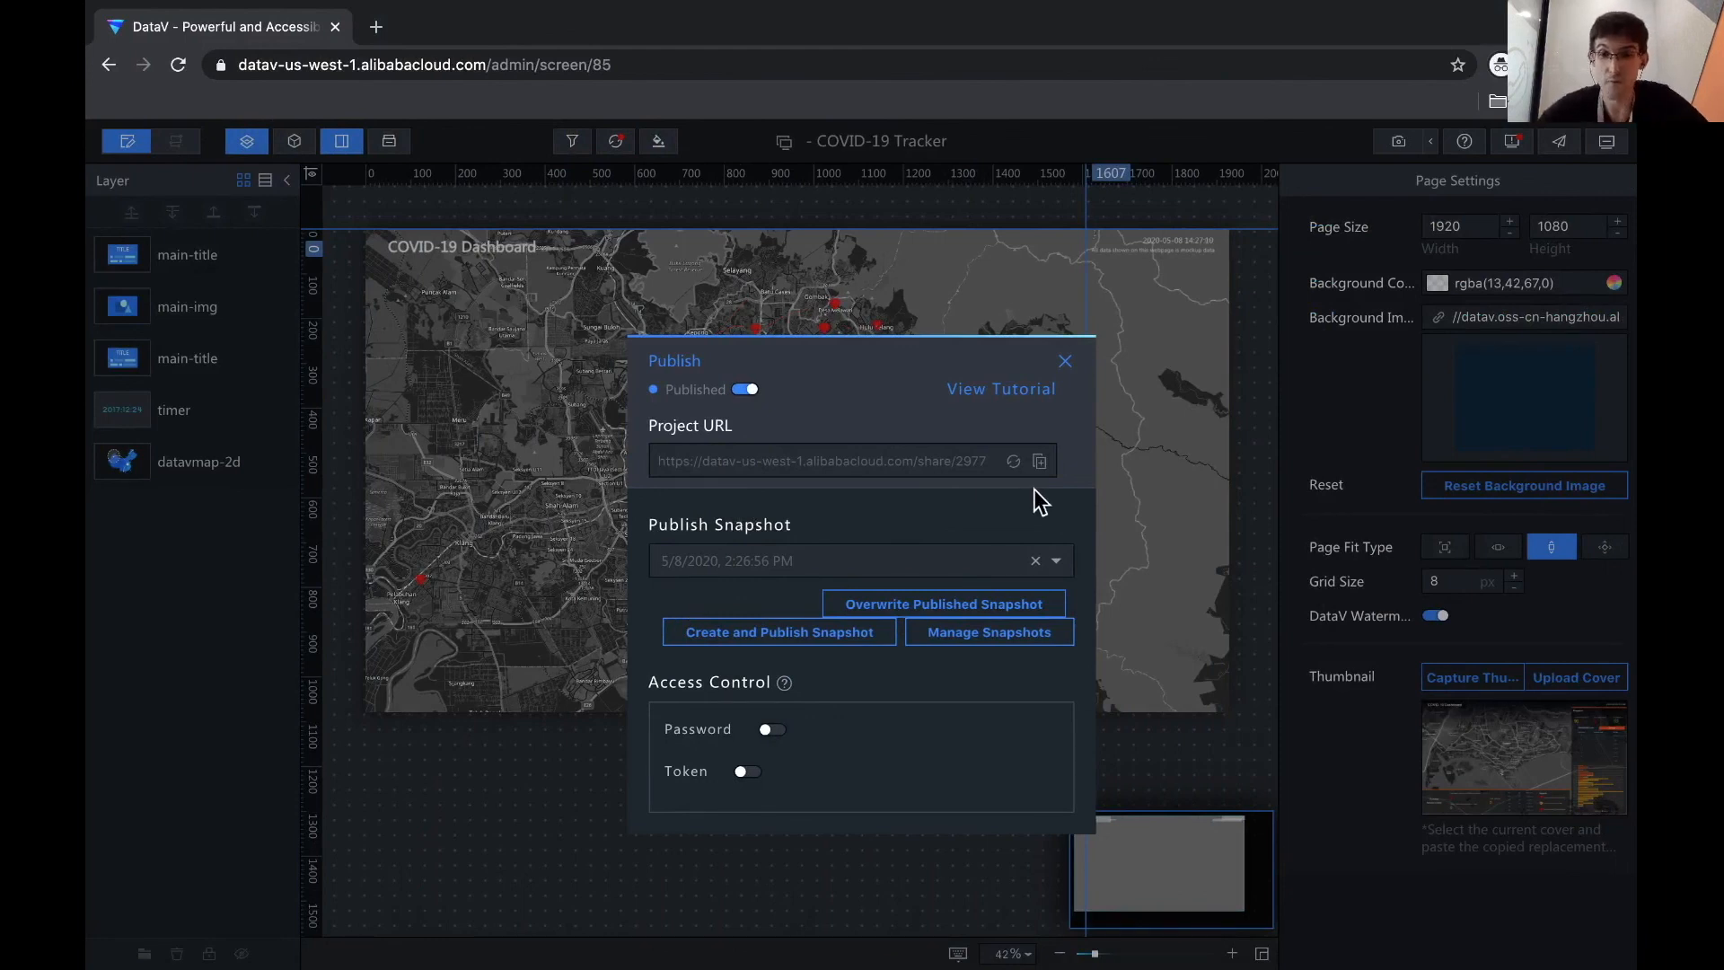
{"action": "left_click", "coordinate": [942, 445]}
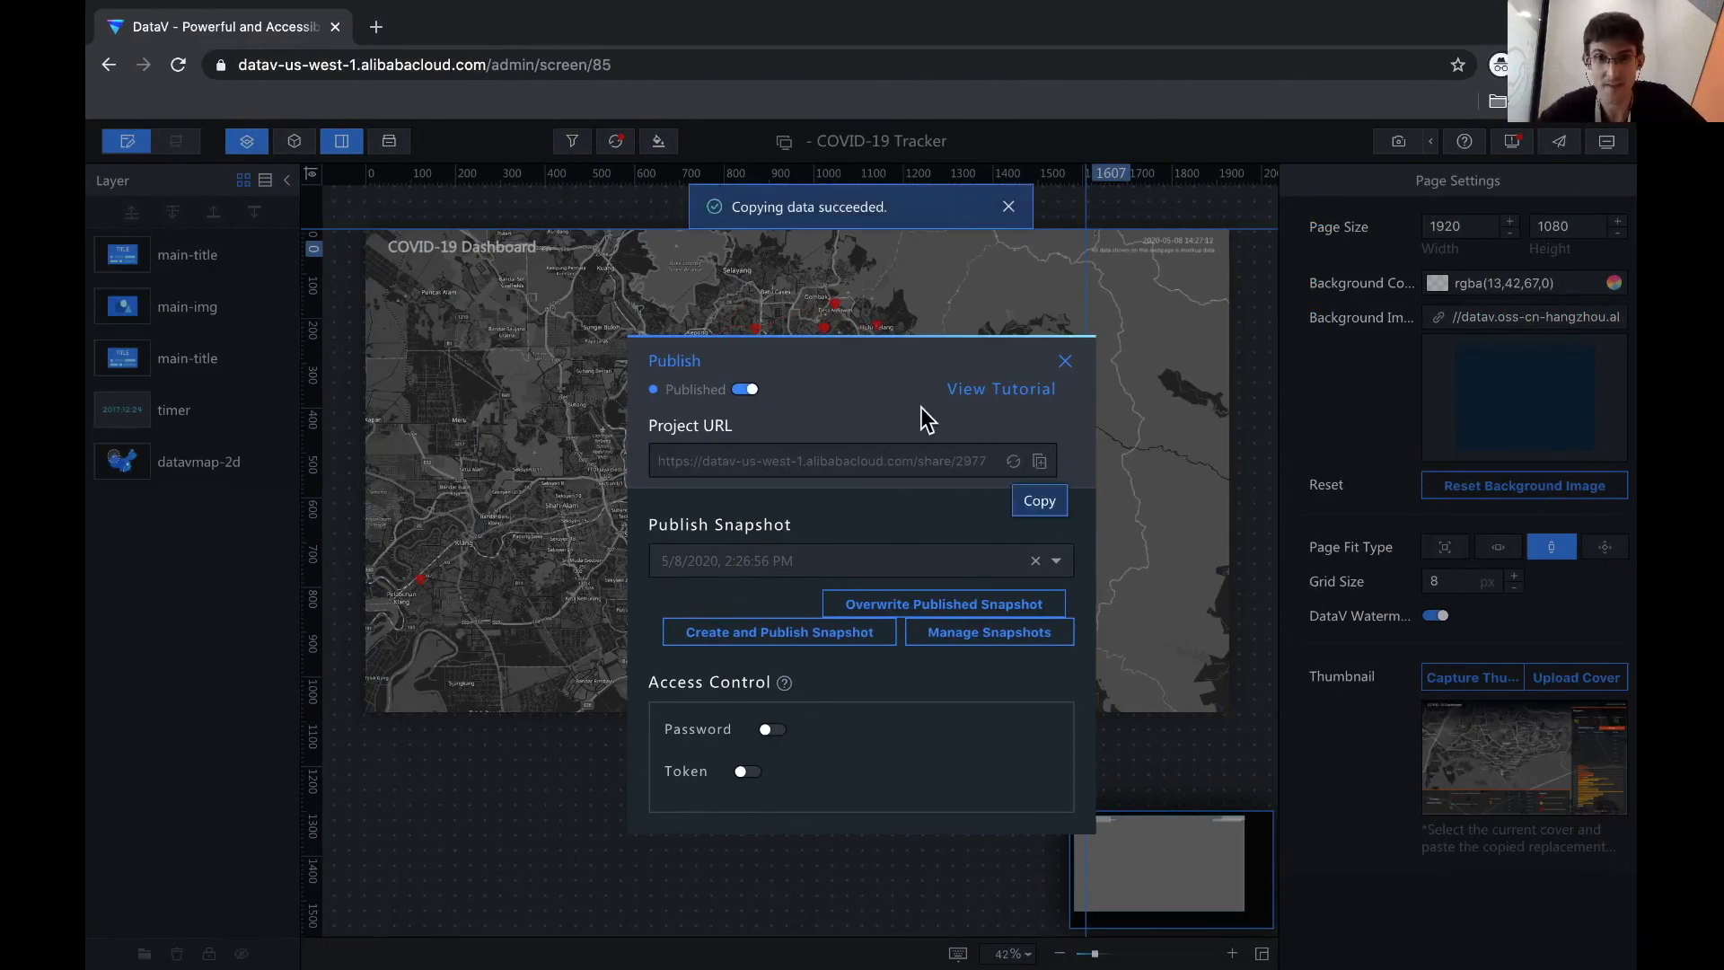
{"action": "left_click", "coordinate": [376, 27]}
- Load the copied share URL in the new tab and close the DataV editor tab
{"action": "right_click", "coordinate": [401, 70]}
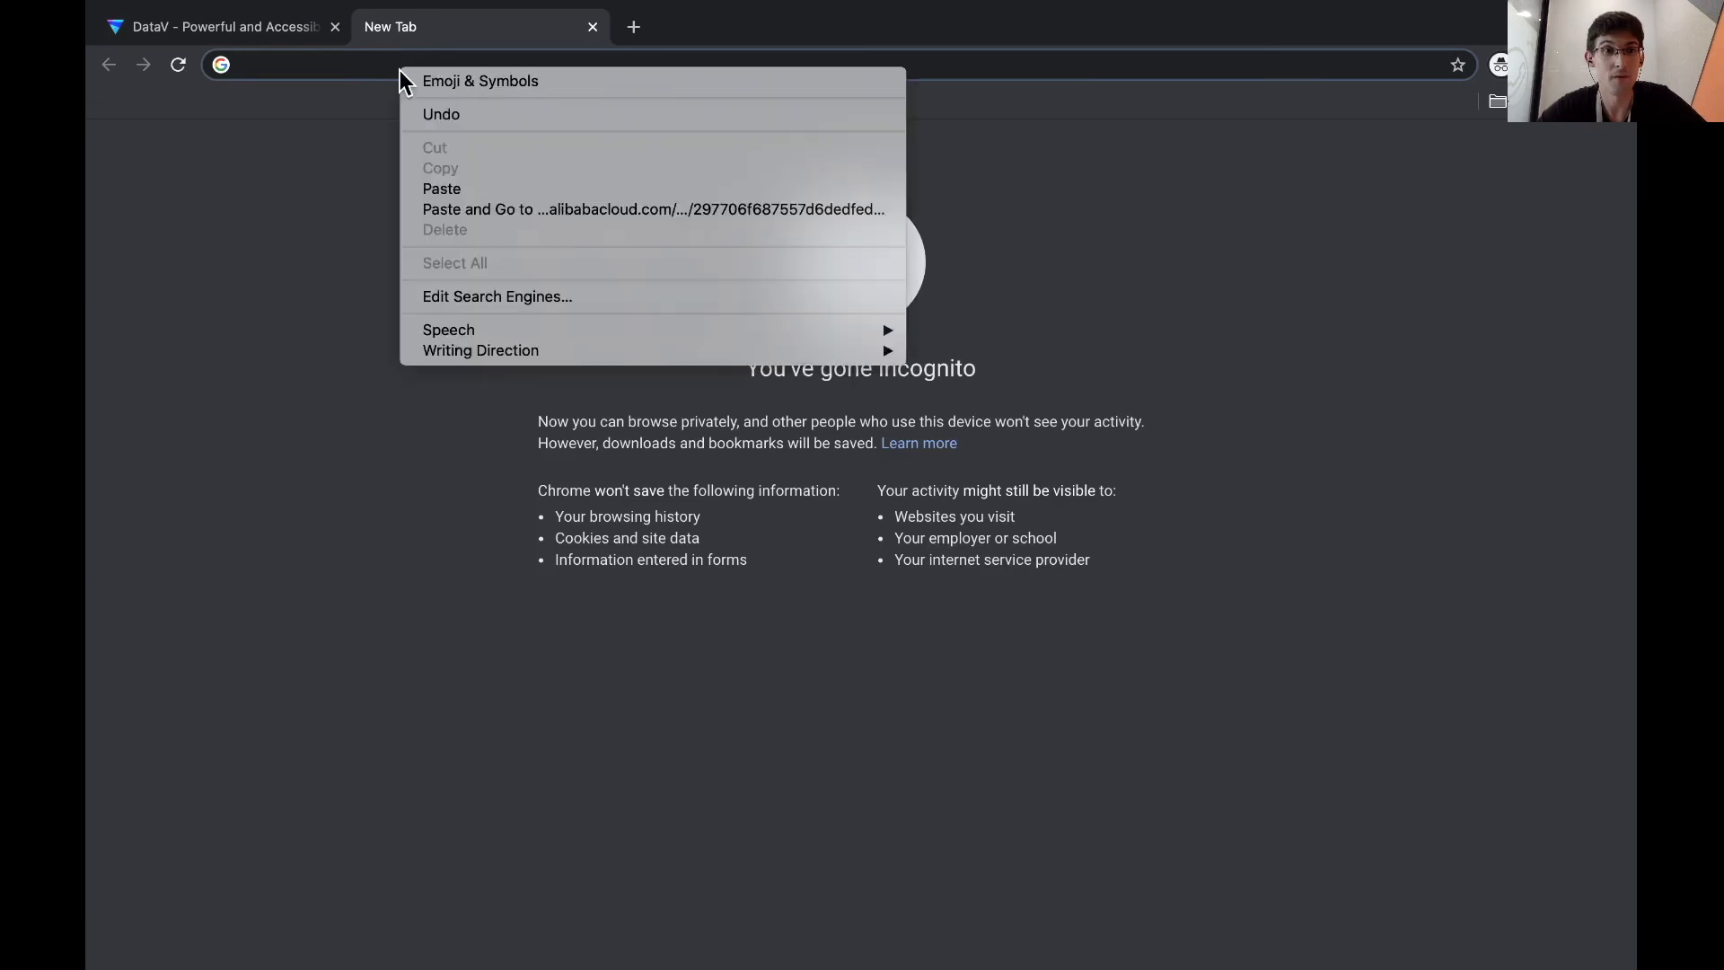
{"action": "left_click", "coordinate": [430, 186]}
{"action": "key", "text": "Return"}
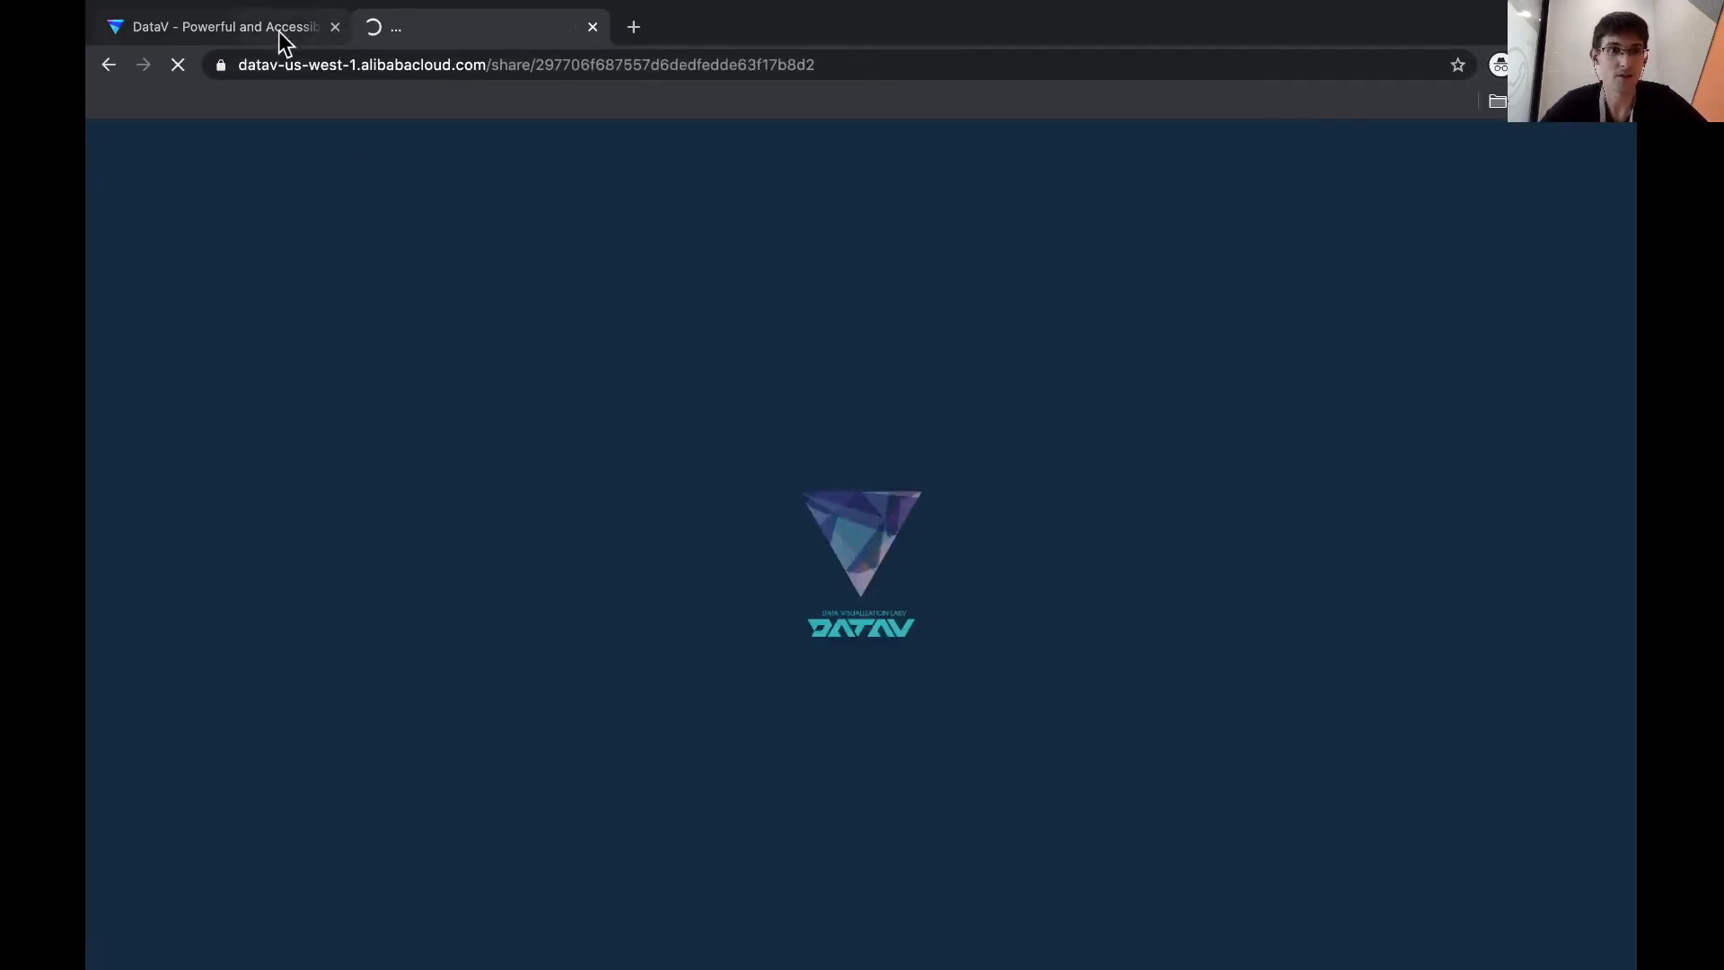
{"action": "left_click", "coordinate": [309, 34]}
{"action": "left_click", "coordinate": [335, 27]}
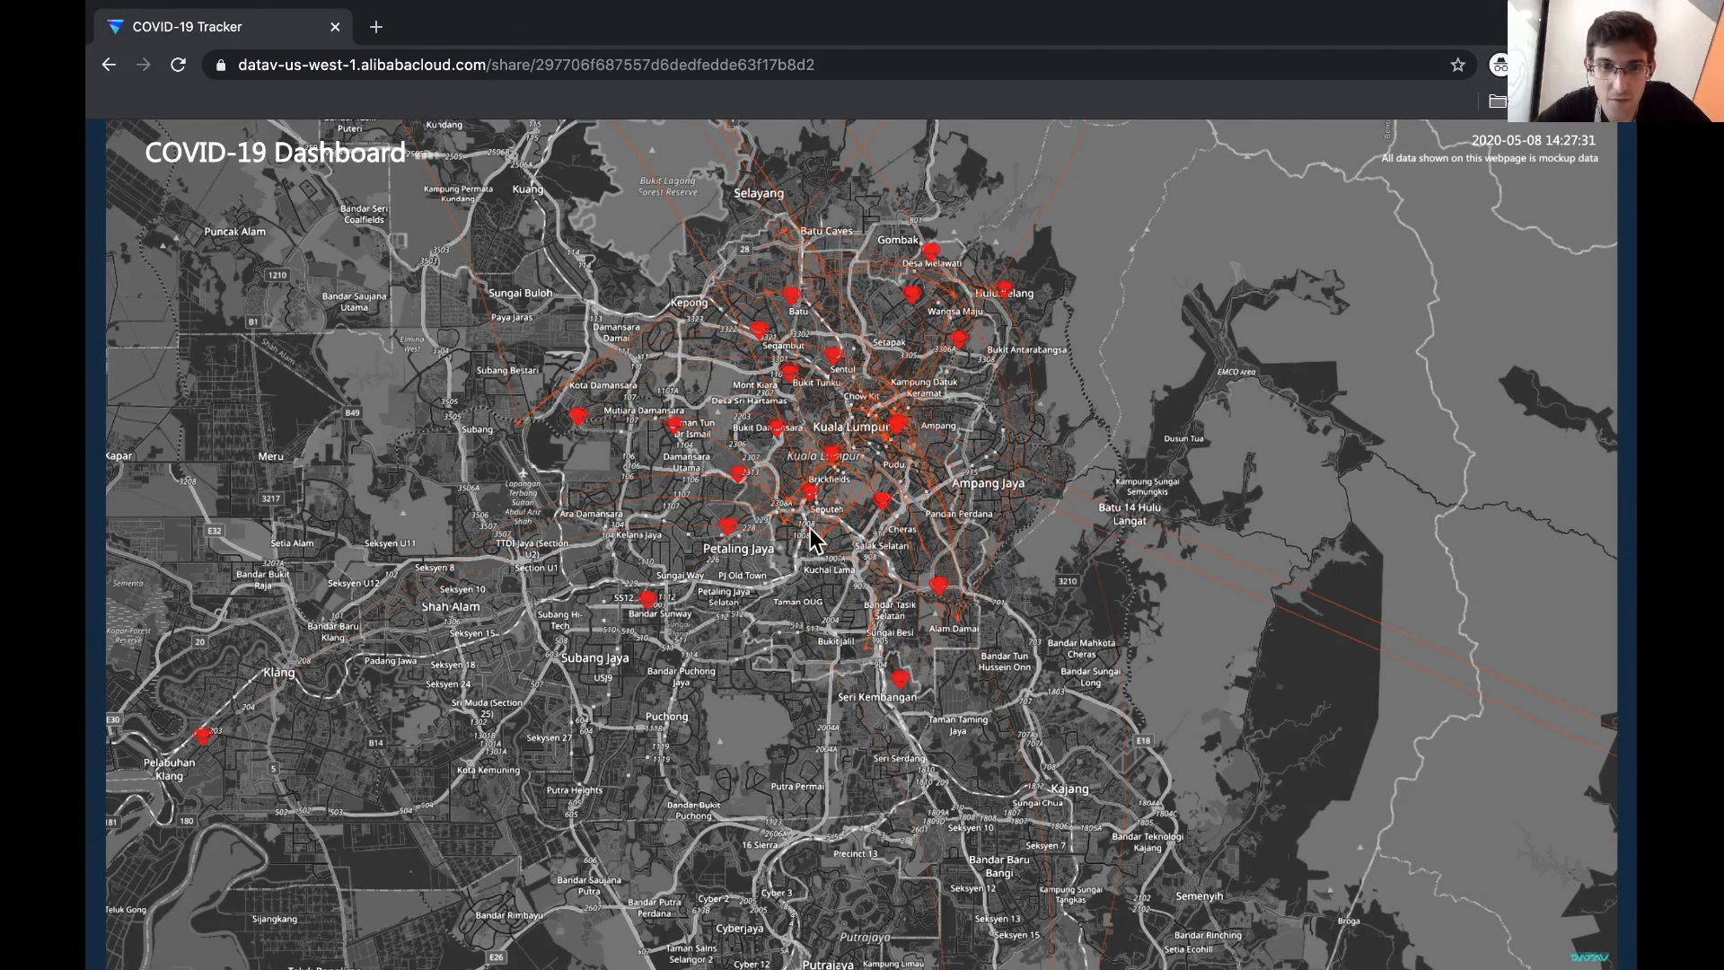
- Show the #China and #Malaysia labels on the map's case markers
{"action": "left_click", "coordinate": [782, 440]}
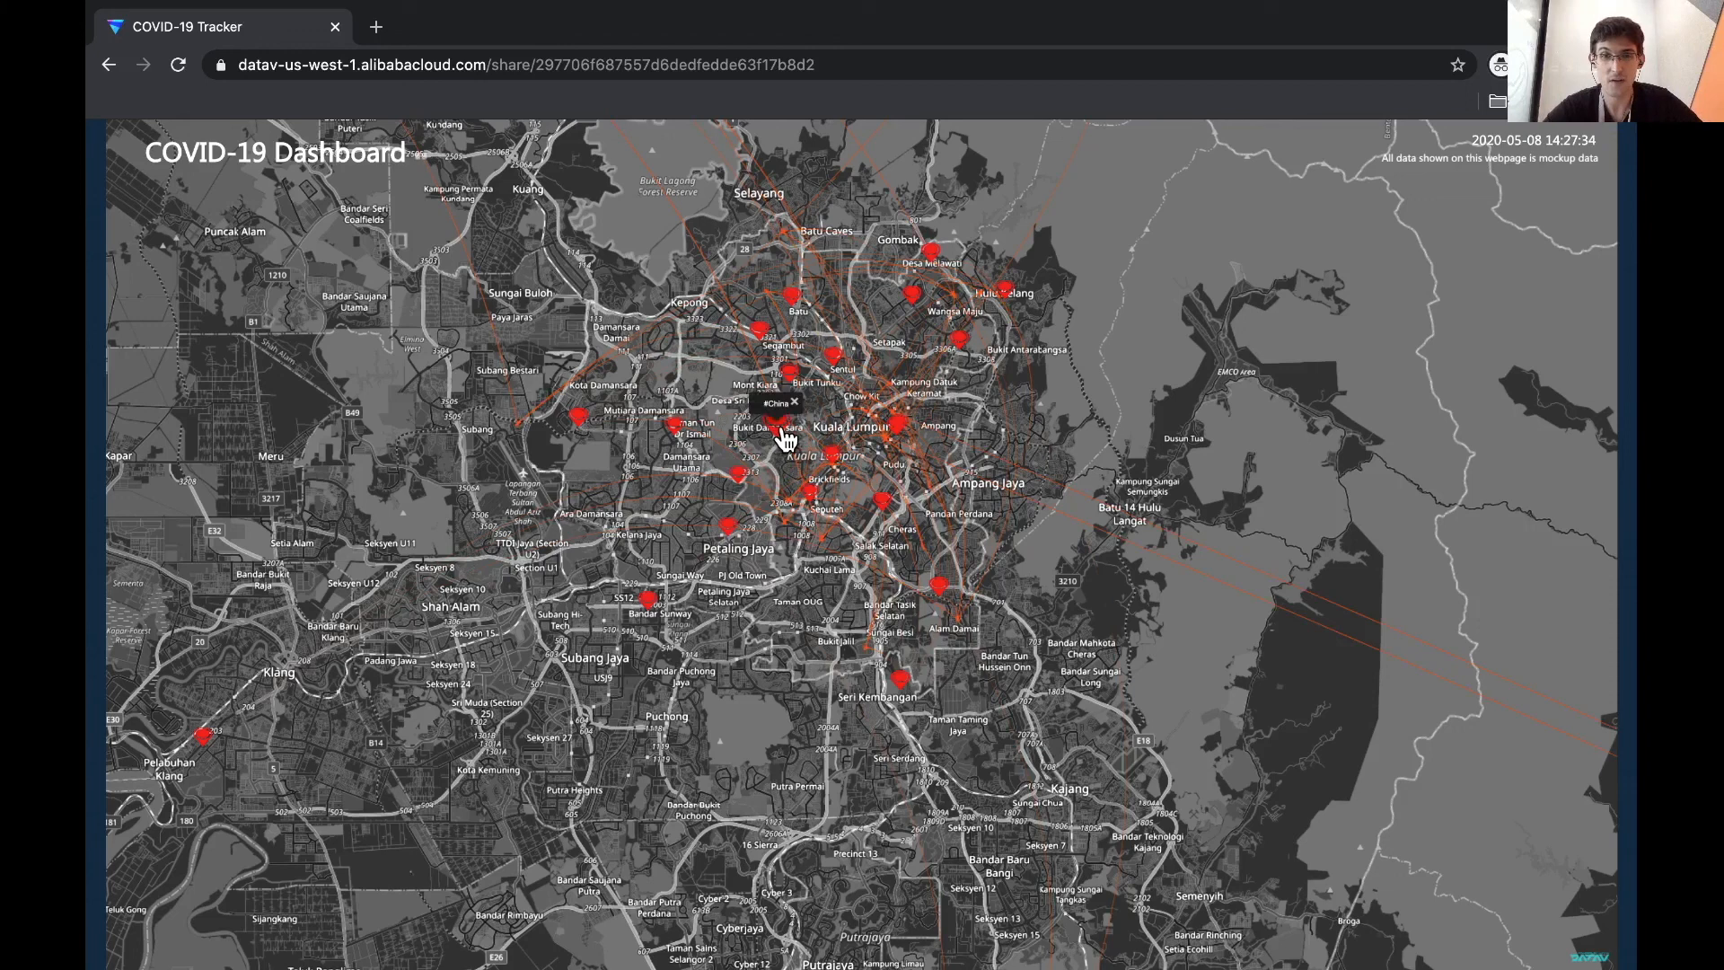
{"action": "left_click", "coordinate": [834, 458]}
{"action": "left_click", "coordinate": [884, 507]}
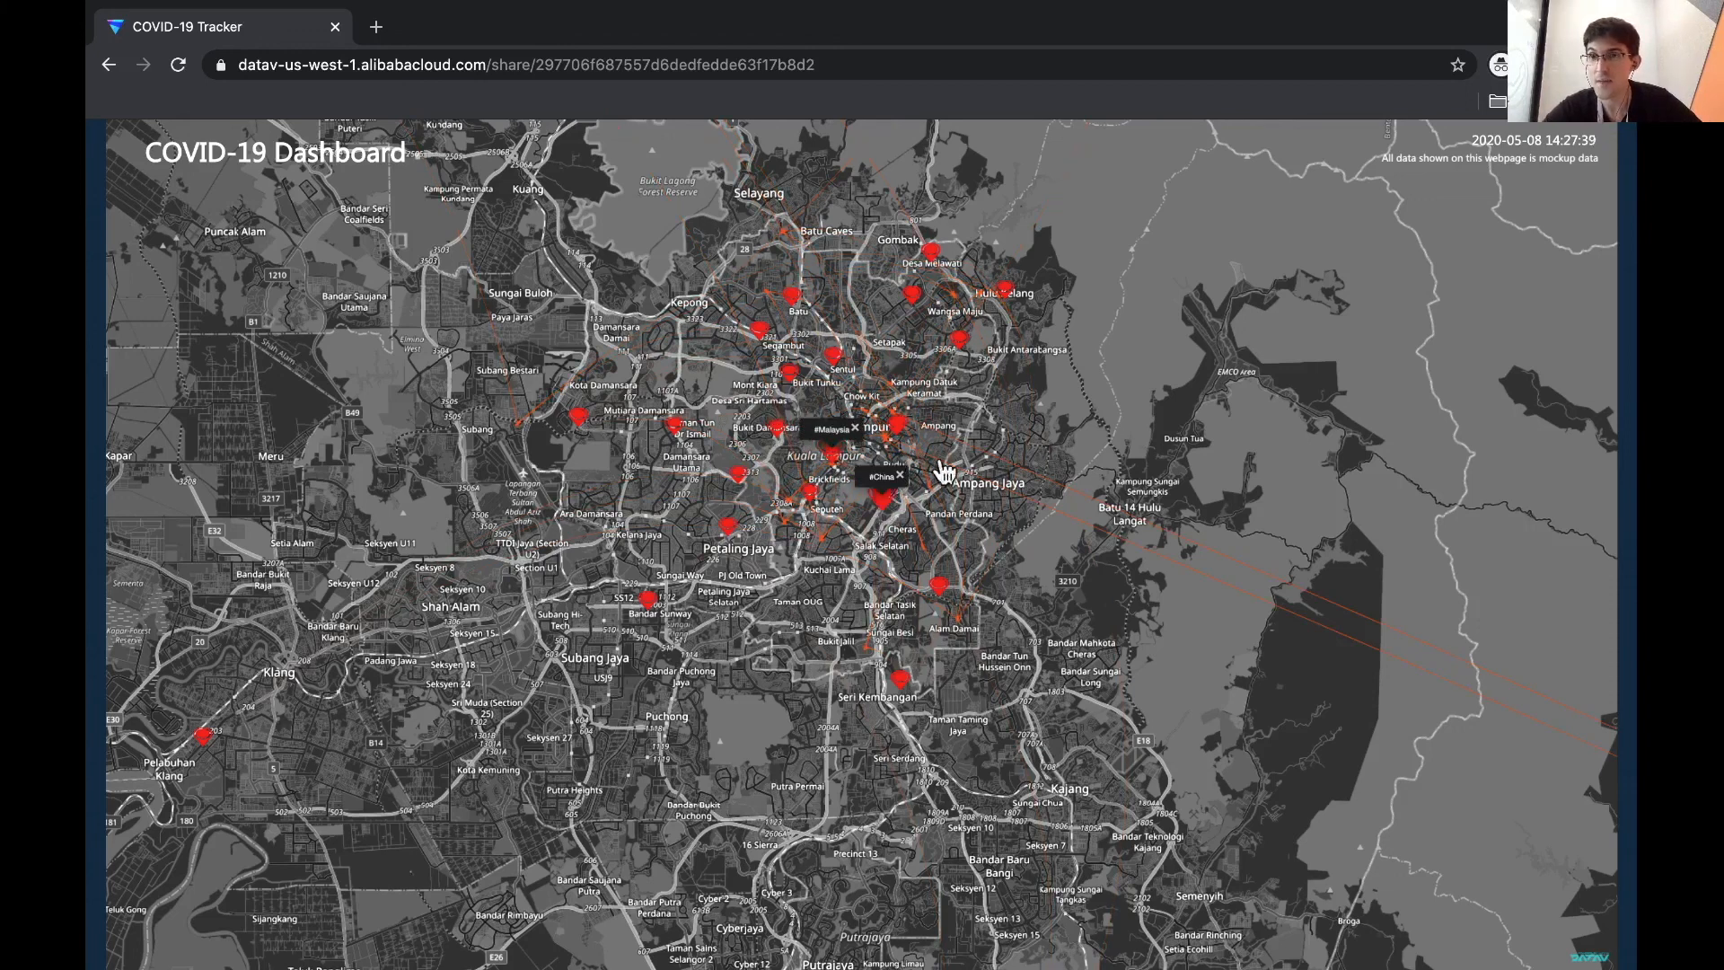